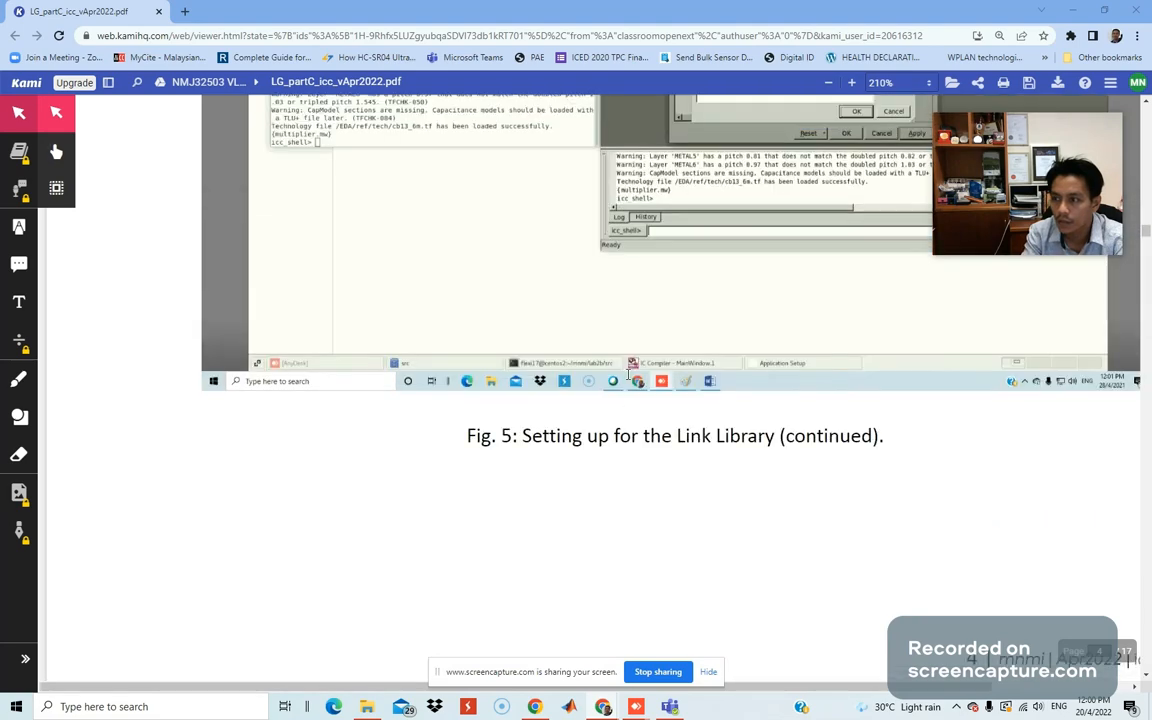
pyautogui.scroll(3, 736, 335)
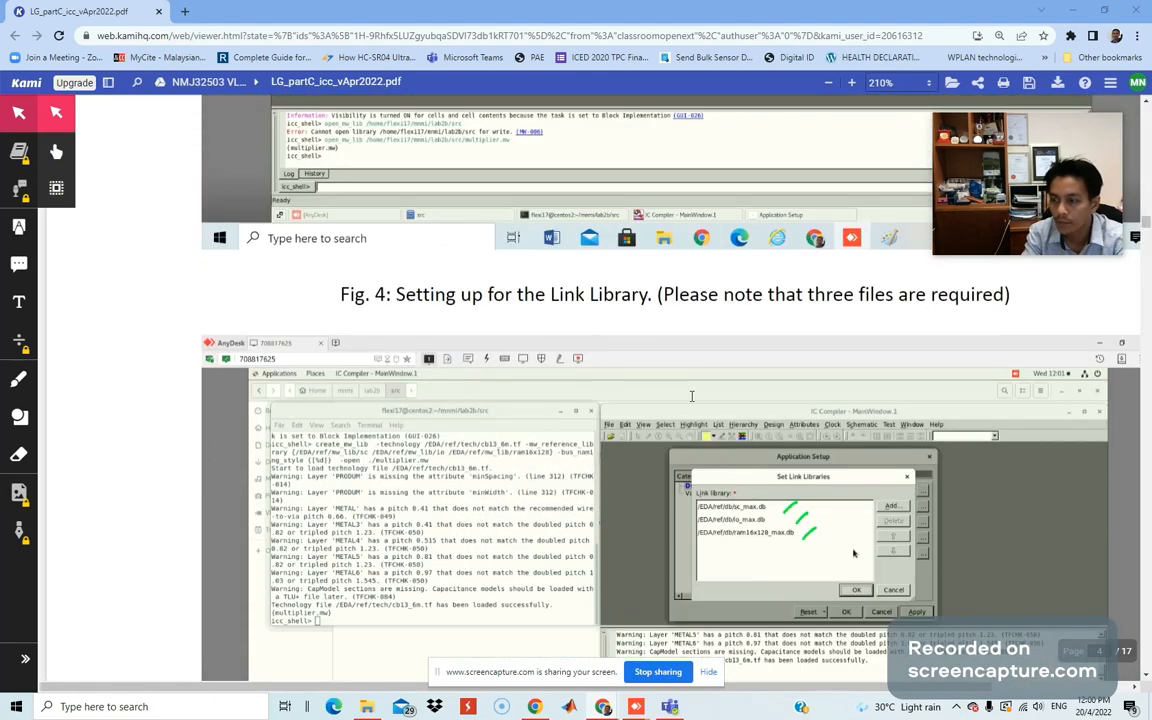
# Glance at the remote IC Compiler session, then return to the lab guide PDF.
pyautogui.scroll(-2, 691, 396)
pyautogui.moveTo(620, 695)
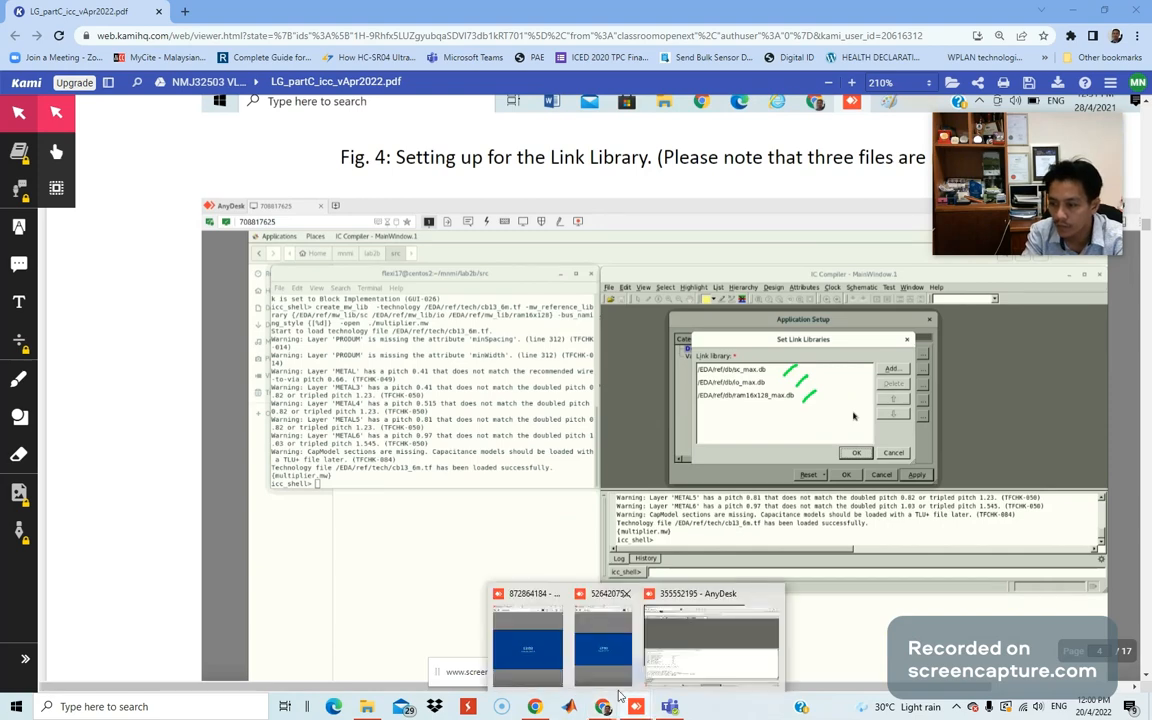
pyautogui.click(711, 640)
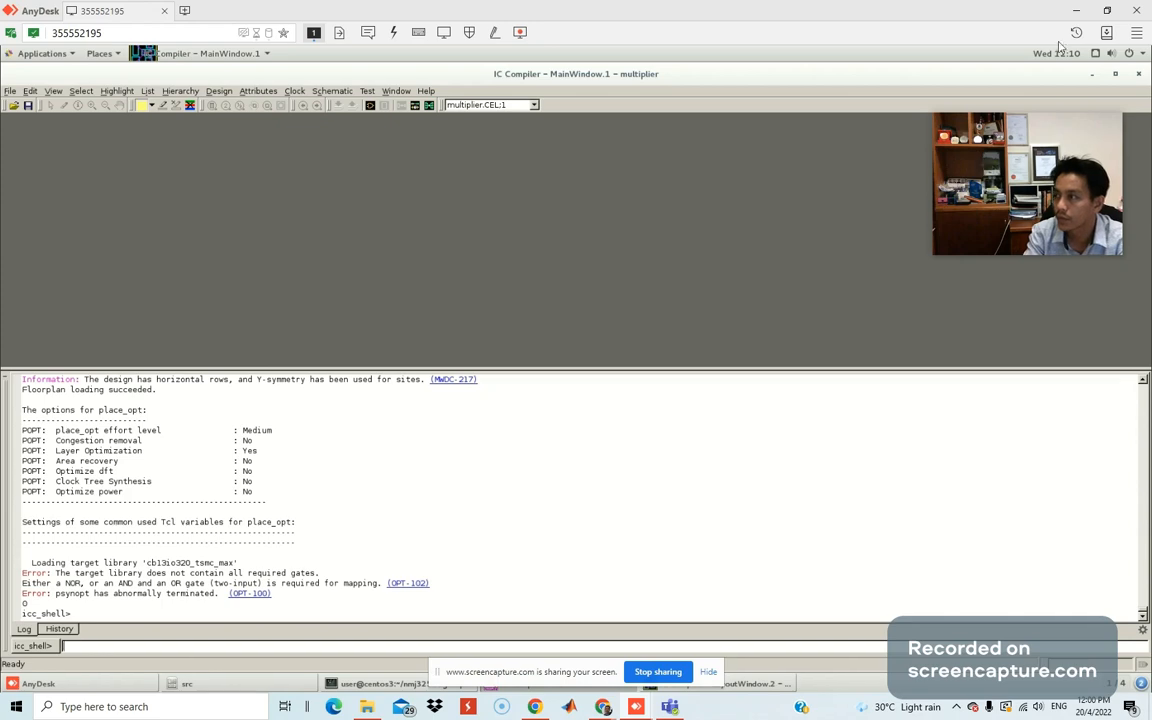
pyautogui.hotkey('alt', 'Tab')
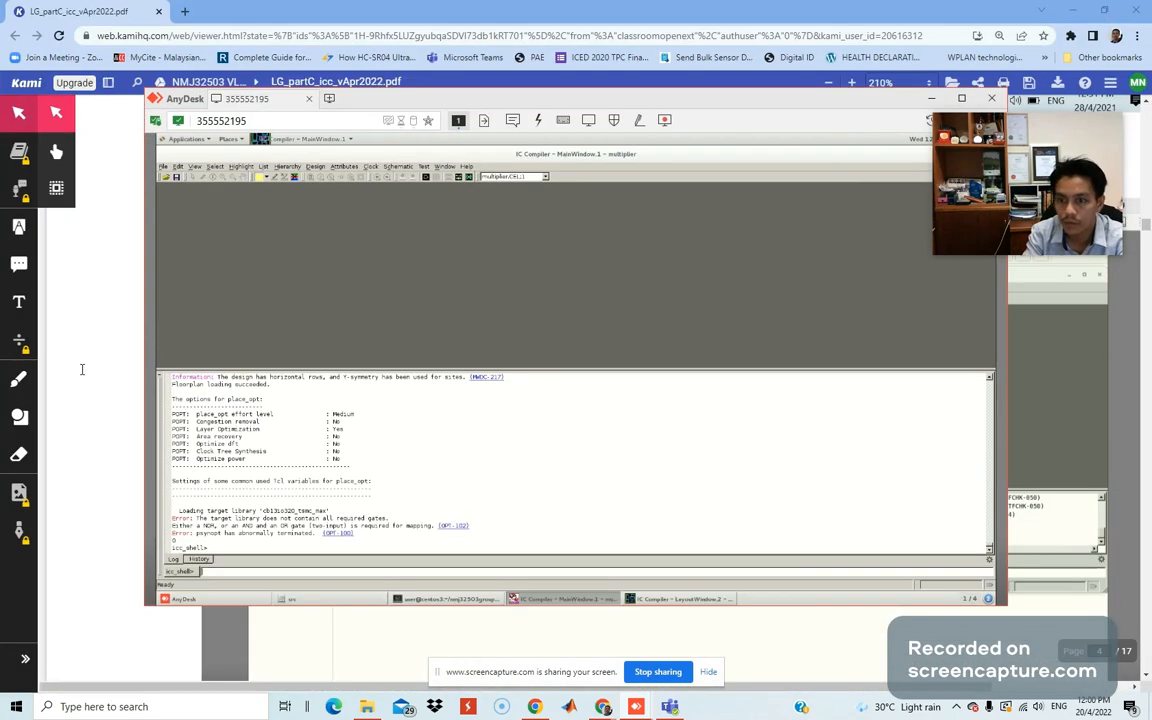
pyautogui.click(82, 368)
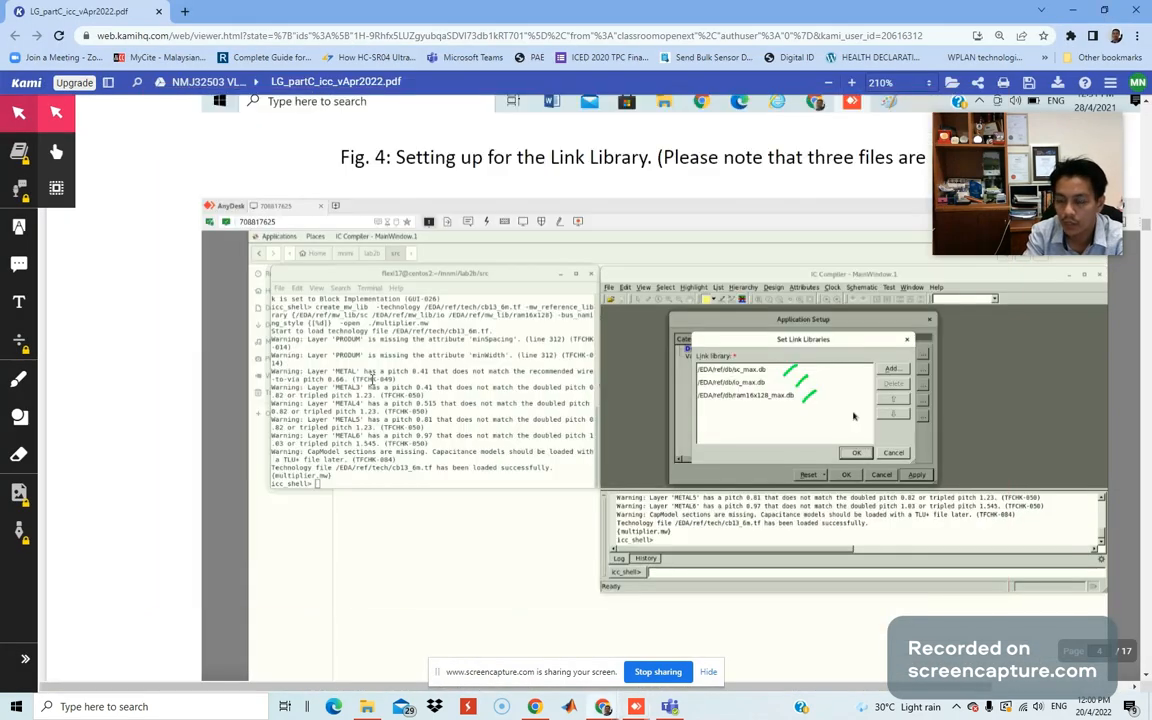
# Underline the sc_max and io_max library files in Fig. 4 with the green pen.
pyautogui.click(19, 379)
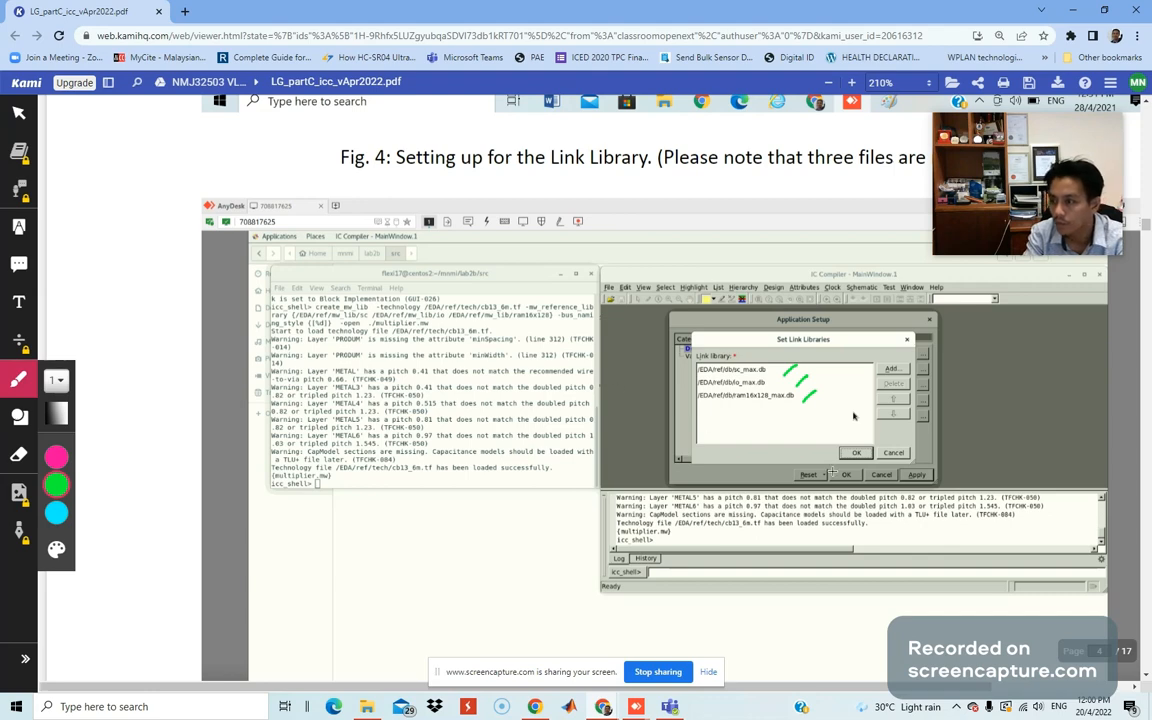
pyautogui.scroll(1, 792, 432)
pyautogui.scroll(-2, 792, 432)
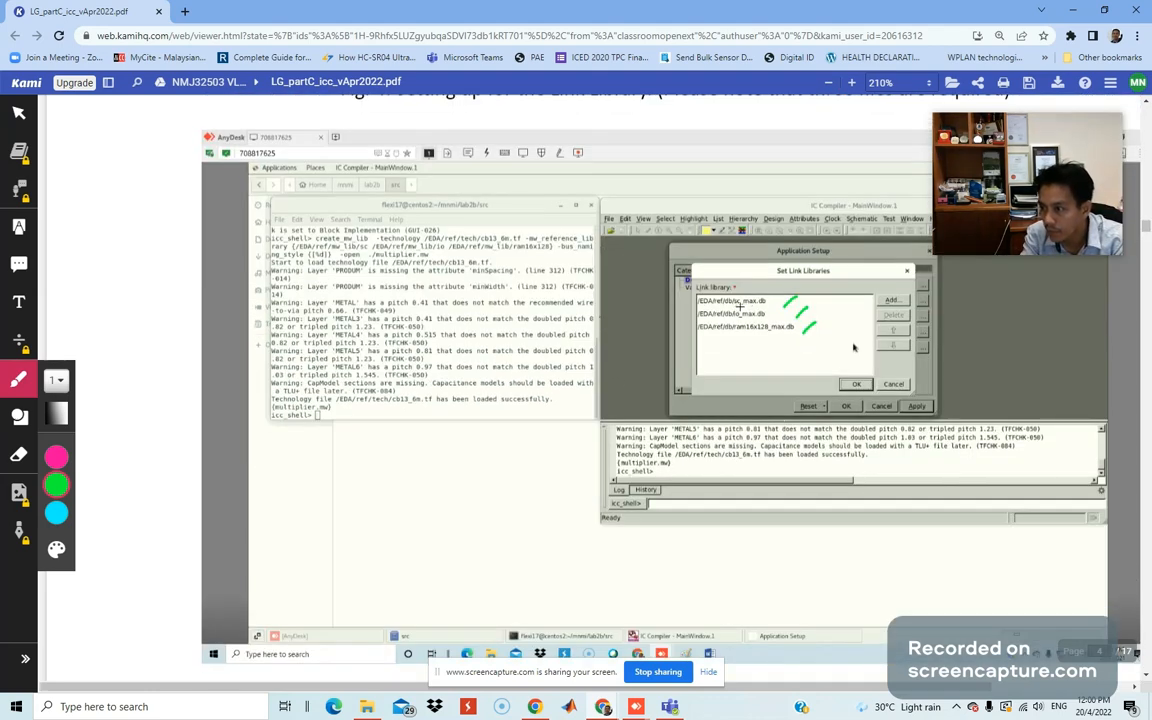
pyautogui.moveTo(736, 306)
pyautogui.mouseDown()
pyautogui.moveTo(765, 305)
pyautogui.moveTo(748, 331)
pyautogui.moveTo(771, 328)
pyautogui.mouseUp()
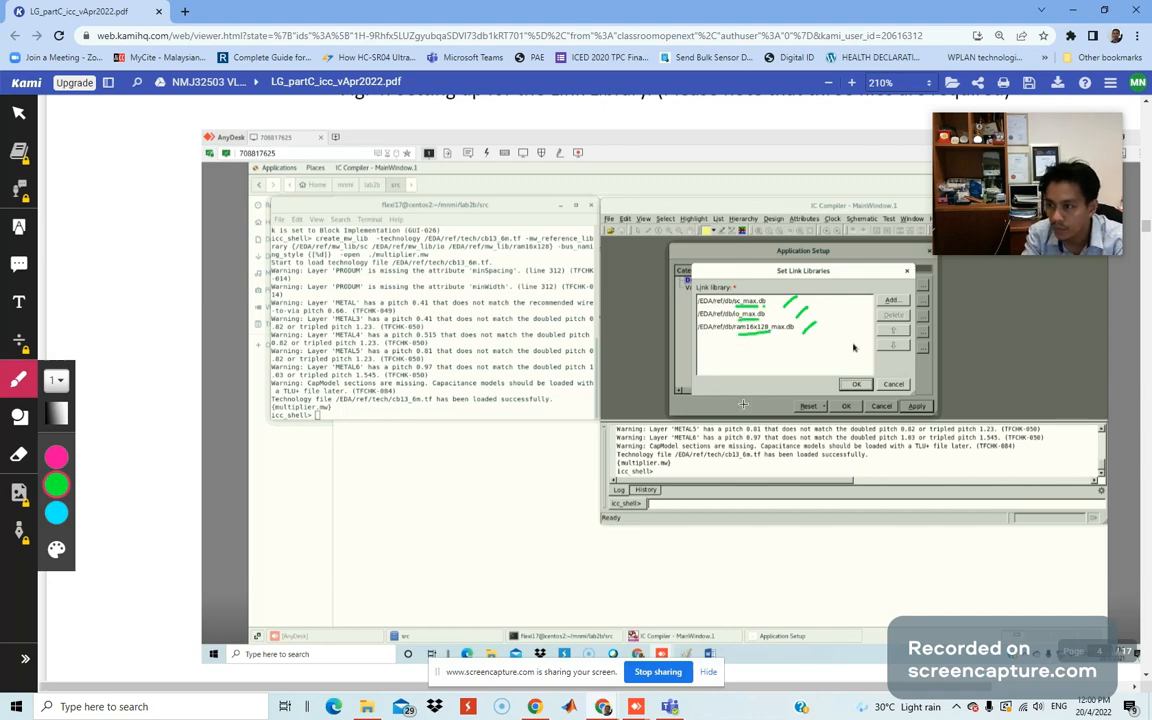
# Underline the three link library file names and bracket the target and symbol library lines.
pyautogui.scroll(-2, 742, 404)
pyautogui.scroll(-7, 742, 407)
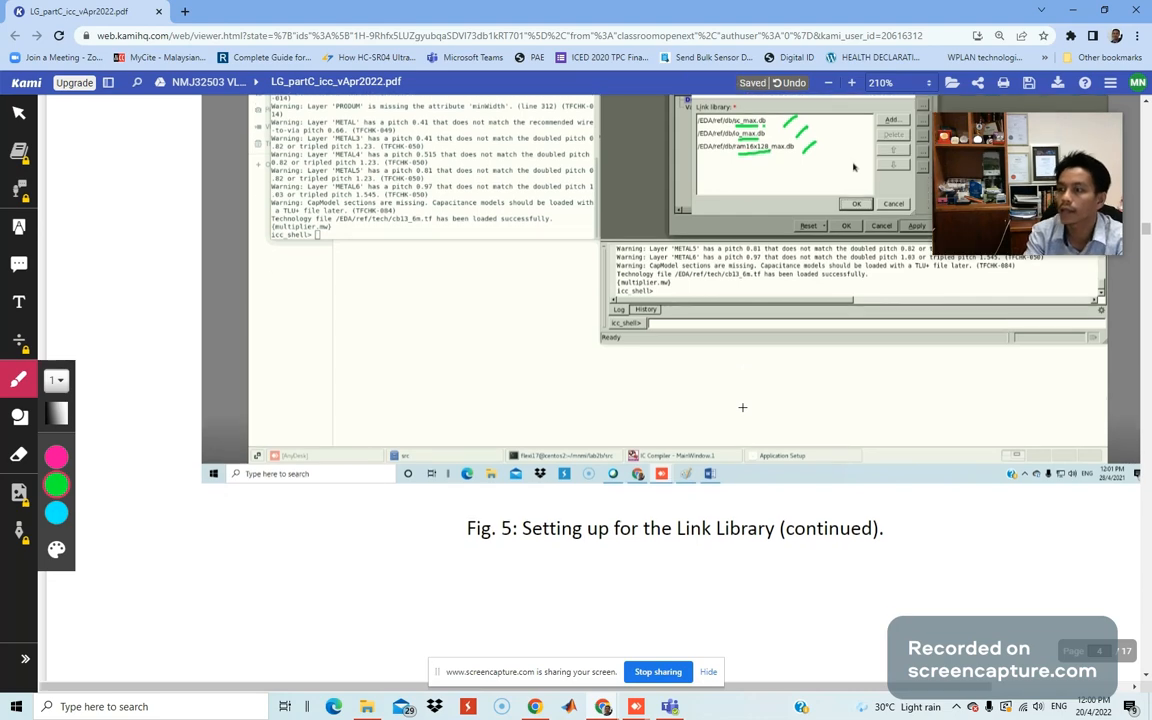
pyautogui.scroll(-6, 738, 412)
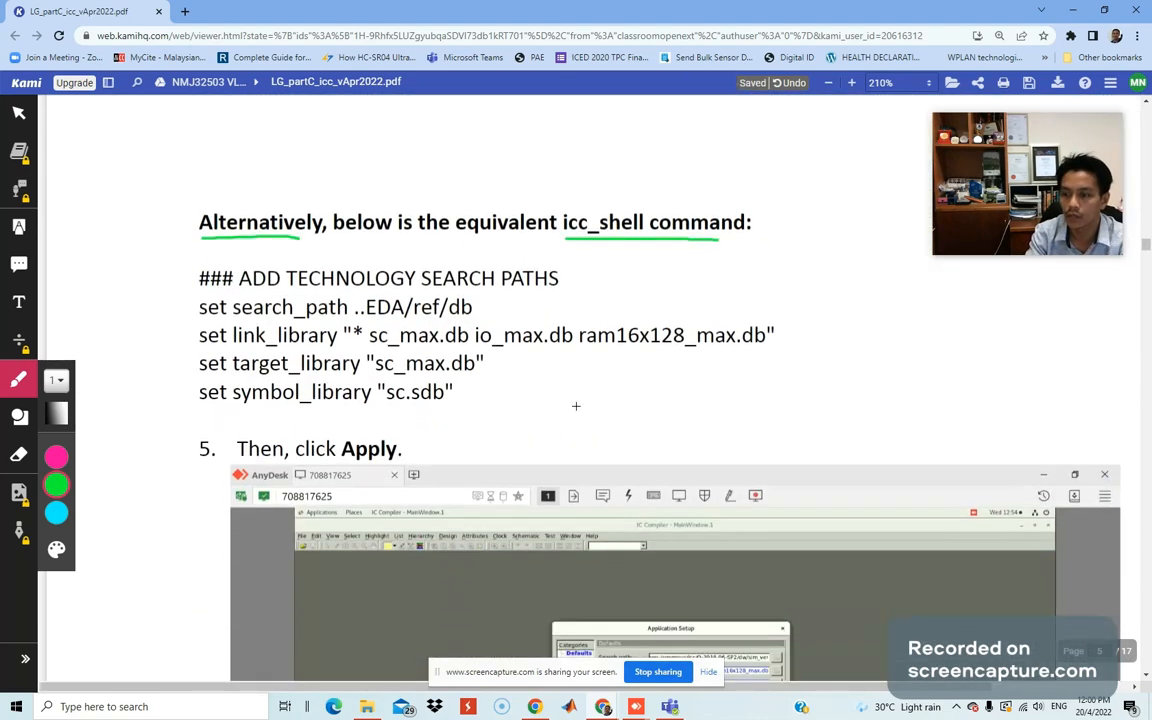
pyautogui.moveTo(386, 345); pyautogui.dragTo(734, 348)
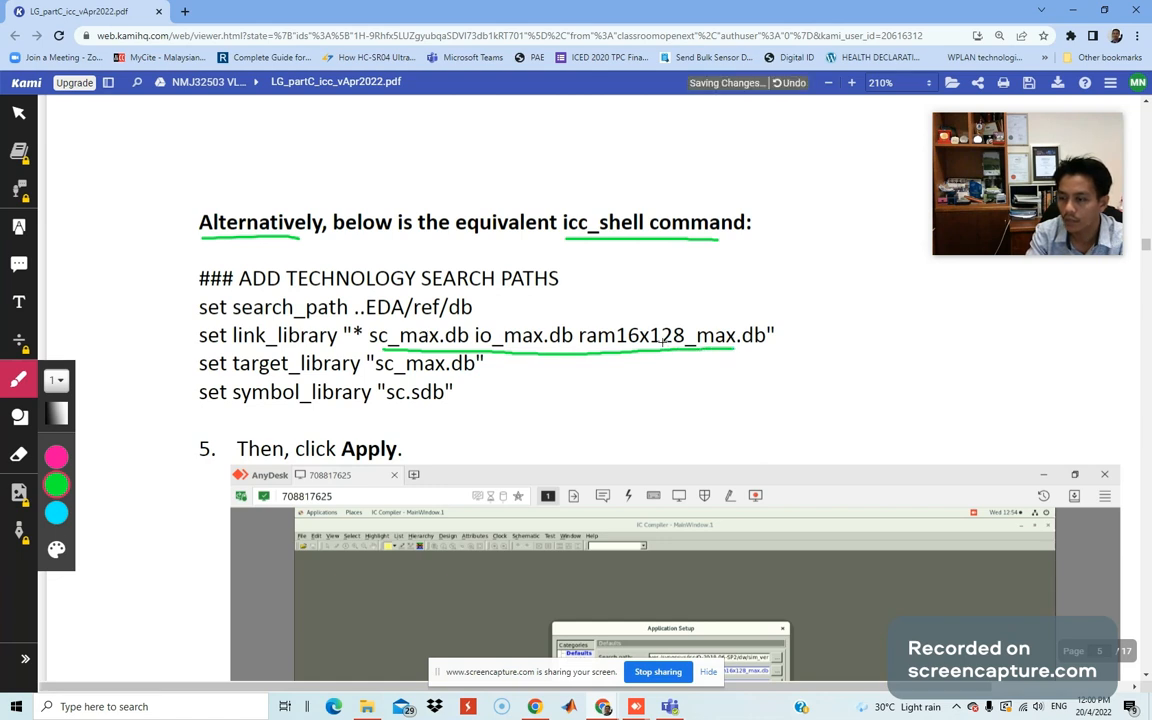
pyautogui.moveTo(491, 370)
pyautogui.mouseDown()
pyautogui.moveTo(507, 398)
pyautogui.moveTo(478, 413)
pyautogui.mouseUp()
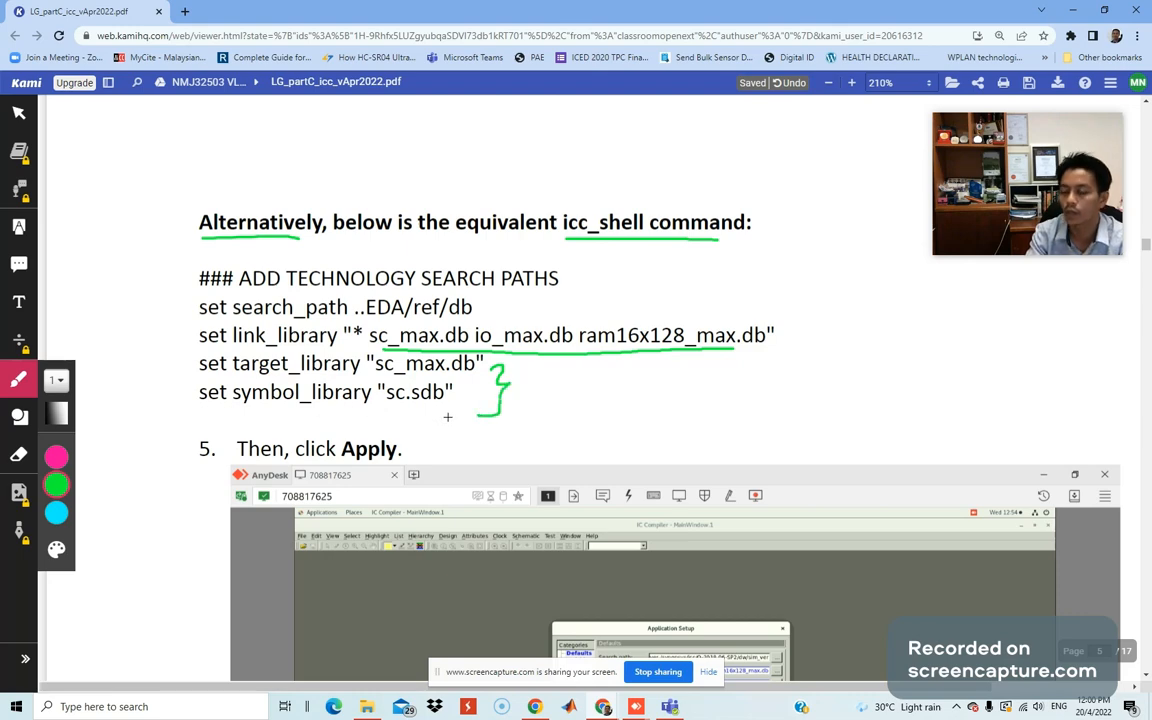
pyautogui.scroll(2, 458, 420)
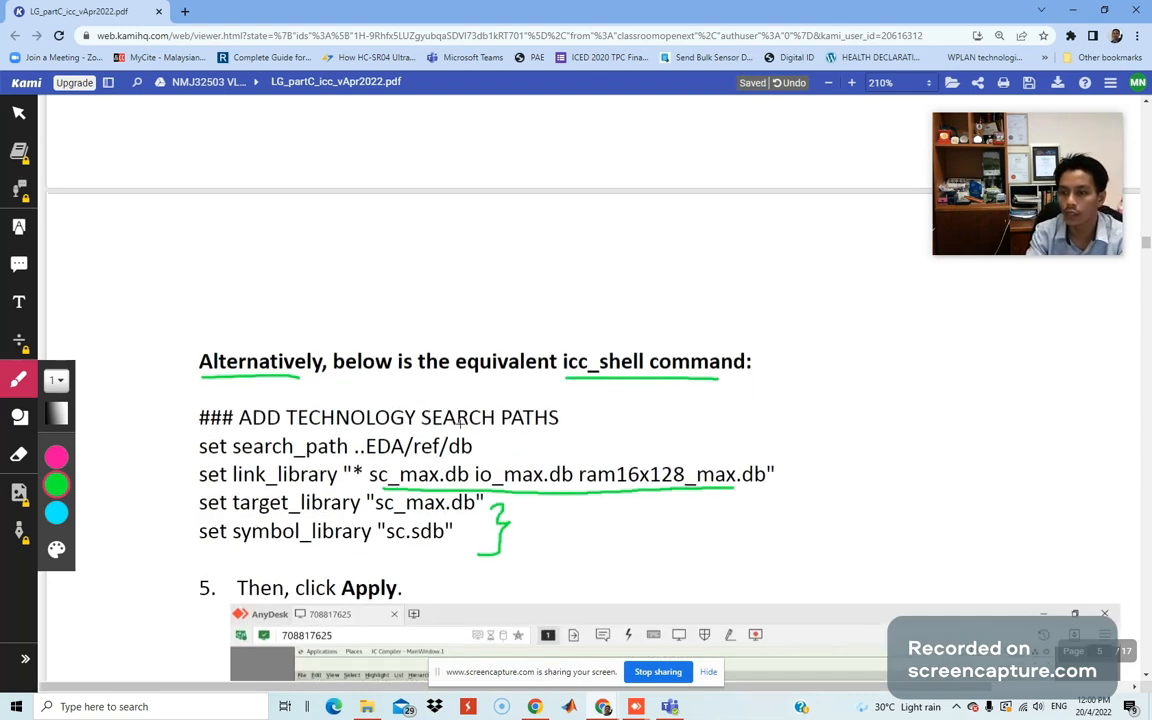
# Draw a green margin arrow on page 5 pointing at step 5, 'Then, click Apply.'.
pyautogui.scroll(10, 460, 422)
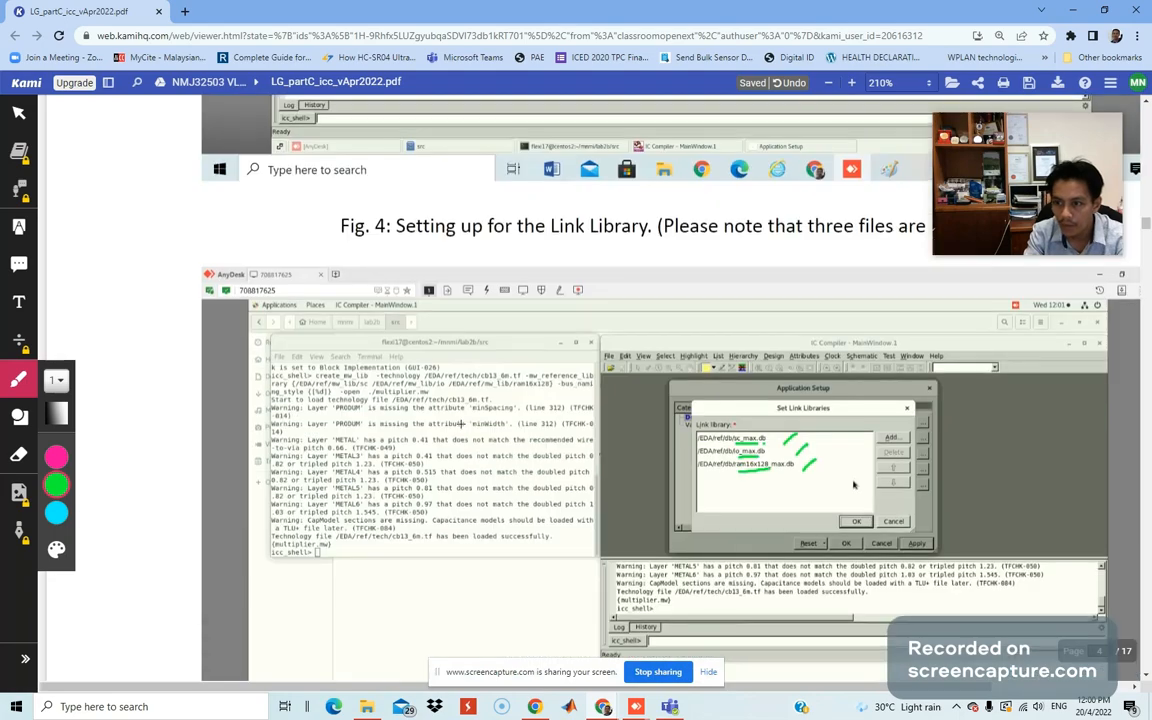
pyautogui.scroll(8, 460, 425)
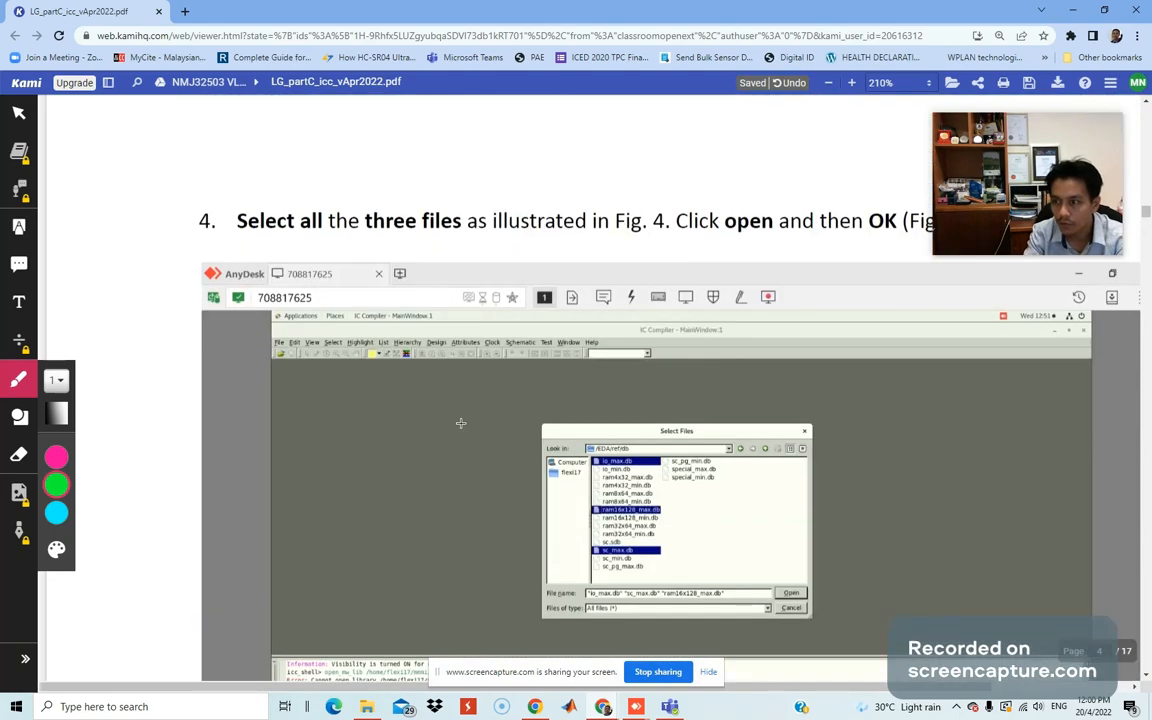
pyautogui.scroll(-15, 460, 423)
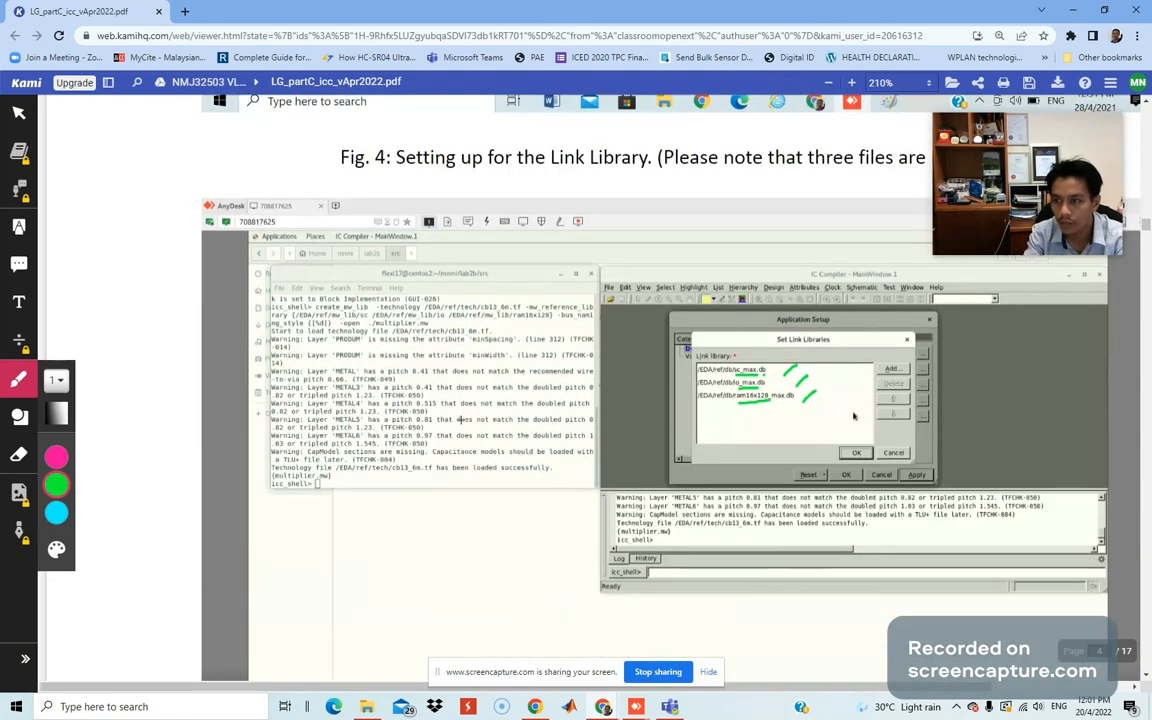
pyautogui.scroll(-8, 460, 417)
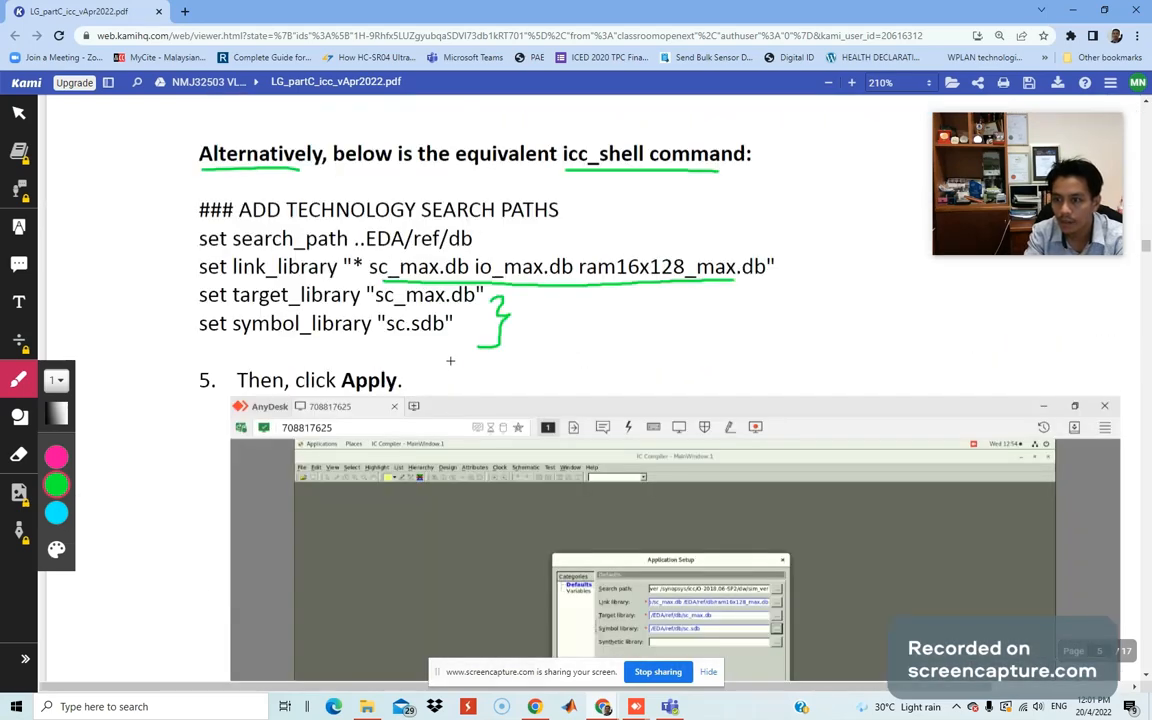
pyautogui.scroll(1, 450, 360)
pyautogui.scroll(-3, 450, 360)
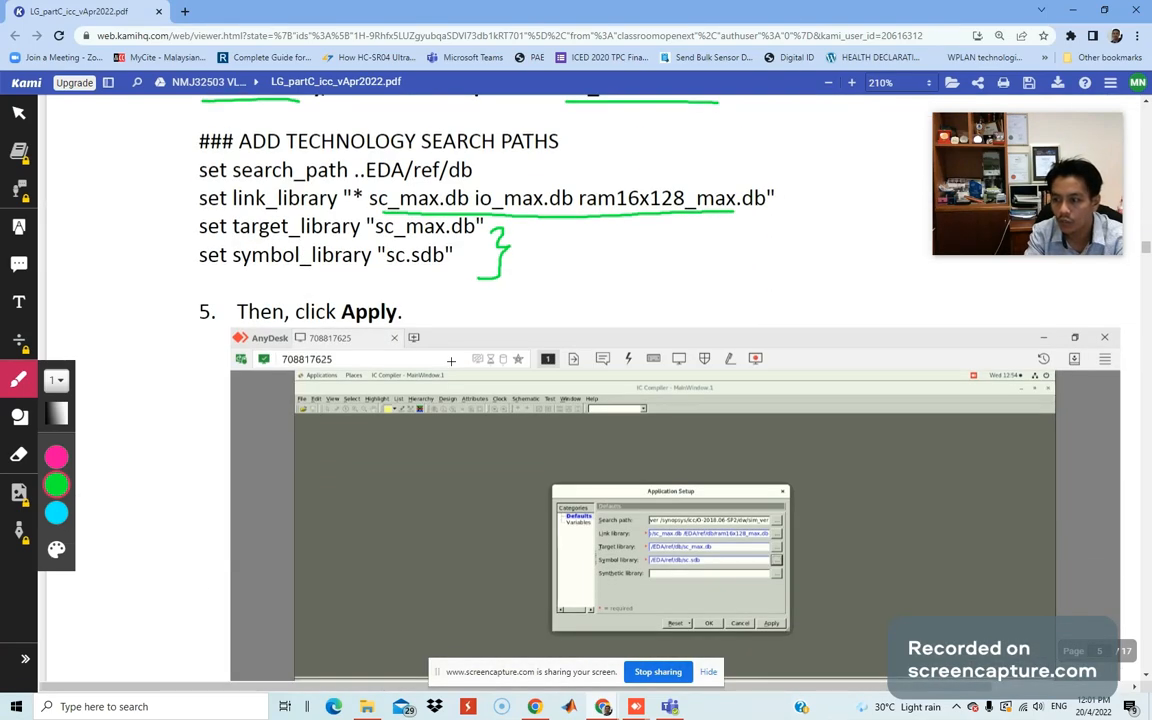
pyautogui.scroll(-3, 453, 360)
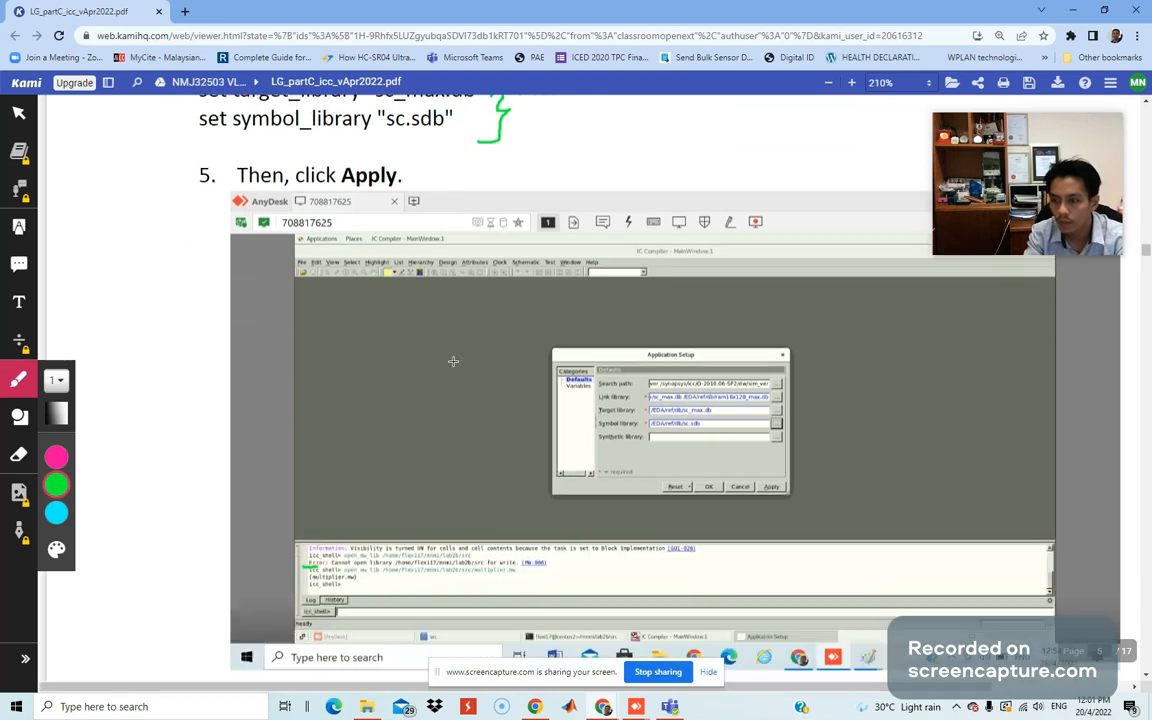
pyautogui.moveTo(76, 184)
pyautogui.mouseDown()
pyautogui.moveTo(144, 176)
pyautogui.moveTo(152, 205)
pyautogui.mouseUp()
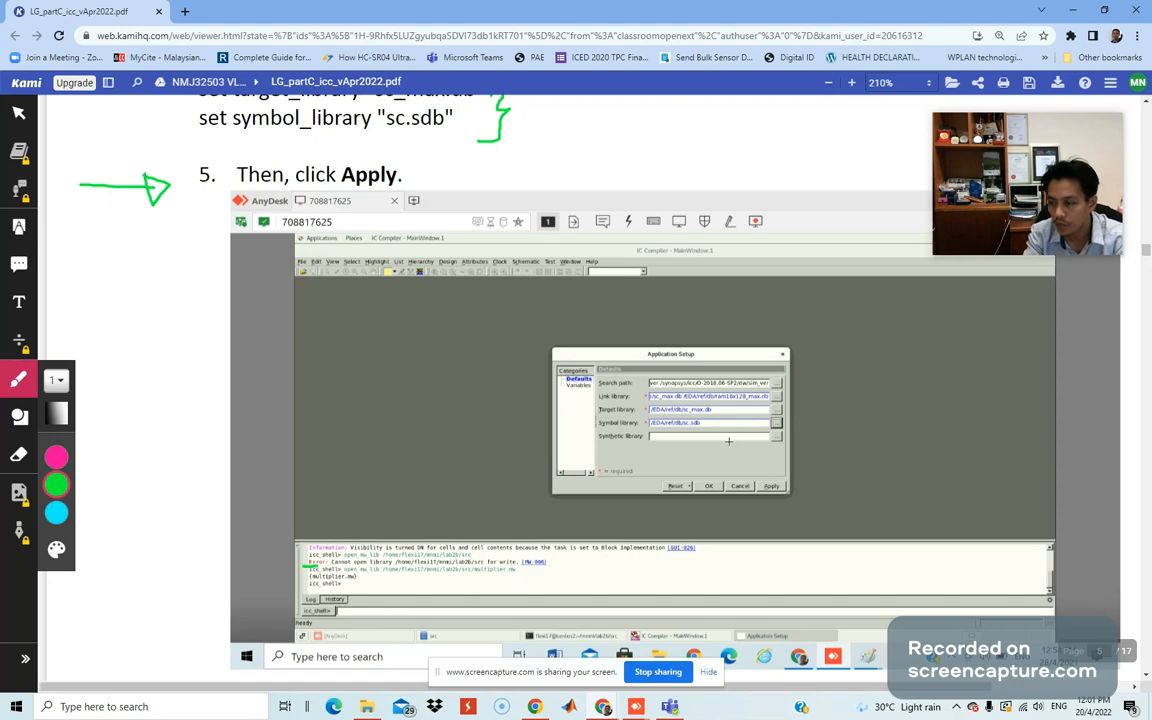
pyautogui.keyDown('ctrl'); pyautogui.scroll(1, 830, 465); pyautogui.keyUp('ctrl')
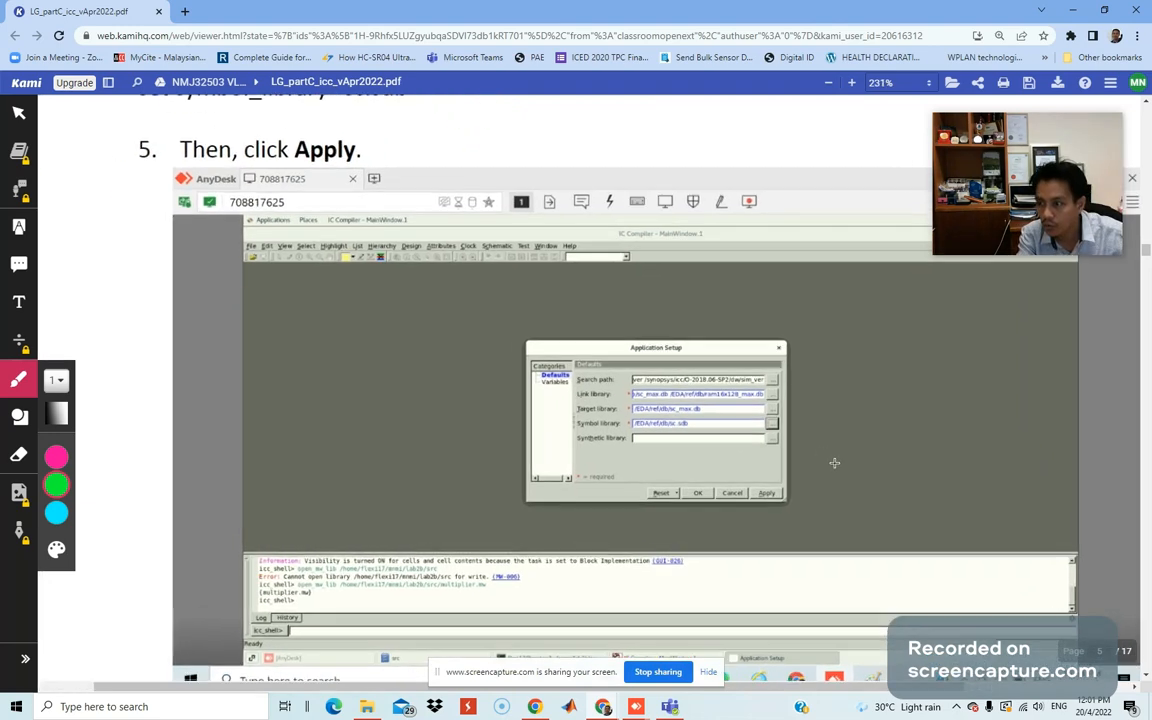
# Zoom in on the Application Setup screenshot, then move the Chrome guide window off screen.
pyautogui.keyDown('ctrl'); pyautogui.scroll(2, 834, 463); pyautogui.keyUp('ctrl')
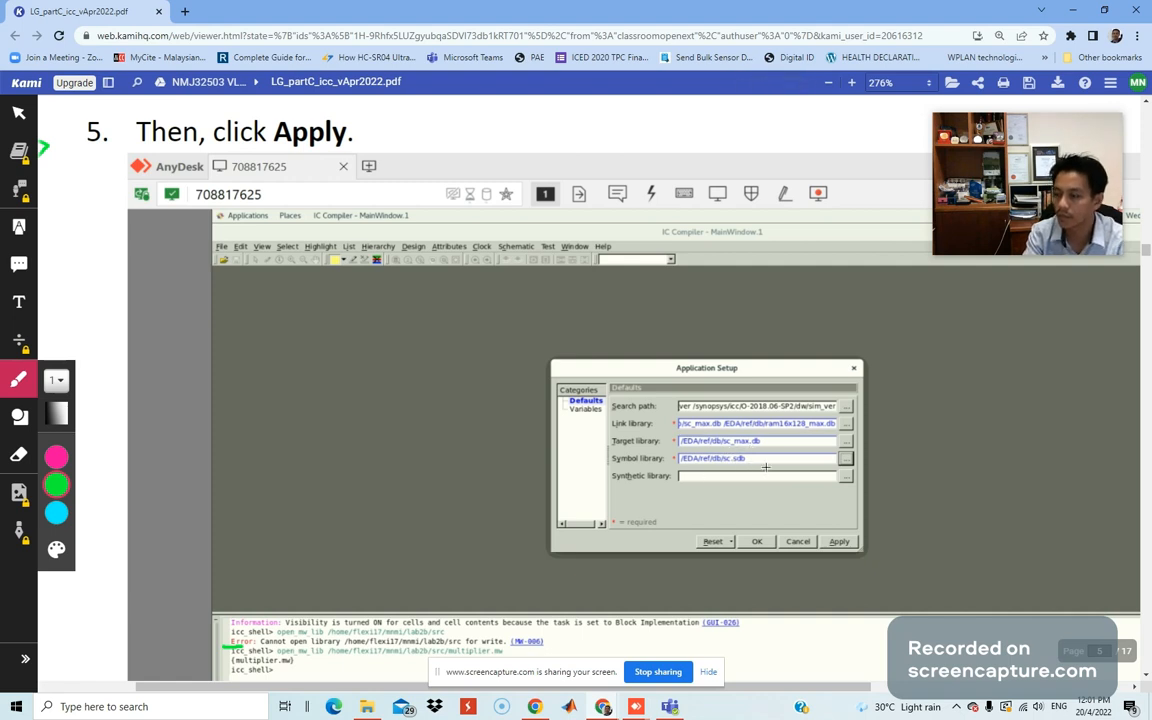
pyautogui.keyDown('ctrl'); pyautogui.scroll(5, 769, 472); pyautogui.keyUp('ctrl')
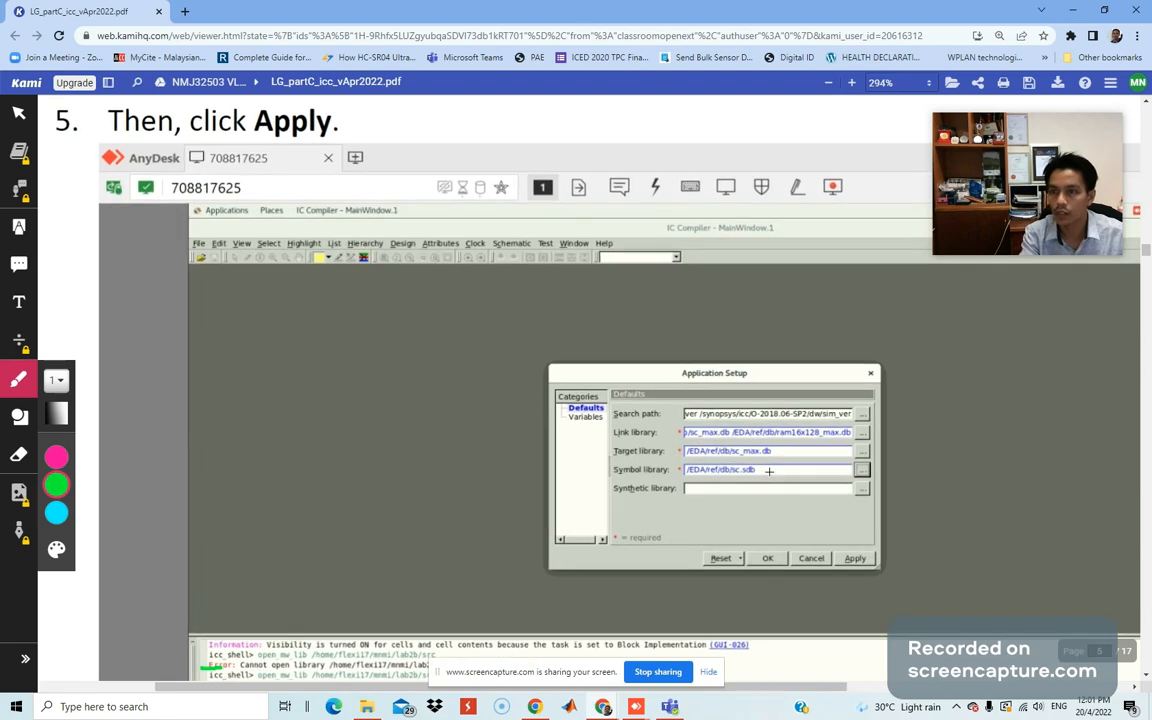
pyautogui.moveTo(551, 12); pyautogui.dragTo(0, 85)
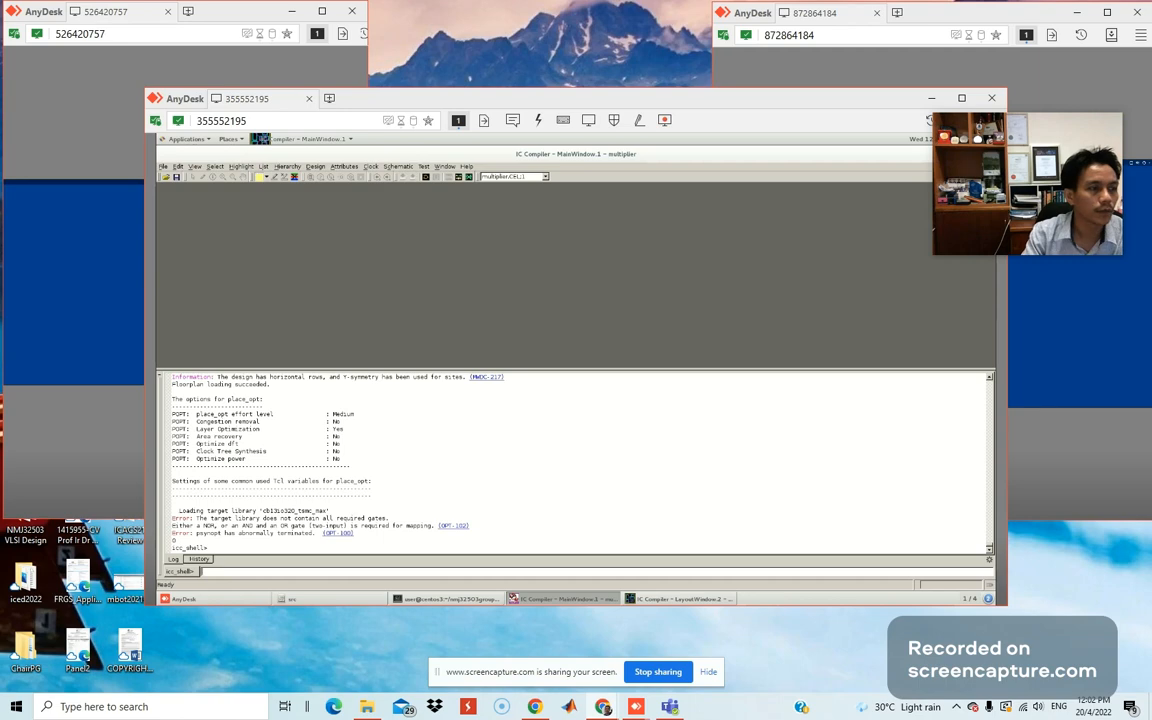
# Set the Chrome guide aside, maximize the AnyDesk session, and open IC Compiler's File menu.
pyautogui.moveTo(0, 157); pyautogui.dragTo(505, 113)
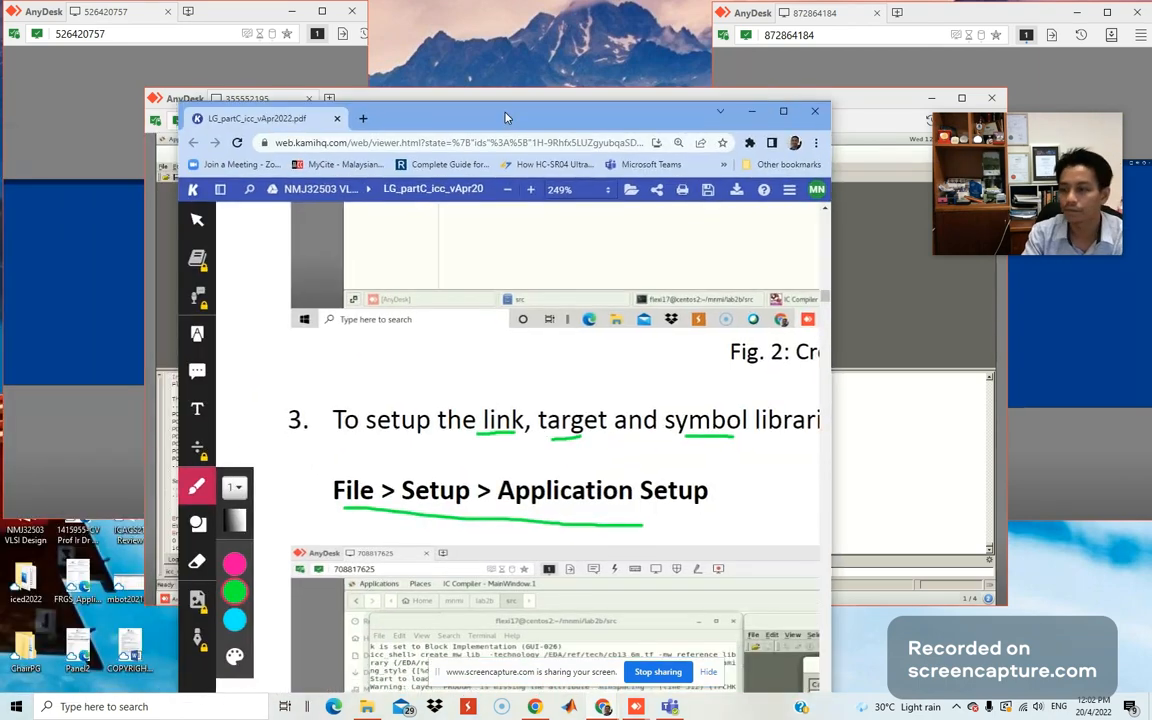
pyautogui.doubleClick(505, 117)
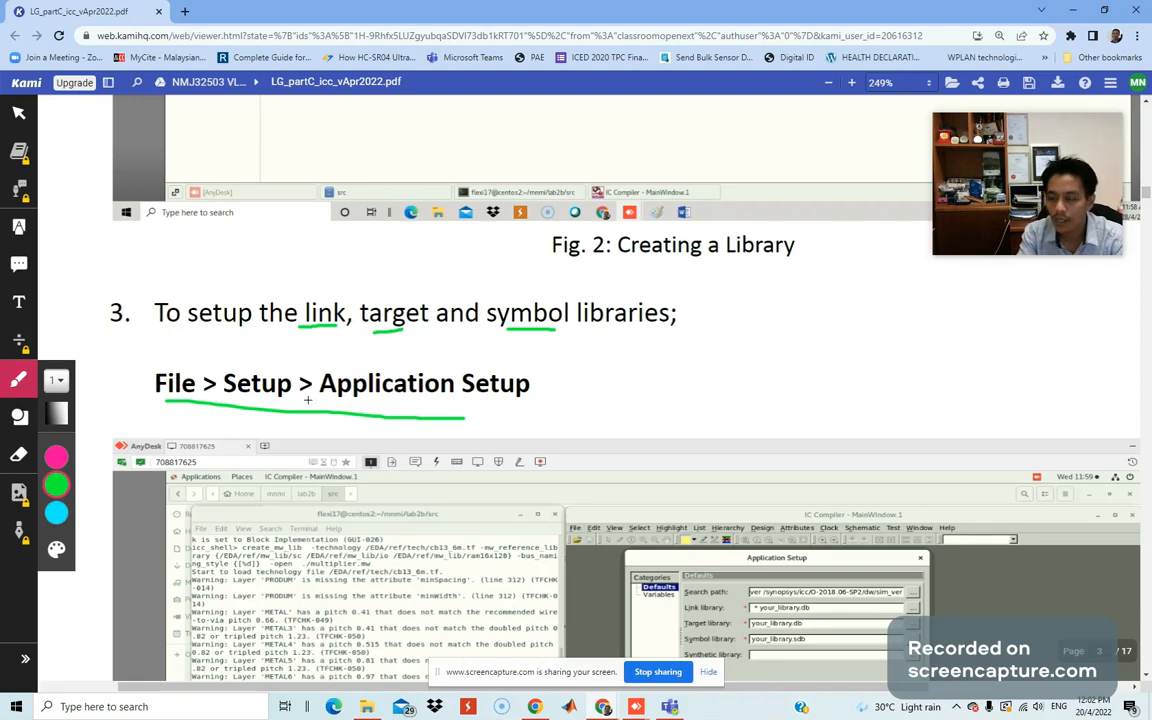
pyautogui.moveTo(652, 10); pyautogui.dragTo(0, 60)
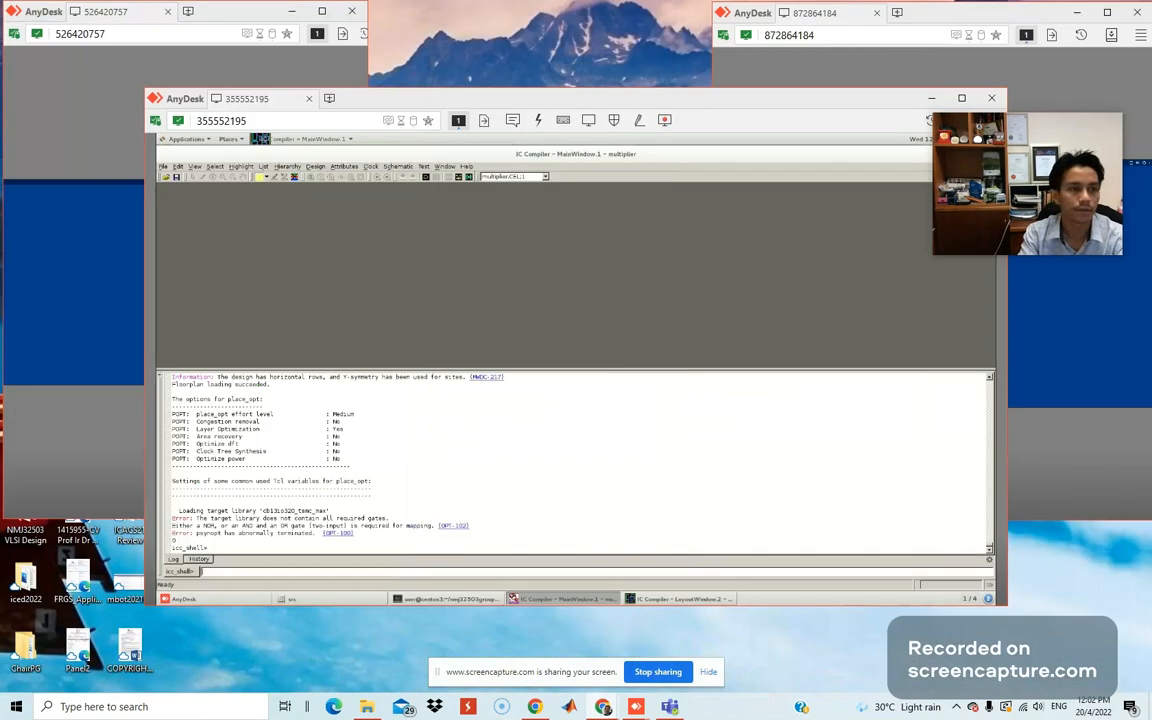
pyautogui.click(164, 166)
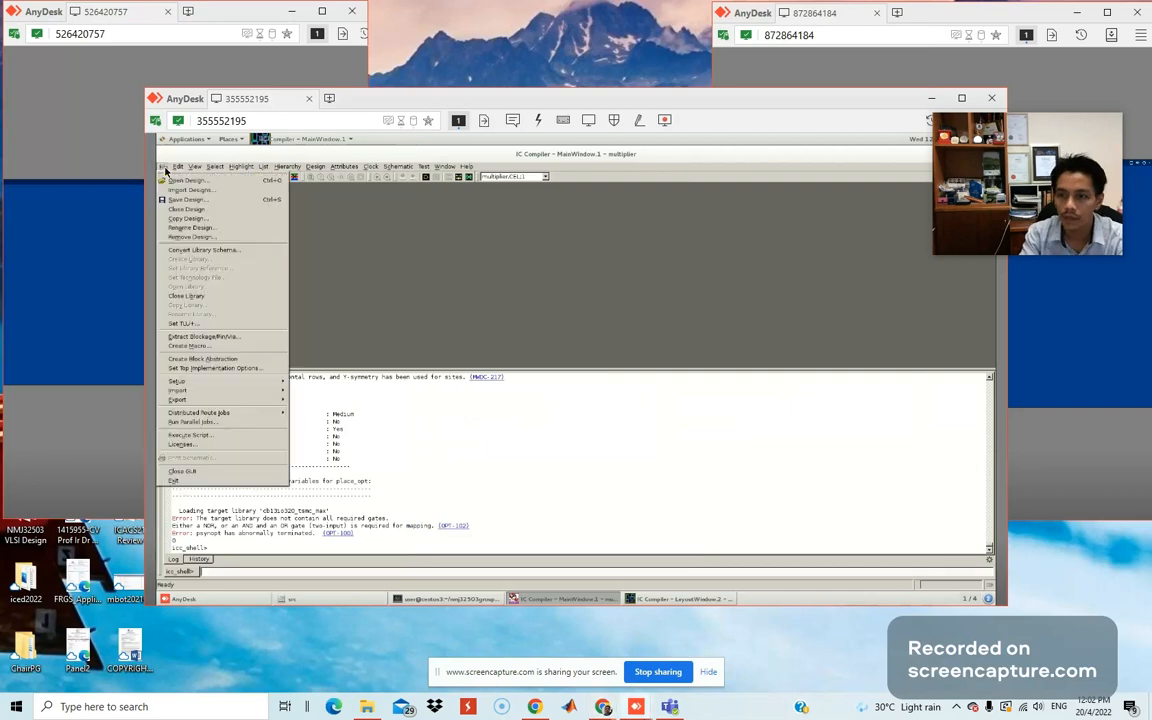
pyautogui.doubleClick(517, 100)
pyautogui.click(11, 91)
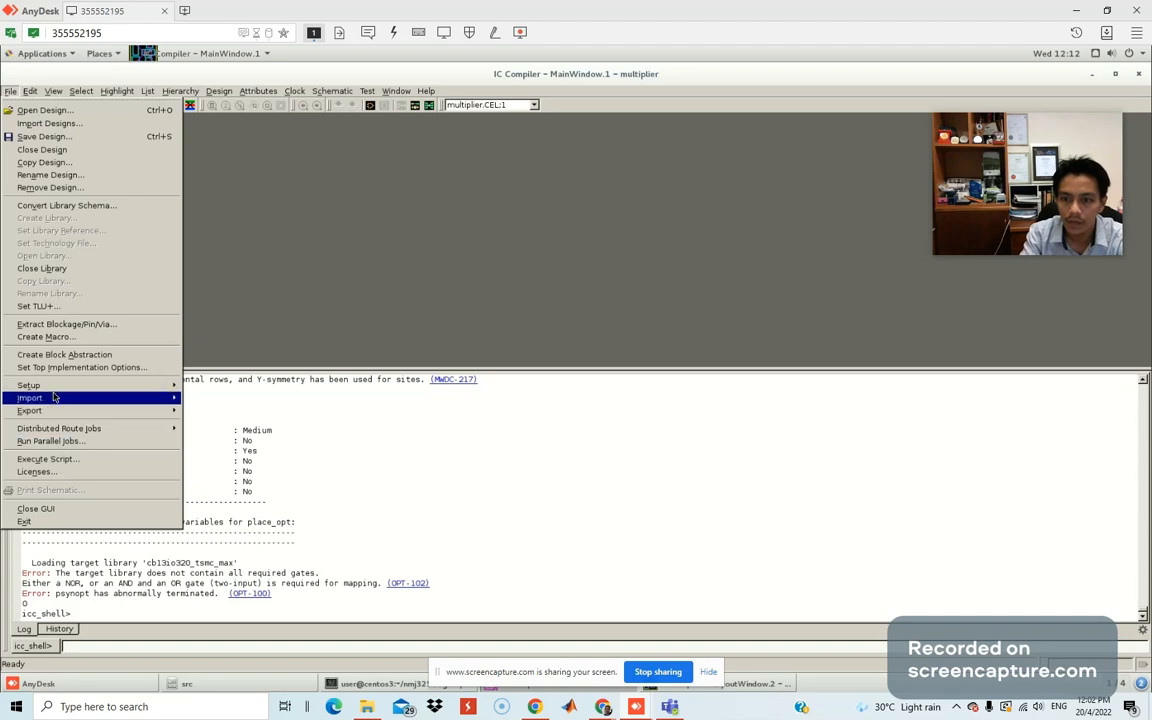
# Open Application Setup and remove io_max.db from the target library list.
pyautogui.moveTo(119, 390)
pyautogui.click(229, 392)
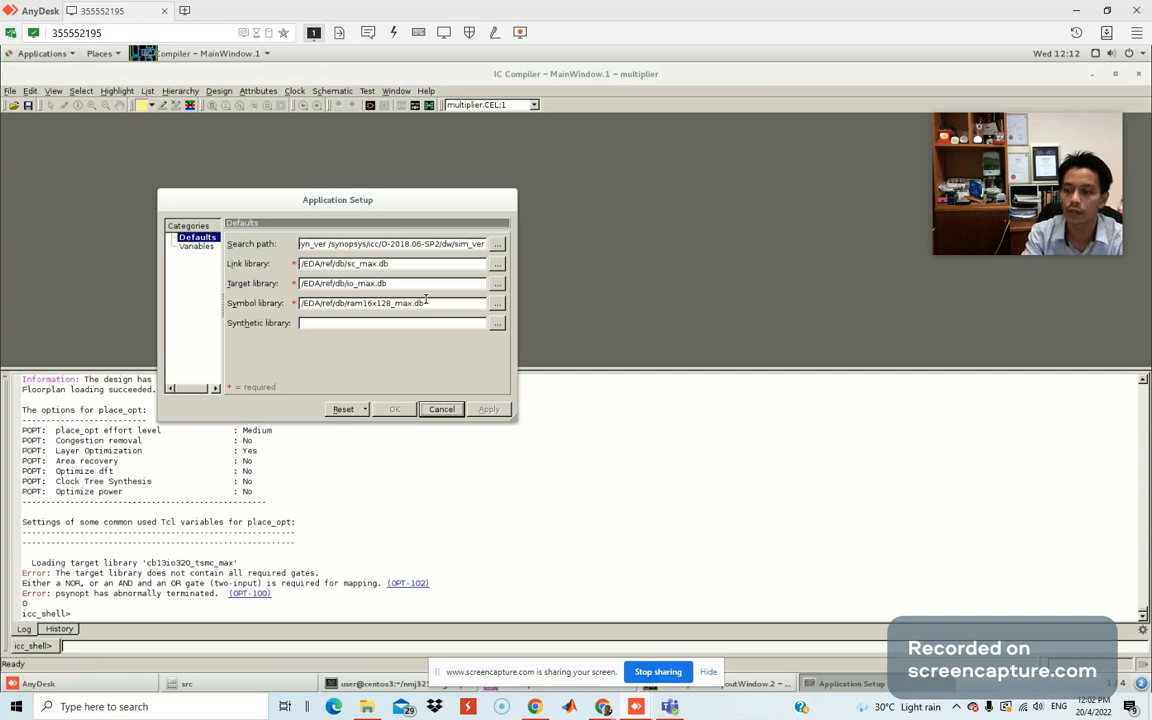
pyautogui.click(497, 284)
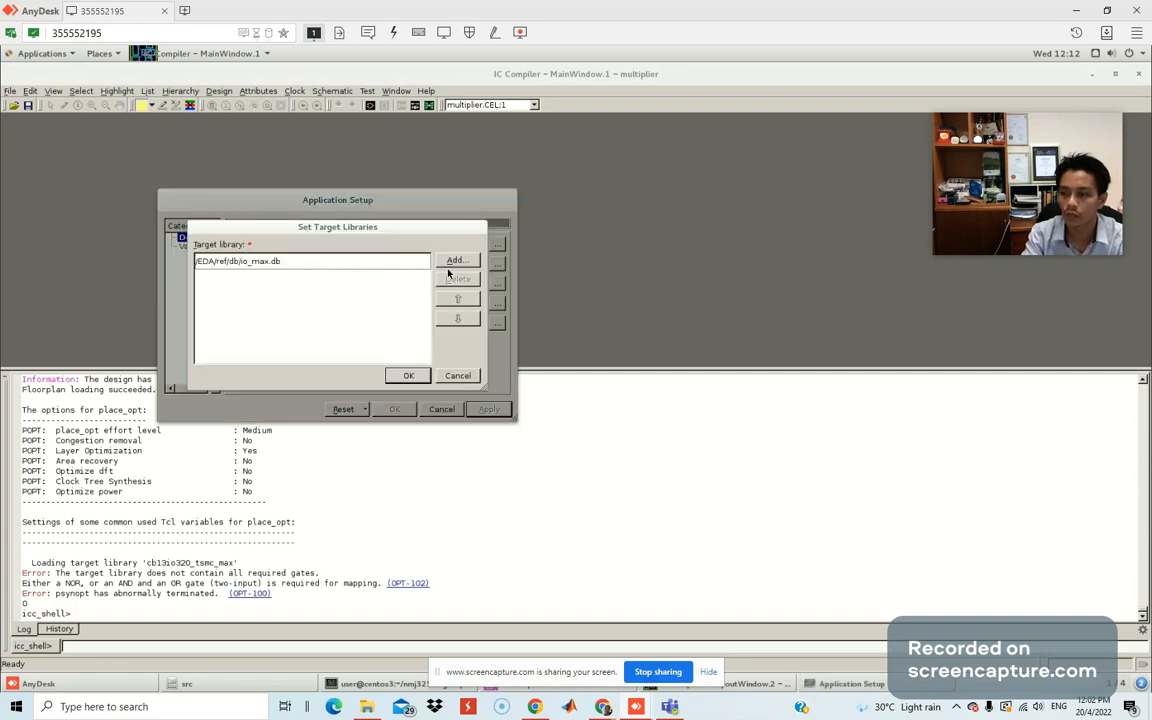
pyautogui.click(459, 282)
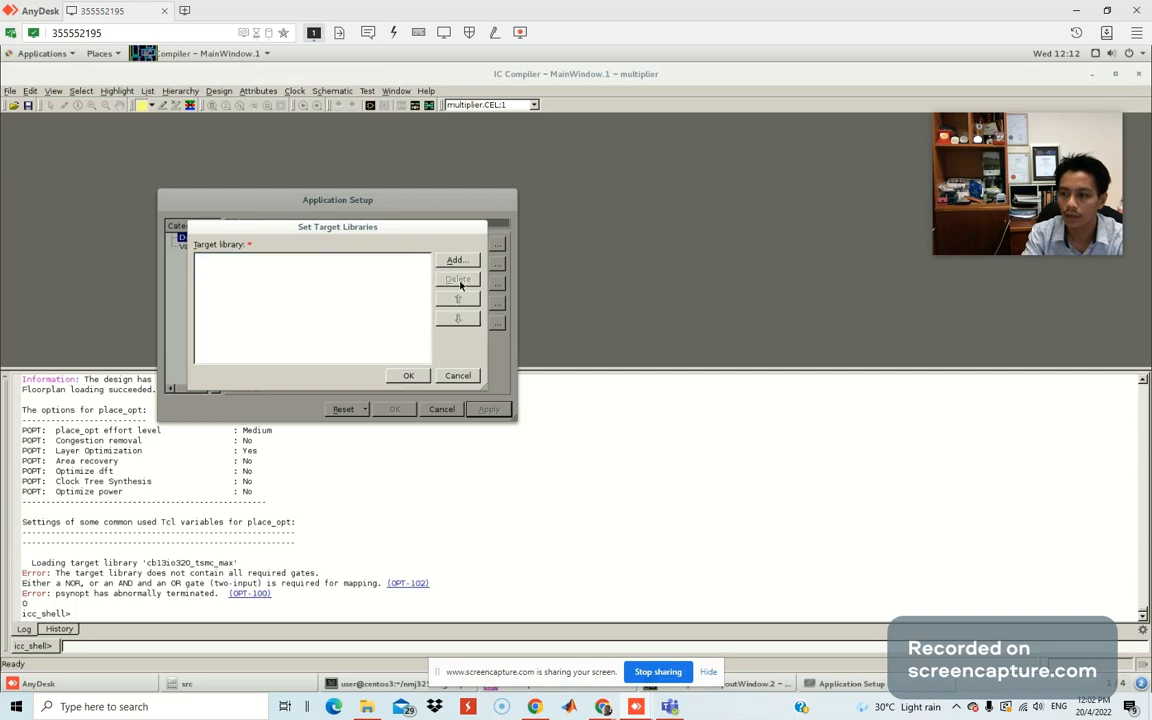
pyautogui.click(410, 376)
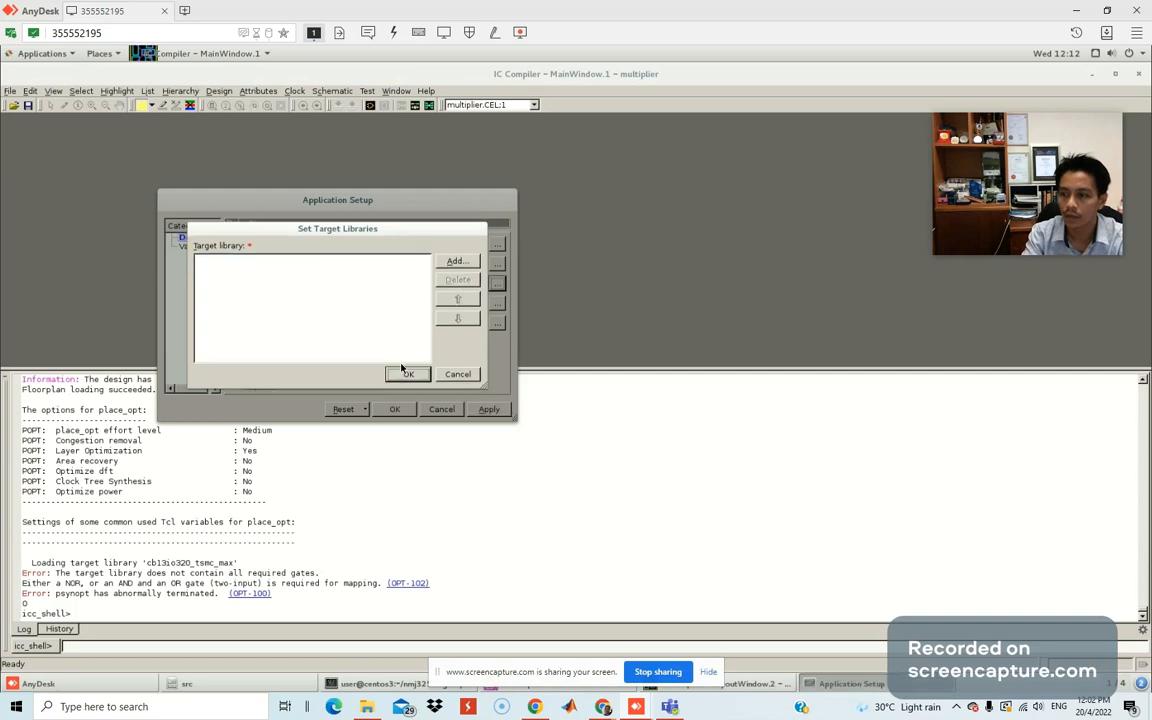
# Remove ram16x128_max.db from the symbol library list, then open the link library list.
pyautogui.click(496, 303)
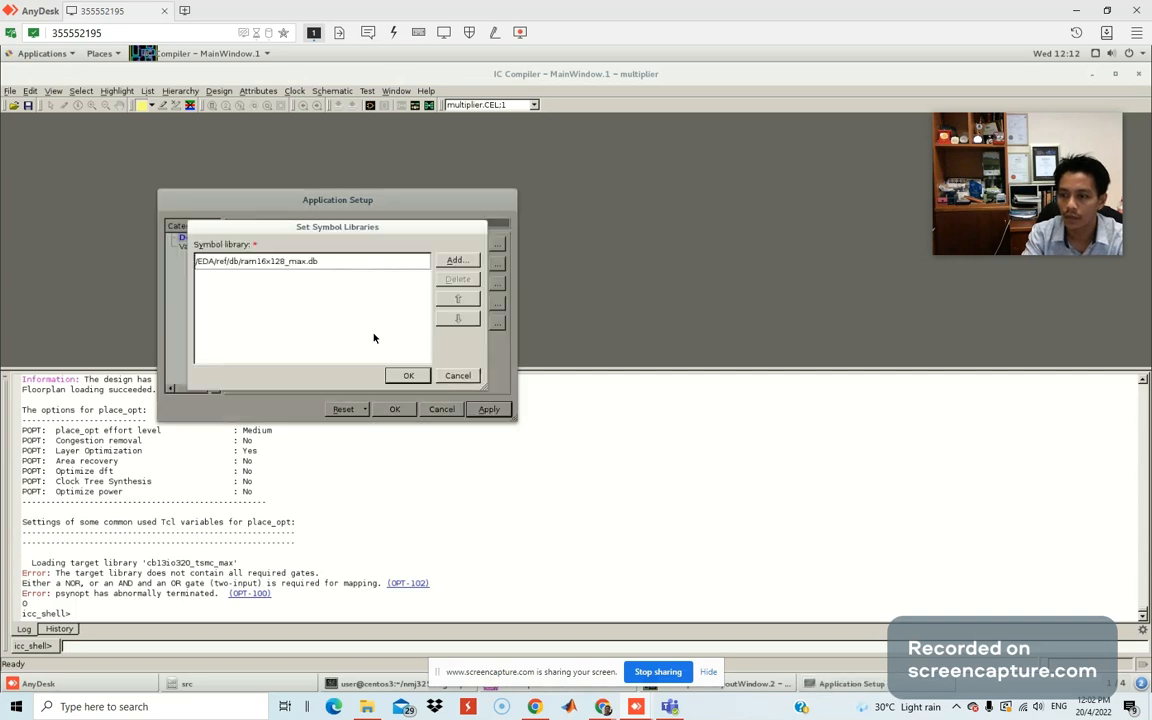
pyautogui.click(374, 262)
pyautogui.click(446, 280)
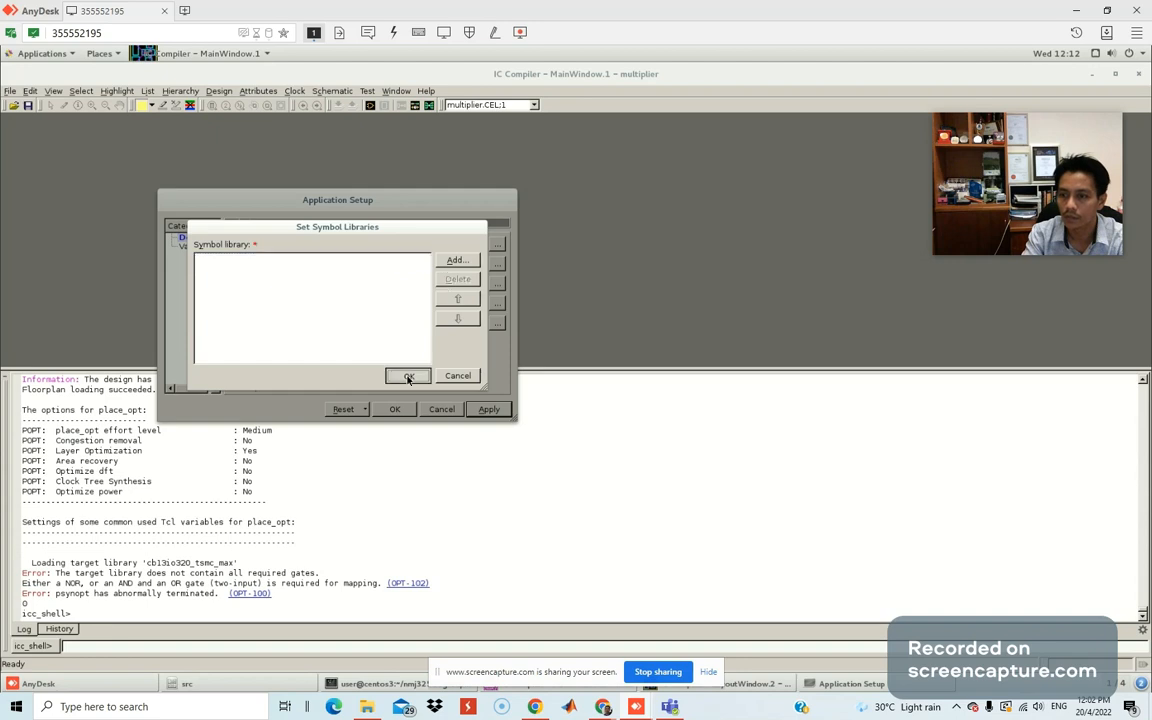
pyautogui.click(408, 376)
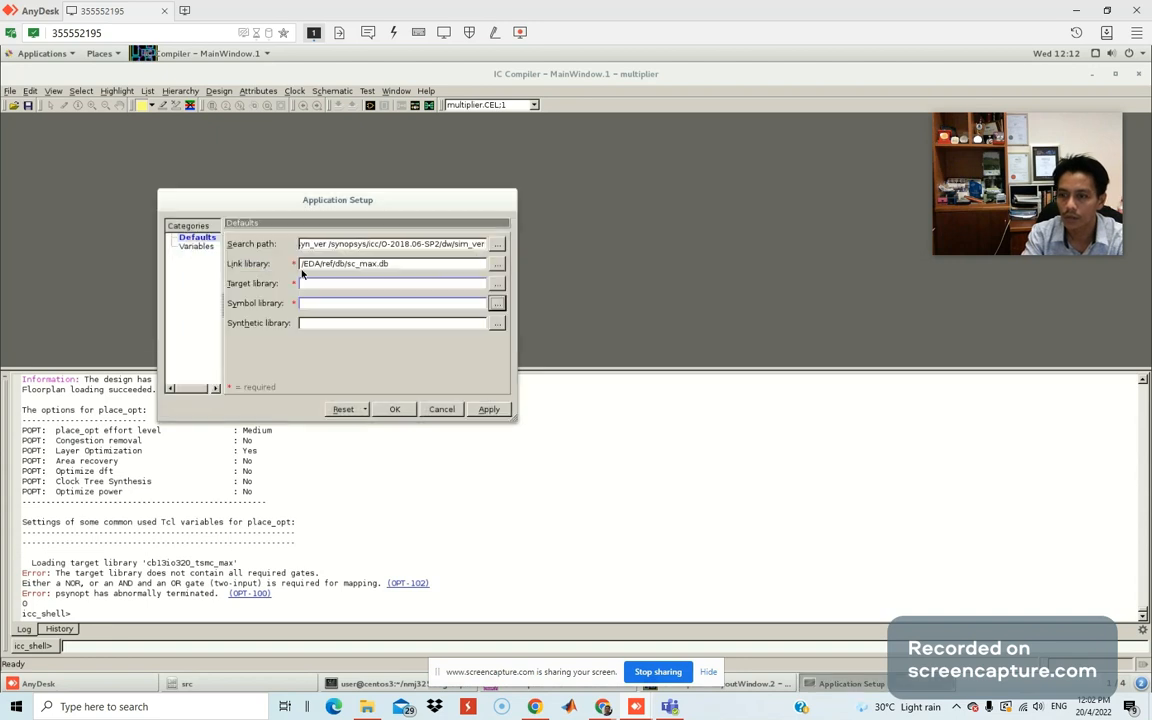
pyautogui.click(497, 264)
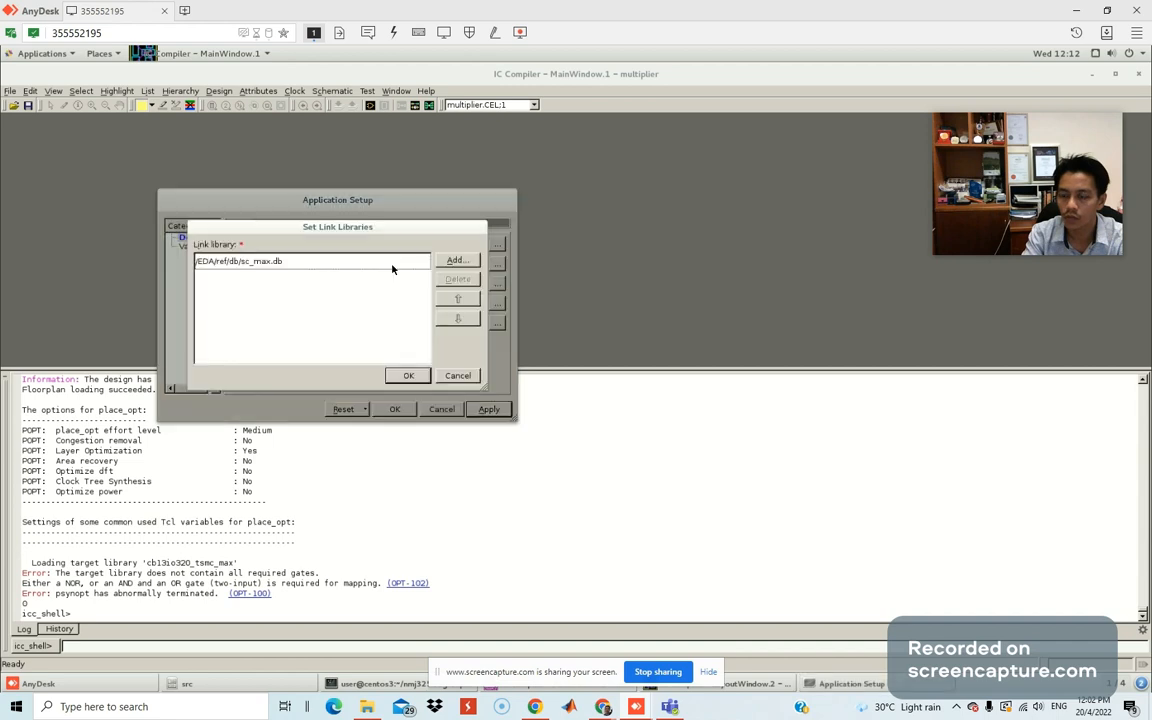
# Open the link library file browser, then bring up the guide's Fig. 3–4 library selection.
pyautogui.click(457, 261)
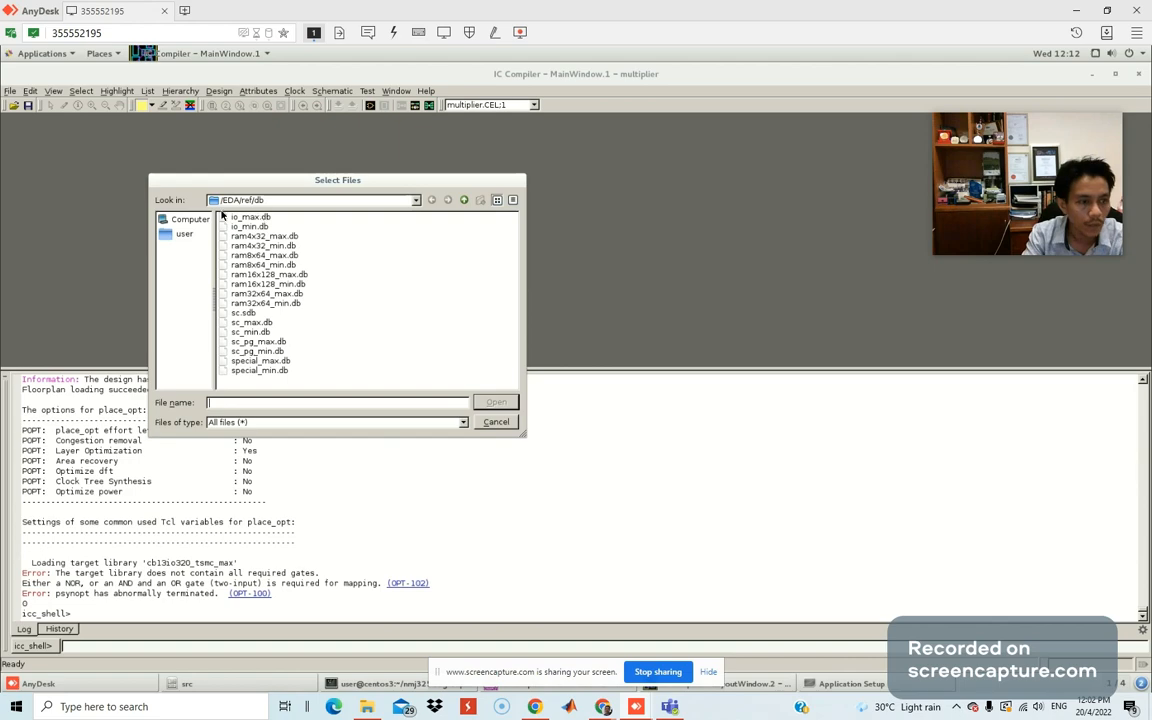
pyautogui.moveTo(0, 112); pyautogui.dragTo(432, 1)
pyautogui.scroll(-2, 508, 407)
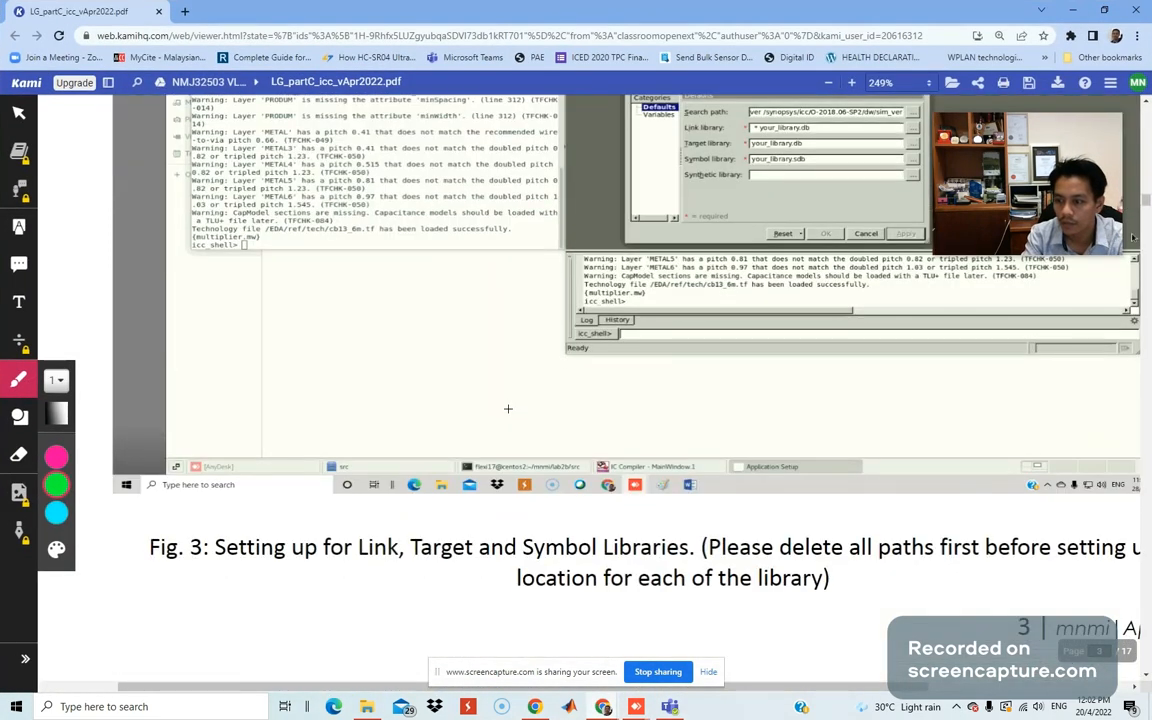
pyautogui.scroll(4, 508, 408)
pyautogui.scroll(-14, 509, 408)
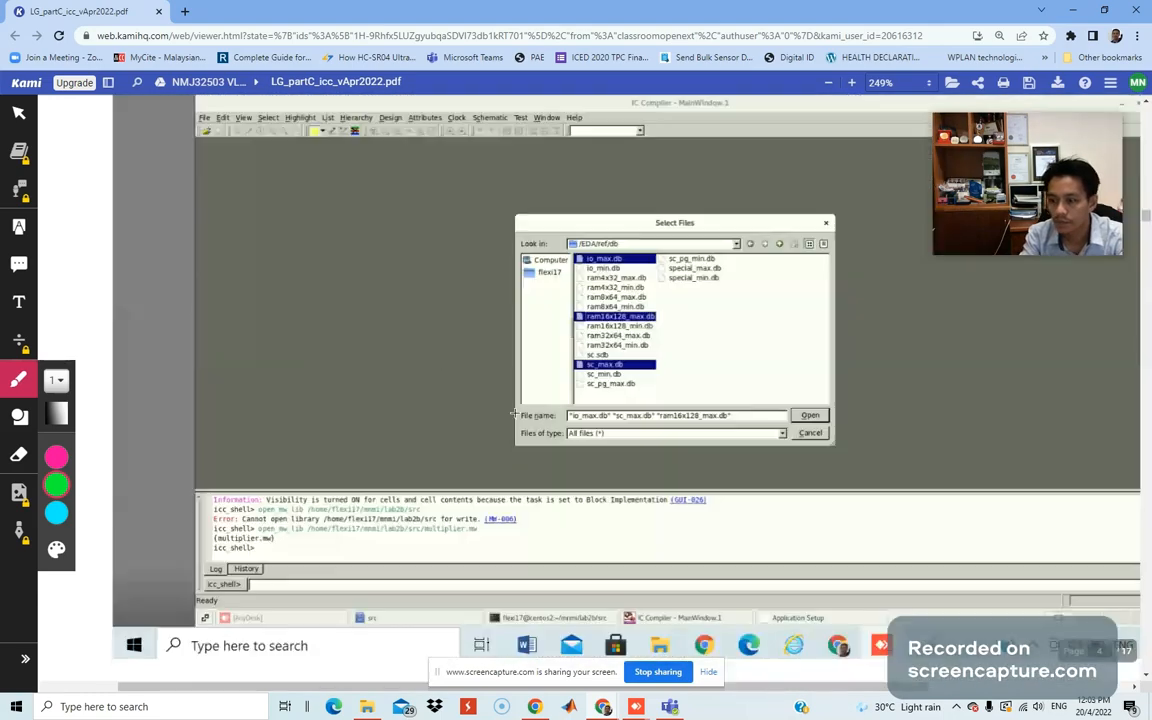
pyautogui.scroll(7, 515, 413)
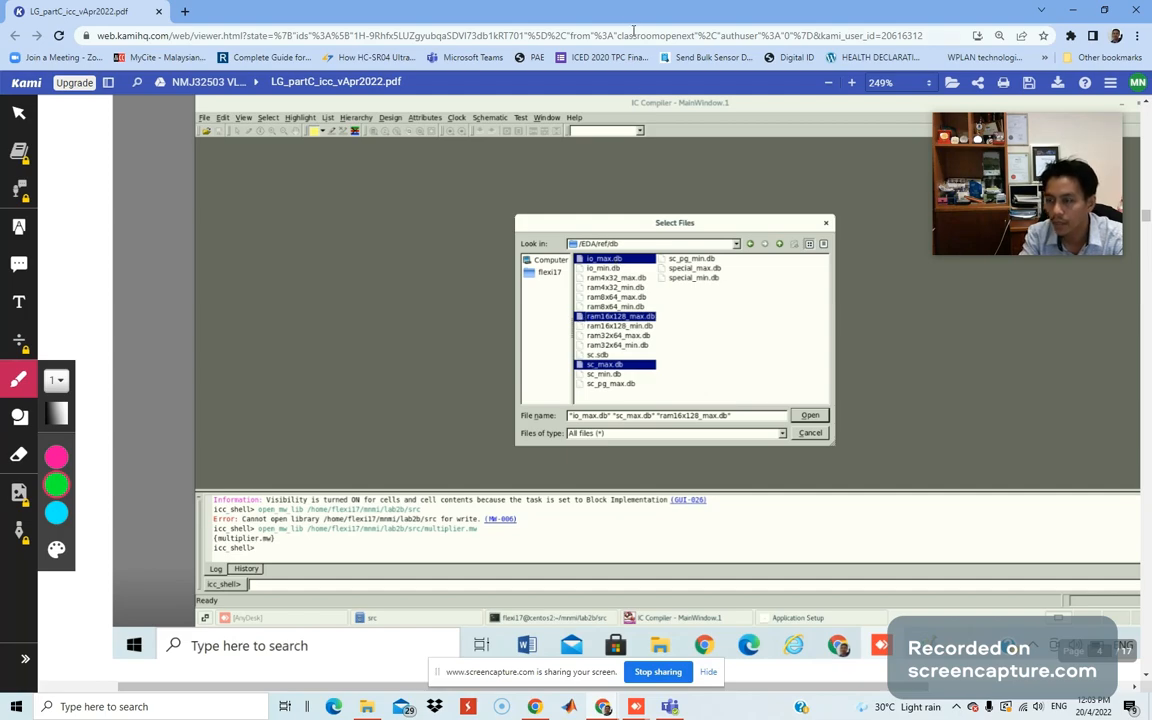
# Read the guide's icc_shell library commands, then move it aside to reveal Select Files.
pyautogui.scroll(-5, 884, 504)
pyautogui.scroll(-10, 884, 504)
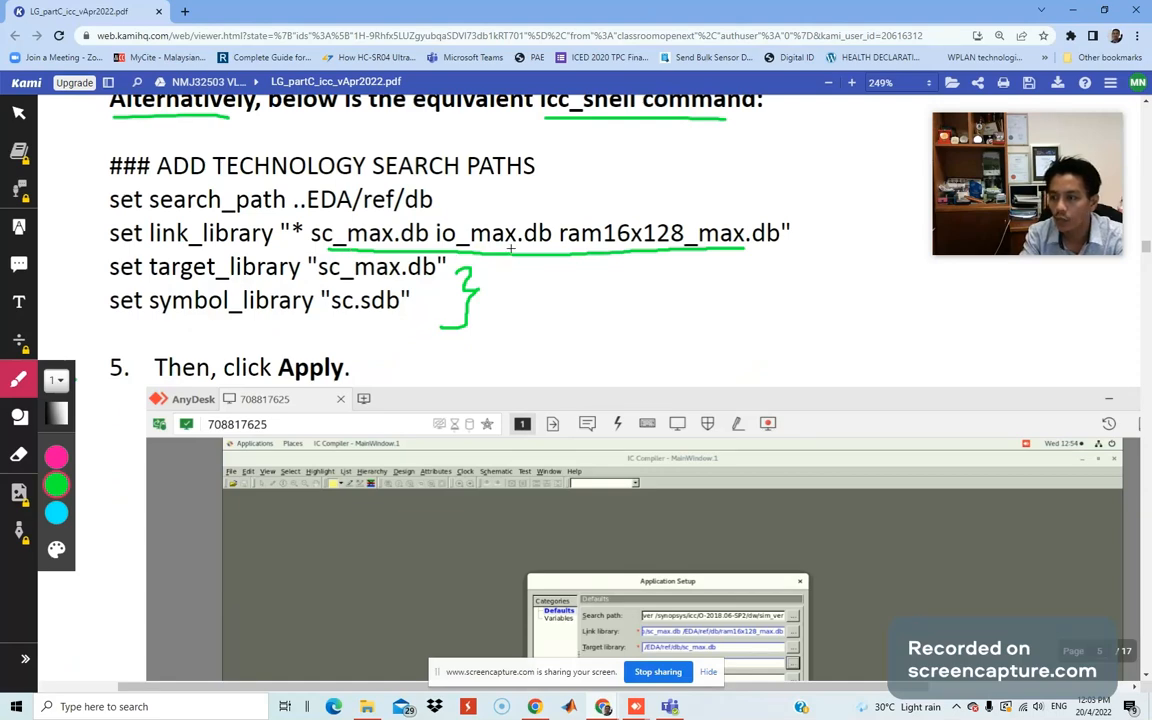
pyautogui.moveTo(534, 14); pyautogui.dragTo(0, 84)
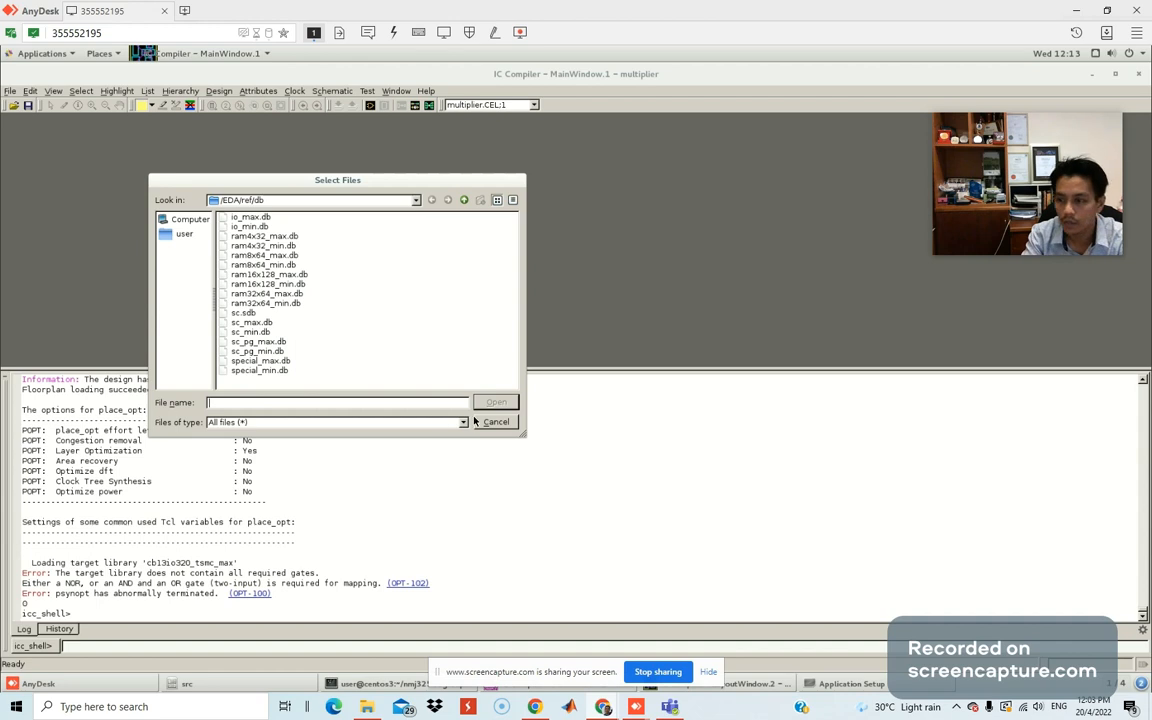
# Add io_max.db and sc.sdb beside sc_max.db in the link library list and confirm.
pyautogui.click(509, 425)
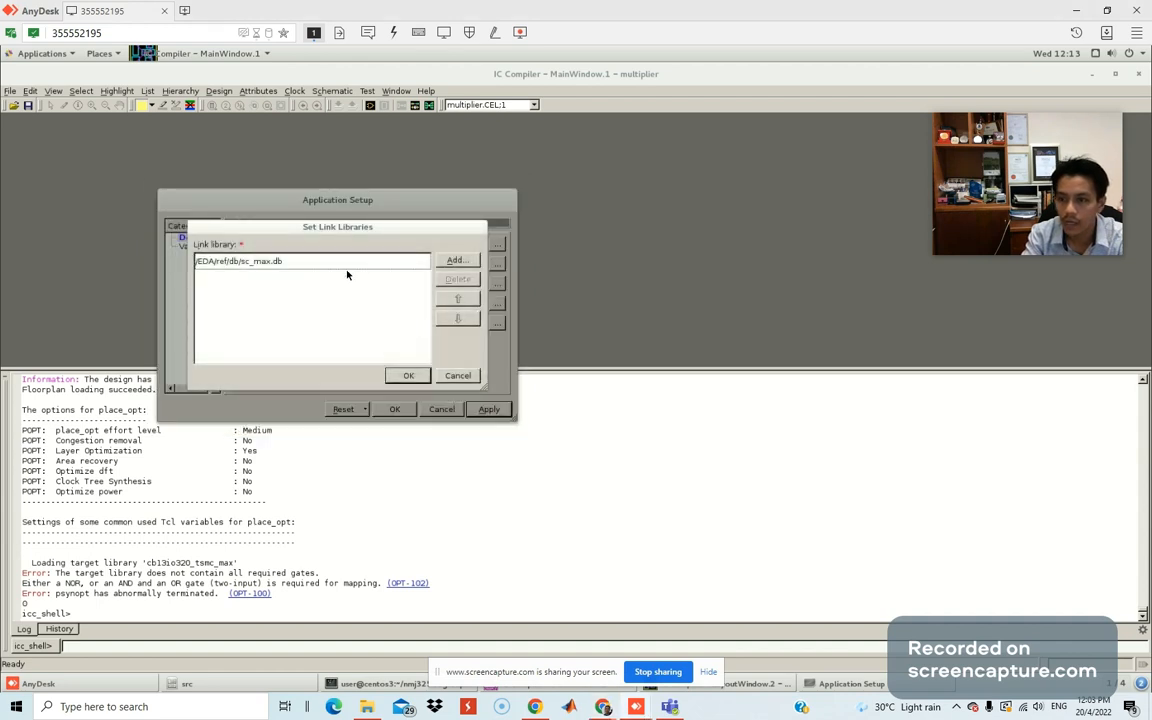
pyautogui.click(456, 260)
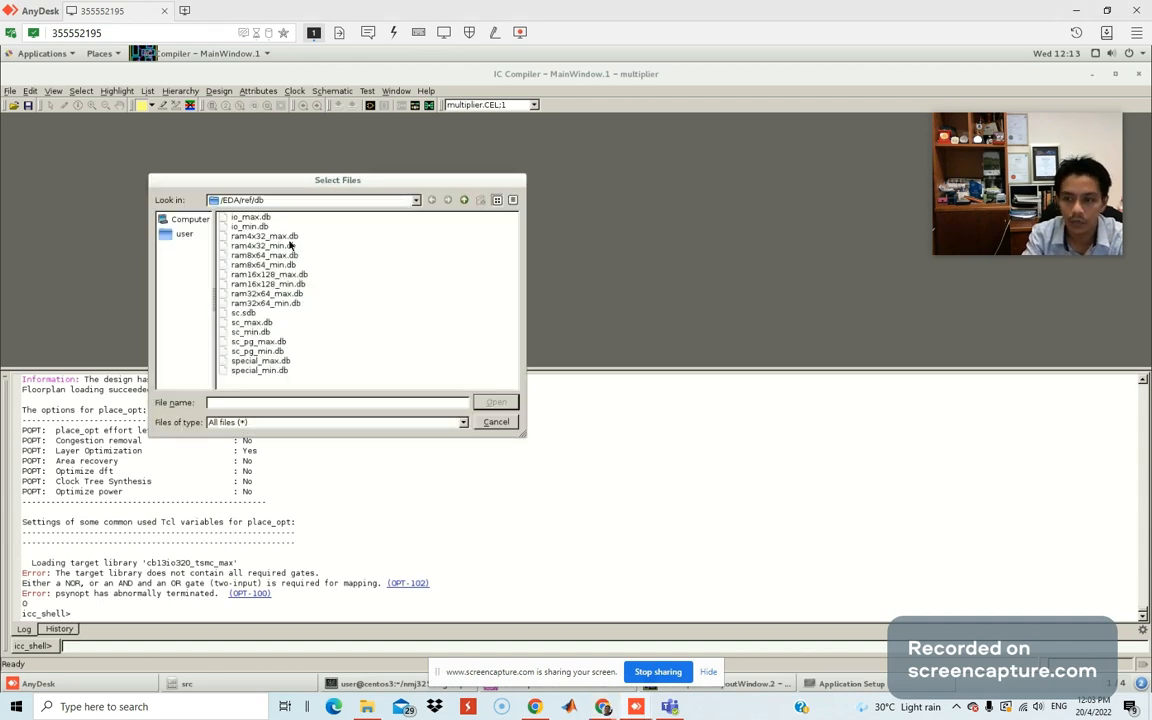
pyautogui.click(245, 217)
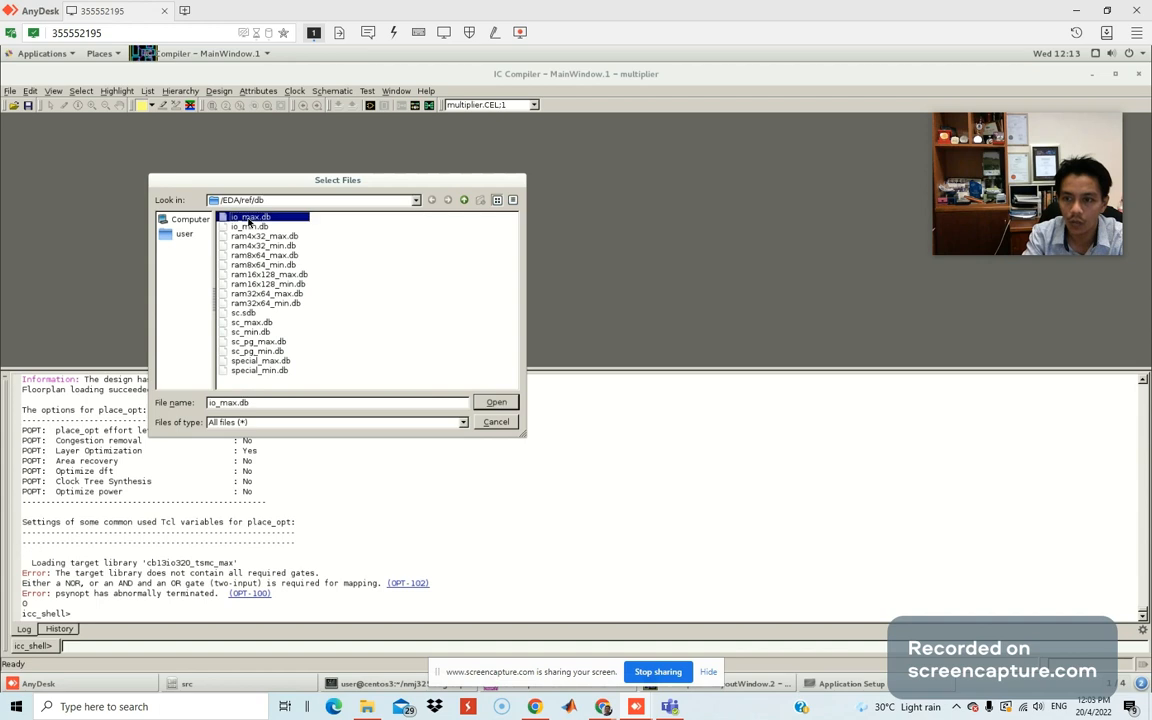
pyautogui.click(494, 401)
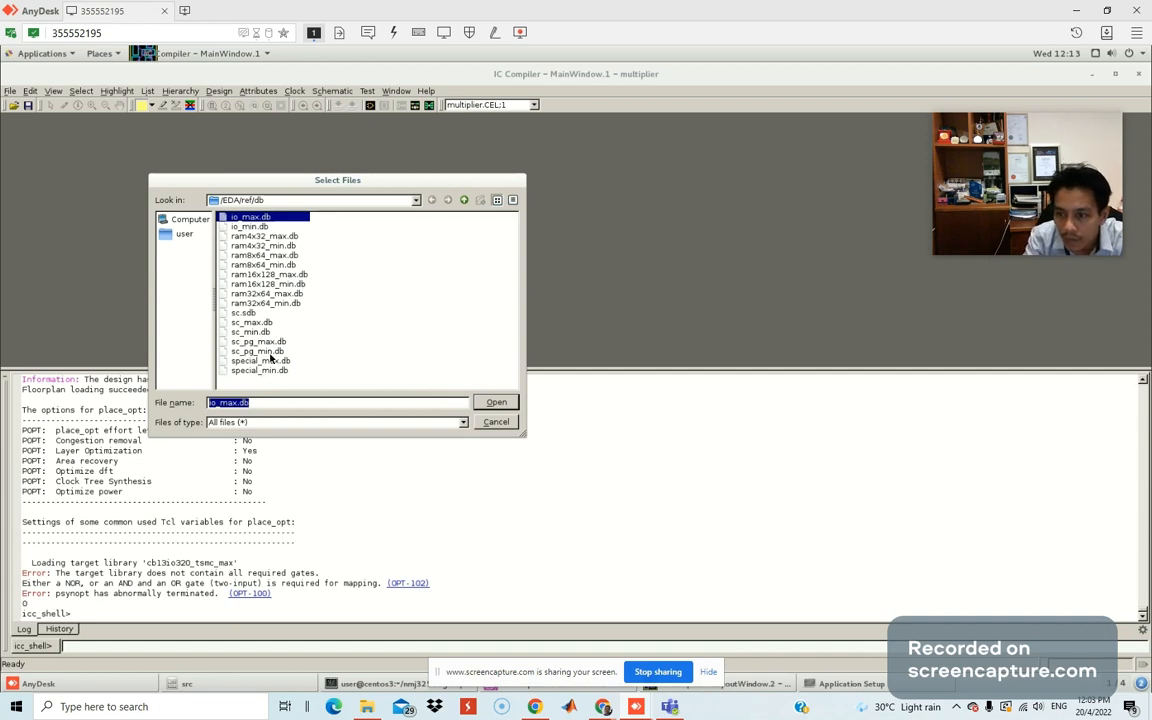
pyautogui.click(242, 314)
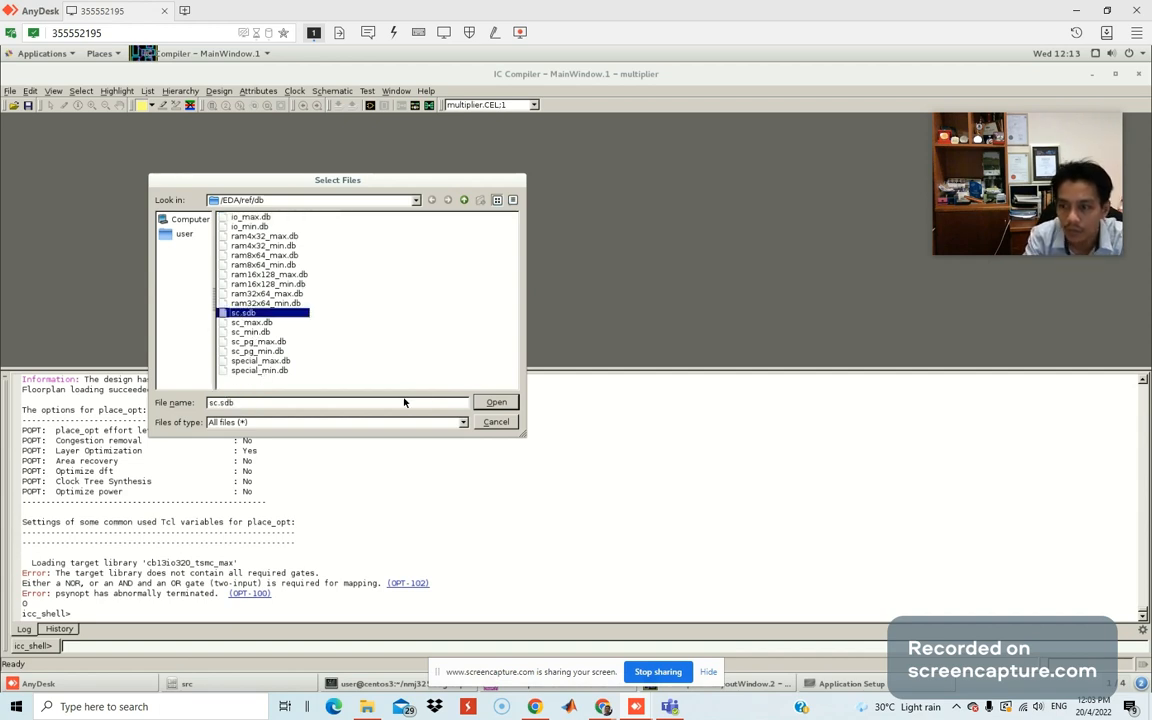
pyautogui.click(496, 402)
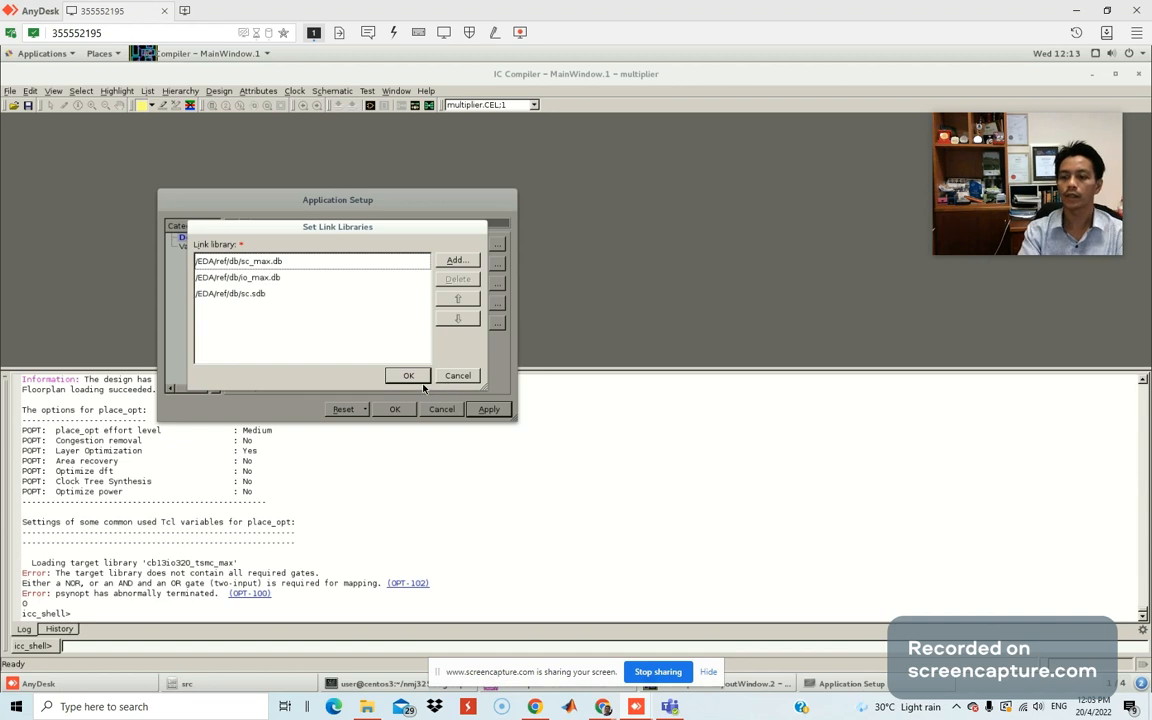
pyautogui.click(408, 377)
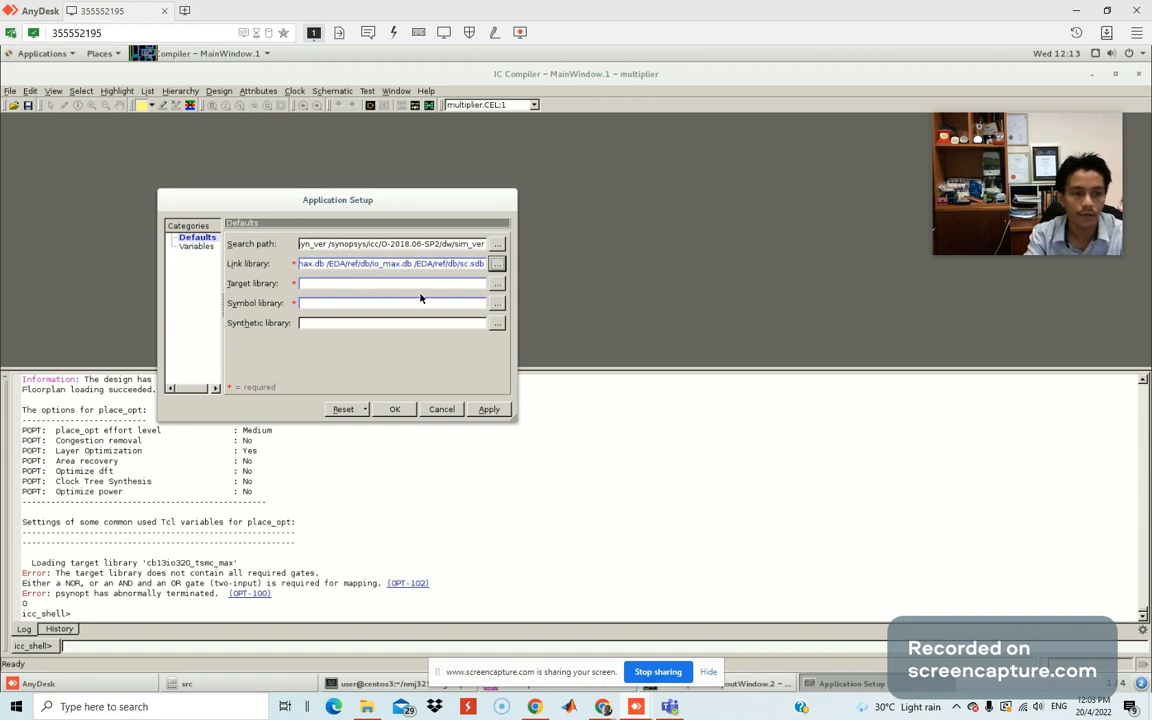
# Set the target library to sc_max.db.
pyautogui.click(497, 284)
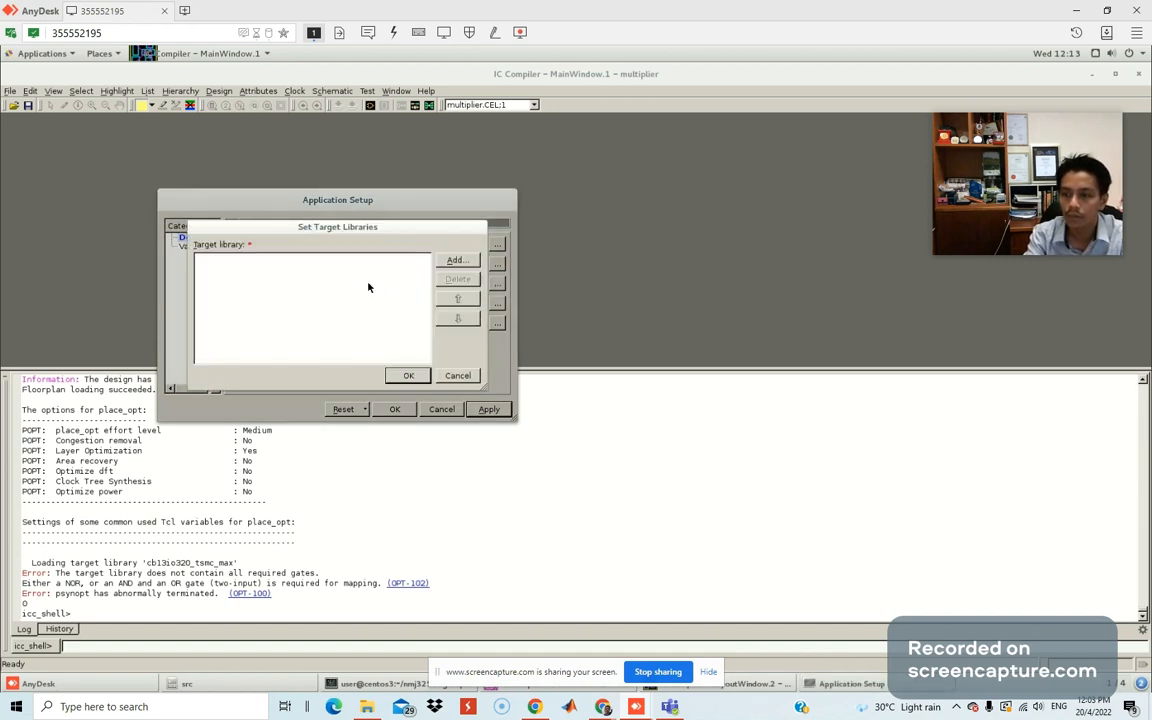
pyautogui.click(447, 261)
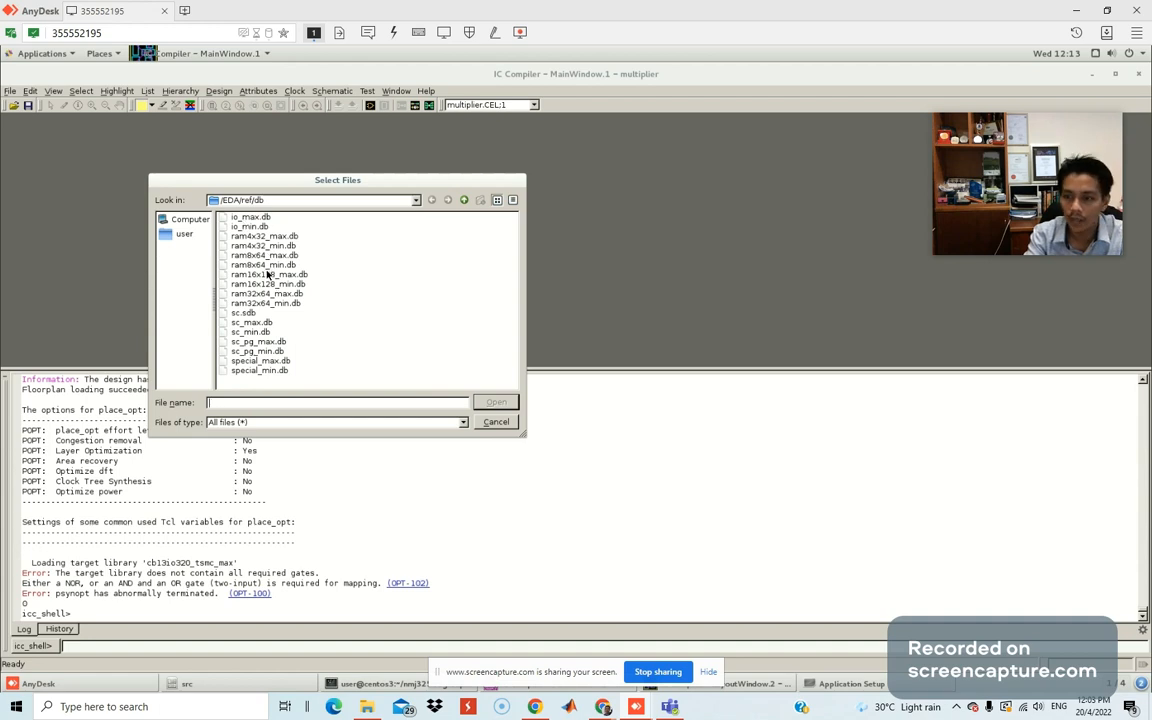
pyautogui.click(251, 322)
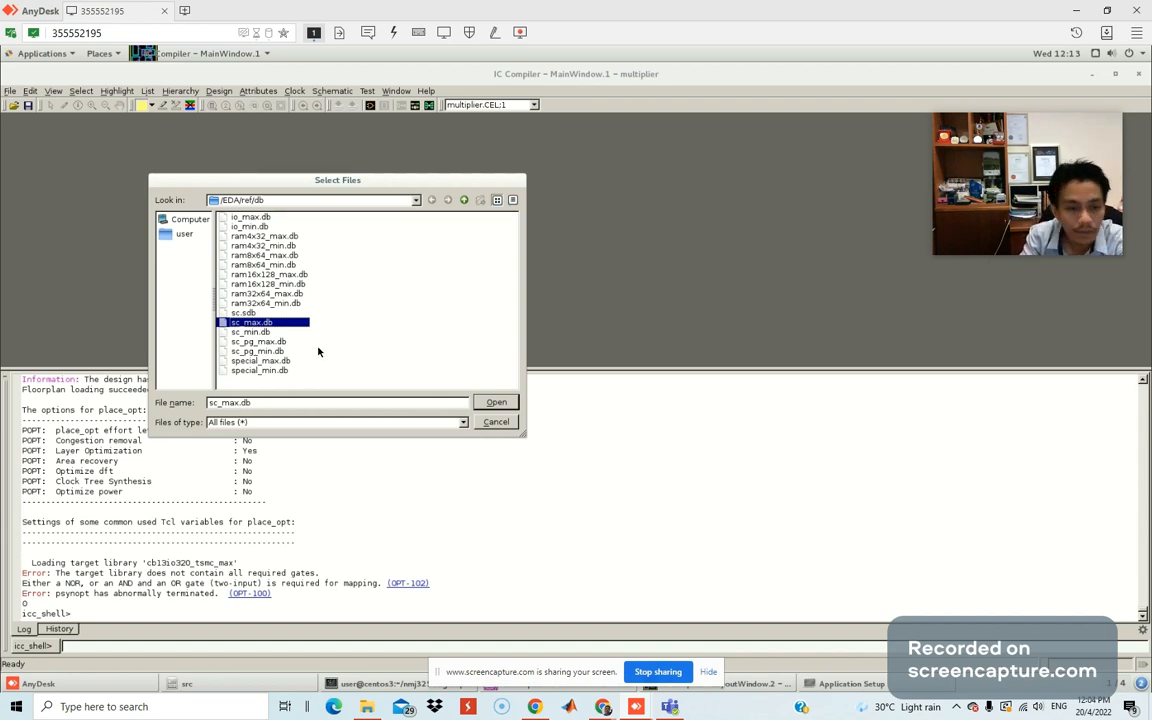
pyautogui.click(492, 406)
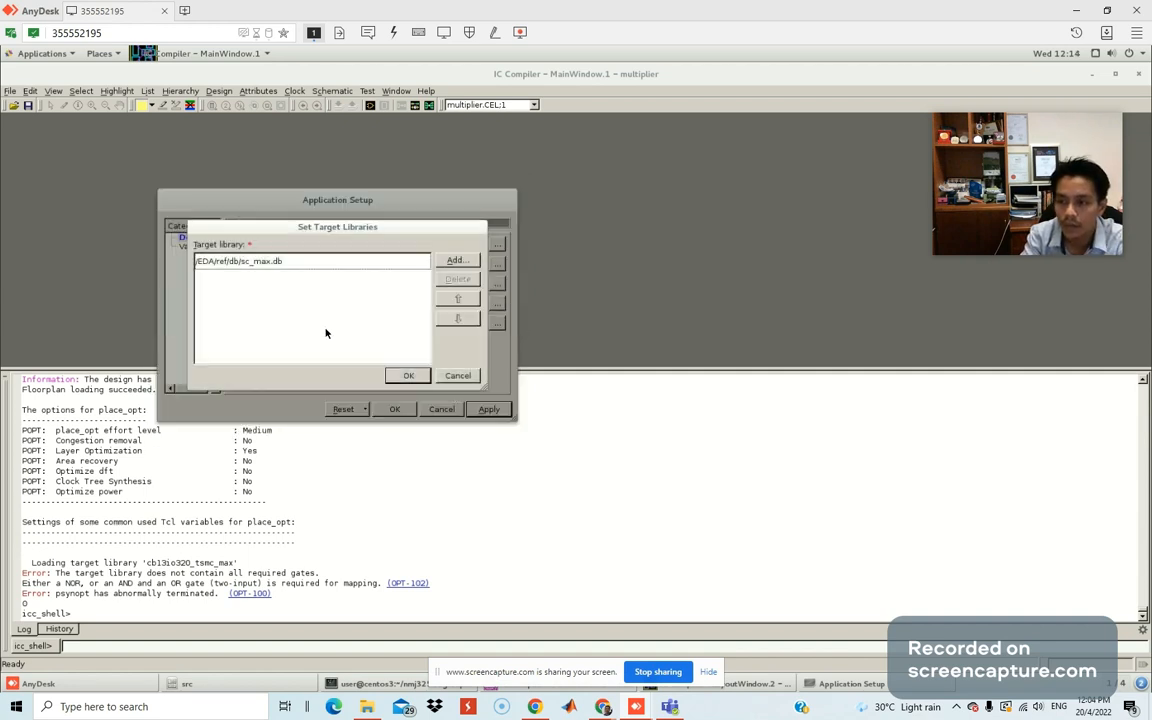
pyautogui.click(408, 375)
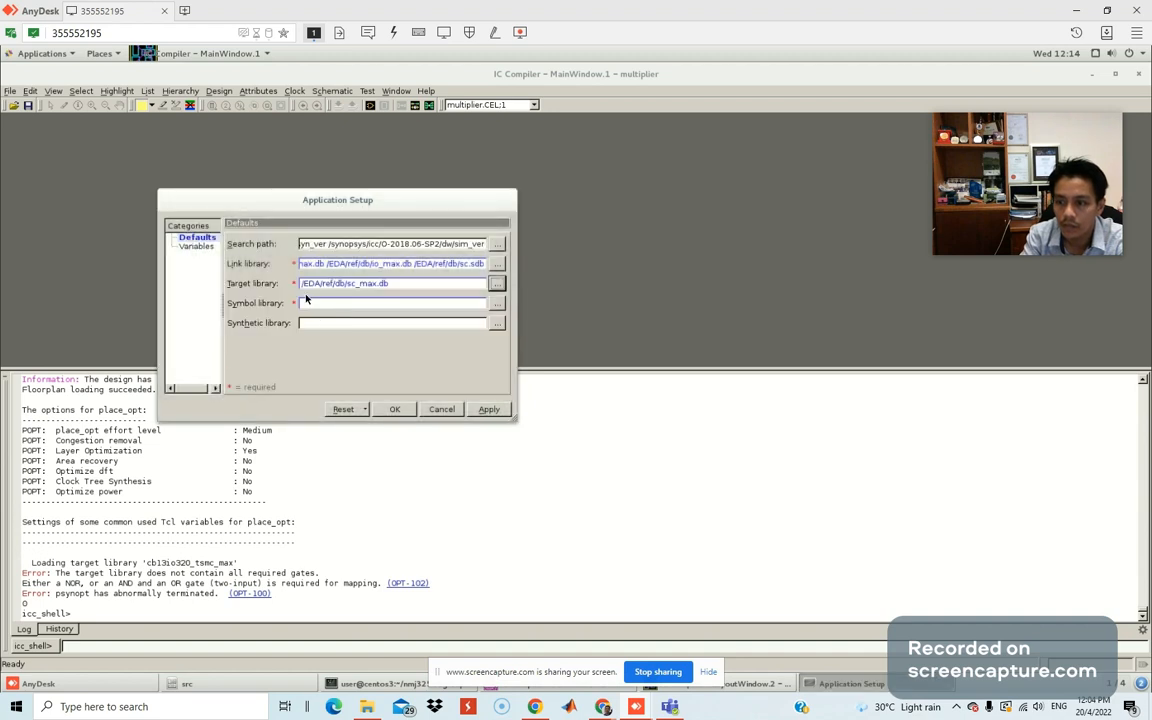
# Set the symbol library to sc.sdb and accept Application Setup.
pyautogui.click(497, 304)
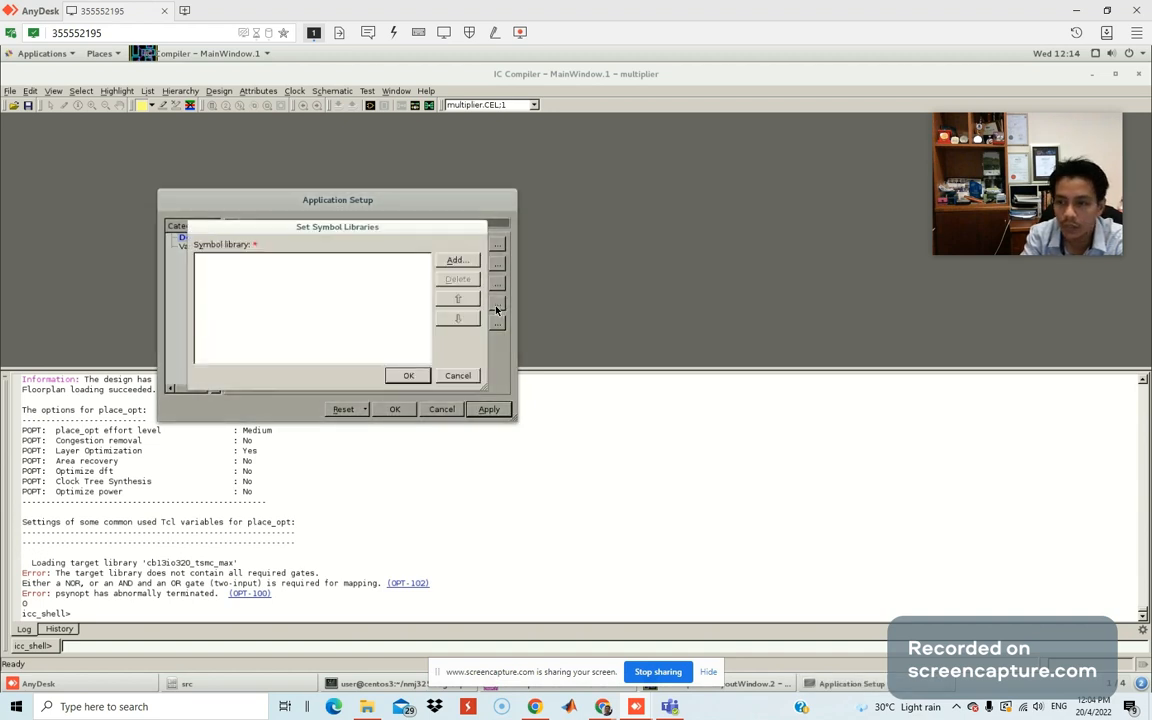
pyautogui.click(450, 260)
pyautogui.click(242, 312)
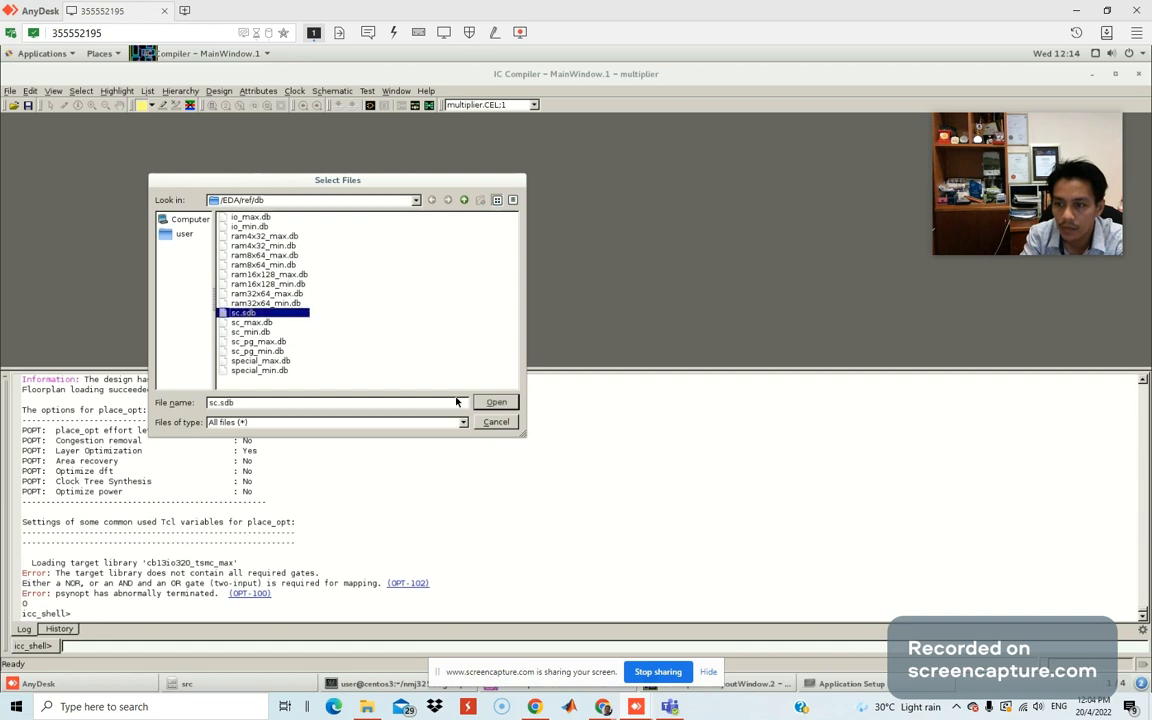
pyautogui.click(492, 402)
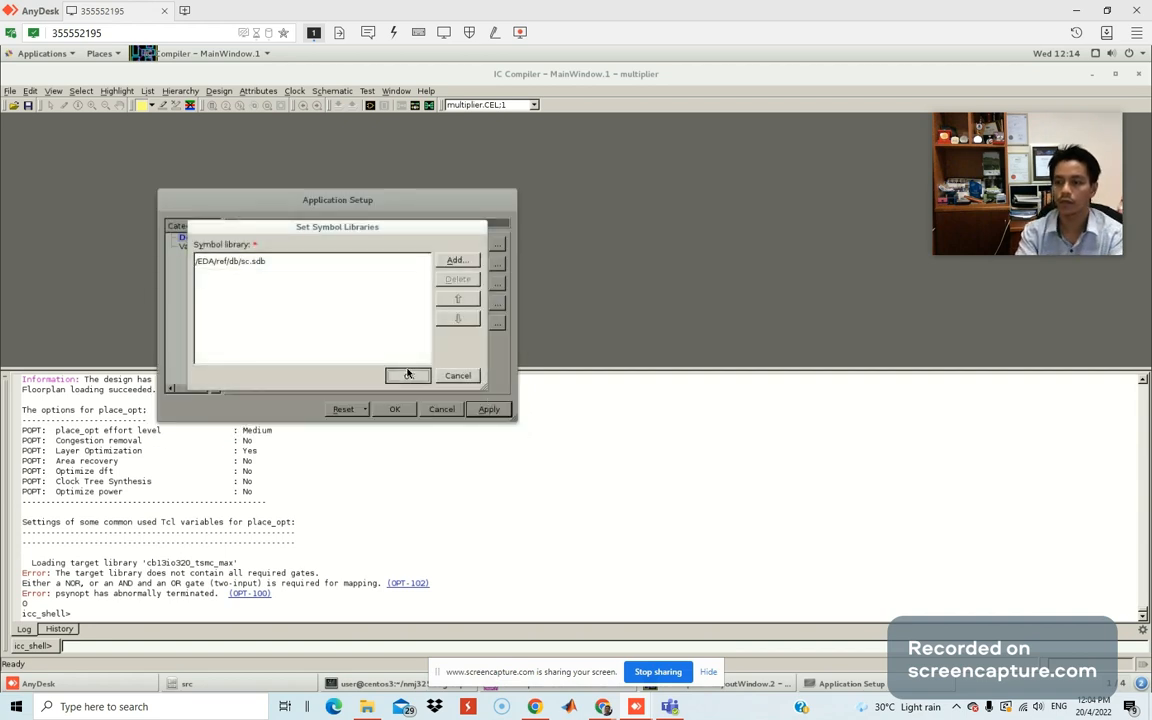
pyautogui.click(401, 375)
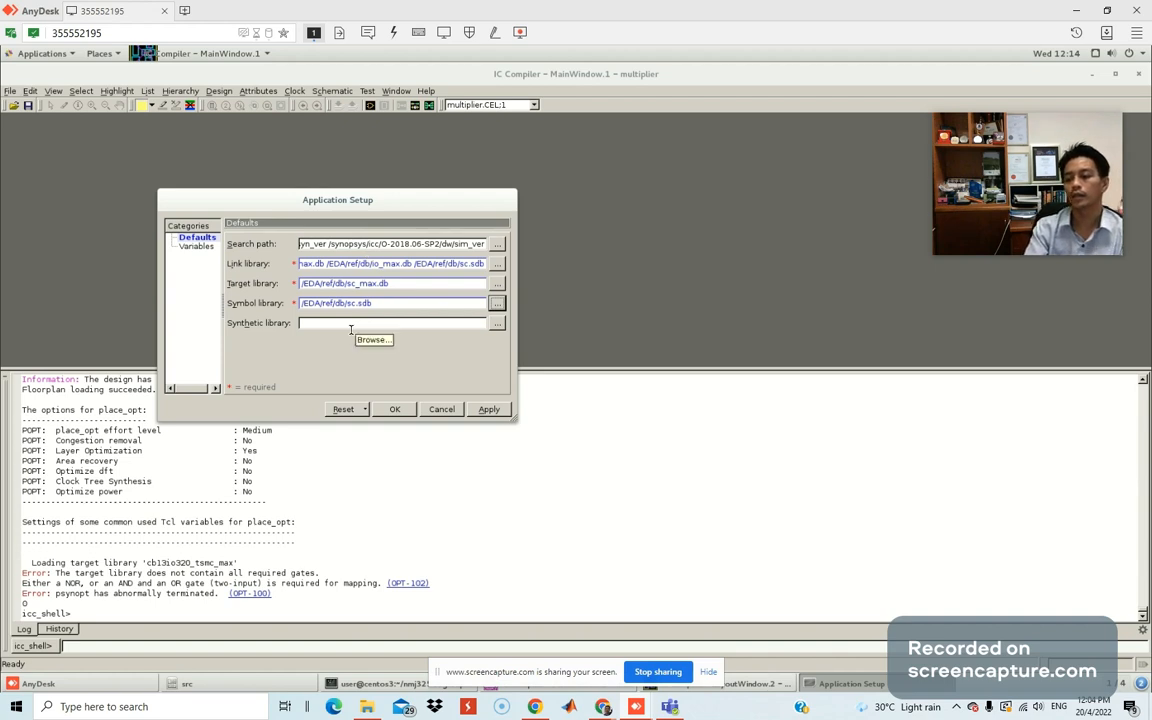
pyautogui.click(396, 412)
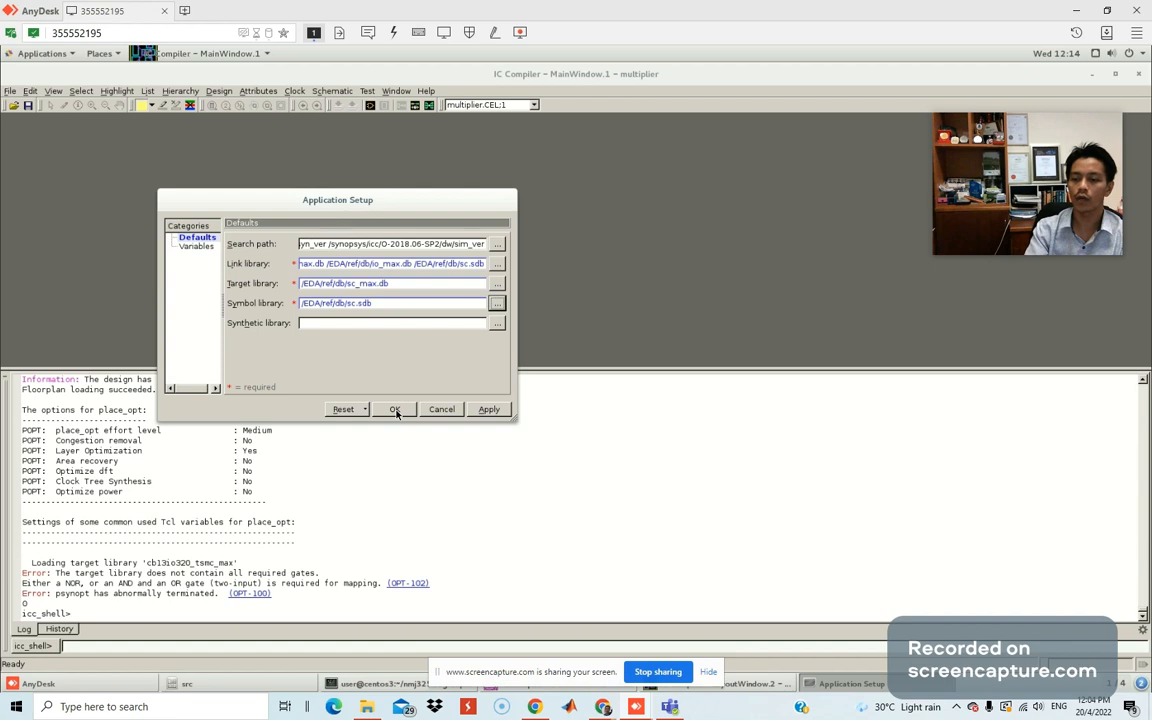
pyautogui.click(396, 411)
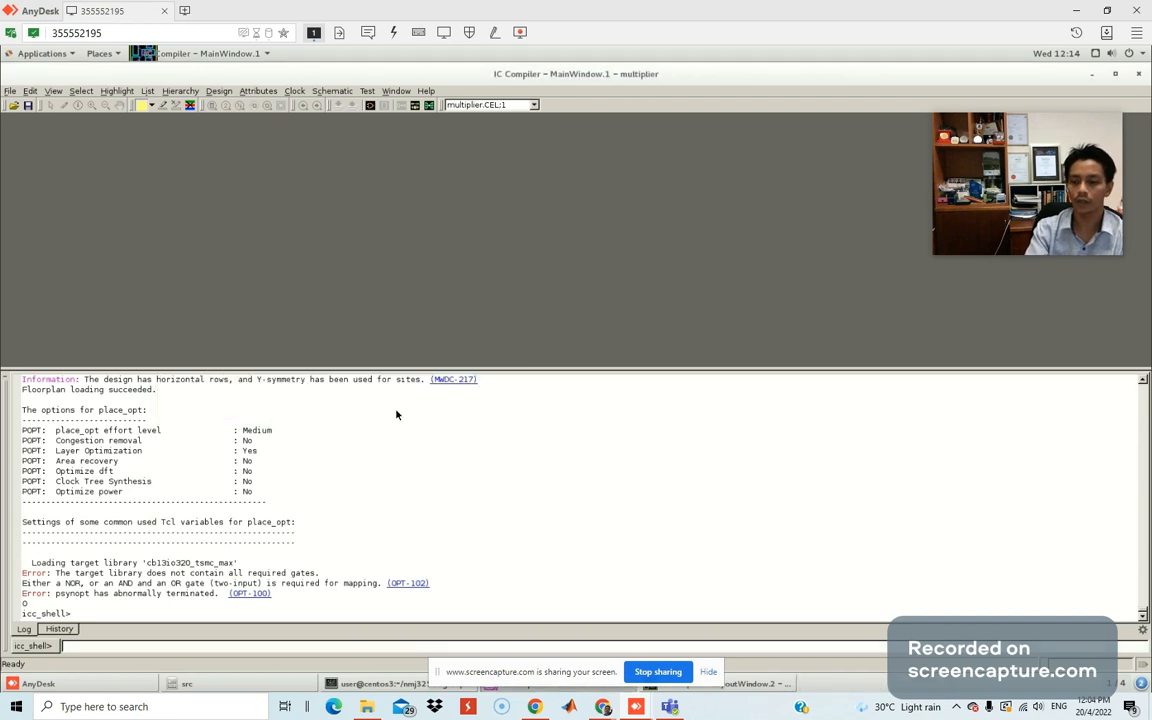
# Check the place_opt log and library settings, then bring the Kami guide's set commands forward.
pyautogui.click(57, 631)
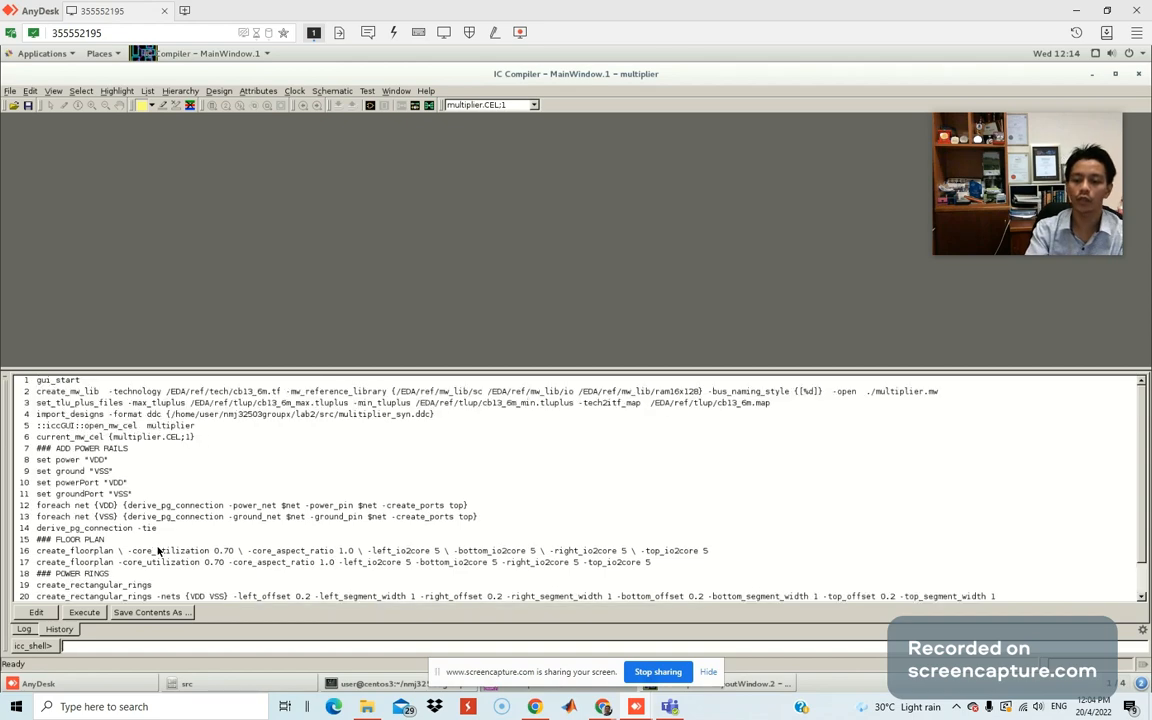
pyautogui.click(25, 628)
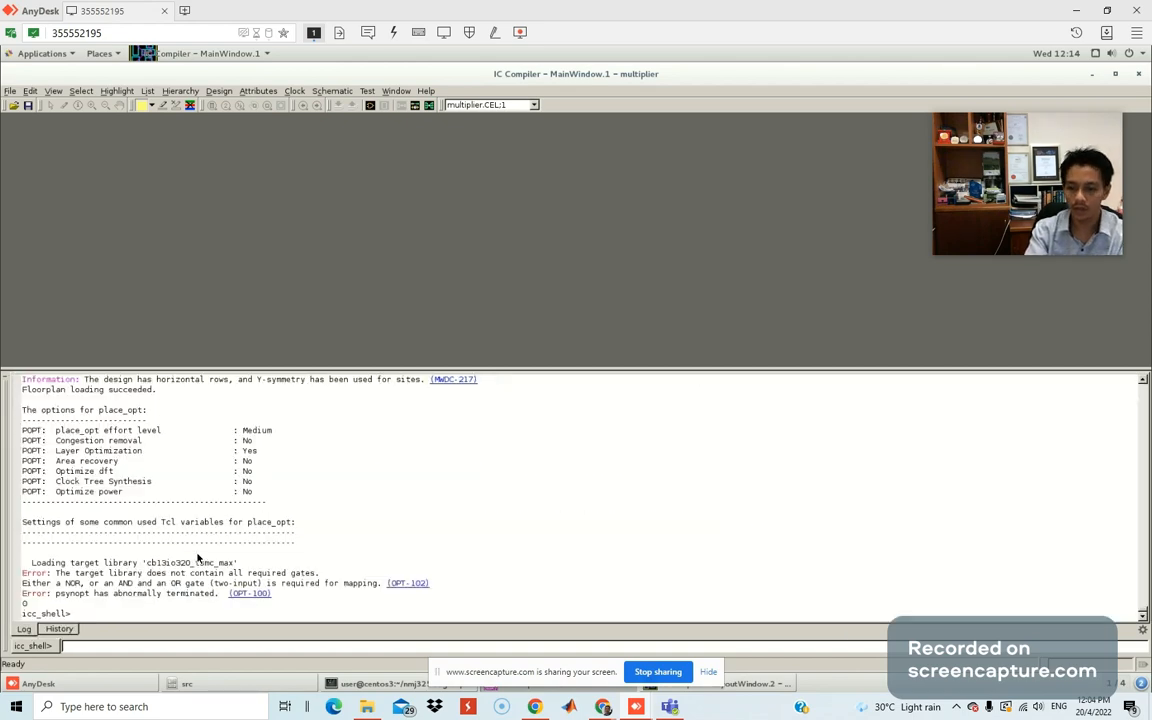
pyautogui.click(10, 90)
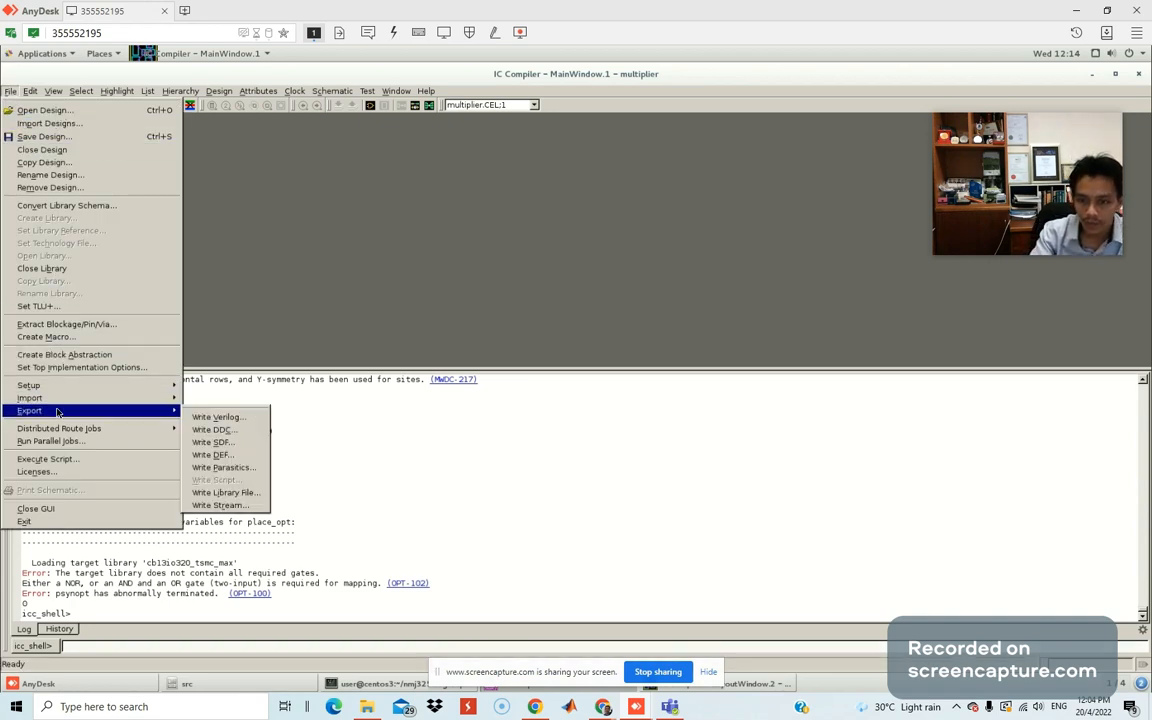
pyautogui.moveTo(175, 389)
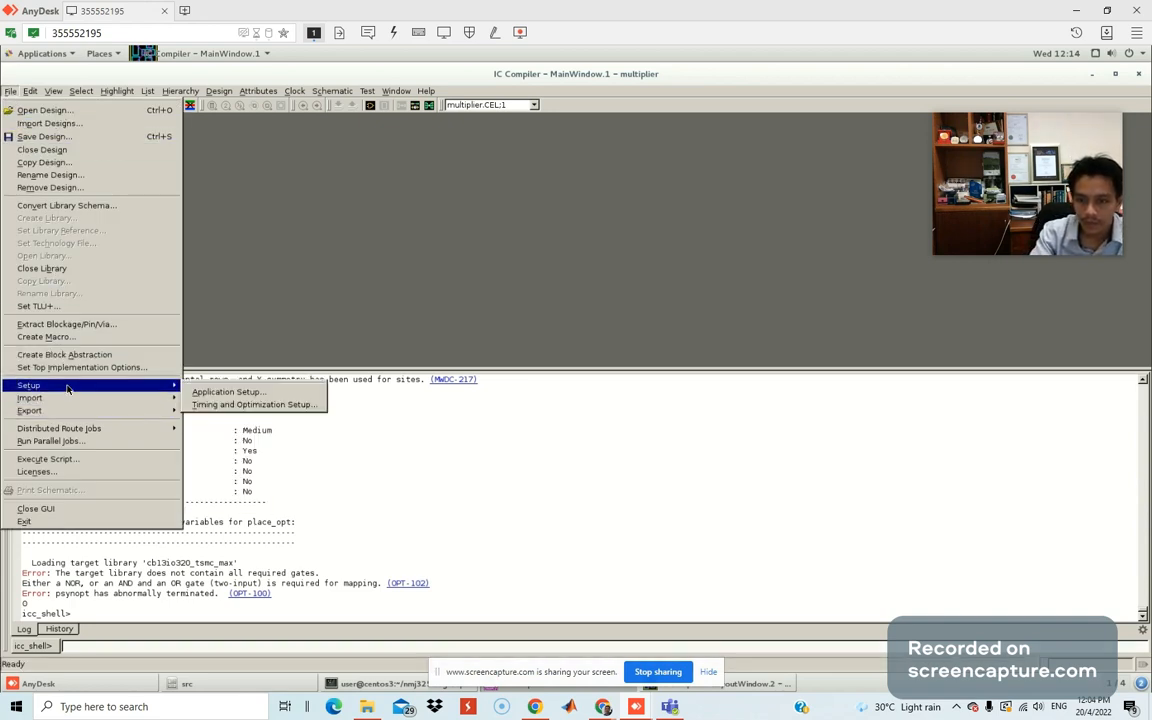
pyautogui.click(225, 391)
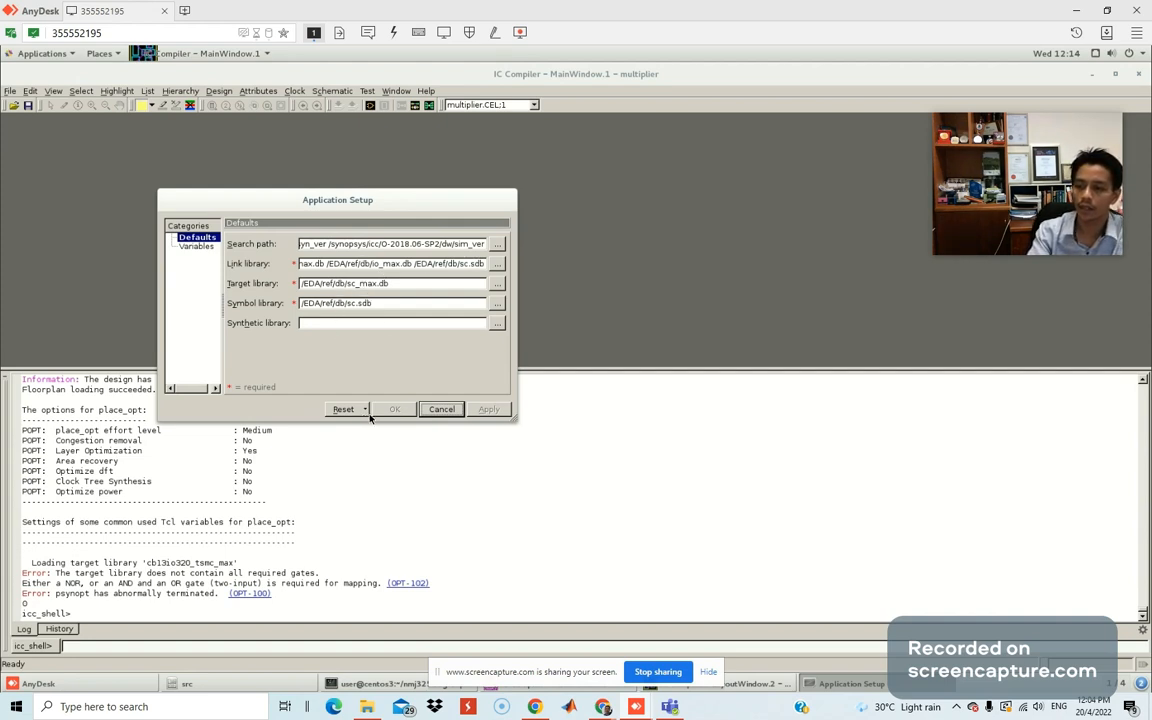
pyautogui.click(441, 409)
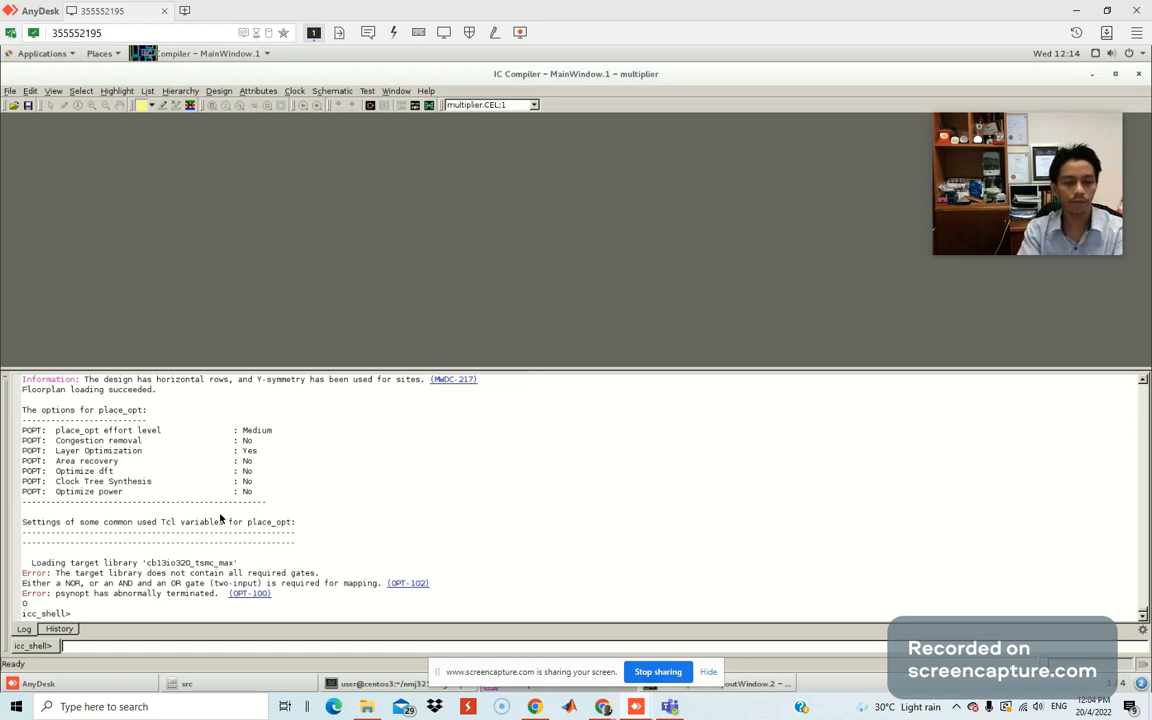
pyautogui.moveTo(0, 103); pyautogui.dragTo(668, 84)
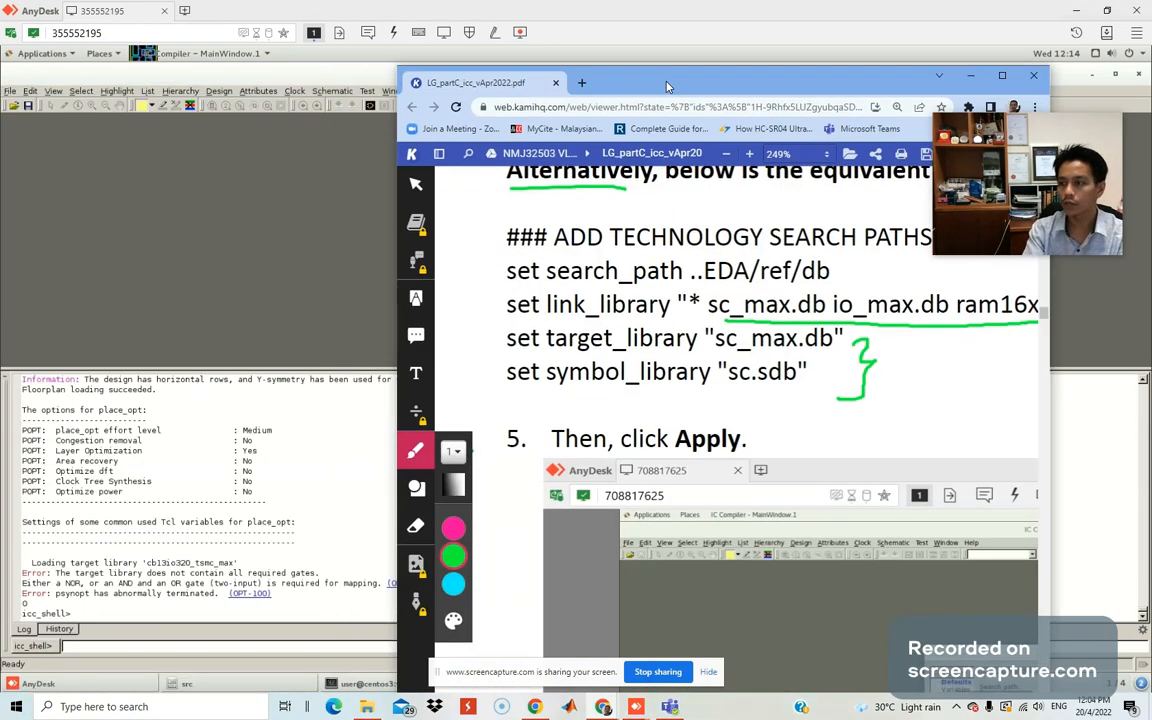
# Enlarge the Kami lab guide and scroll past the floorplan and power-ring pages to 'Place Your Design'.
pyautogui.doubleClick(668, 84)
pyautogui.scroll(-15, 561, 304)
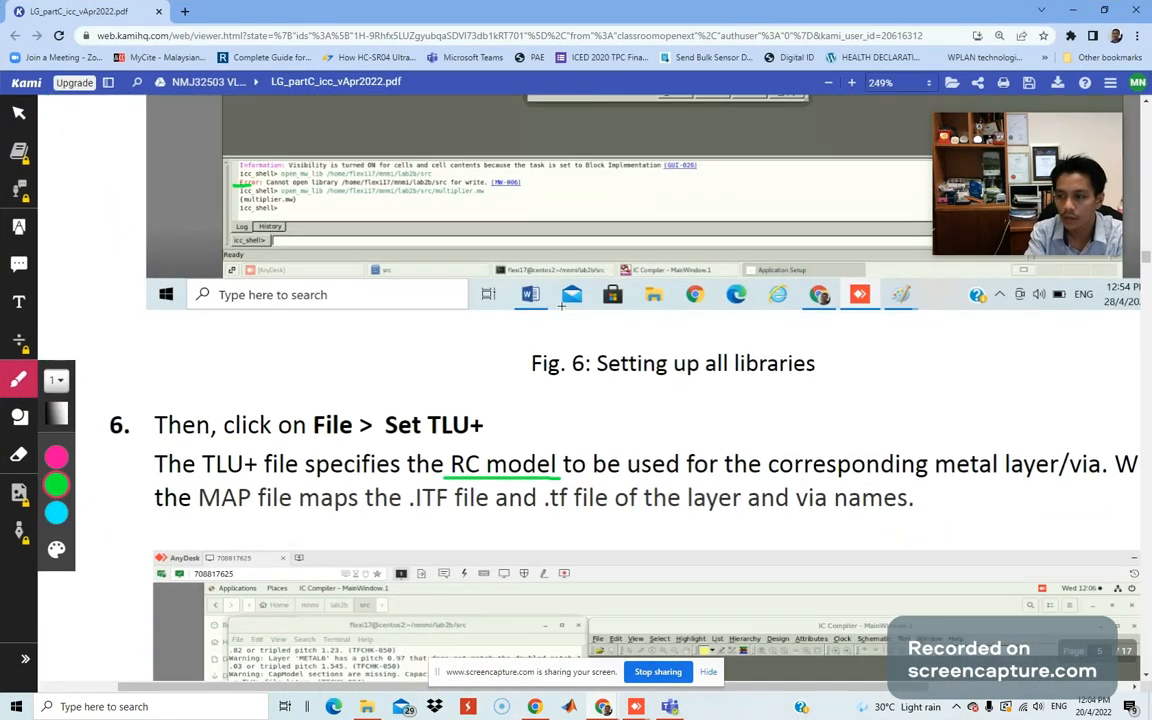
pyautogui.scroll(-3, 561, 305)
pyautogui.scroll(7, 561, 305)
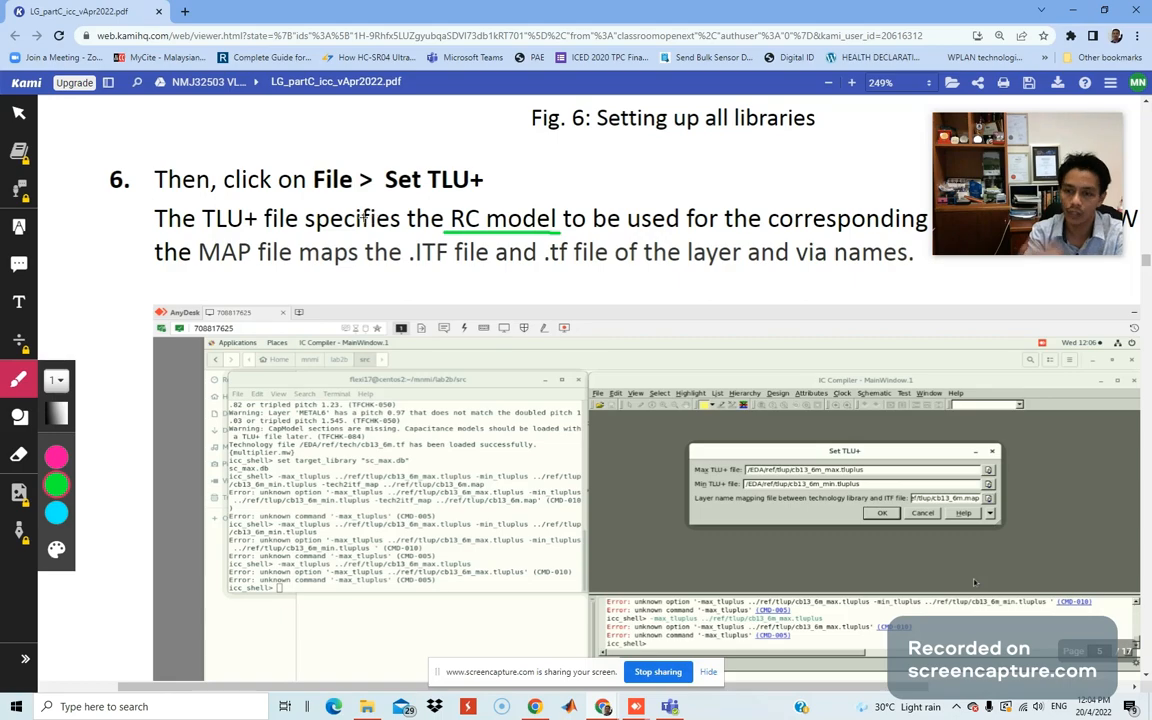
pyautogui.scroll(-3, 401, 210)
pyautogui.scroll(-10, 362, 216)
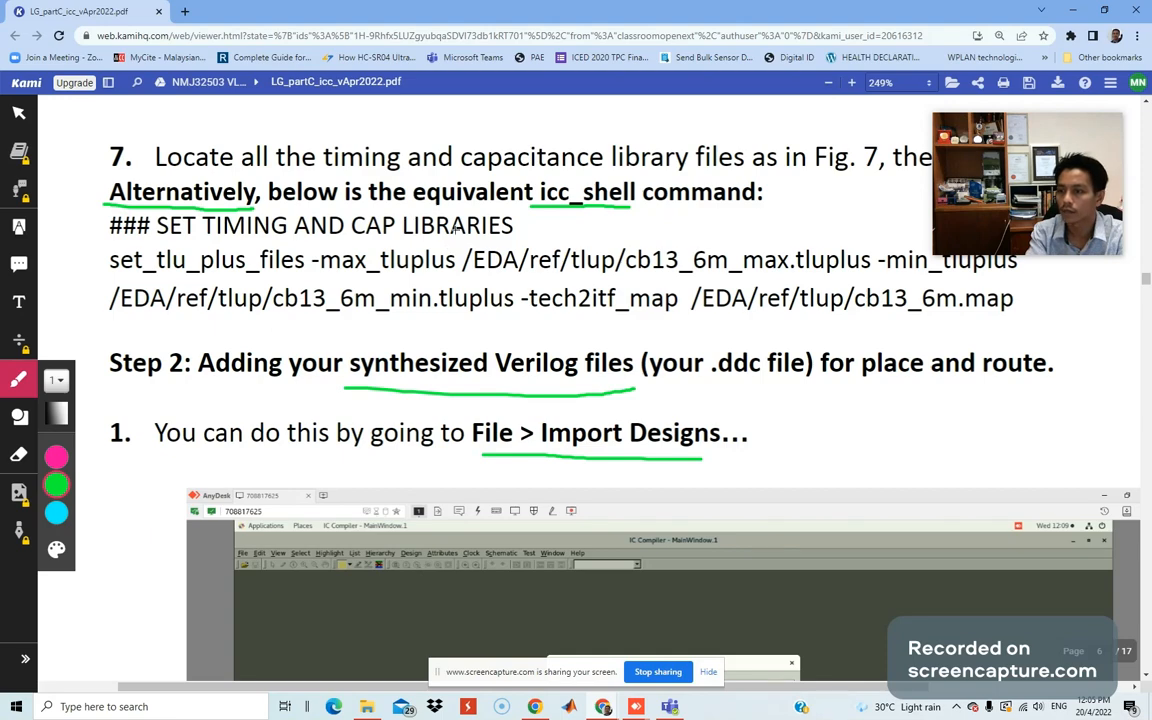
pyautogui.scroll(-1, 554, 213)
pyautogui.scroll(-2, 554, 213)
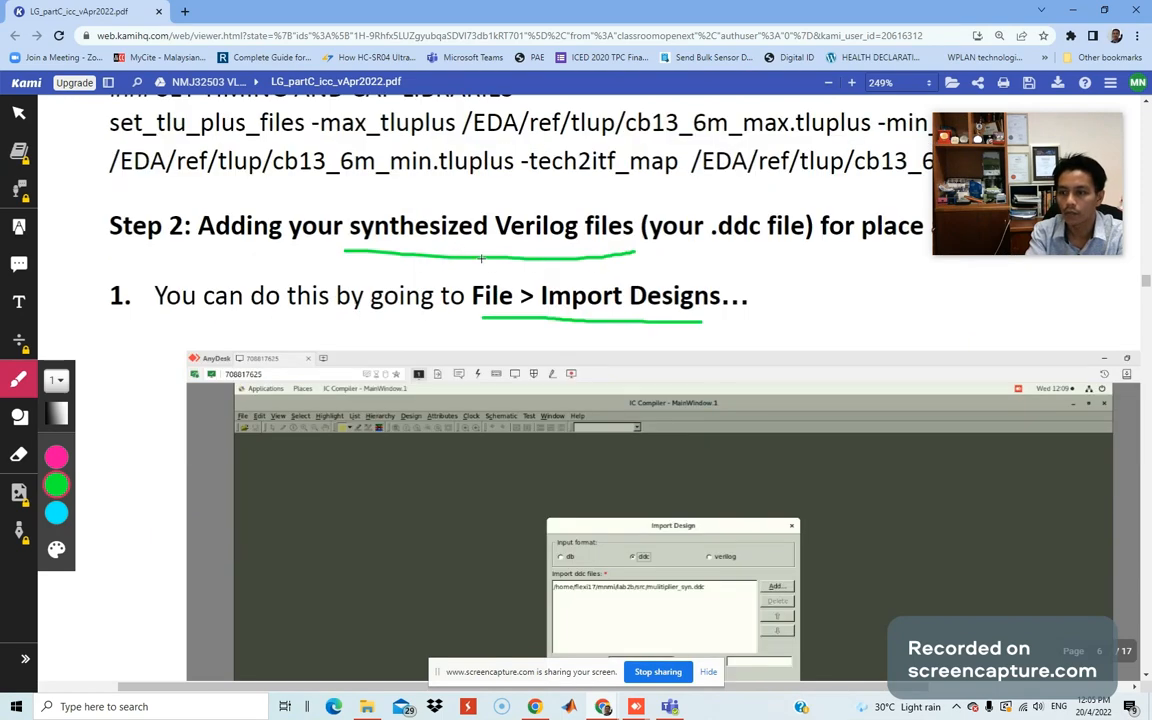
pyautogui.scroll(-6, 884, 236)
pyautogui.scroll(-6, 884, 236)
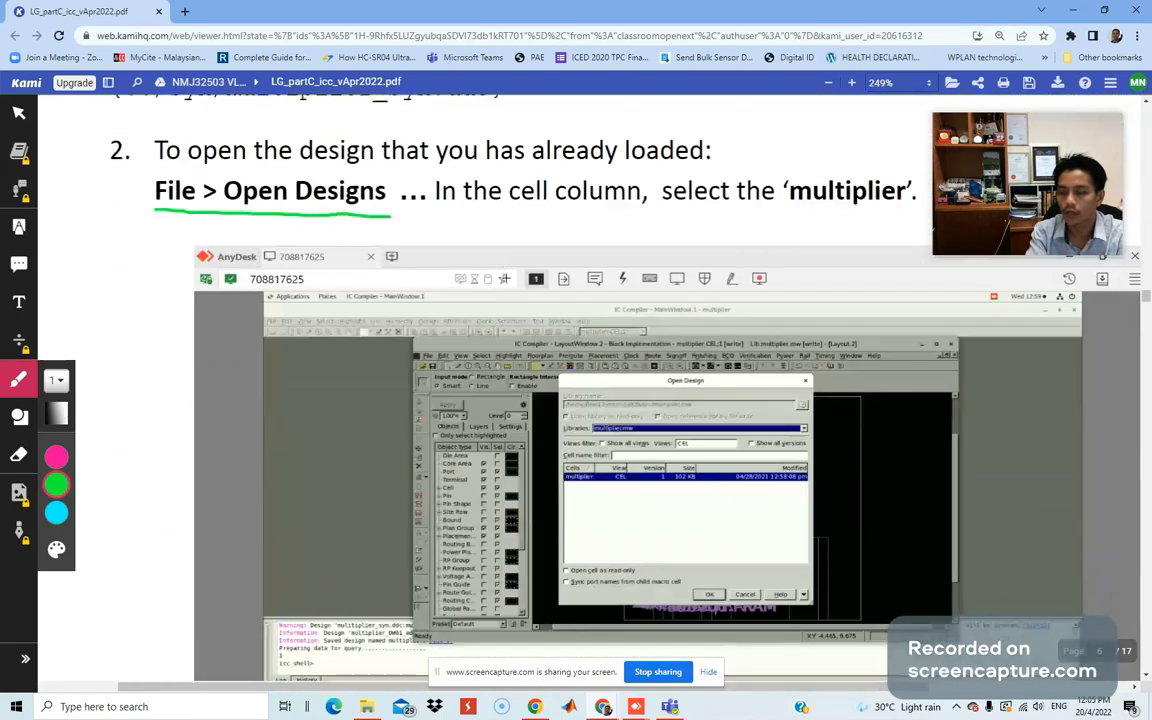
pyautogui.scroll(-12, 507, 281)
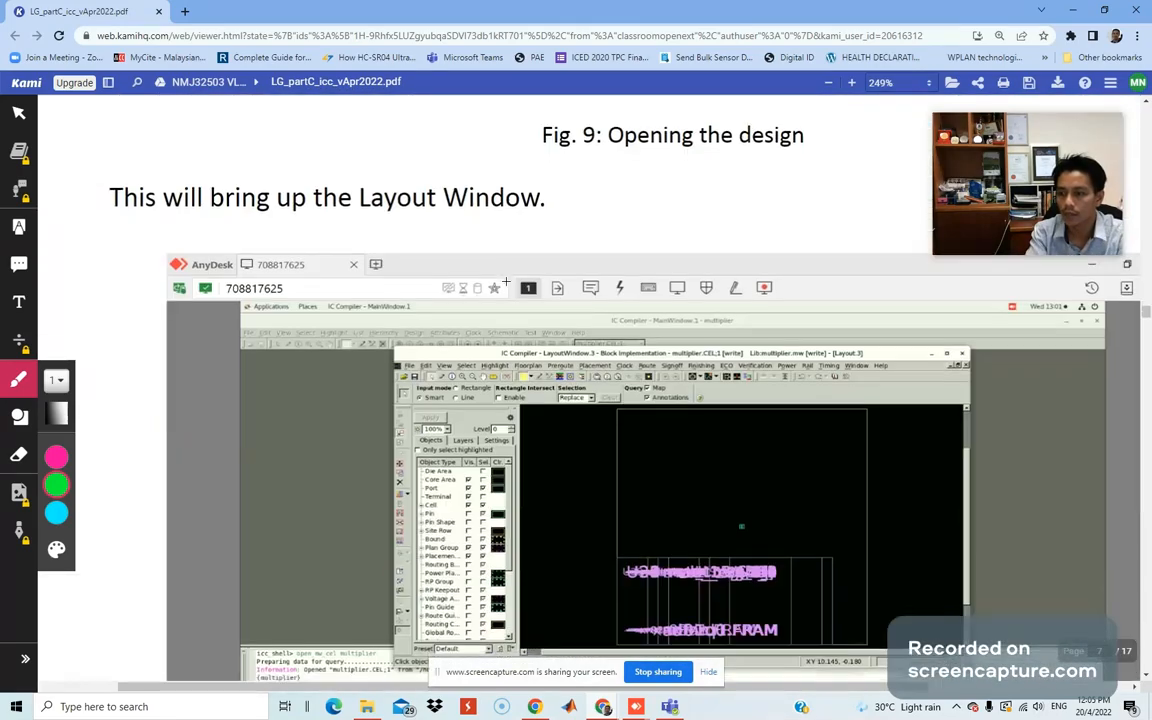
pyautogui.scroll(-12, 507, 283)
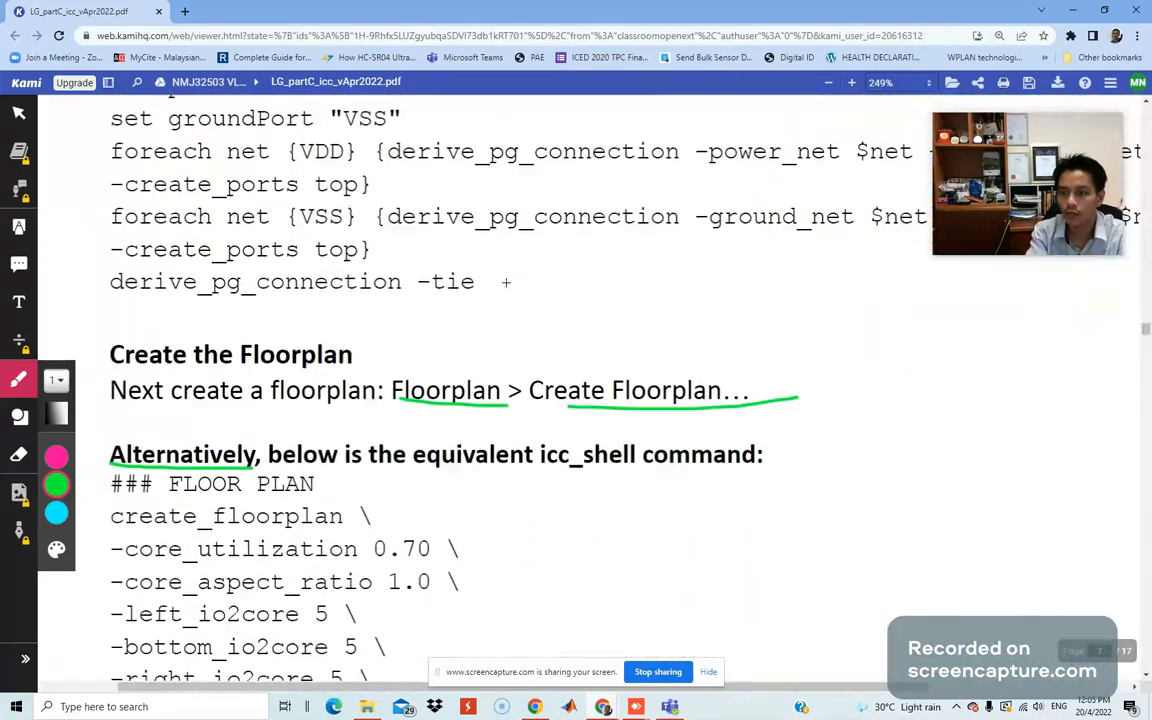
pyautogui.scroll(-12, 506, 283)
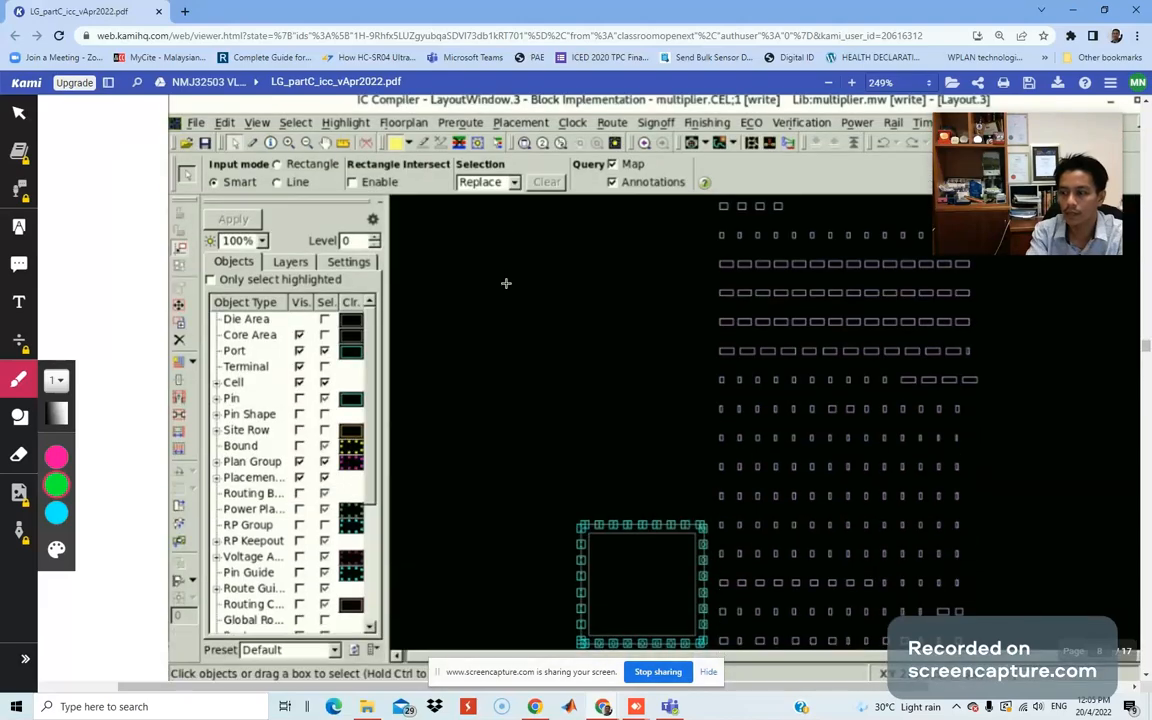
pyautogui.scroll(2, 506, 283)
pyautogui.scroll(-8, 740, 360)
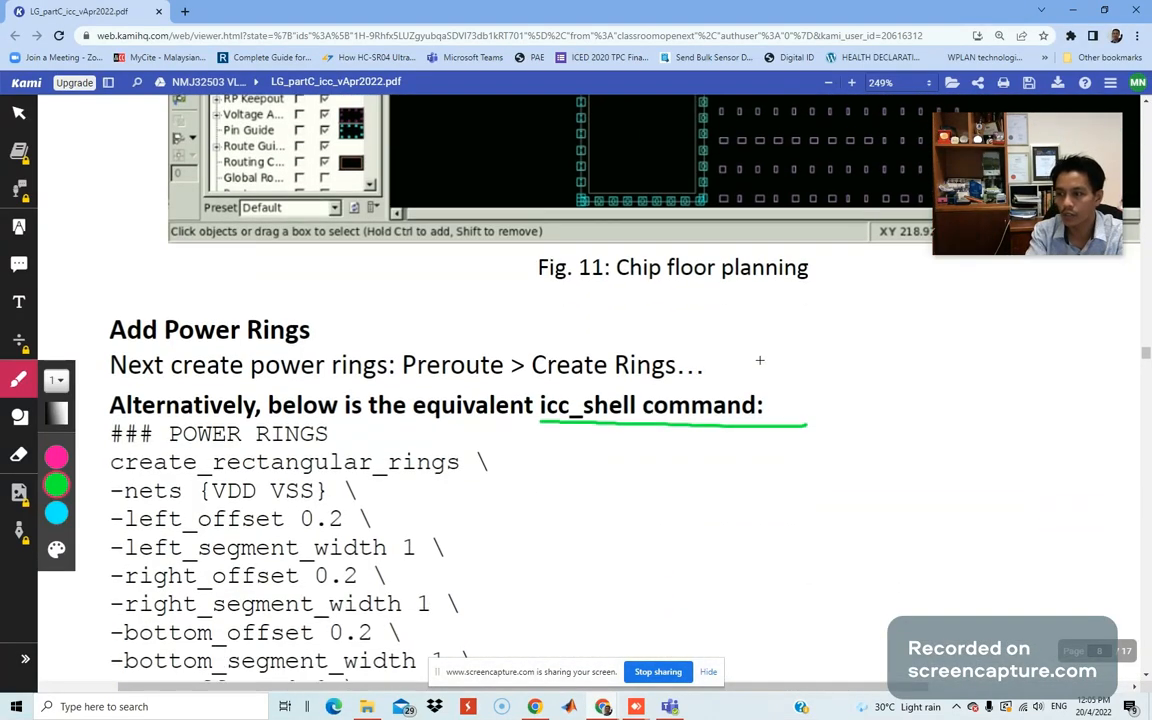
pyautogui.scroll(-12, 758, 362)
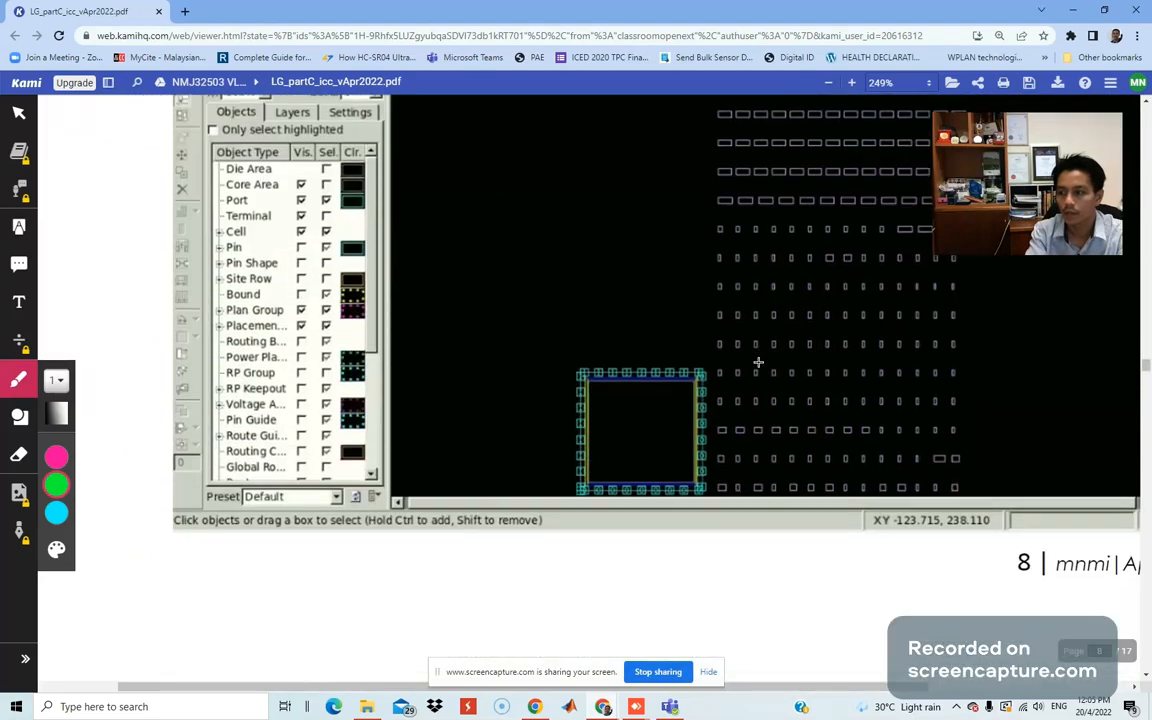
pyautogui.scroll(-2, 759, 358)
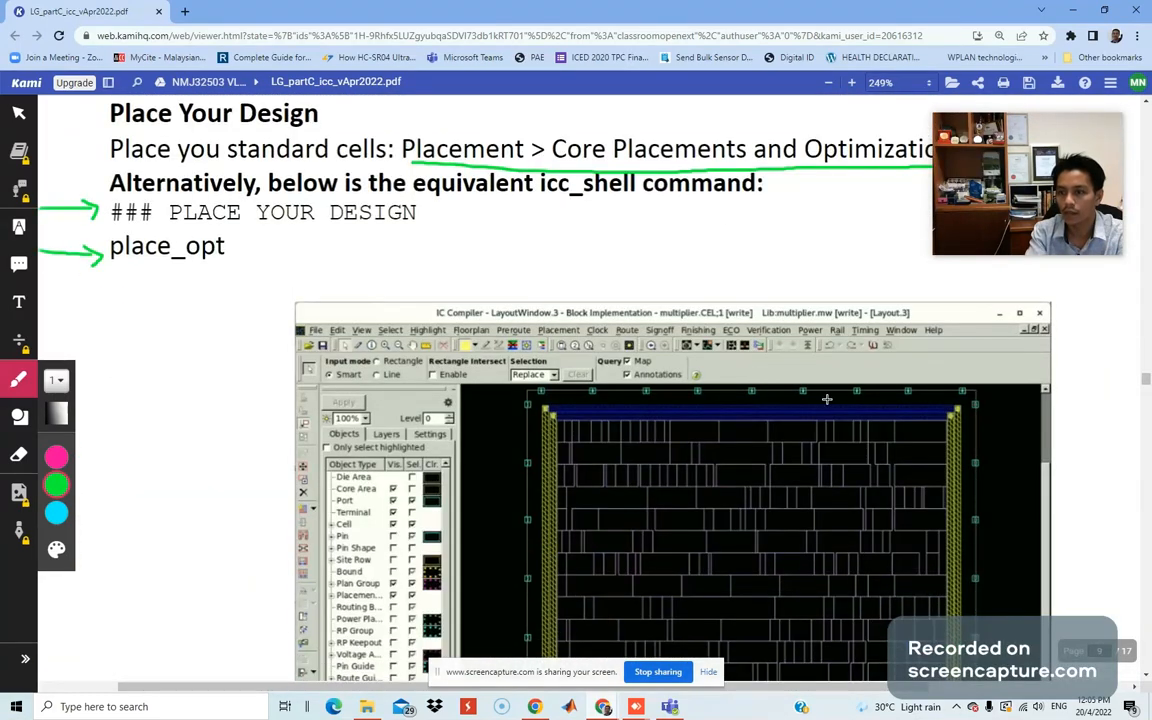
pyautogui.scroll(1, 470, 355)
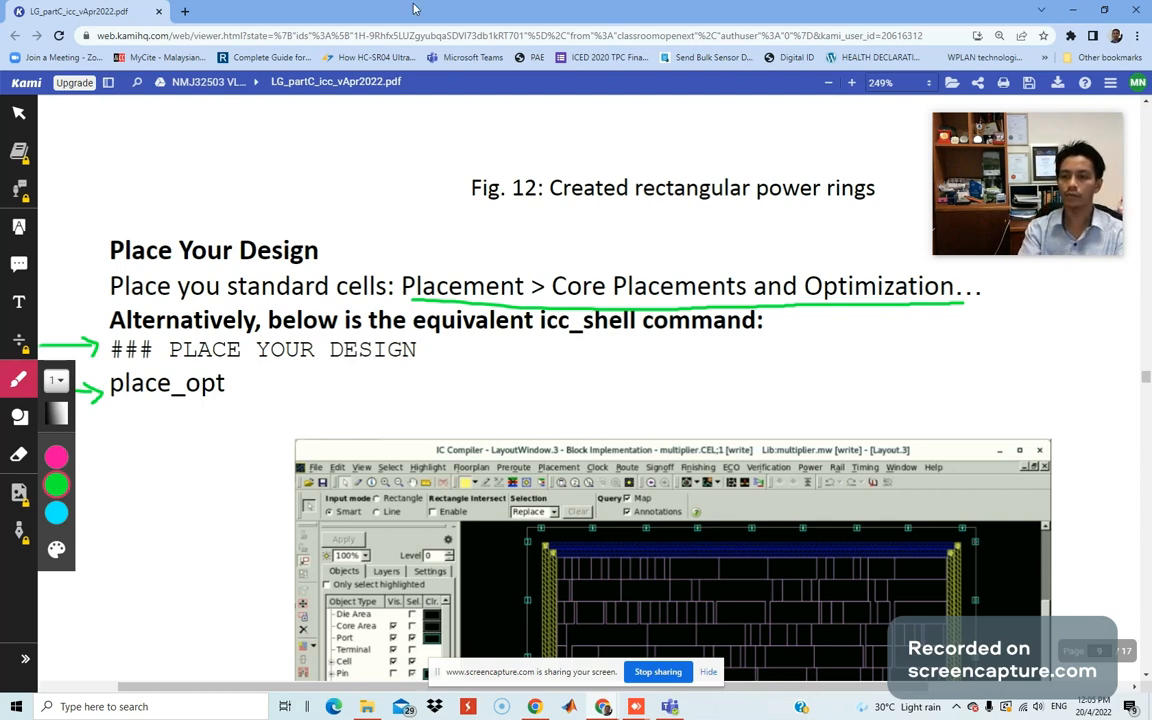
# Back in IC Compiler, shrink the main window and recall place_opt from the command history.
pyautogui.hotkey('alt', 'Tab')
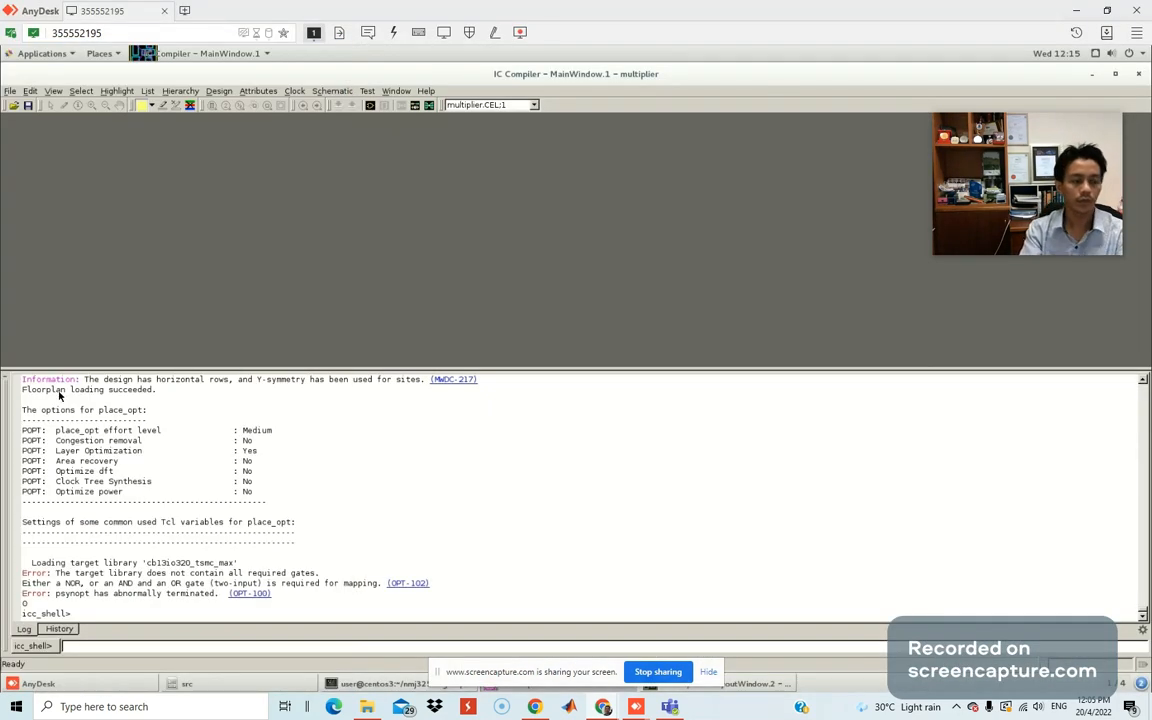
pyautogui.click(704, 673)
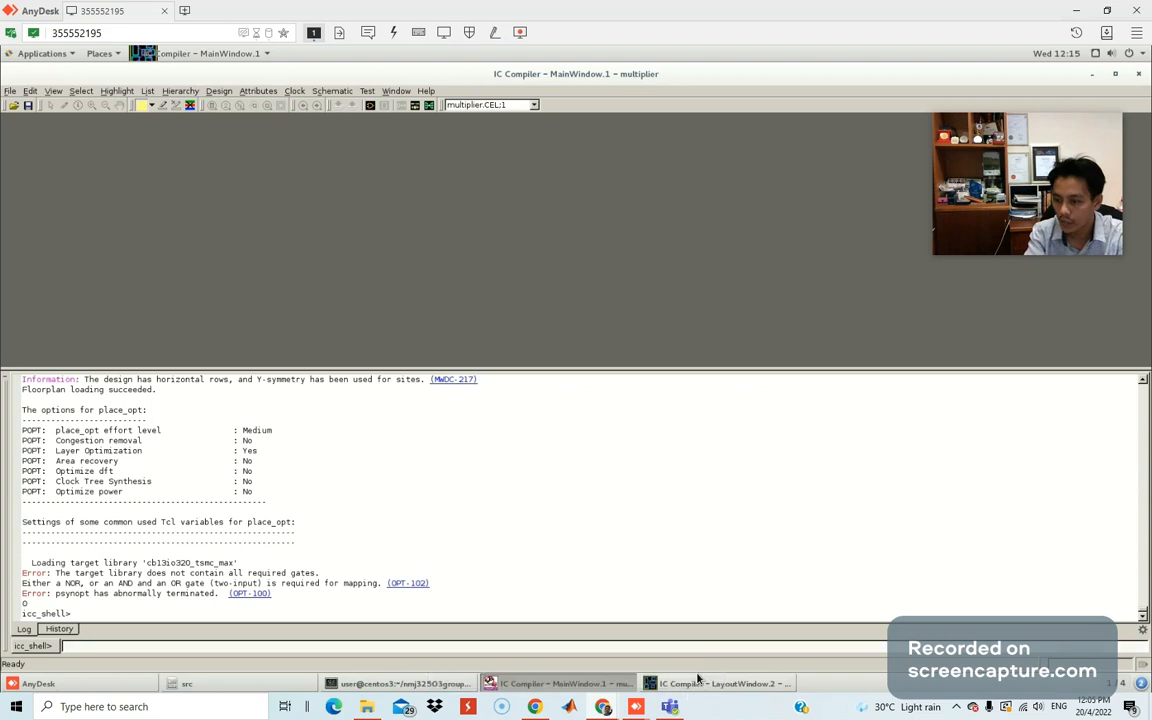
pyautogui.click(1114, 74)
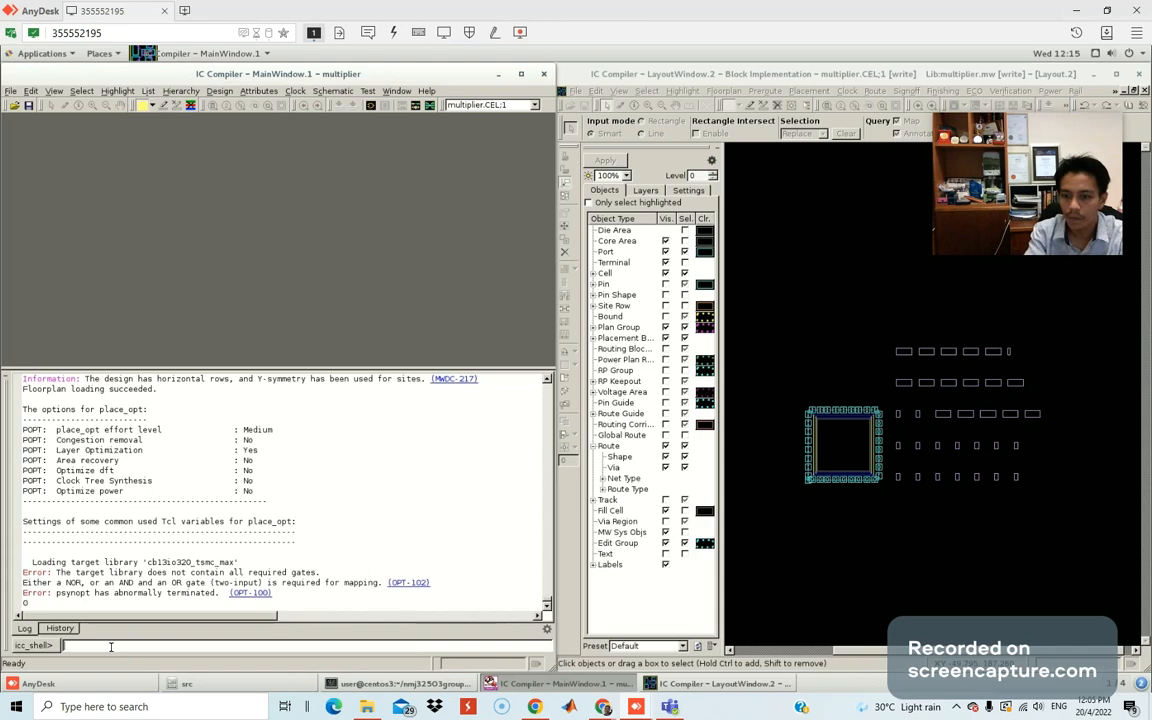
pyautogui.press('Return')
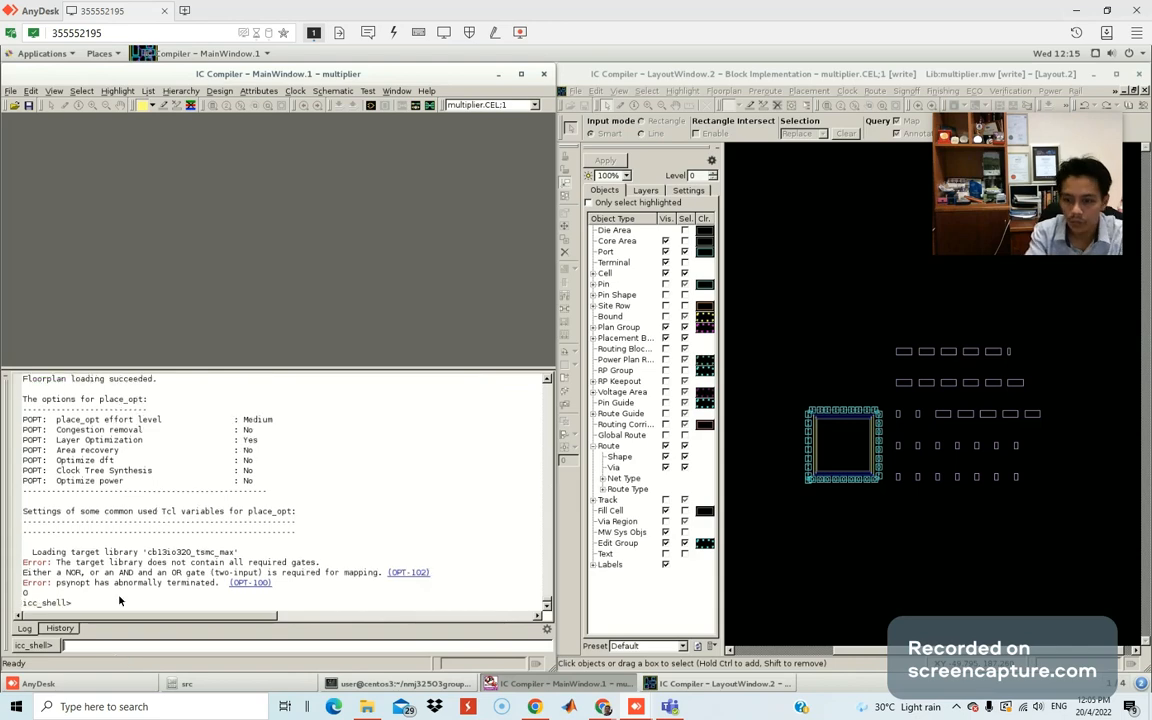
pyautogui.scroll(7, 175, 570)
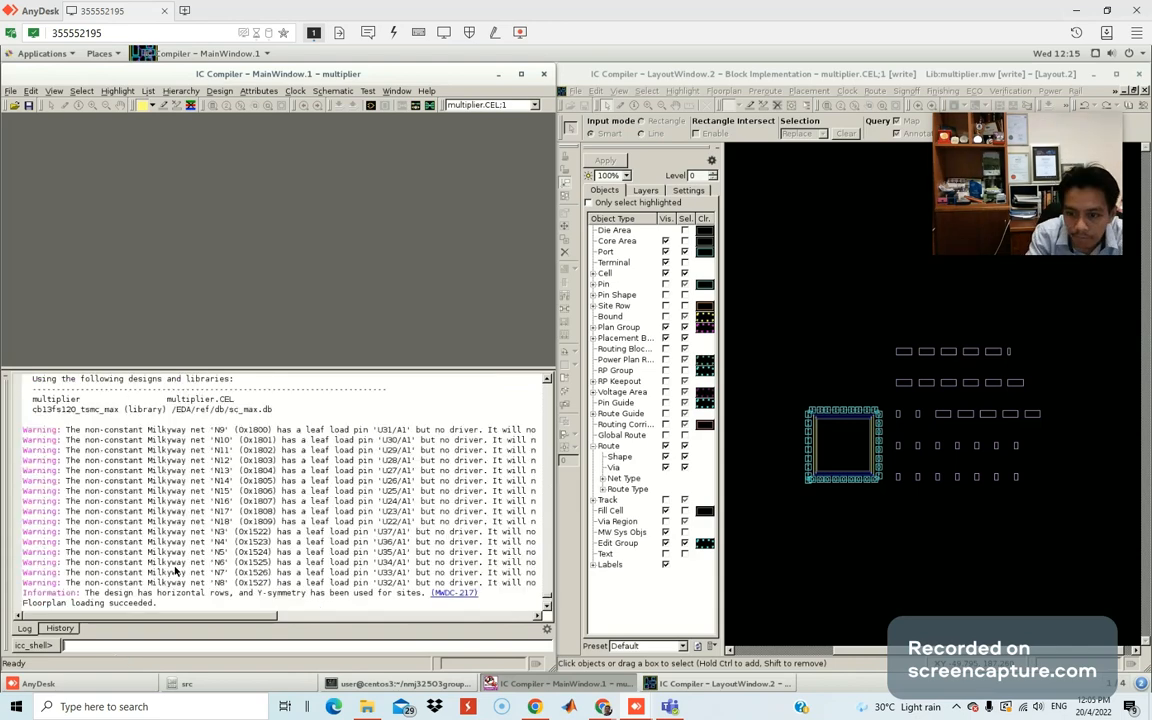
pyautogui.click(59, 628)
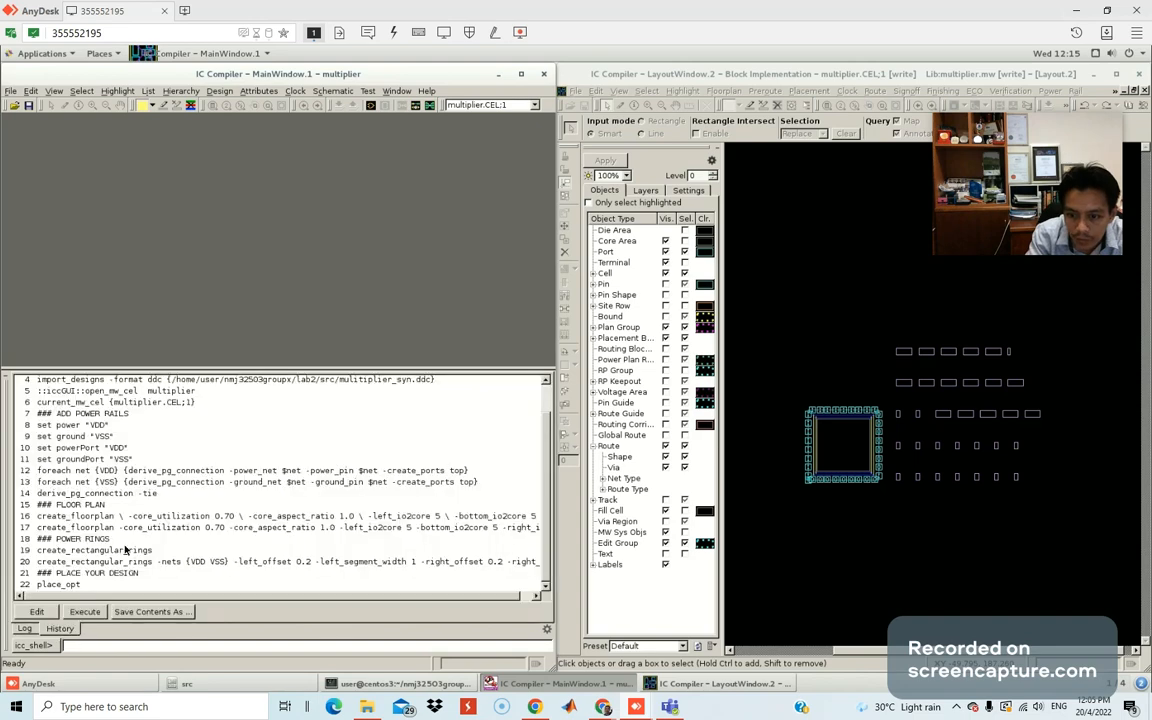
pyautogui.click(33, 589)
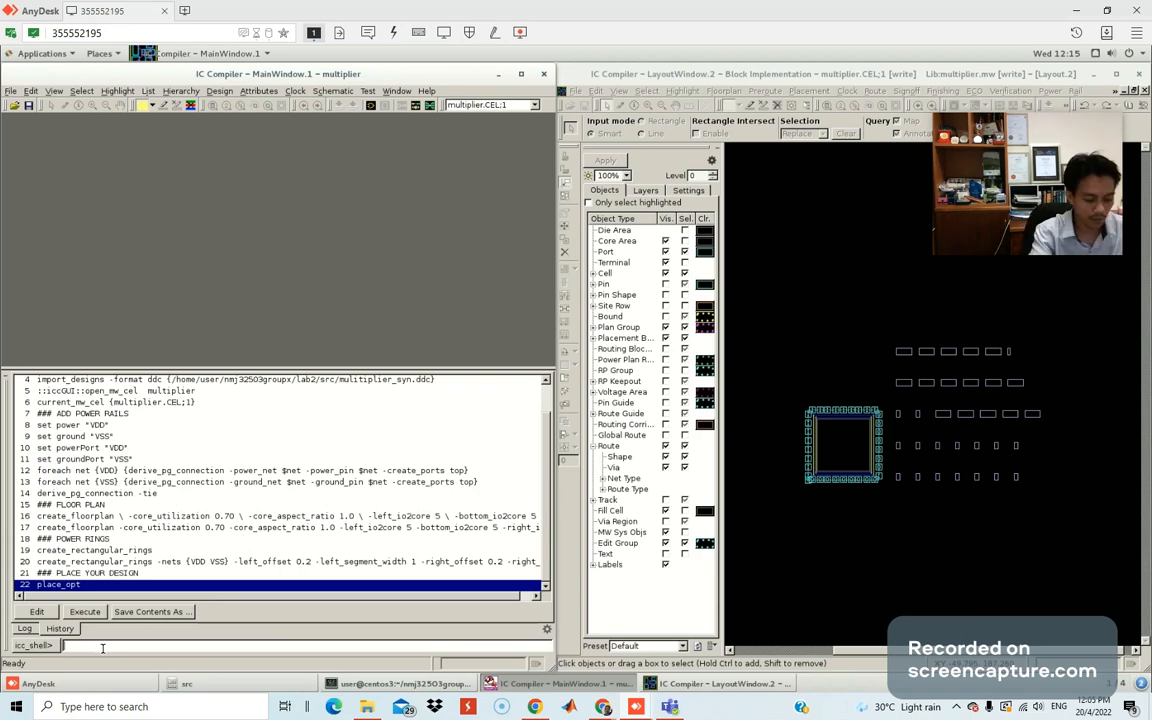
# Enter place_opt in icc_shell to place the multiplier's standard cells.
pyautogui.write('place')
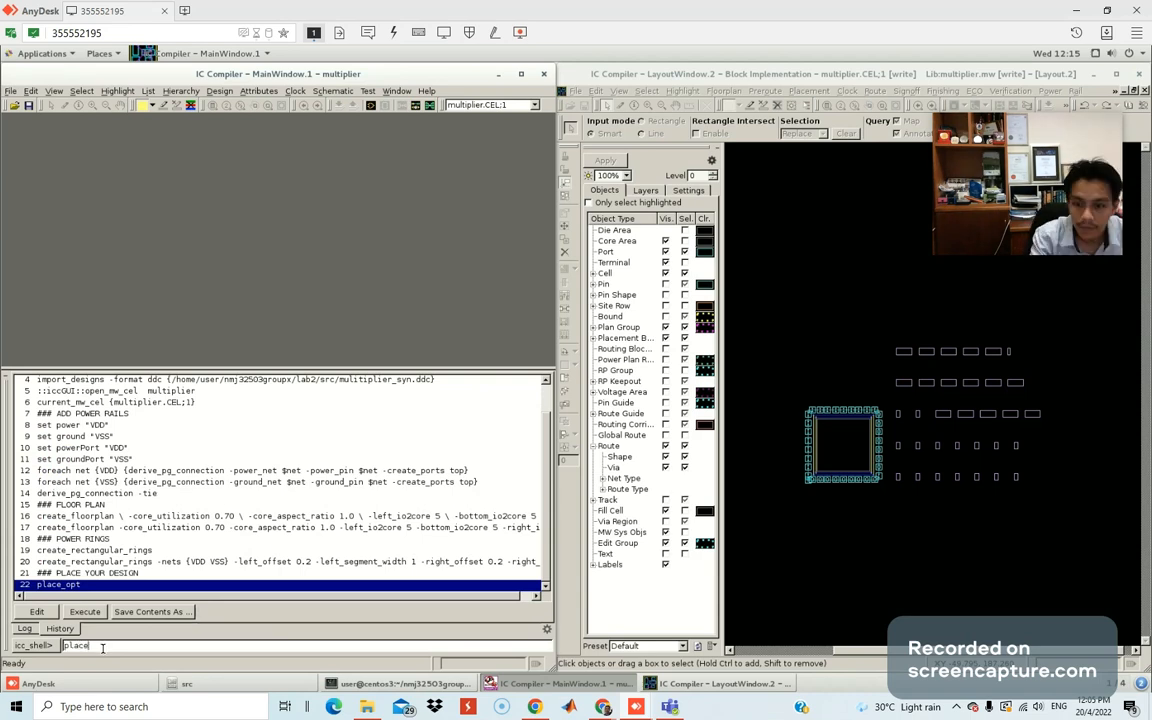
pyautogui.write('_o')
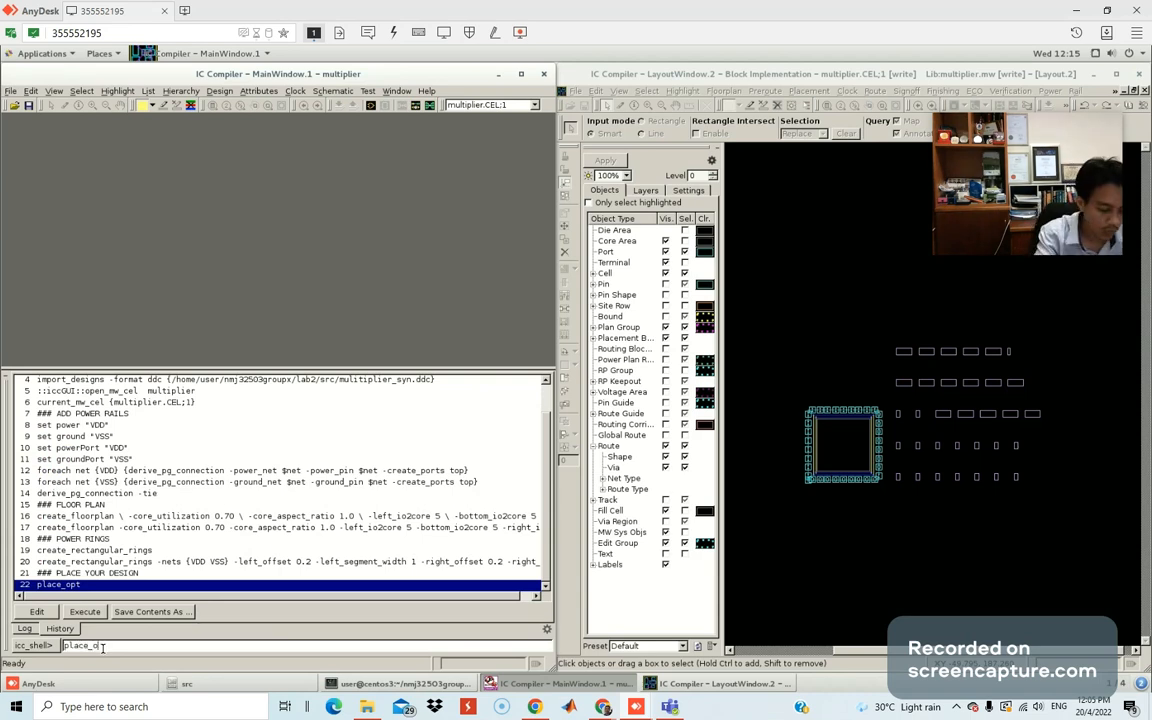
pyautogui.write('pt')
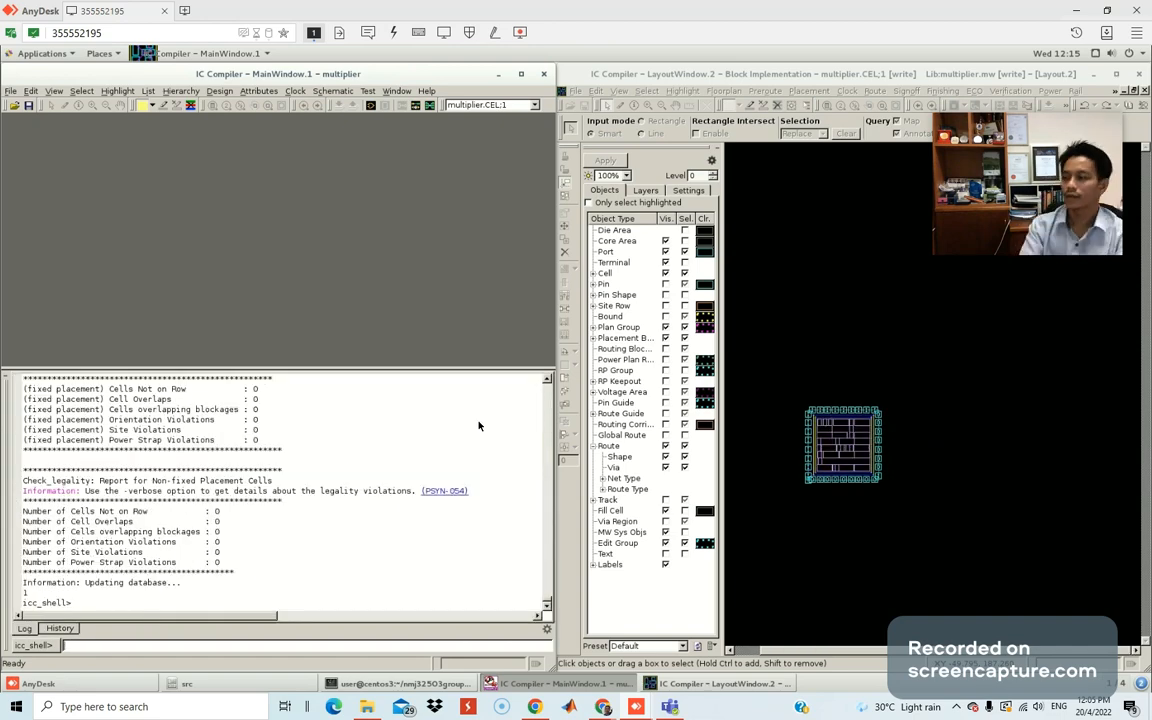
# Bring LayoutWindow.2 forward and zoom in and out on the placed multiplier layout.
pyautogui.moveTo(975, 208)
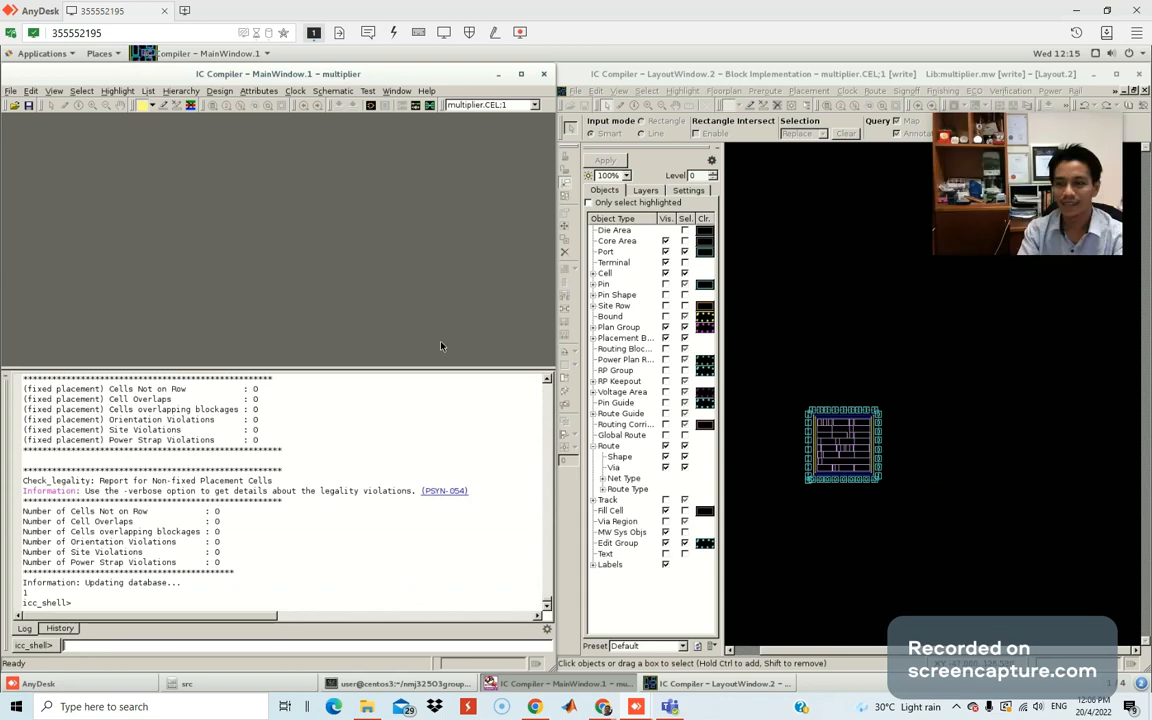
pyautogui.moveTo(983, 234)
pyautogui.moveTo(983, 234); pyautogui.dragTo(56, 162)
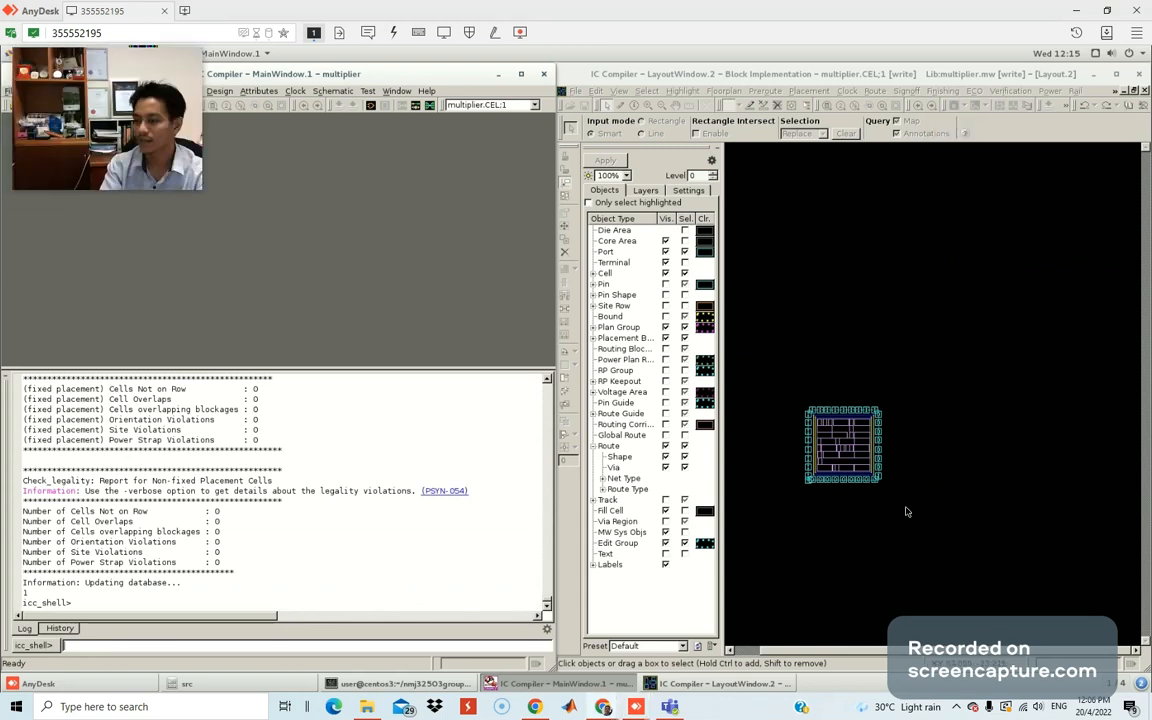
pyautogui.press('super')
pyautogui.click(837, 471)
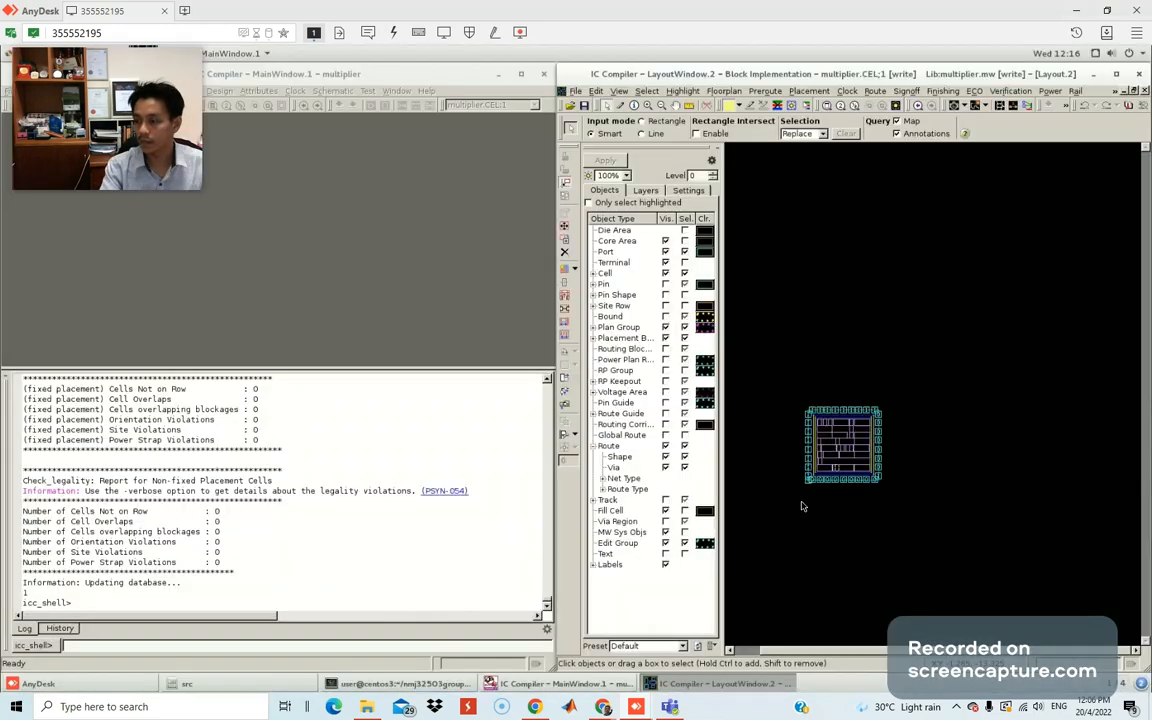
pyautogui.scroll(-1, 836, 453)
pyautogui.scroll(3, 836, 453)
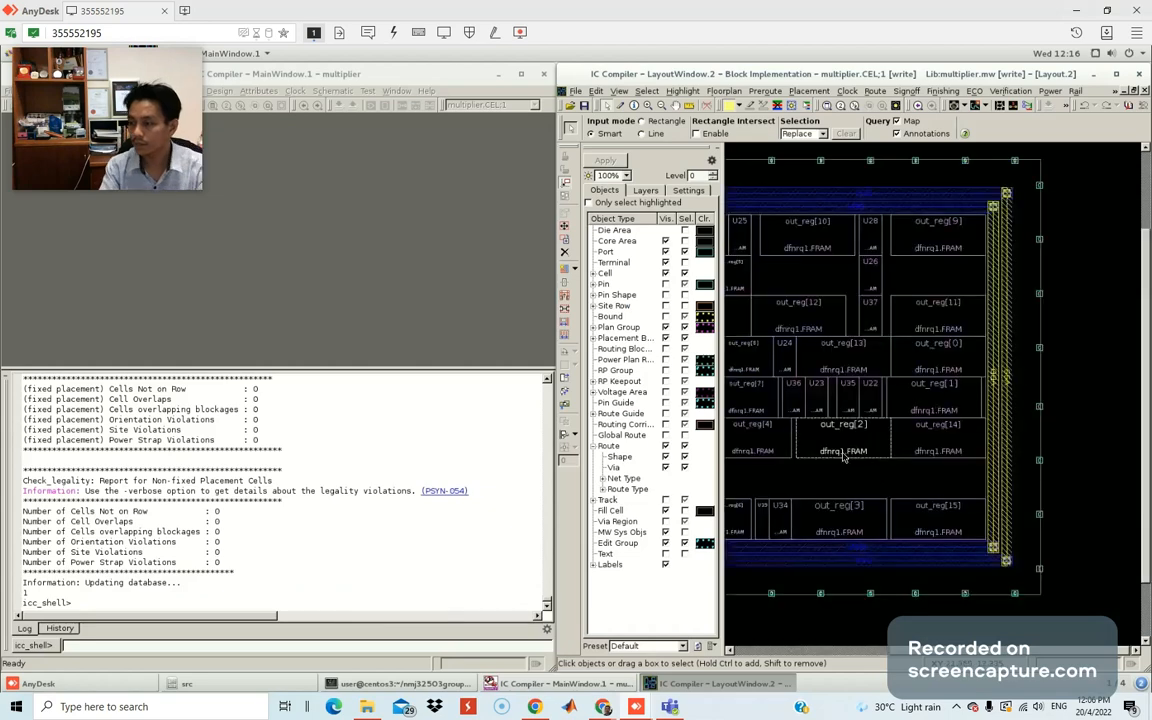
pyautogui.scroll(2, 843, 455)
pyautogui.scroll(-5, 843, 452)
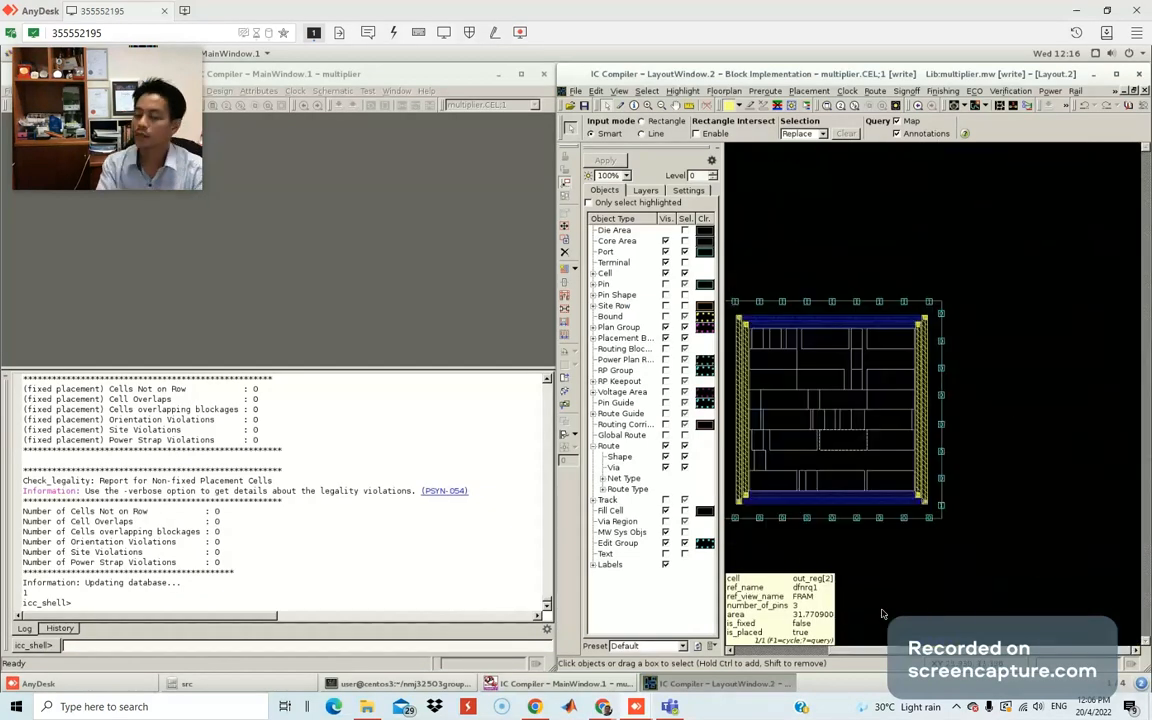
pyautogui.scroll(1, 881, 652)
pyautogui.scroll(1, 881, 654)
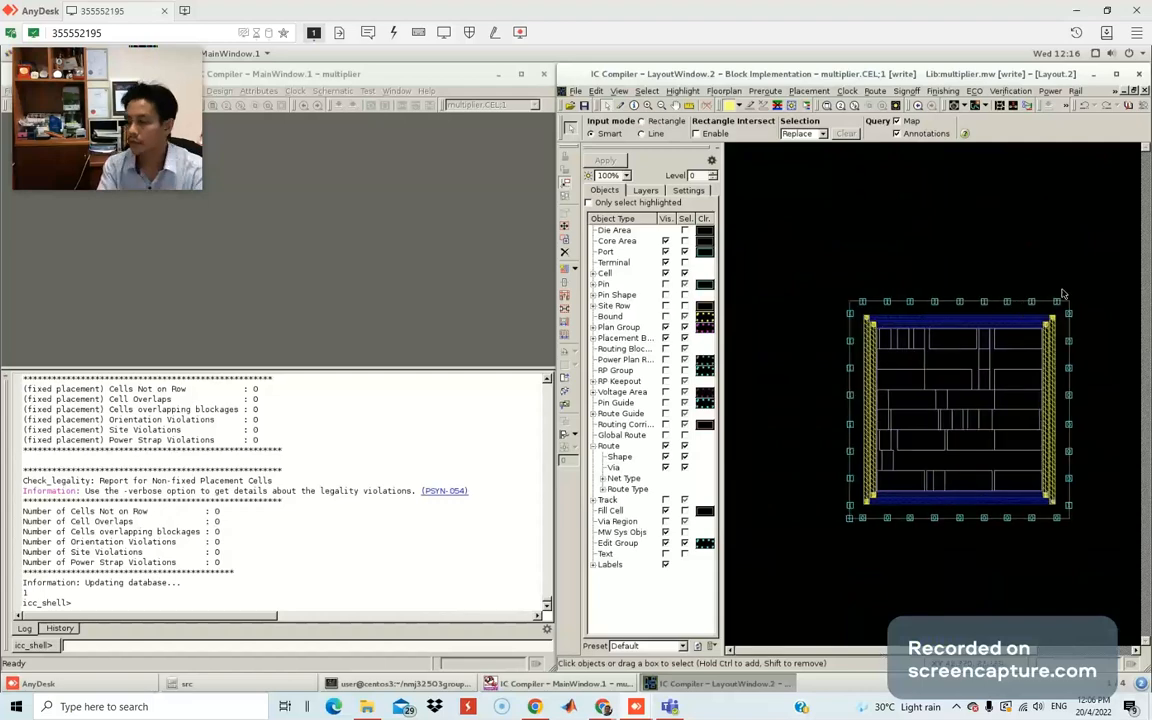
pyautogui.scroll(-3, 987, 413)
pyautogui.scroll(4, 986, 412)
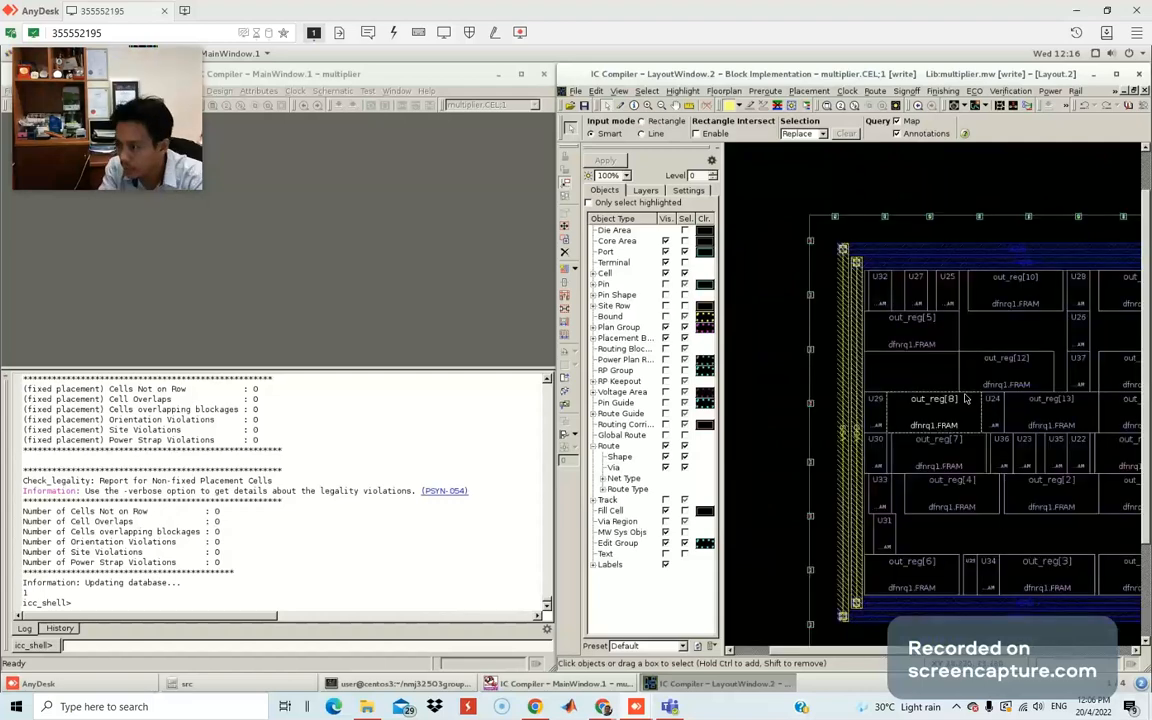
pyautogui.scroll(2, 965, 398)
pyautogui.scroll(-4, 905, 408)
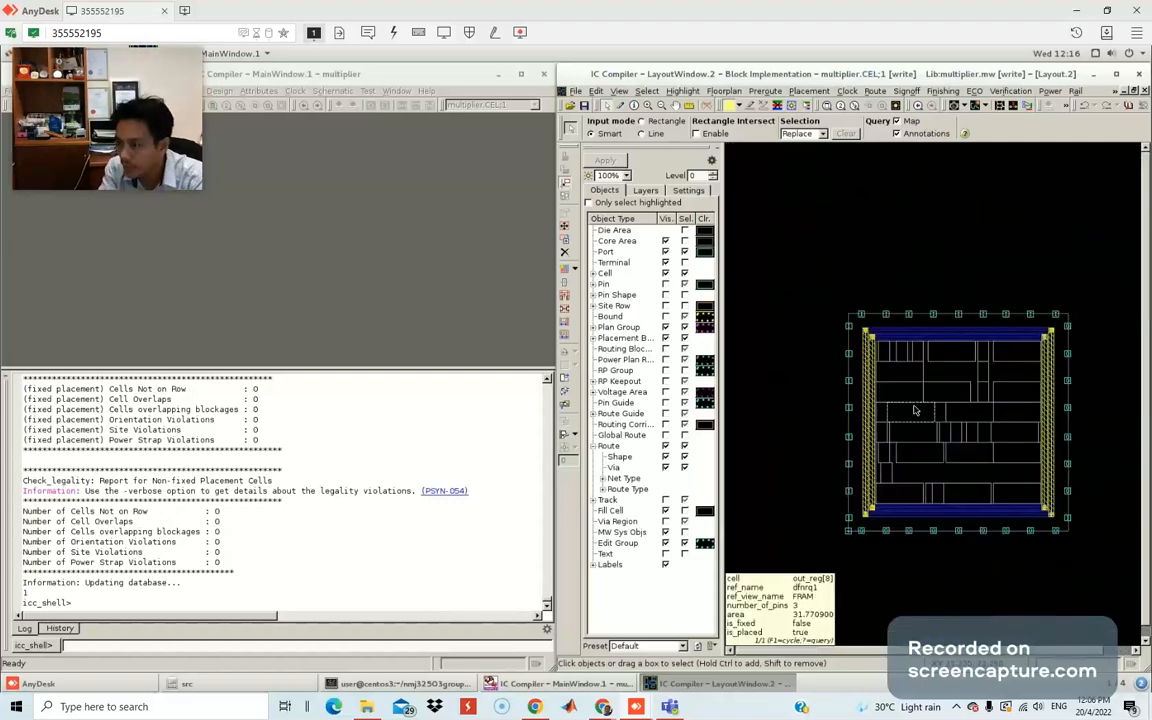
pyautogui.scroll(5, 914, 410)
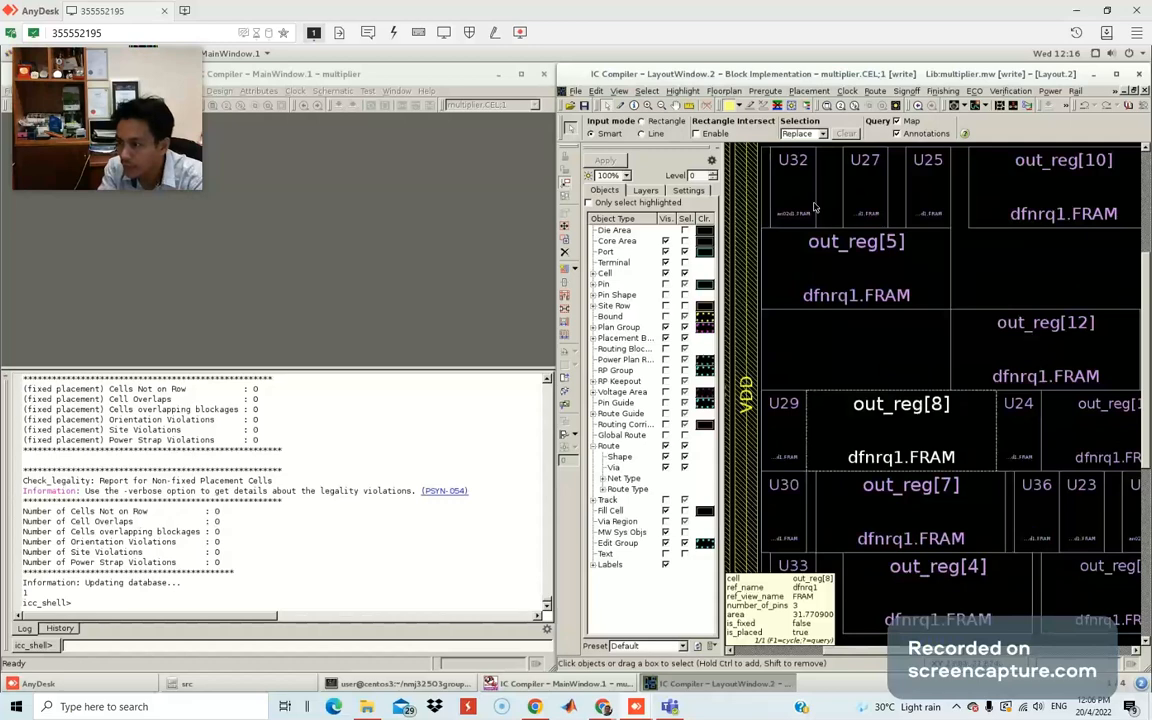
# Select the out_reg[10] register and query nearby cells and the VDD ring.
pyautogui.click(1002, 199)
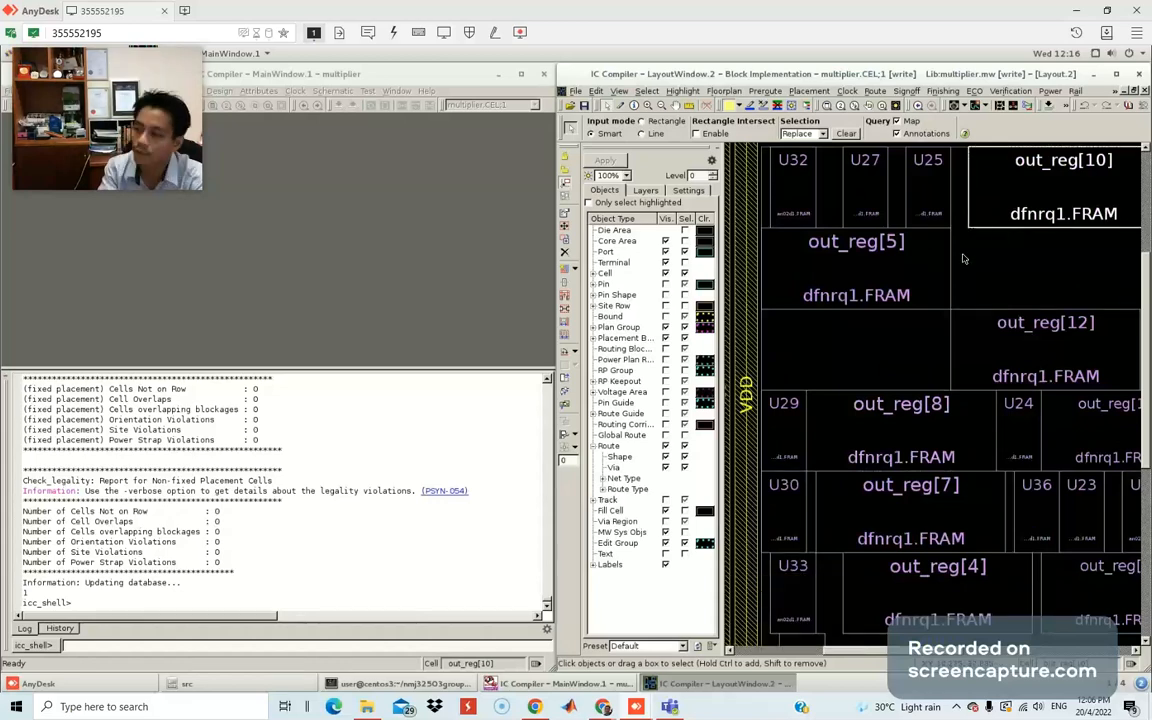
pyautogui.scroll(2, 866, 276)
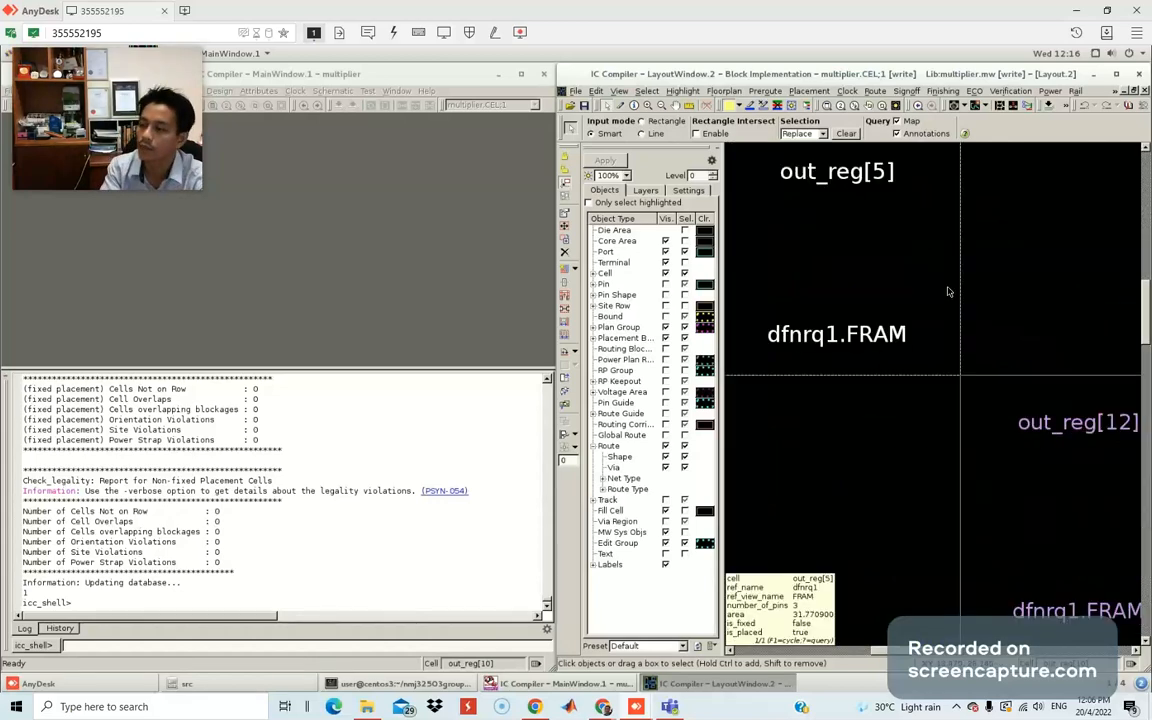
pyautogui.scroll(-5, 949, 291)
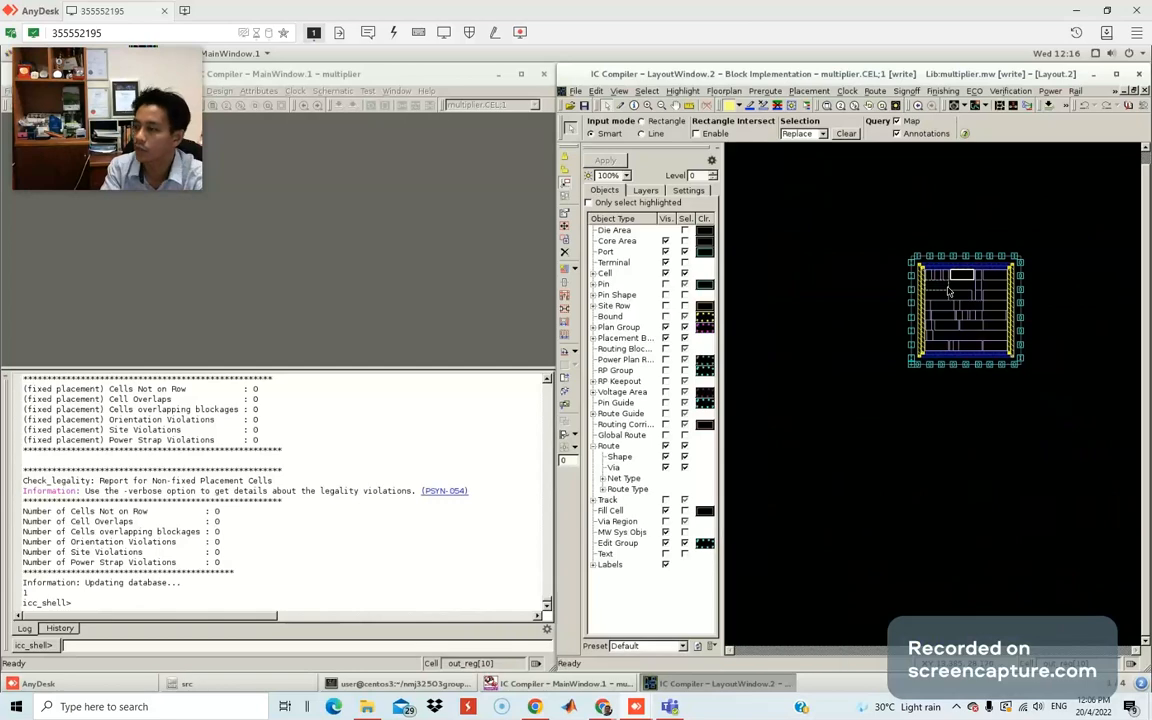
pyautogui.scroll(1, 949, 291)
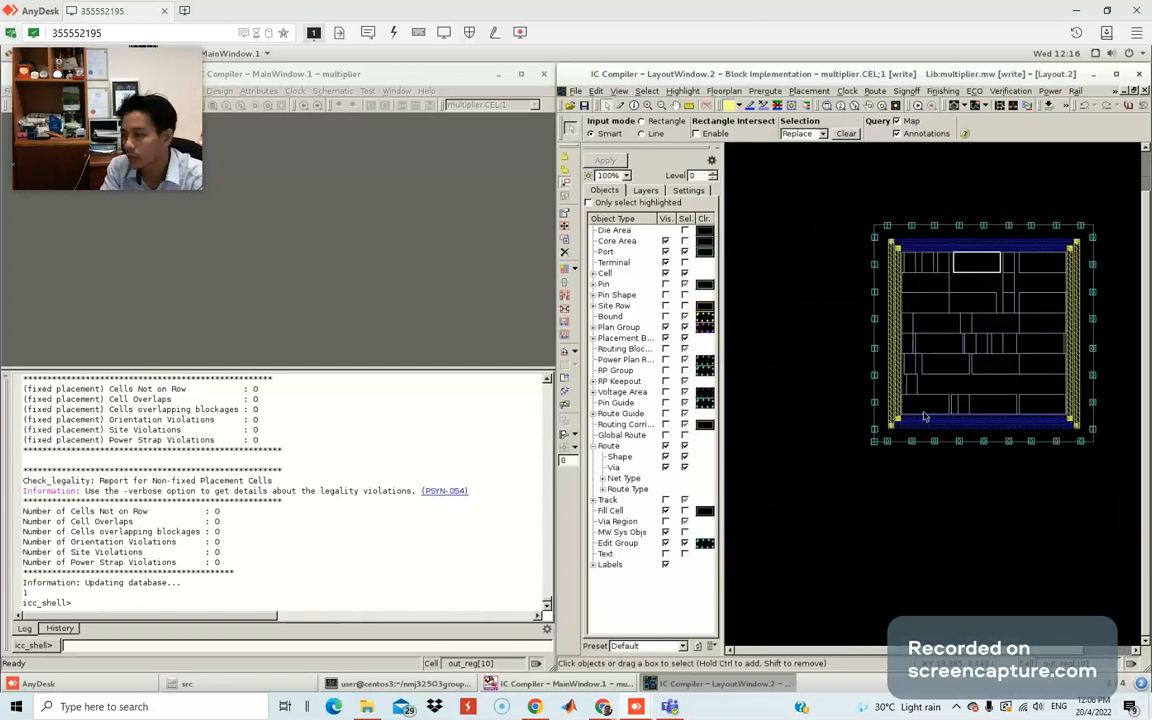
pyautogui.moveTo(907, 259)
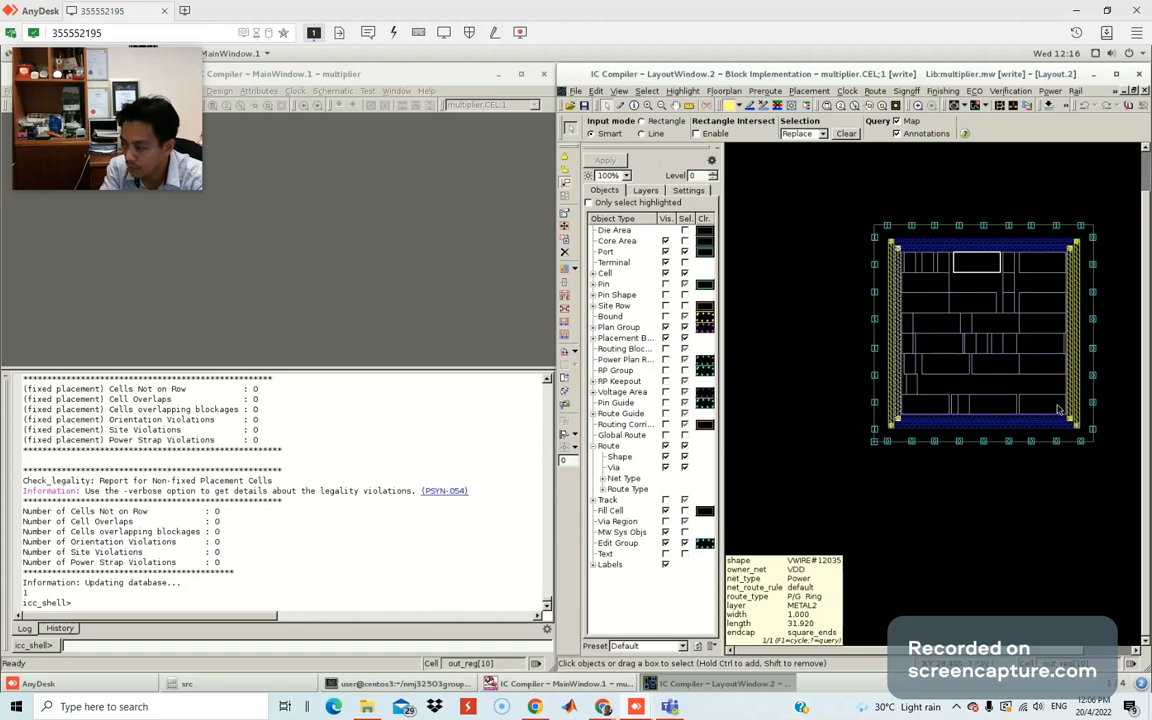
pyautogui.moveTo(922, 413)
pyautogui.moveTo(970, 281)
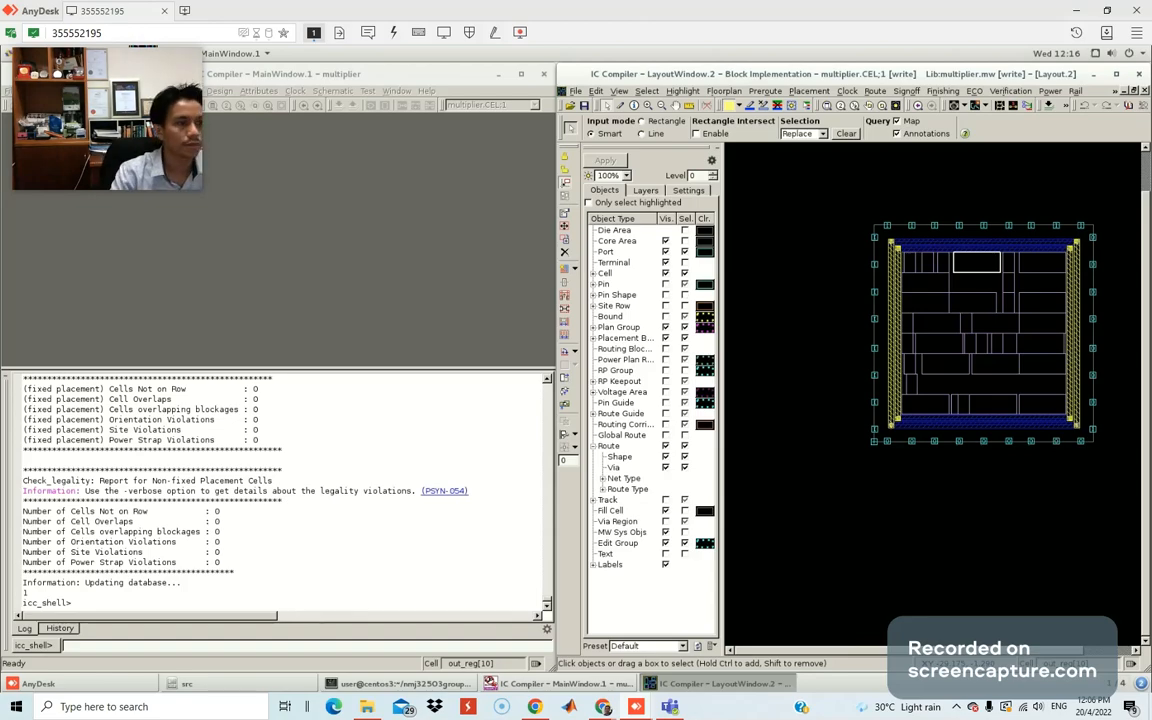
pyautogui.moveTo(0, 150); pyautogui.dragTo(537, 149)
# Maximize the Kami guide and scroll to Fig. 14's note on pin visibility.
pyautogui.doubleClick(536, 147)
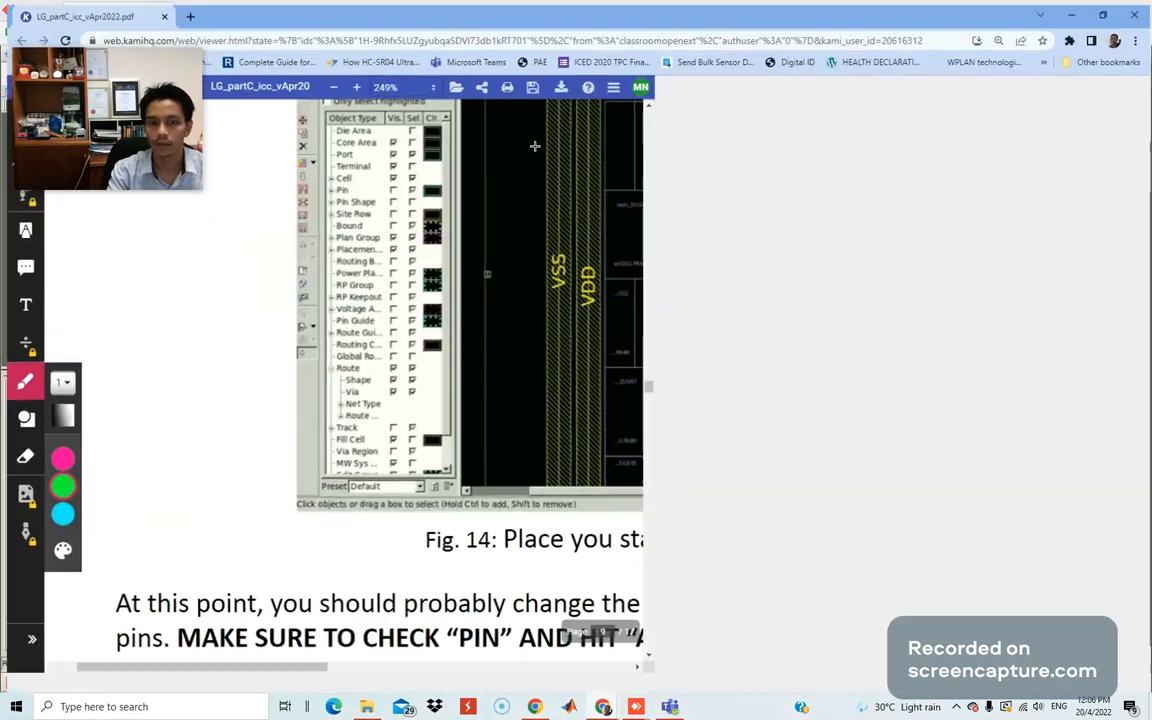
pyautogui.scroll(2, 517, 457)
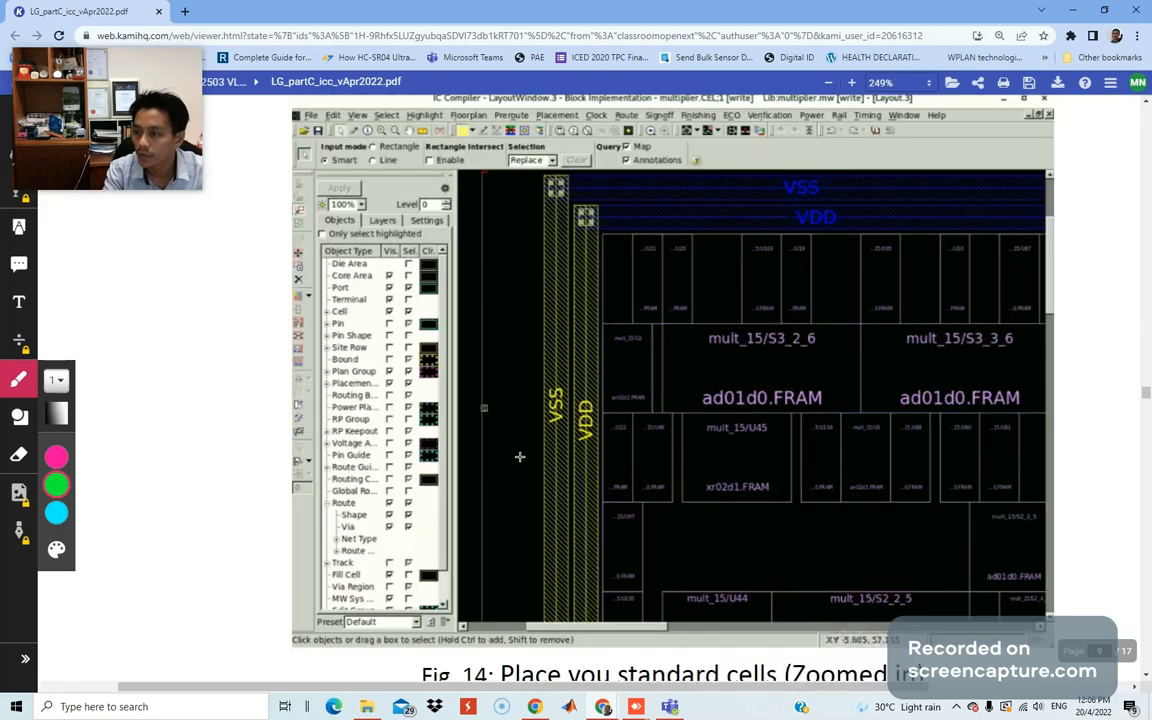
pyautogui.scroll(-3, 519, 457)
pyautogui.scroll(2, 722, 240)
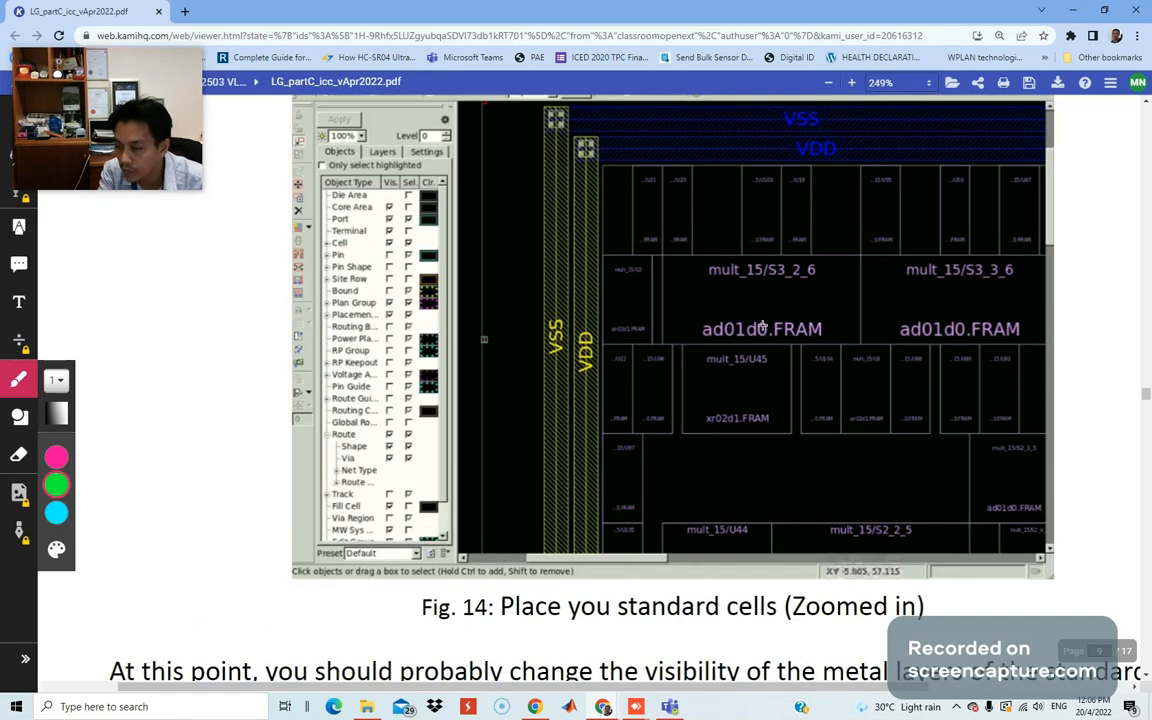
pyautogui.scroll(-1, 762, 327)
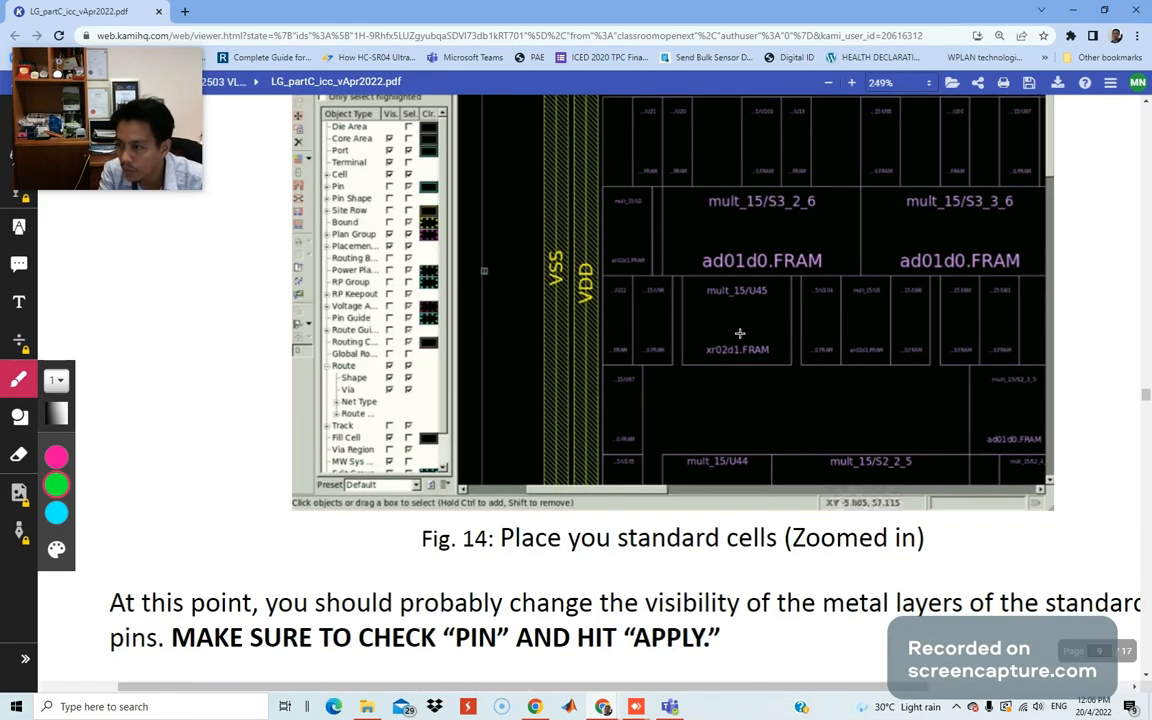
pyautogui.scroll(-4, 740, 333)
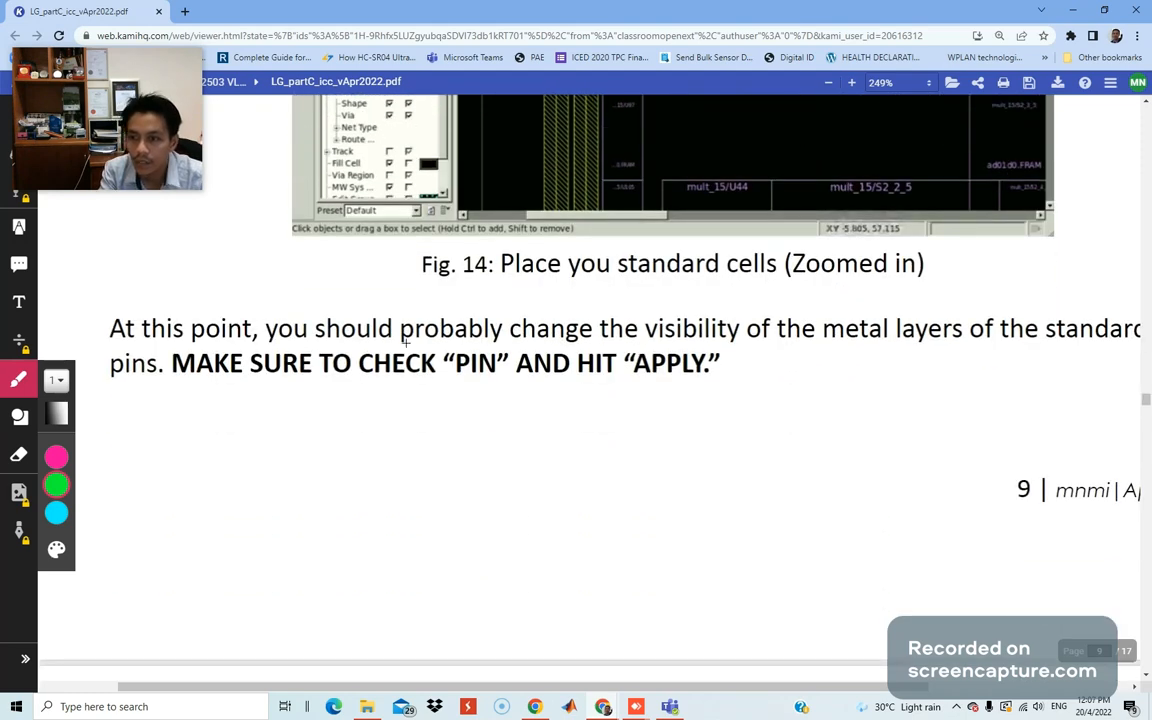
pyautogui.keyDown('ctrl'); pyautogui.scroll(-1, 636, 407); pyautogui.keyUp('ctrl')
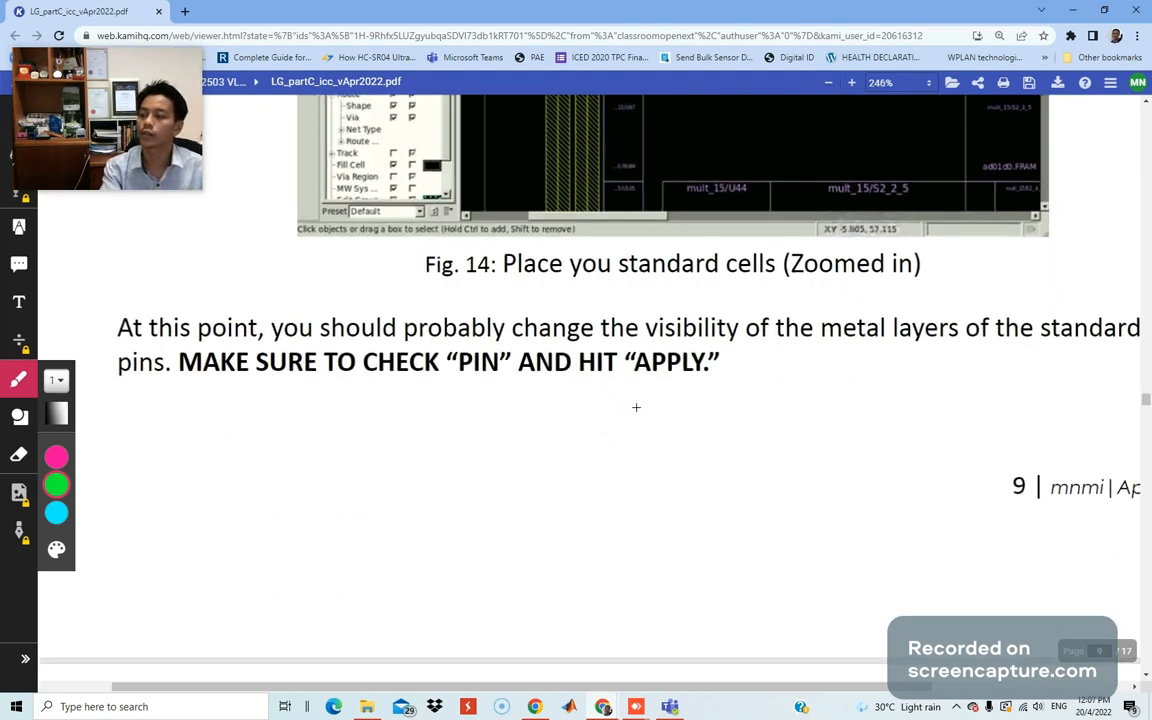
pyautogui.keyDown('ctrl'); pyautogui.scroll(-5, 636, 407); pyautogui.keyUp('ctrl')
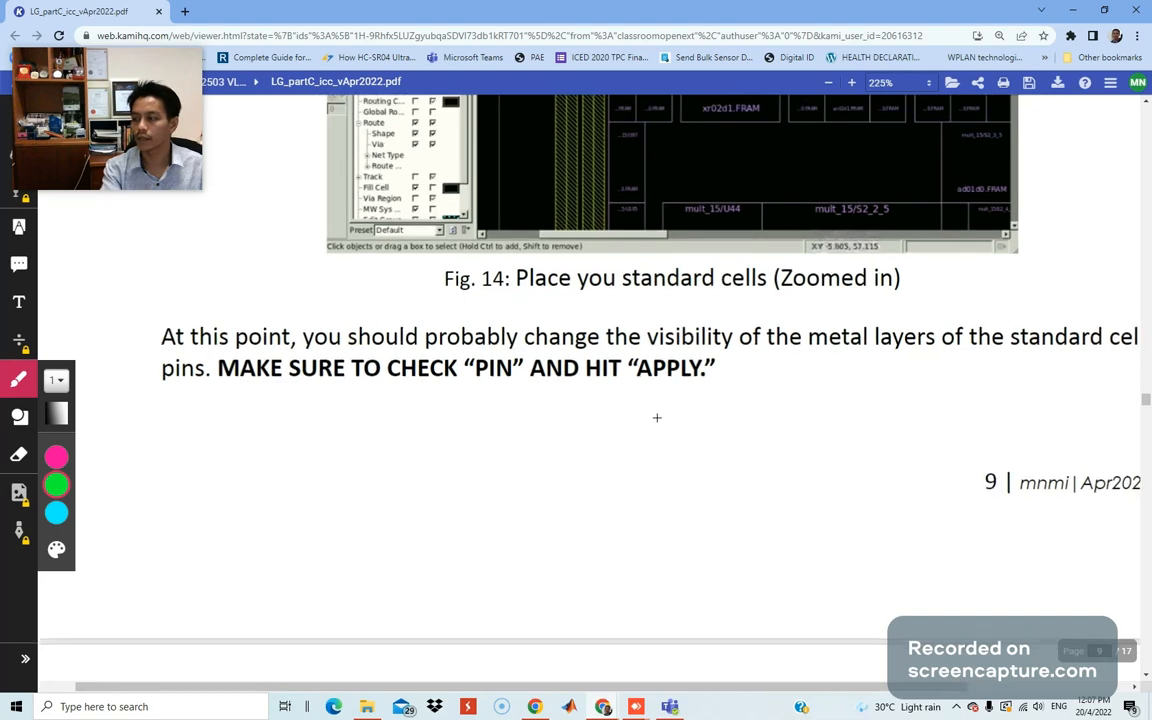
pyautogui.keyDown('ctrl'); pyautogui.scroll(-3, 657, 417); pyautogui.keyUp('ctrl')
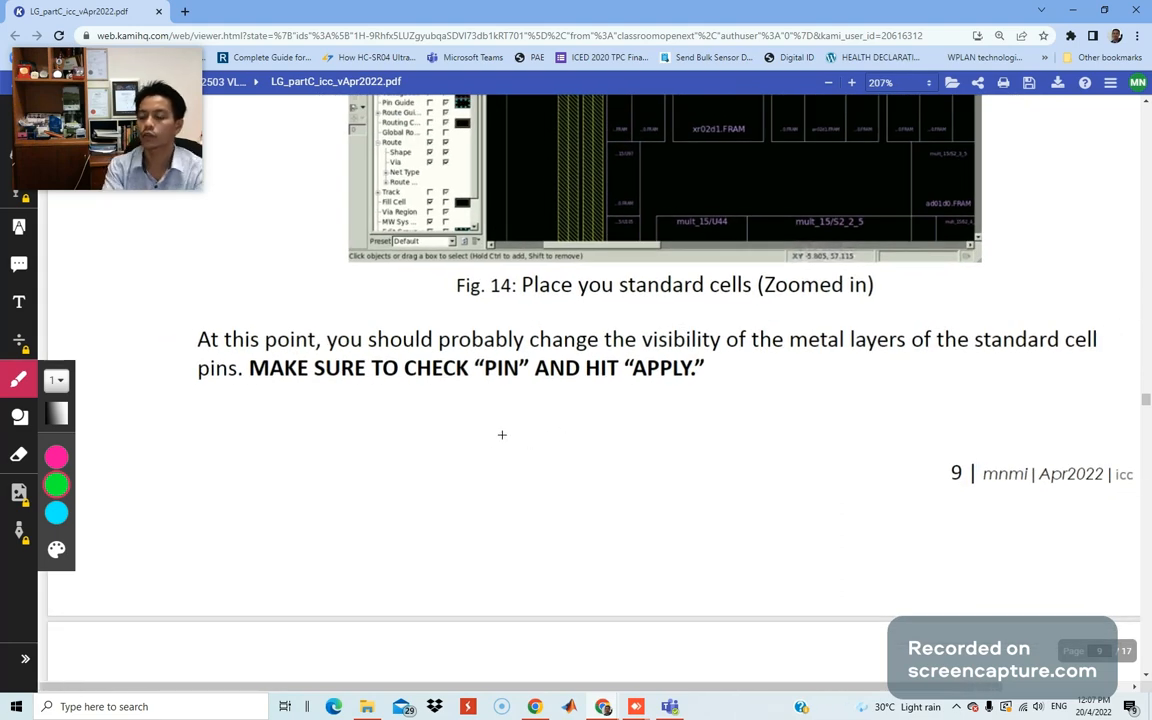
pyautogui.scroll(4, 604, 447)
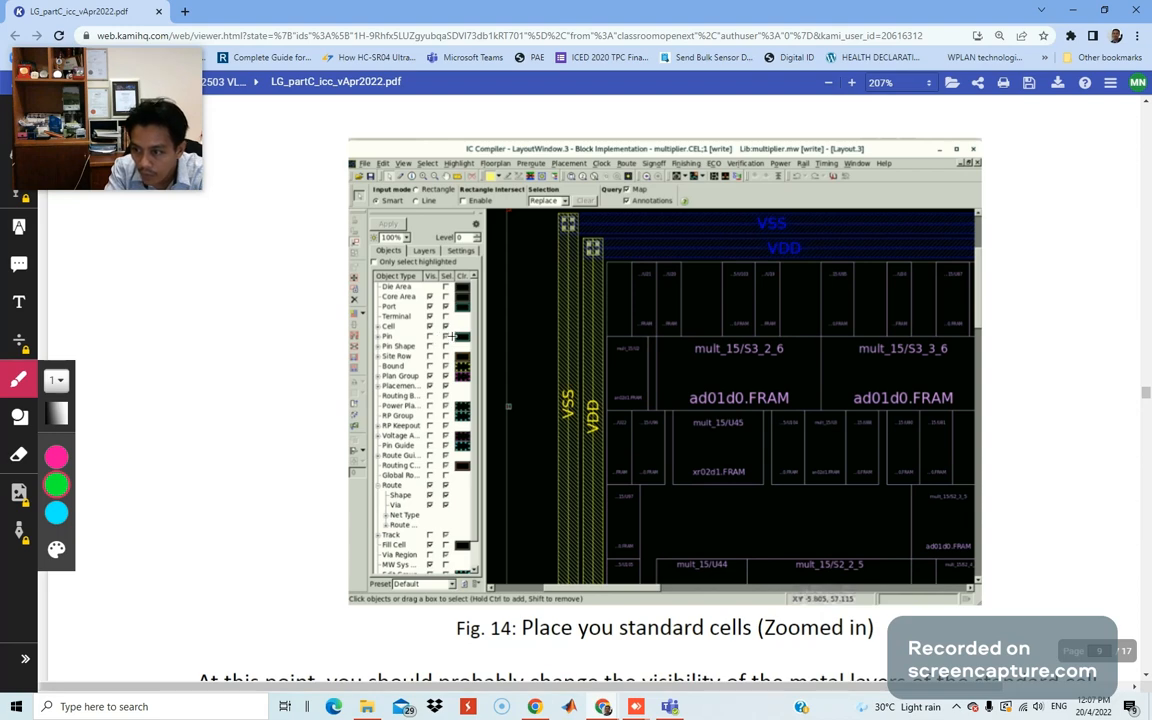
pyautogui.scroll(-2, 540, 372)
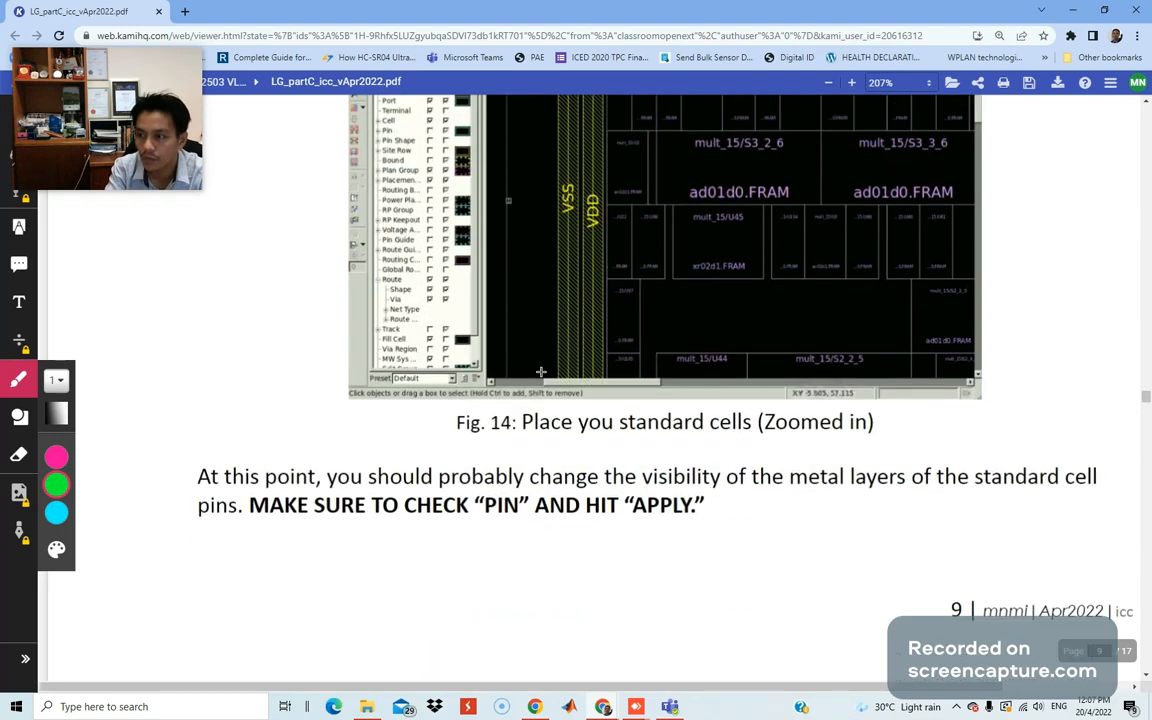
pyautogui.scroll(-1, 590, 390)
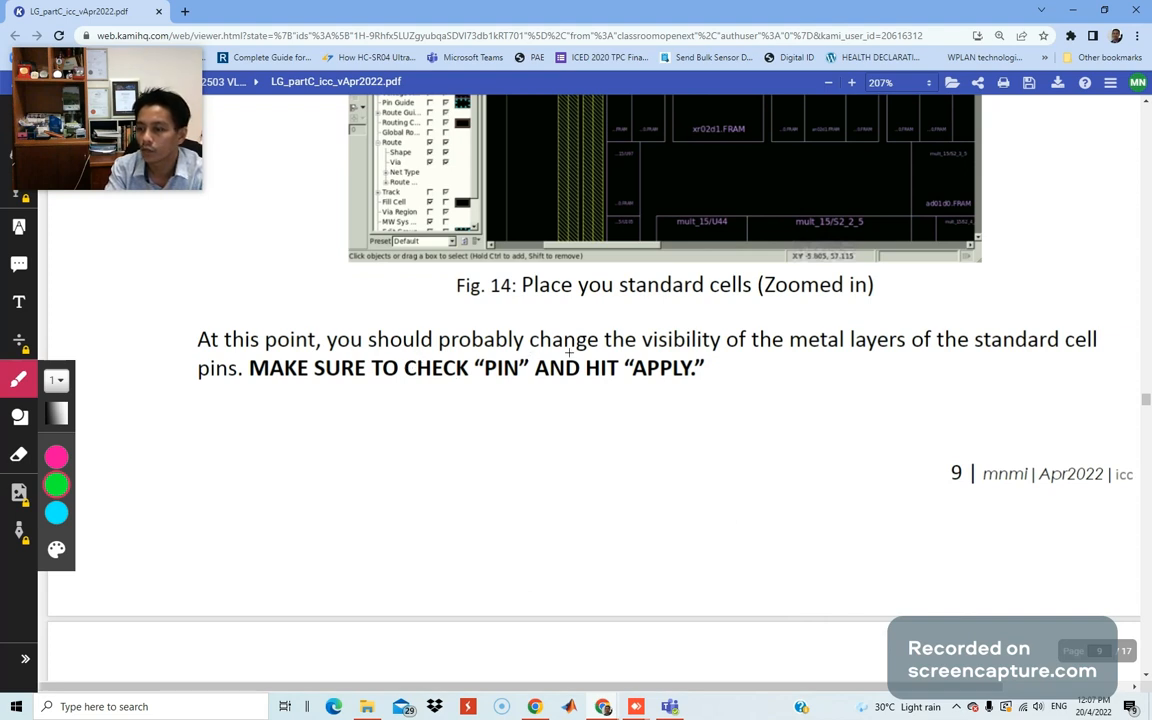
# Underline 'metal layers' and 'pins' in green, then return to IC Compiler.
pyautogui.moveTo(802, 353); pyautogui.dragTo(900, 358)
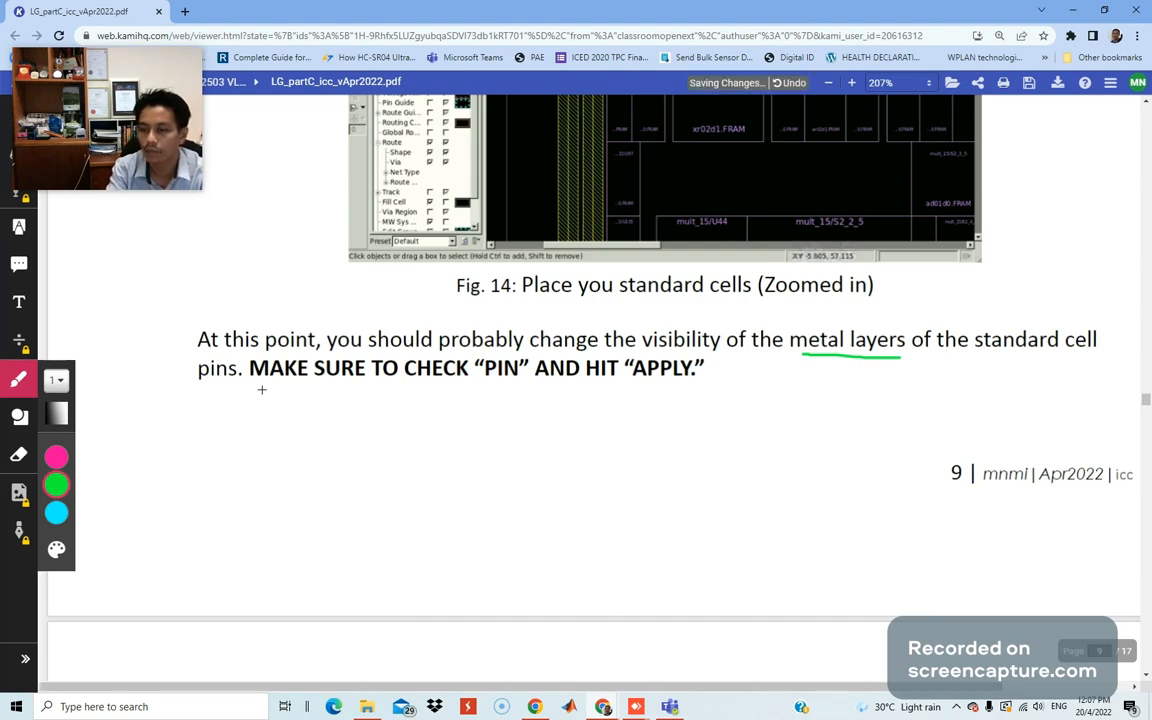
pyautogui.moveTo(197, 383); pyautogui.dragTo(225, 384)
pyautogui.scroll(2, 641, 299)
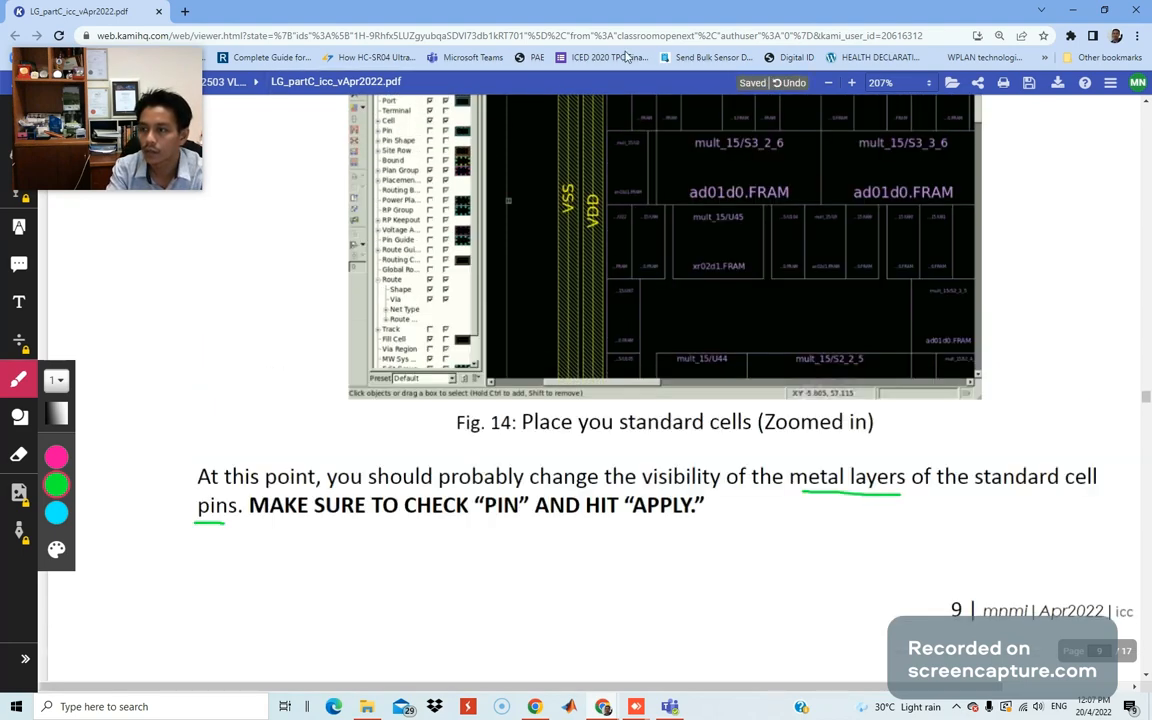
pyautogui.hotkey('alt', 'Tab')
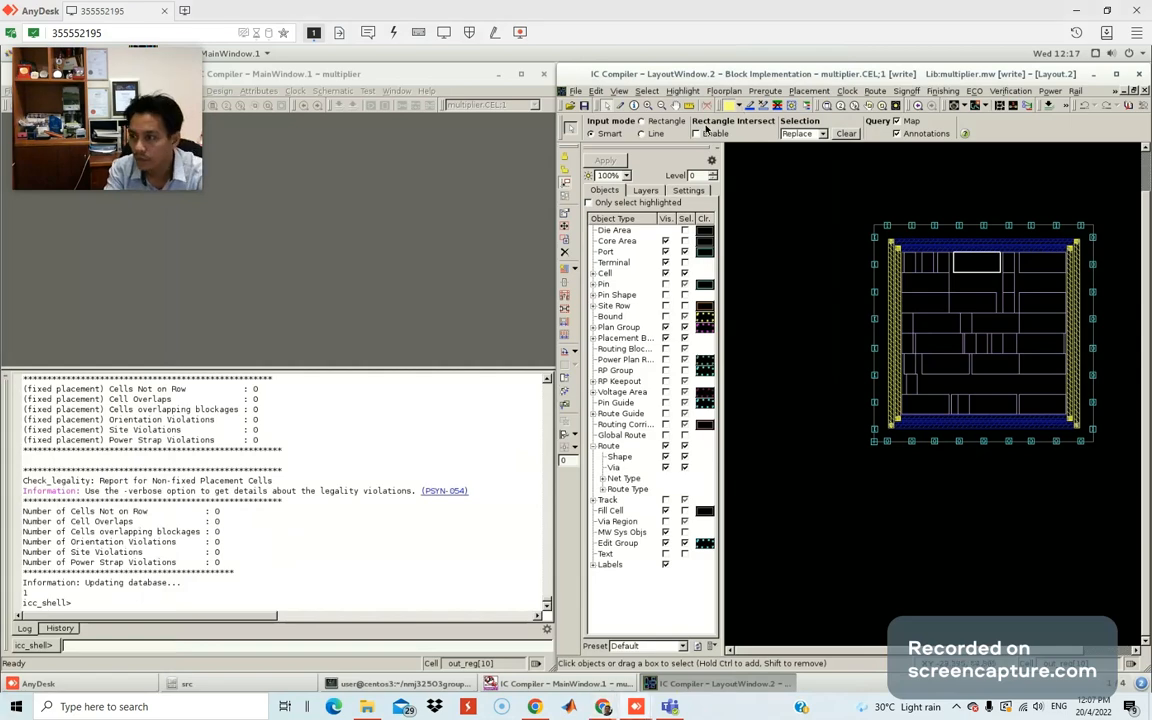
pyautogui.doubleClick(801, 74)
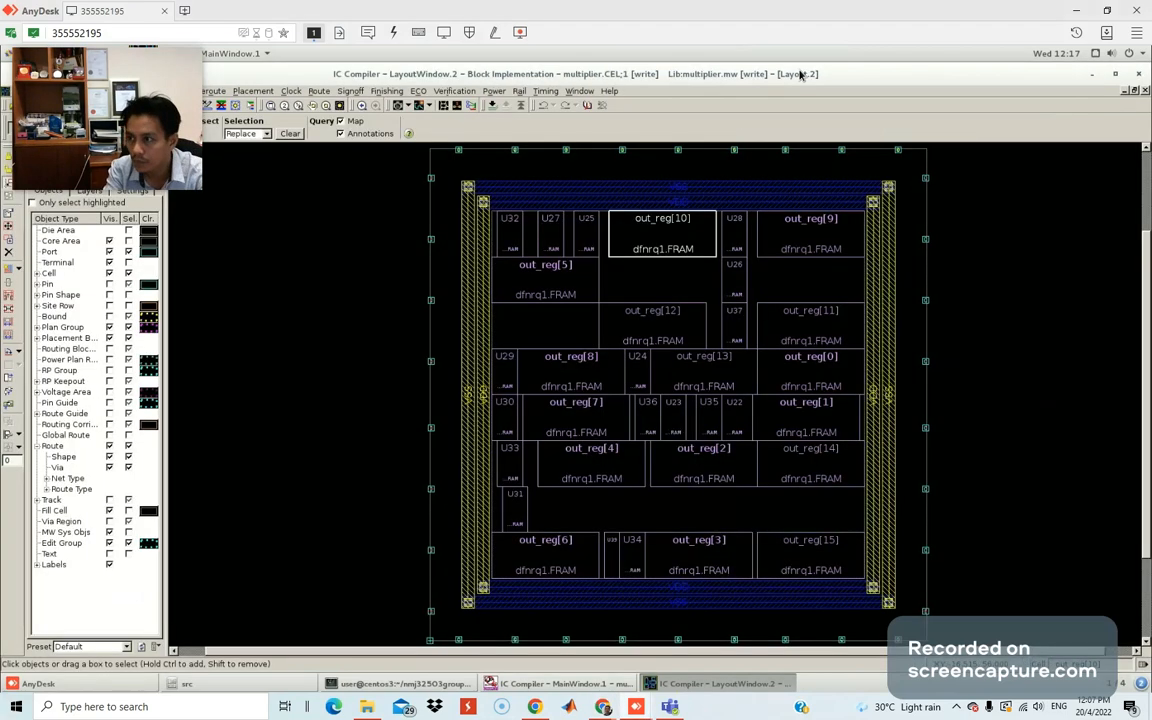
pyautogui.moveTo(131, 82)
pyautogui.moveTo(131, 82); pyautogui.dragTo(1076, 537)
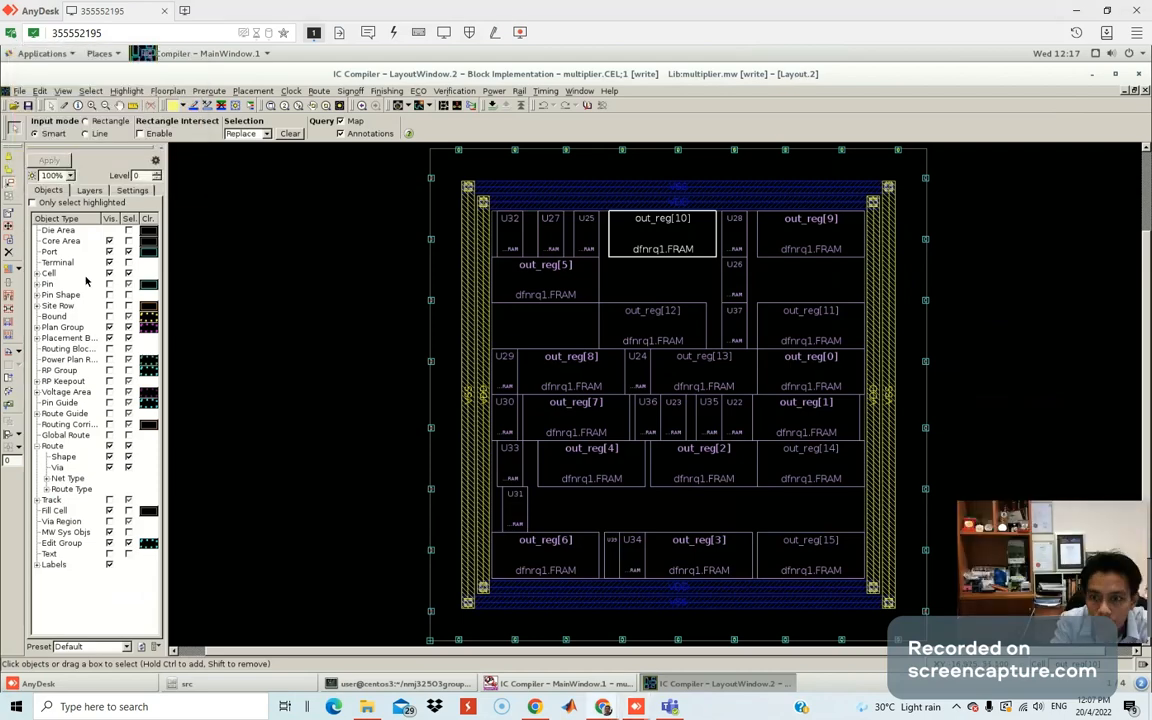
pyautogui.click(128, 285)
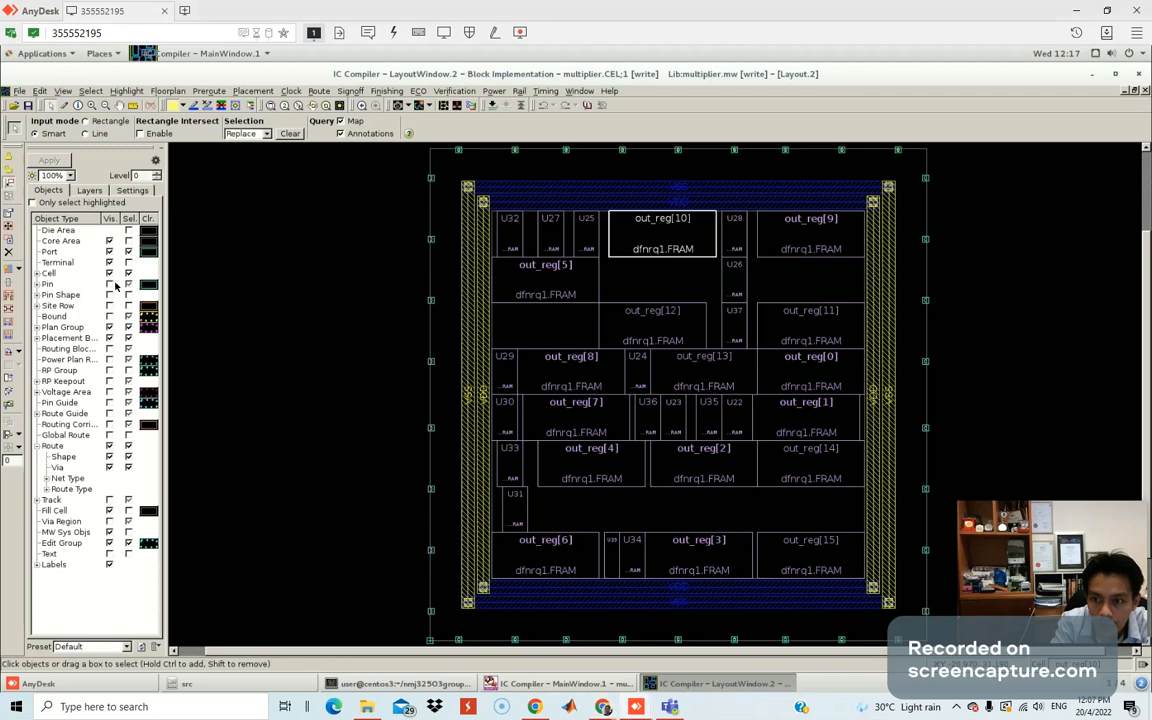
pyautogui.click(110, 285)
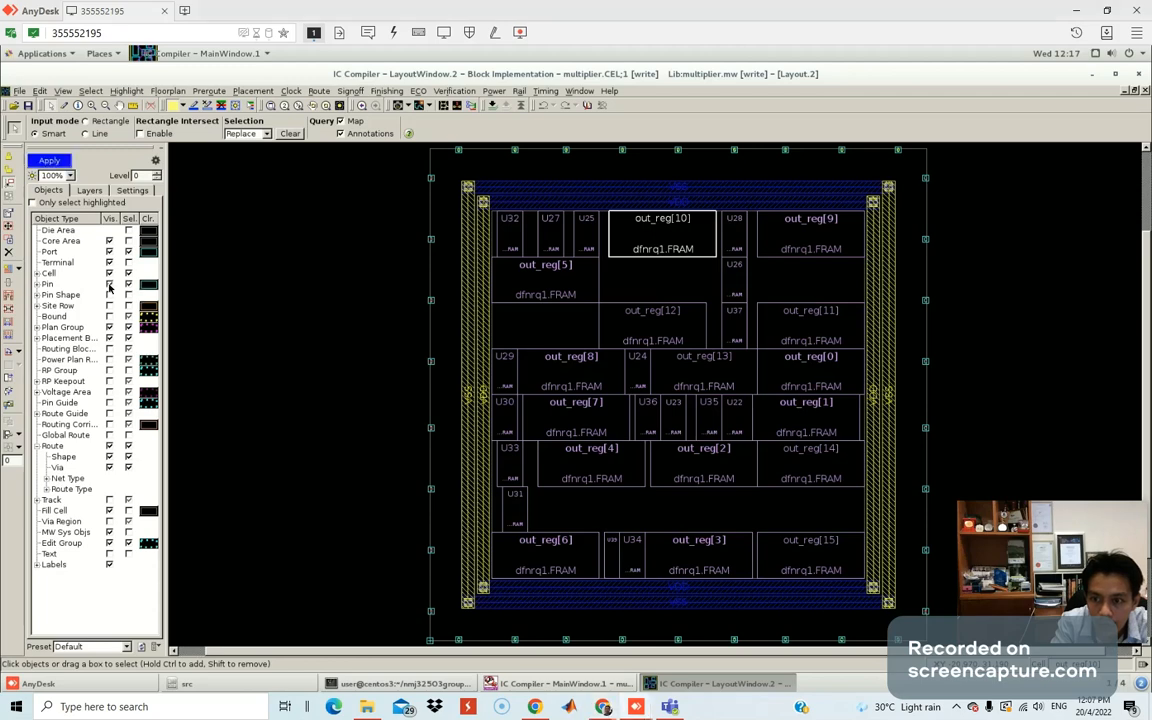
pyautogui.click(50, 161)
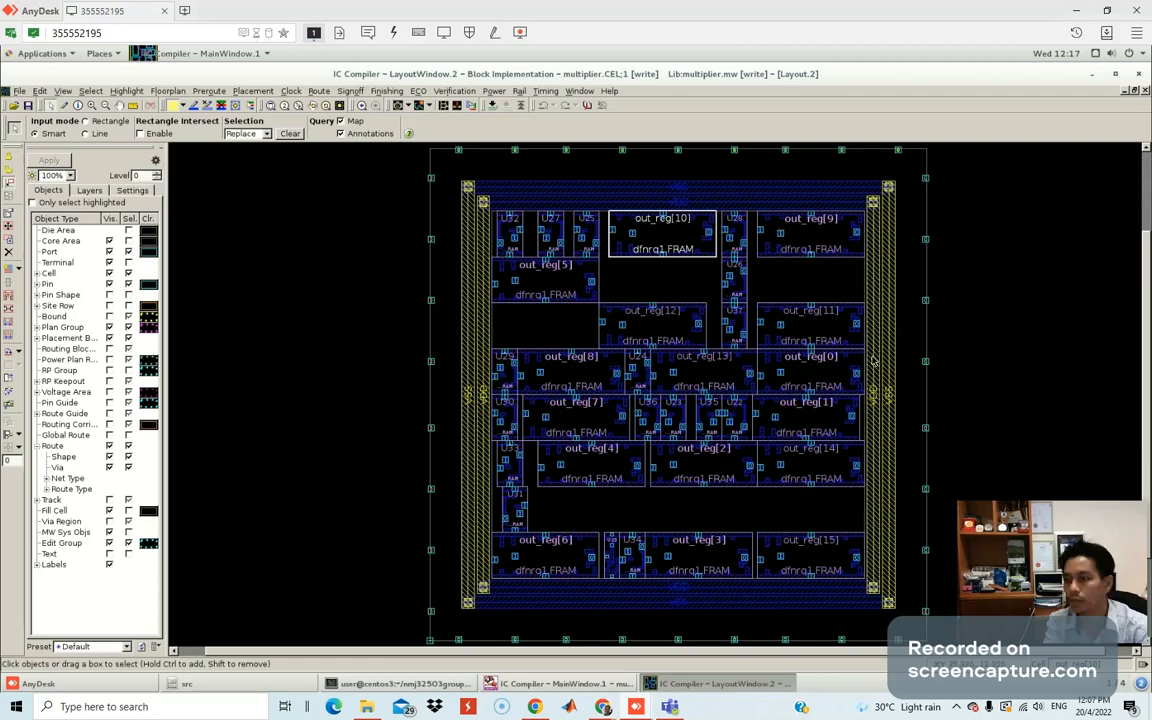
pyautogui.middleClick(558, 323)
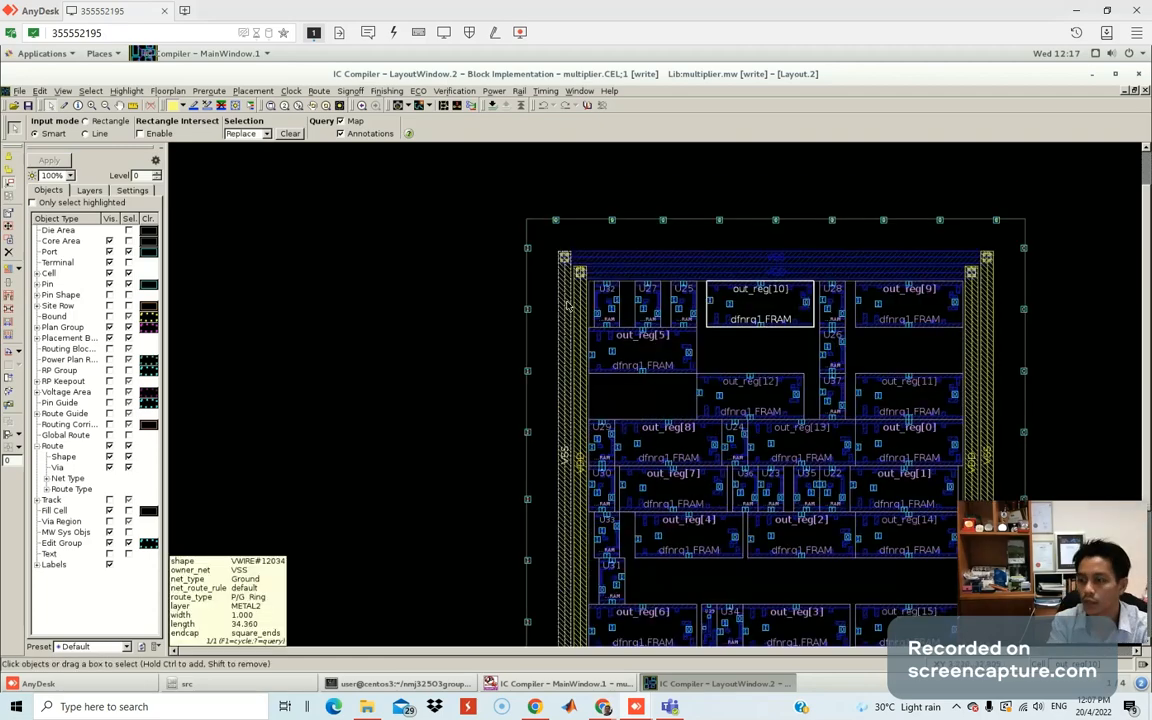
pyautogui.scroll(2, 567, 305)
pyautogui.scroll(1, 730, 325)
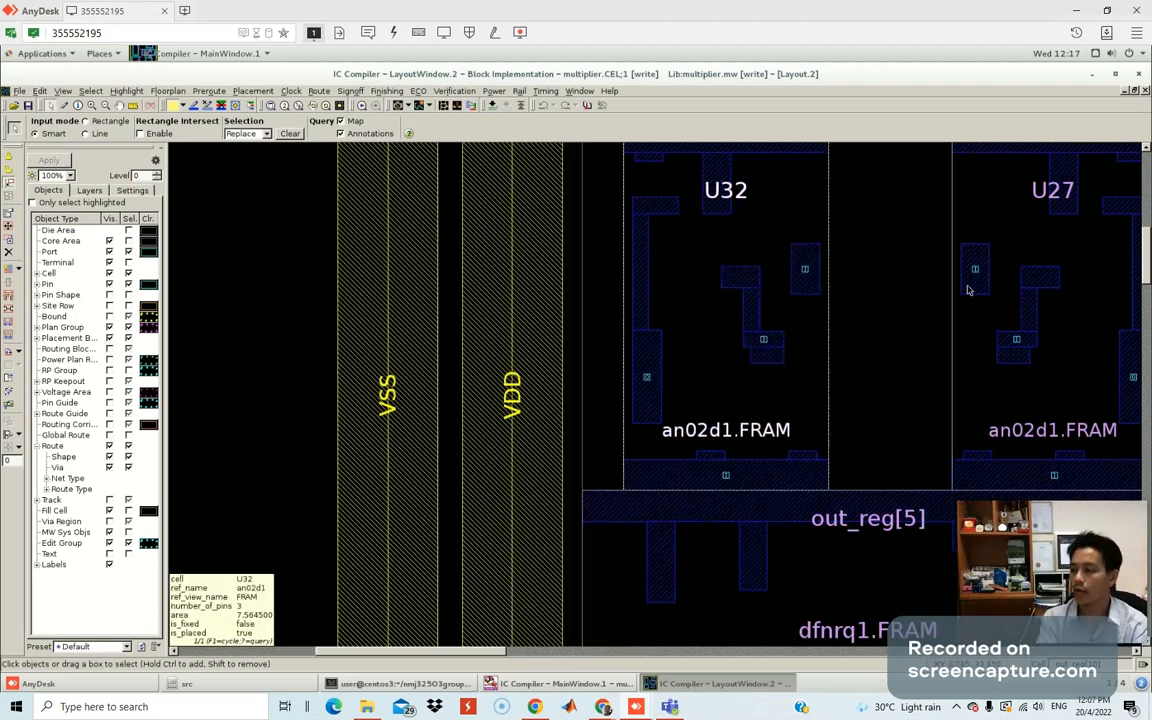
pyautogui.moveTo(646, 383); pyautogui.dragTo(669, 379, button='middle')
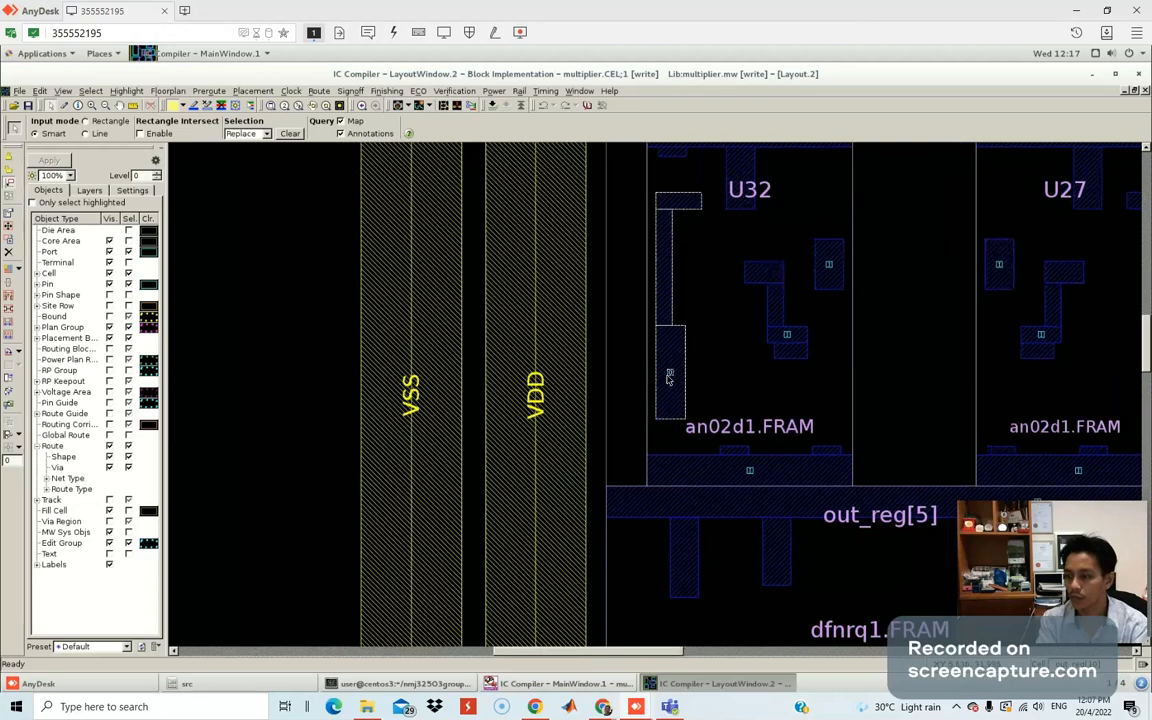
pyautogui.scroll(2, 669, 377)
pyautogui.scroll(-2, 694, 367)
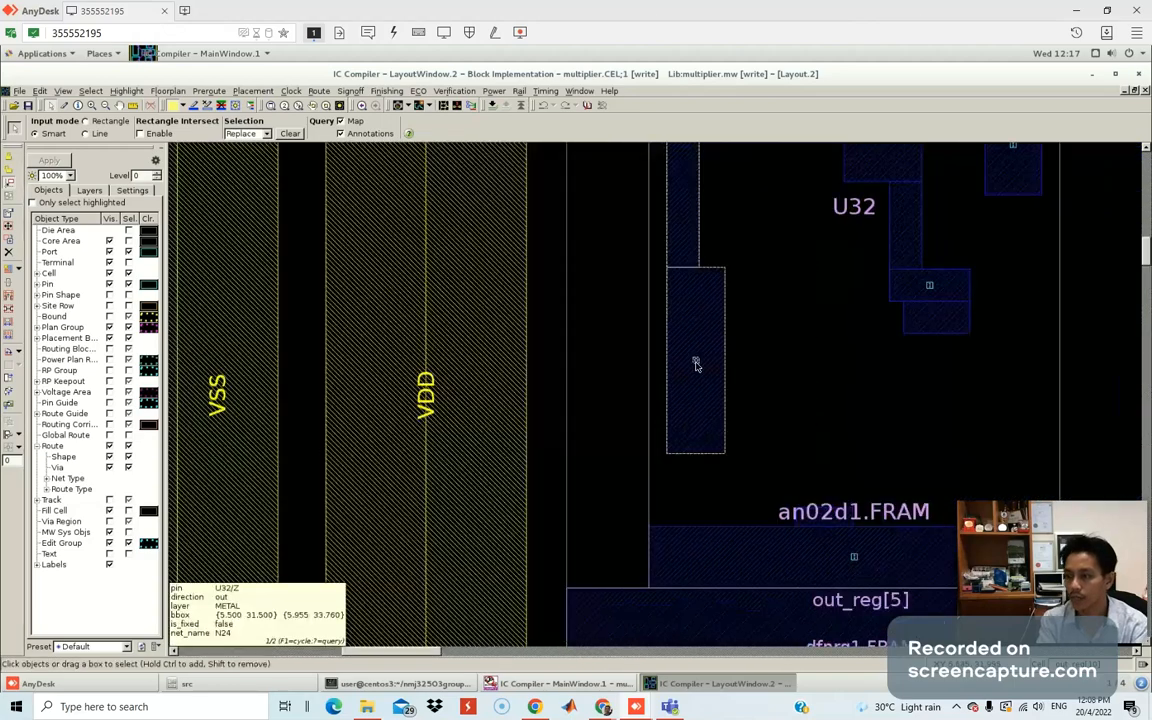
pyautogui.scroll(2, 697, 366)
pyautogui.scroll(-2, 697, 367)
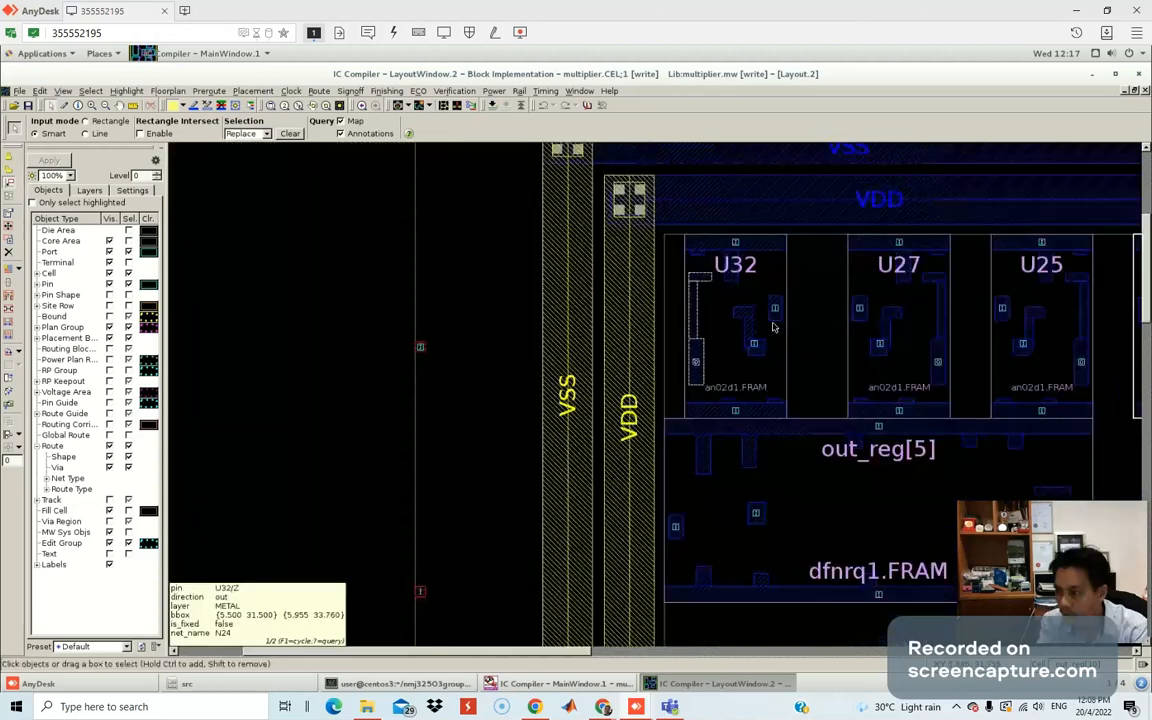
pyautogui.press('F1')
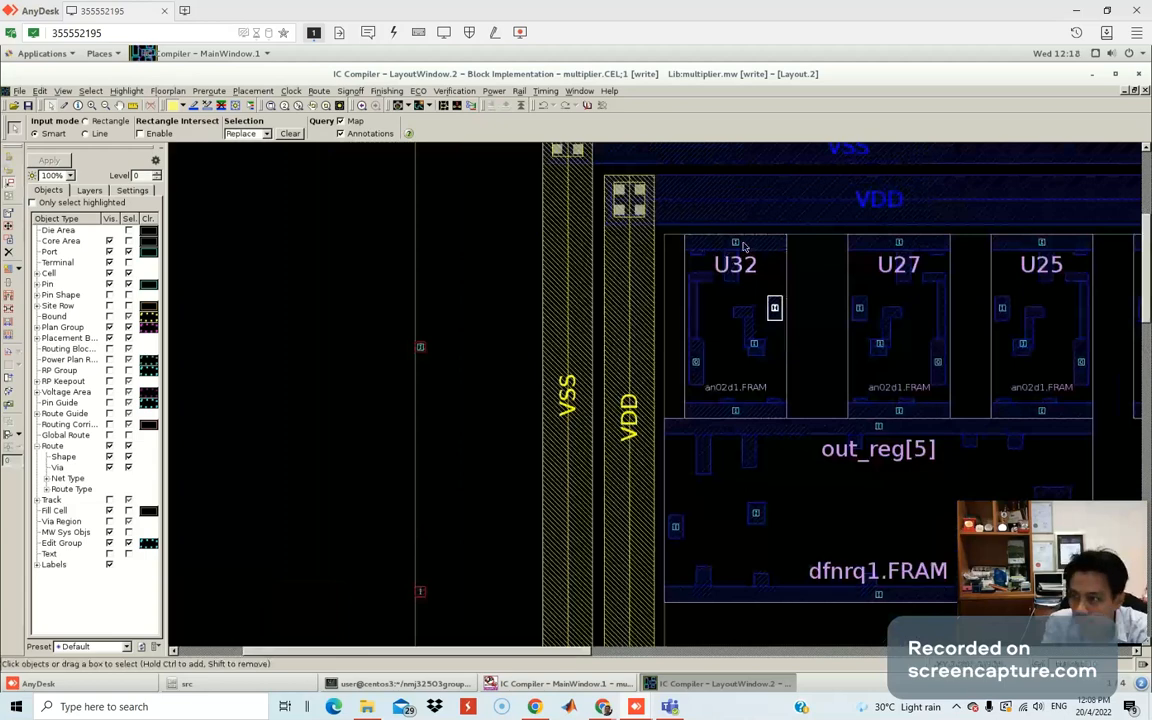
pyautogui.moveTo(741, 245)
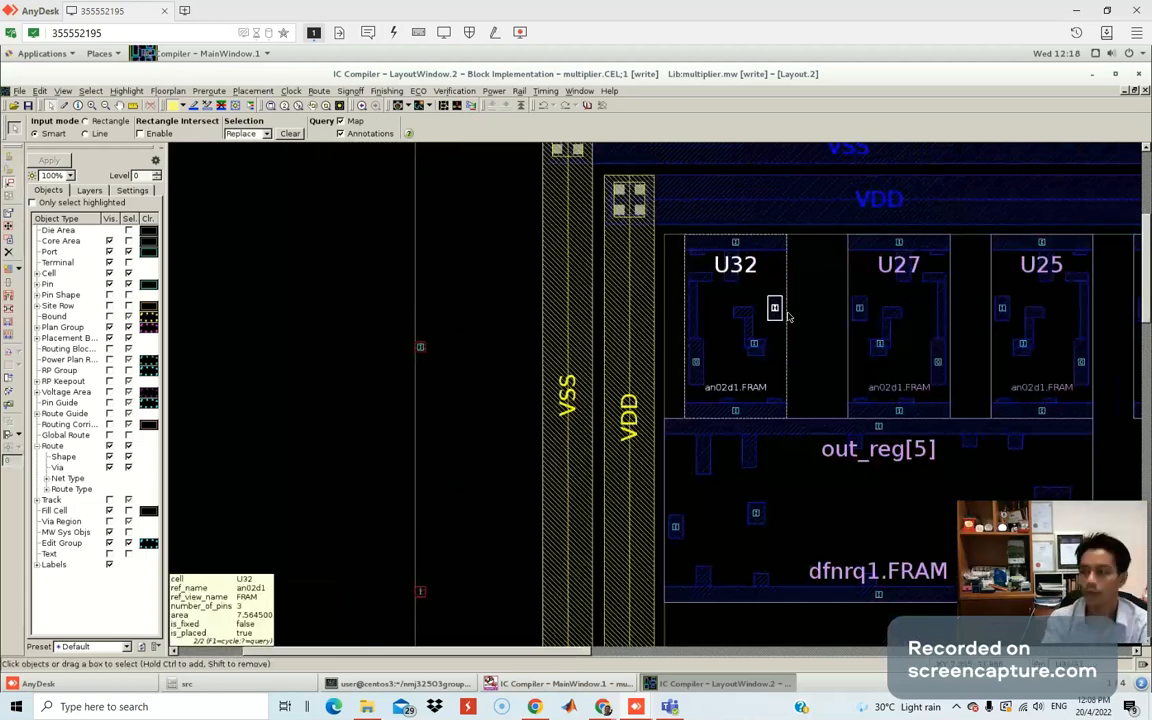
pyautogui.scroll(1, 714, 372)
pyautogui.scroll(1, 714, 372)
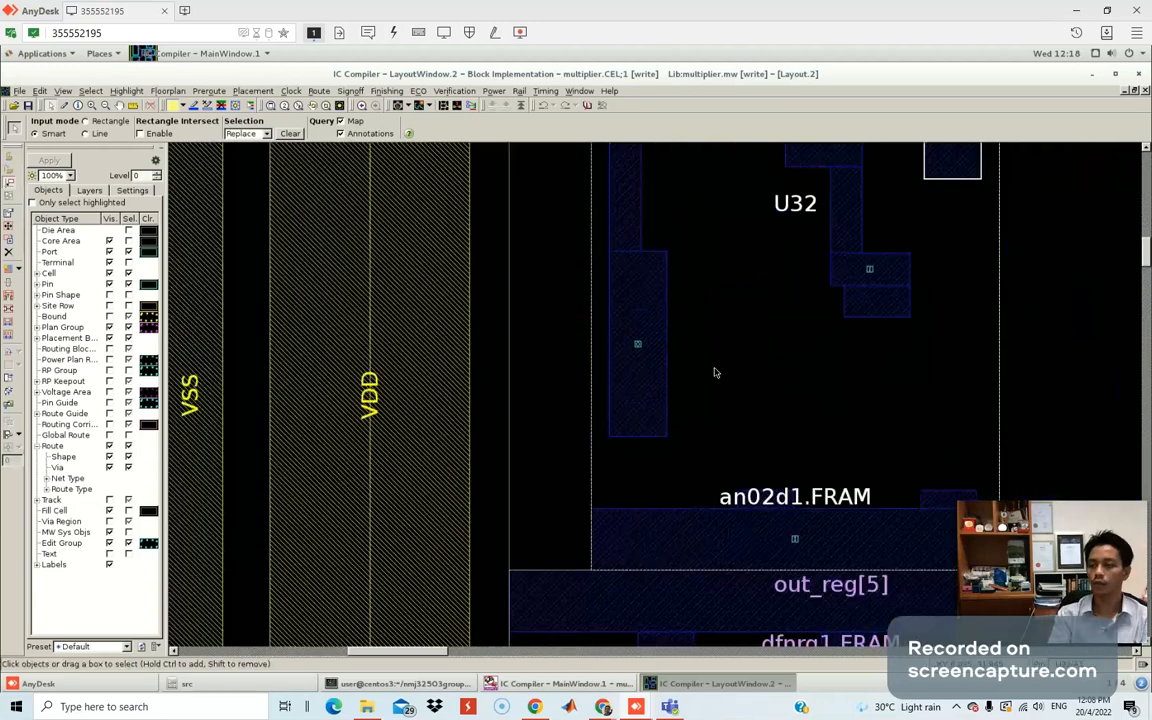
pyautogui.scroll(-5, 714, 372)
pyautogui.scroll(2, 714, 368)
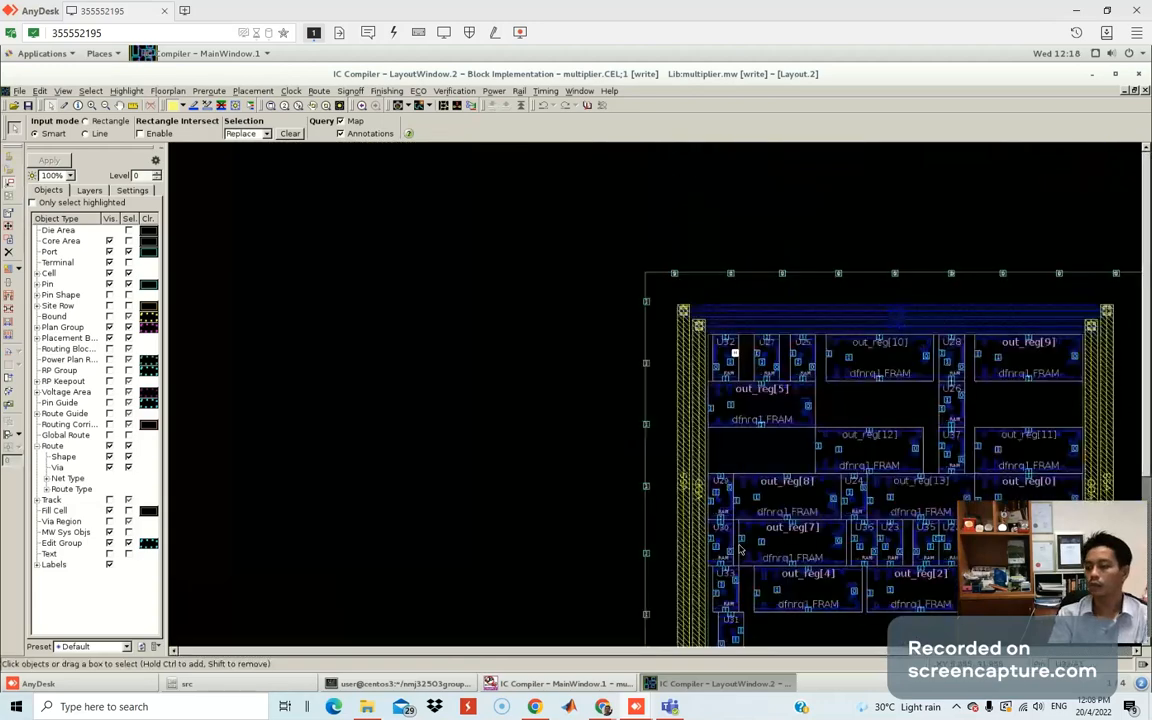
pyautogui.moveTo(729, 653); pyautogui.dragTo(890, 654)
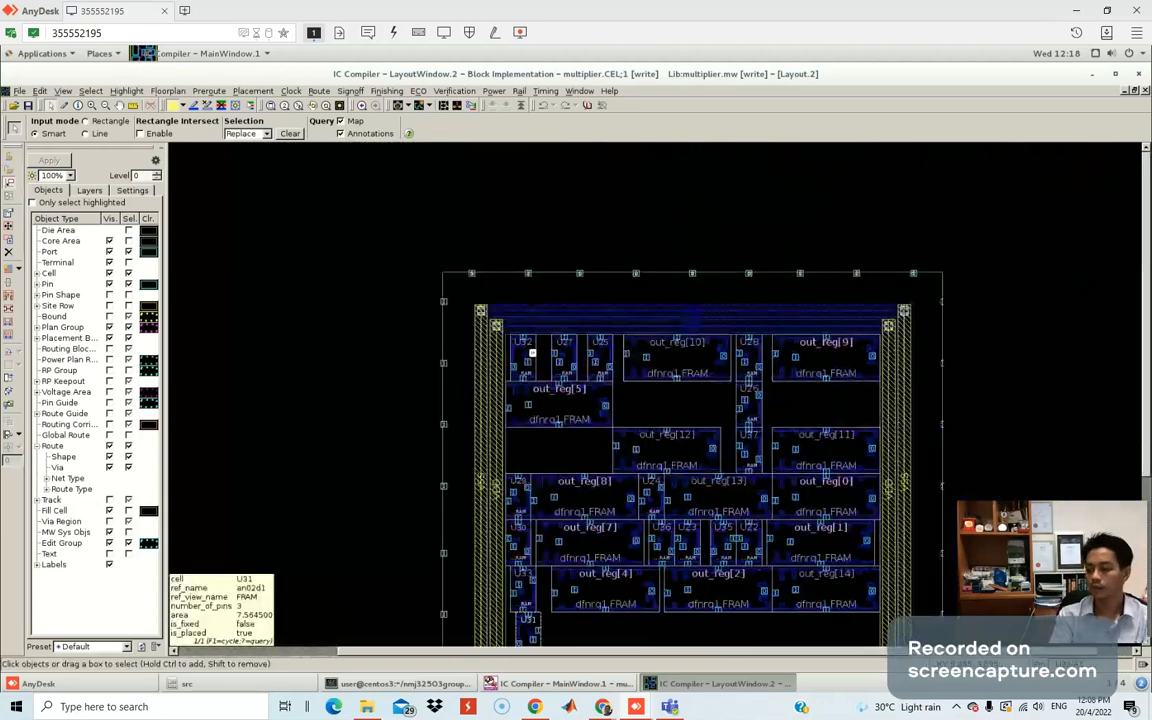
pyautogui.scroll(2, 886, 443)
pyautogui.scroll(-2, 886, 443)
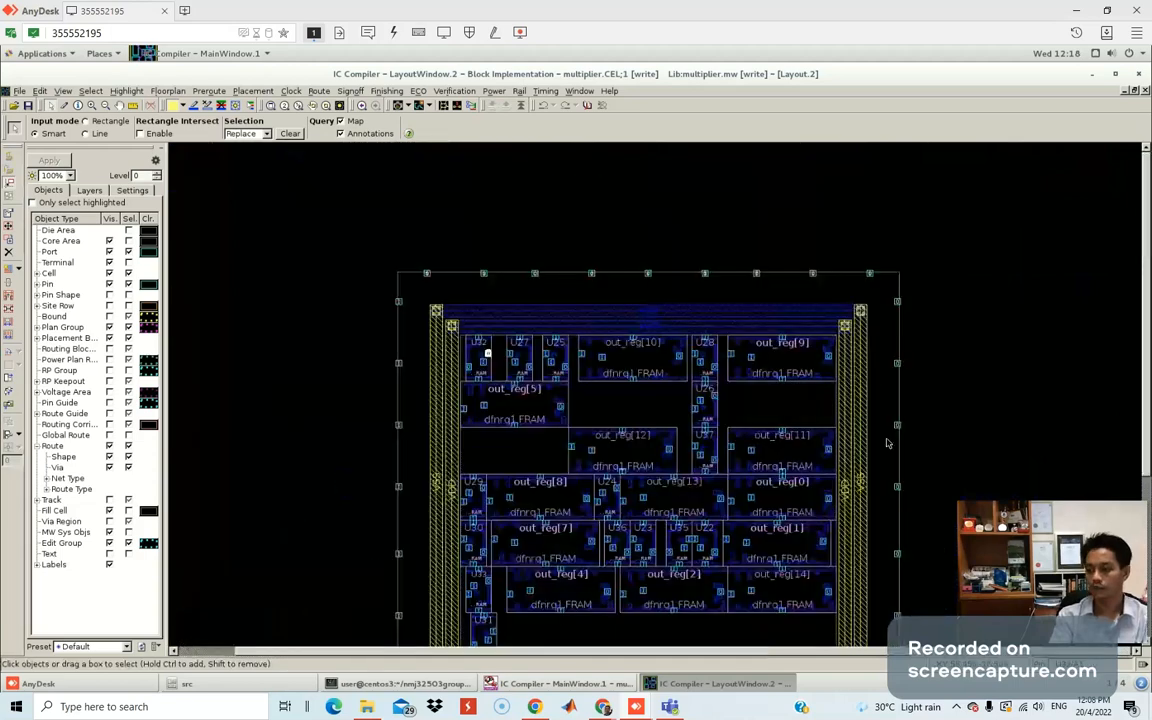
pyautogui.scroll(-1, 886, 443)
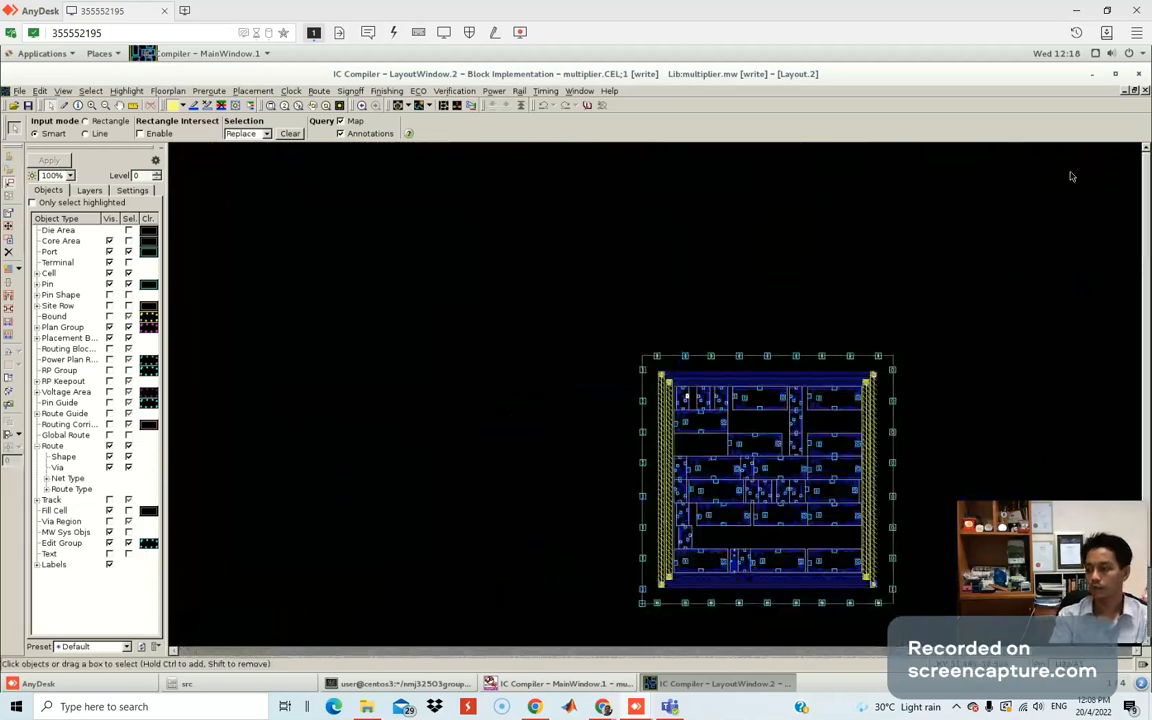
# Re-maximize Layout.2, halve LayoutWindow.2, and bring MainWindow.1 forward beside it.
pyautogui.click(1134, 90)
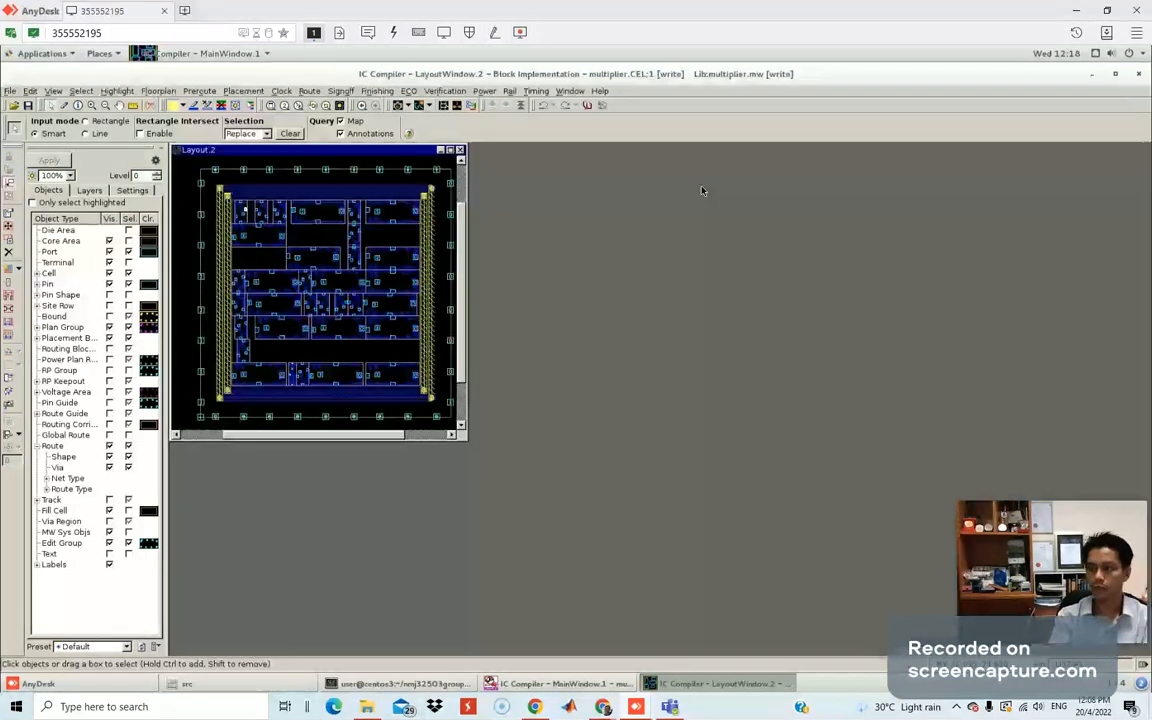
pyautogui.click(449, 151)
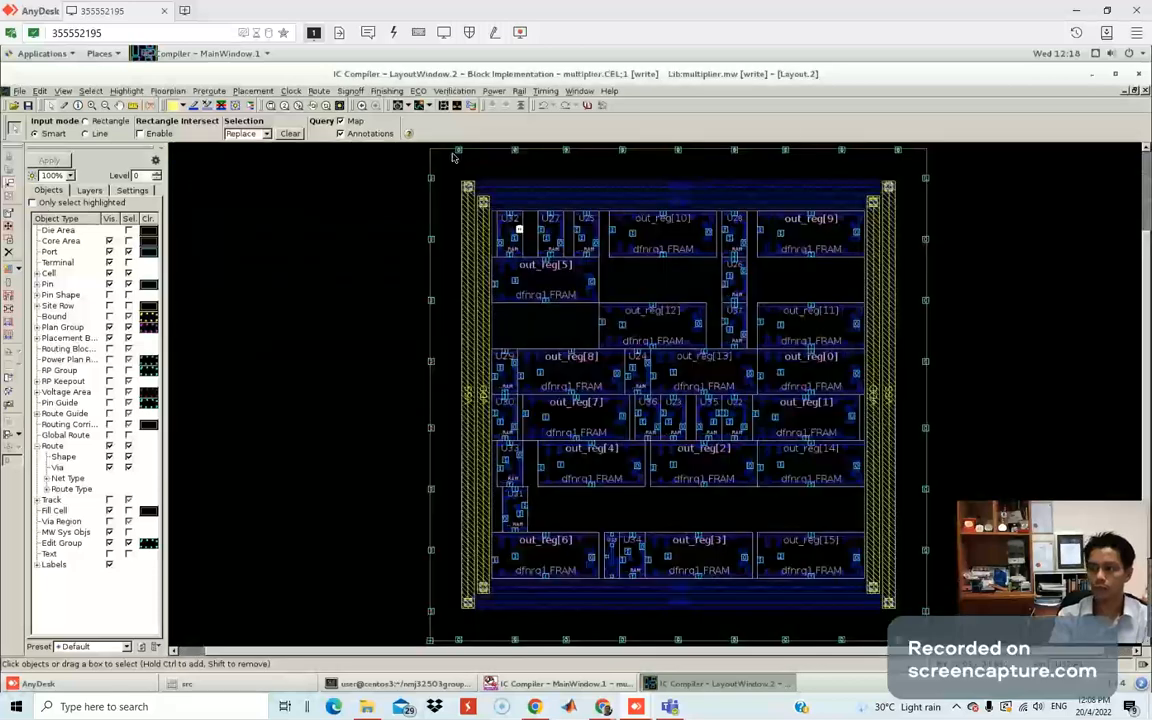
pyautogui.click(1114, 77)
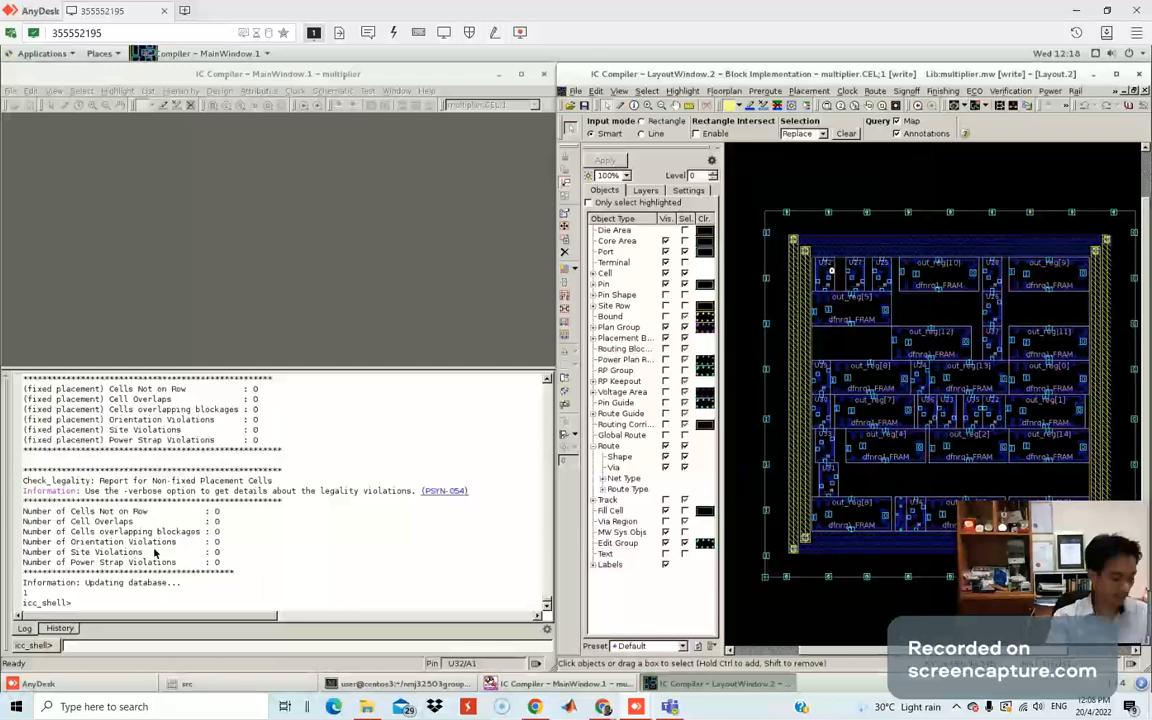
pyautogui.press('super')
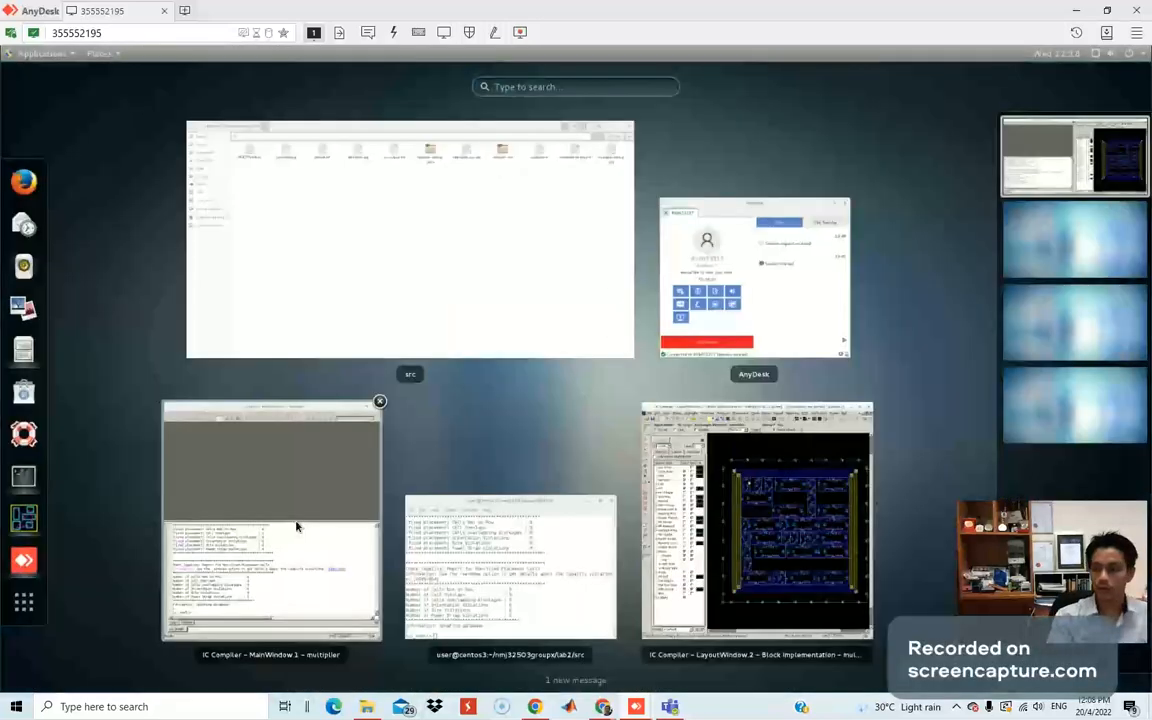
pyautogui.click(293, 523)
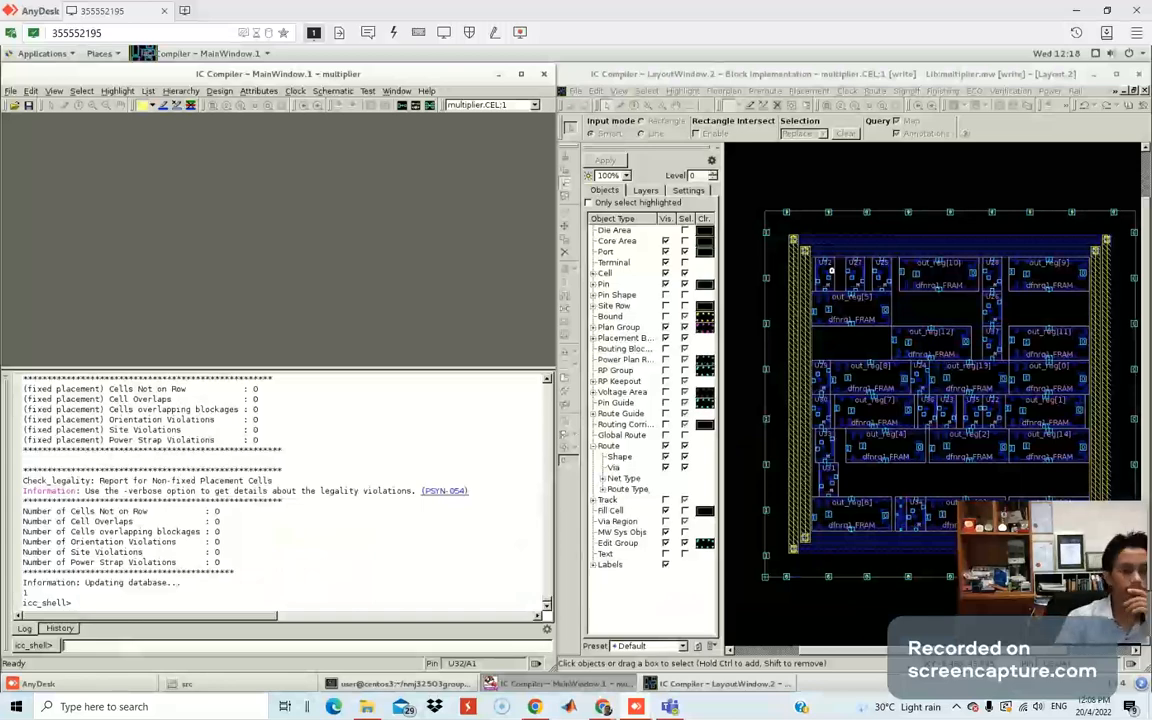
pyautogui.moveTo(0, 90); pyautogui.dragTo(468, 88)
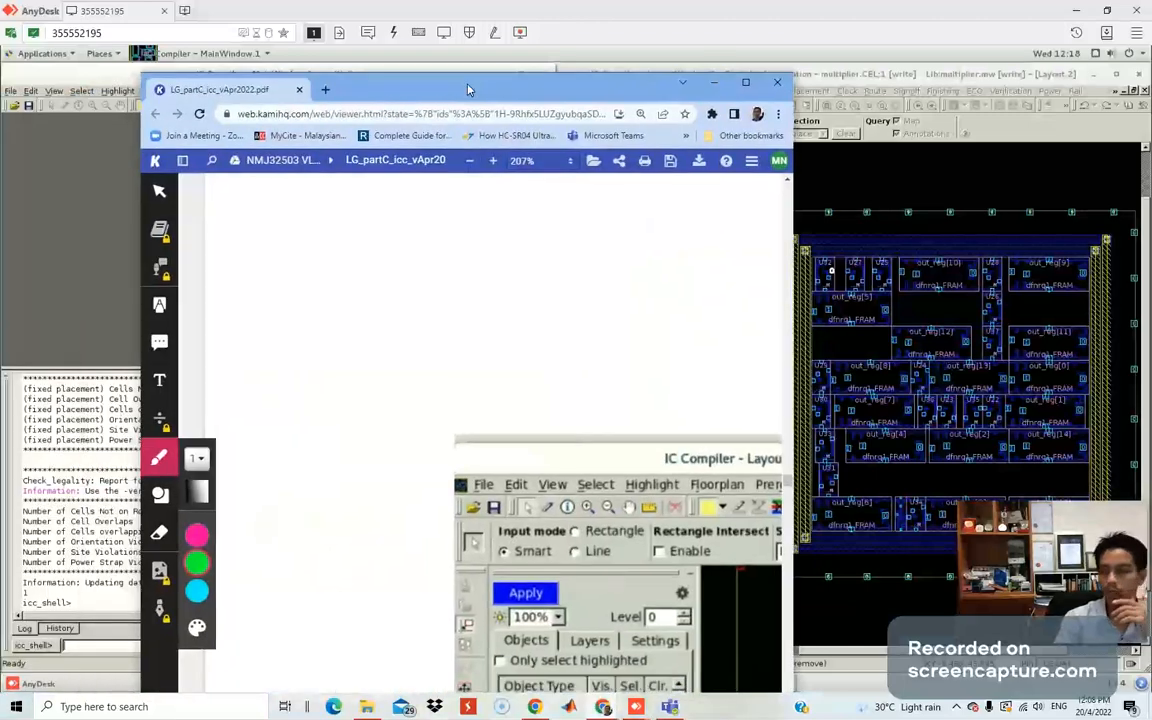
# Maximize Kami and underline the 'Adding and Connecting Power Strips/Rails' heading.
pyautogui.doubleClick(468, 88)
pyautogui.scroll(-10, 566, 356)
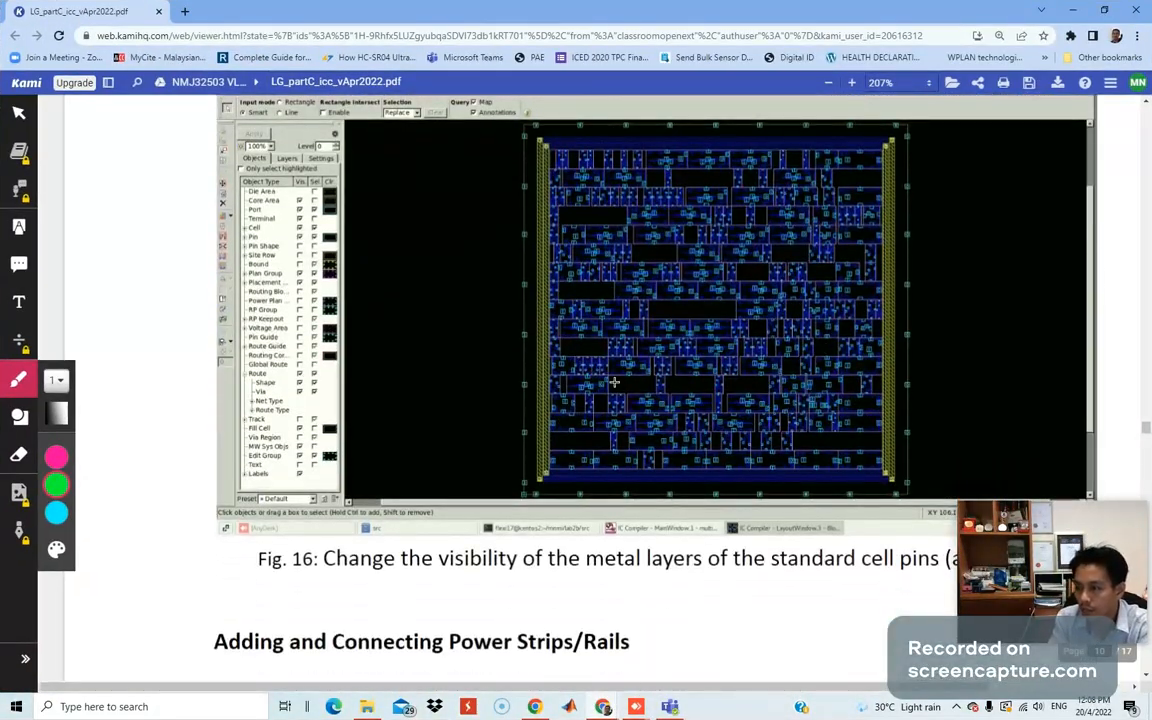
pyautogui.scroll(-3, 570, 345)
pyautogui.scroll(-6, 618, 402)
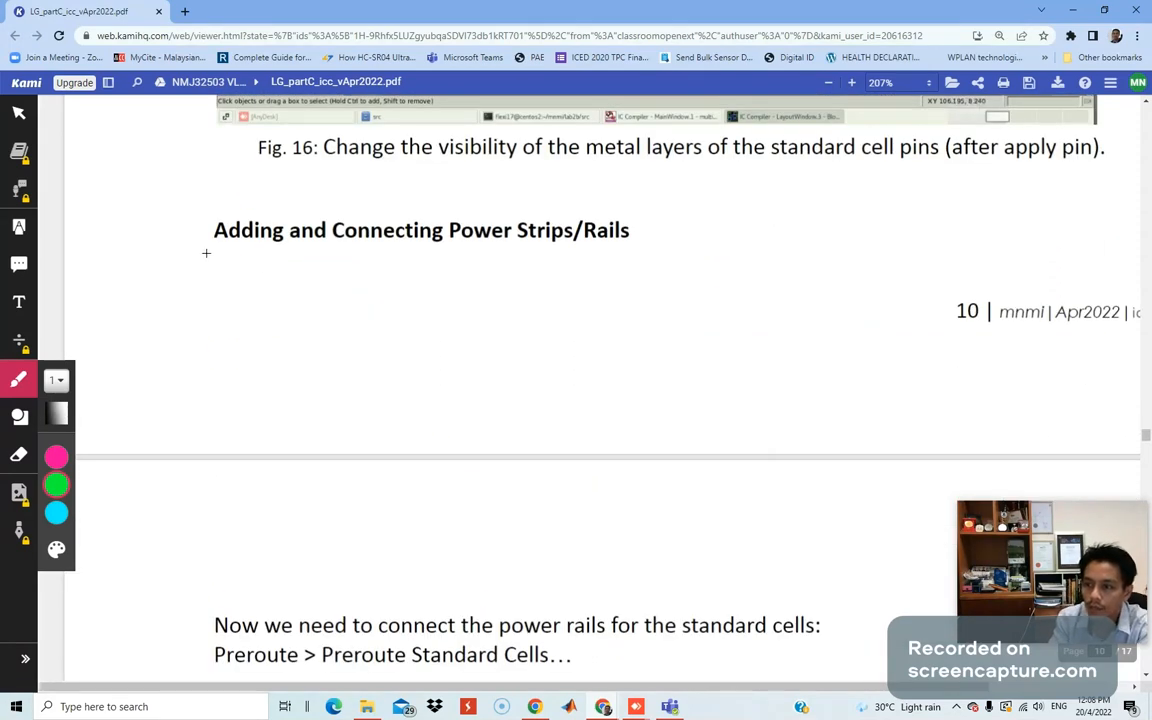
pyautogui.moveTo(210, 257); pyautogui.dragTo(665, 261)
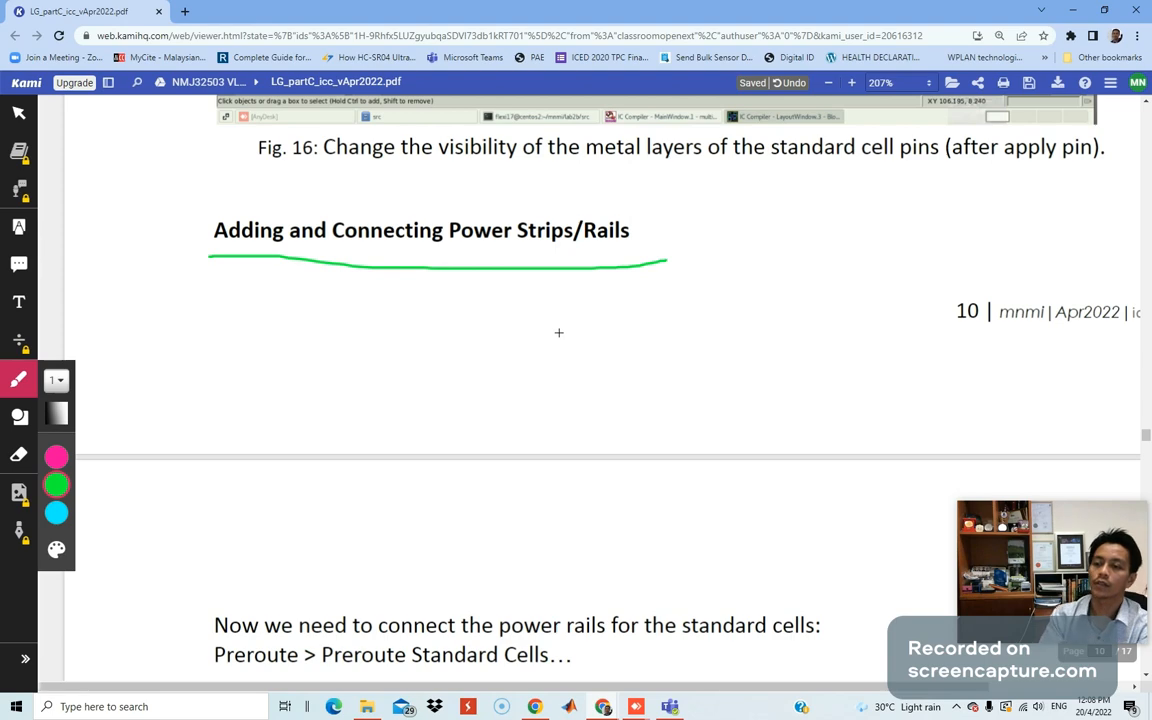
# Underline 'standard cells' and sketch a boxed power-rail diagram with an arrow linked to it.
pyautogui.scroll(-3, 559, 332)
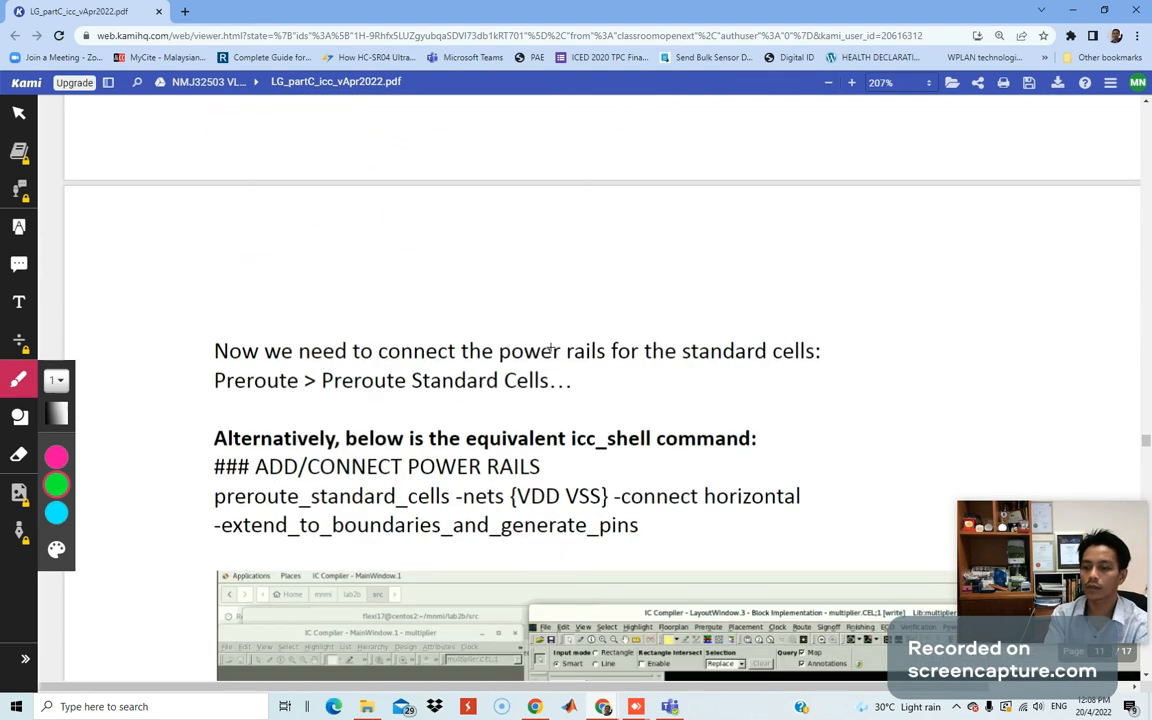
pyautogui.scroll(-1, 551, 350)
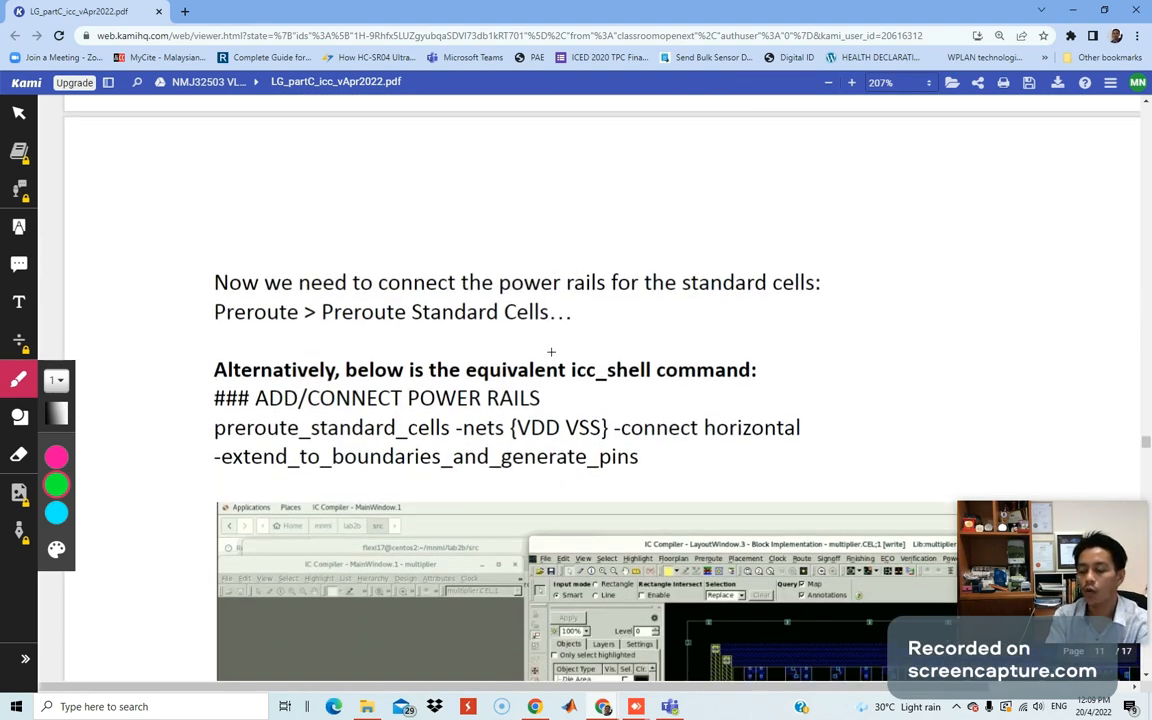
pyautogui.scroll(-1, 551, 352)
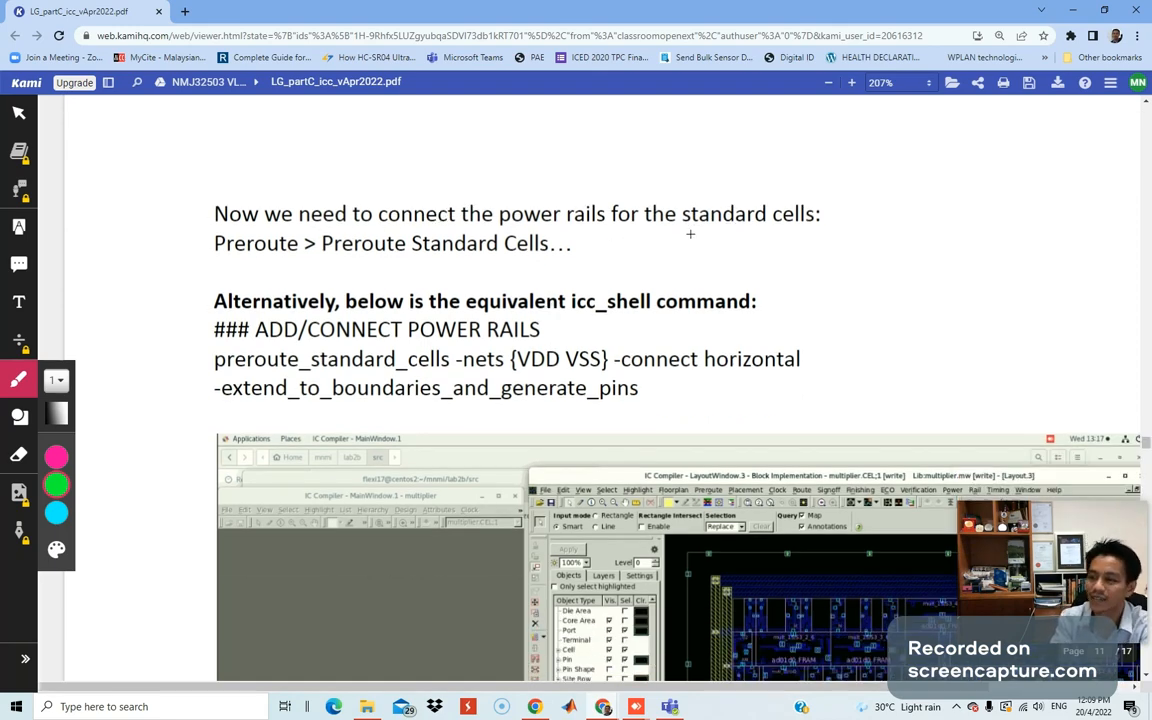
pyautogui.moveTo(689, 234); pyautogui.dragTo(800, 222)
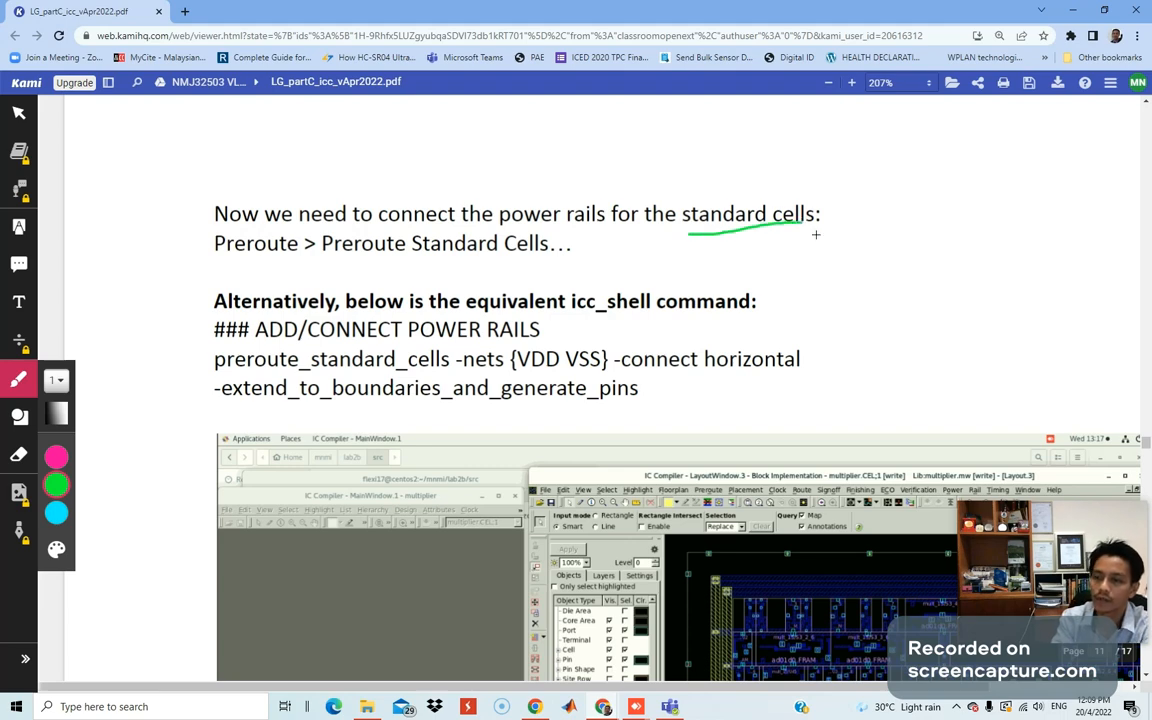
pyautogui.moveTo(918, 207)
pyautogui.mouseDown()
pyautogui.moveTo(907, 316)
pyautogui.moveTo(1043, 207)
pyautogui.moveTo(1000, 337)
pyautogui.moveTo(905, 308)
pyautogui.mouseUp()
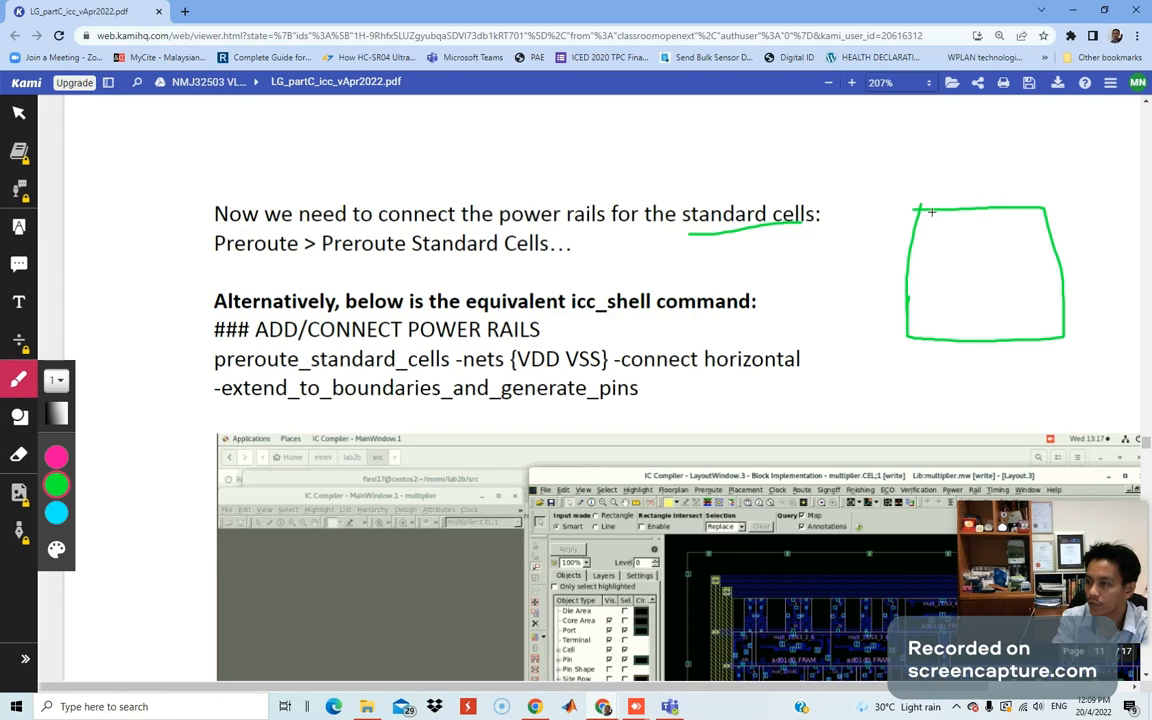
pyautogui.moveTo(934, 211); pyautogui.dragTo(935, 343)
pyautogui.moveTo(905, 230)
pyautogui.mouseDown()
pyautogui.moveTo(1050, 234)
pyautogui.moveTo(1029, 343)
pyautogui.mouseUp()
pyautogui.moveTo(905, 321); pyautogui.dragTo(1065, 307)
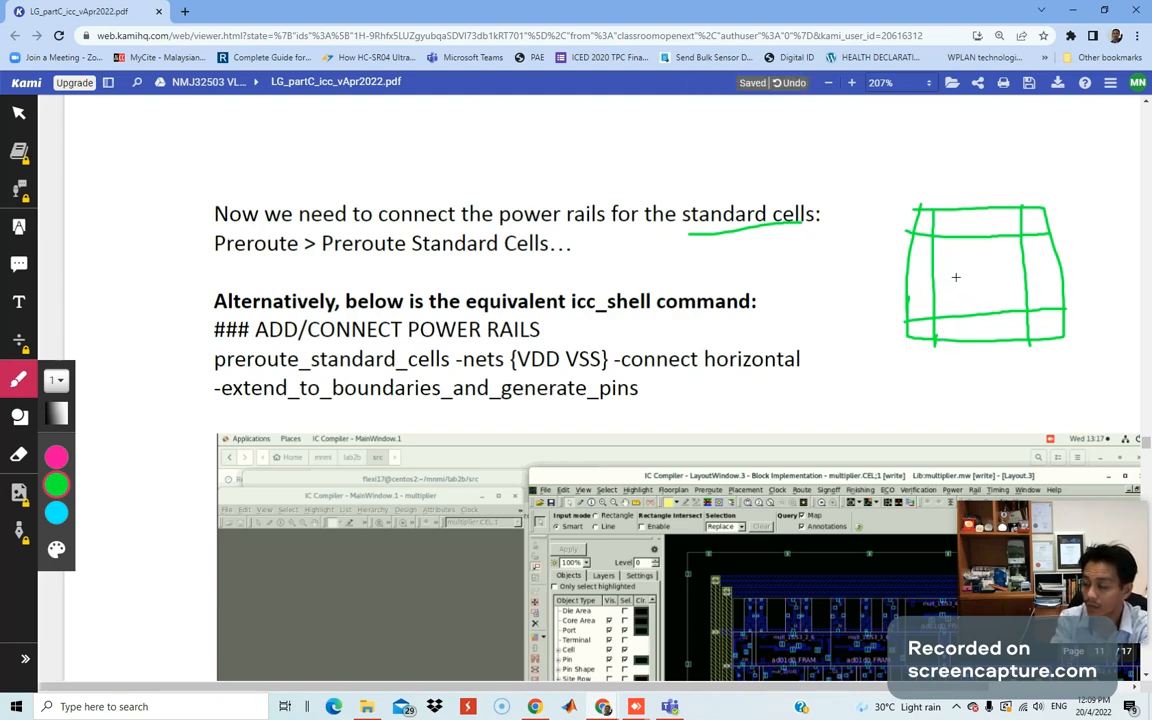
pyautogui.moveTo(955, 277)
pyautogui.mouseDown()
pyautogui.moveTo(822, 327)
pyautogui.moveTo(955, 280)
pyautogui.moveTo(950, 294)
pyautogui.mouseUp()
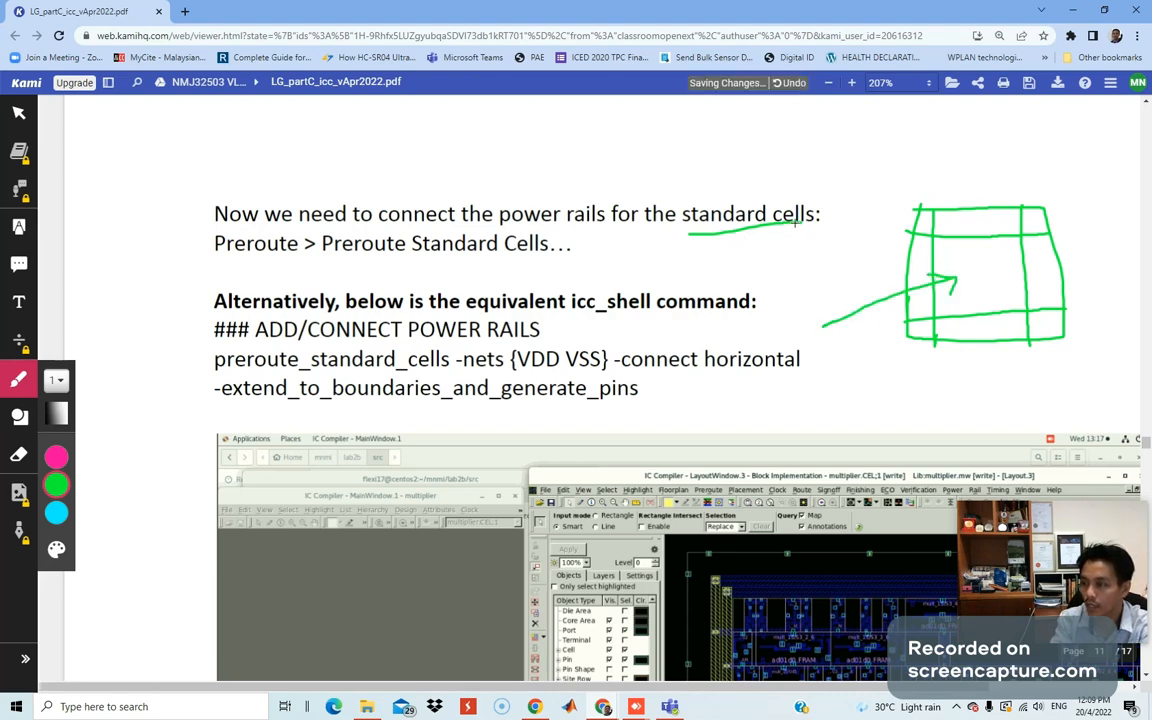
pyautogui.moveTo(797, 224); pyautogui.dragTo(818, 324)
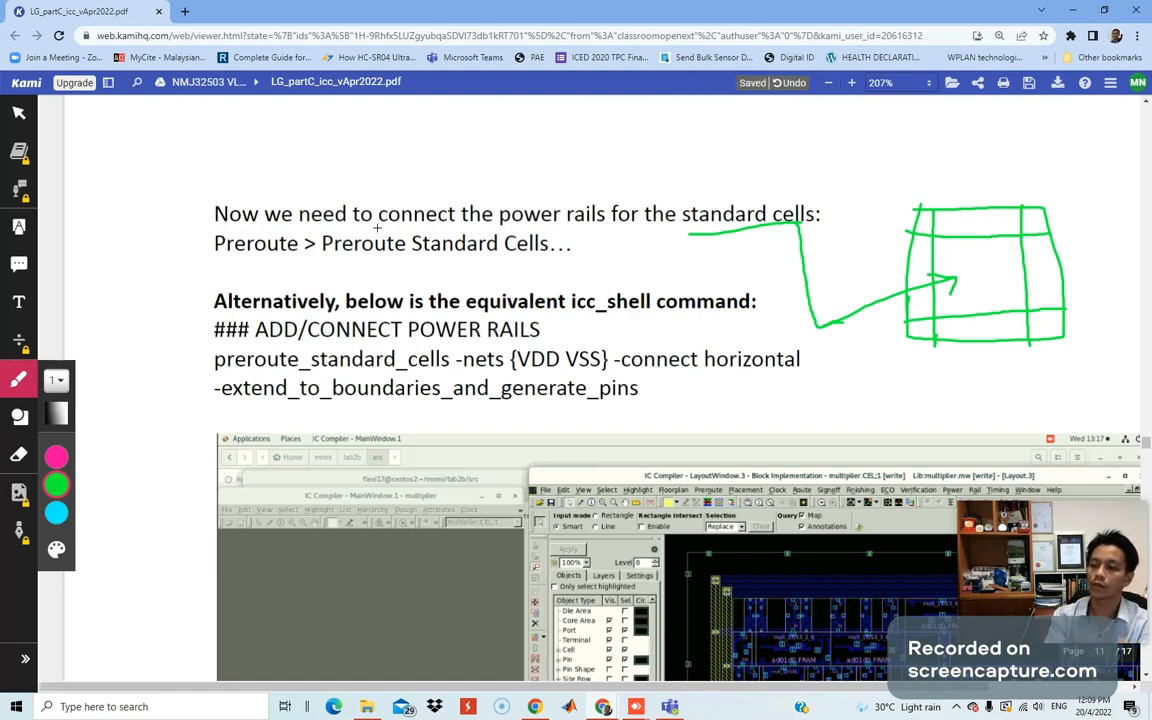
# Underline 'connect the power' and the Preroute Standard Cells menu path, then move Kami aside.
pyautogui.moveTo(377, 228); pyautogui.dragTo(543, 227)
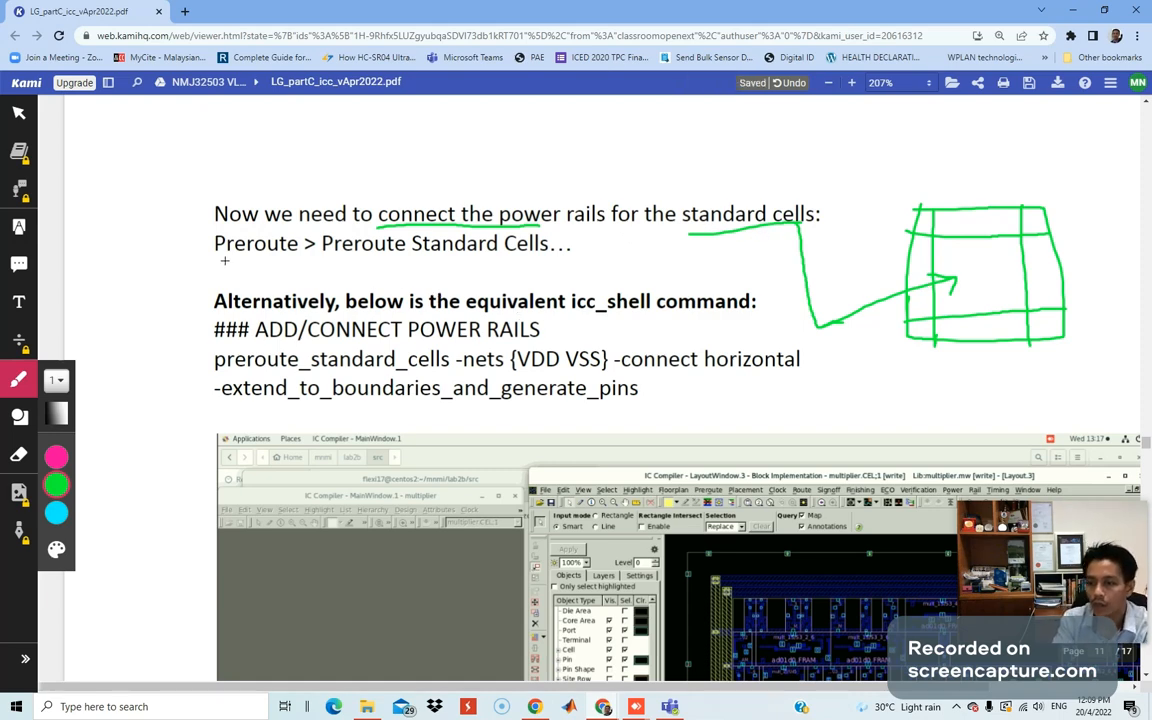
pyautogui.moveTo(214, 264); pyautogui.dragTo(501, 269)
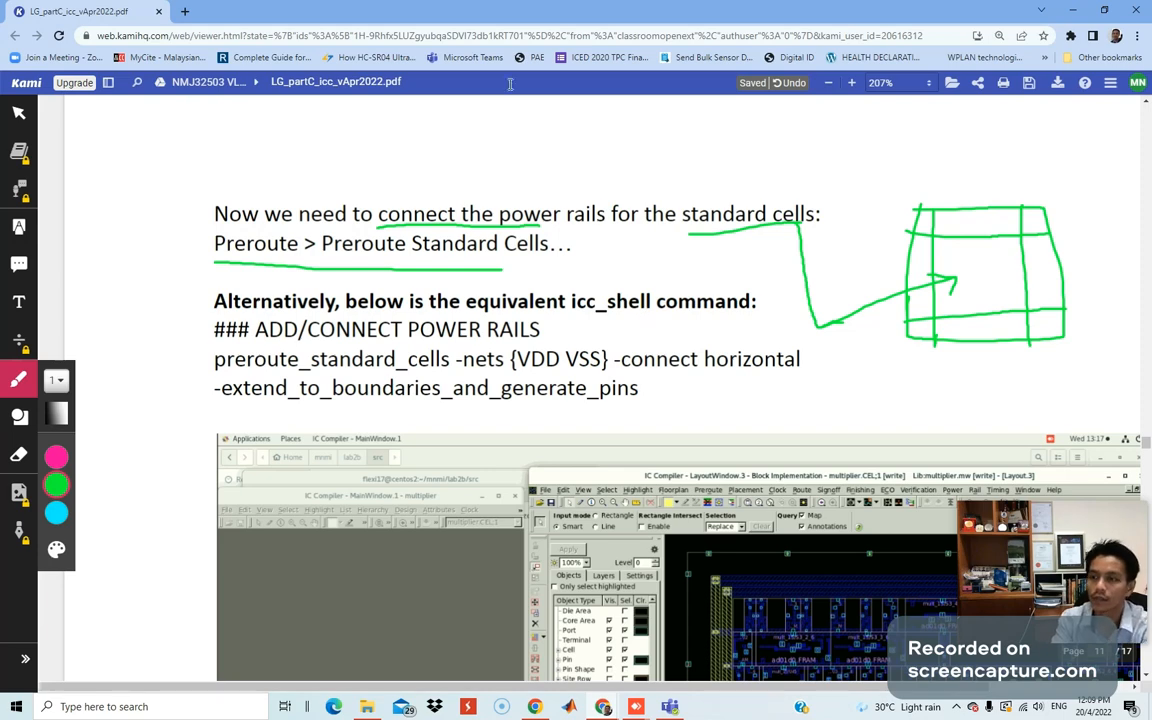
pyautogui.moveTo(459, 12); pyautogui.dragTo(0, 80)
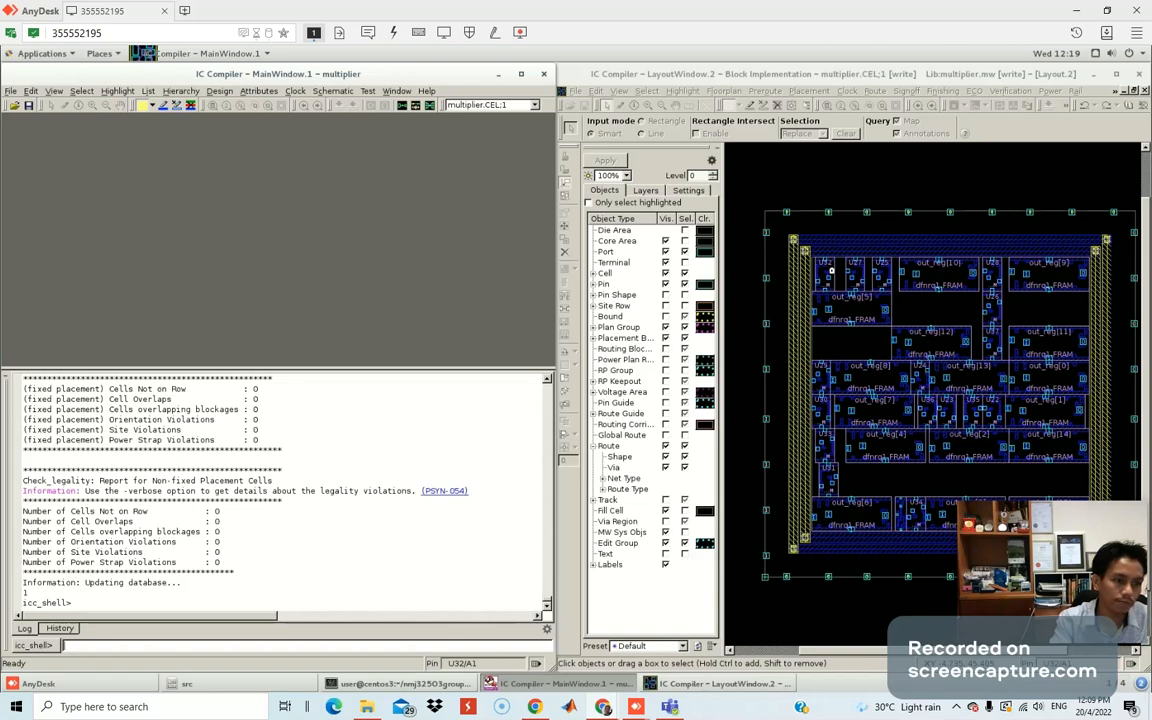
# Paste and run the '### ADD/CONNECT POWER RAILS' line and the preroute_standard_cells command.
pyautogui.rightClick(93, 646)
pyautogui.click(124, 607)
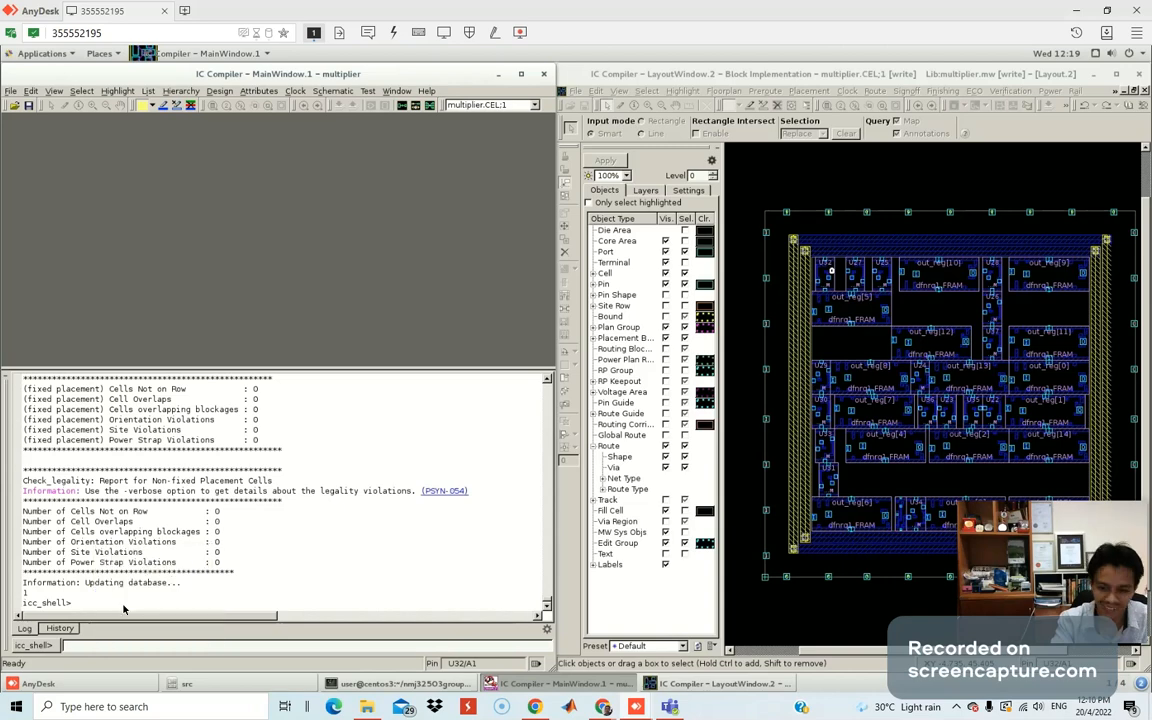
pyautogui.press('Return')
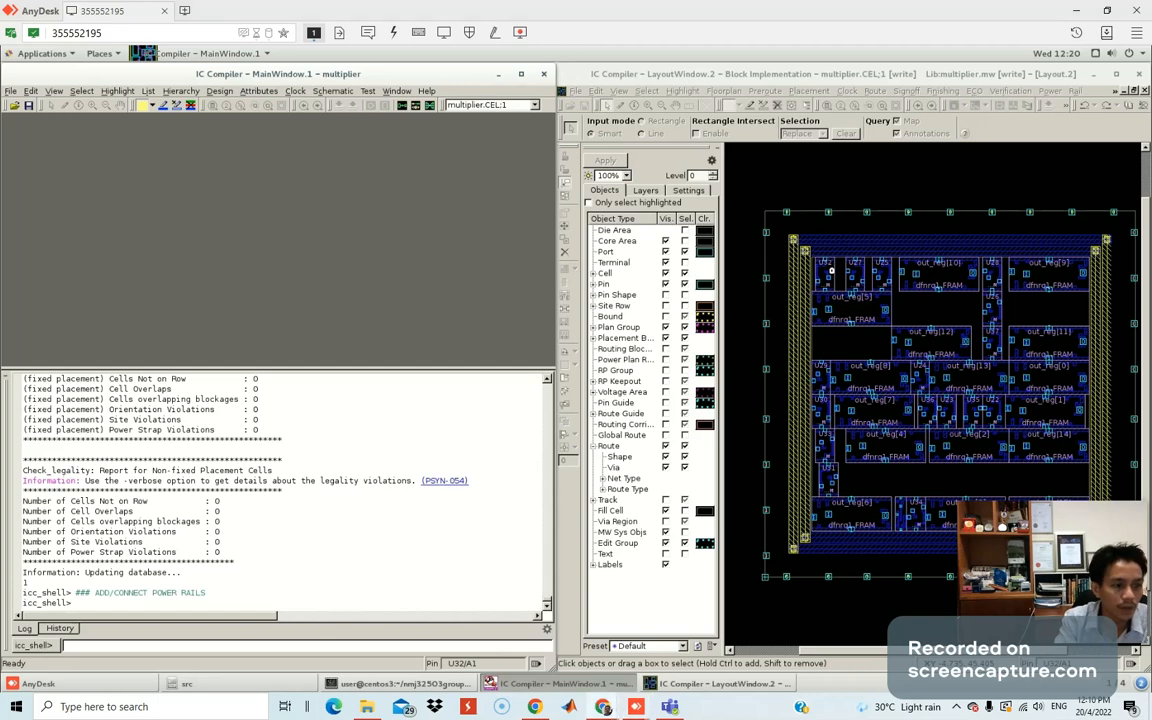
pyautogui.middleClick(116, 646)
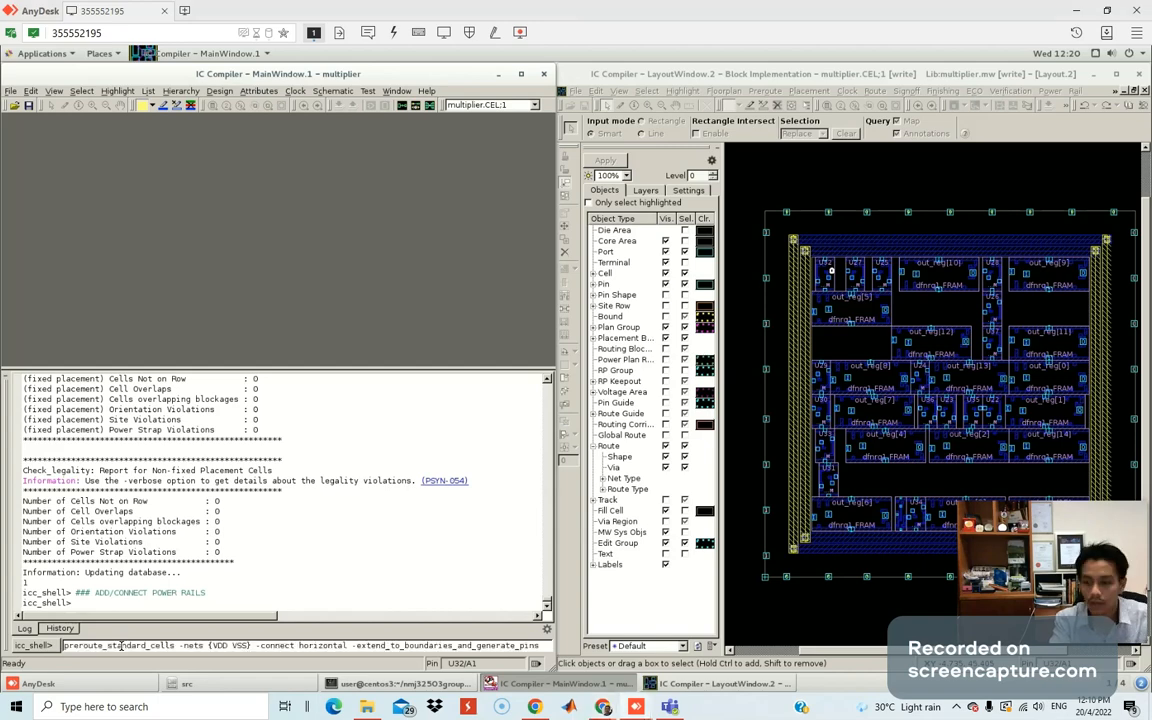
pyautogui.press('Return')
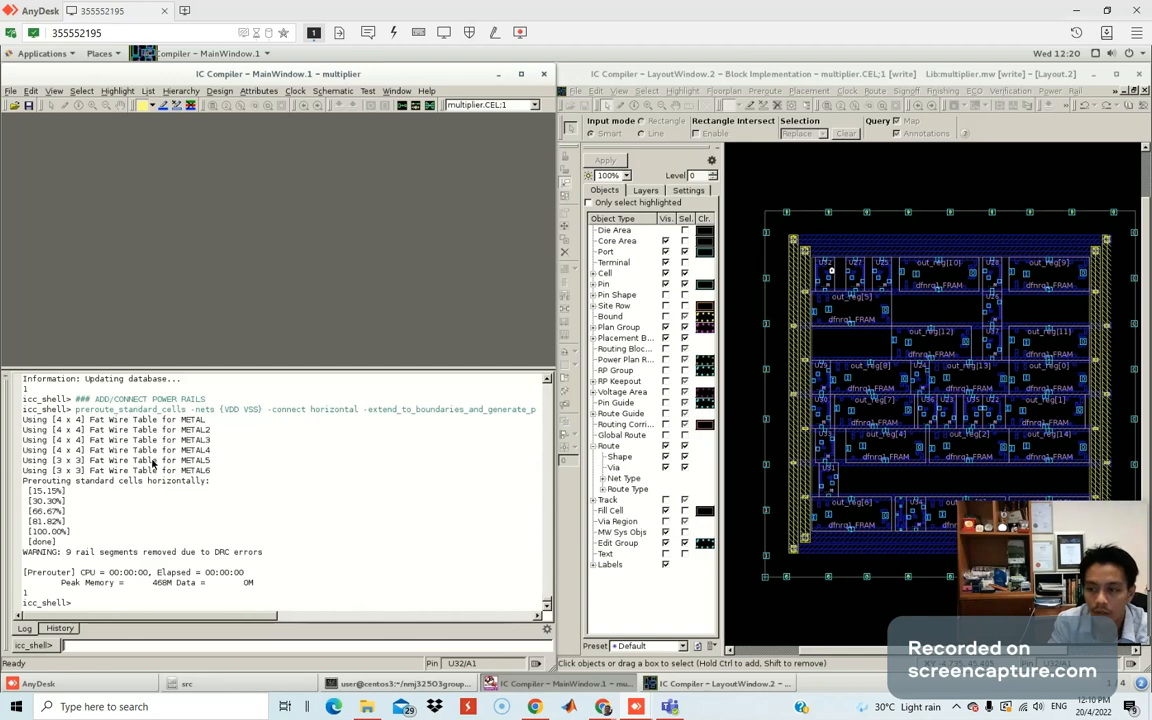
# Move the IC Compiler window aside and bring the Kami guide back full-screen.
pyautogui.moveTo(1073, 545)
pyautogui.moveTo(1073, 545); pyautogui.dragTo(138, 190)
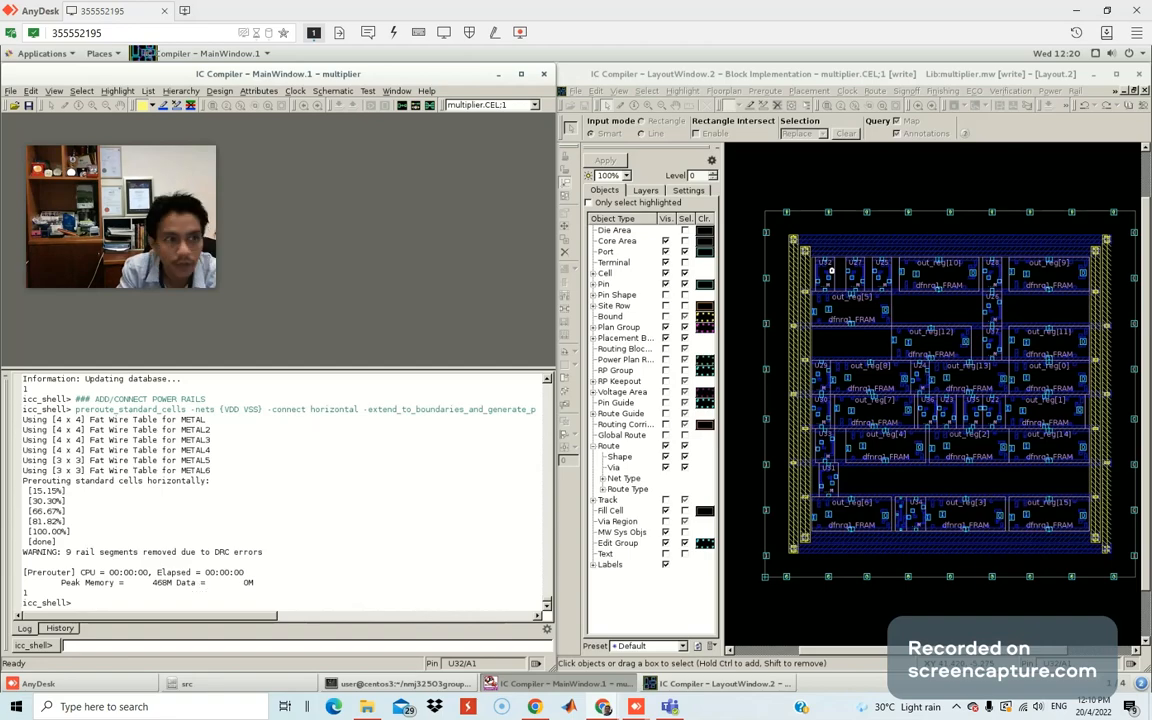
pyautogui.moveTo(0, 58); pyautogui.dragTo(489, 69)
pyautogui.doubleClick(489, 69)
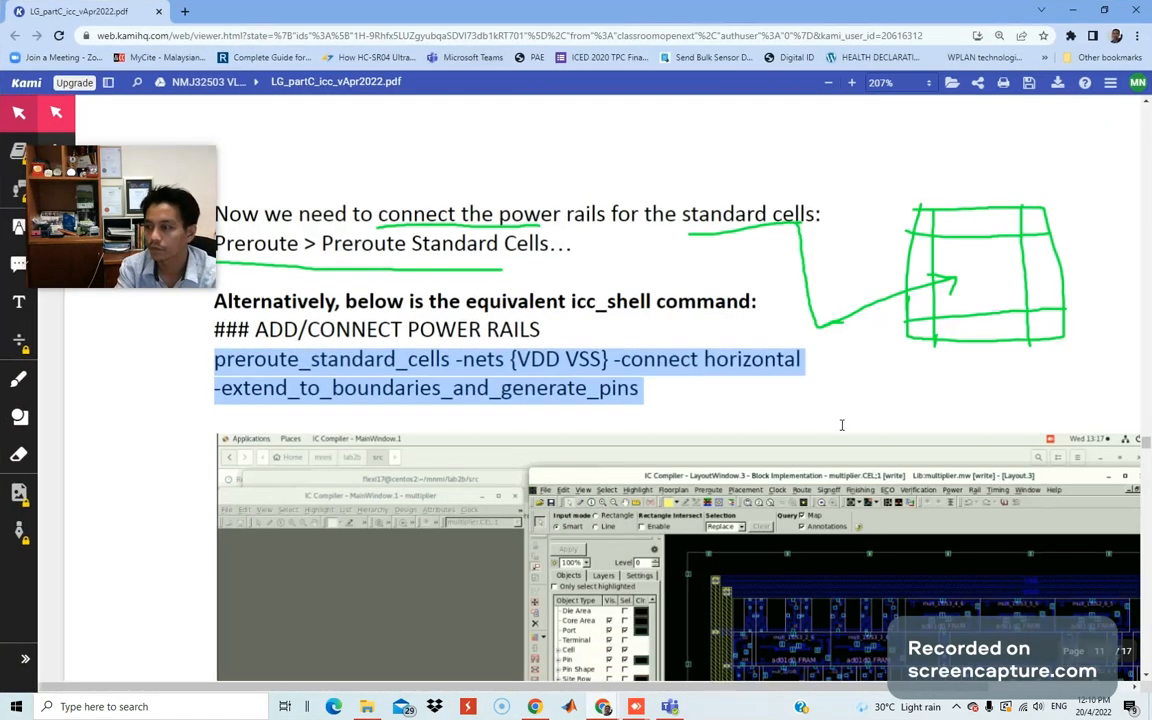
# Scroll the Kami guide past Fig. 17 to the clock_opt, report_clock_tree and report_timing commands.
pyautogui.scroll(-10, 841, 427)
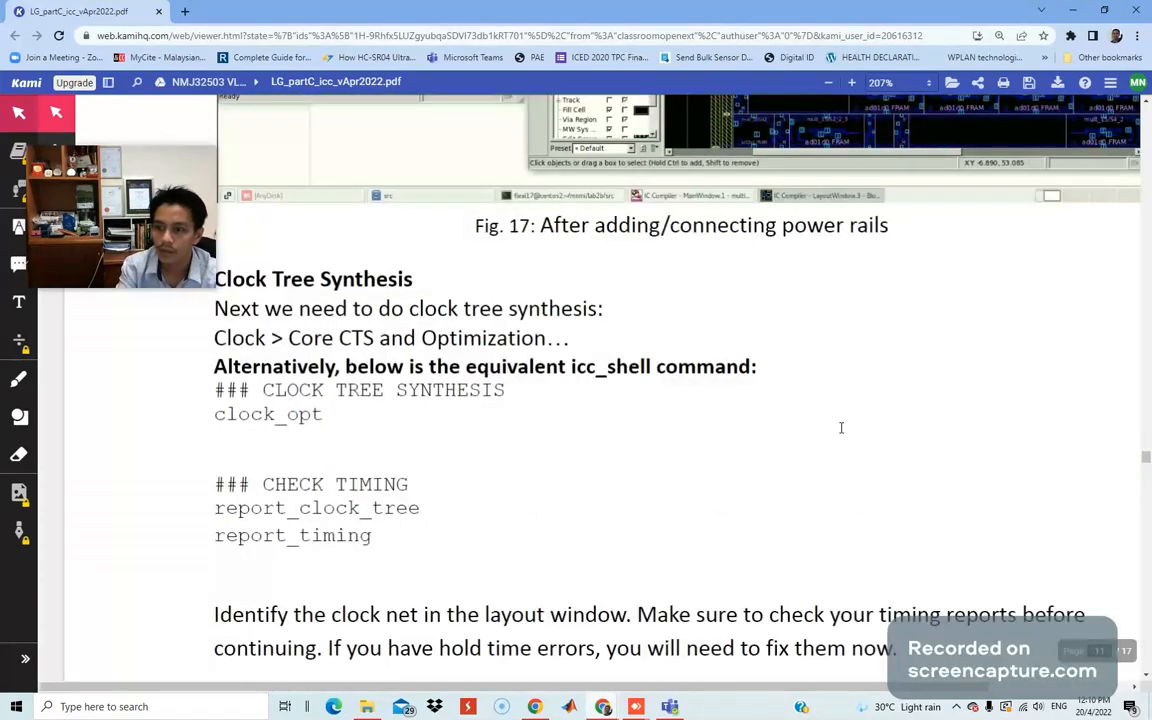
pyautogui.moveTo(176, 175)
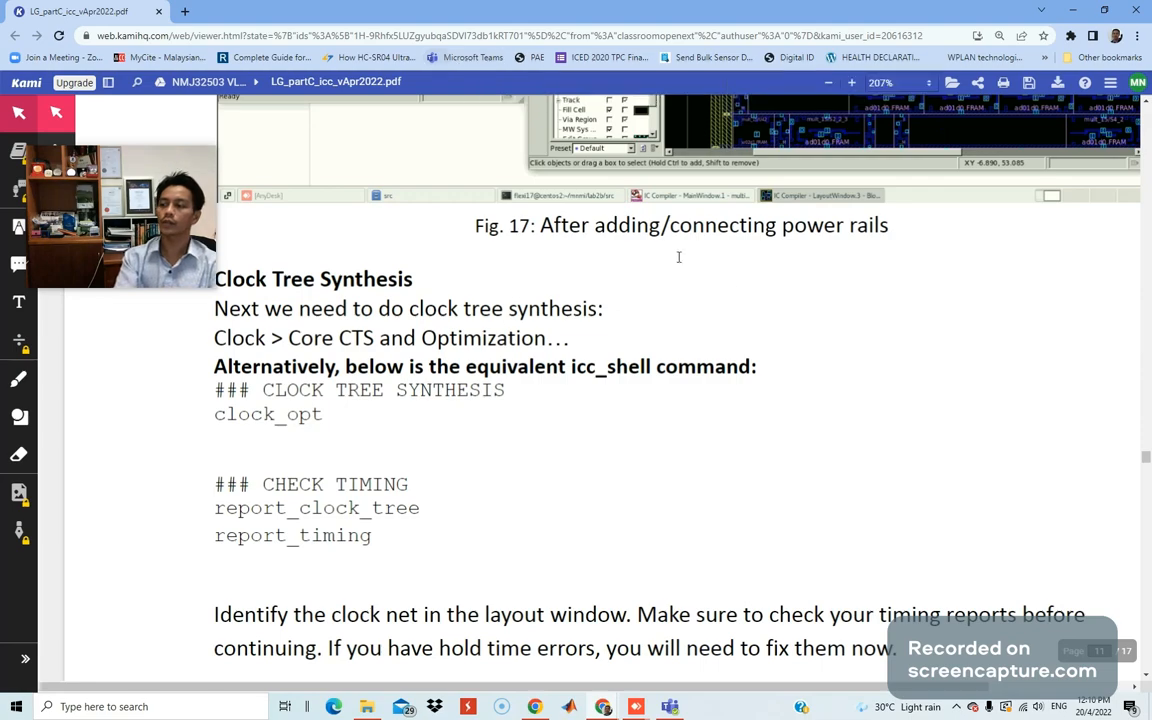
pyautogui.scroll(5, 933, 360)
pyautogui.scroll(-3, 936, 364)
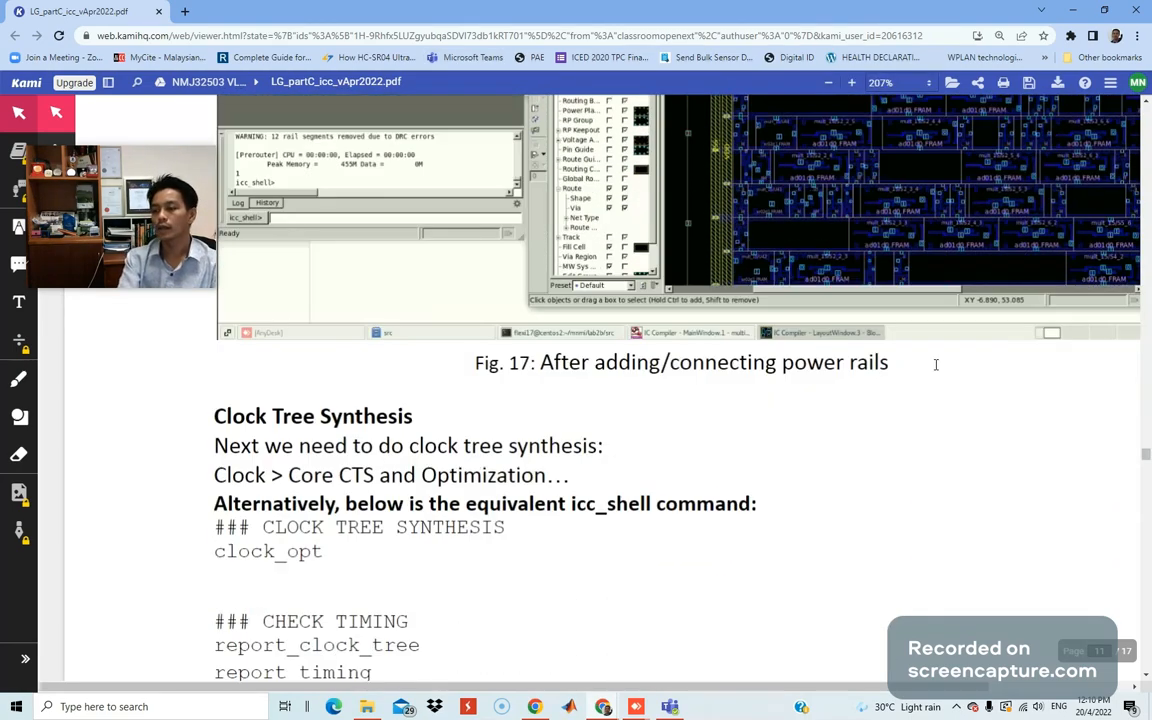
pyautogui.scroll(-2, 936, 364)
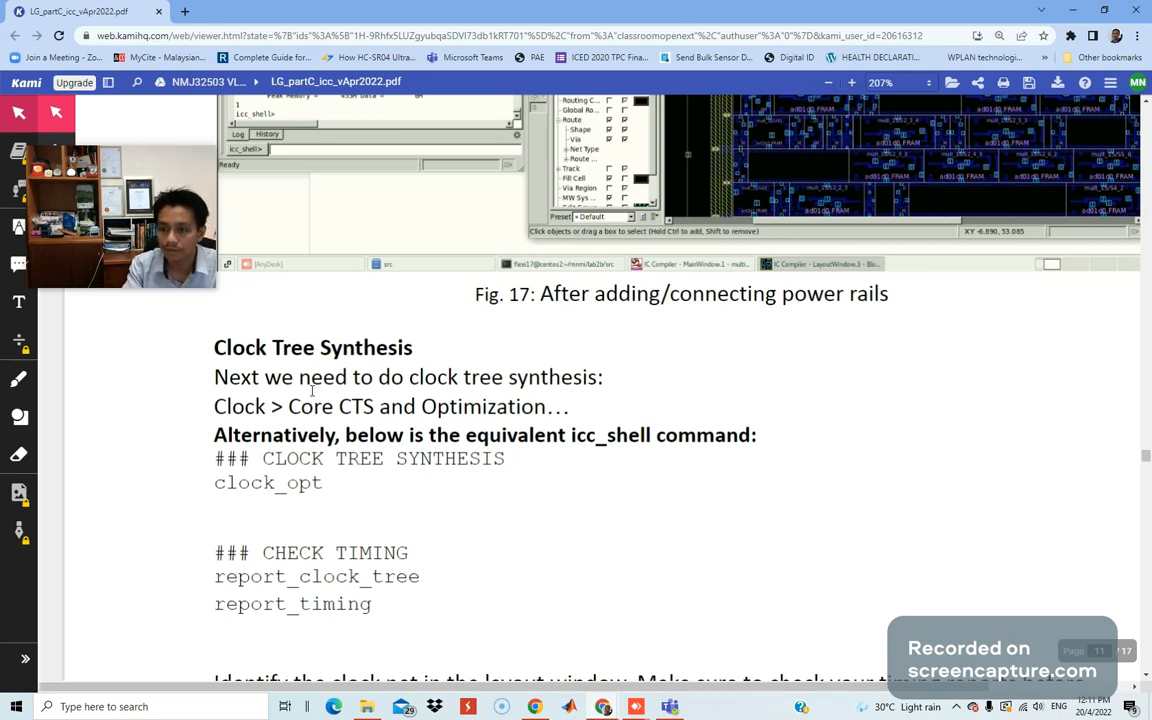
pyautogui.scroll(-1, 306, 393)
pyautogui.scroll(1, 306, 393)
# With the green pen, underline 'Clock > Core CTS and Optimization' and brace the clock_opt block.
pyautogui.click(18, 382)
pyautogui.click(54, 486)
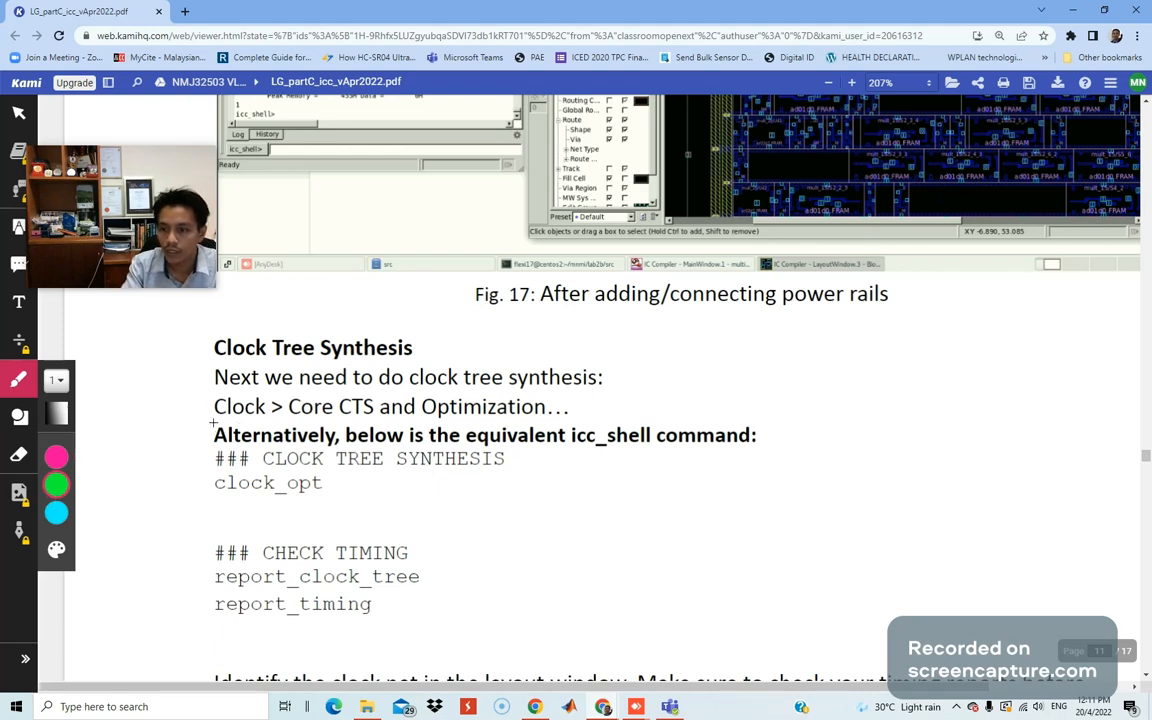
pyautogui.moveTo(211, 422); pyautogui.dragTo(266, 419)
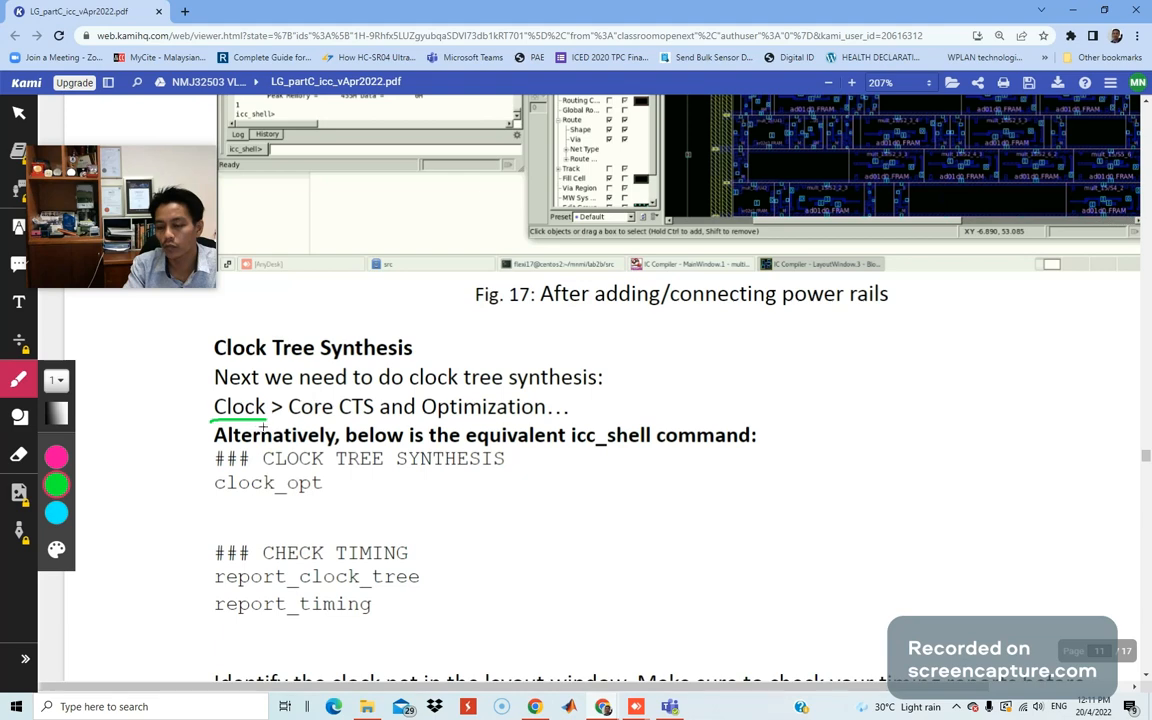
pyautogui.moveTo(307, 423); pyautogui.dragTo(563, 427)
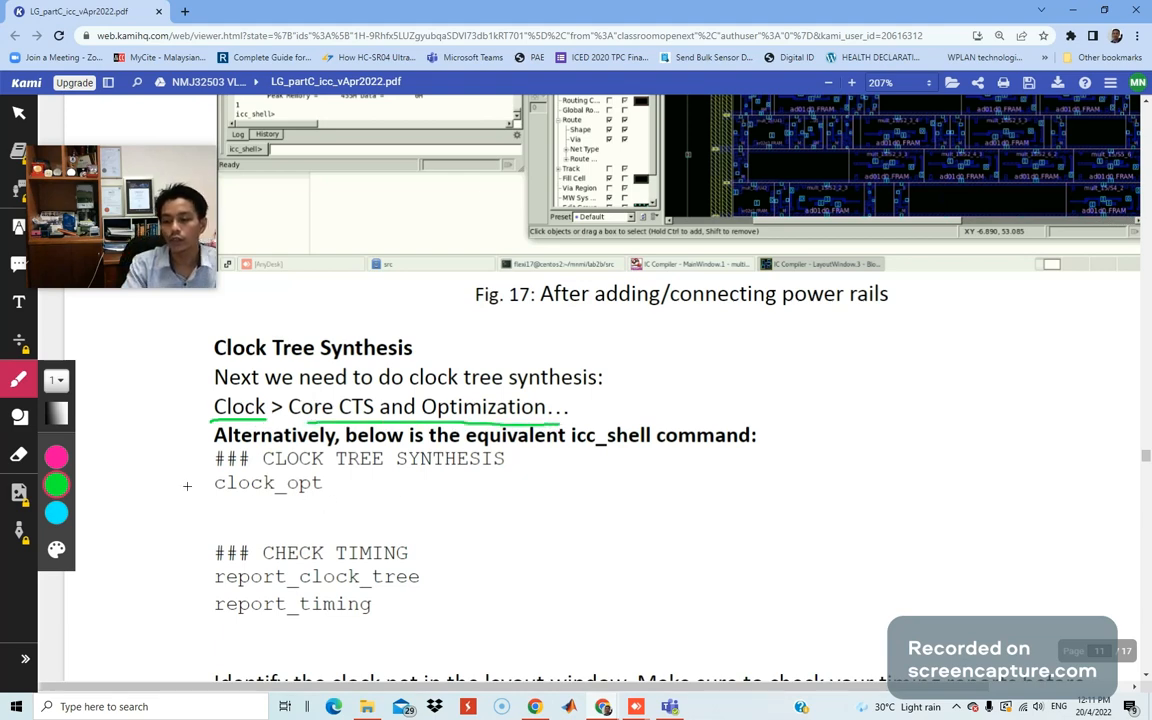
pyautogui.moveTo(185, 456); pyautogui.dragTo(191, 497)
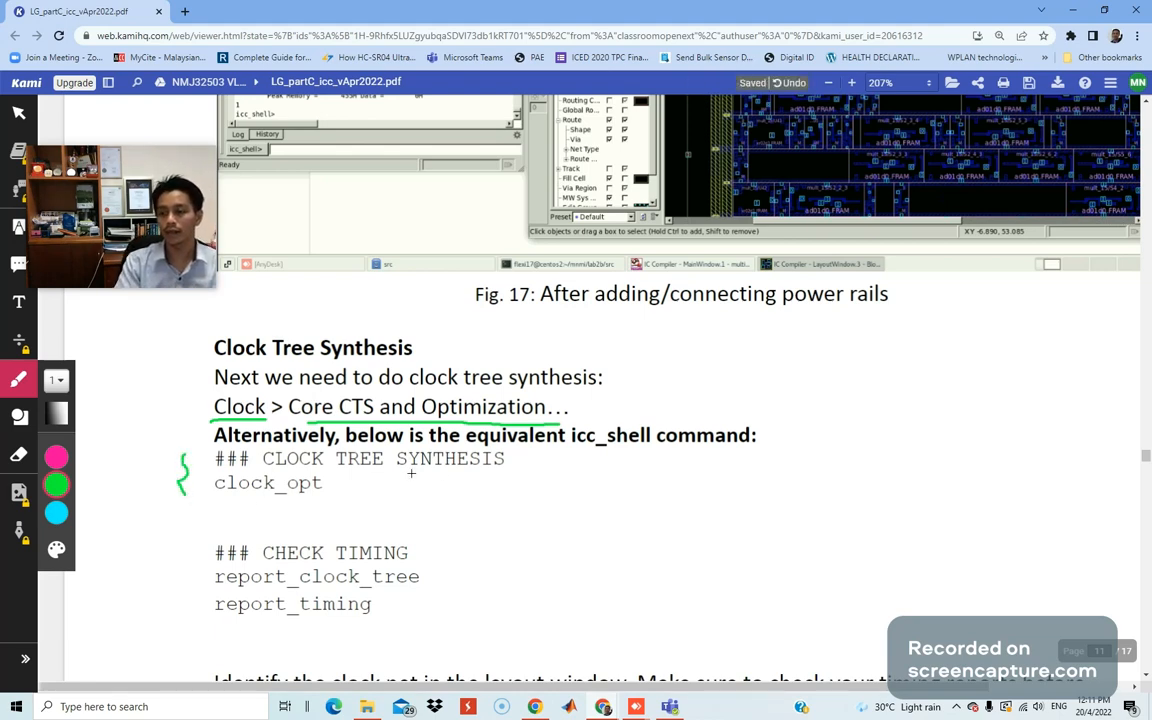
# Review the preceding pages, underline clock_opt in green, and return to IC Compiler.
pyautogui.scroll(8, 444, 473)
pyautogui.scroll(10, 444, 473)
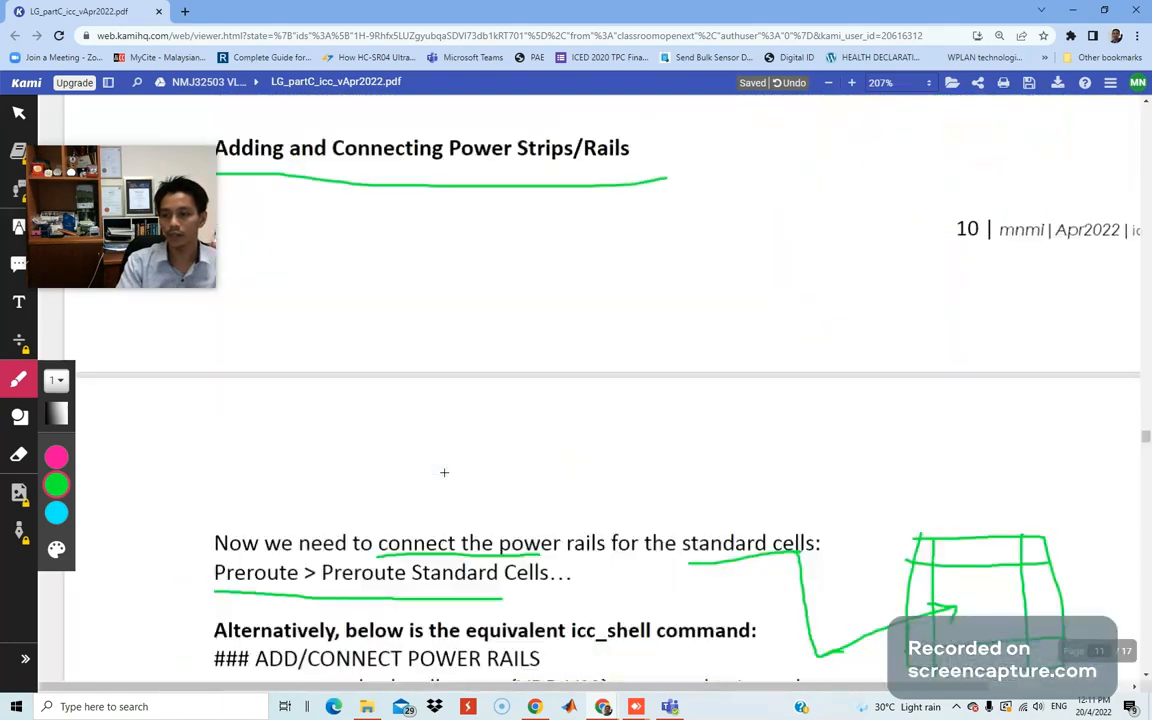
pyautogui.scroll(10, 444, 475)
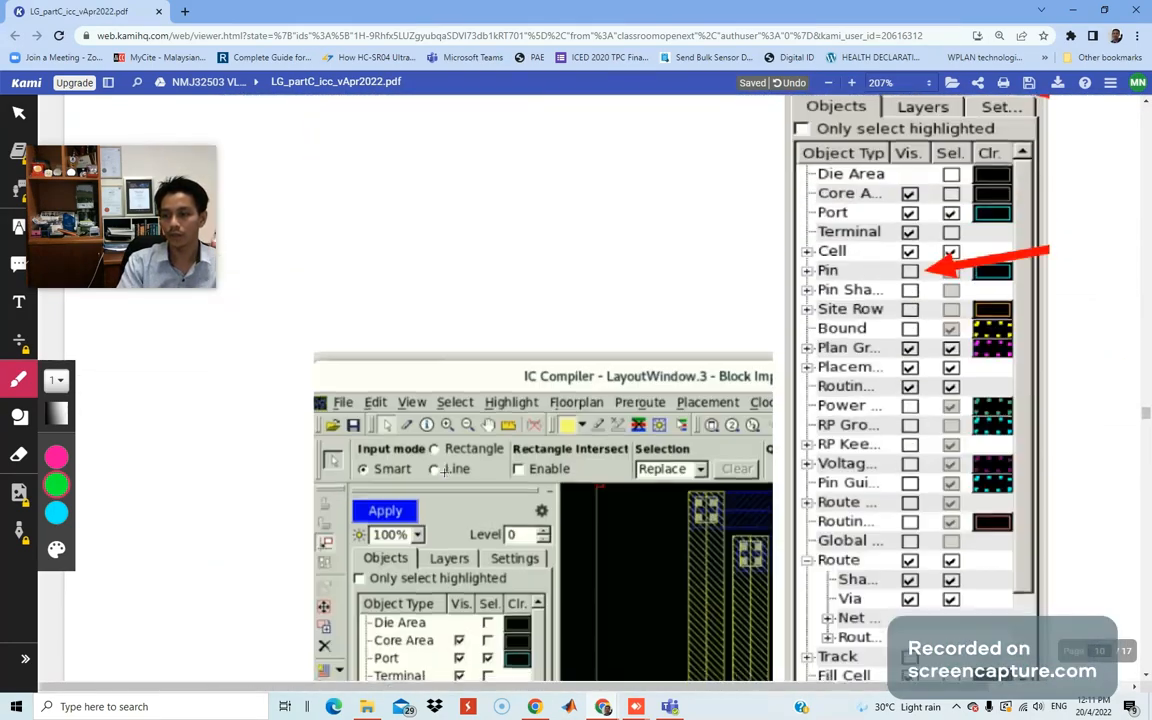
pyautogui.scroll(4, 444, 473)
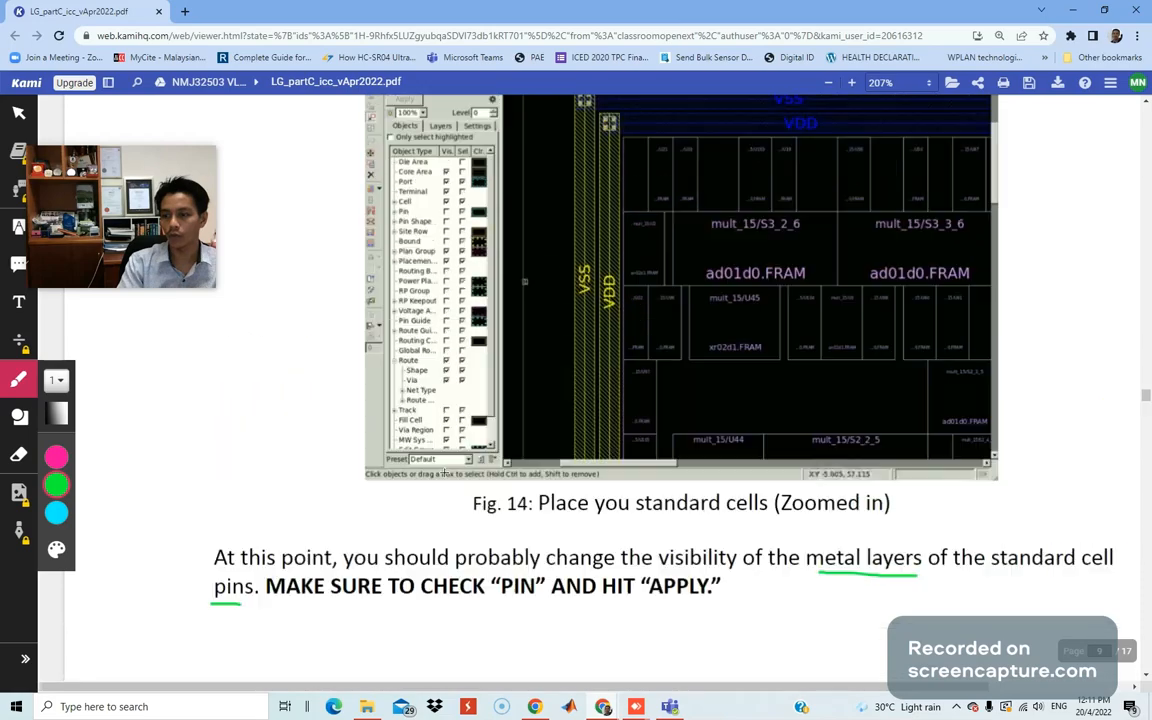
pyautogui.scroll(10, 734, 420)
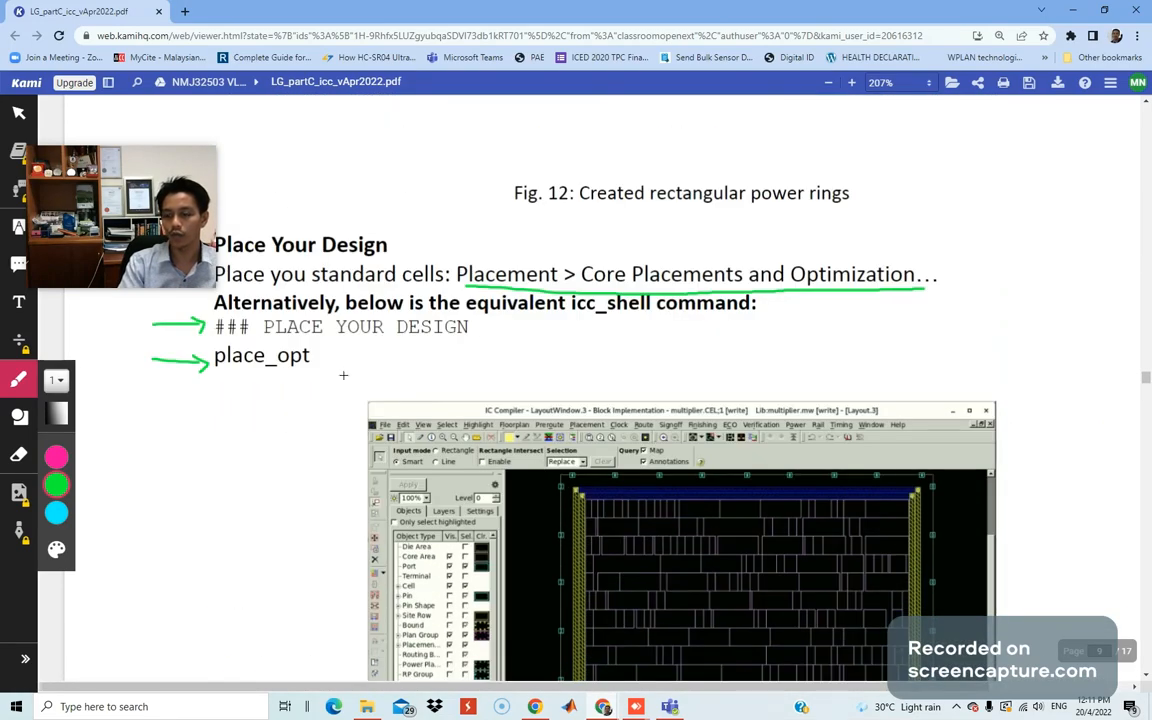
pyautogui.scroll(-20, 330, 378)
pyautogui.scroll(-20, 338, 381)
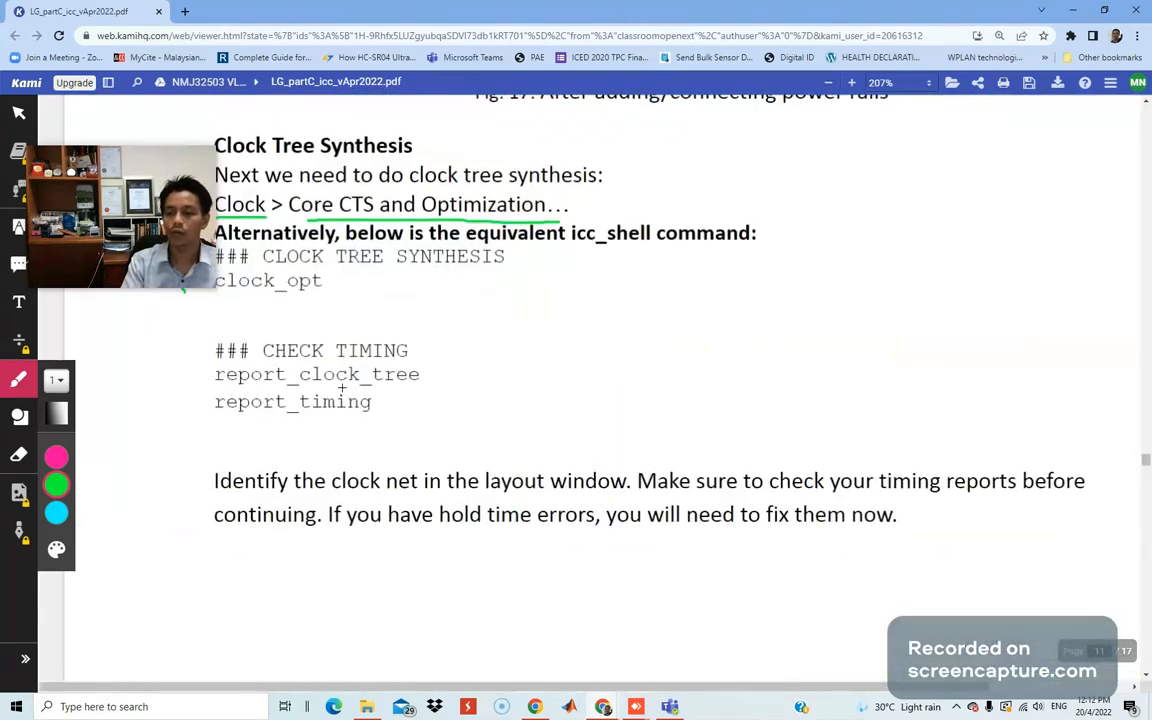
pyautogui.scroll(3, 341, 387)
pyautogui.moveTo(230, 437); pyautogui.dragTo(309, 436)
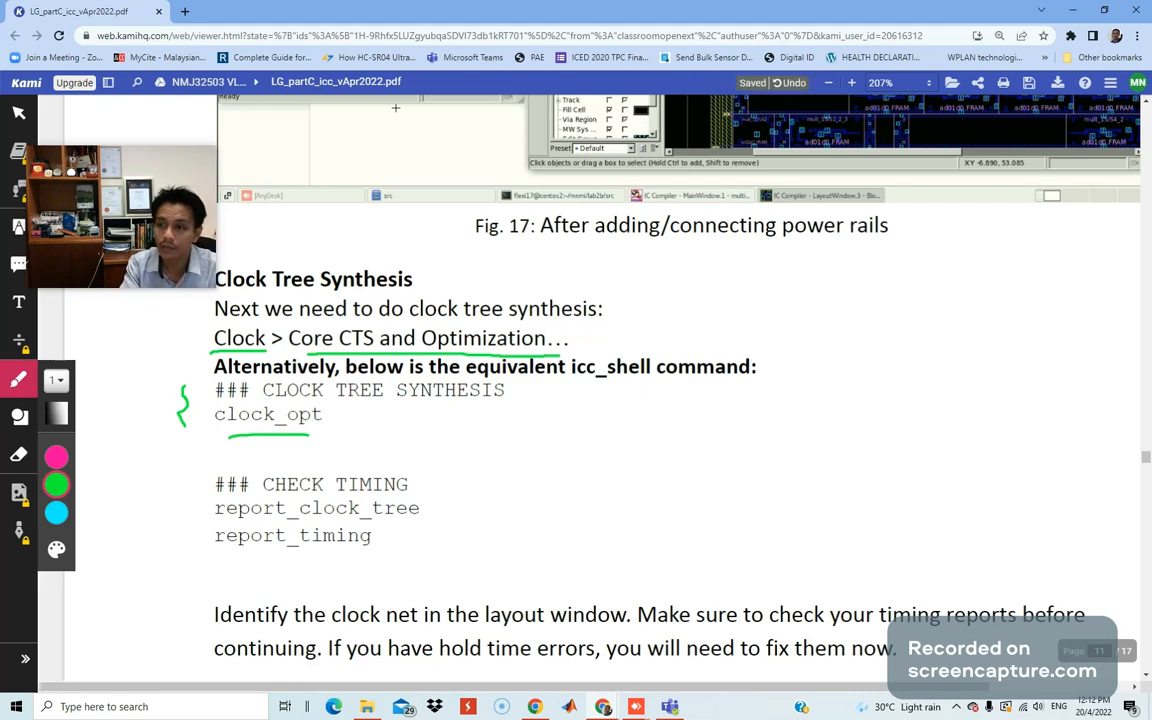
pyautogui.hotkey('alt', 'Tab')
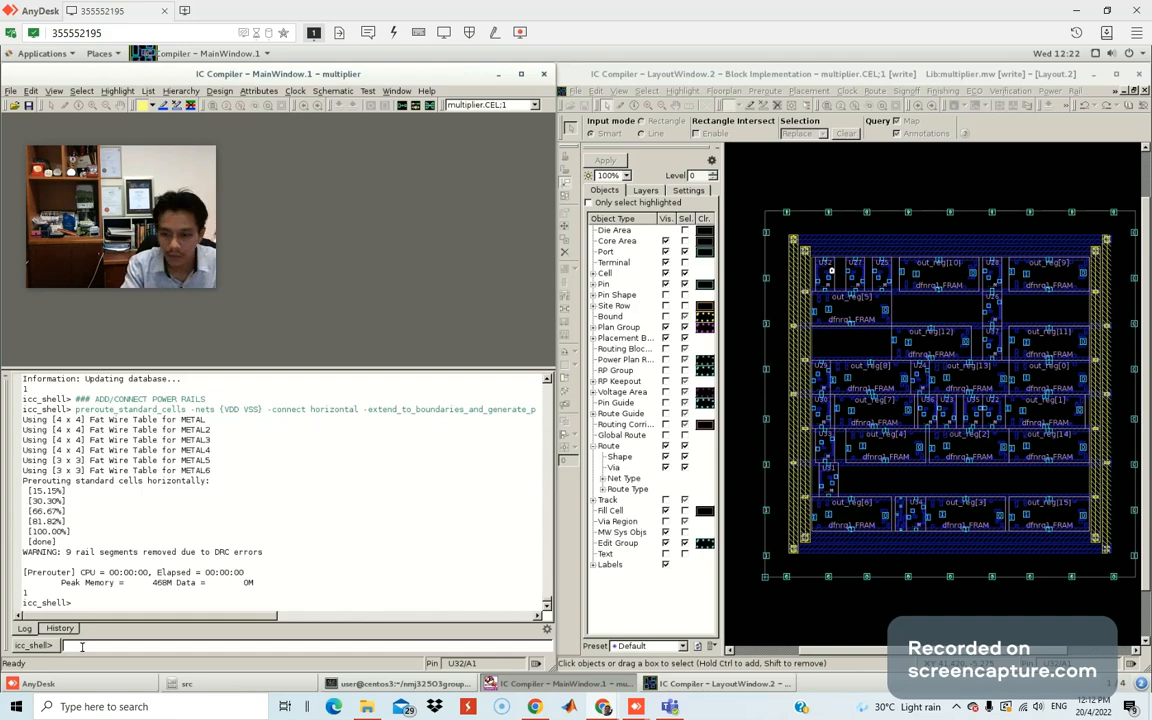
# Enter the '### CLOCK TREE SYNTHESIS' comment and run clock_opt, finishing with WNS/TNS 0.00.
pyautogui.write('### CLOCK TREE SYNTHESIS')
pyautogui.press('Return')
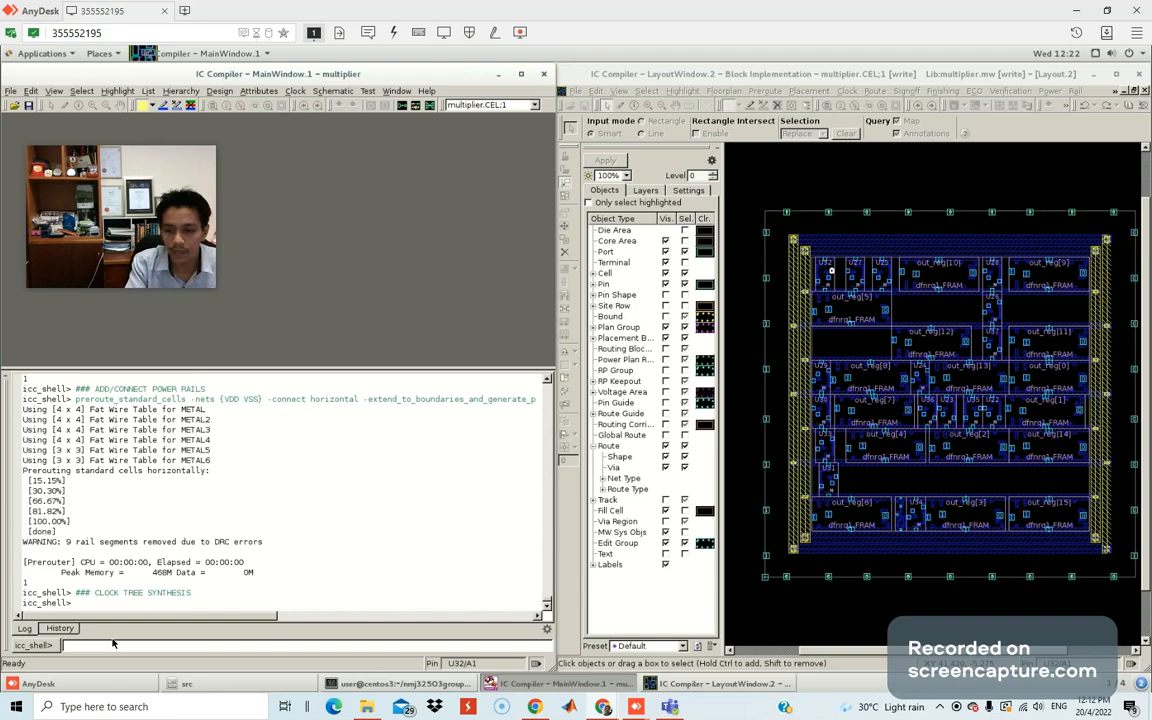
pyautogui.write('clock_opt')
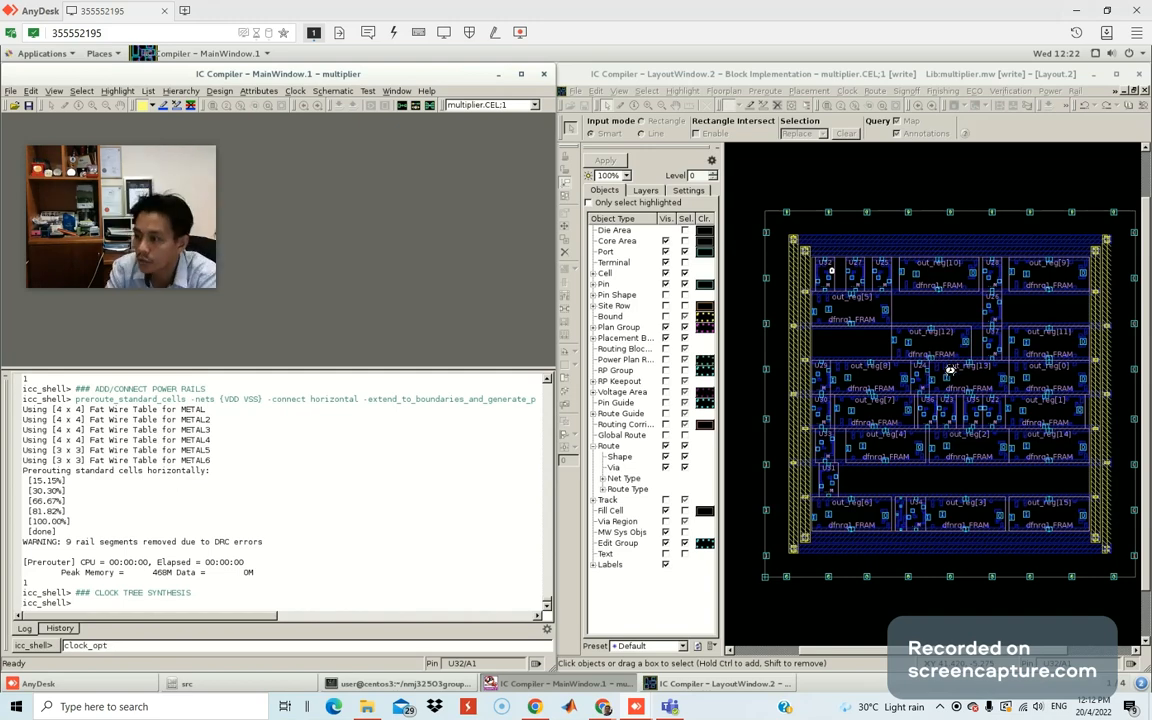
pyautogui.press('Return')
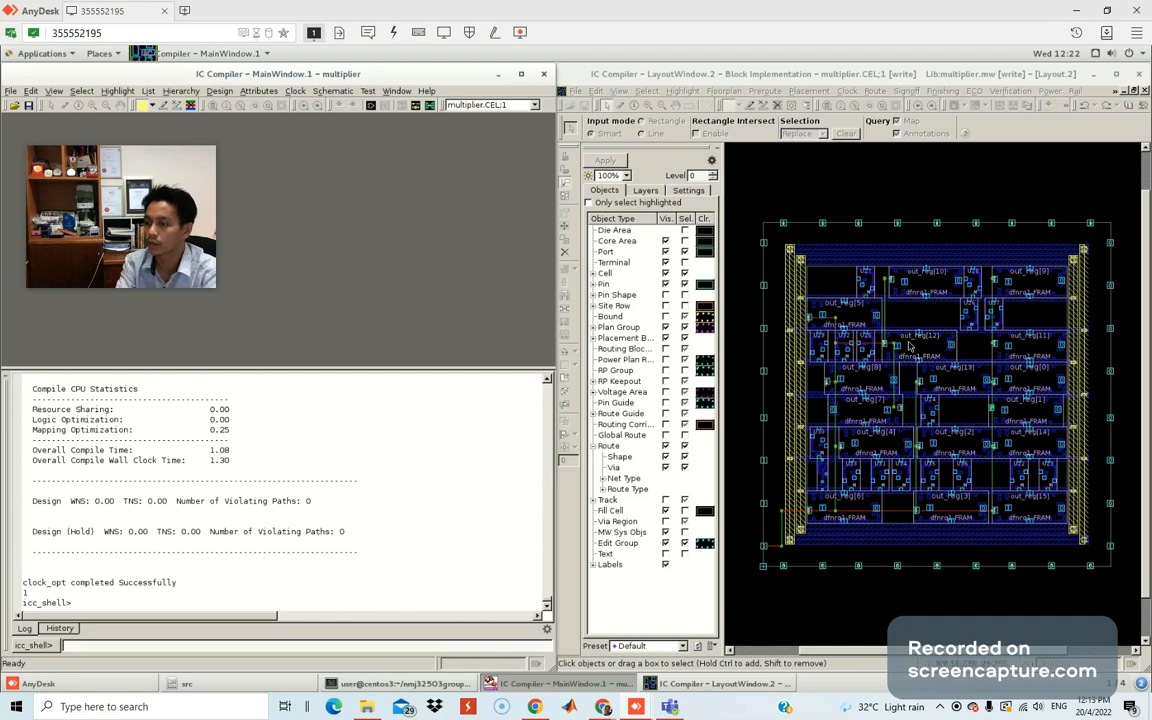
# Maximize the layout window and zoom around the clk pins to inspect the synthesized clock tree.
pyautogui.click(842, 77)
pyautogui.doubleClick(842, 77)
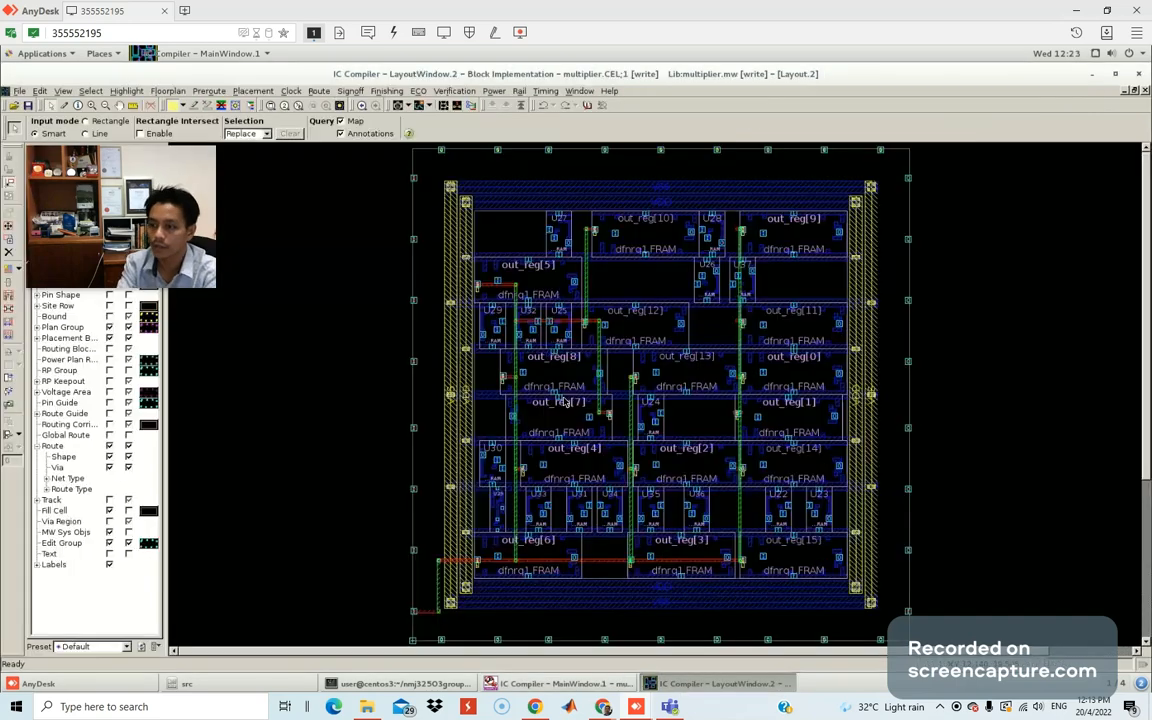
pyautogui.moveTo(565, 403)
pyautogui.scroll(2, 565, 403)
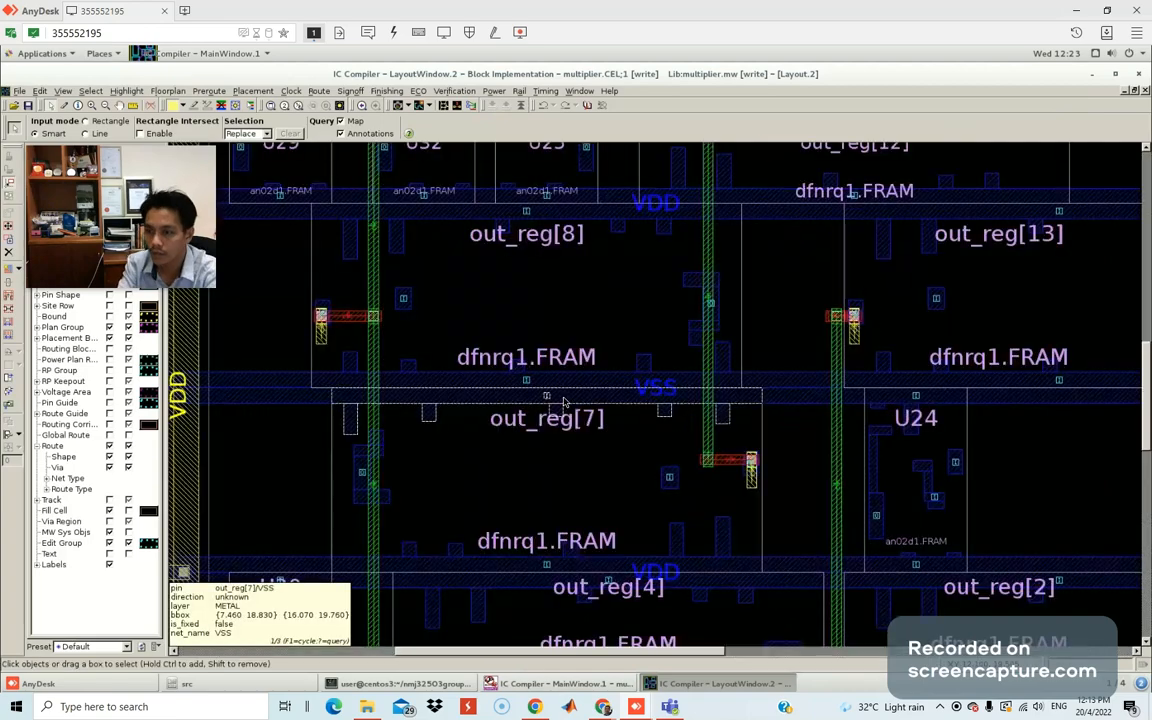
pyautogui.scroll(-2, 565, 403)
pyautogui.scroll(1, 565, 403)
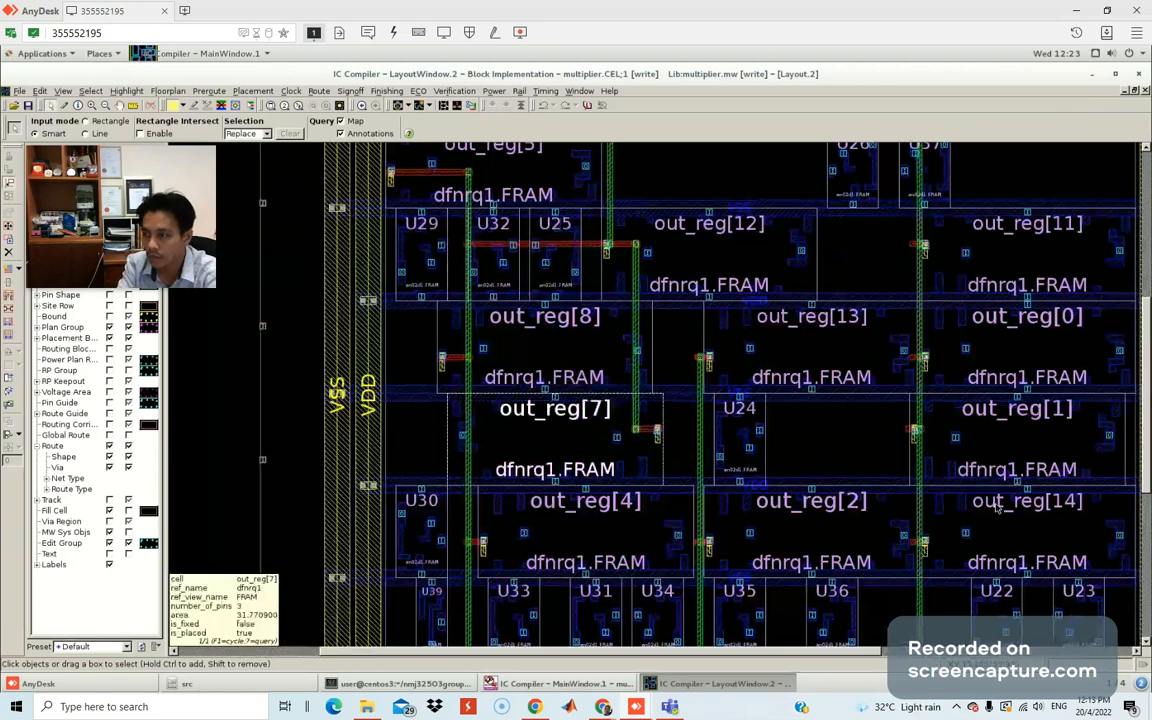
pyautogui.moveTo(1145, 400); pyautogui.dragTo(1148, 467)
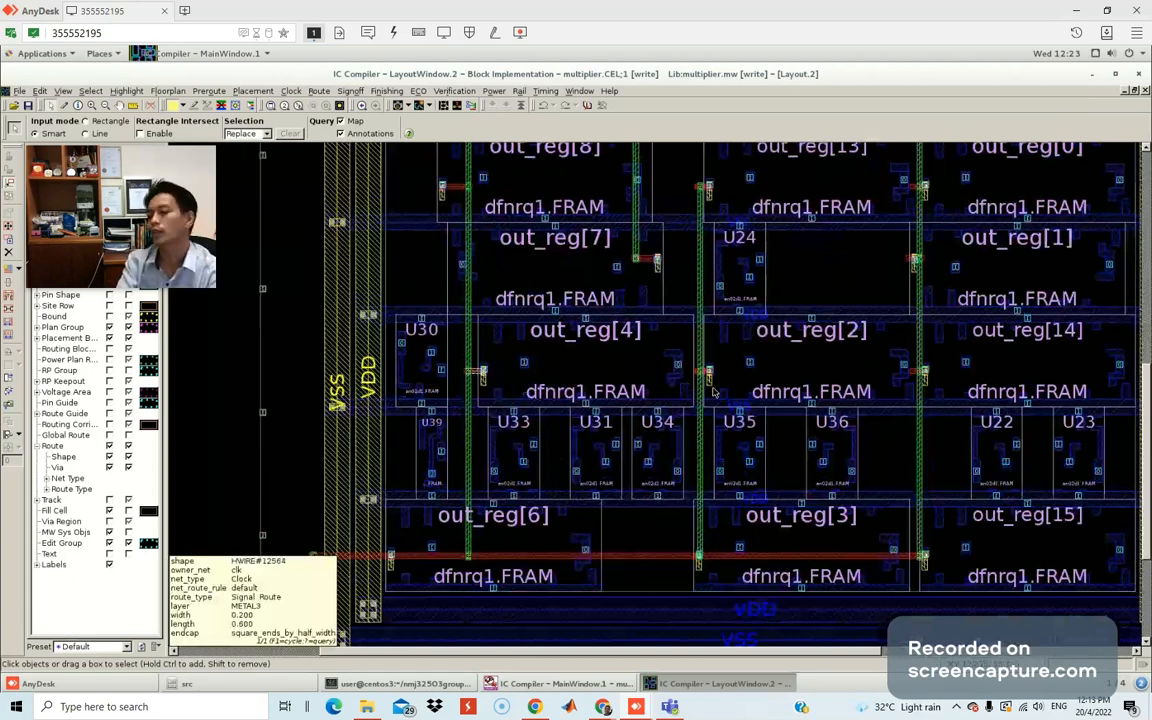
pyautogui.scroll(-5, 714, 392)
pyautogui.scroll(3, 714, 396)
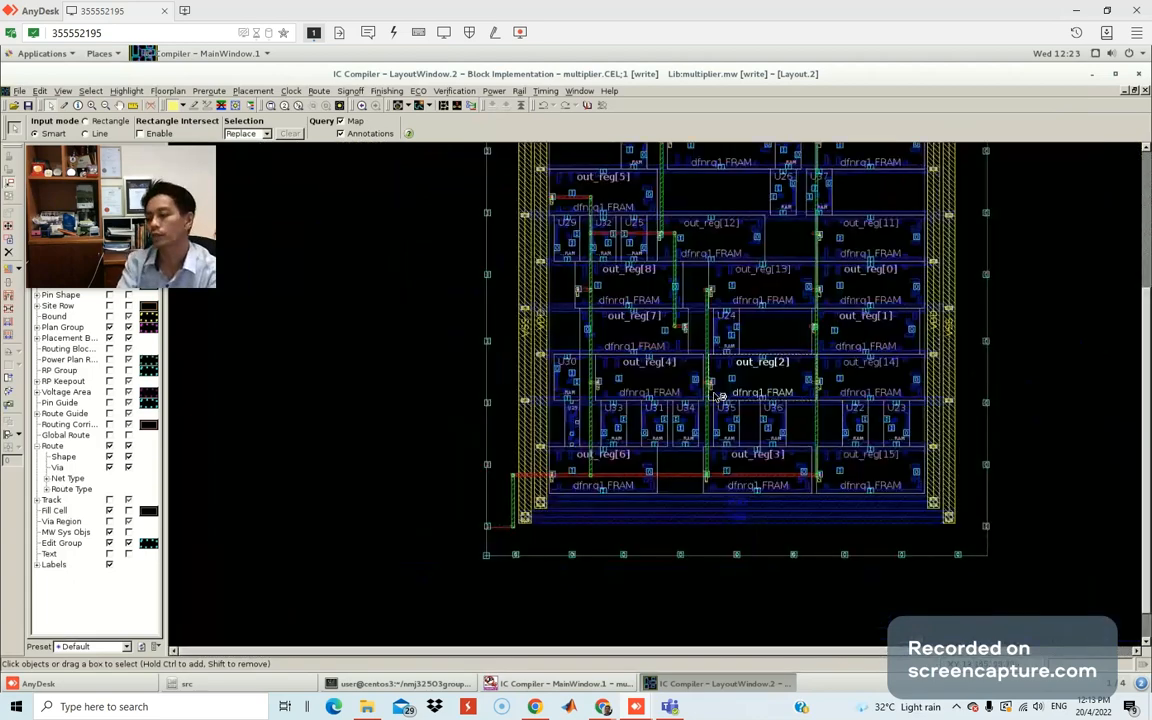
pyautogui.scroll(4, 716, 395)
pyautogui.scroll(1, 690, 300)
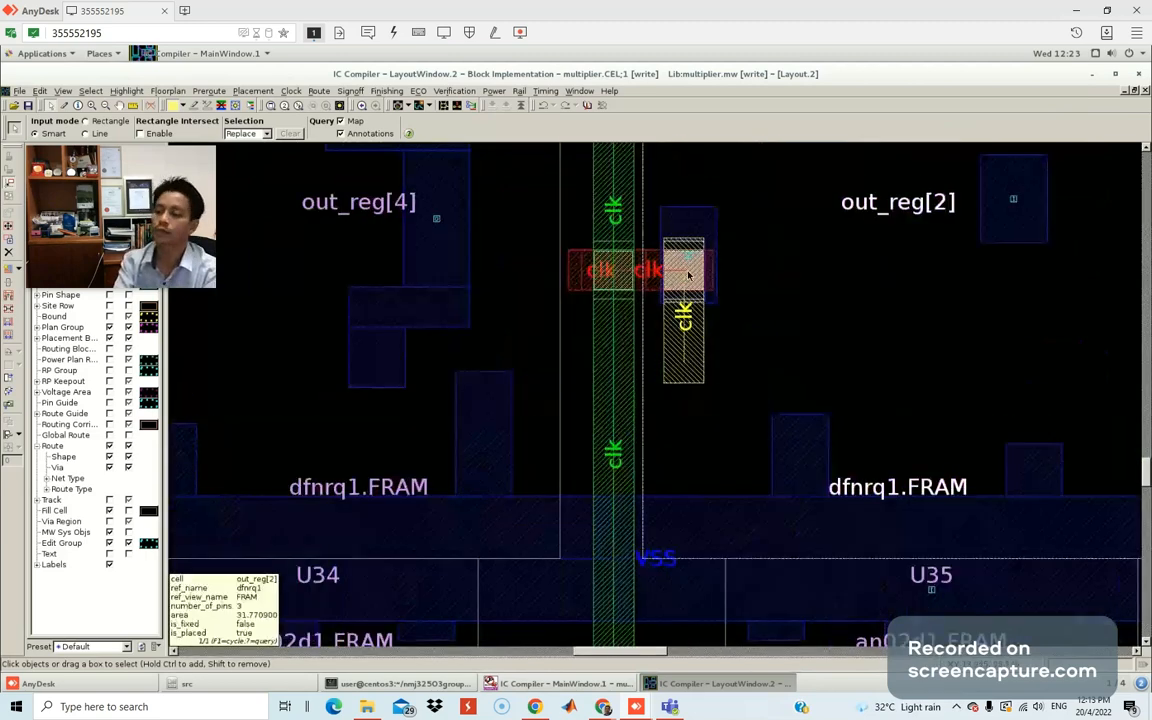
pyautogui.scroll(1, 714, 318)
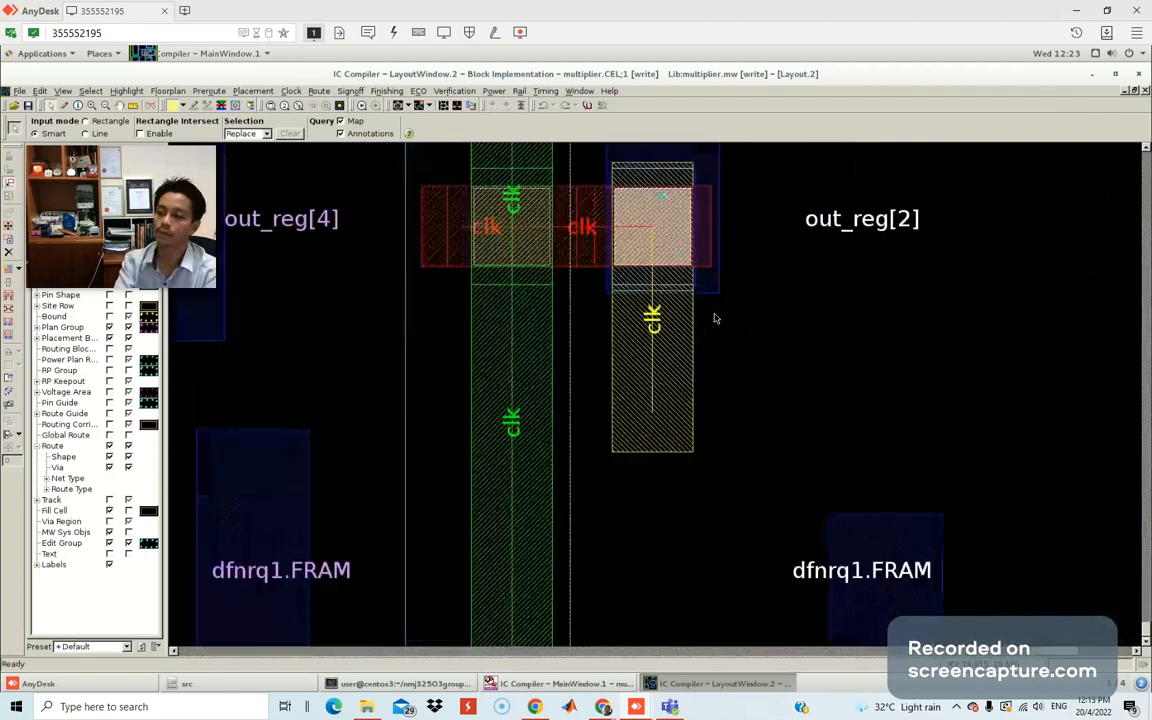
pyautogui.scroll(1, 714, 318)
pyautogui.scroll(-3, 741, 332)
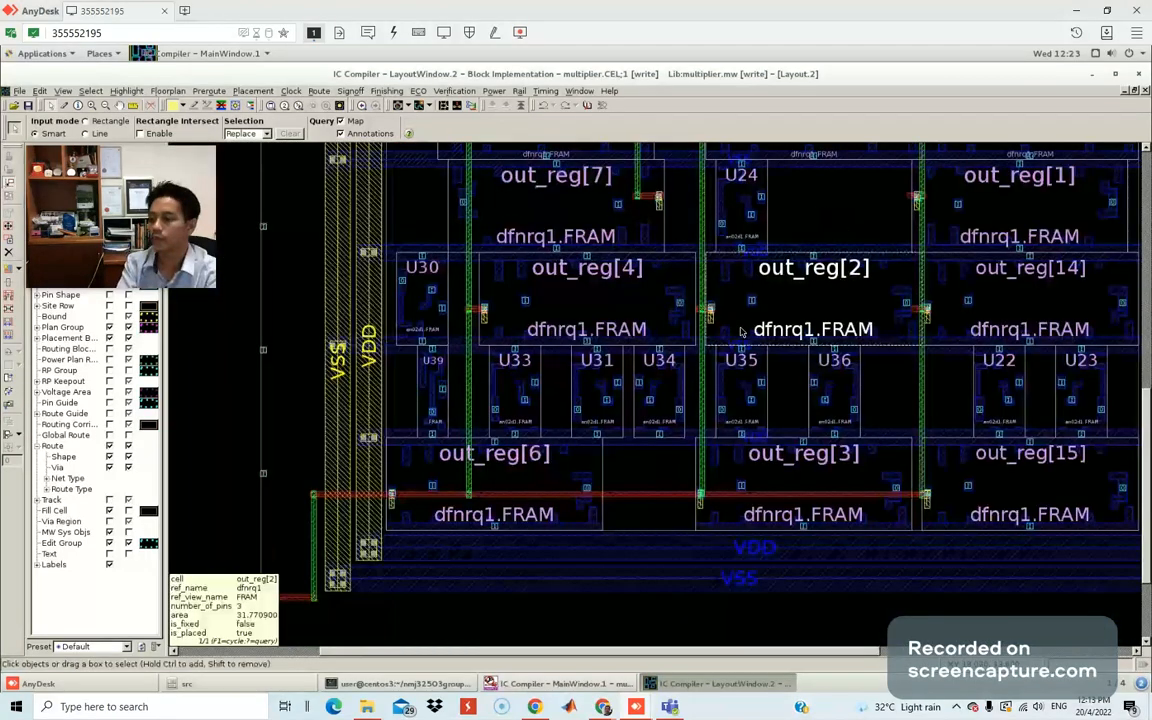
pyautogui.scroll(-4, 744, 301)
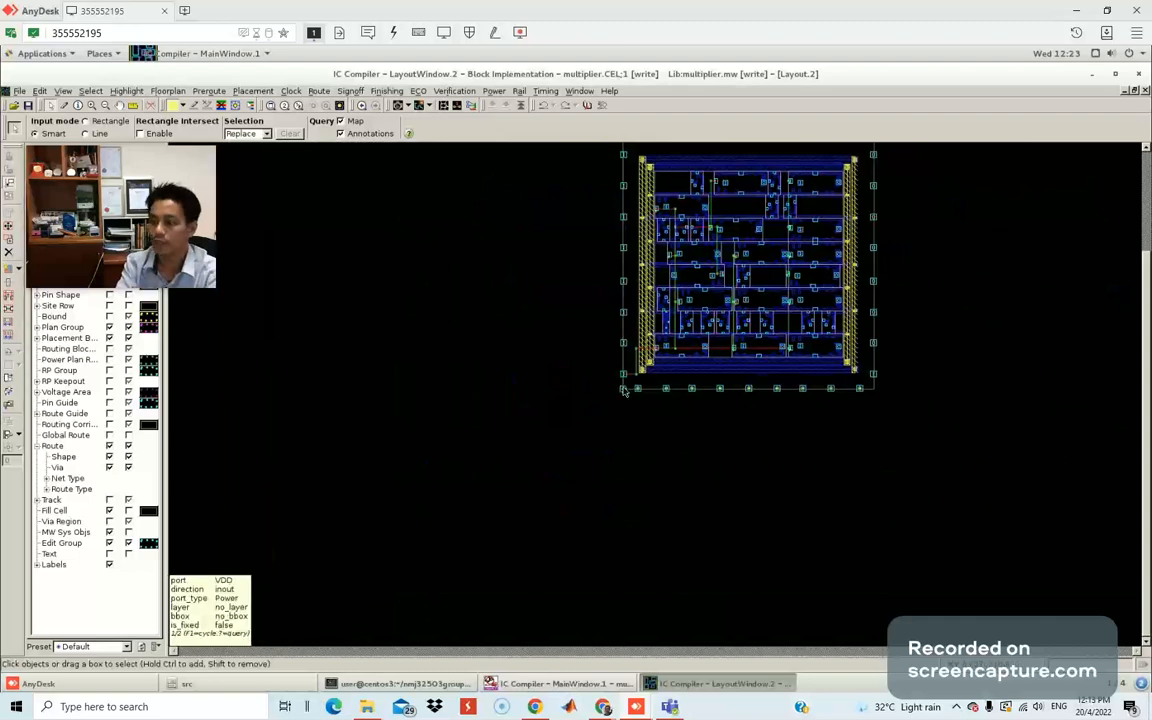
pyautogui.scroll(3, 622, 390)
pyautogui.scroll(3, 719, 247)
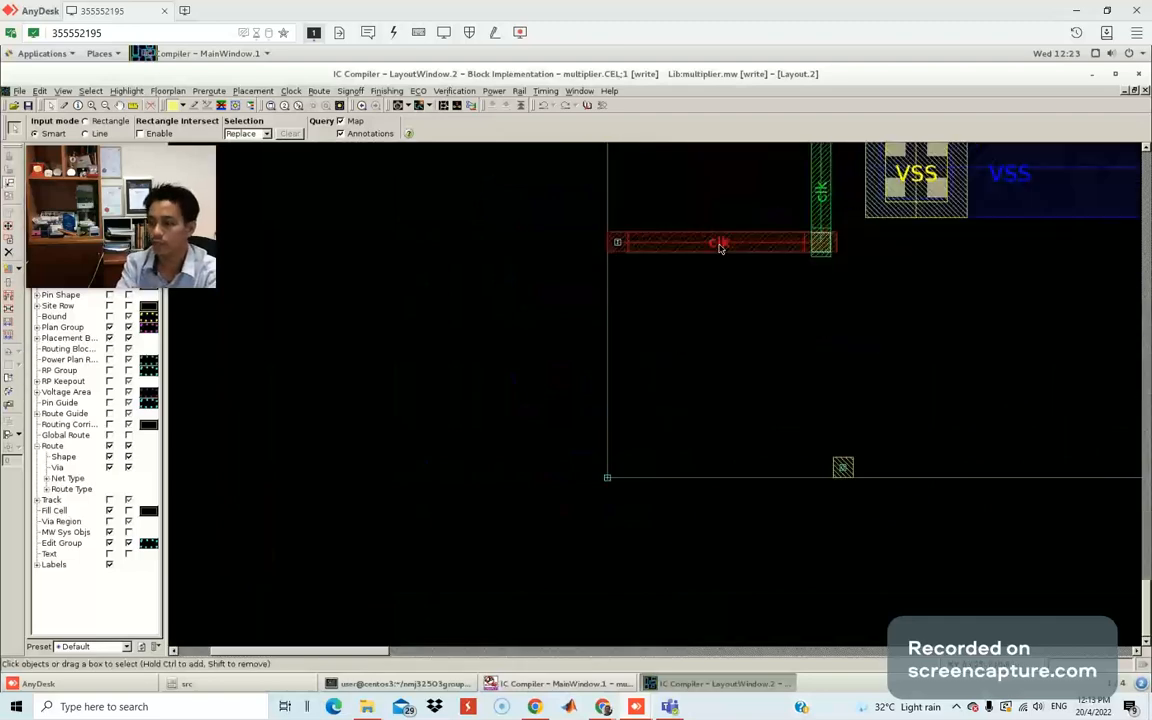
pyautogui.scroll(-3, 835, 303)
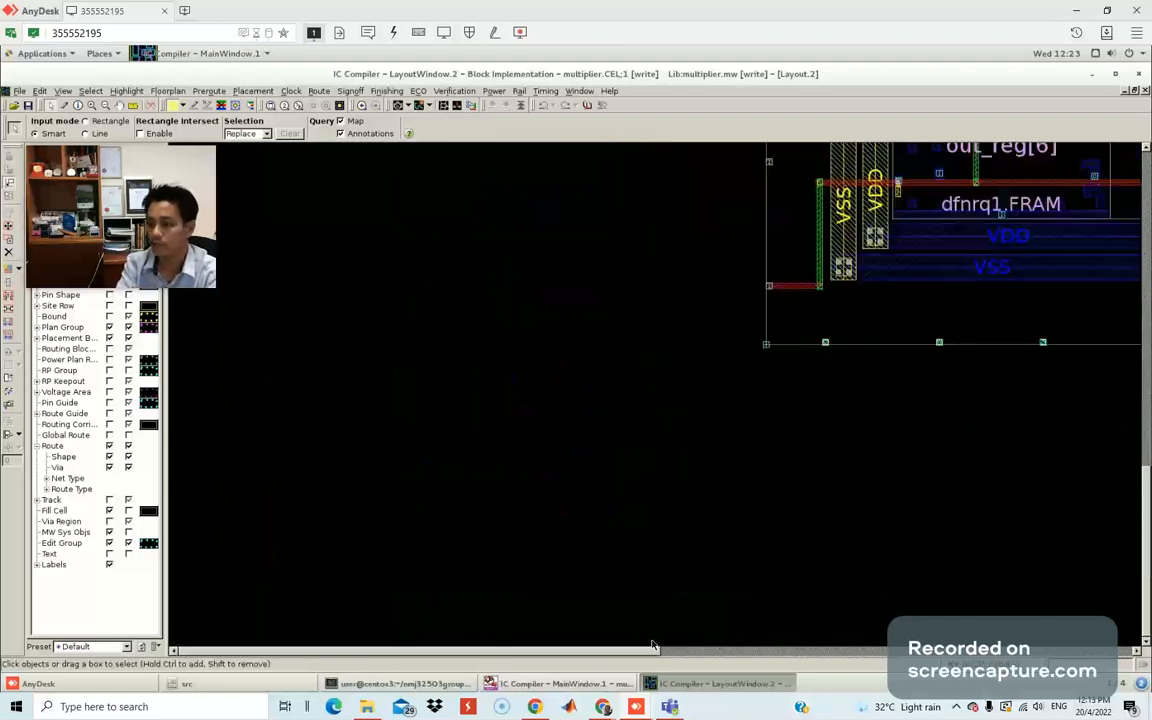
pyautogui.moveTo(652, 645); pyautogui.dragTo(945, 650)
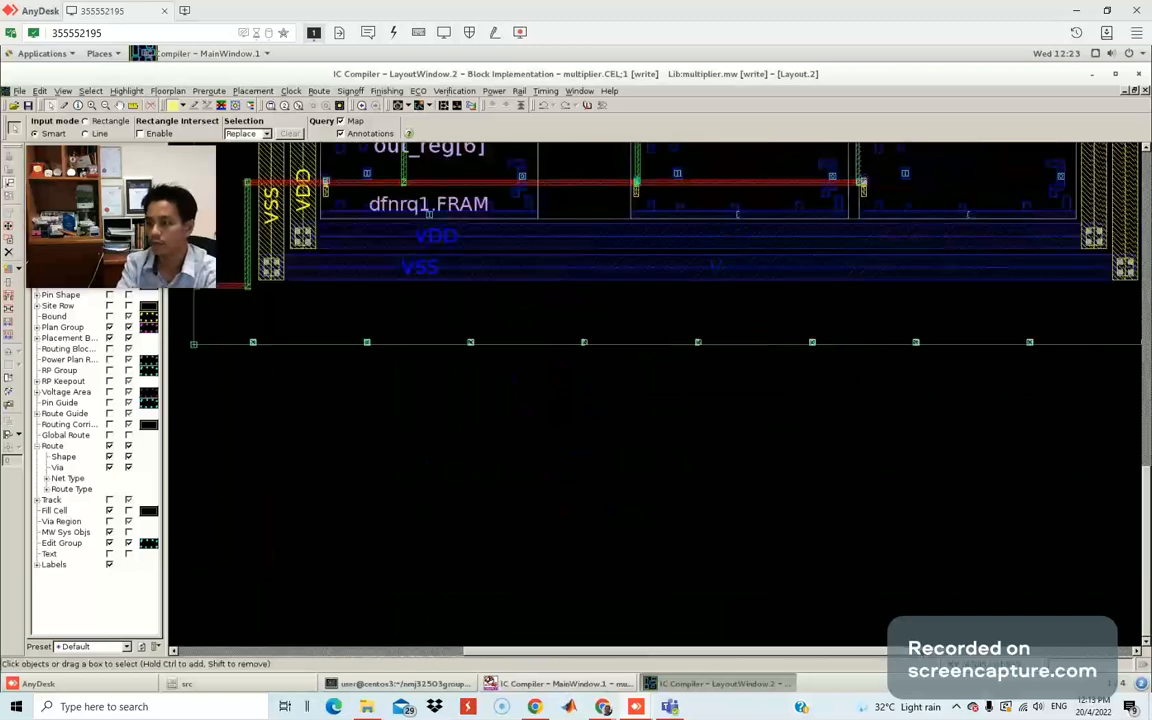
pyautogui.scroll(-1, 782, 532)
pyautogui.scroll(-2, 782, 532)
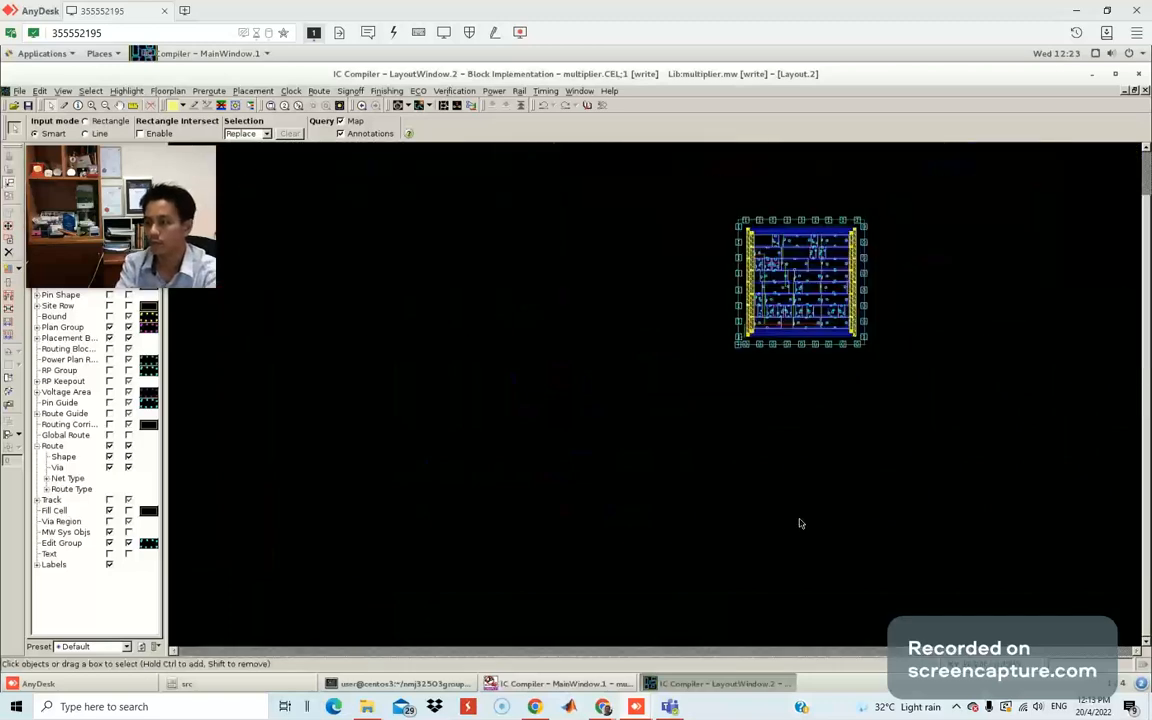
pyautogui.scroll(1, 800, 523)
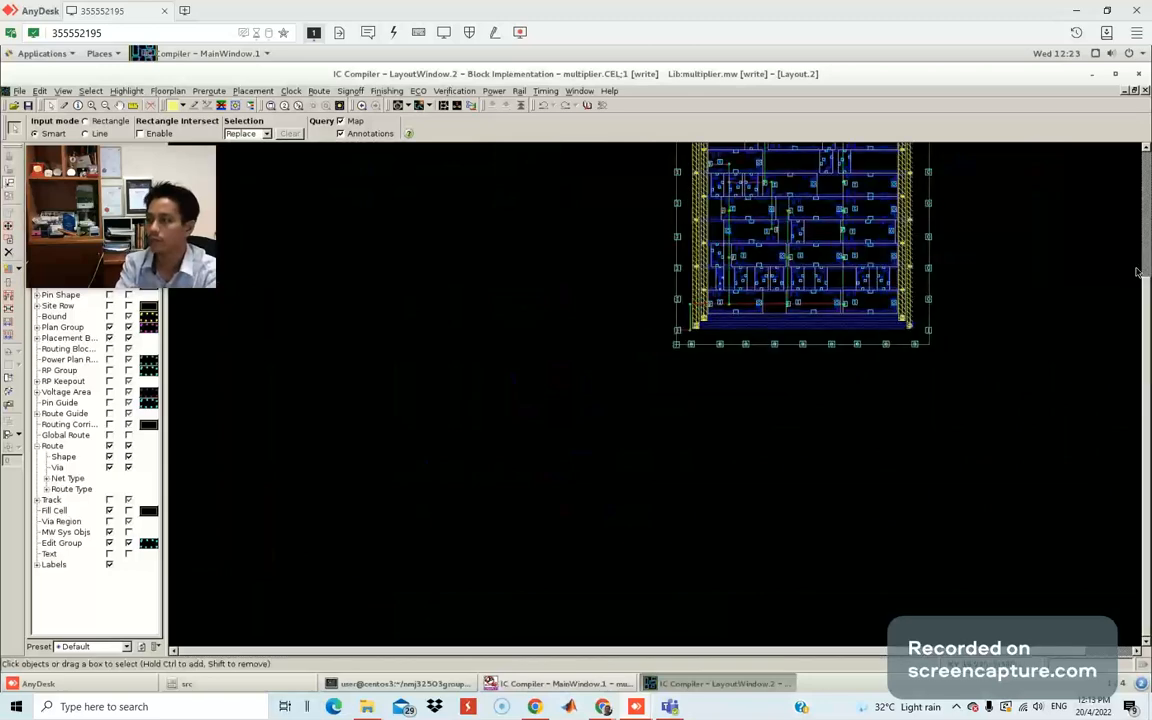
# Restore LayoutWindow.2 to a smaller size so the MainWindow console shows on the left.
pyautogui.click(1135, 92)
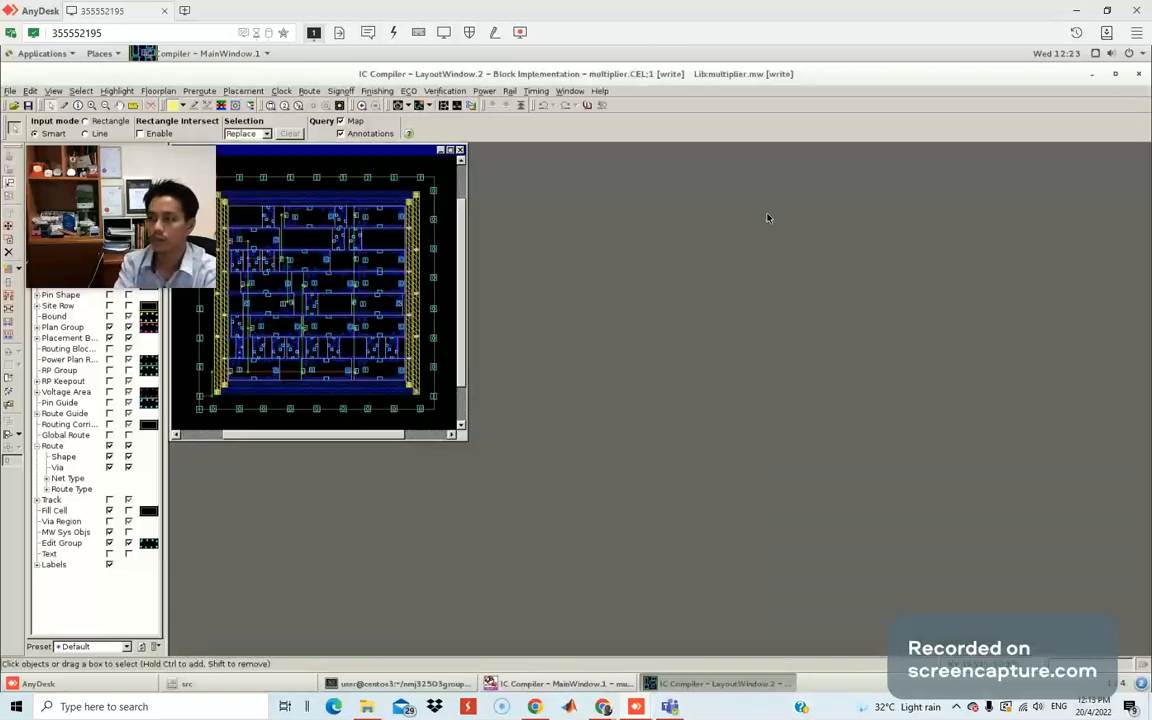
pyautogui.click(449, 151)
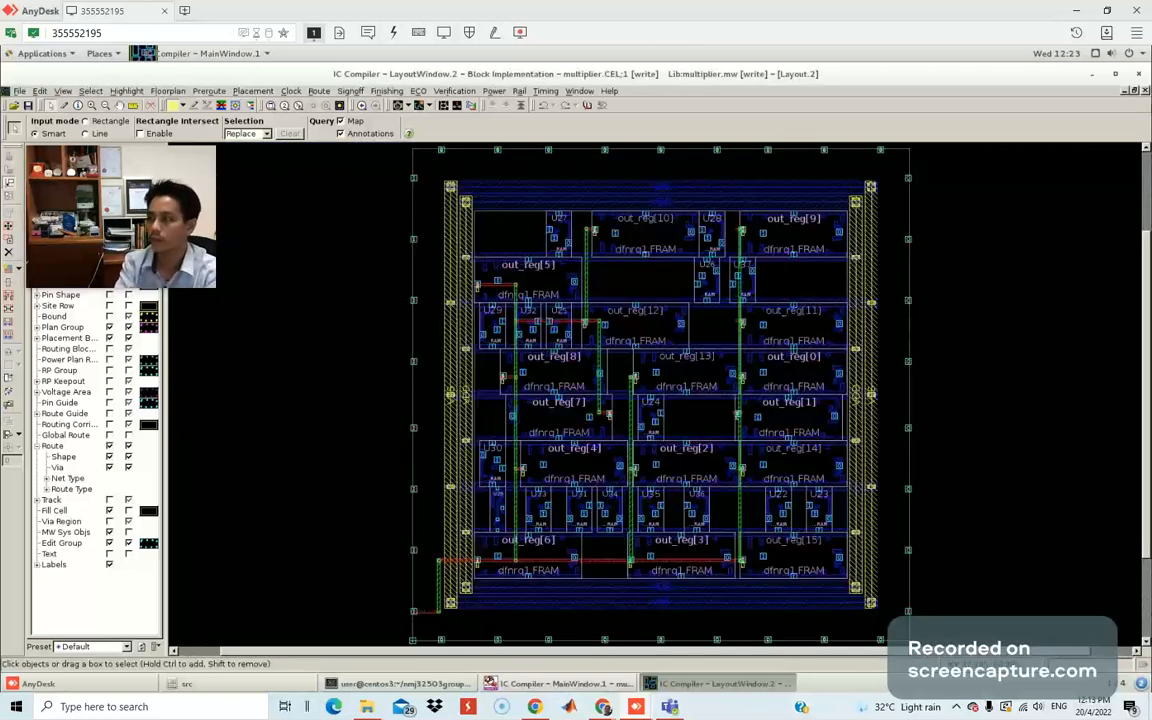
pyautogui.click(1123, 89)
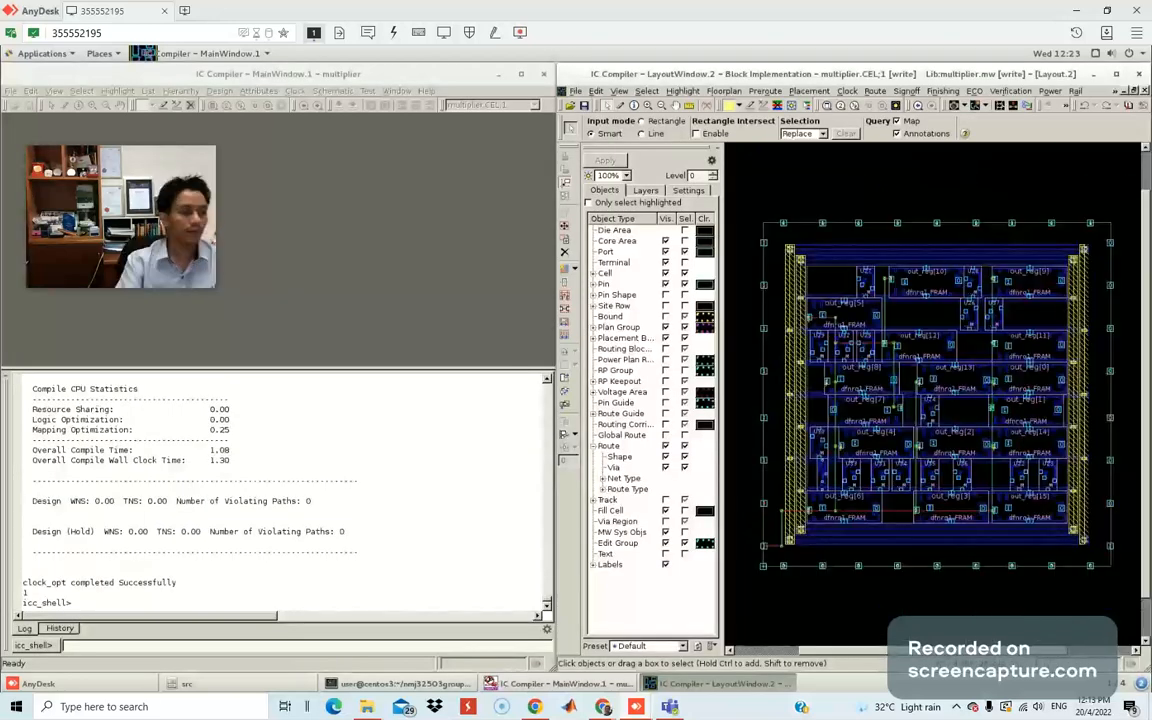
pyautogui.moveTo(0, 87); pyautogui.dragTo(535, 87)
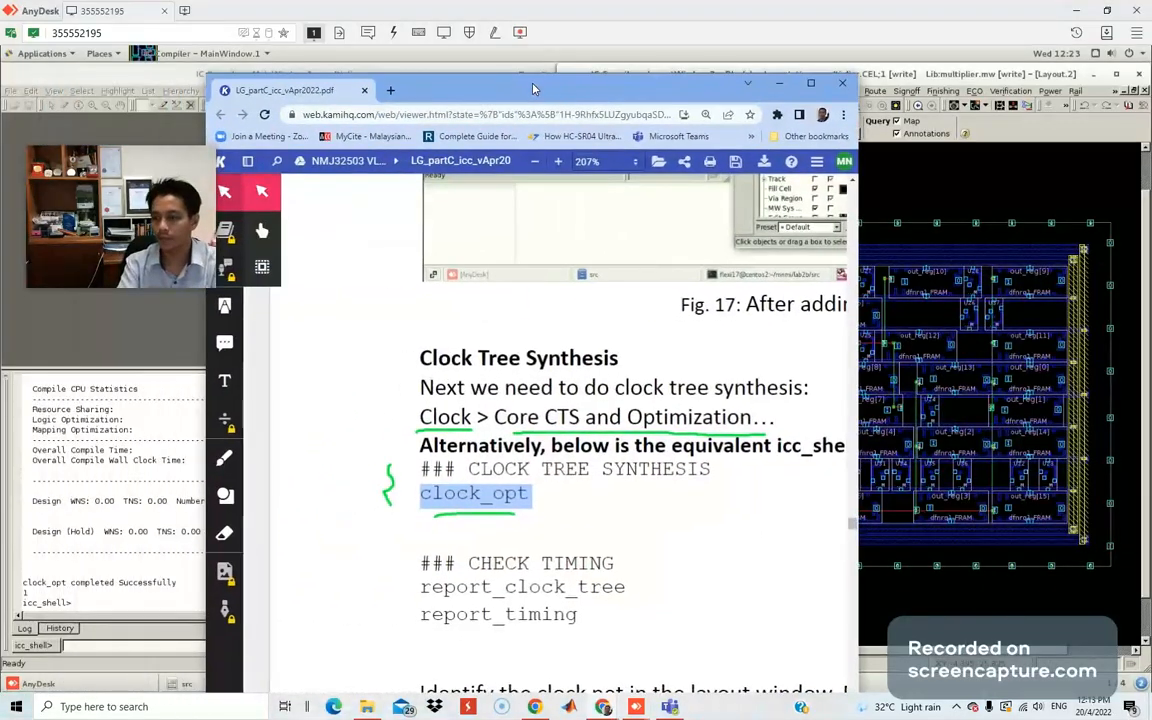
pyautogui.scroll(-2, 619, 385)
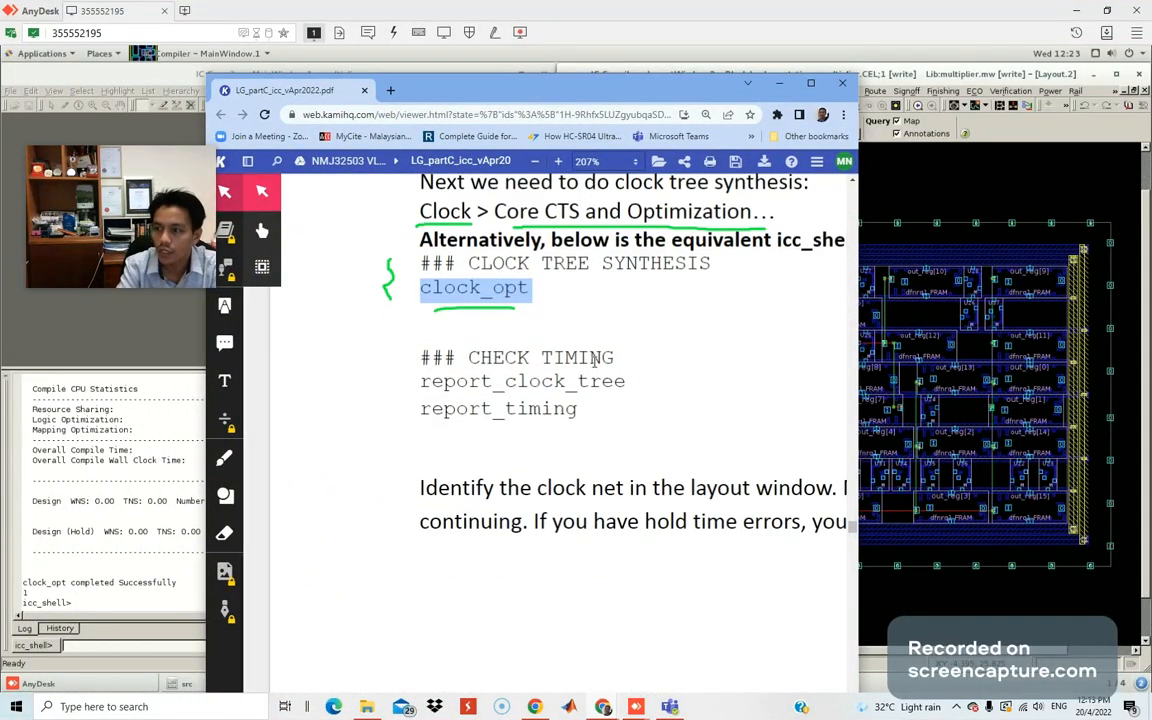
pyautogui.scroll(-1, 616, 330)
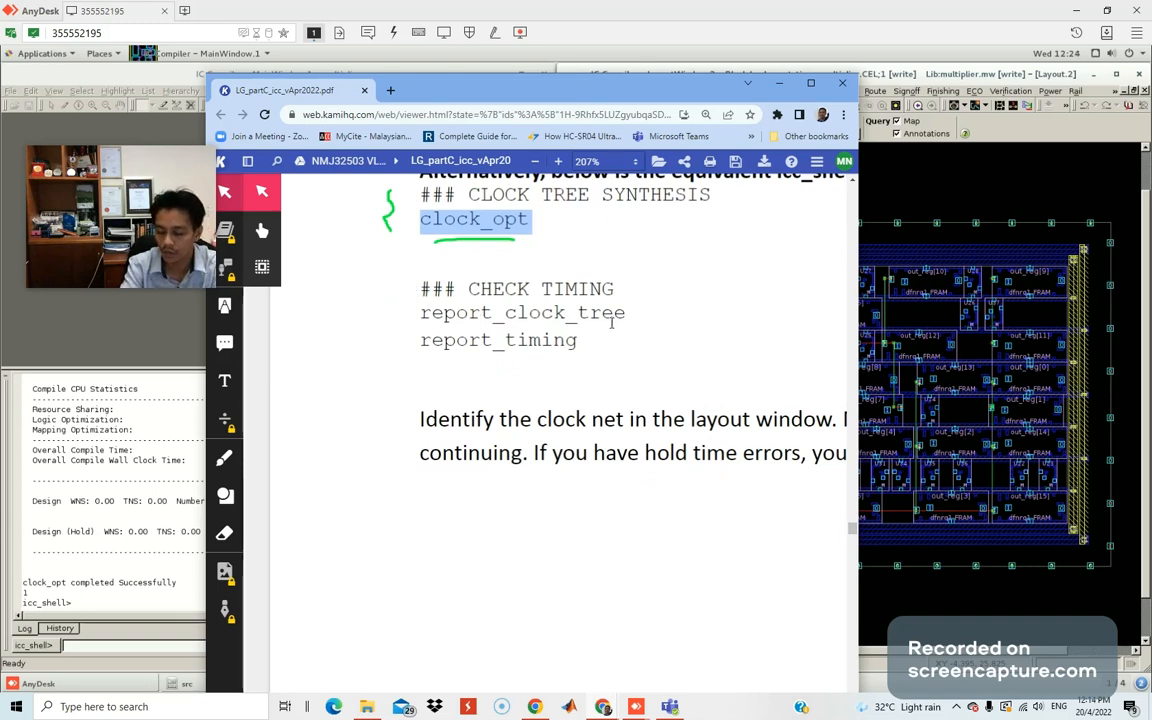
pyautogui.moveTo(604, 80); pyautogui.dragTo(0, 95)
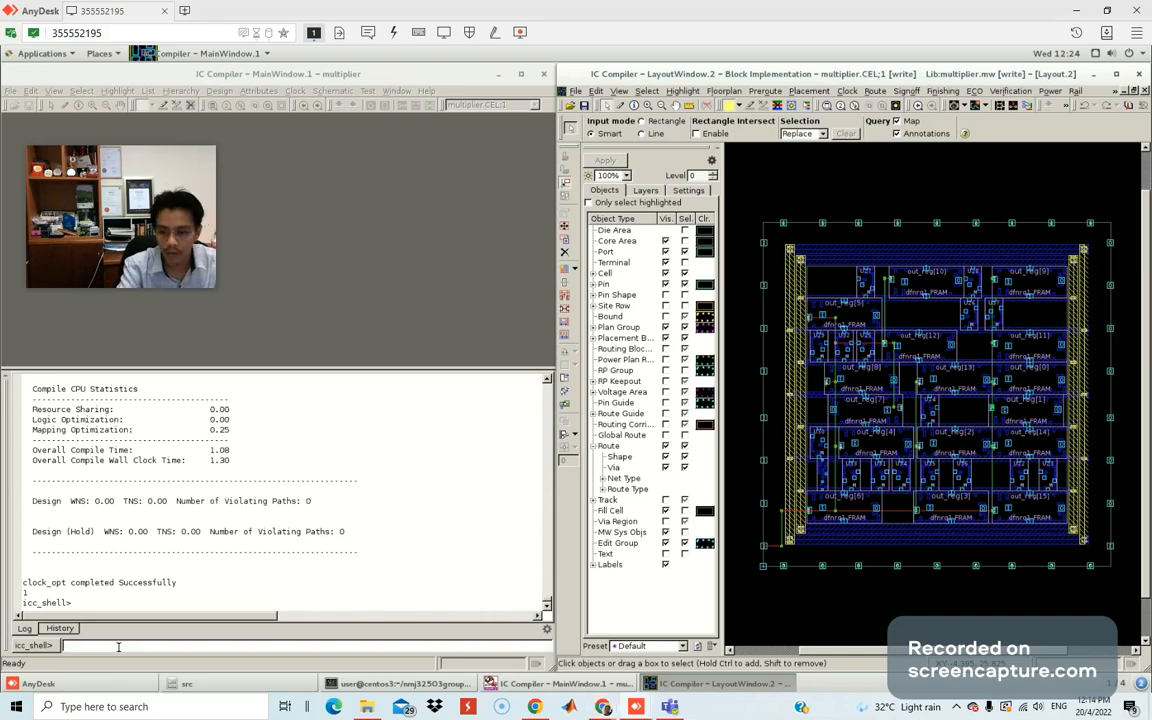
# Return to MainWindow.1 and run report_clock_tree, showing longest path out_reg[9]/CP and shortest out_reg[6]/CP.
pyautogui.press('super')
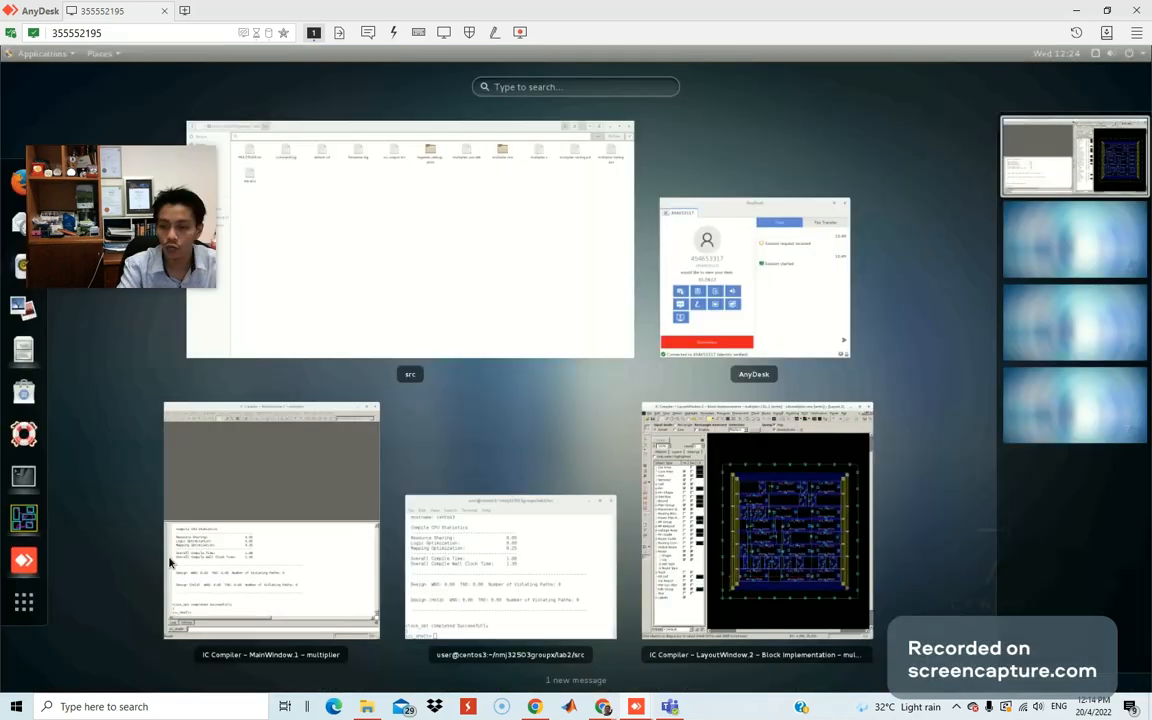
pyautogui.click(170, 563)
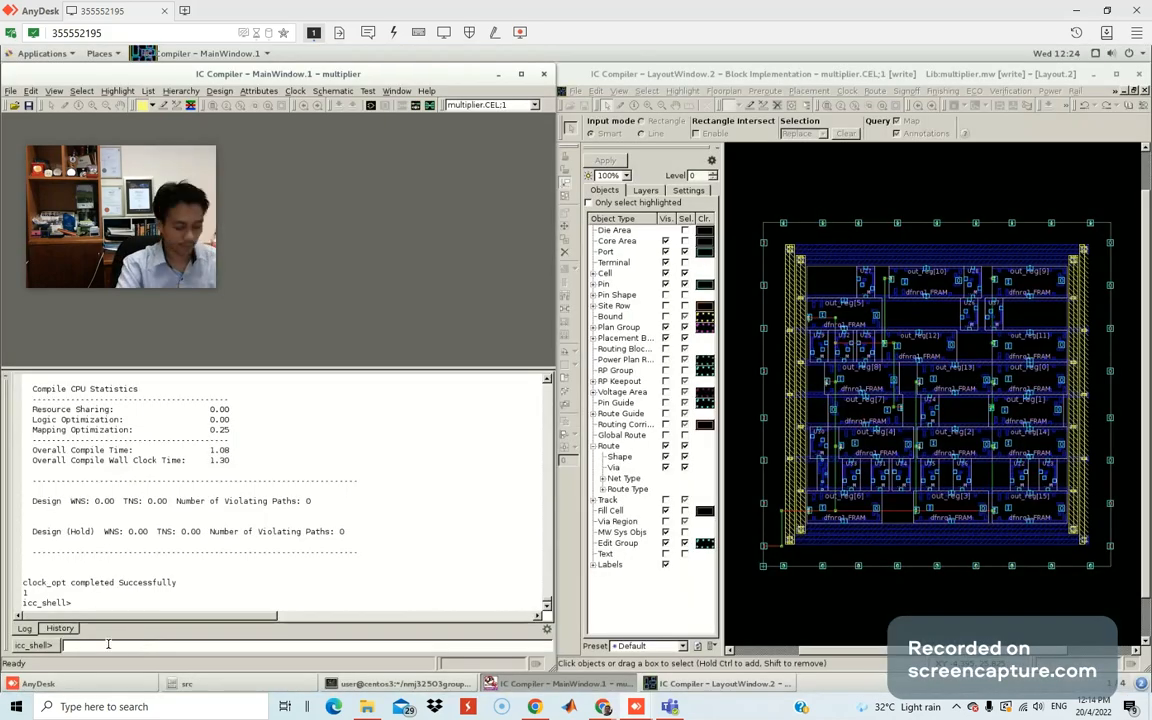
pyautogui.write('### CHECK TIMING')
pyautogui.press('Return')
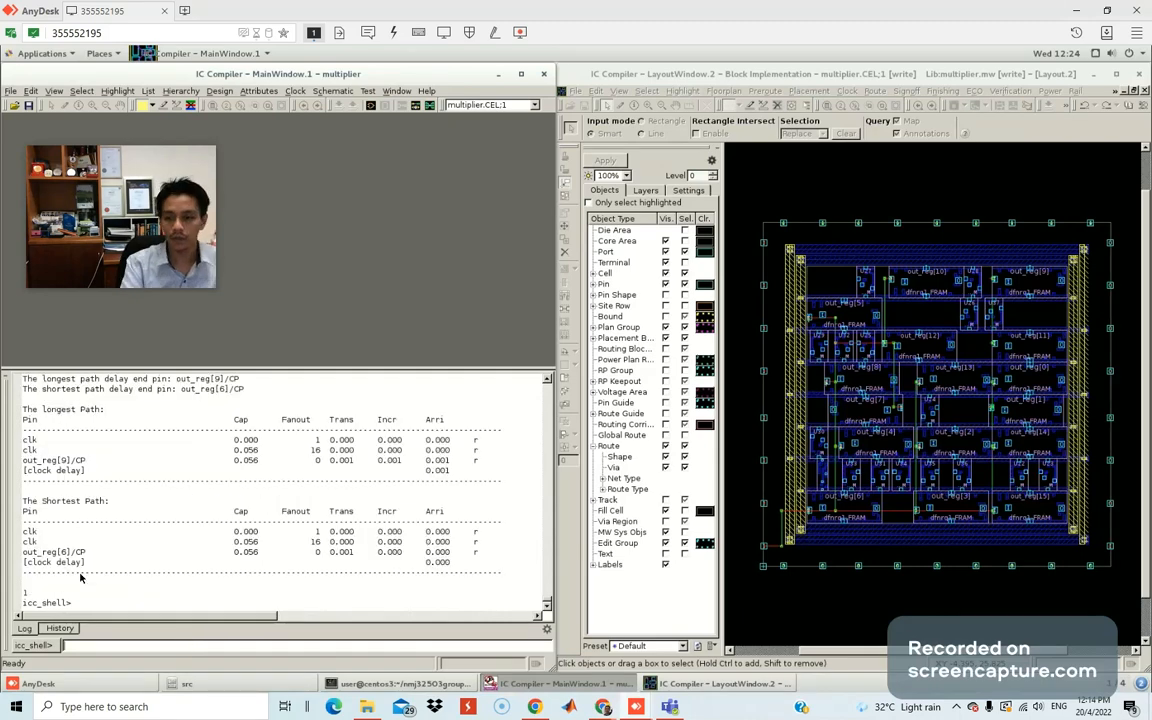
pyautogui.scroll(4, 160, 470)
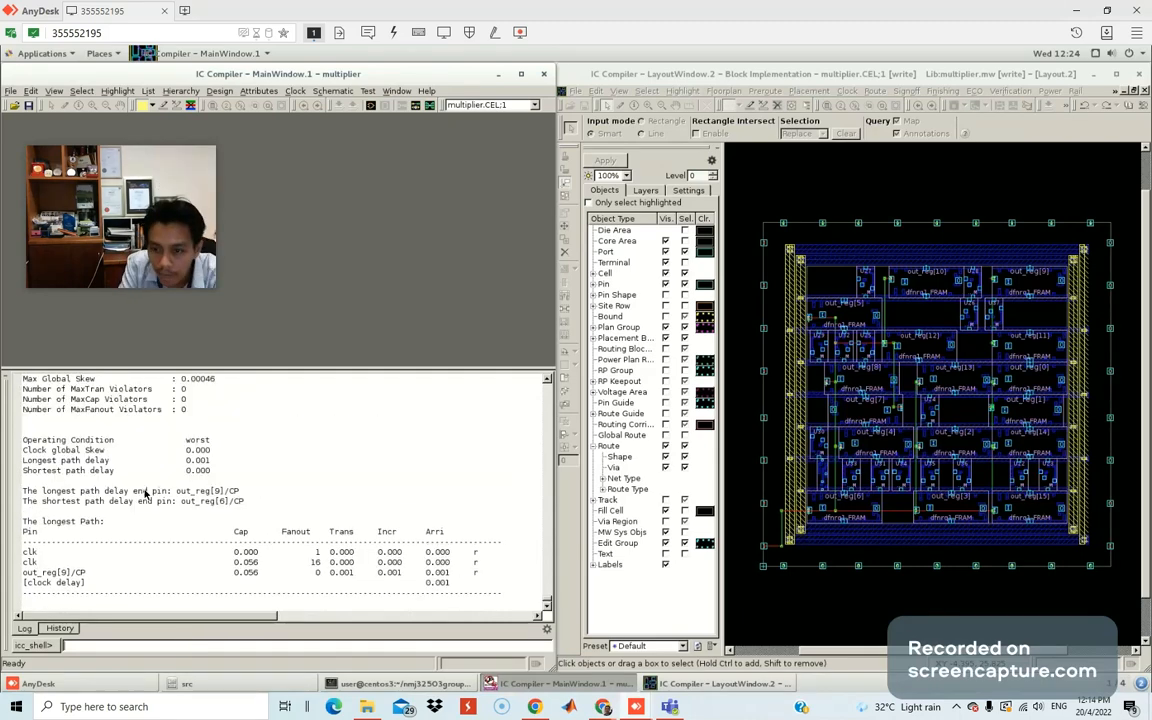
pyautogui.scroll(-4, 145, 494)
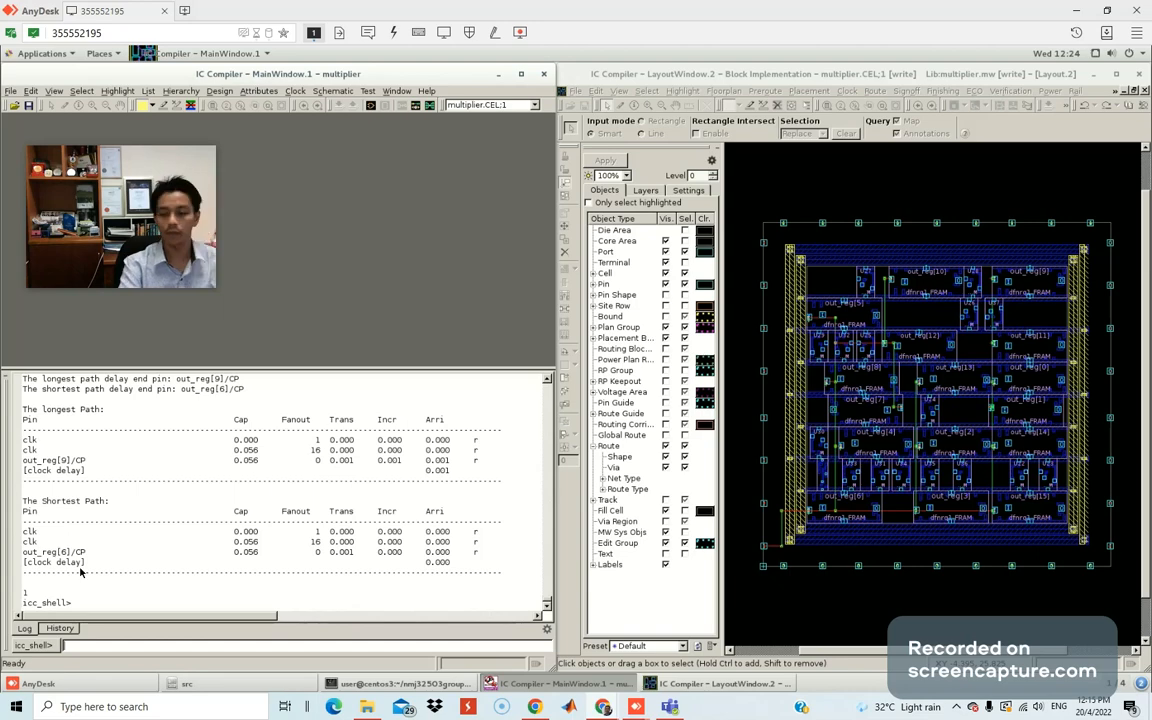
pyautogui.rightClick(106, 645)
# Run report_timing (out[8] path met, slack 36.01), enlarge the log pane, and bring Kami's guide back.
pyautogui.click(126, 605)
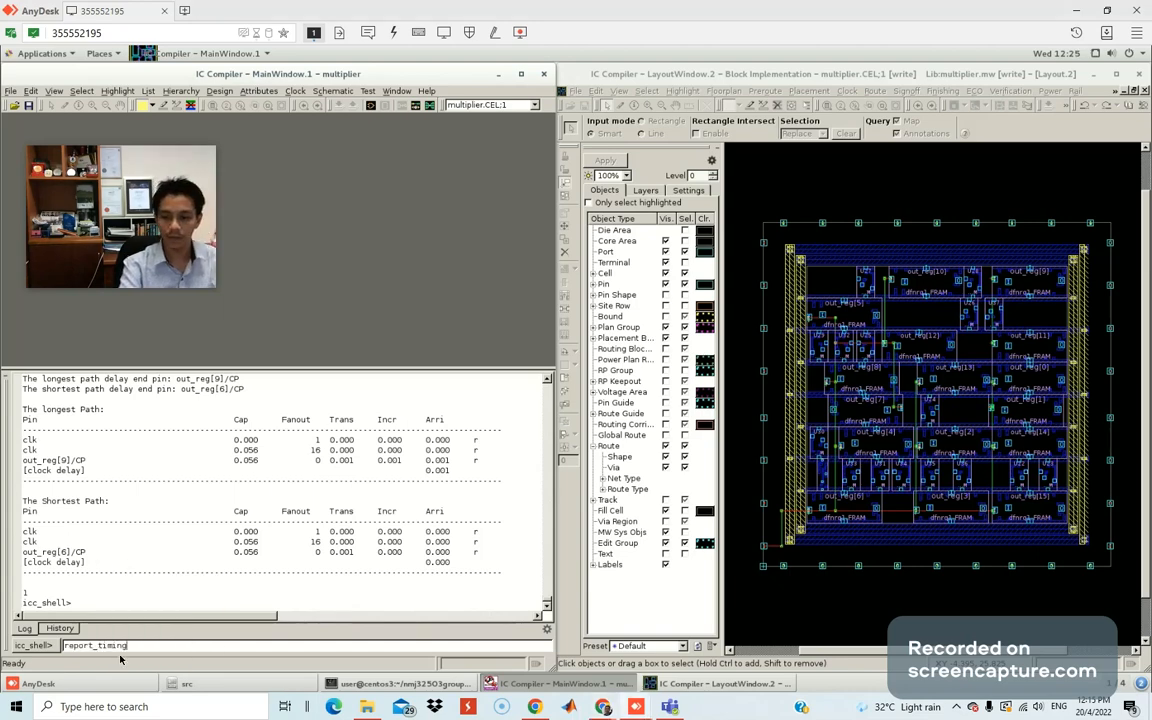
pyautogui.press('Return')
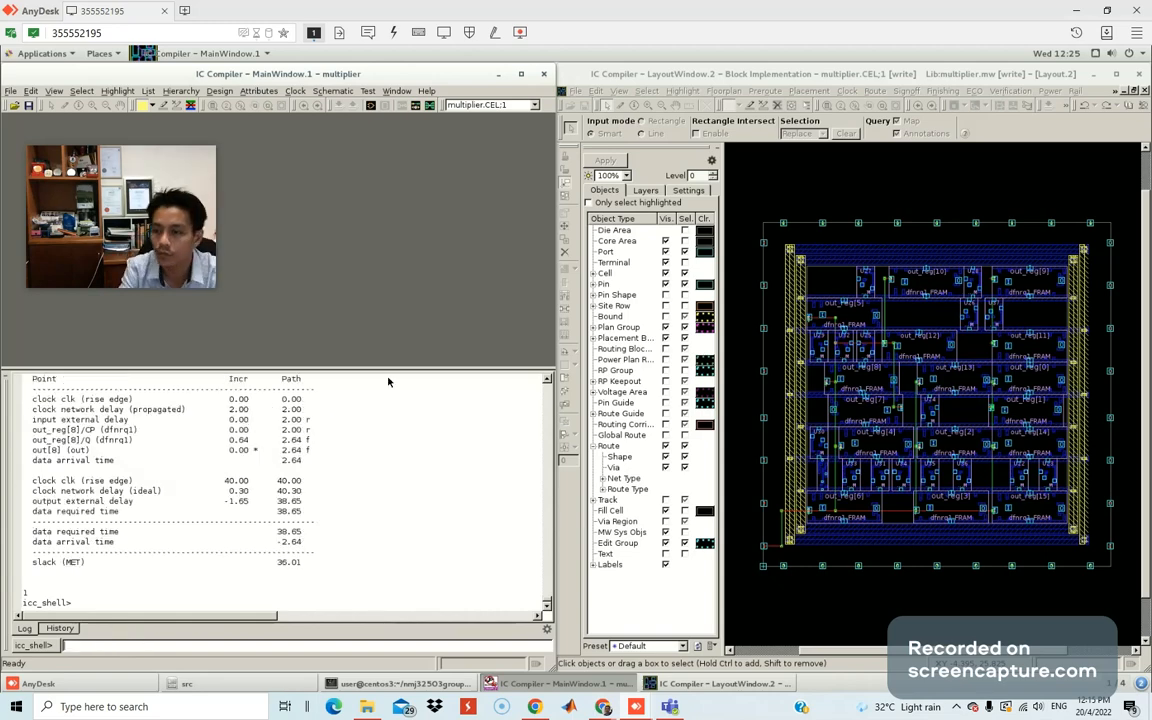
pyautogui.moveTo(390, 369); pyautogui.dragTo(361, 293)
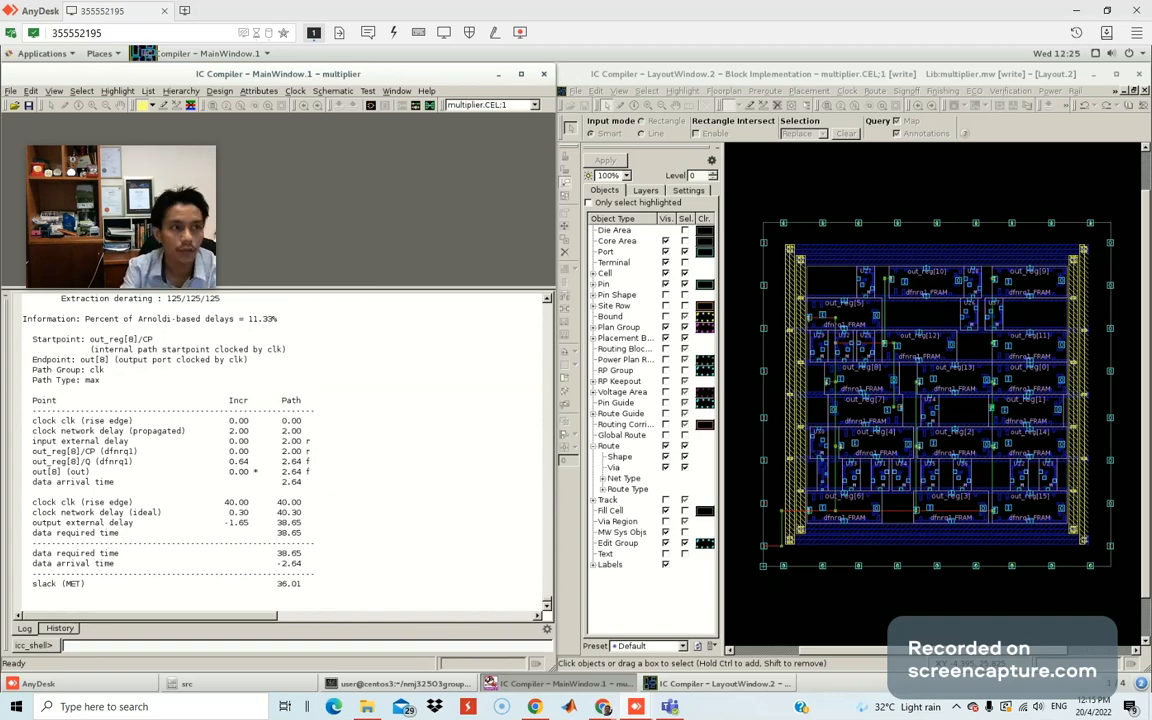
pyautogui.moveTo(0, 72)
pyautogui.mouseDown()
pyautogui.moveTo(645, 68)
pyautogui.moveTo(854, 41)
pyautogui.moveTo(833, 36)
pyautogui.mouseUp()
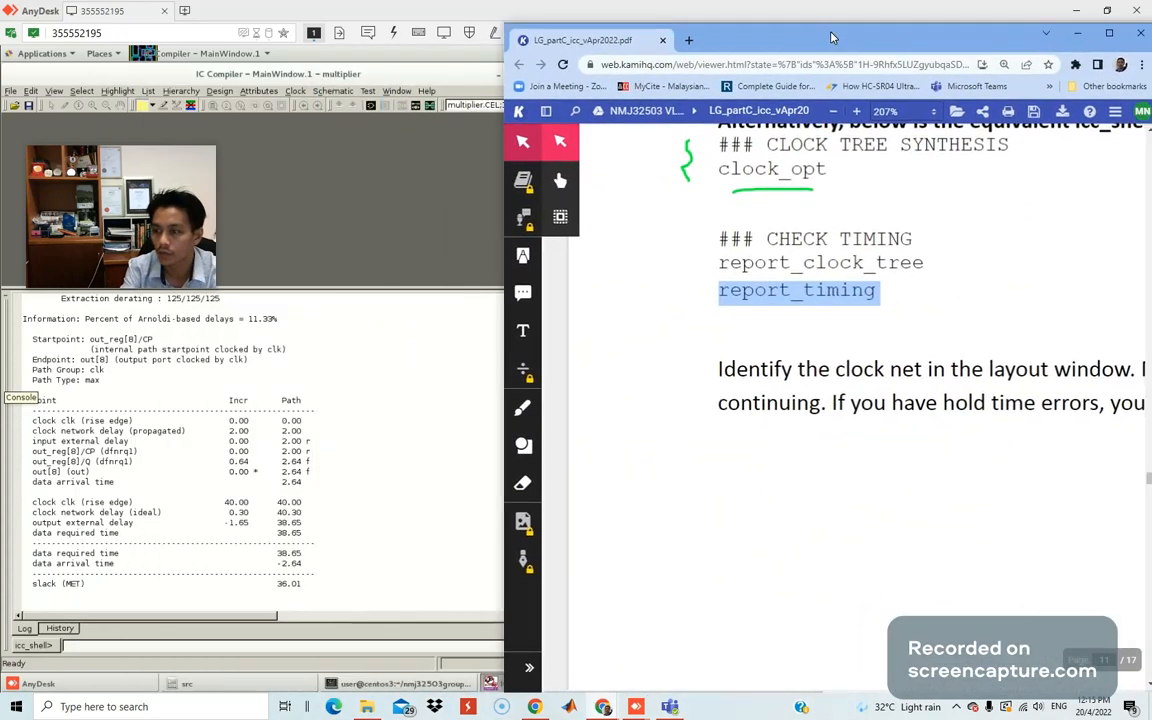
# Draw a green clock pulse waveform under the notes, labelling rising edge r and falling edge f.
pyautogui.click(533, 412)
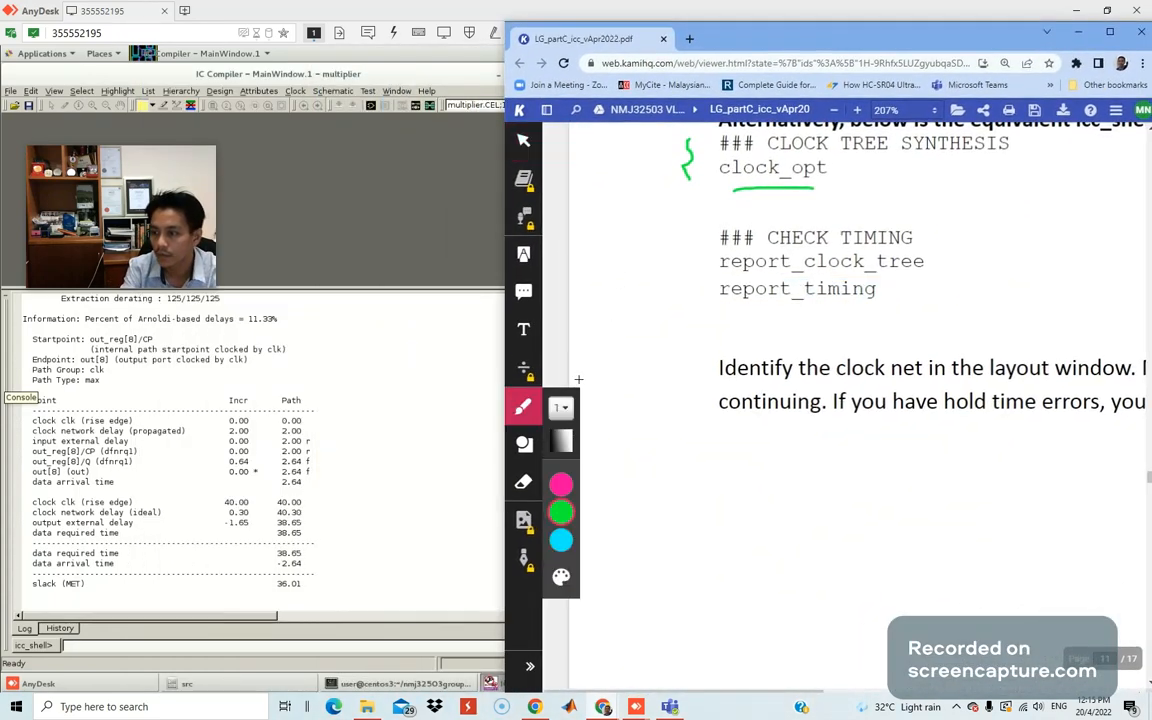
pyautogui.click(561, 512)
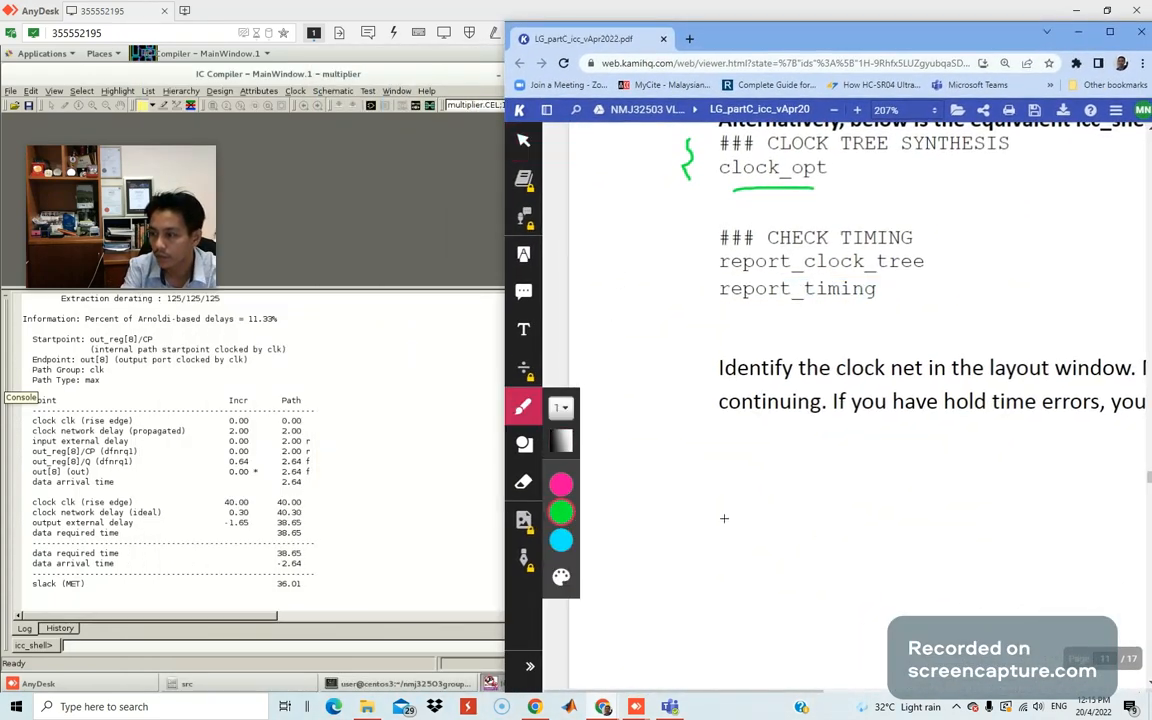
pyautogui.moveTo(673, 513)
pyautogui.mouseDown()
pyautogui.moveTo(716, 512)
pyautogui.moveTo(750, 462)
pyautogui.moveTo(800, 466)
pyautogui.moveTo(840, 504)
pyautogui.moveTo(904, 505)
pyautogui.mouseUp()
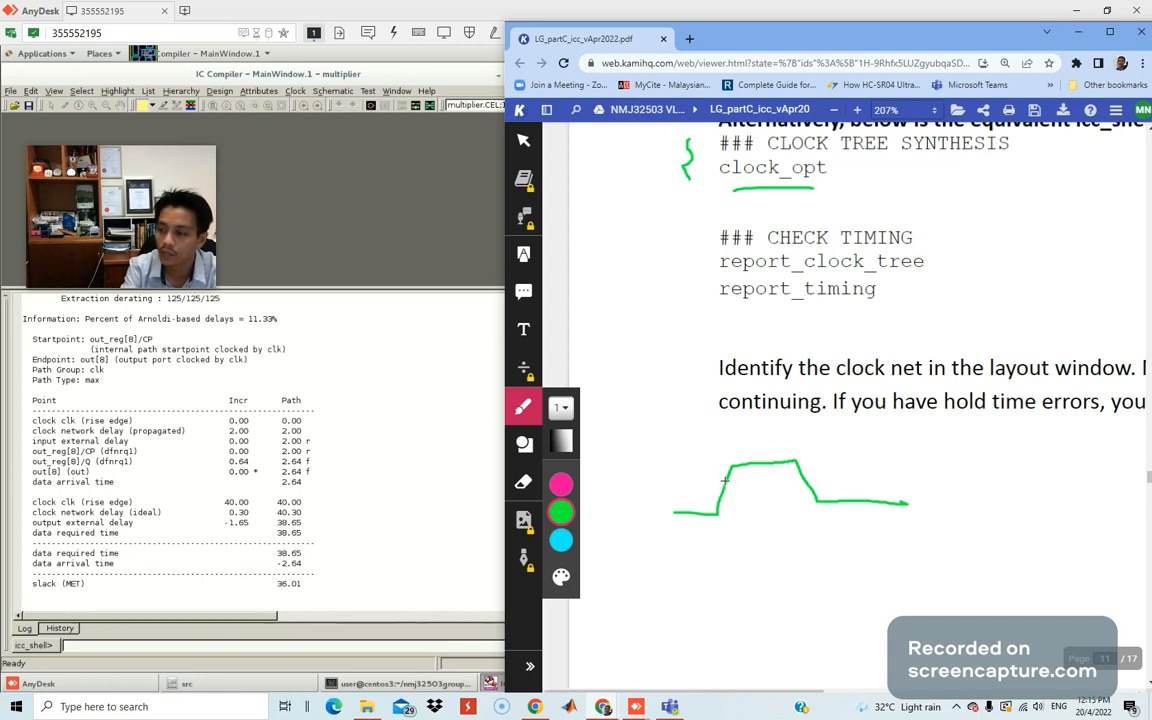
pyautogui.moveTo(713, 490)
pyautogui.mouseDown()
pyautogui.moveTo(736, 488)
pyautogui.moveTo(674, 483)
pyautogui.moveTo(680, 475)
pyautogui.mouseUp()
pyautogui.moveTo(790, 475)
pyautogui.mouseDown()
pyautogui.moveTo(810, 463)
pyautogui.moveTo(840, 479)
pyautogui.mouseUp()
pyautogui.moveTo(836, 466); pyautogui.dragTo(852, 465)
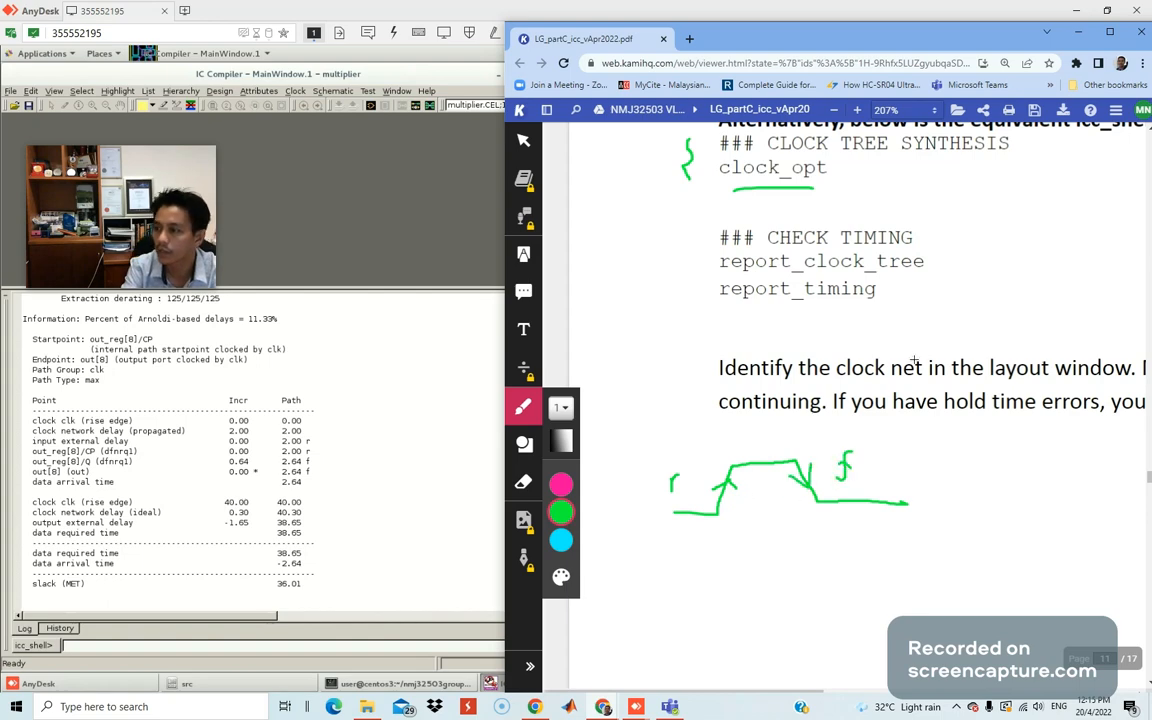
# Set the handout aside to view IC Compiler, then bring it back maximized.
pyautogui.click(1077, 32)
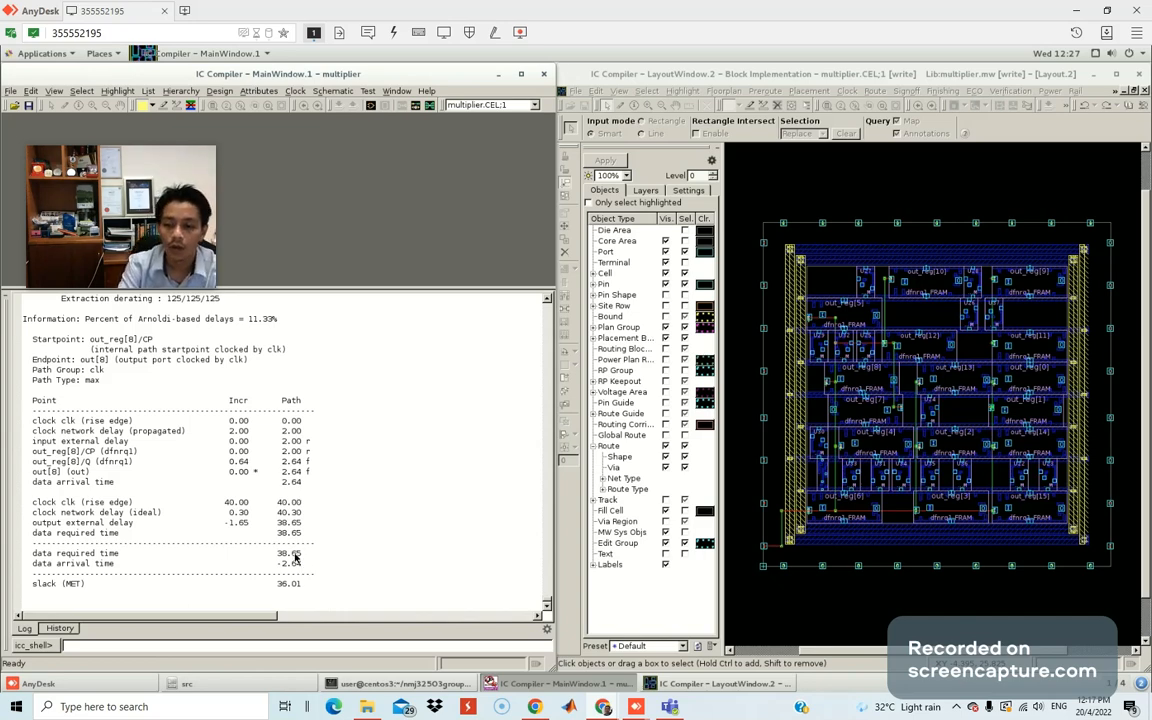
pyautogui.scroll(-1, 295, 559)
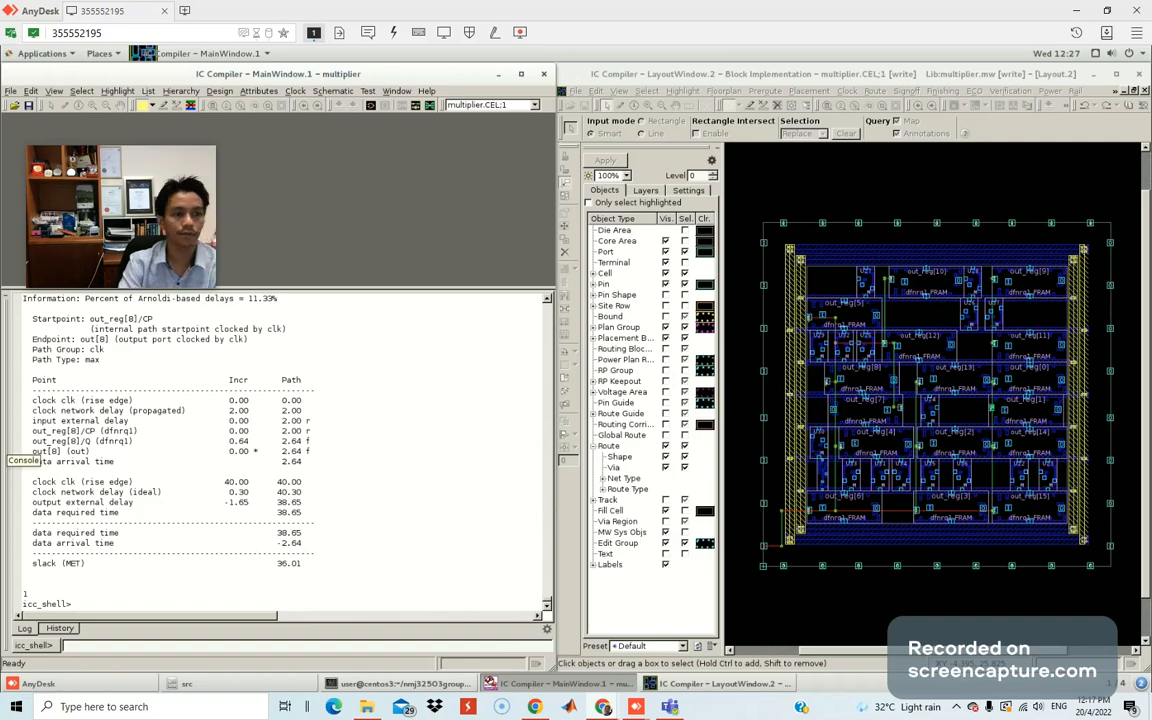
pyautogui.moveTo(0, 149); pyautogui.dragTo(370, 149)
pyautogui.doubleClick(370, 149)
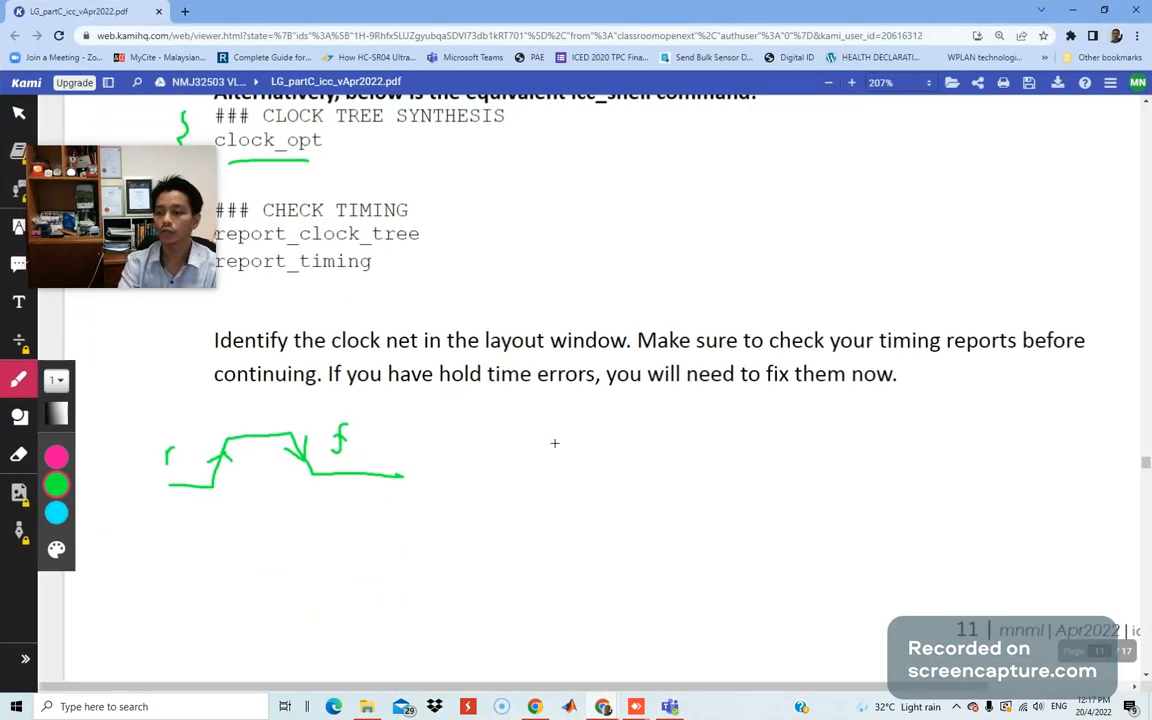
# Scroll to the Routing section and underline its heading in green.
pyautogui.scroll(-2, 560, 455)
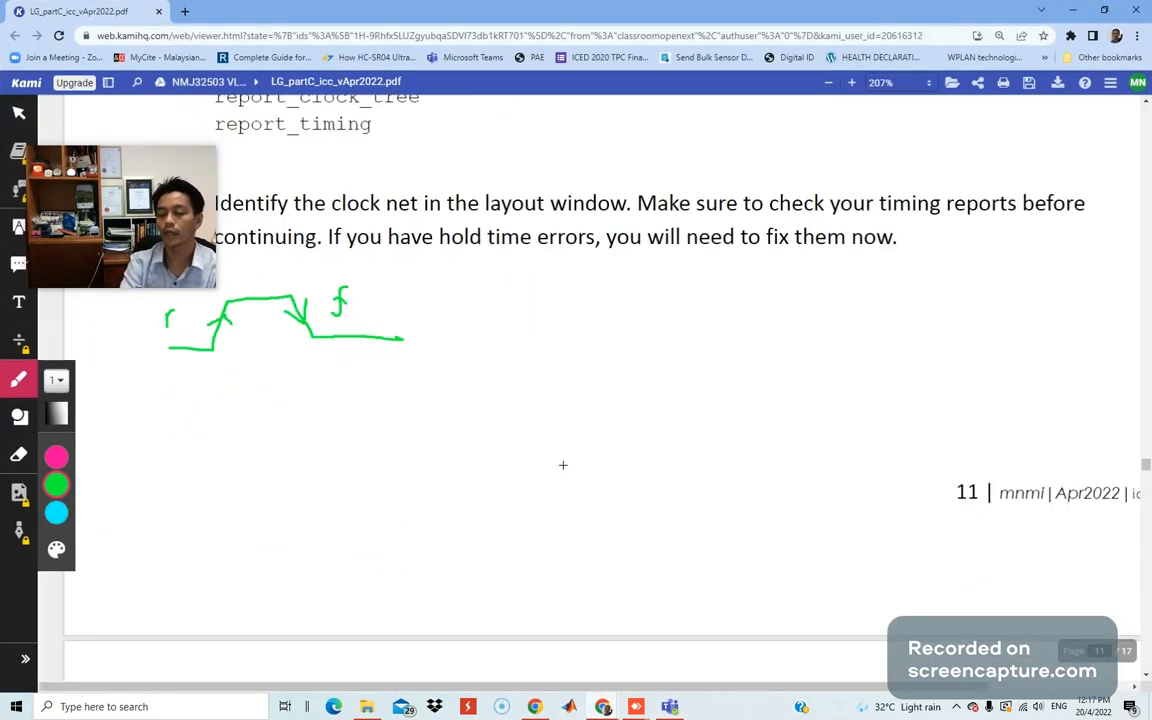
pyautogui.scroll(-3, 563, 461)
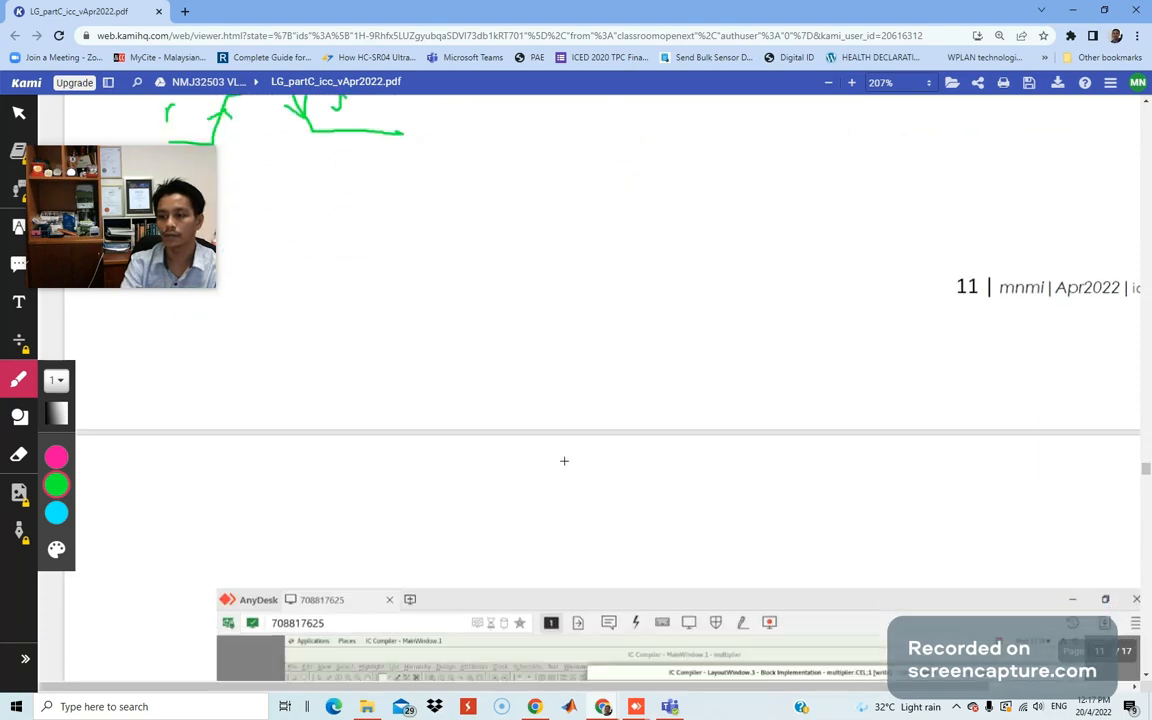
pyautogui.scroll(5, 563, 462)
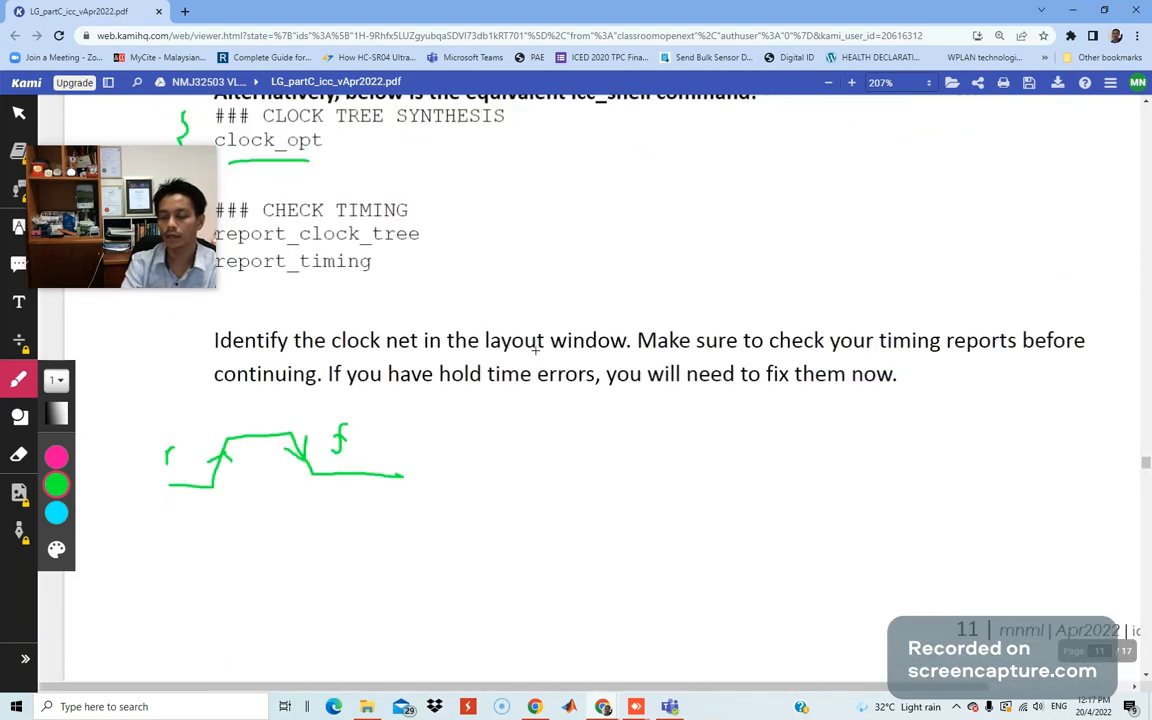
pyautogui.scroll(-10, 535, 340)
pyautogui.scroll(-5, 543, 381)
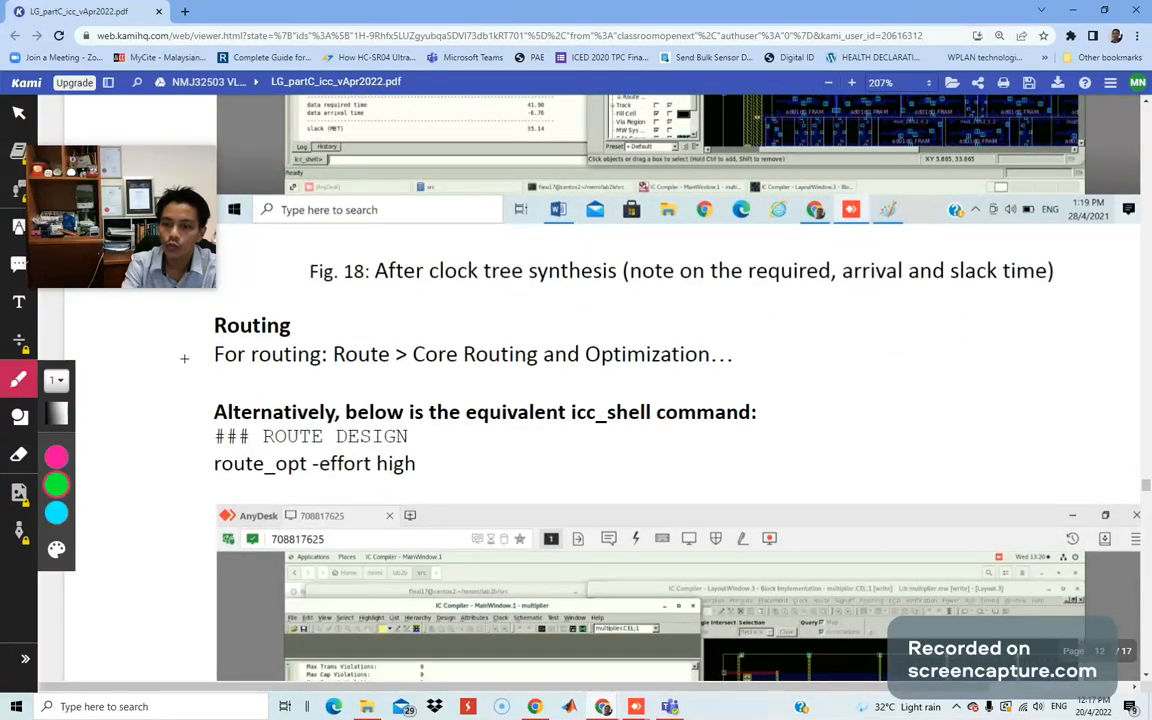
pyautogui.moveTo(214, 332); pyautogui.dragTo(299, 329)
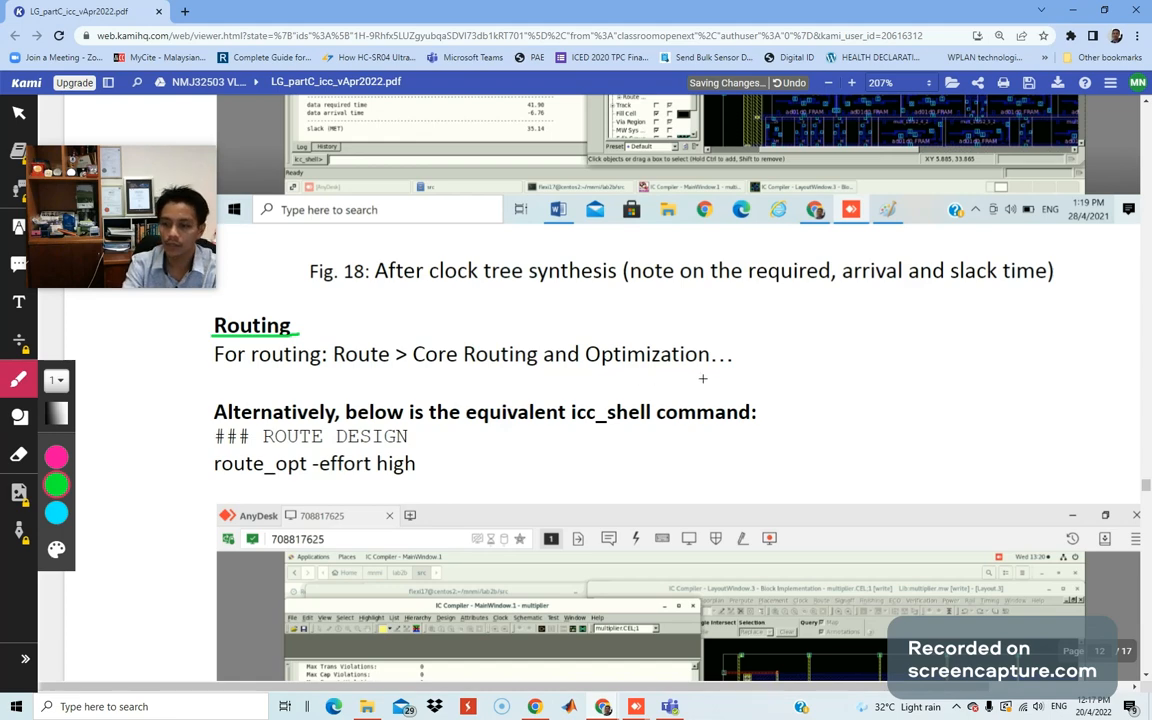
# Underline the '### ROUTE DESIGN' line in green and switch to the AnyDesk IC Compiler session.
pyautogui.scroll(-3, 681, 429)
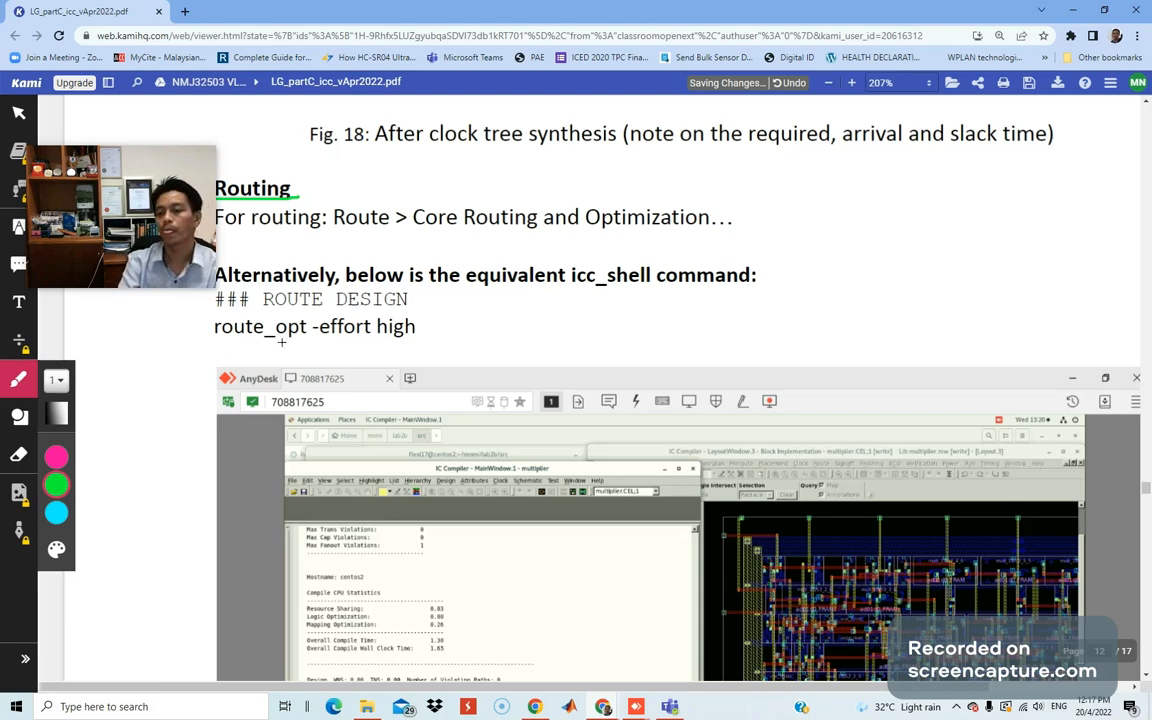
pyautogui.moveTo(215, 306); pyautogui.dragTo(392, 309)
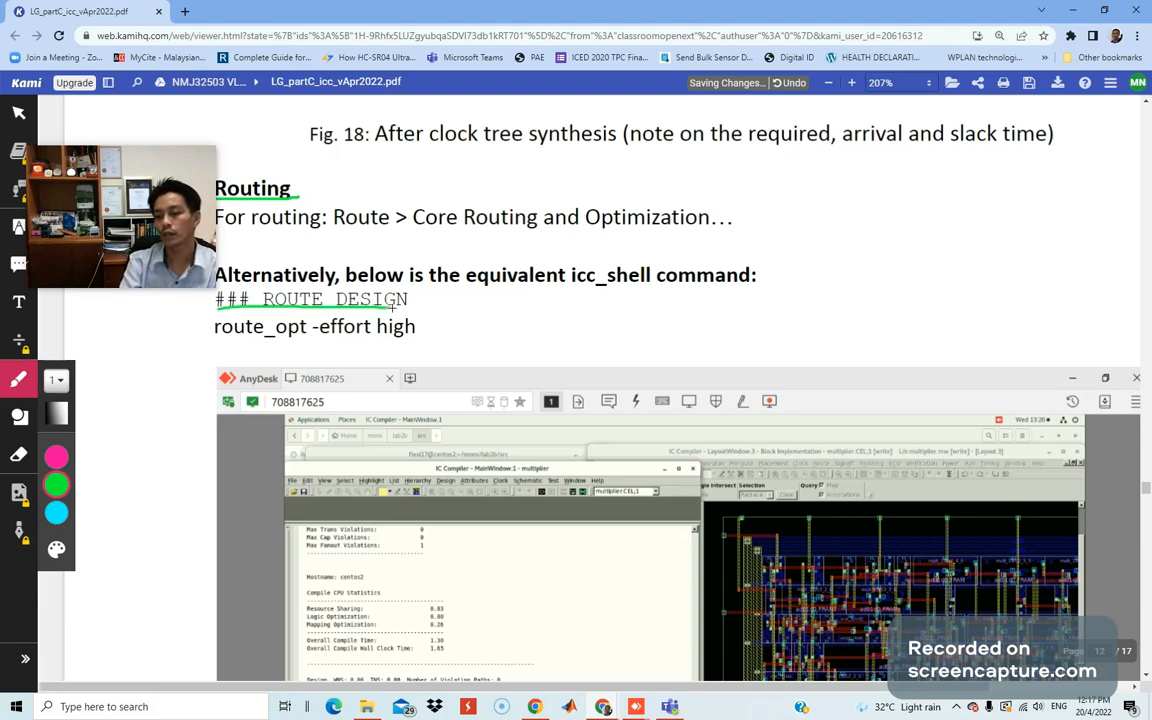
pyautogui.hotkey('alt', 'Tab')
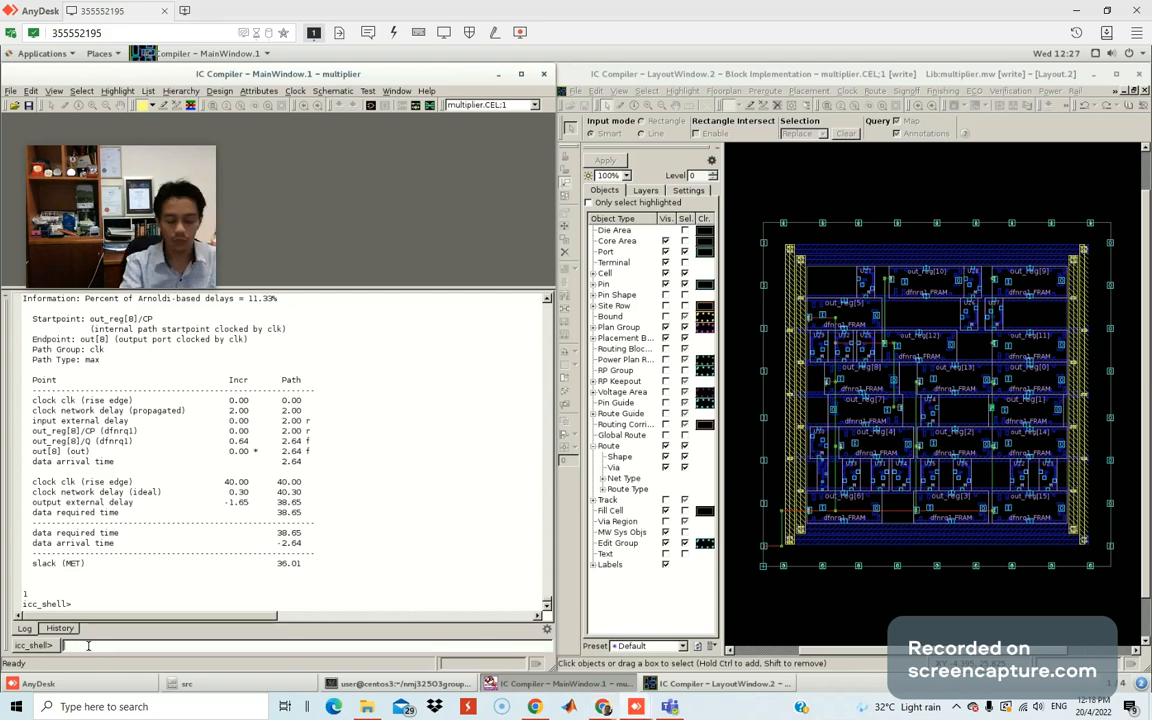
# Enter the '### ROUTE DESIGN' comment and run 'route_opt -effort high', ending with zero timing, DRC and route violations.
pyautogui.write('### ROUTE DESIGN')
pyautogui.press('Return')
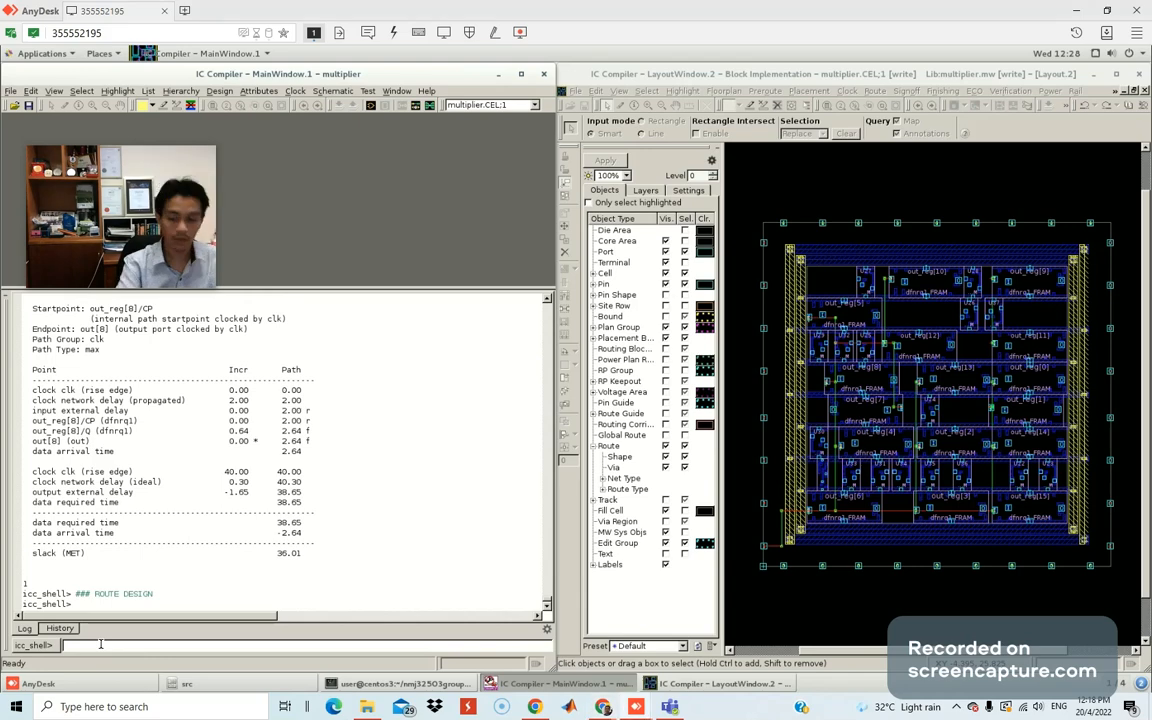
pyautogui.write('route_opt -effort high')
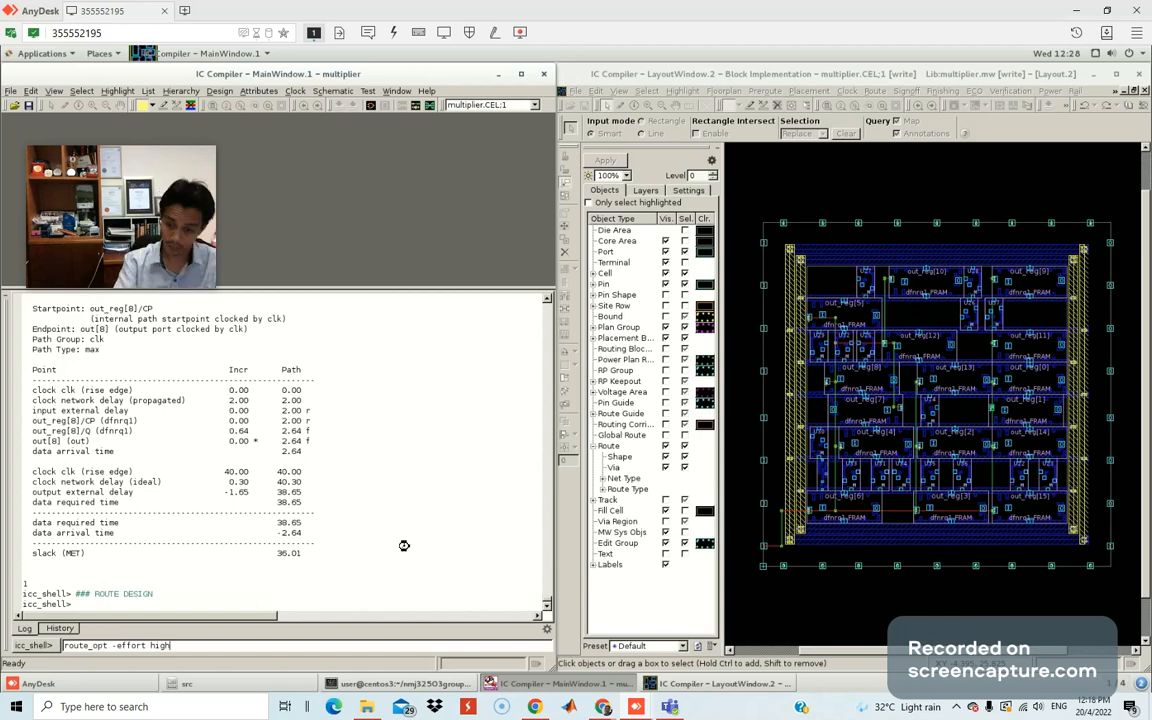
pyautogui.press('Return')
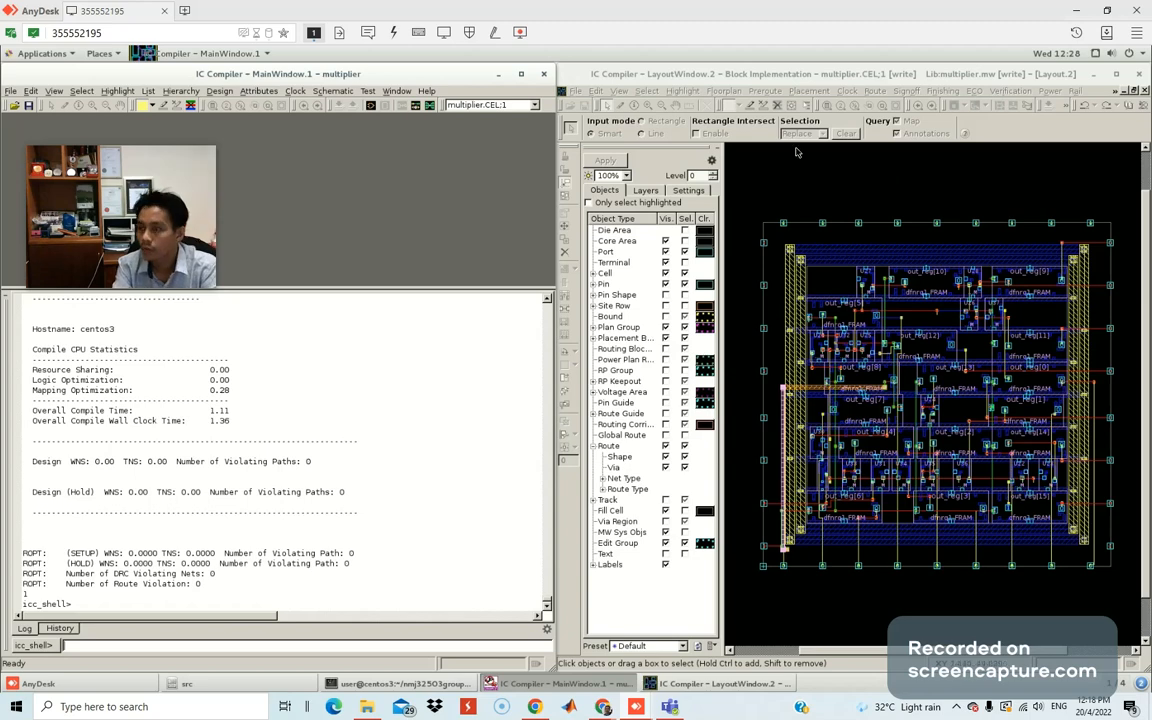
# Zoom in and out over the routed out_reg cells, then bring back the lab handout maximized.
pyautogui.click(816, 78)
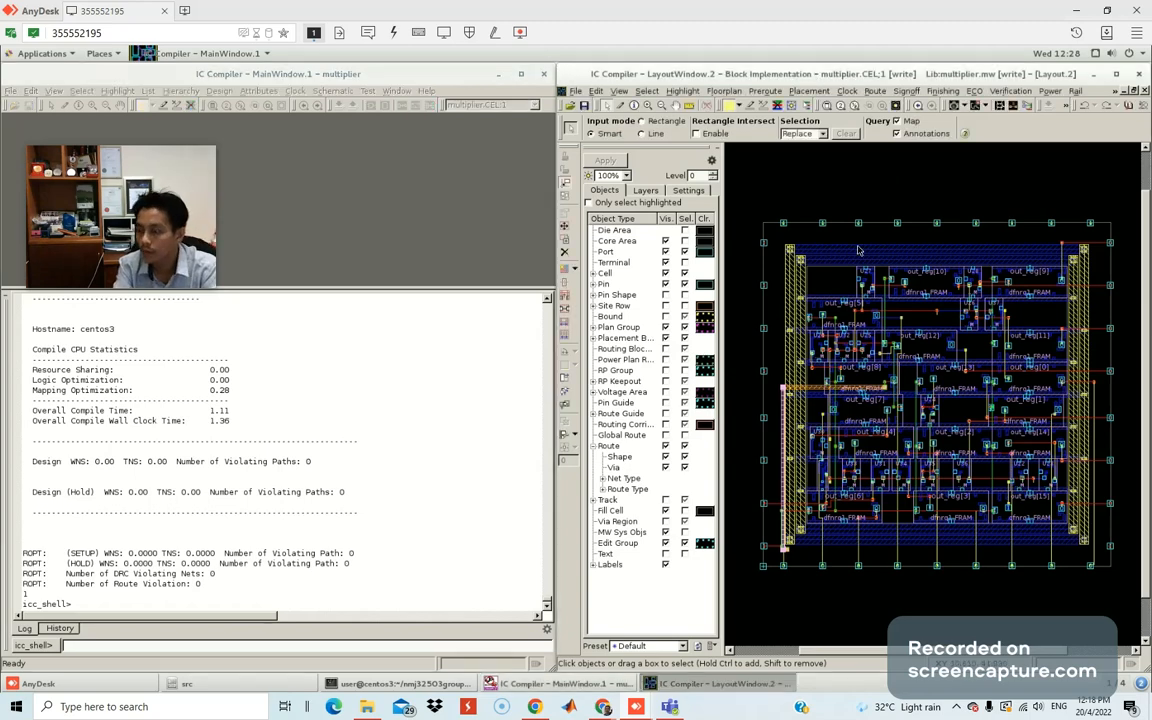
pyautogui.scroll(-2, 904, 409)
pyautogui.scroll(5, 904, 409)
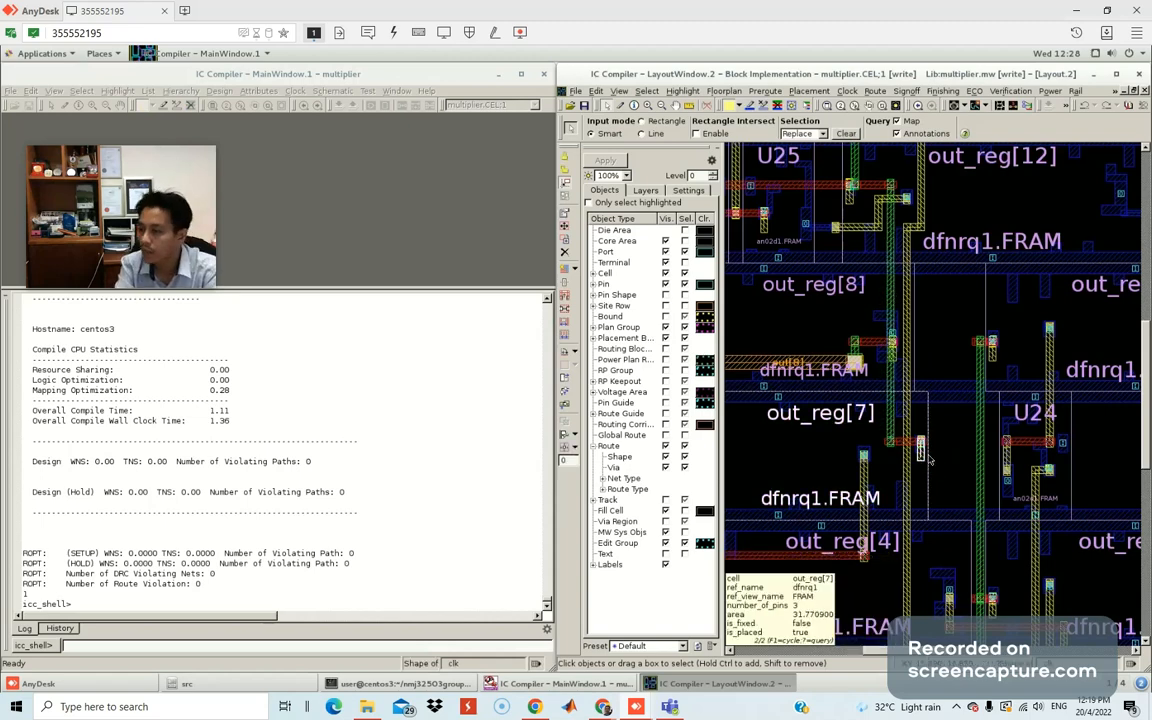
pyautogui.scroll(-5, 928, 458)
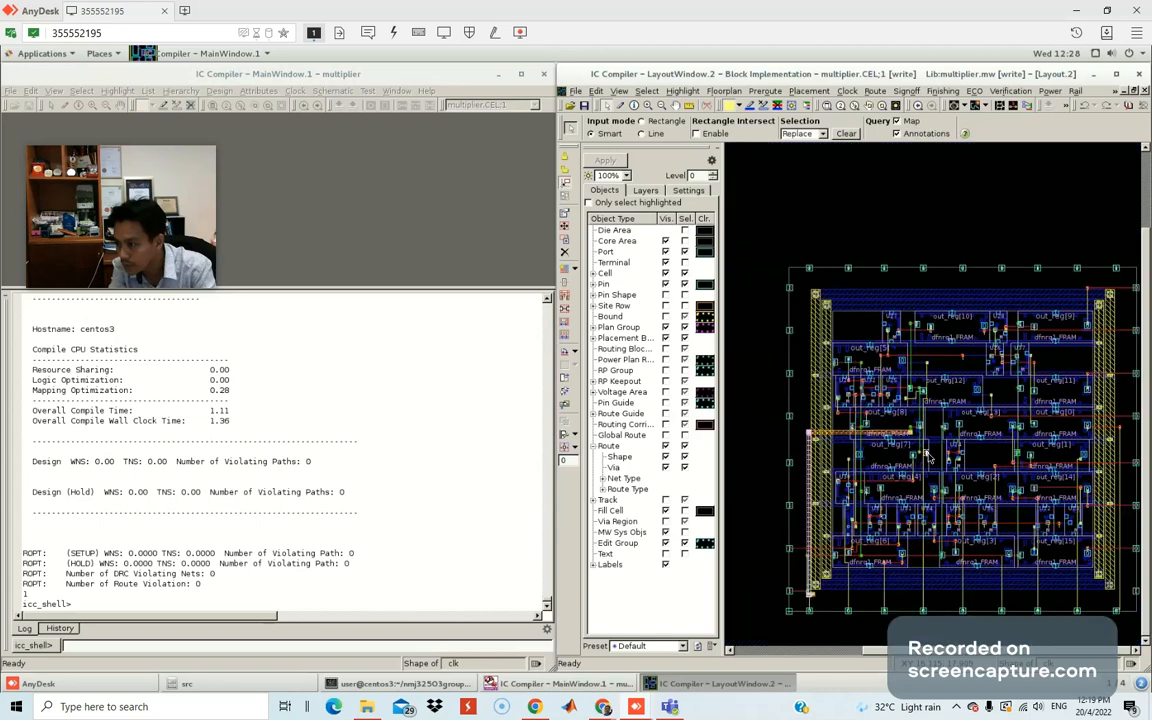
pyautogui.scroll(5, 926, 455)
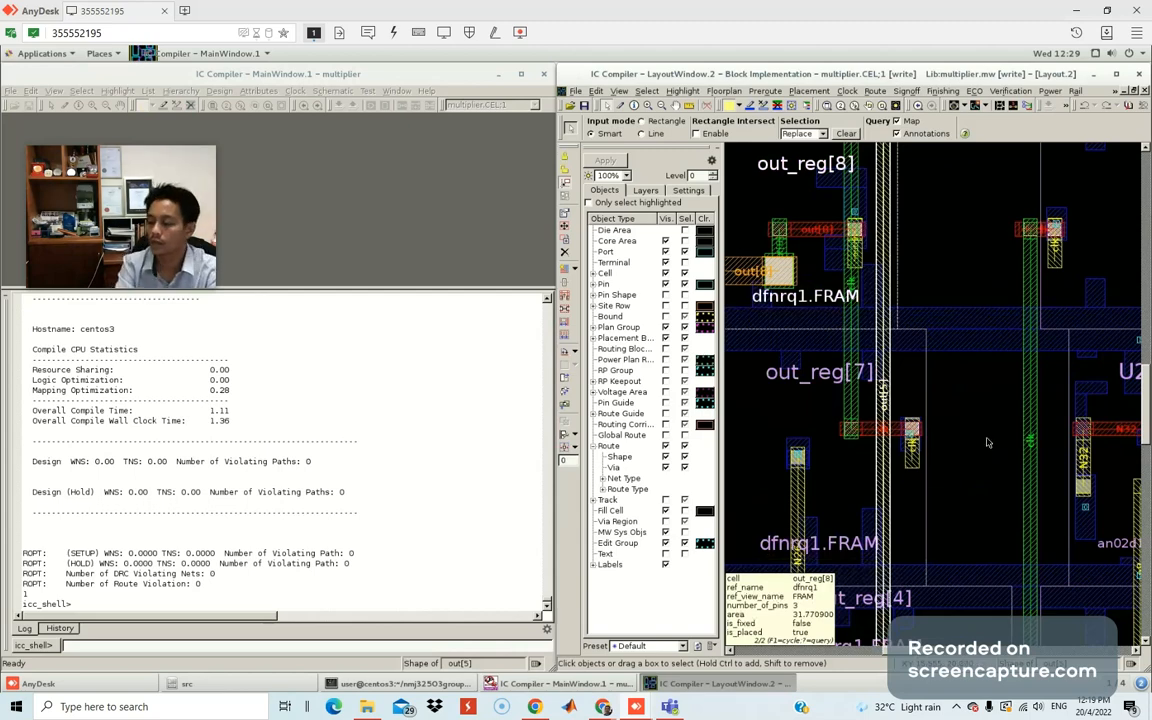
pyautogui.scroll(2, 988, 442)
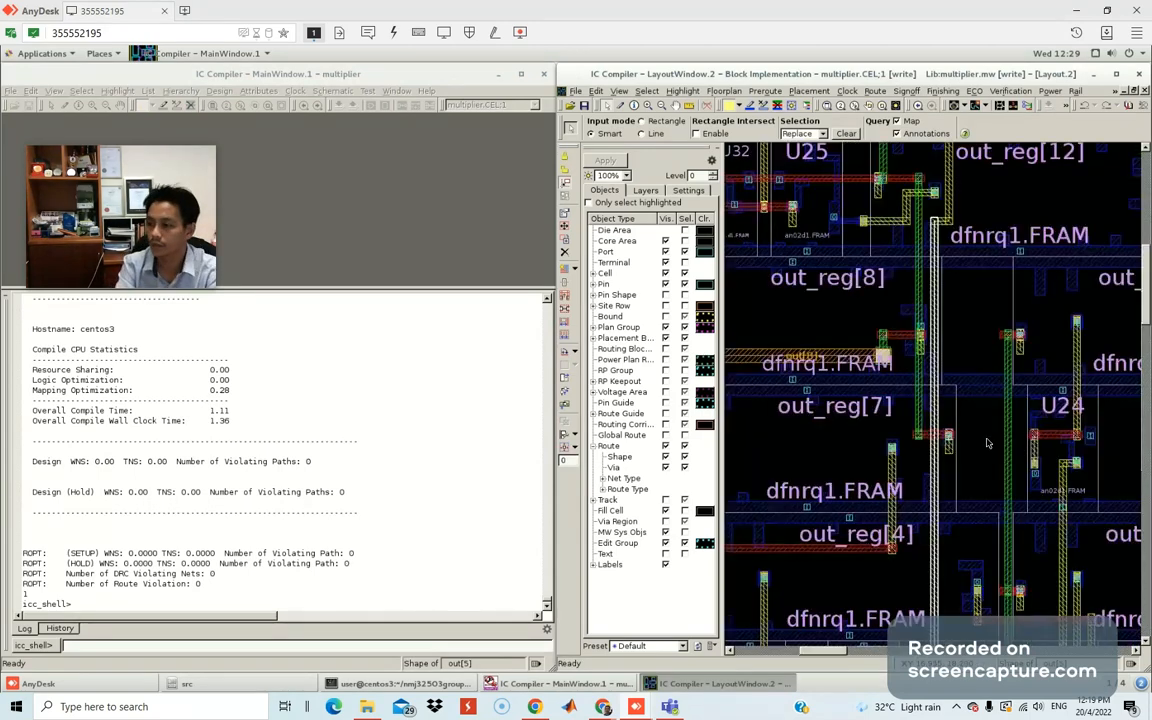
pyautogui.scroll(-5, 988, 442)
pyautogui.scroll(2, 988, 442)
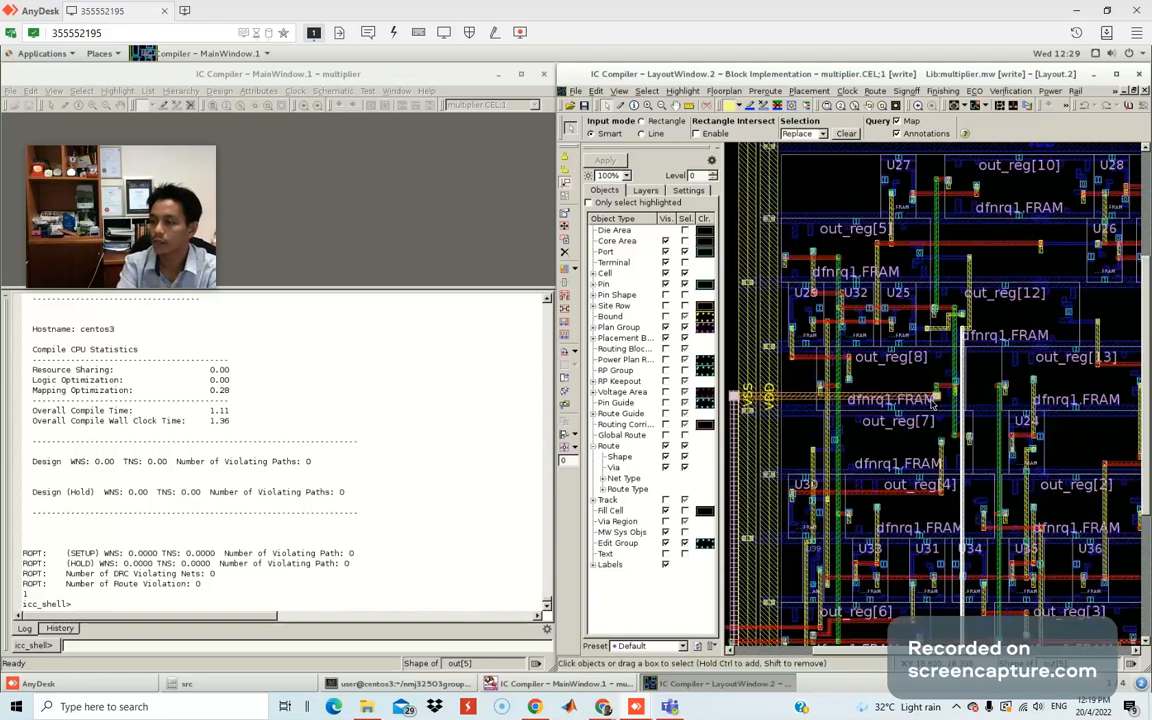
pyautogui.scroll(-3, 945, 418)
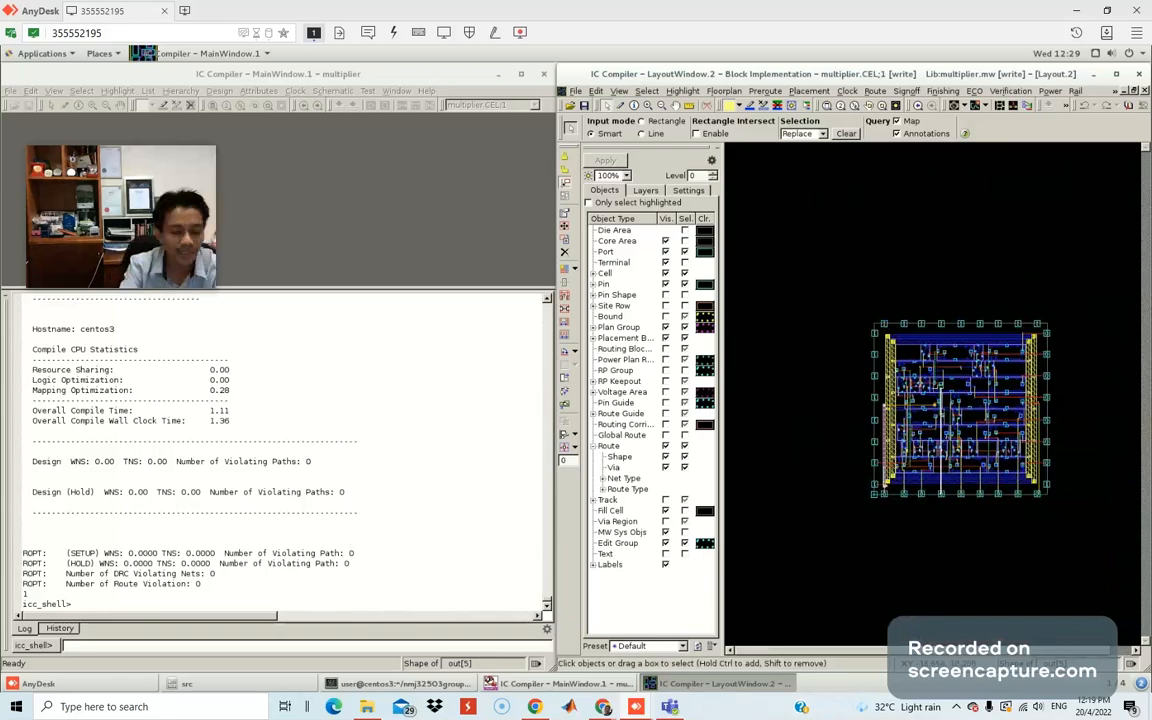
pyautogui.moveTo(0, 96); pyautogui.dragTo(386, 89)
pyautogui.doubleClick(386, 89)
# Scroll past Figs. 19–21 to the 'Fixing DRC/LVS Errors' section on page 14.
pyautogui.scroll(-7, 584, 437)
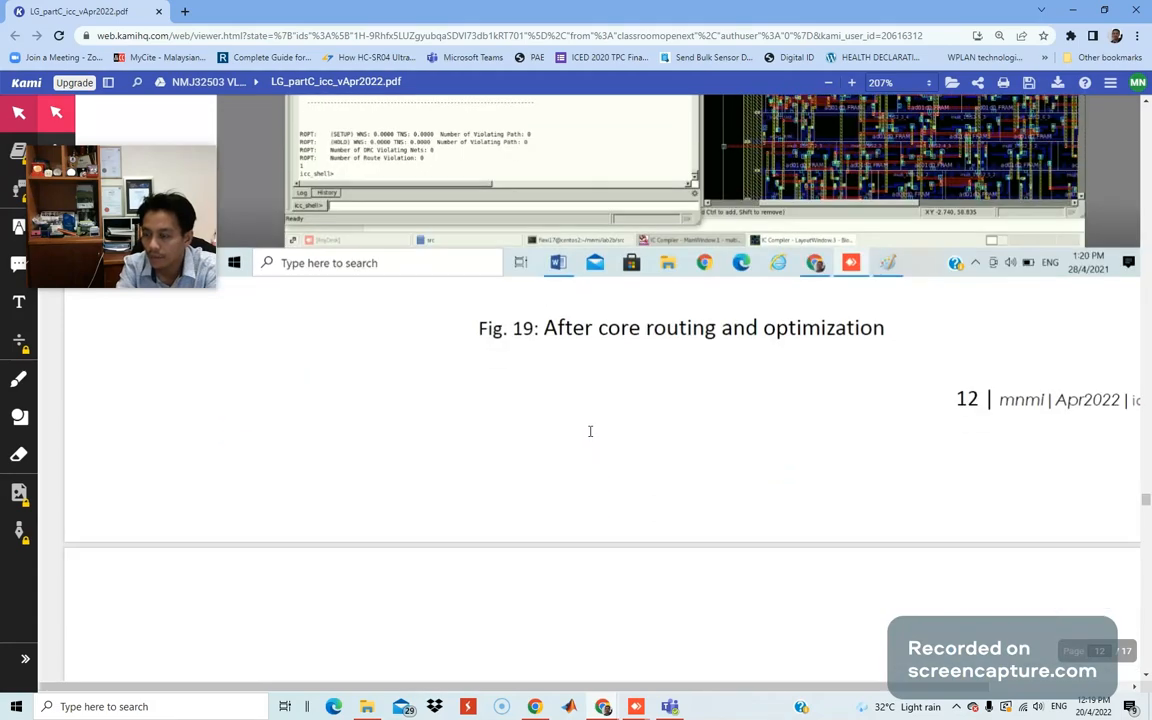
pyautogui.scroll(1, 851, 398)
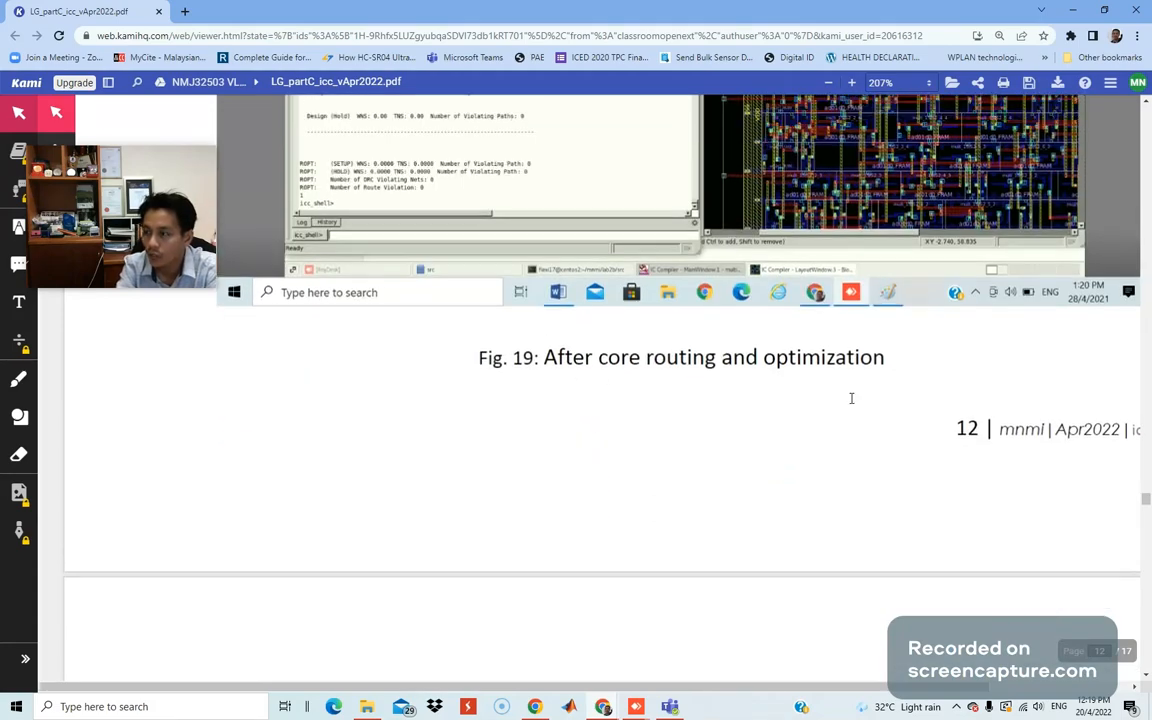
pyautogui.scroll(2, 851, 398)
pyautogui.scroll(-2, 783, 329)
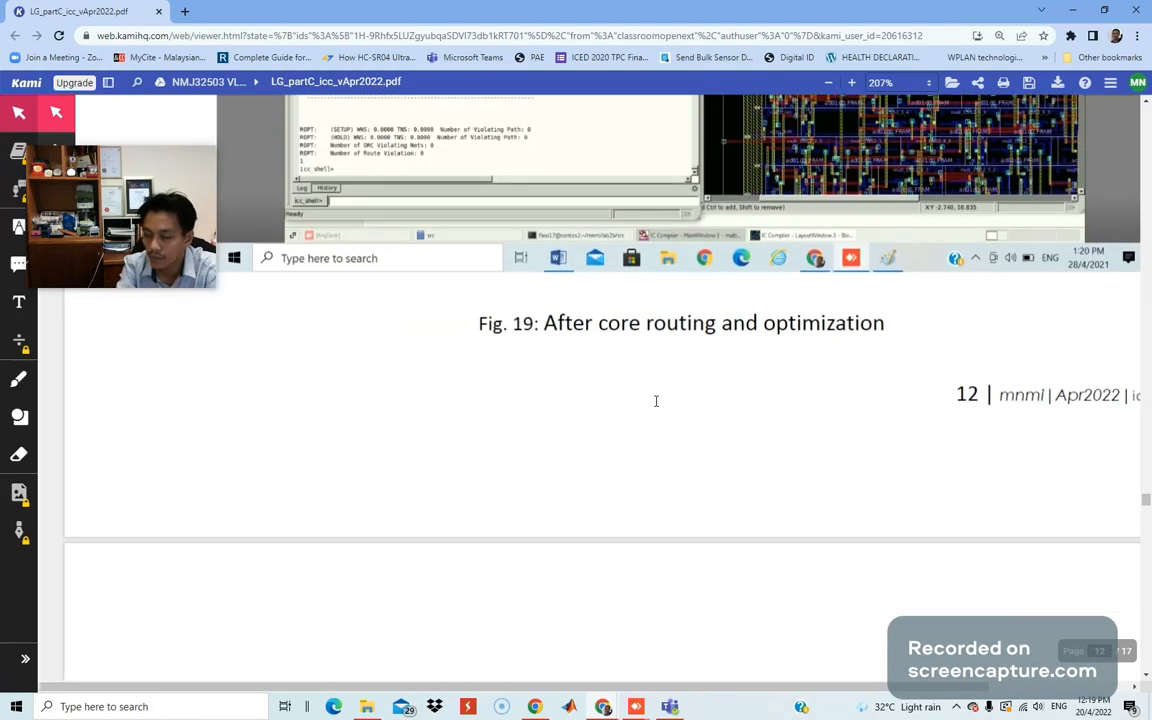
pyautogui.scroll(-5, 656, 401)
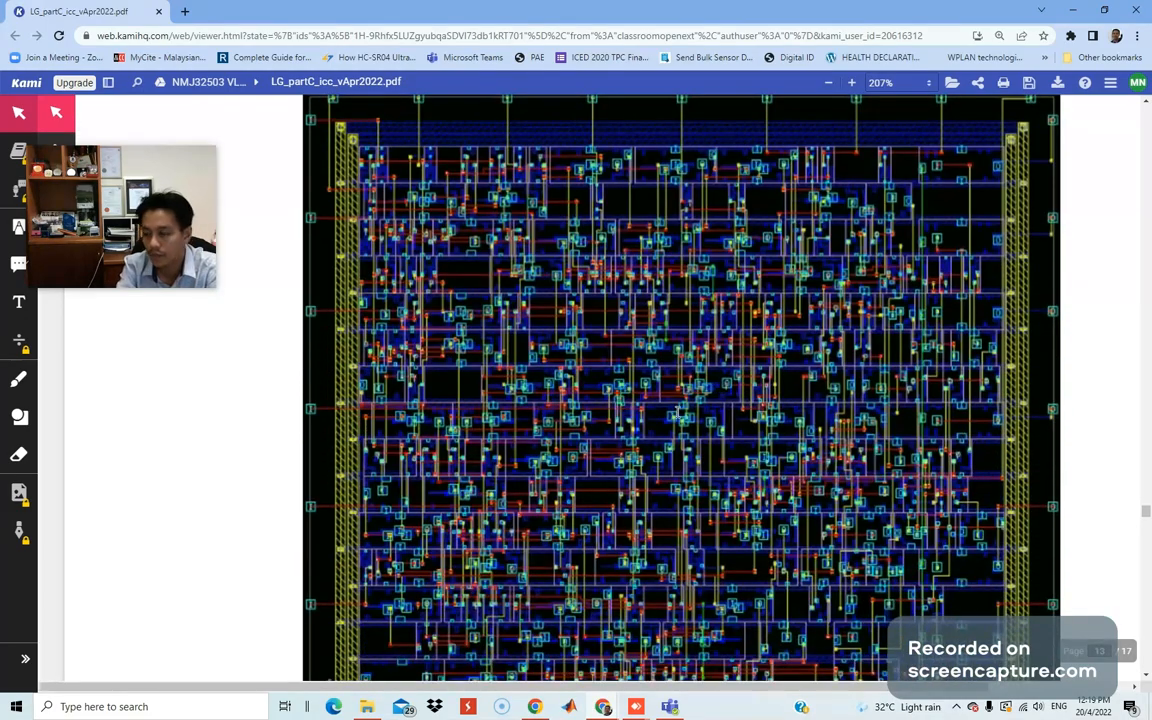
pyautogui.scroll(-8, 678, 413)
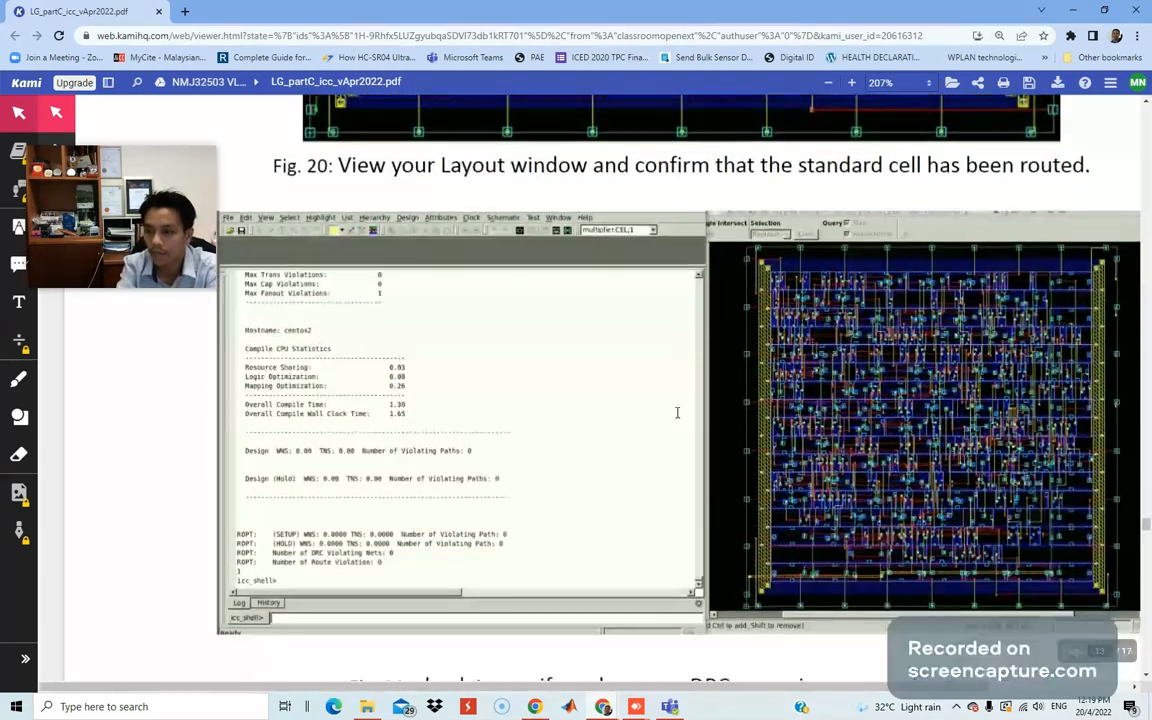
pyautogui.scroll(-2, 677, 413)
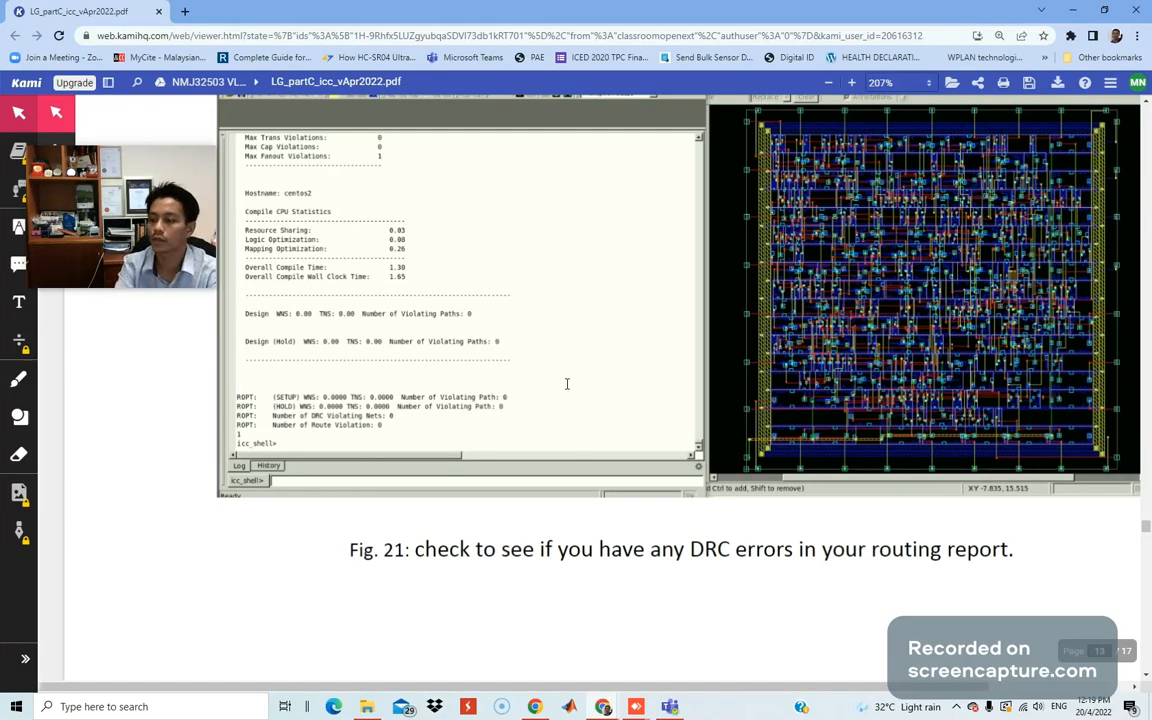
pyautogui.scroll(-2, 563, 382)
pyautogui.scroll(-6, 444, 386)
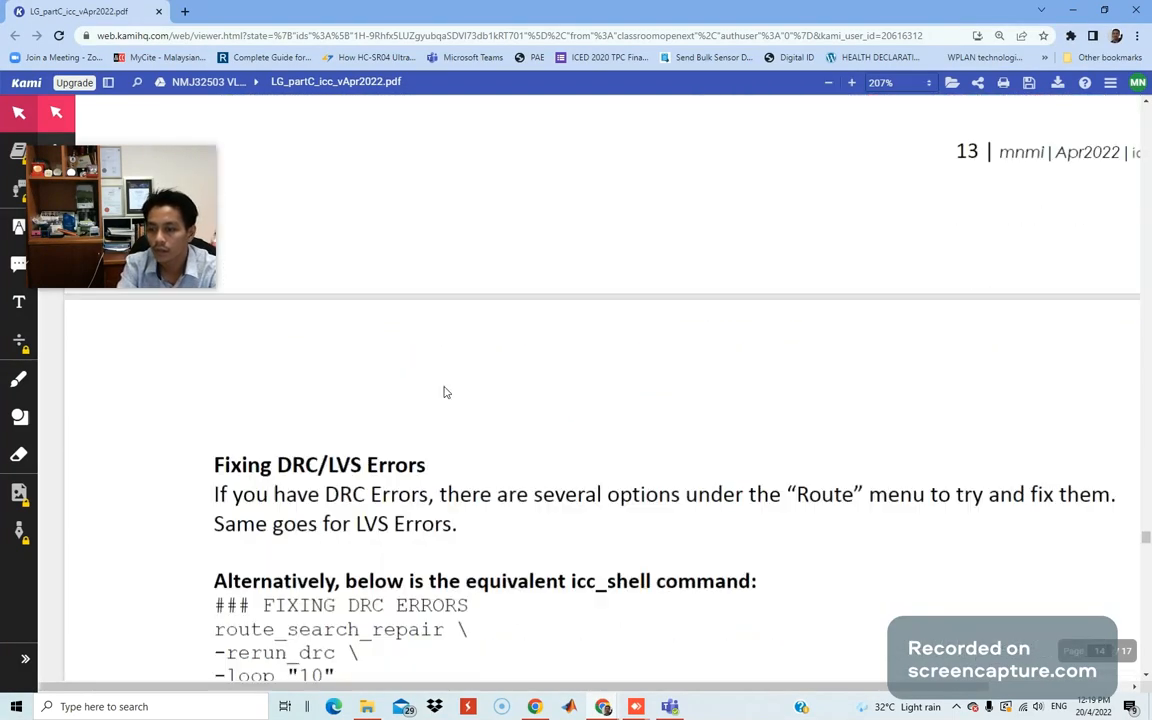
pyautogui.scroll(-4, 444, 391)
pyautogui.scroll(1, 444, 391)
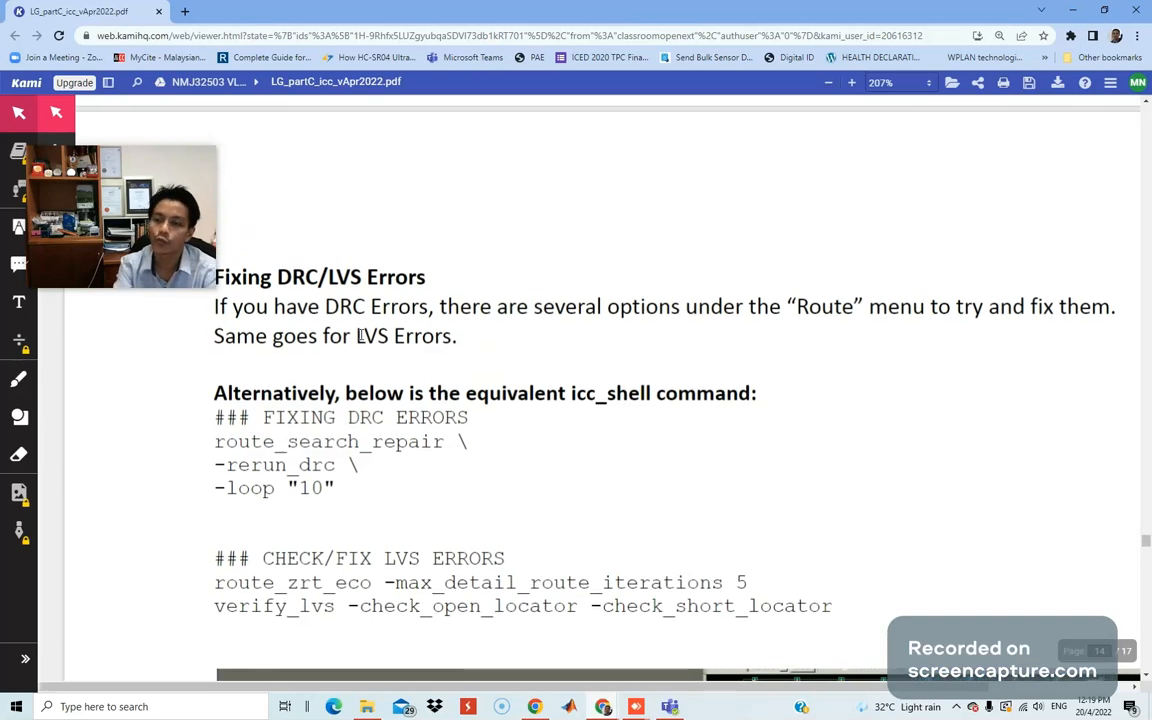
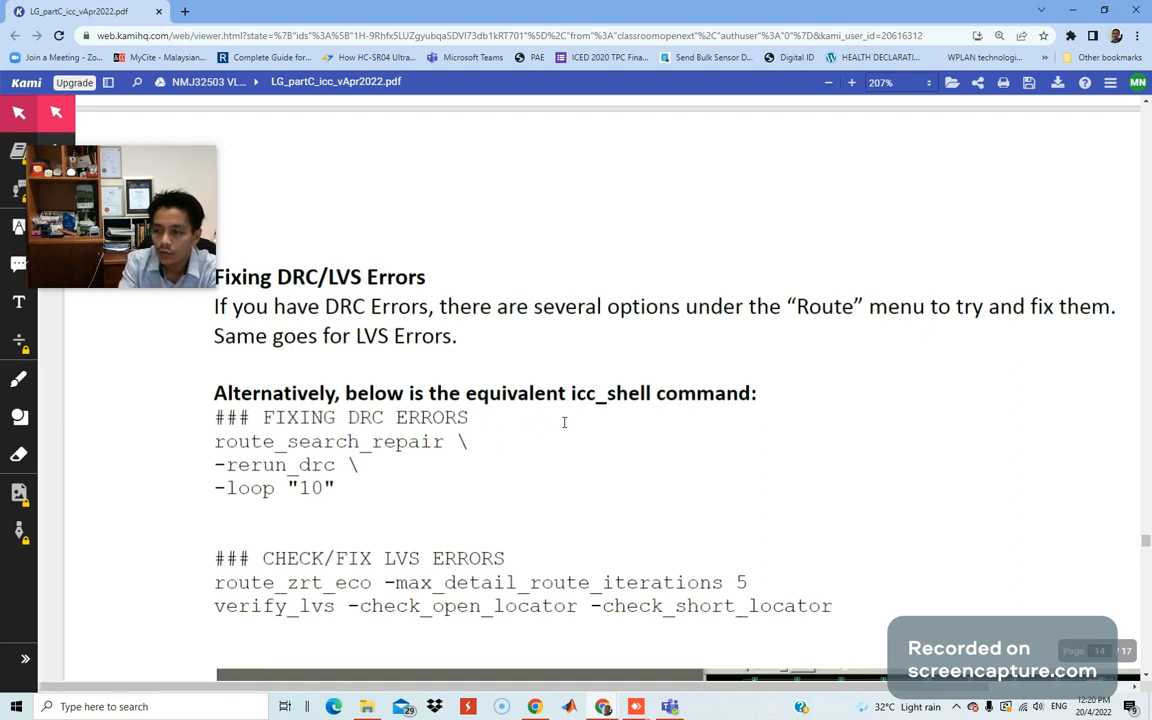
# Underline icc_shell in green on page 14, then slide Chrome aside to reveal AnyDesk.
pyautogui.click(18, 379)
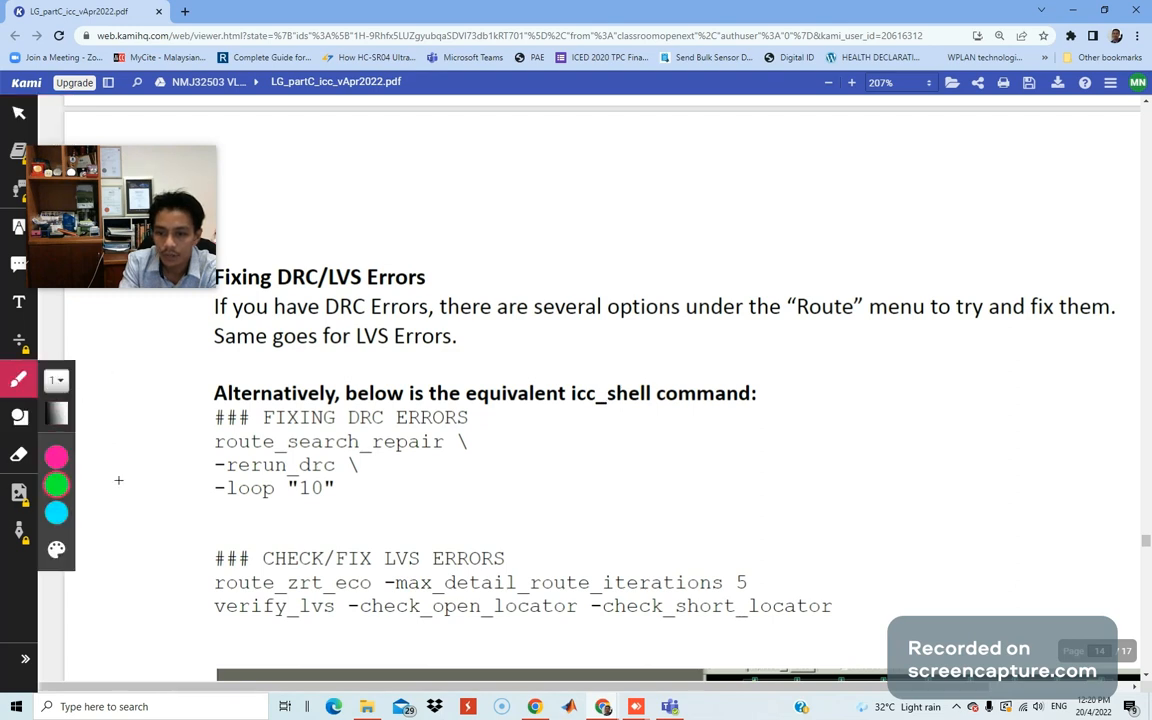
pyautogui.moveTo(565, 405); pyautogui.dragTo(648, 410)
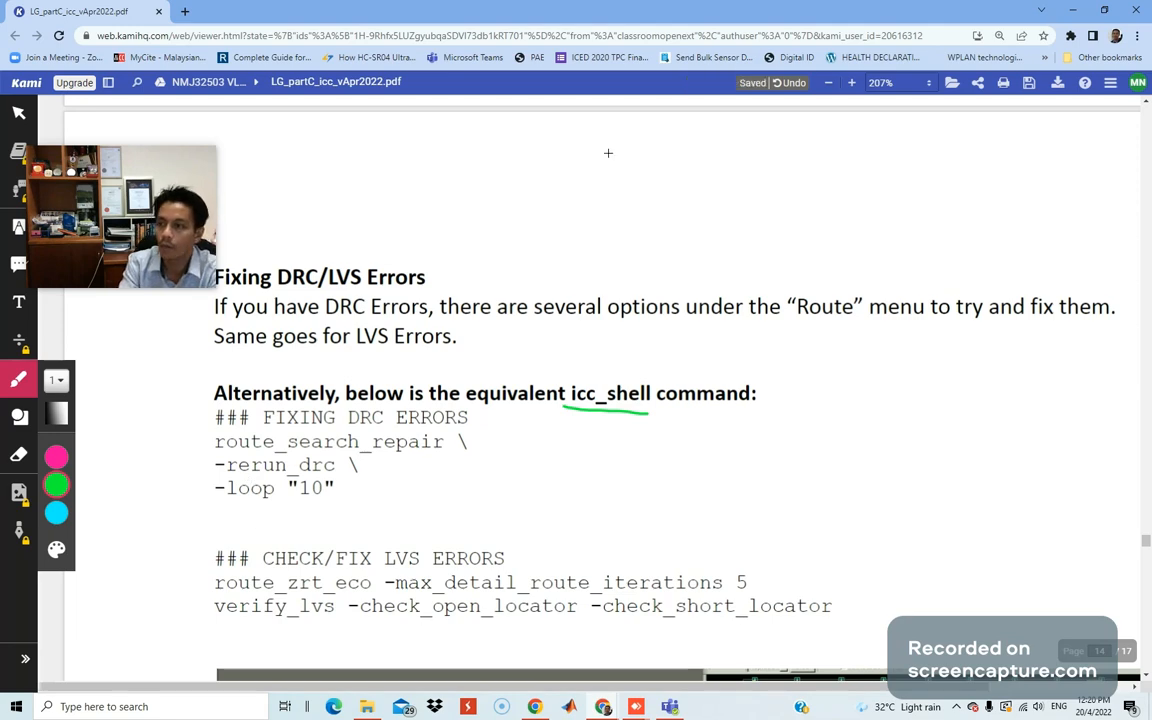
pyautogui.moveTo(549, 10); pyautogui.dragTo(0, 60)
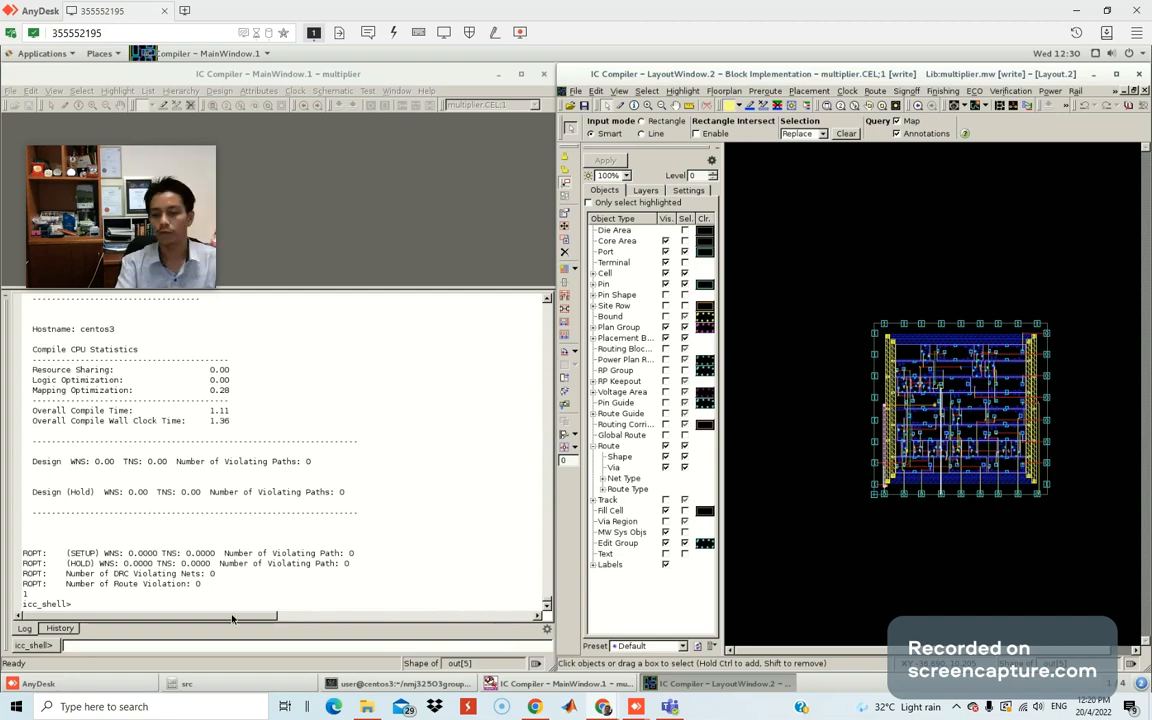
# After a look at the History tab, submit '### FIXING DRC ERRORS' from the icc_shell Log view.
pyautogui.click(59, 628)
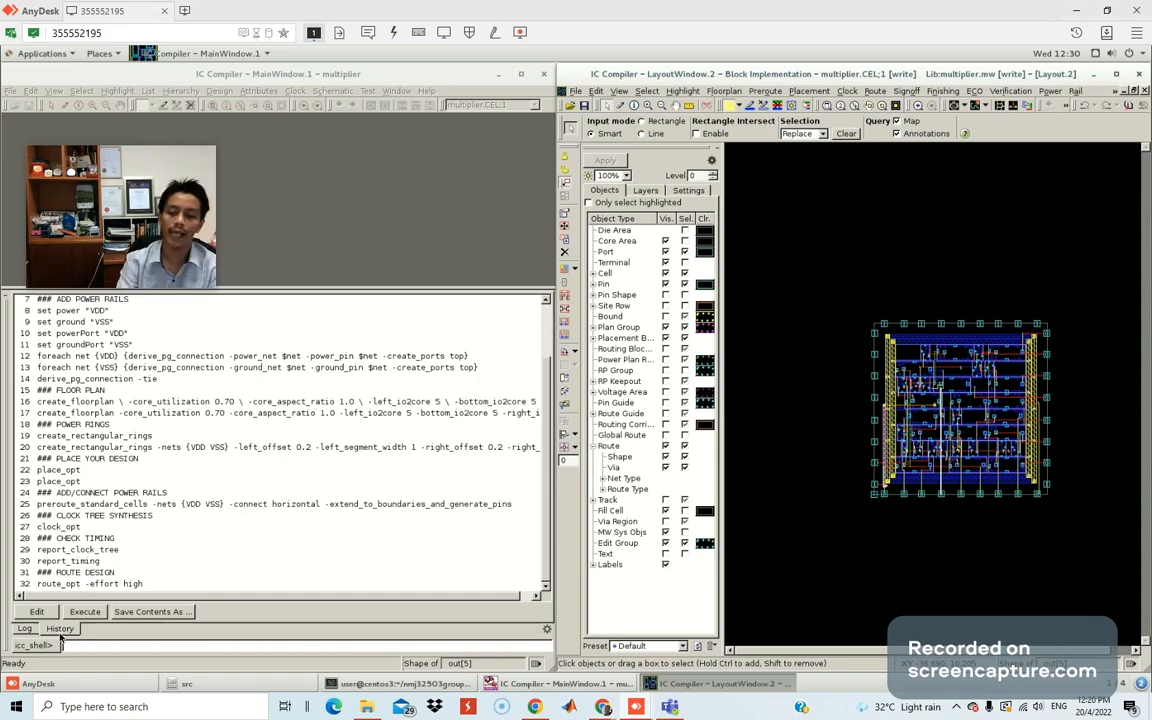
pyautogui.click(25, 629)
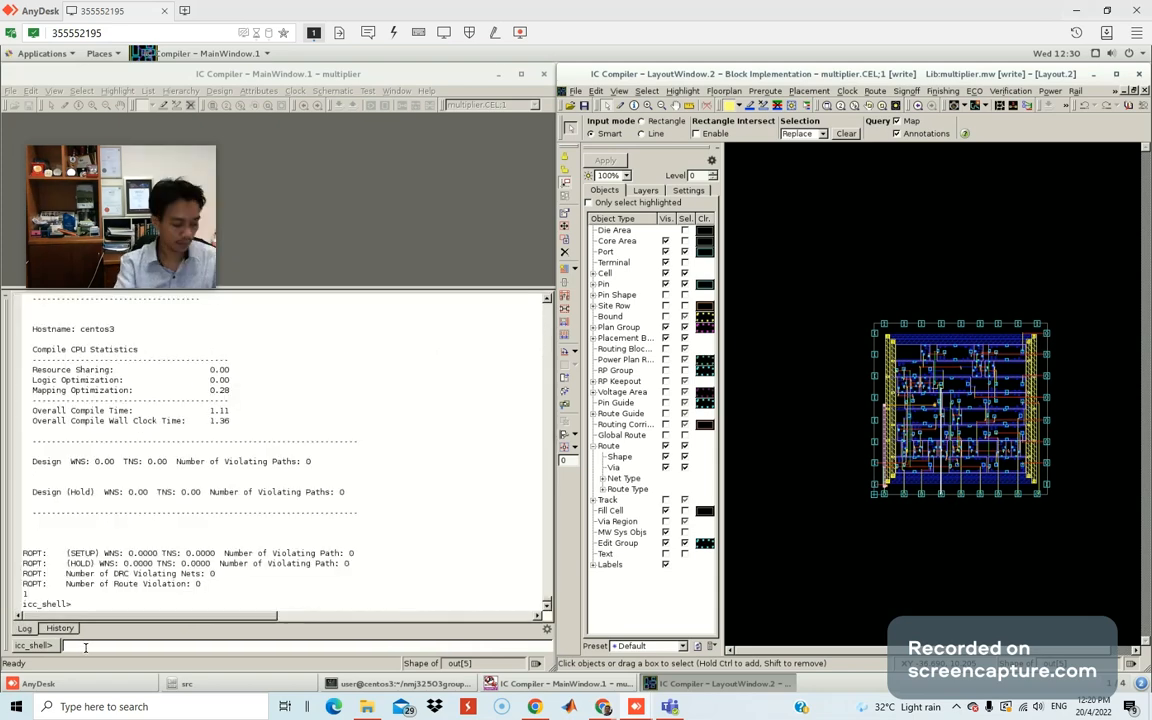
pyautogui.press('super')
pyautogui.click(308, 473)
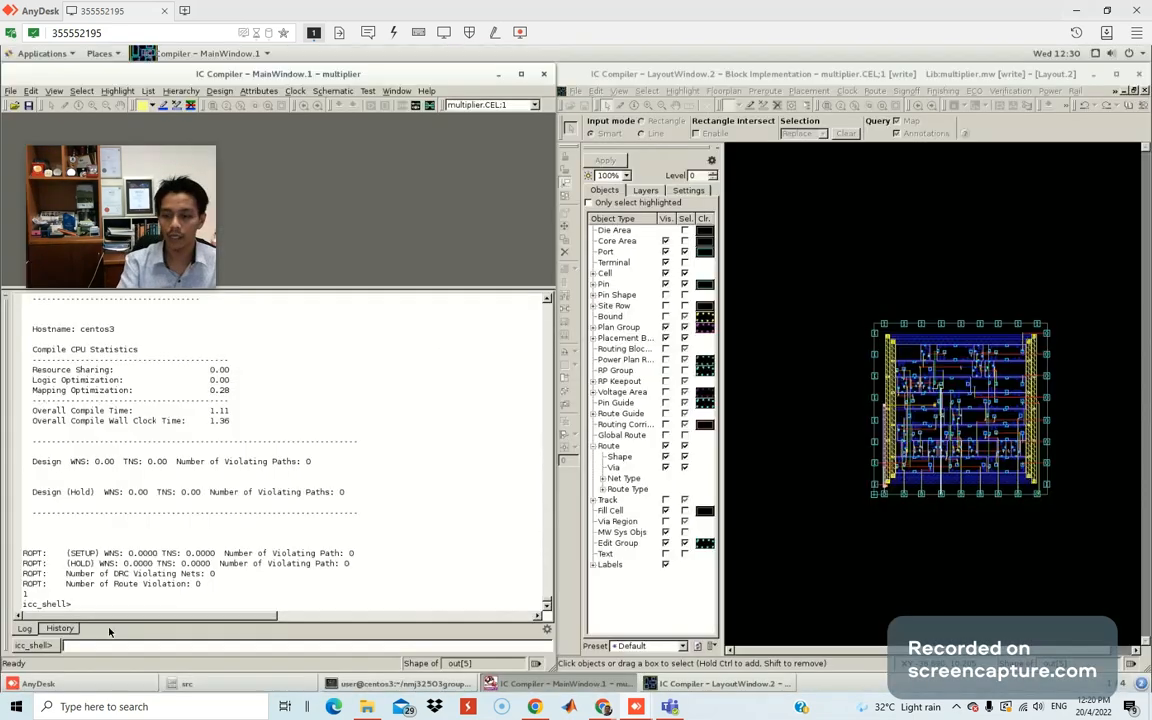
pyautogui.write('### FIXING DRC ERRORS')
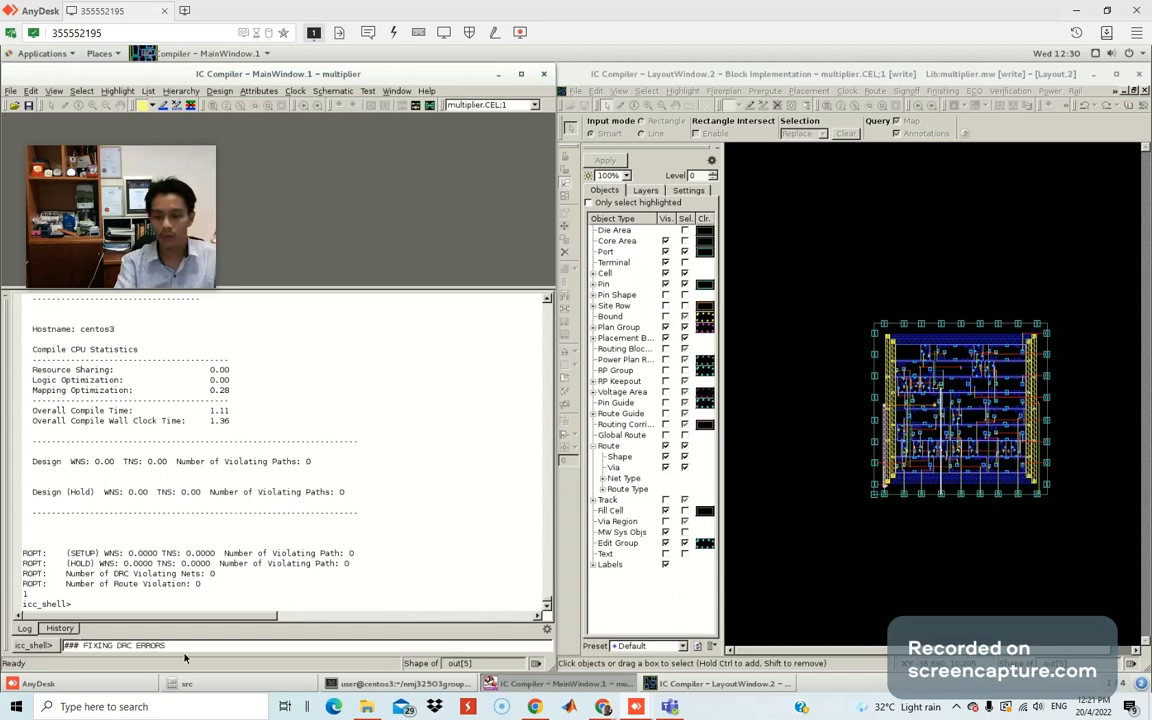
pyautogui.press('Return')
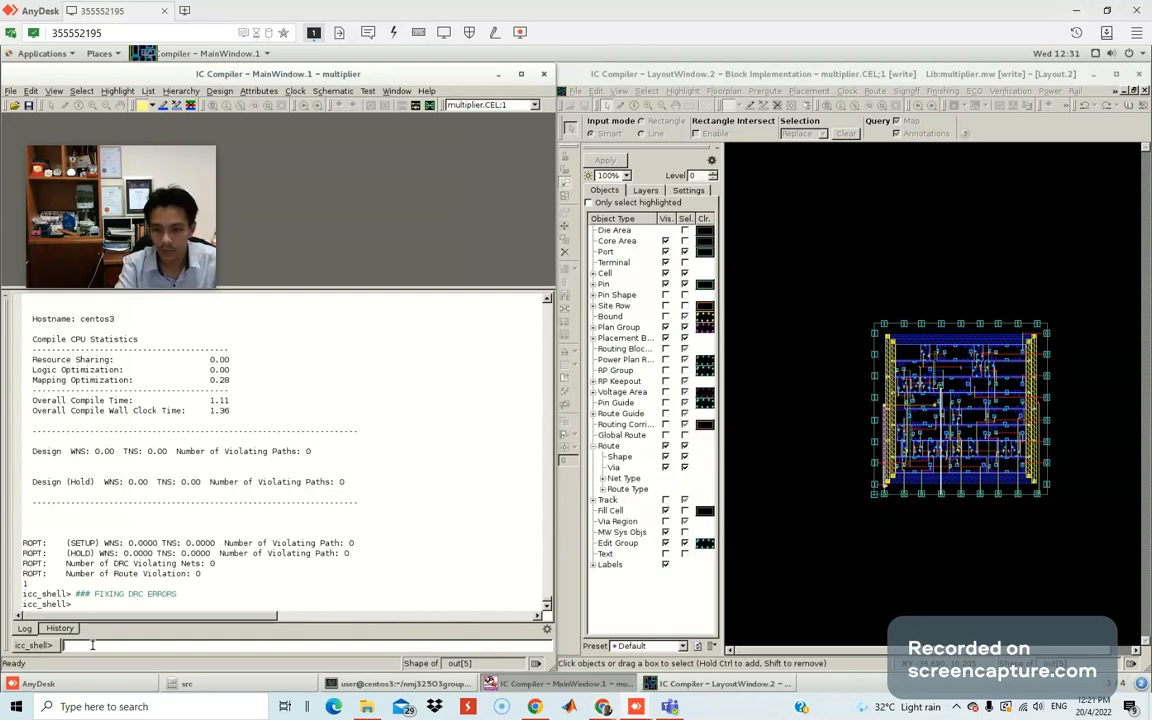
# Paste route_search_repair -rerun_drc -loop "10", strip its backslashes, then clear the failing entry.
pyautogui.write('route_search_repair \\ -rerun_drc \\ -loop 10')
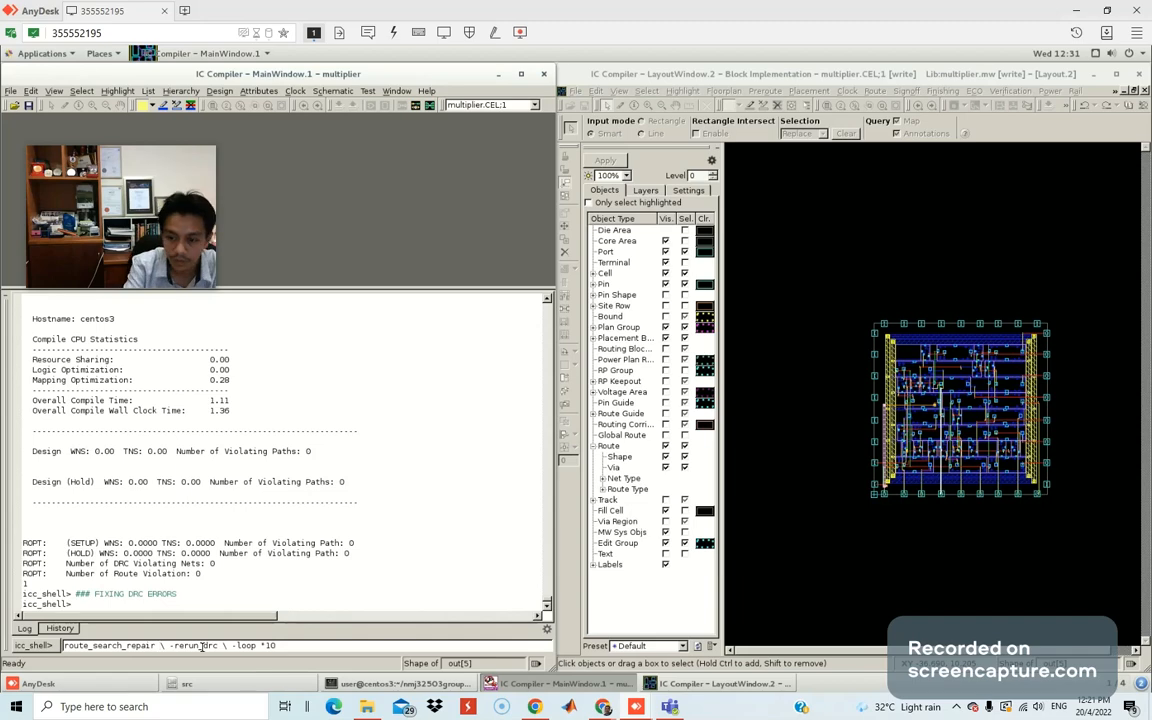
pyautogui.press('BackSpace')
pyautogui.press('BackSpace')
pyautogui.press('BackSpace')
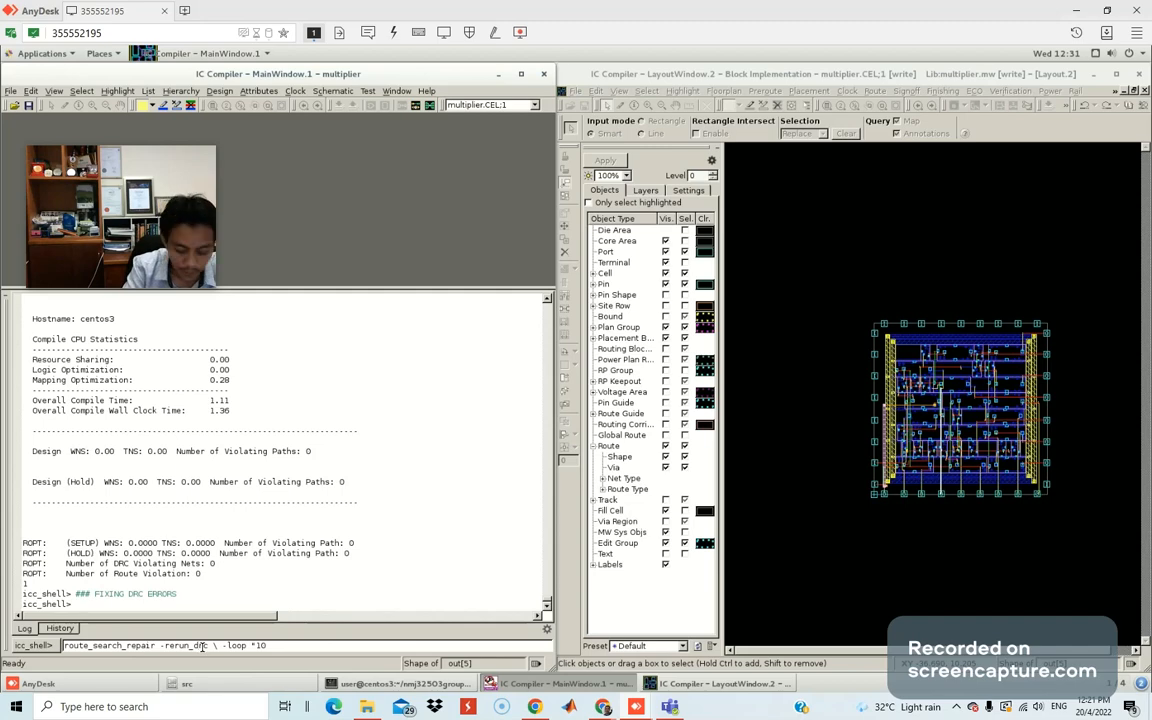
pyautogui.press('BackSpace')
pyautogui.press('BackSpace')
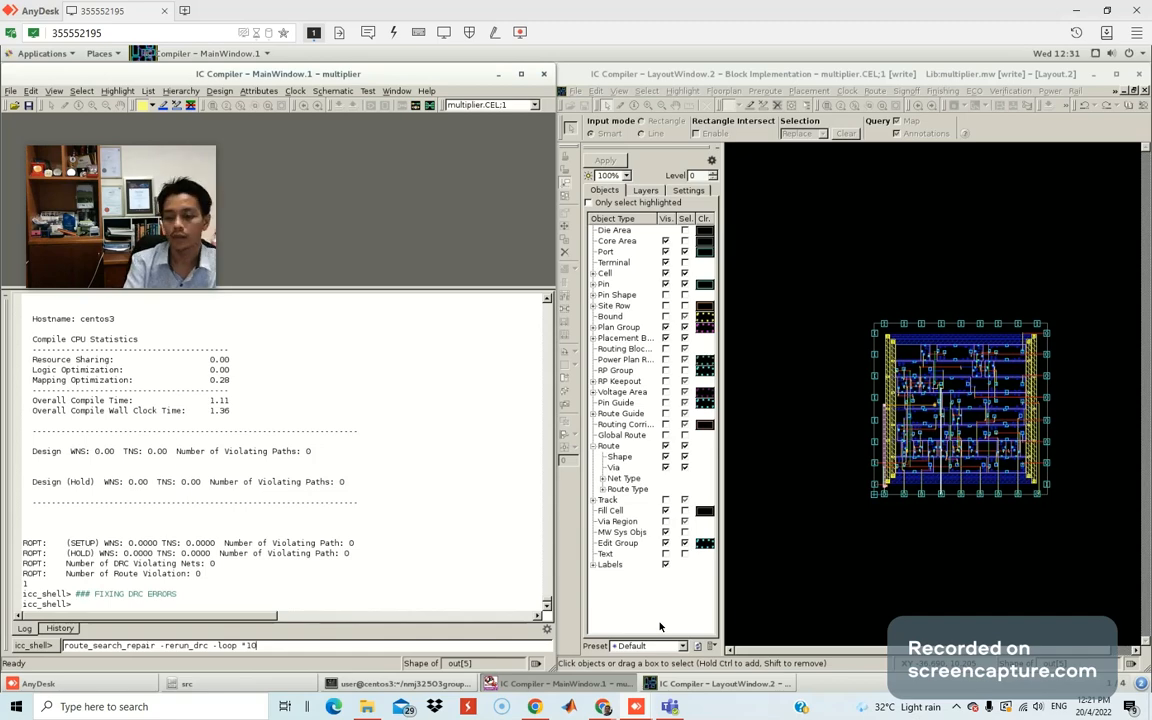
pyautogui.press('Return')
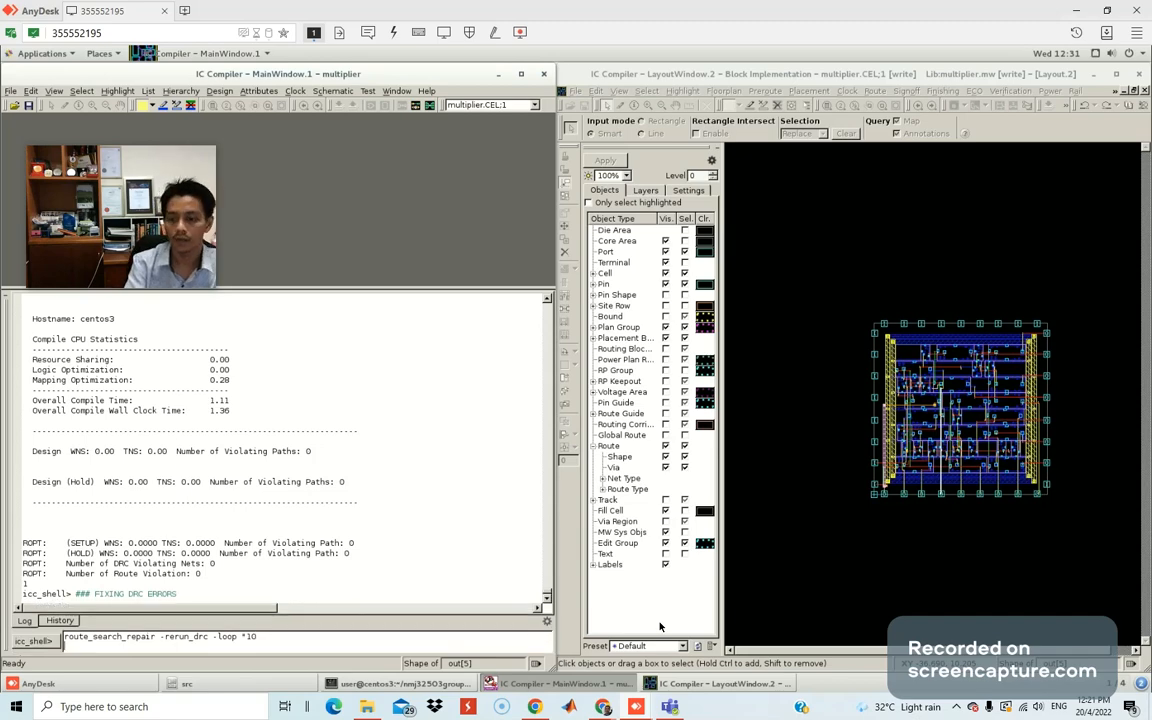
pyautogui.press('BackSpace')
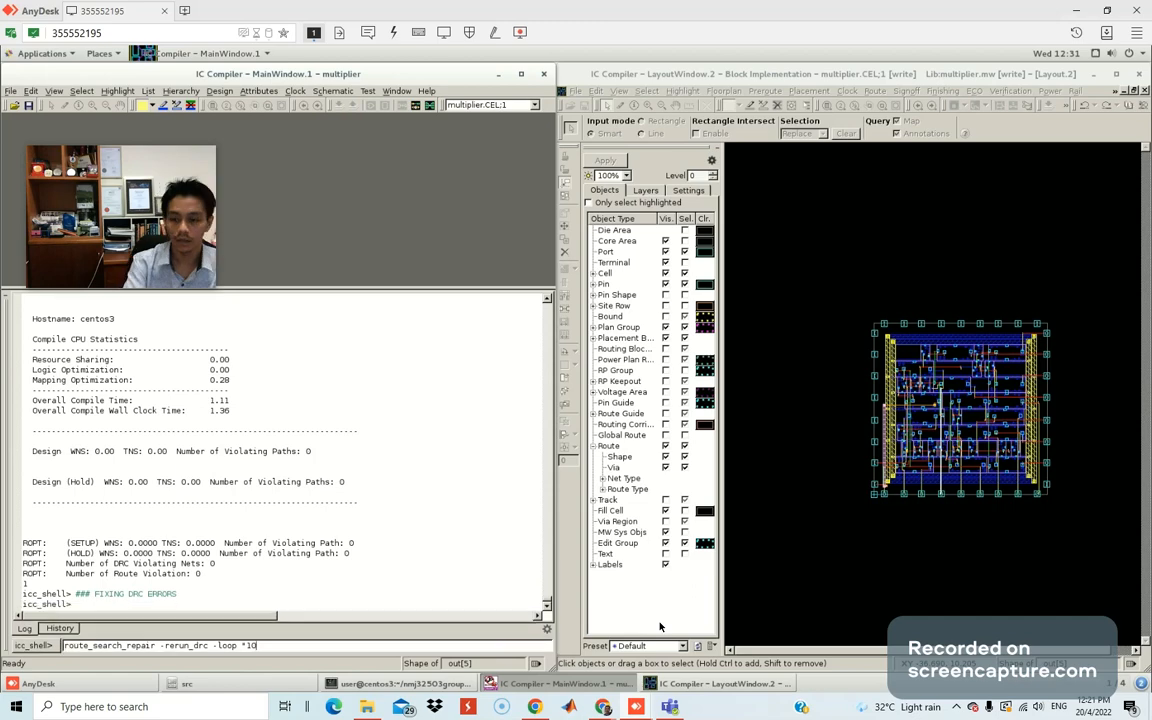
pyautogui.press('Return')
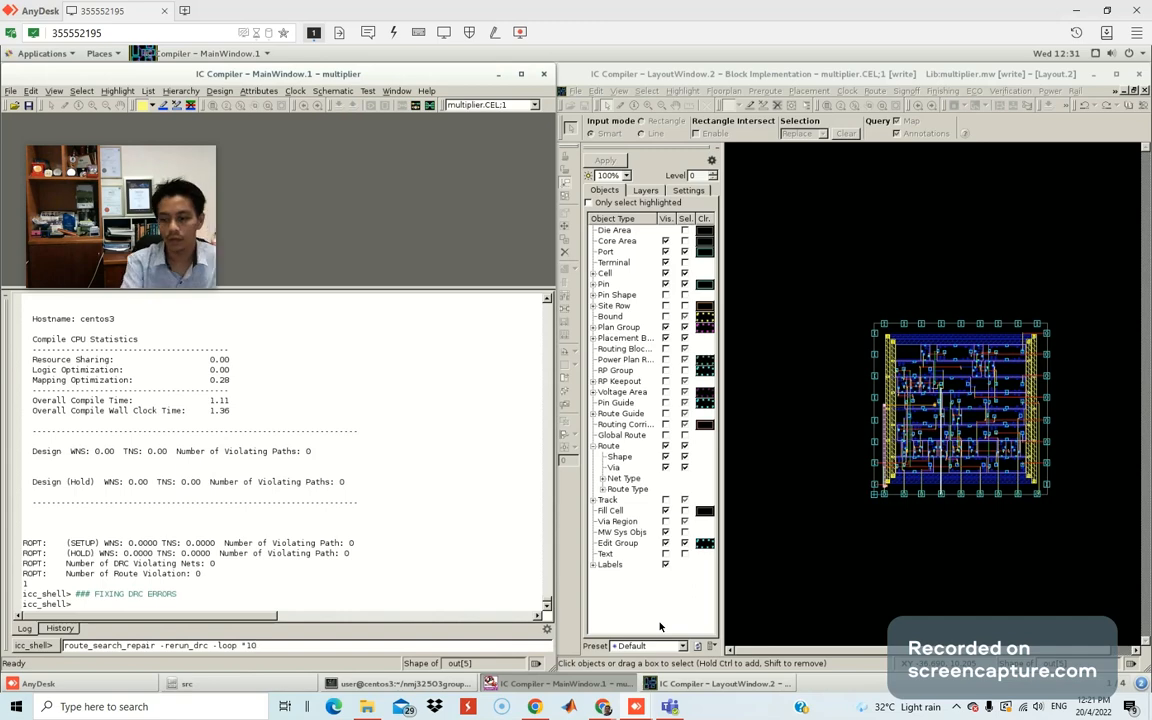
pyautogui.press('Return')
pyautogui.press('BackSpace')
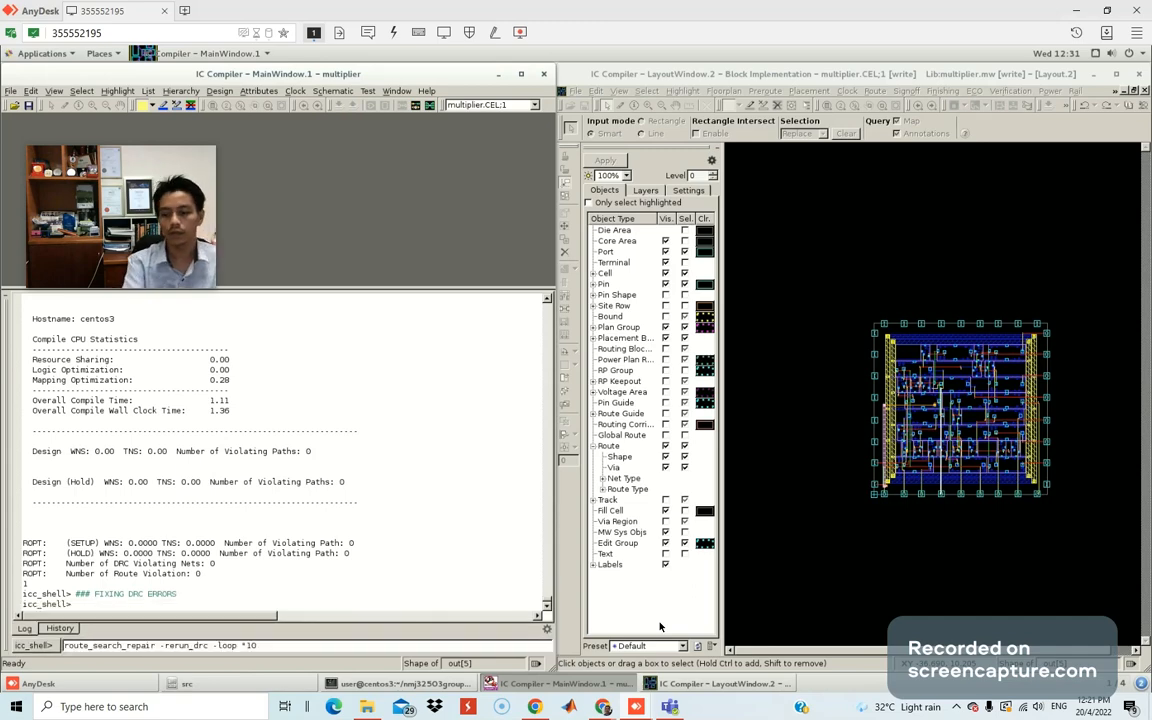
pyautogui.press('Return')
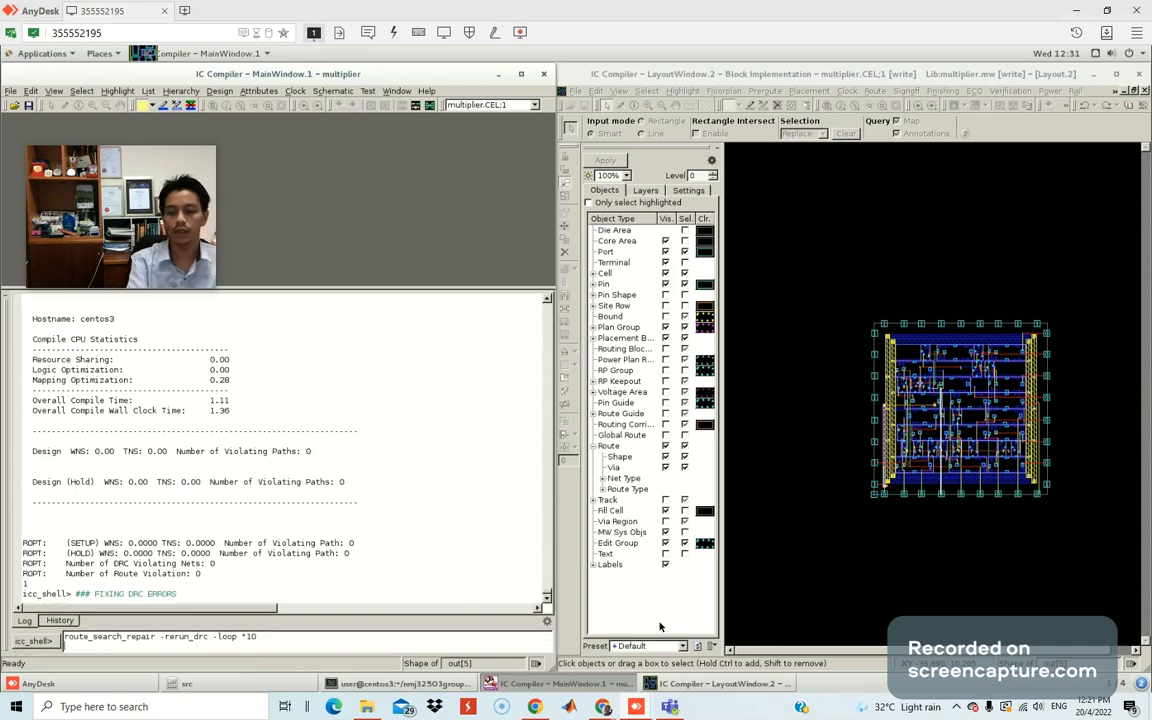
pyautogui.press('BackSpace')
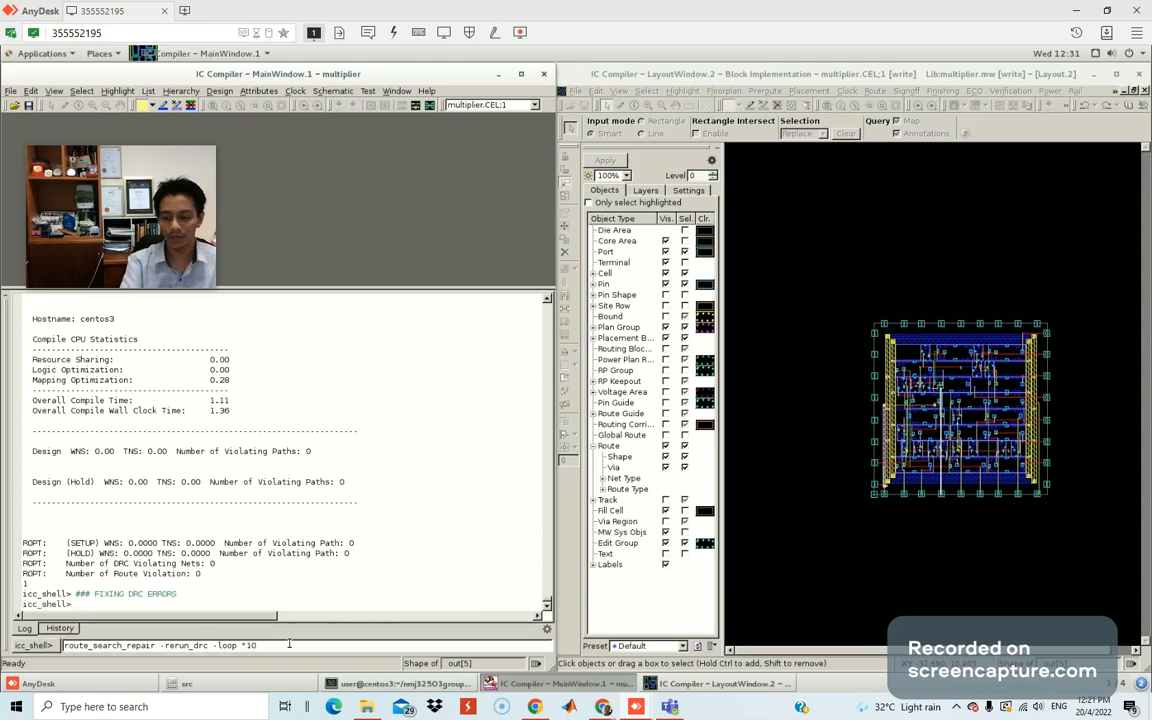
pyautogui.press('Return')
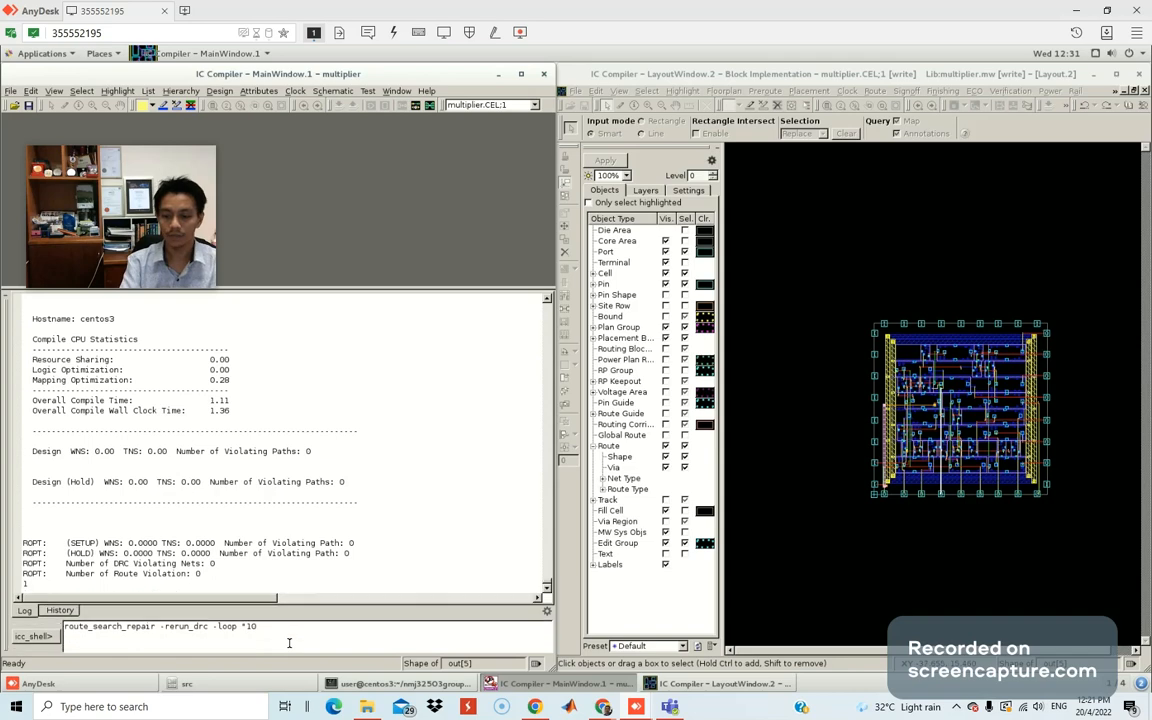
pyautogui.moveTo(277, 652); pyautogui.dragTo(35, 647)
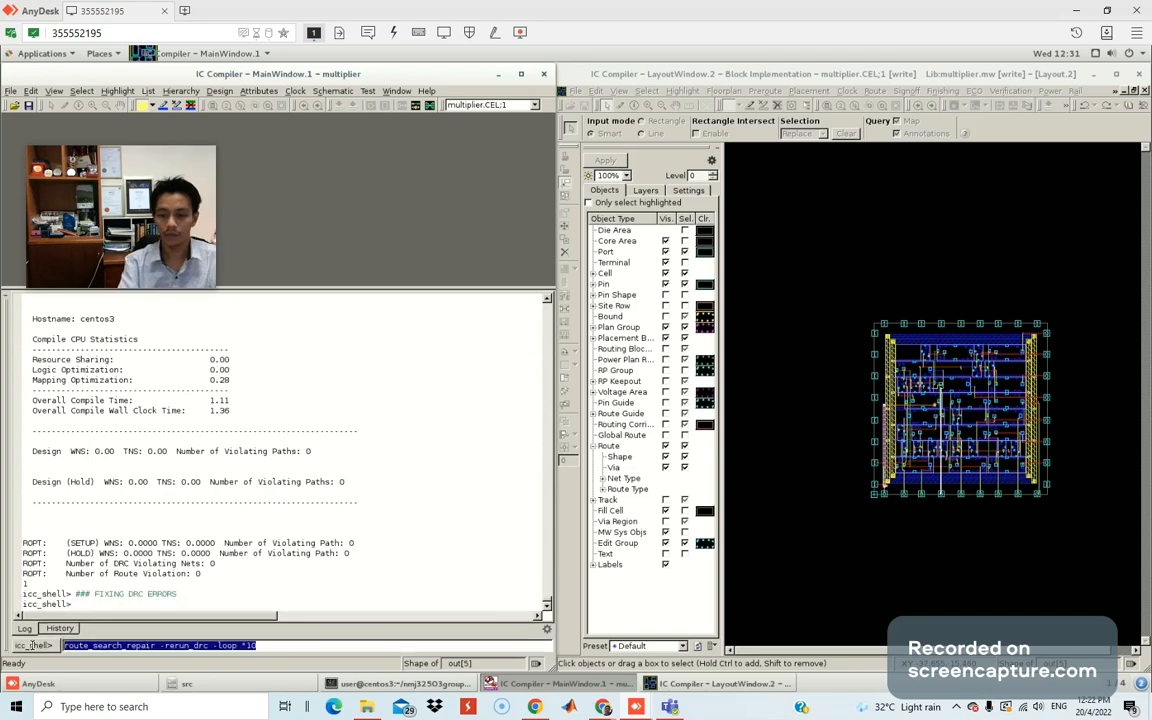
pyautogui.press('BackSpace')
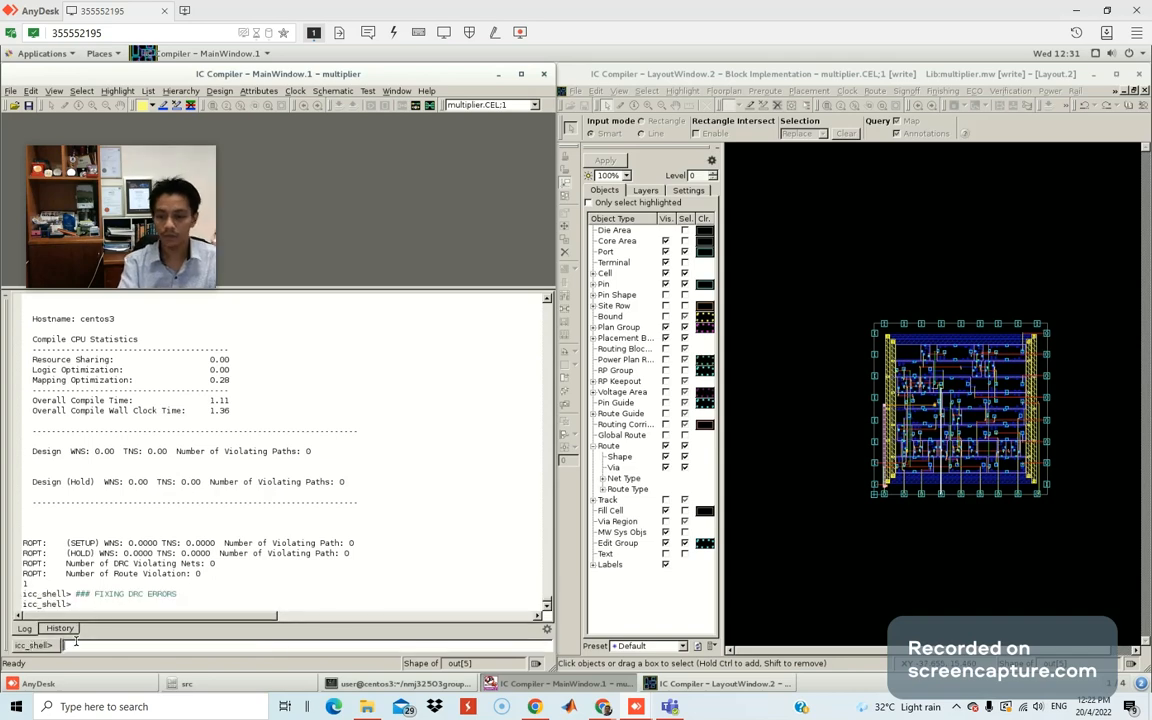
# Re-paste the repair command, add the missing closing quote and run it with 10 loops.
pyautogui.press('super')
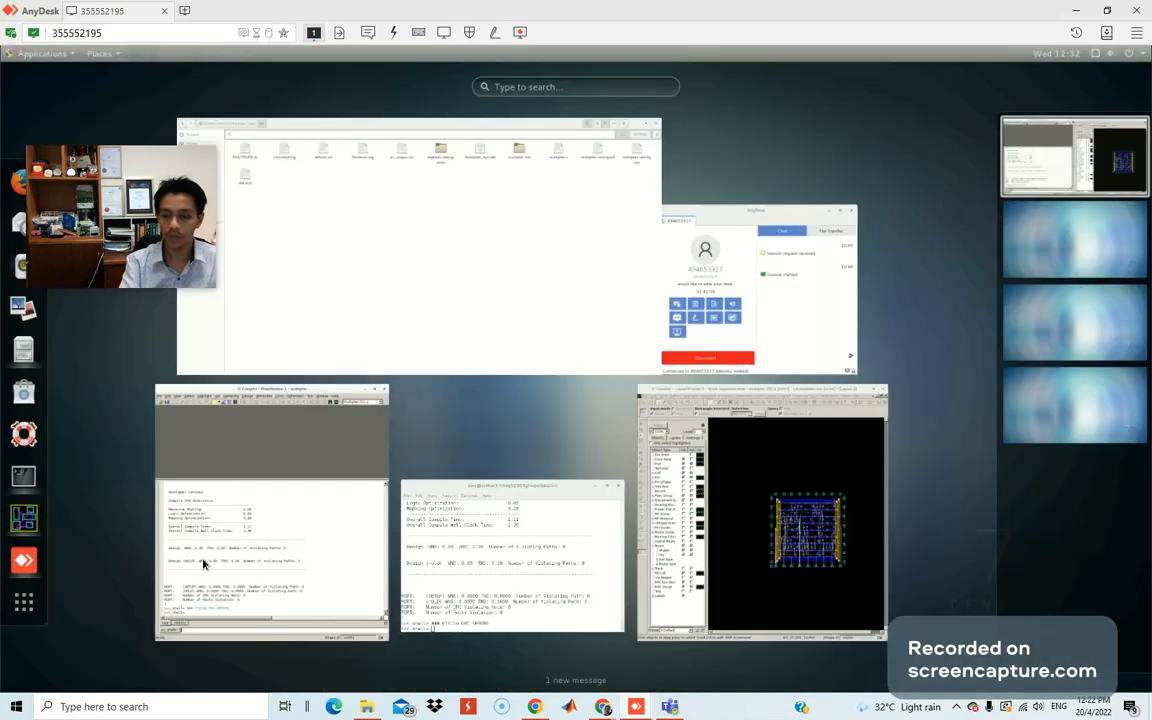
pyautogui.click(203, 565)
pyautogui.write('route_search_repair -rerun_drc -loop "10')
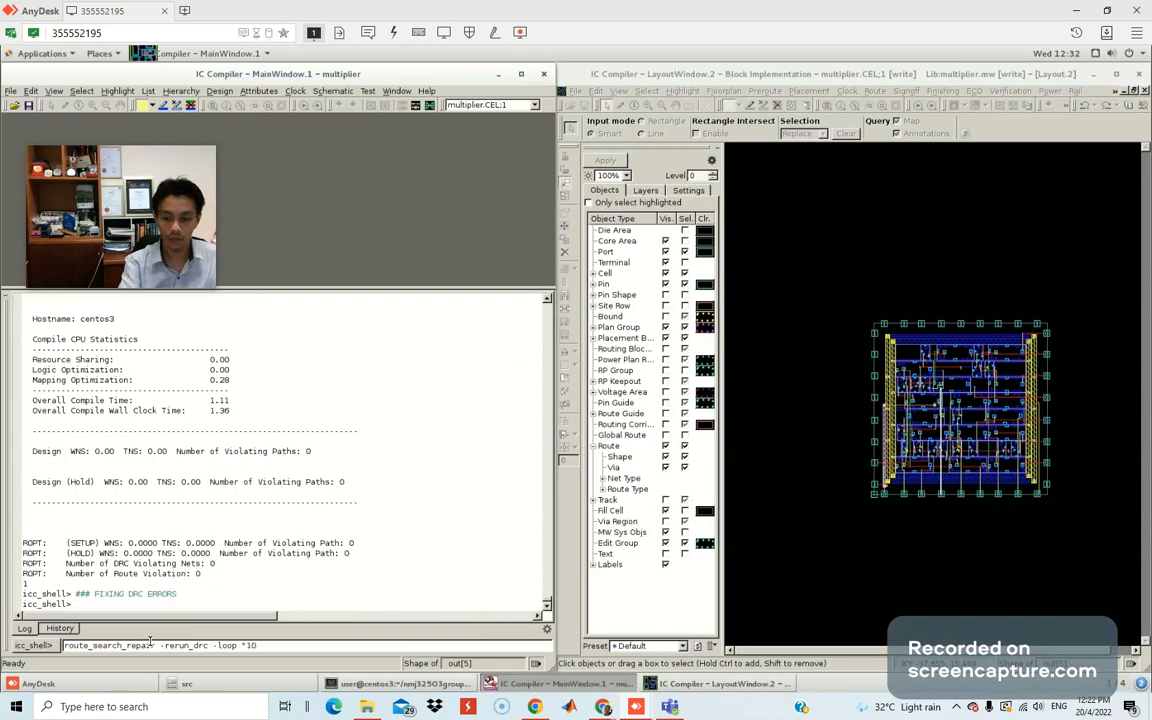
pyautogui.press('Return')
pyautogui.press('BackSpace')
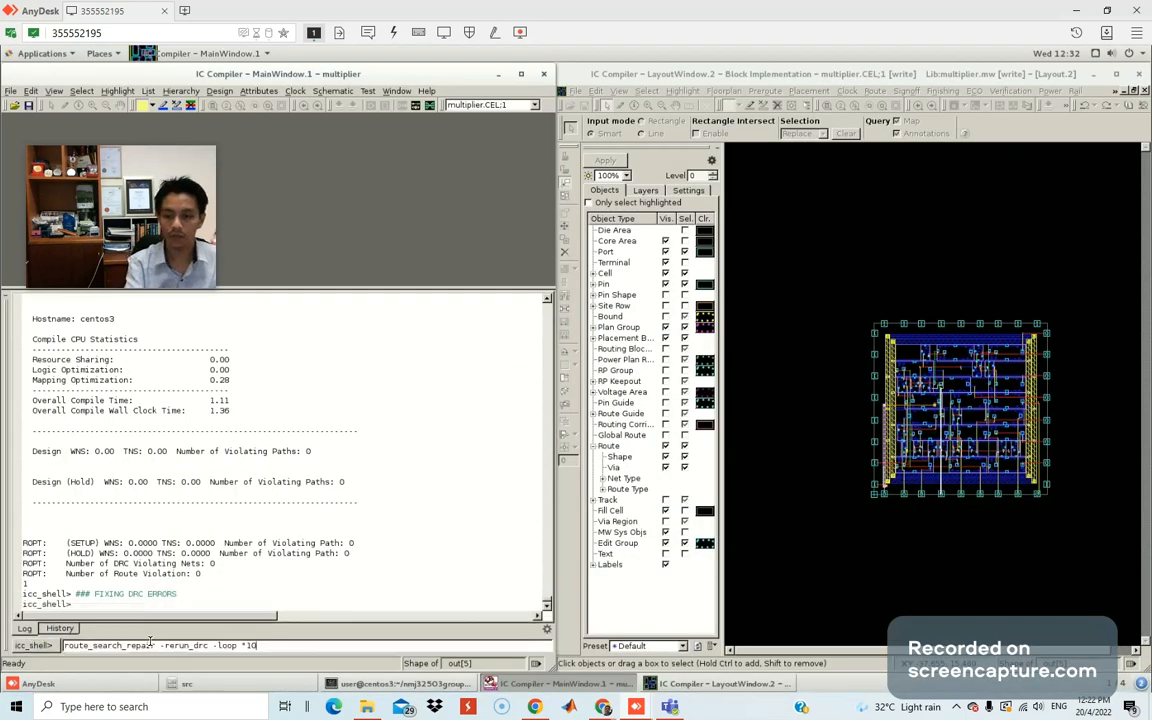
pyautogui.press('Return')
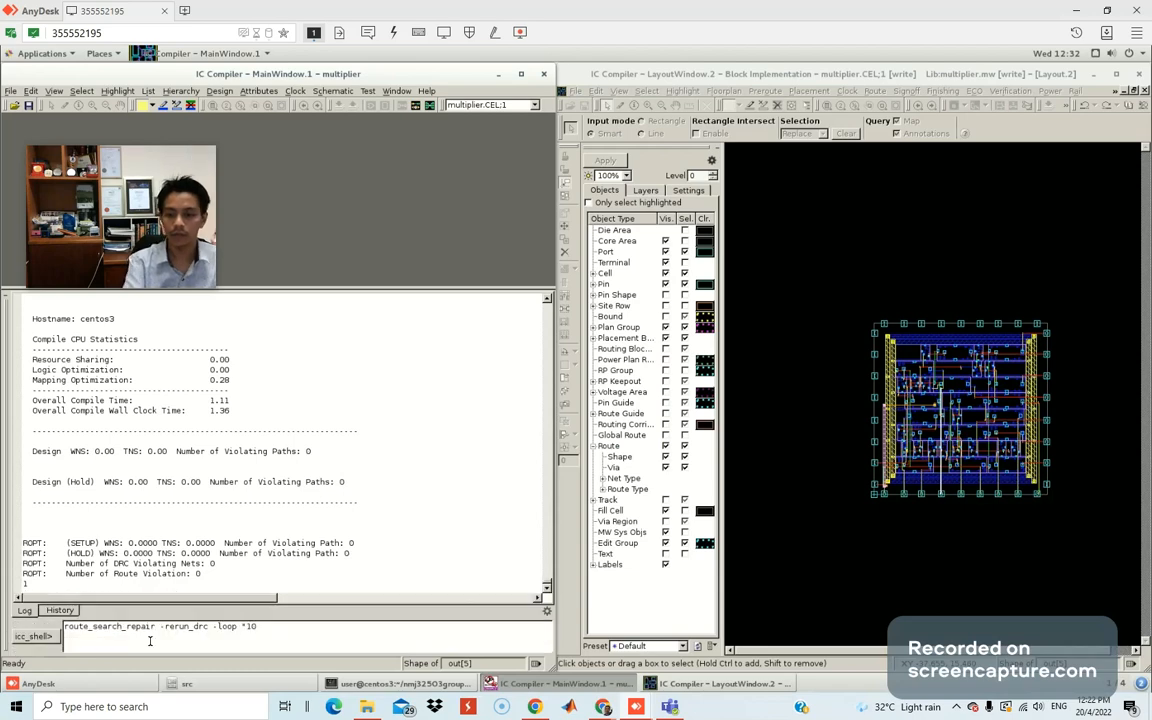
pyautogui.press('Return')
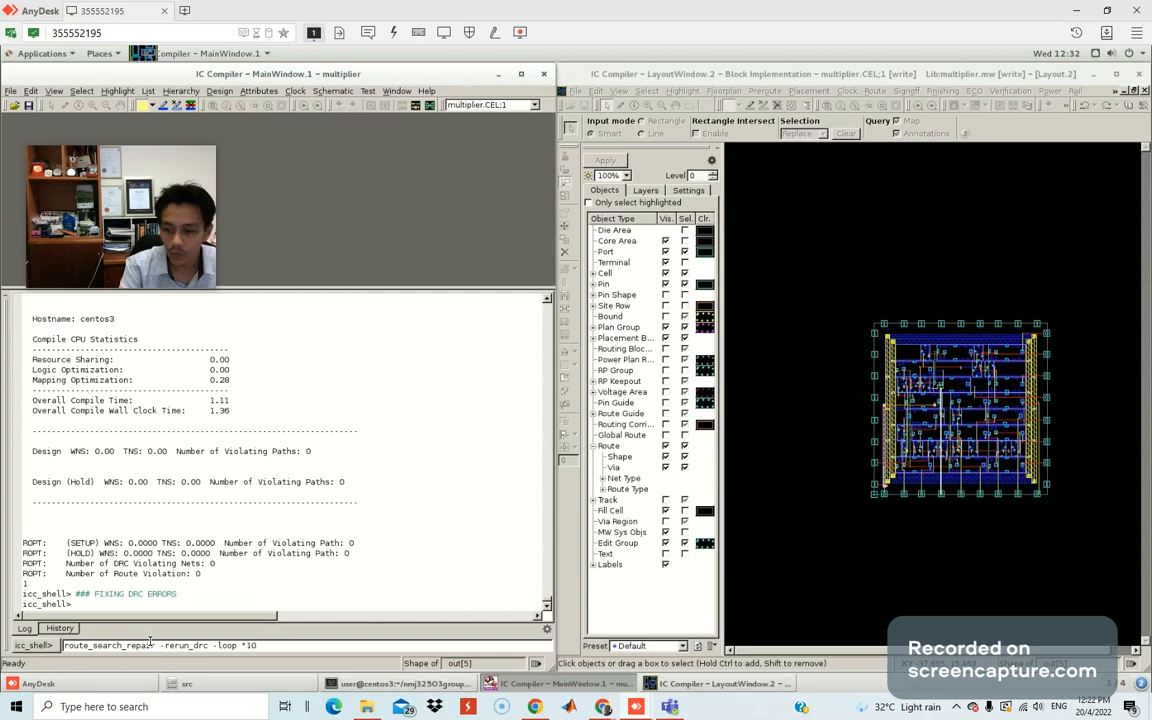
pyautogui.write('"')
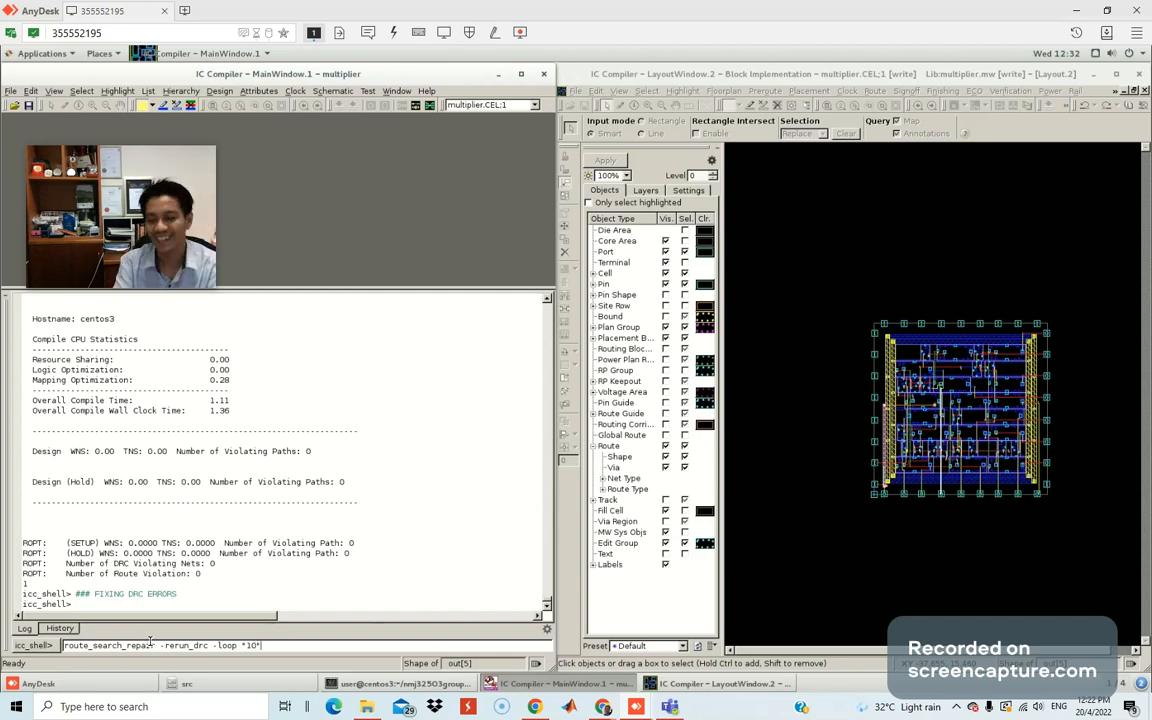
pyautogui.press('Return')
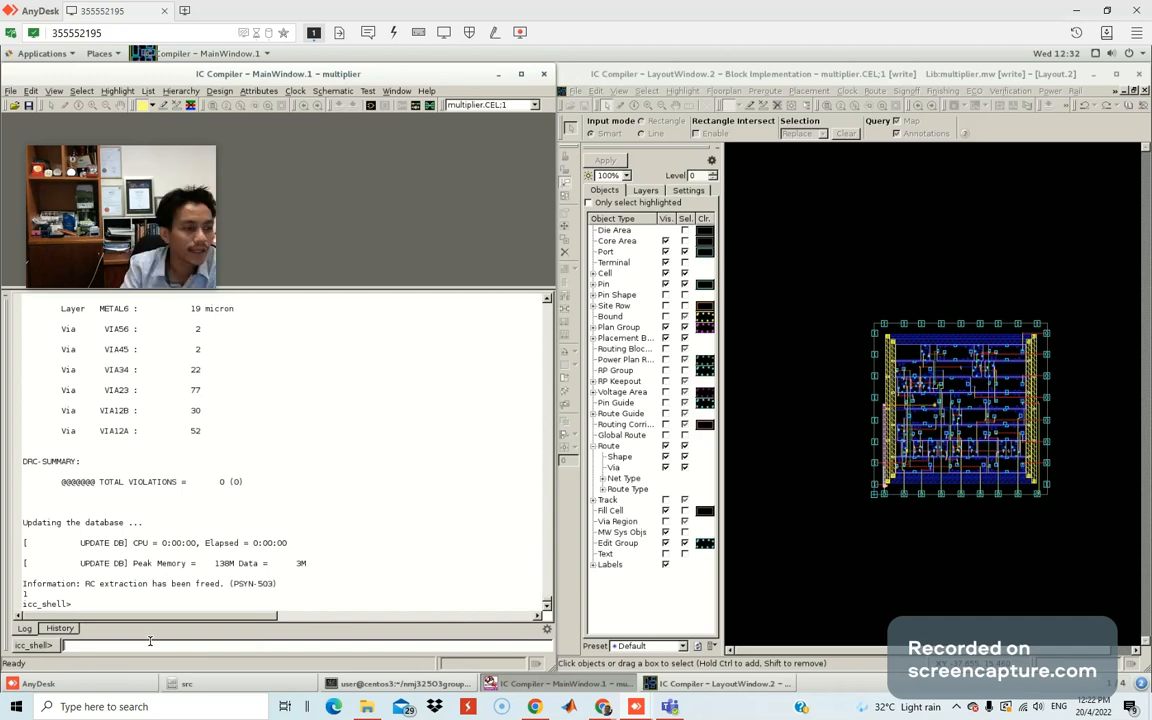
# Scroll through the icc_shell log's DRC summaries, widening the log pane slightly.
pyautogui.scroll(5, 197, 516)
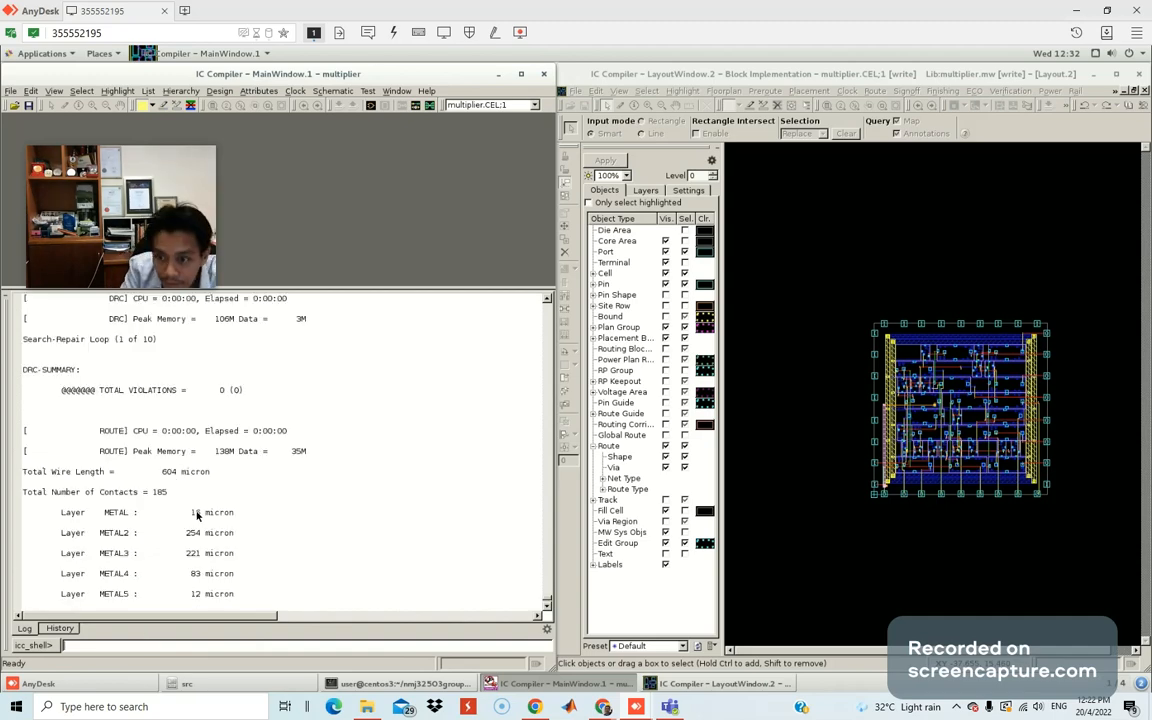
pyautogui.scroll(5, 197, 516)
pyautogui.scroll(5, 197, 516)
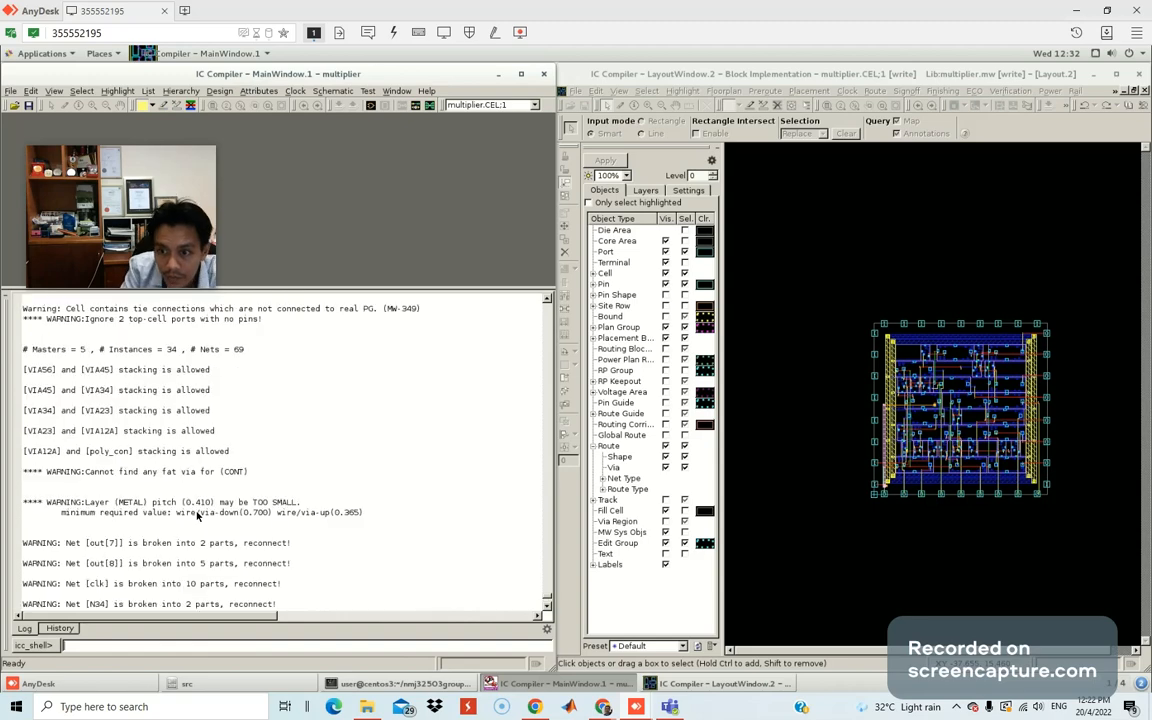
pyautogui.scroll(5, 197, 516)
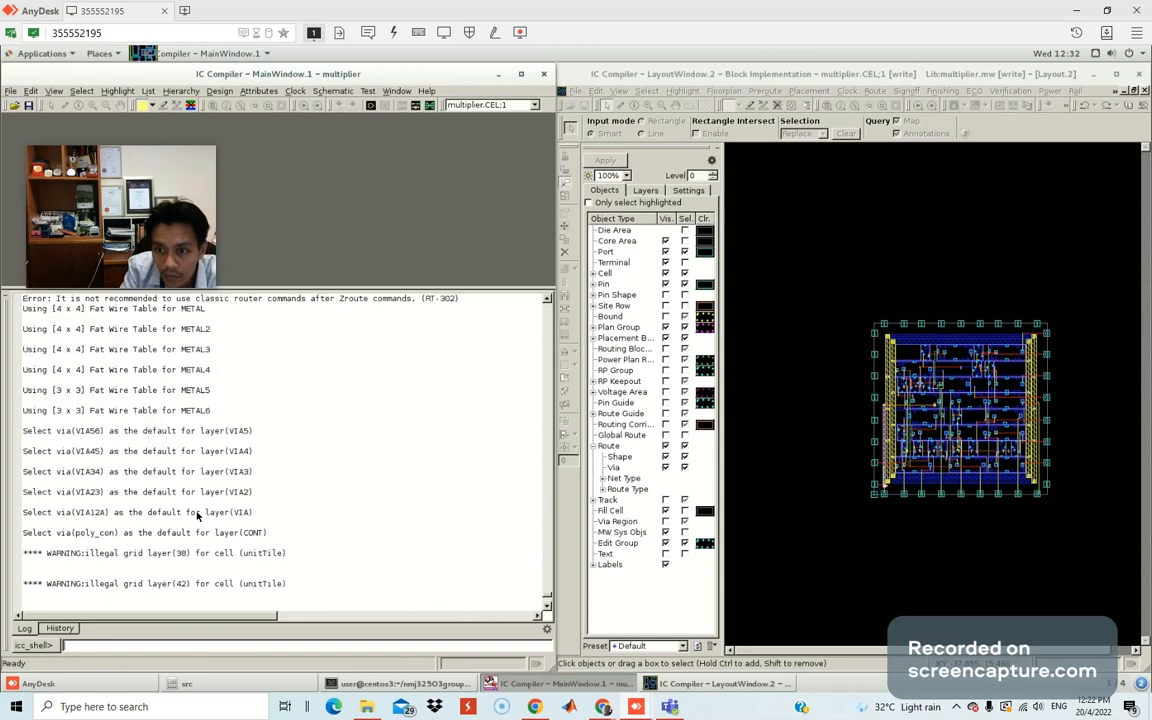
pyautogui.scroll(-5, 197, 516)
pyautogui.scroll(-5, 197, 516)
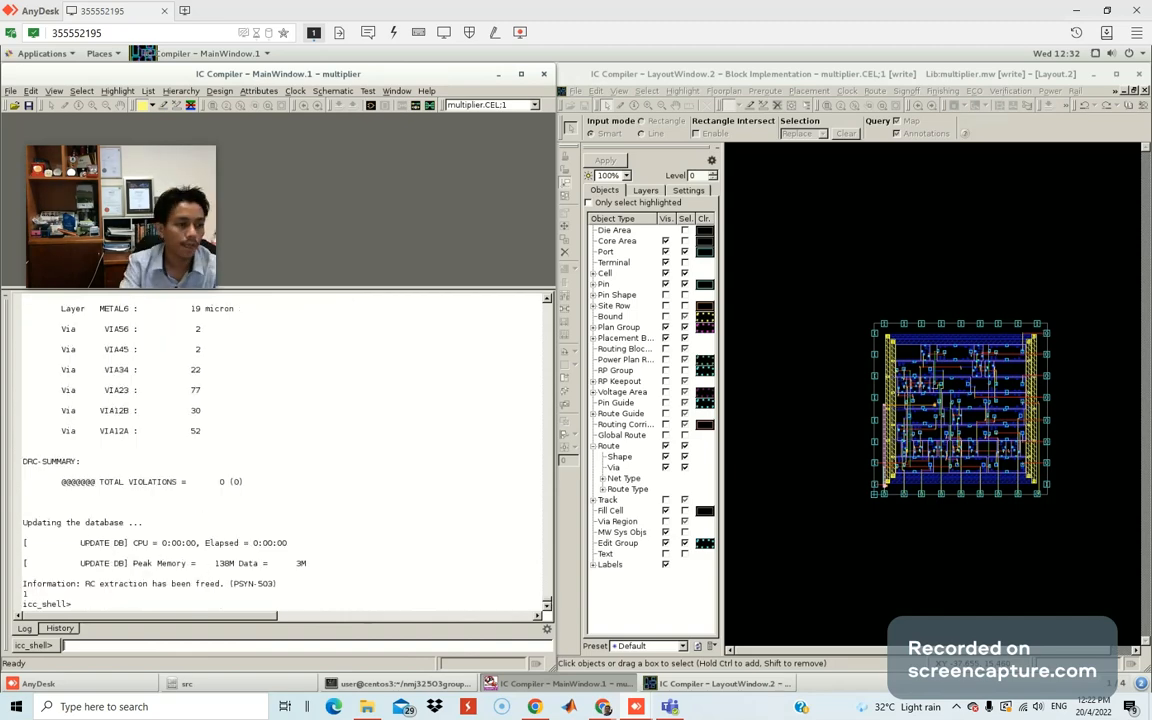
pyautogui.scroll(5, 192, 411)
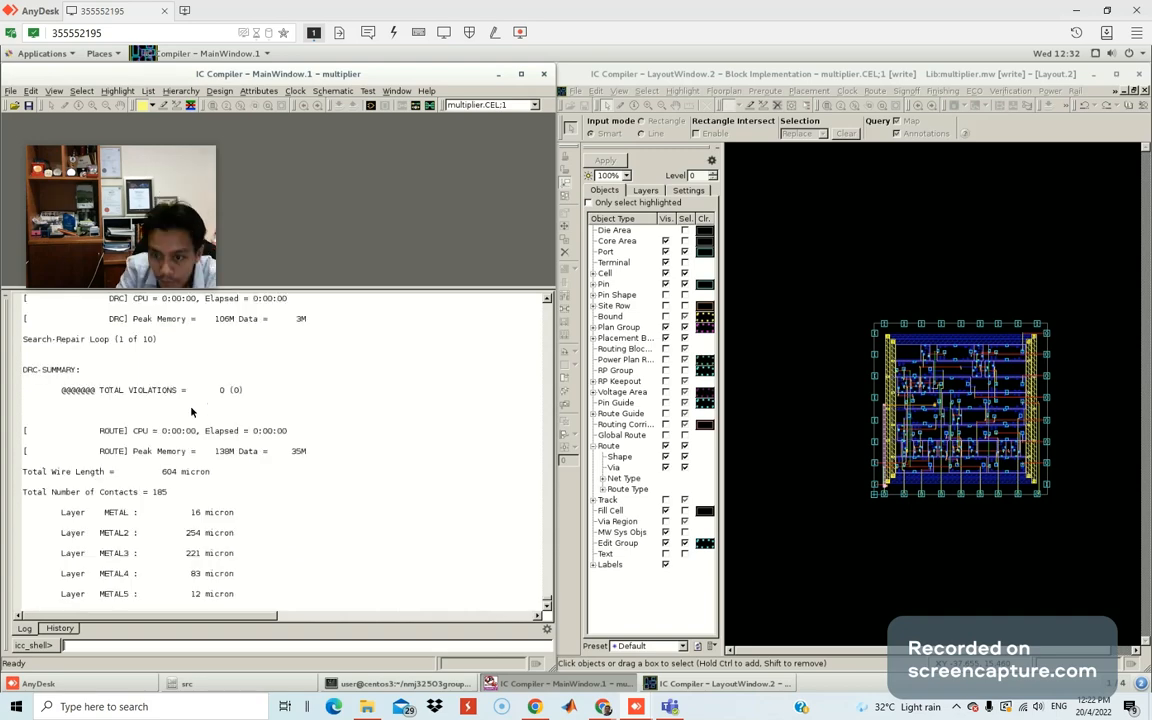
pyautogui.scroll(3, 192, 411)
pyautogui.scroll(10, 170, 411)
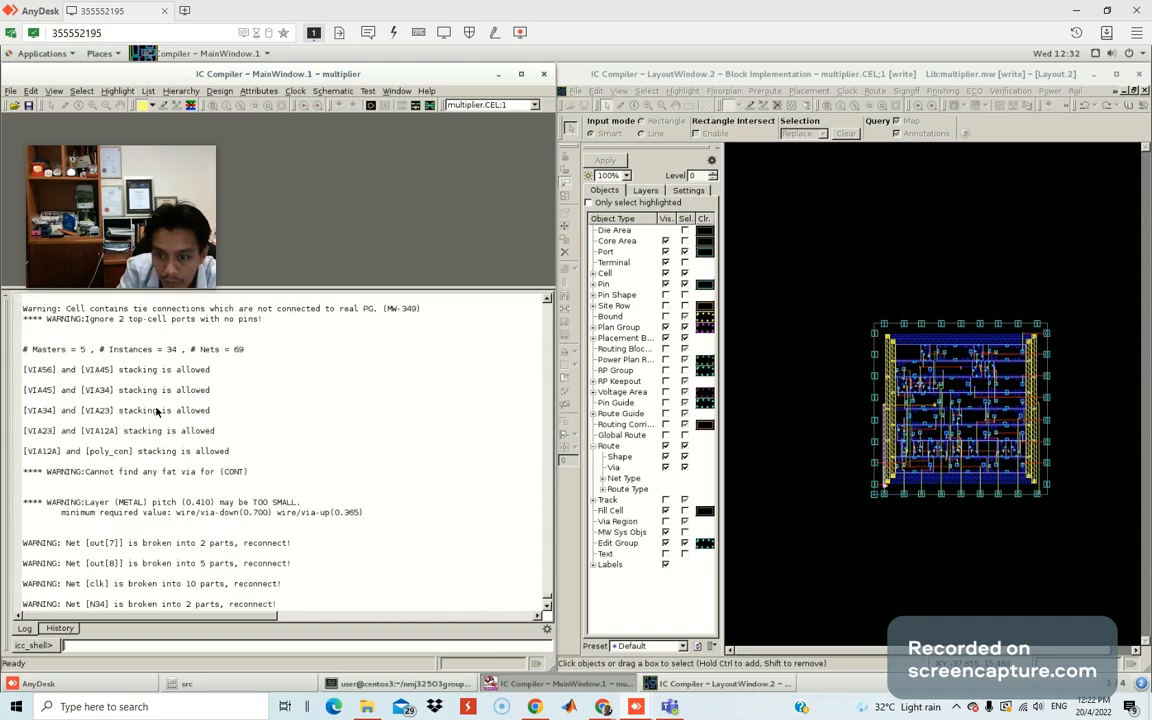
pyautogui.scroll(-5, 157, 475)
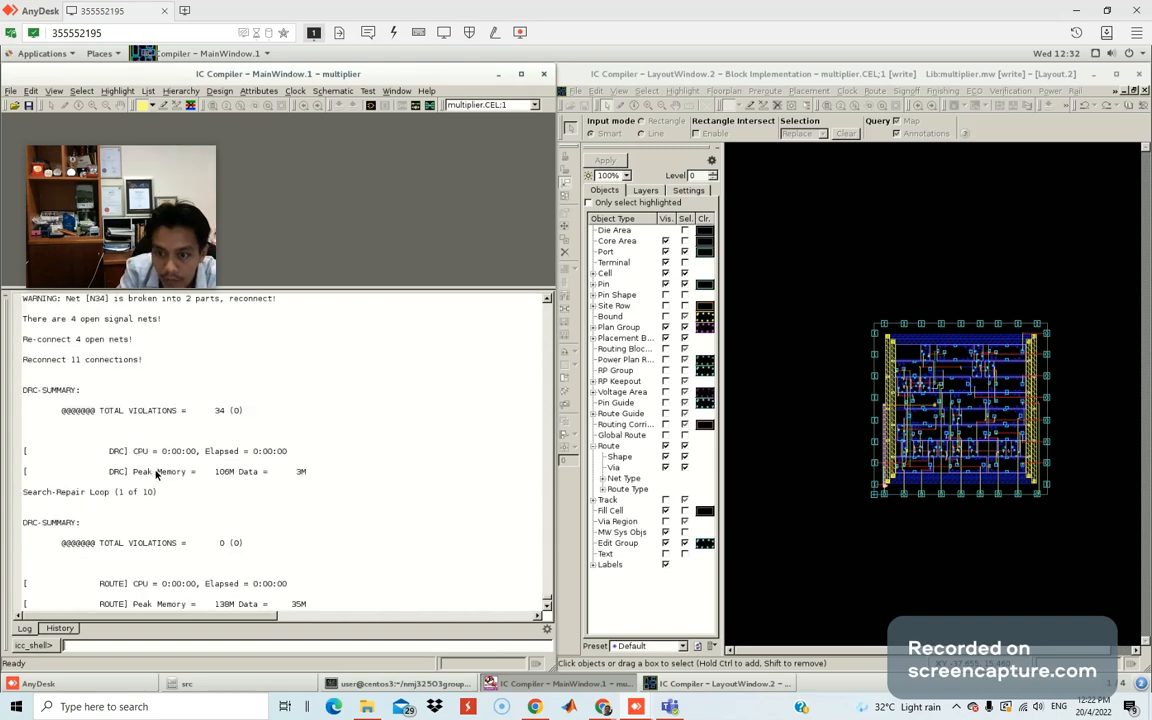
pyautogui.scroll(-3, 157, 475)
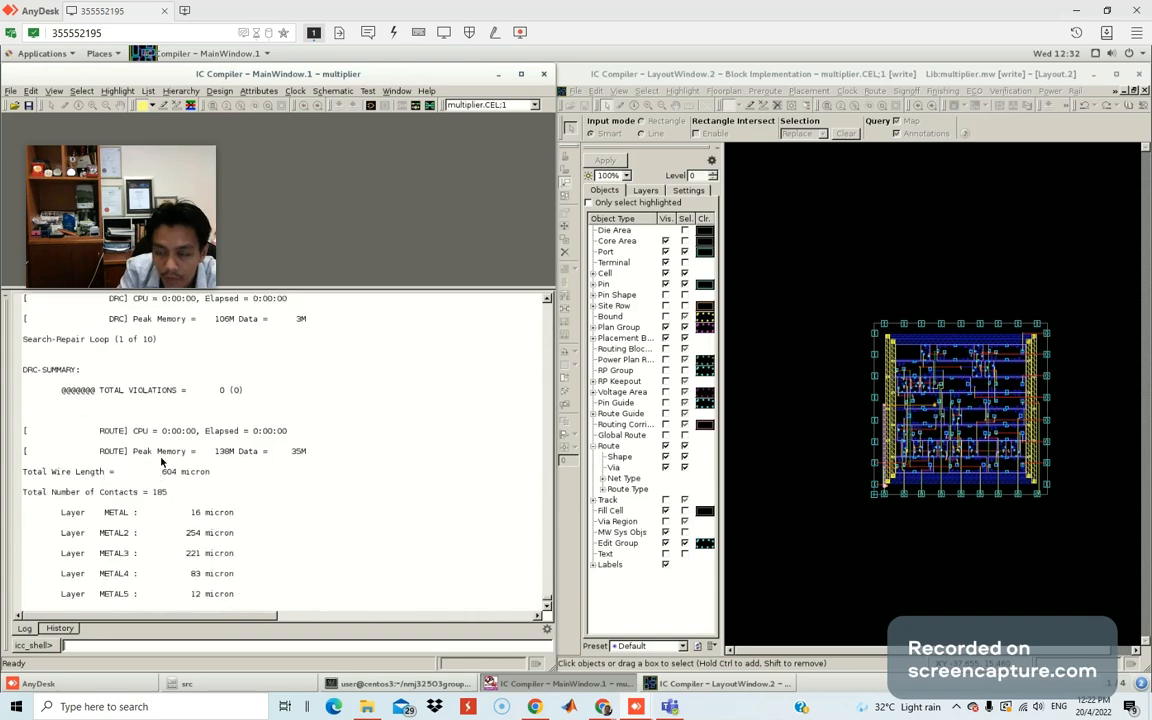
pyautogui.moveTo(356, 287)
pyautogui.mouseDown()
pyautogui.moveTo(356, 270)
pyautogui.moveTo(348, 292)
pyautogui.mouseUp()
pyautogui.scroll(3, 237, 420)
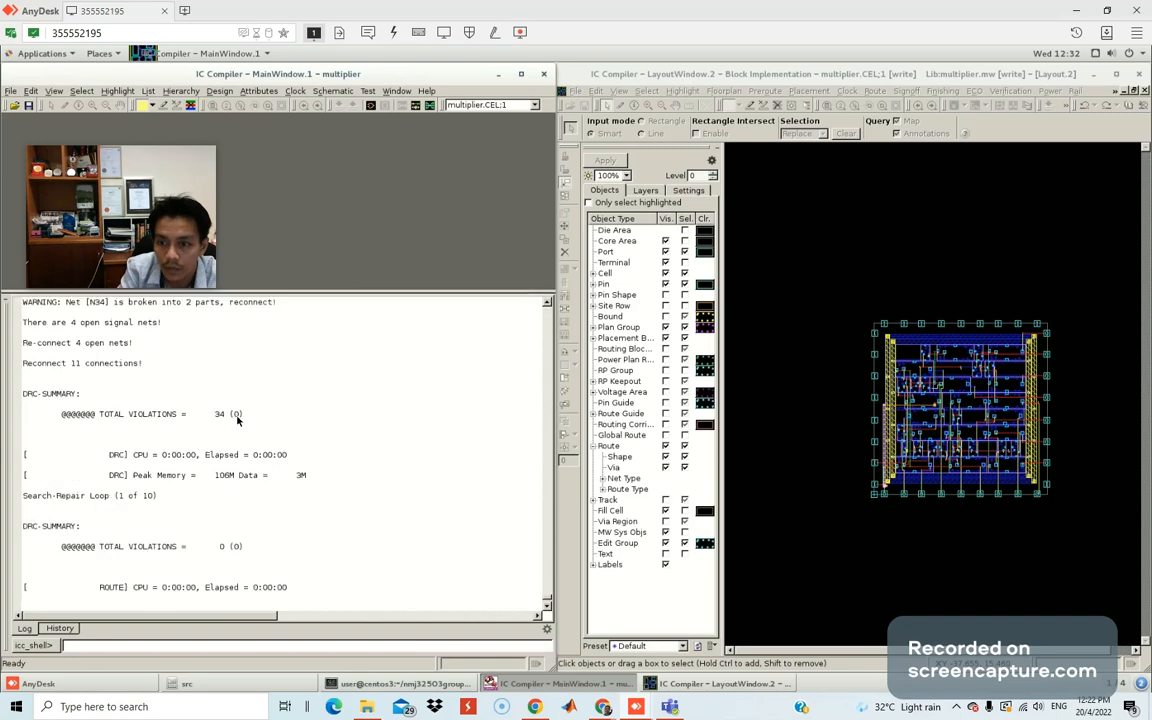
pyautogui.scroll(5, 237, 420)
pyautogui.scroll(3, 237, 420)
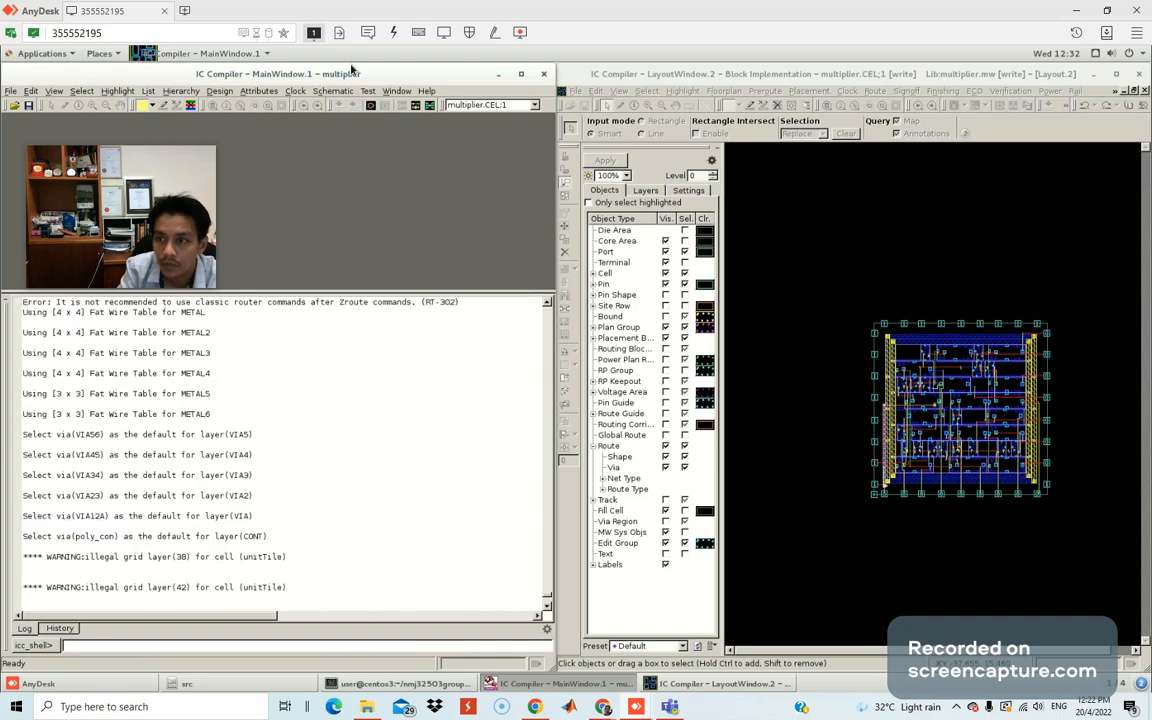
pyautogui.scroll(-10, 309, 425)
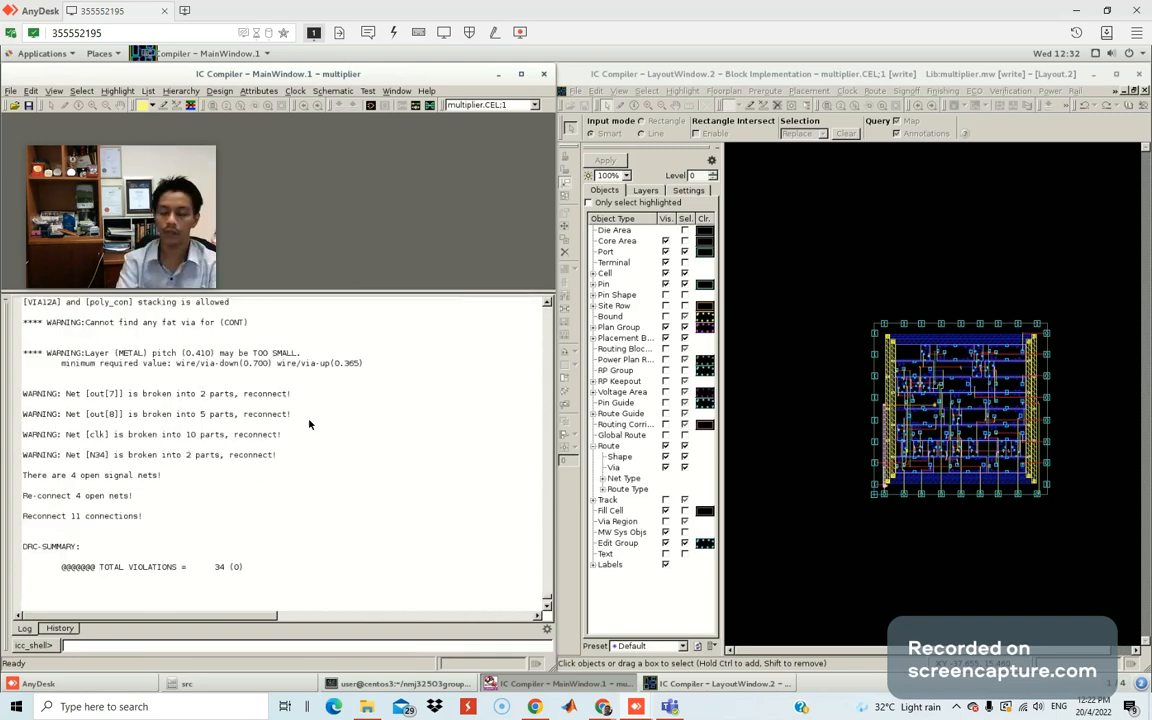
pyautogui.scroll(-3, 309, 428)
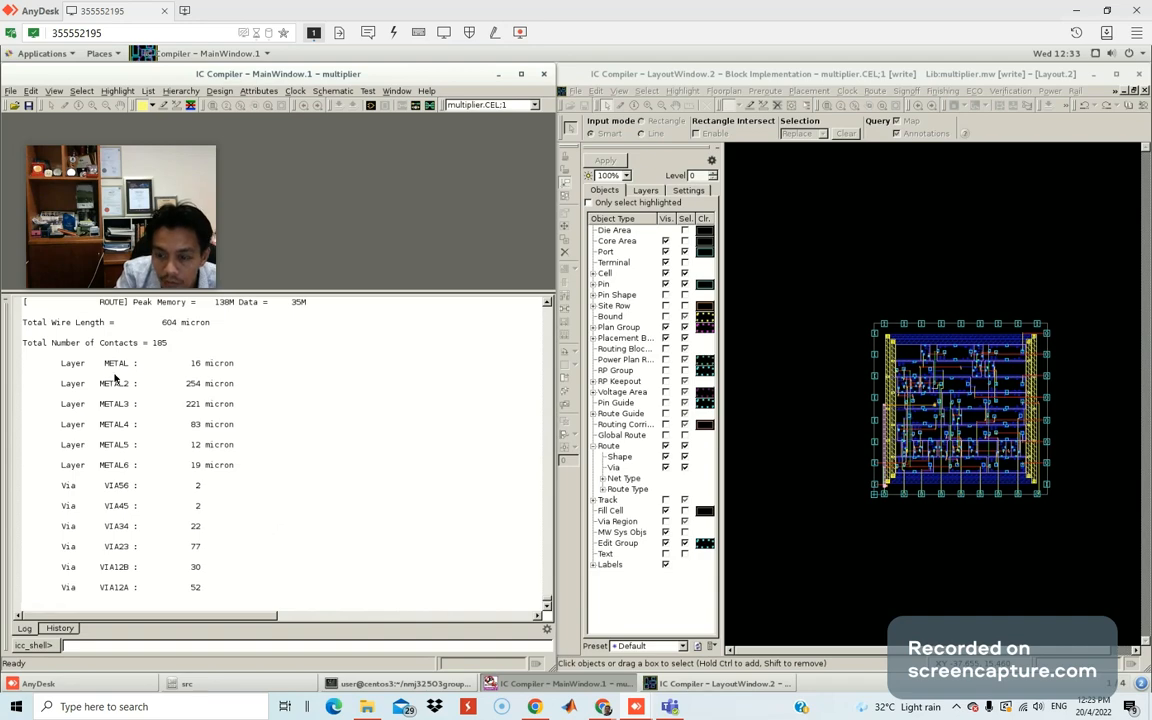
# Confirm the final summary shows 0 total violations, then bring the lab guide forward.
pyautogui.scroll(-3, 196, 424)
pyautogui.scroll(-1, 203, 430)
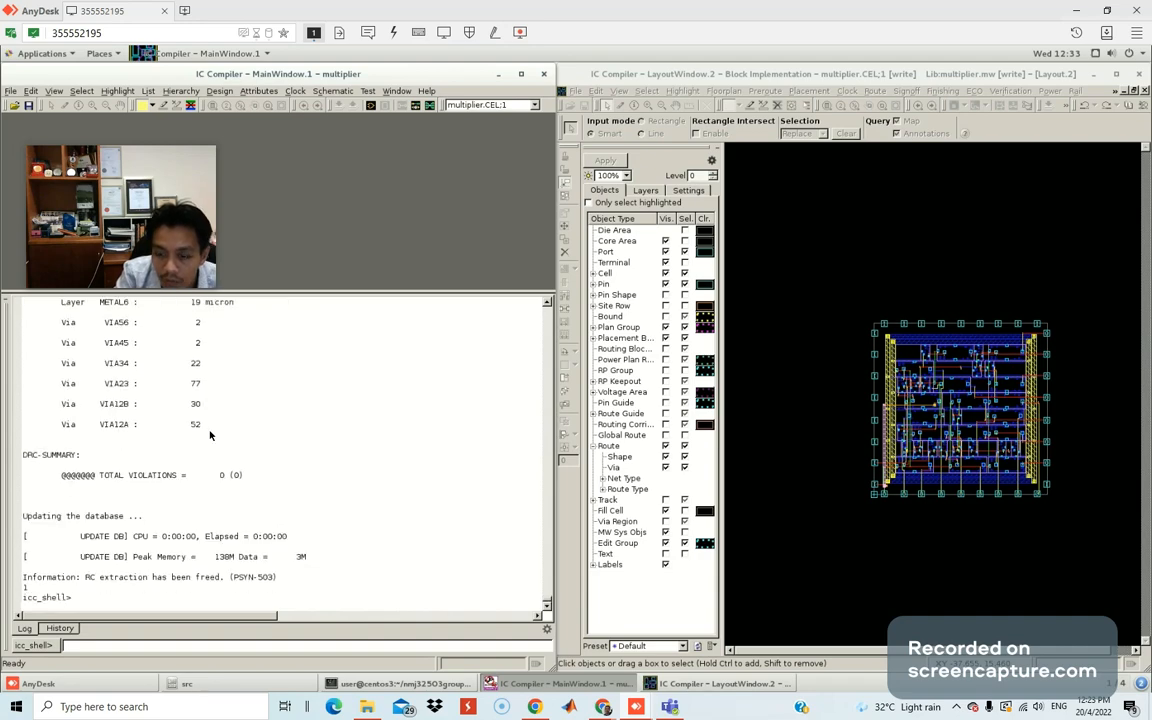
pyautogui.scroll(3, 228, 460)
pyautogui.scroll(3, 246, 485)
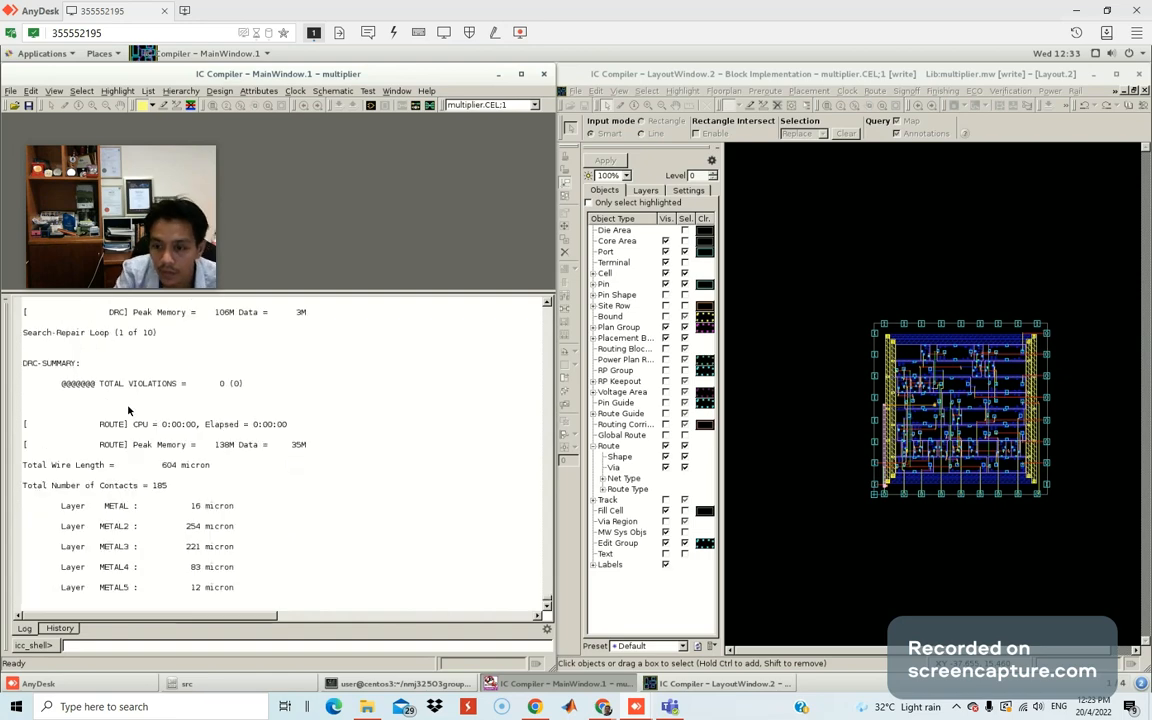
pyautogui.scroll(-3, 204, 413)
pyautogui.scroll(-3, 205, 418)
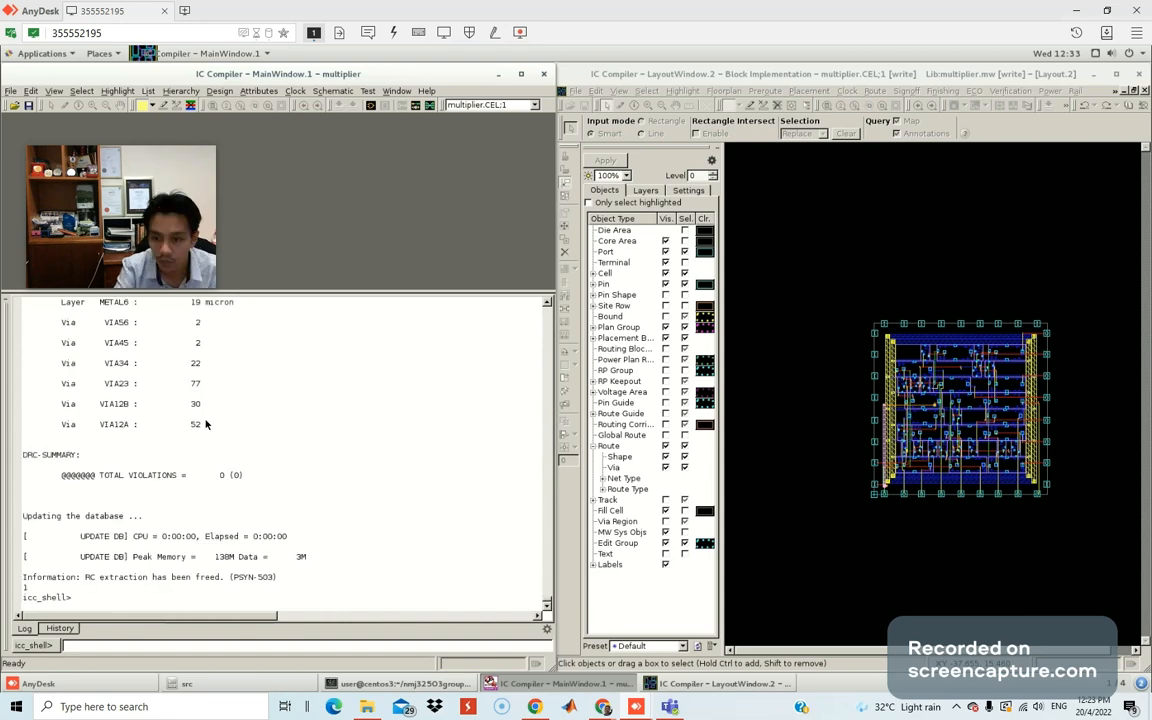
pyautogui.scroll(3, 231, 457)
pyautogui.scroll(-3, 226, 475)
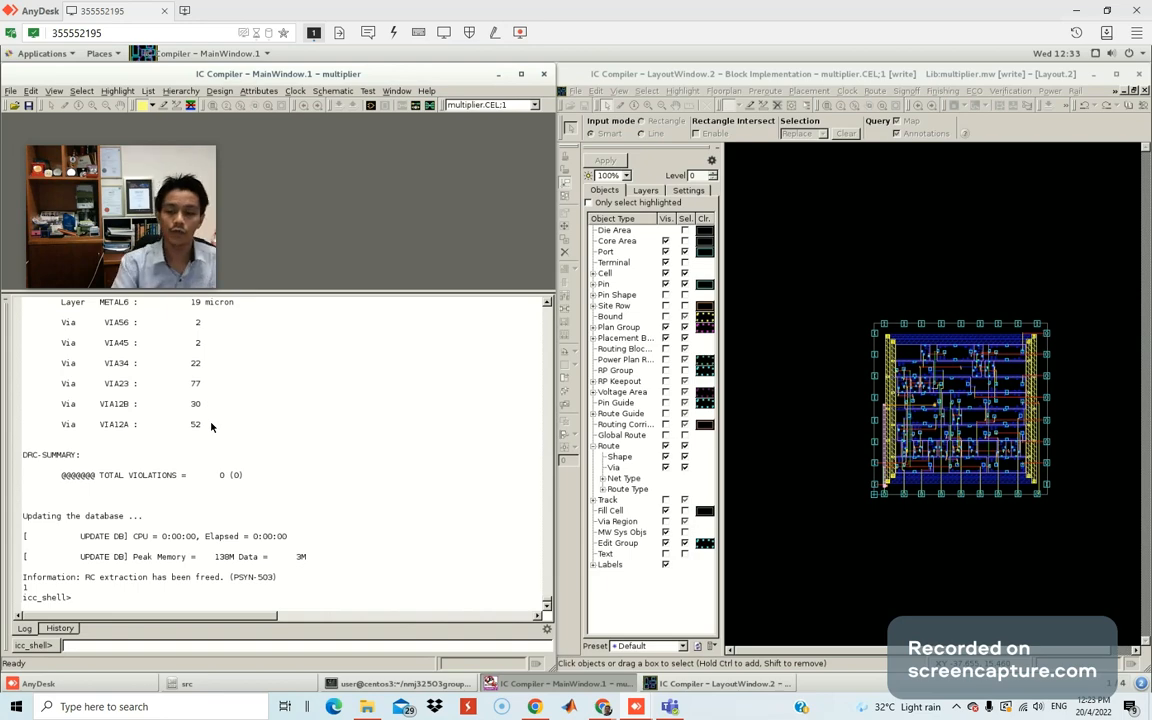
pyautogui.scroll(5, 215, 430)
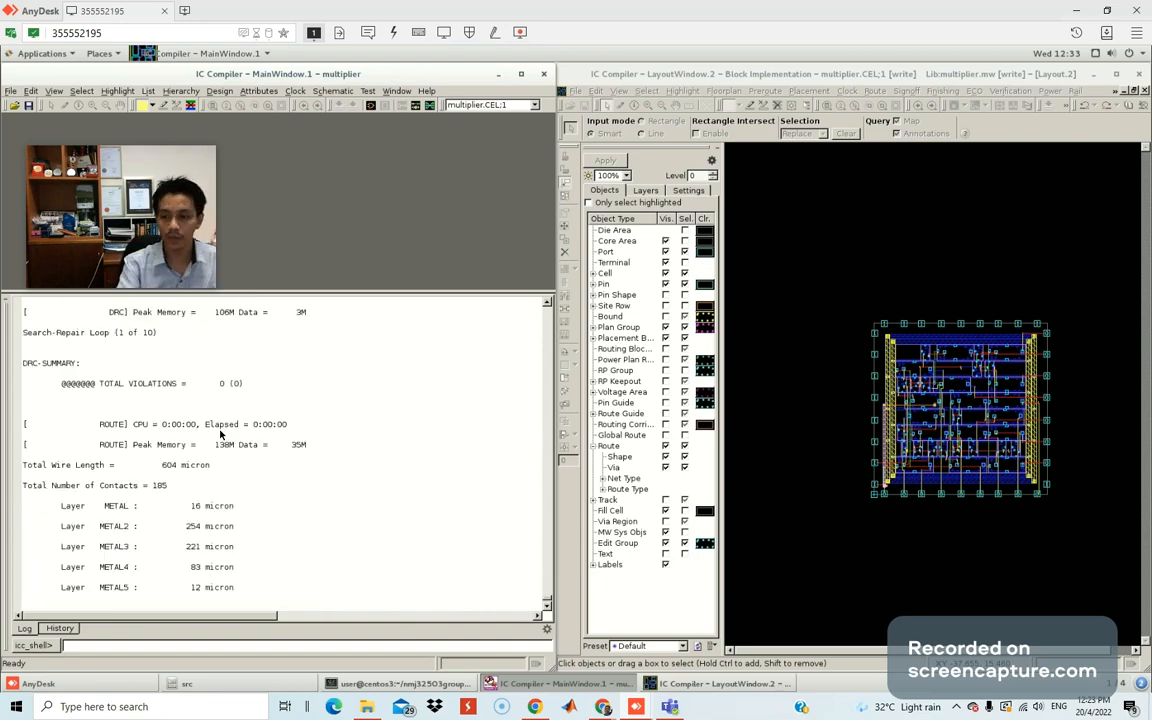
pyautogui.scroll(-5, 234, 476)
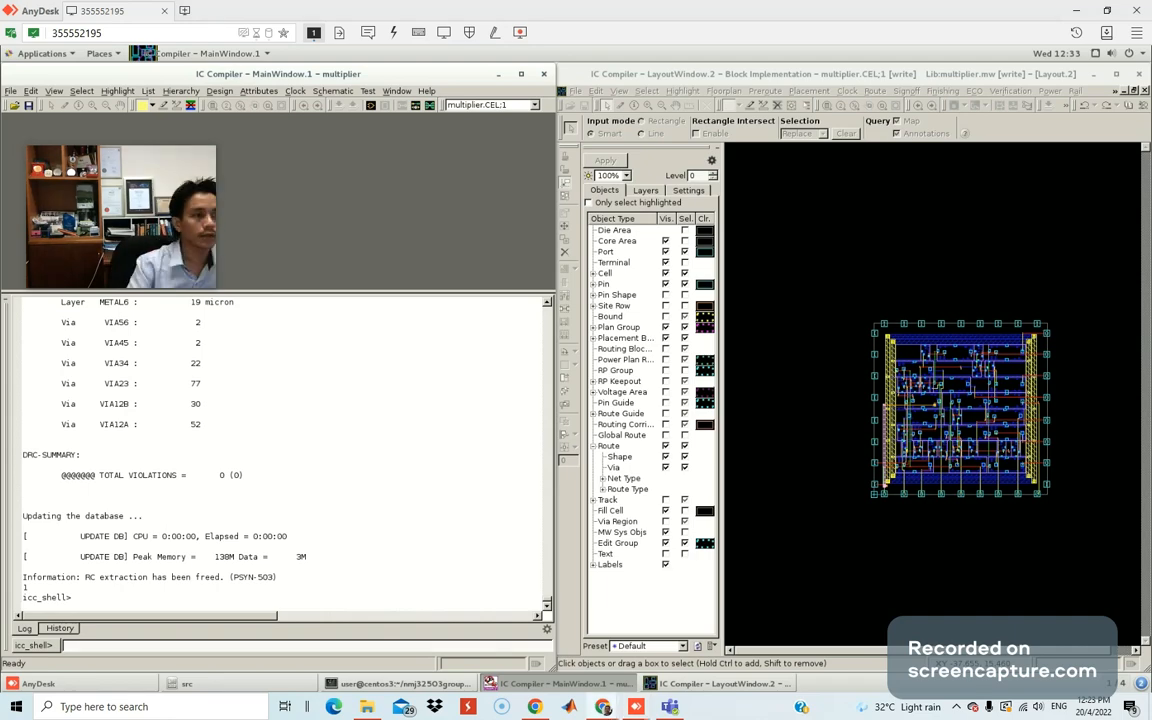
pyautogui.moveTo(1151, 200); pyautogui.dragTo(352, 1)
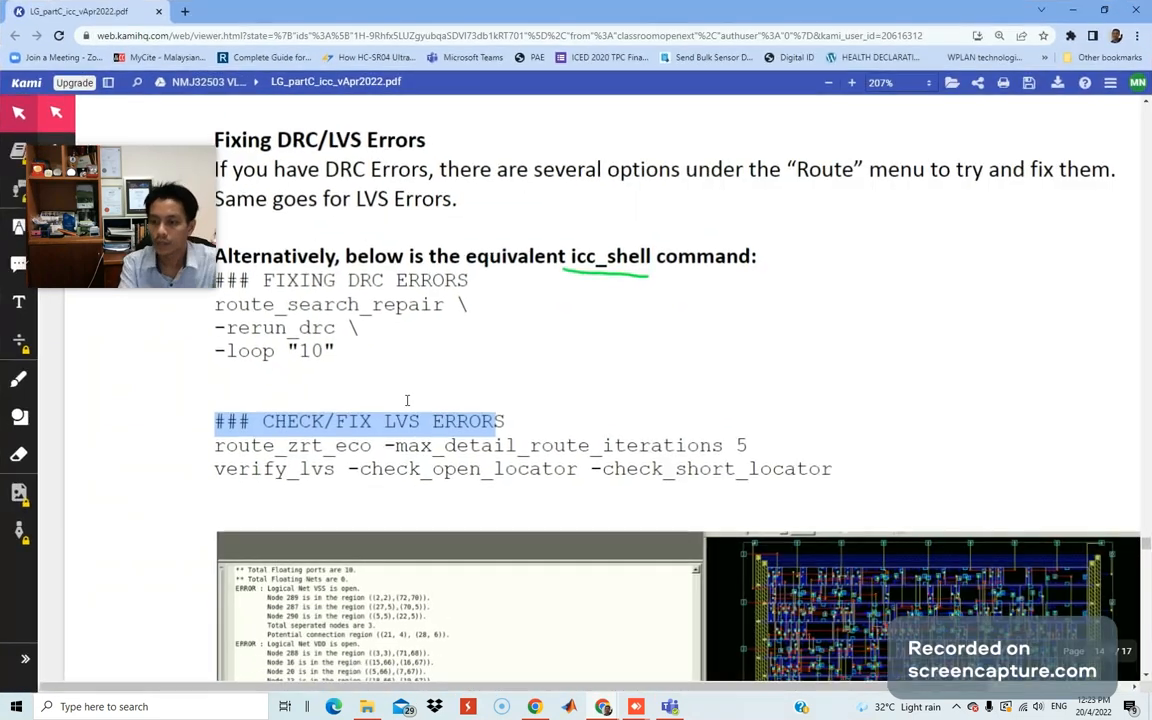
# Copy the '### CHECK/FIX LVS ERRORS' heading from the guide and switch back to IC Compiler.
pyautogui.click(247, 428)
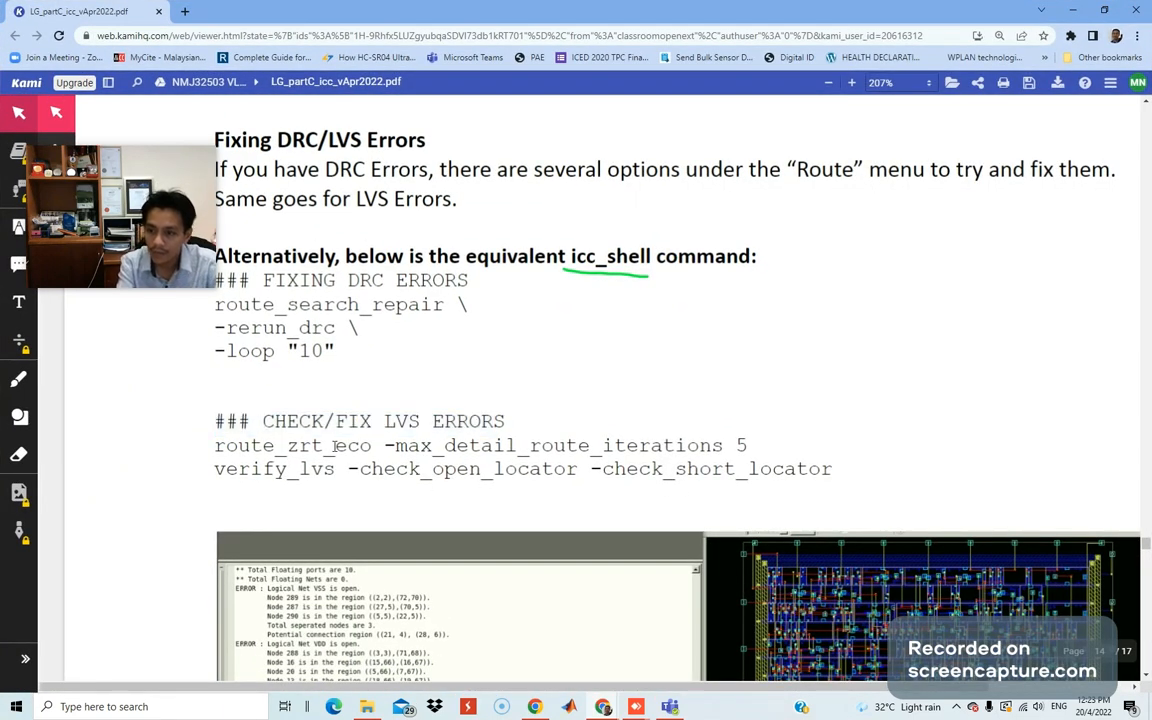
pyautogui.moveTo(508, 422); pyautogui.dragTo(222, 421)
pyautogui.rightClick(267, 417)
pyautogui.click(381, 472)
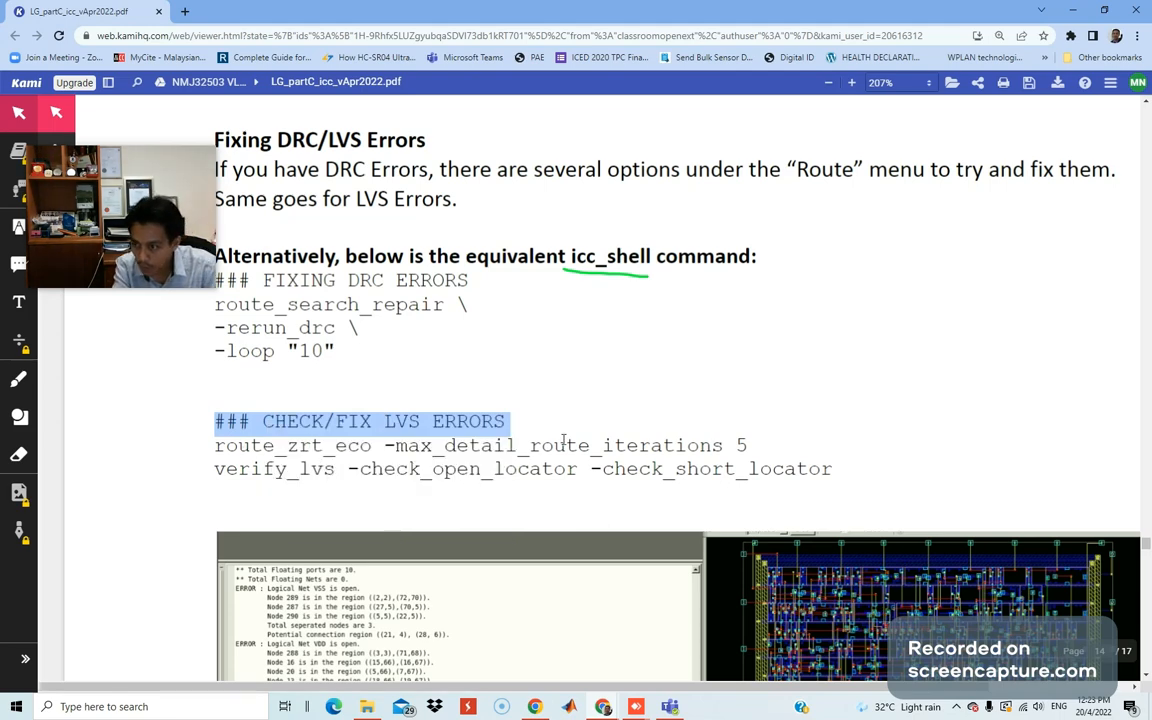
pyautogui.hotkey('alt', 'Tab')
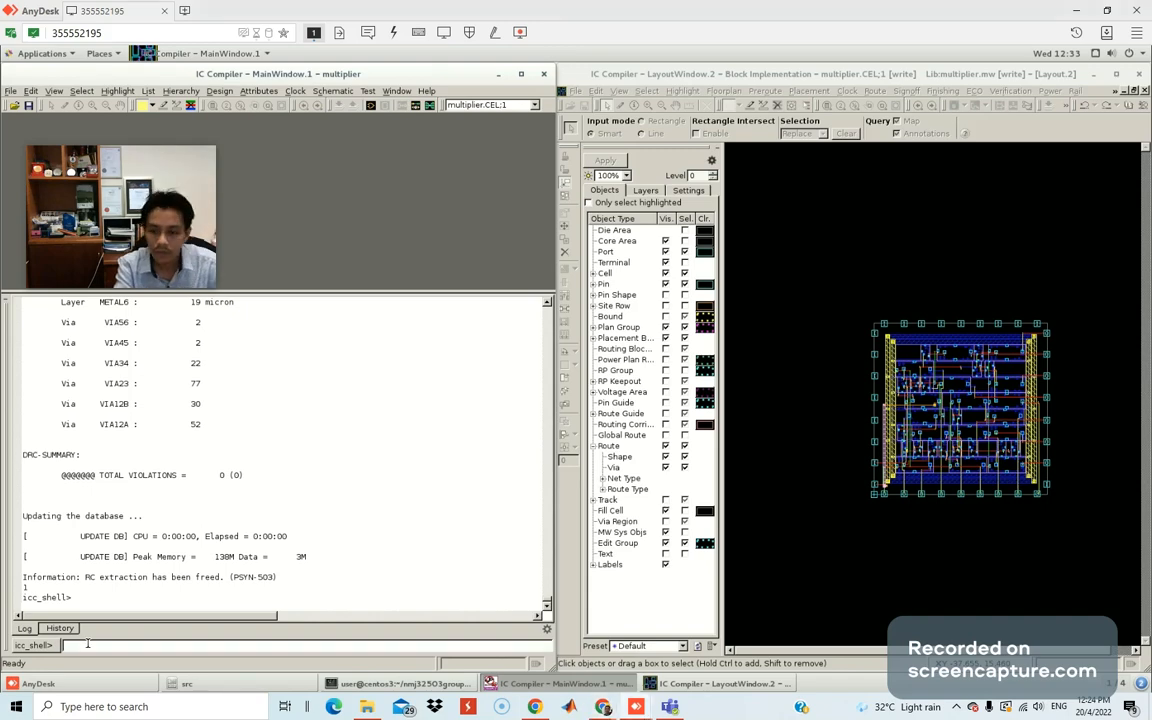
# Submit the CHECK/FIX LVS ERRORS comment and run the route_zrt_eco verify_lvs command.
pyautogui.hotkey('ctrl', 'v')
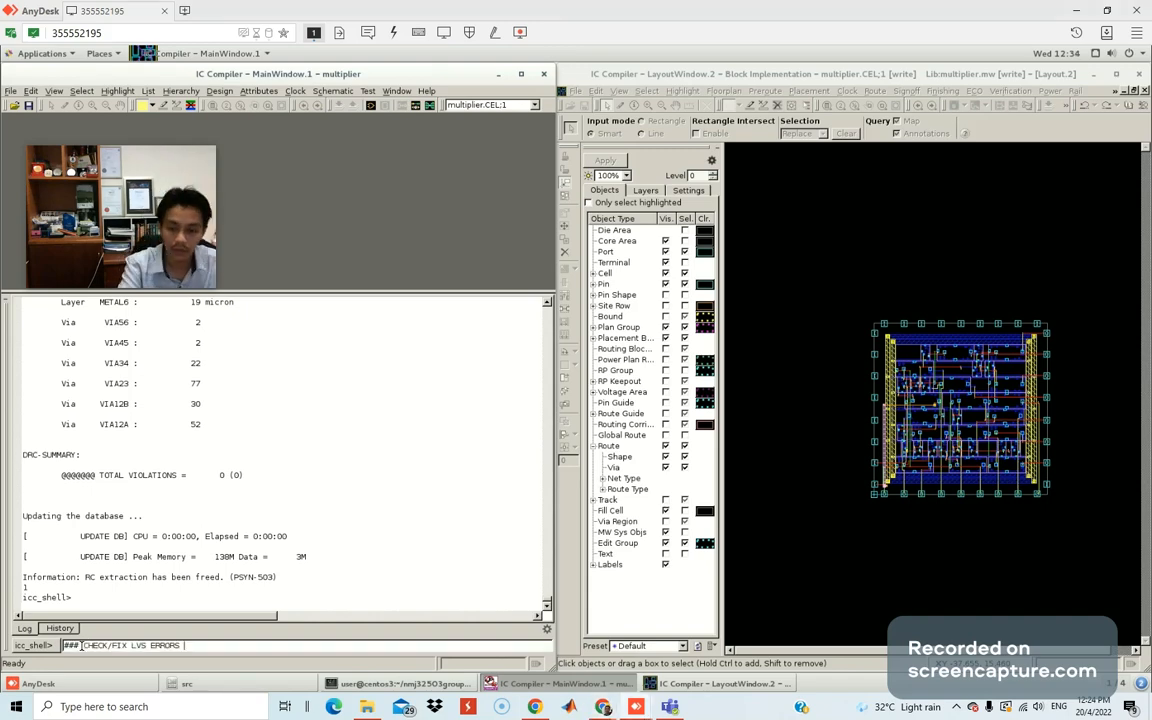
pyautogui.press('Return')
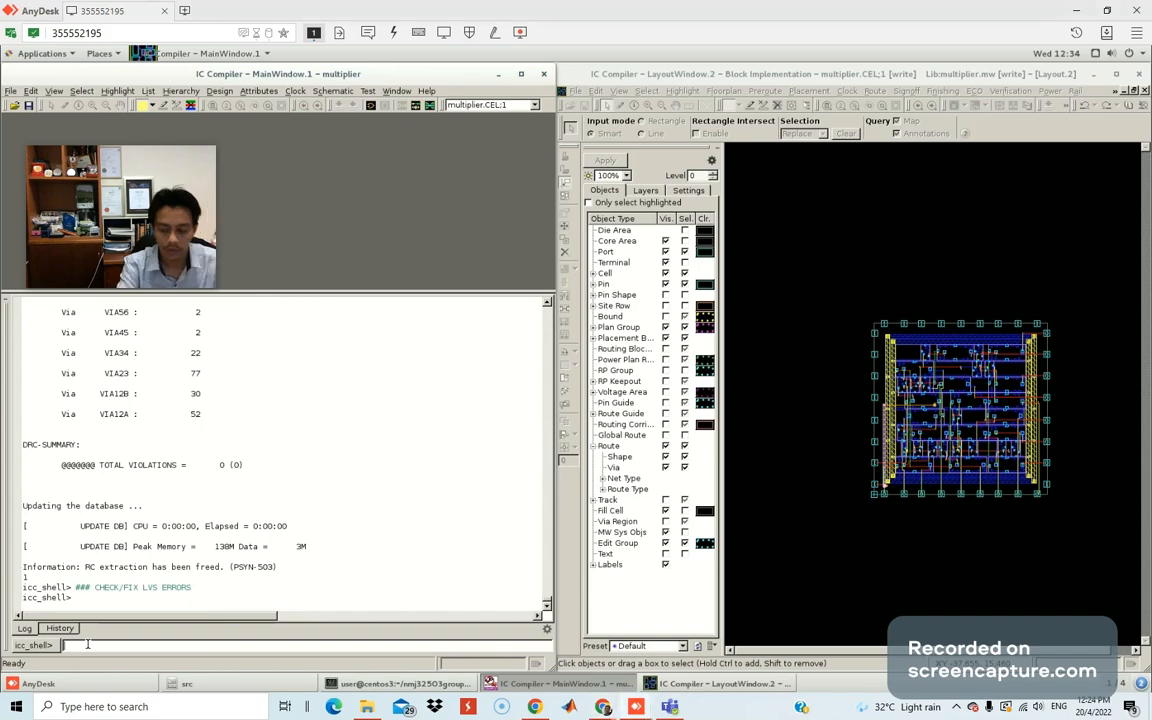
pyautogui.hotkey('ctrl', 'v')
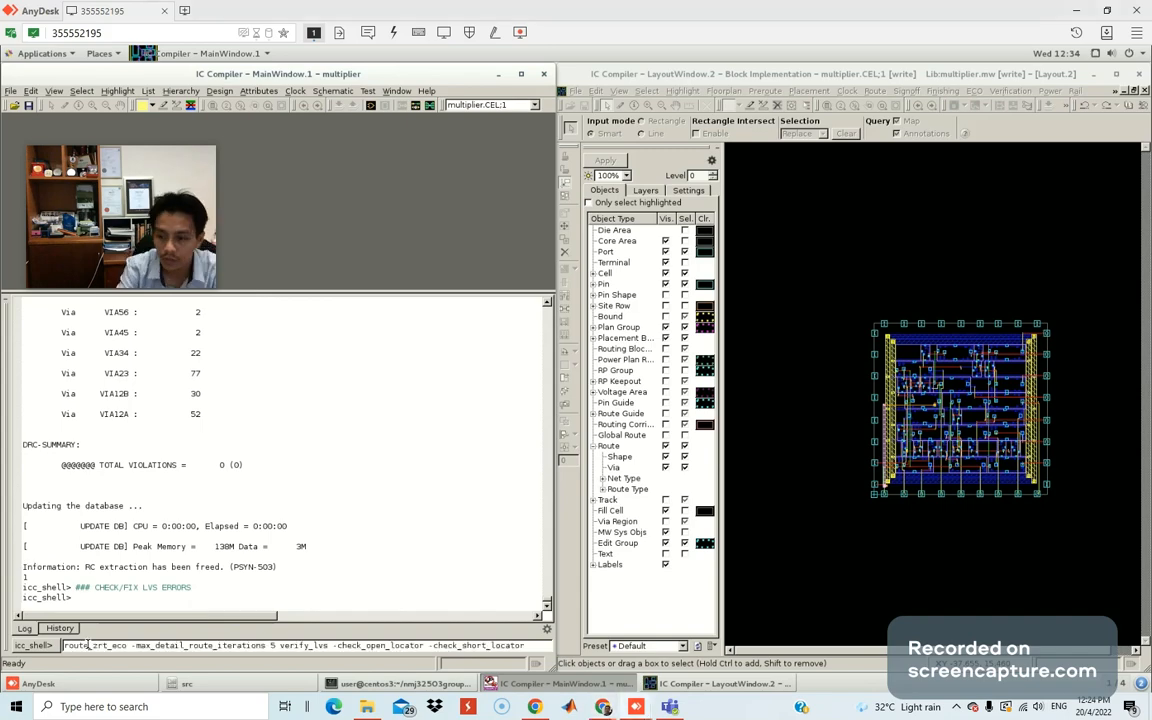
pyautogui.press('Return')
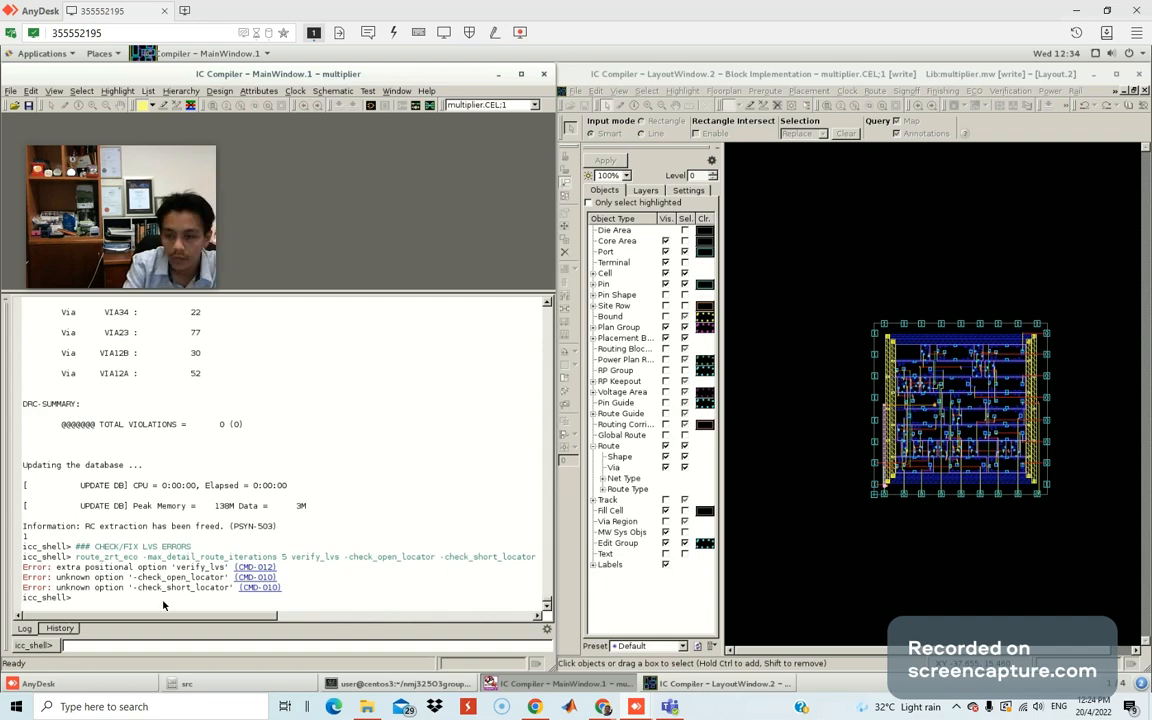
# Maximize then restore the main window to inspect the result, and show the command History.
pyautogui.click(521, 74)
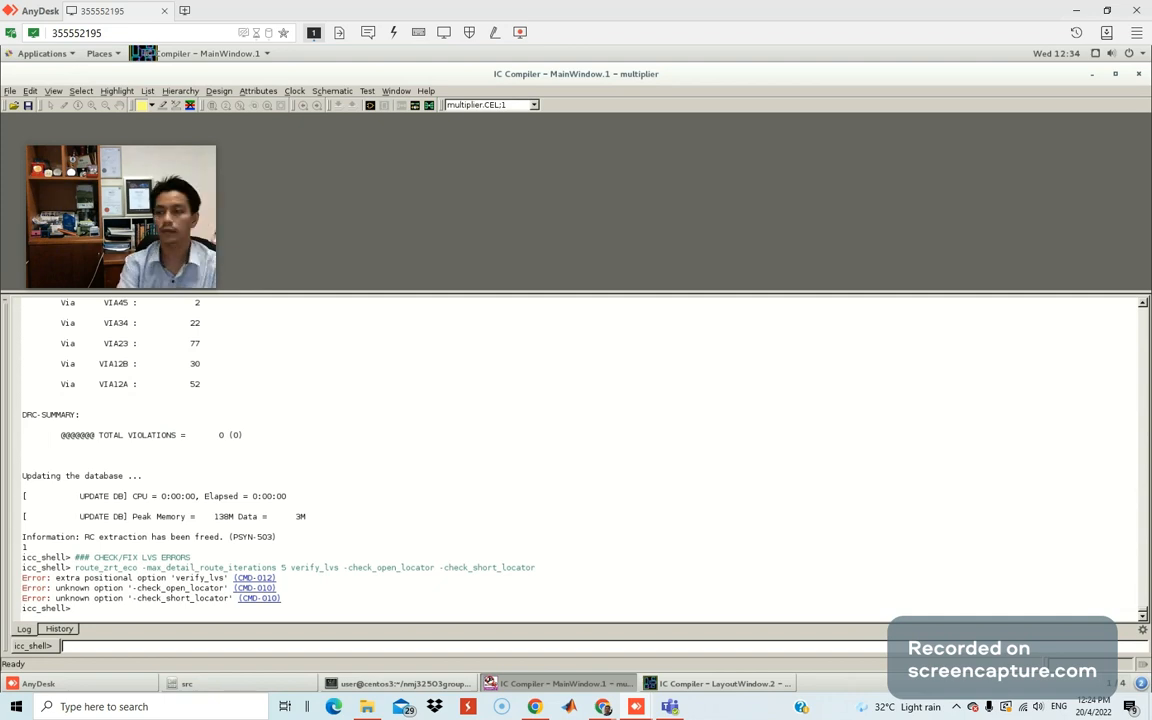
pyautogui.click(1115, 74)
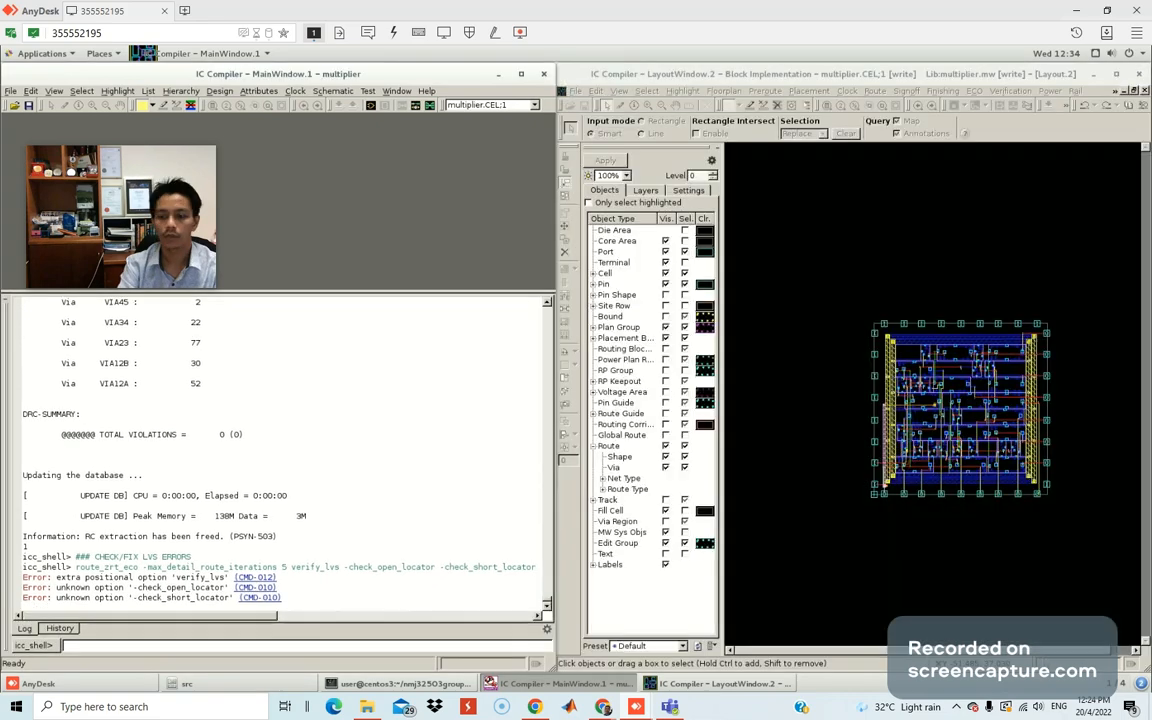
pyautogui.scroll(10, 150, 550)
pyautogui.click(68, 629)
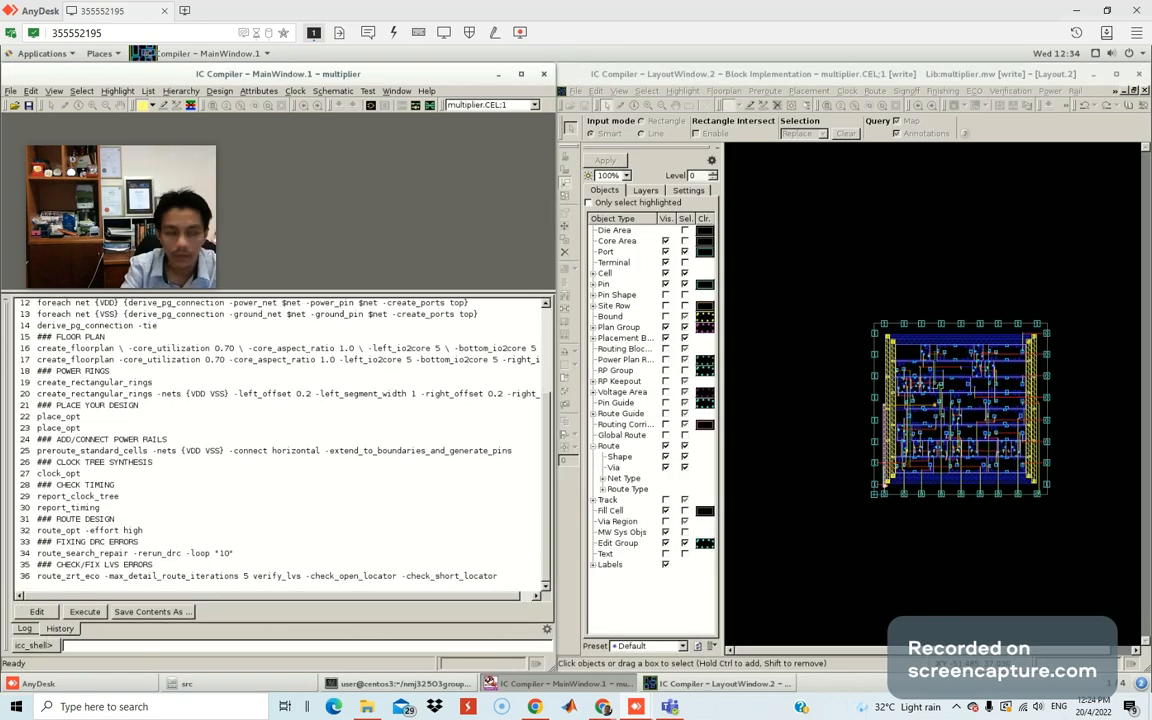
# Bring the lab guide back full screen with the freehand pen selected.
pyautogui.moveTo(0, 145); pyautogui.dragTo(801, 133)
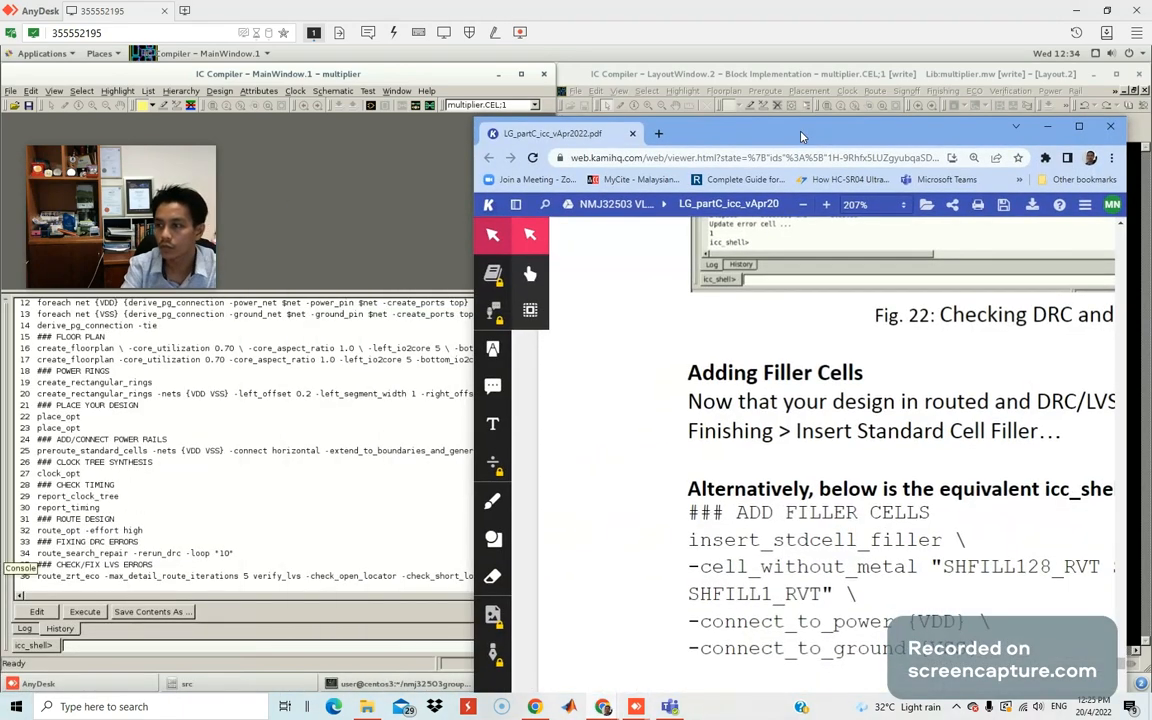
pyautogui.doubleClick(801, 133)
pyautogui.moveTo(124, 151); pyautogui.dragTo(295, 29)
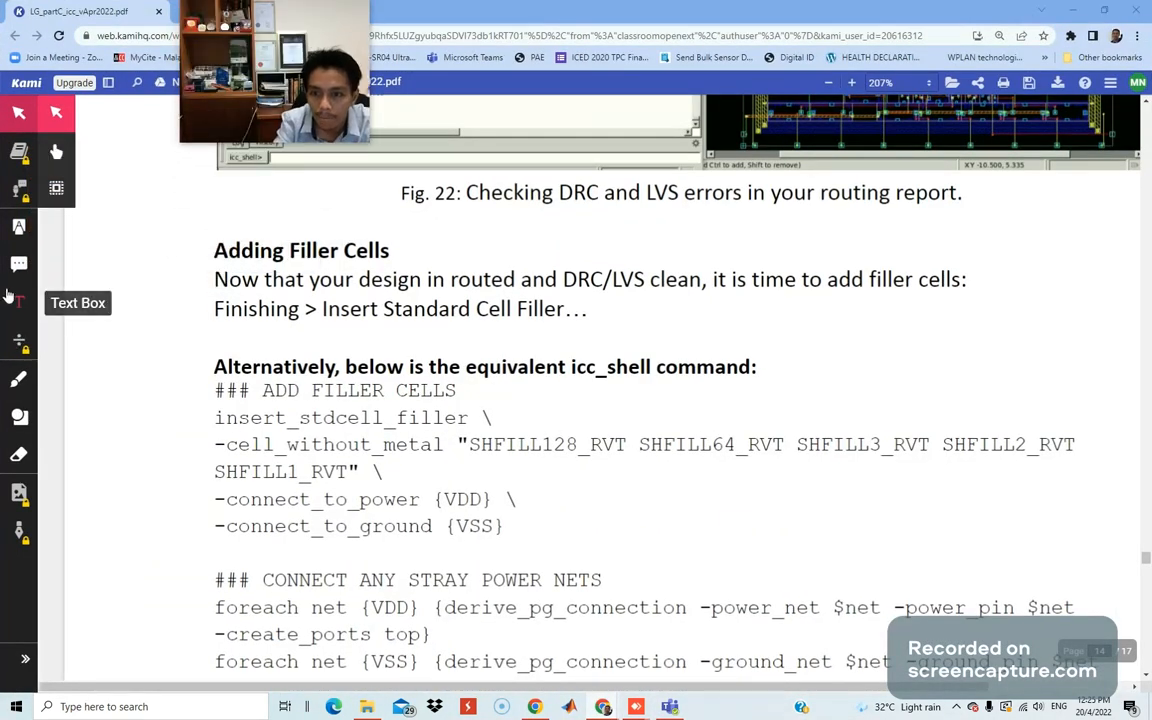
pyautogui.click(18, 379)
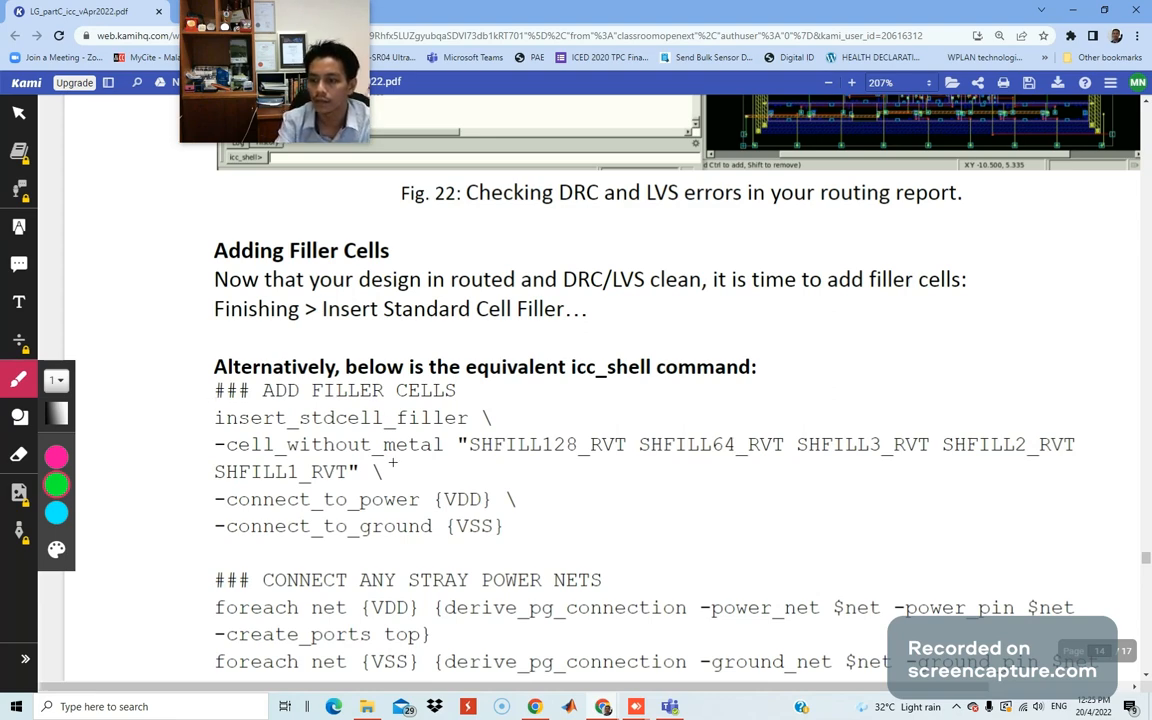
# Scroll through the filler-cell and Write Stream sections, then move the guide aside.
pyautogui.scroll(-1, 402, 485)
pyautogui.scroll(-10, 402, 485)
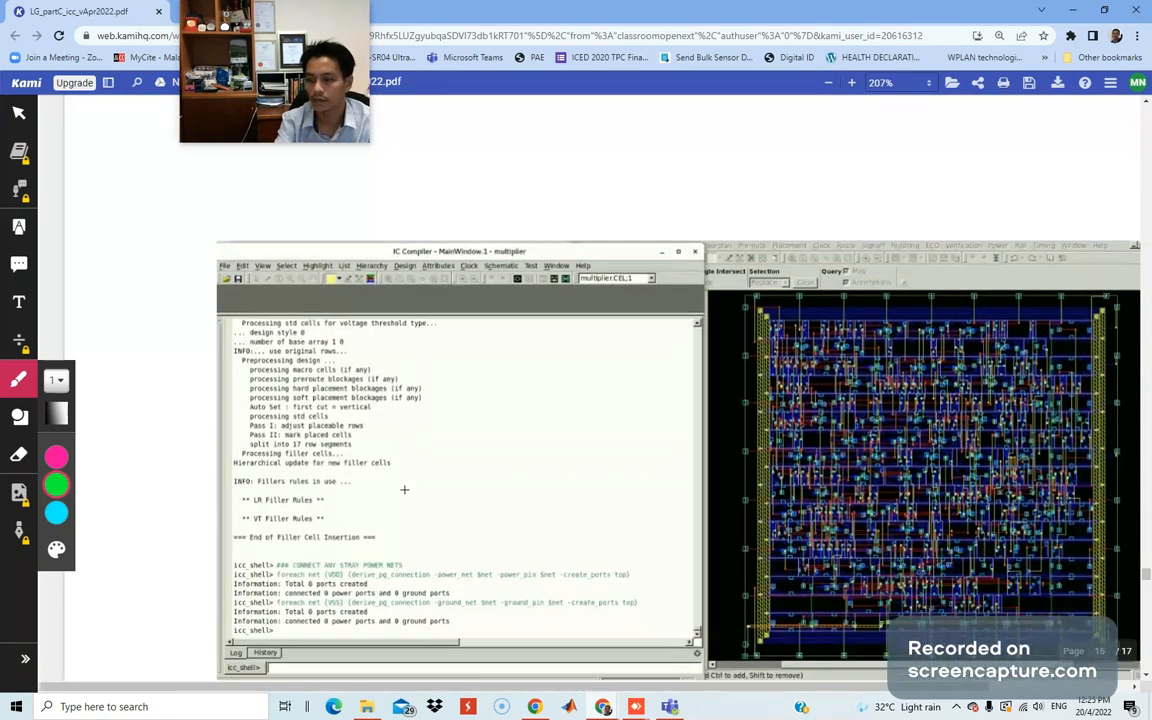
pyautogui.scroll(-12, 404, 489)
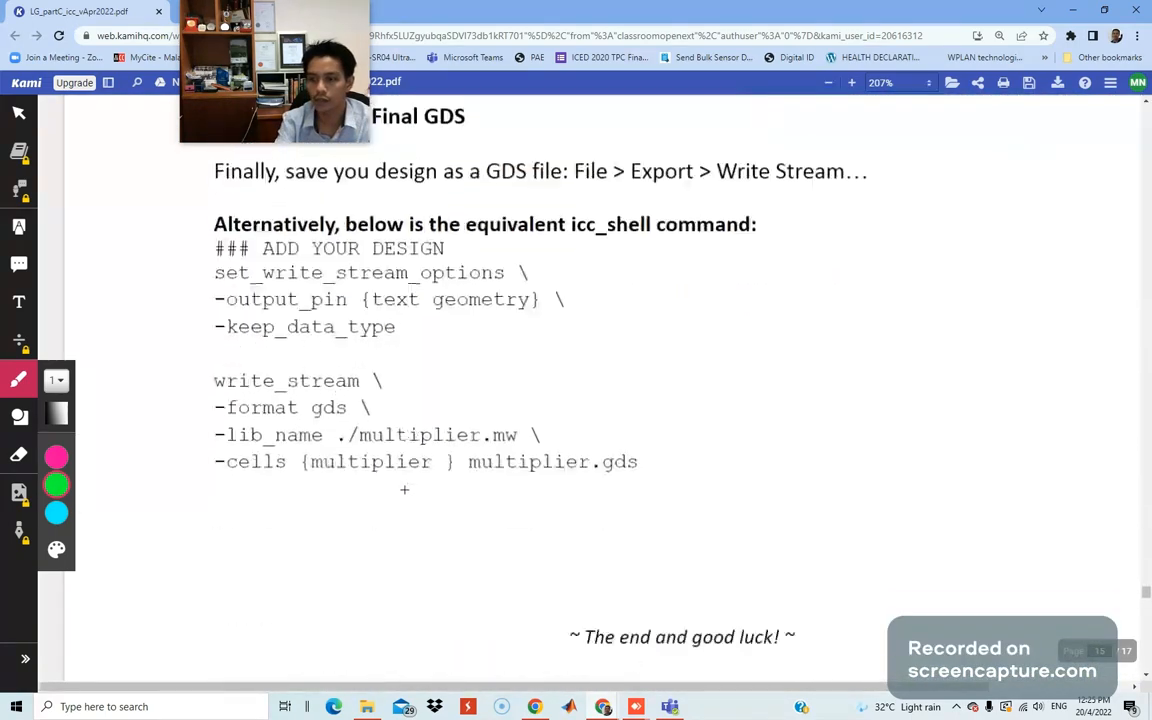
pyautogui.scroll(-3, 404, 489)
pyautogui.scroll(14, 522, 519)
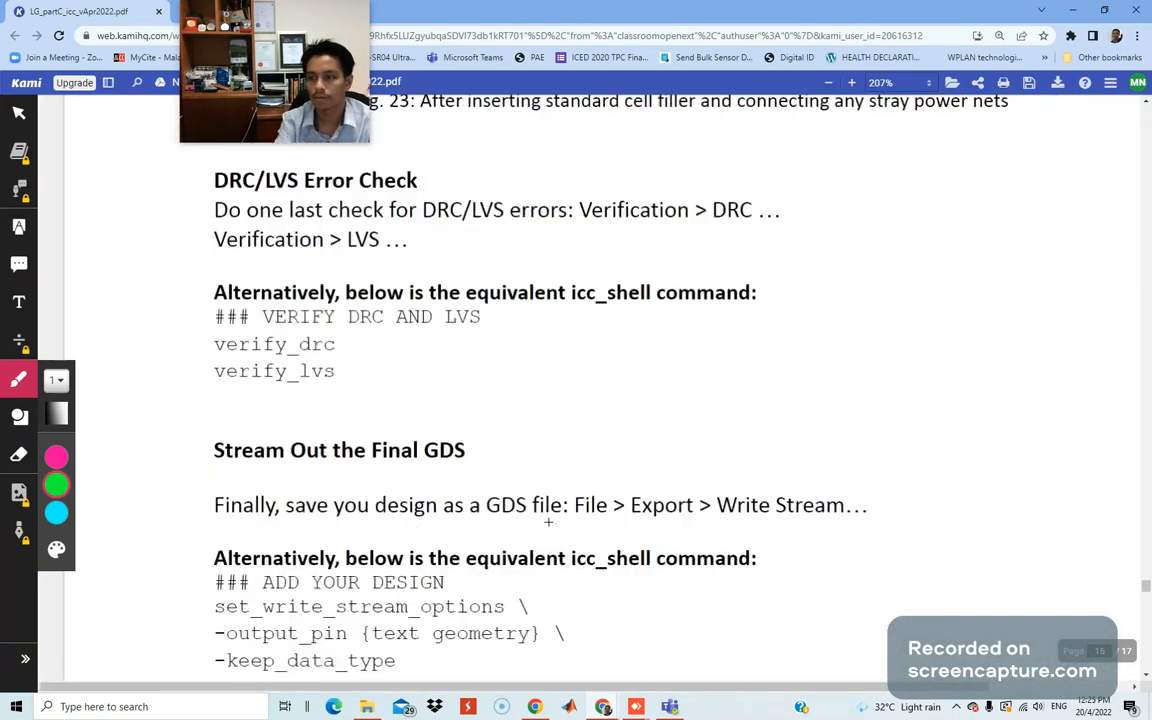
pyautogui.scroll(10, 548, 521)
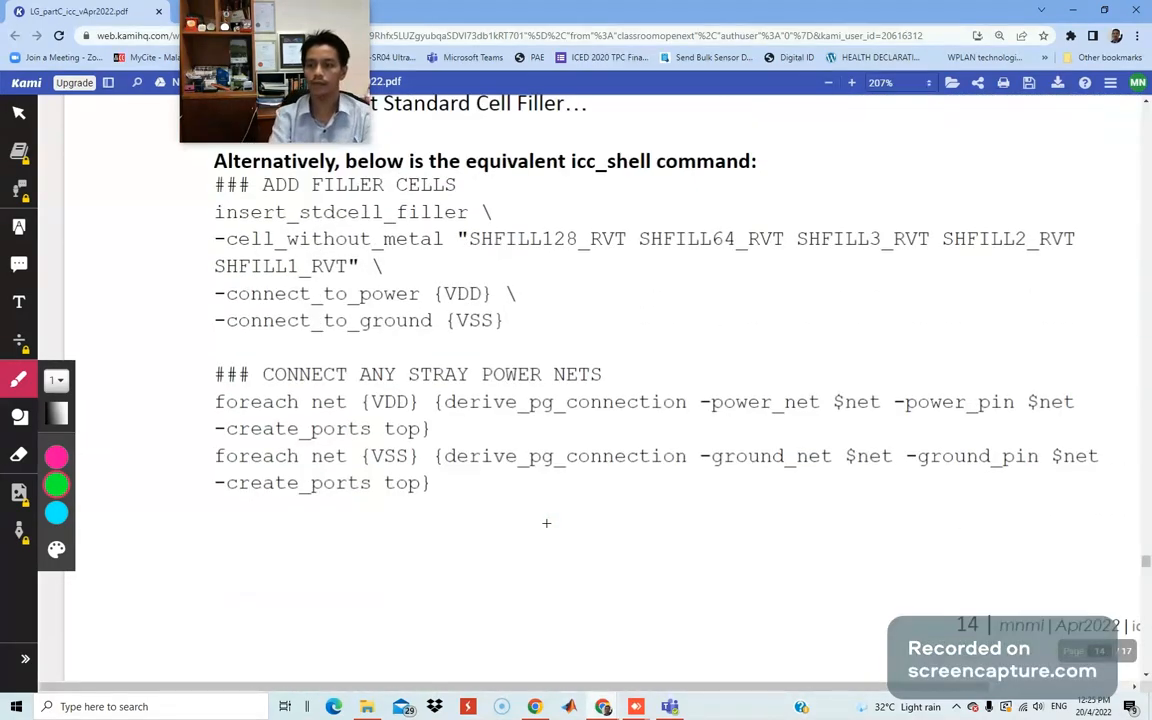
pyautogui.moveTo(622, 9); pyautogui.dragTo(0, 60)
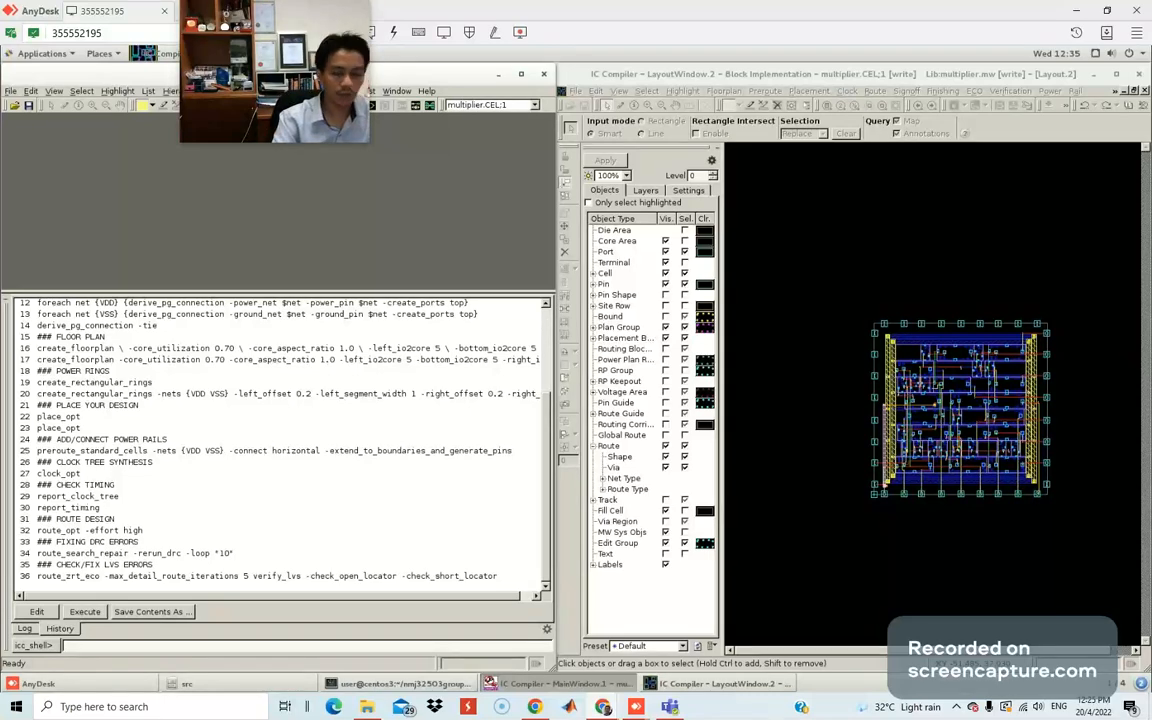
# Enter the ADD FILLER CELLS comment and paste insert_stdcell_filler, removing its first backslashes.
pyautogui.hotkey('ctrl', 'v')
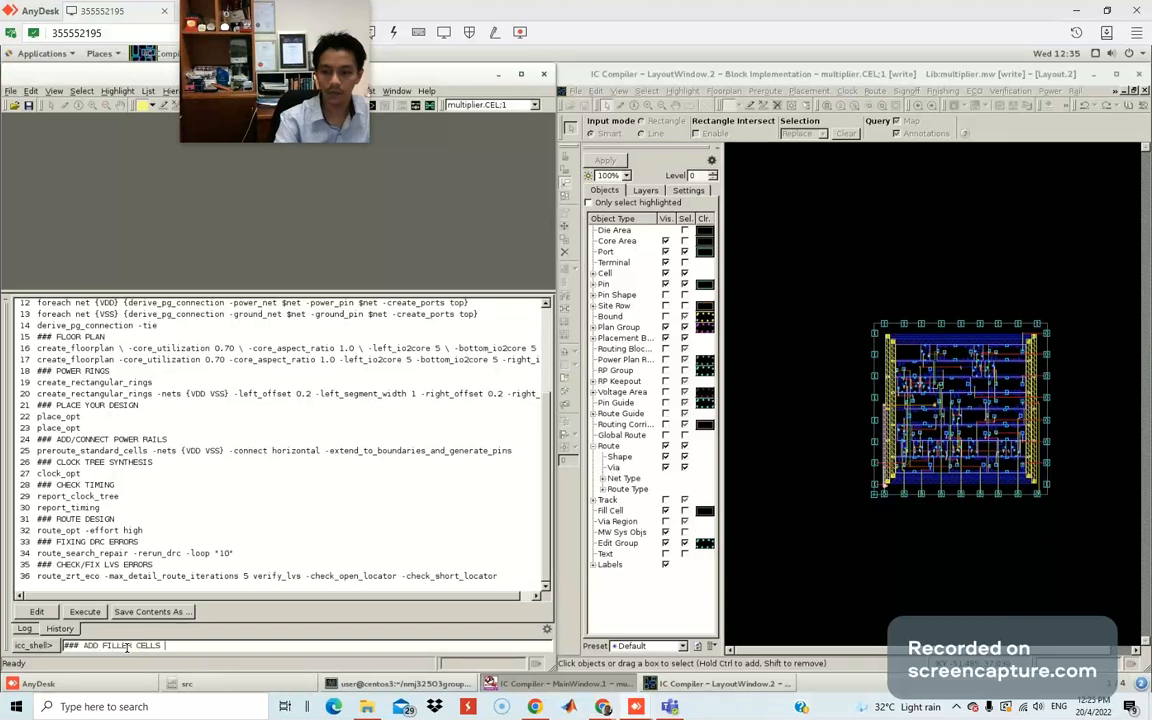
pyautogui.press('Return')
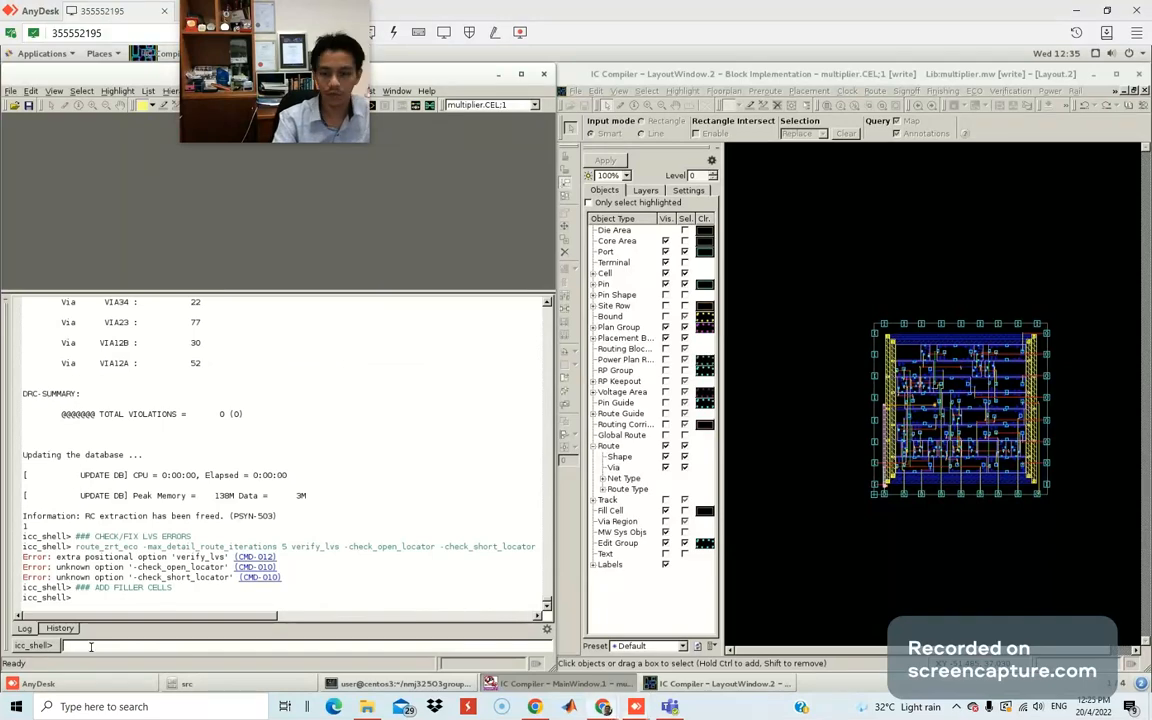
pyautogui.hotkey('ctrl', 'v')
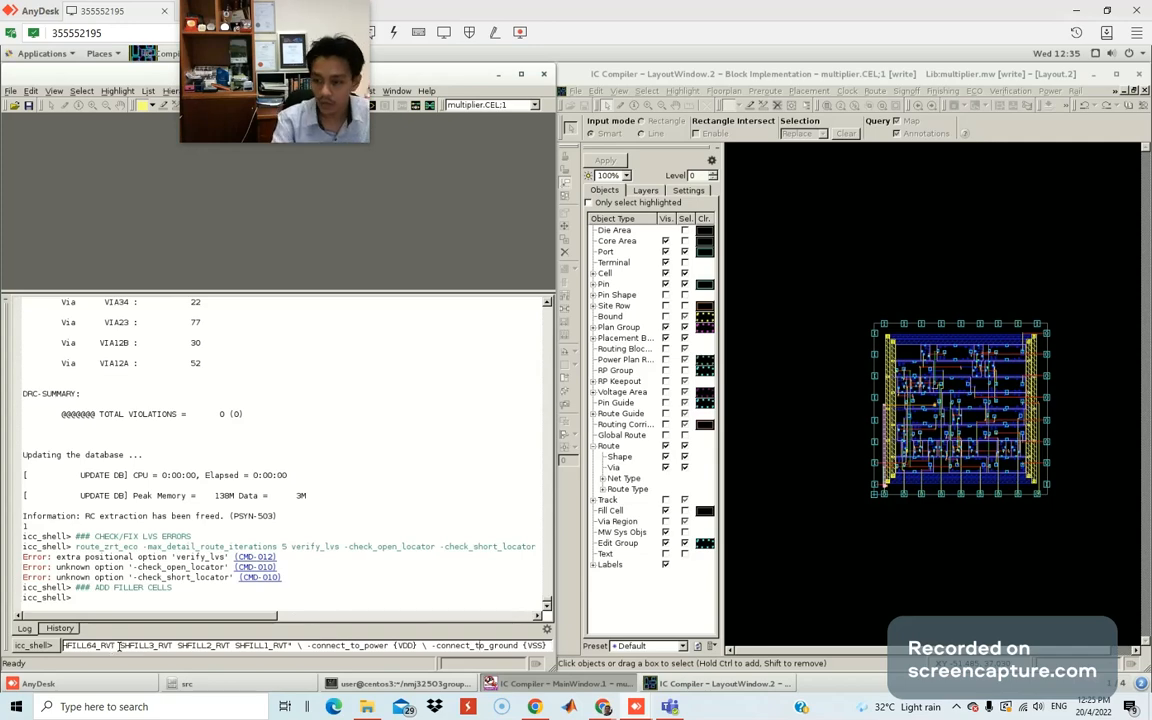
pyautogui.press('BackSpace')
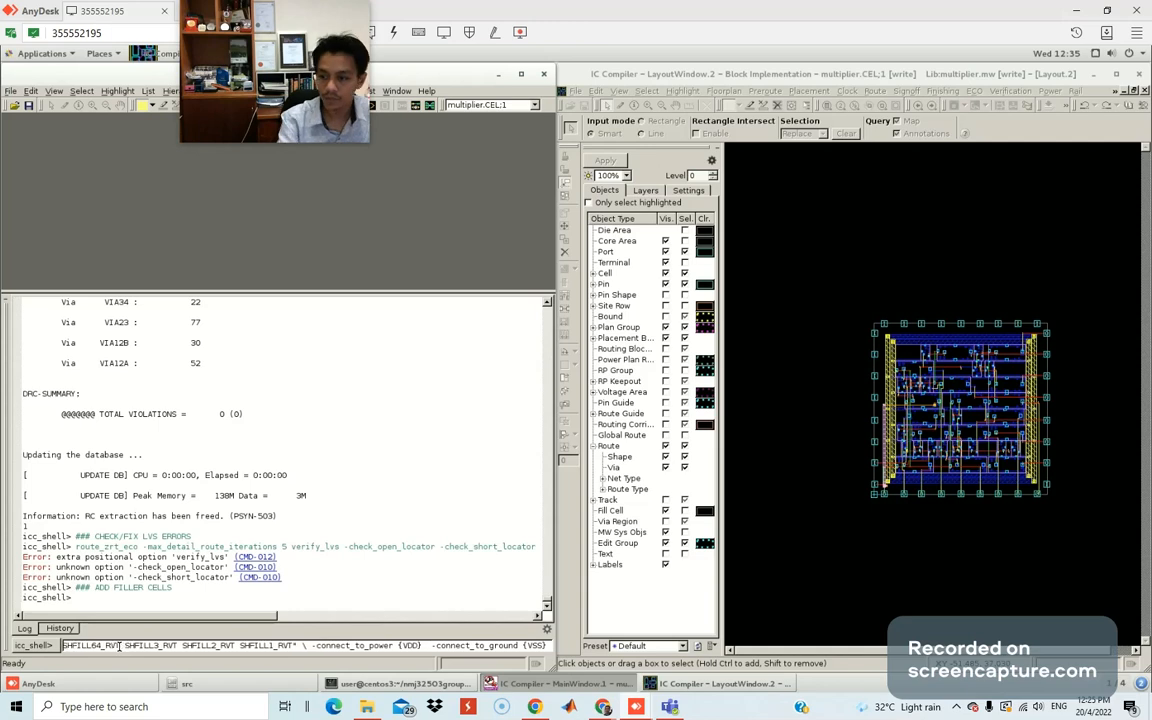
pyautogui.press('BackSpace')
pyautogui.press('Left')
pyautogui.press('Left')
pyautogui.press('Left')
pyautogui.press('Left')
pyautogui.press('Left')
pyautogui.press('Left')
pyautogui.press('Left')
pyautogui.press('Left')
pyautogui.press('Left')
pyautogui.press('Left')
pyautogui.press('Left')
pyautogui.press('Left')
pyautogui.press('Left')
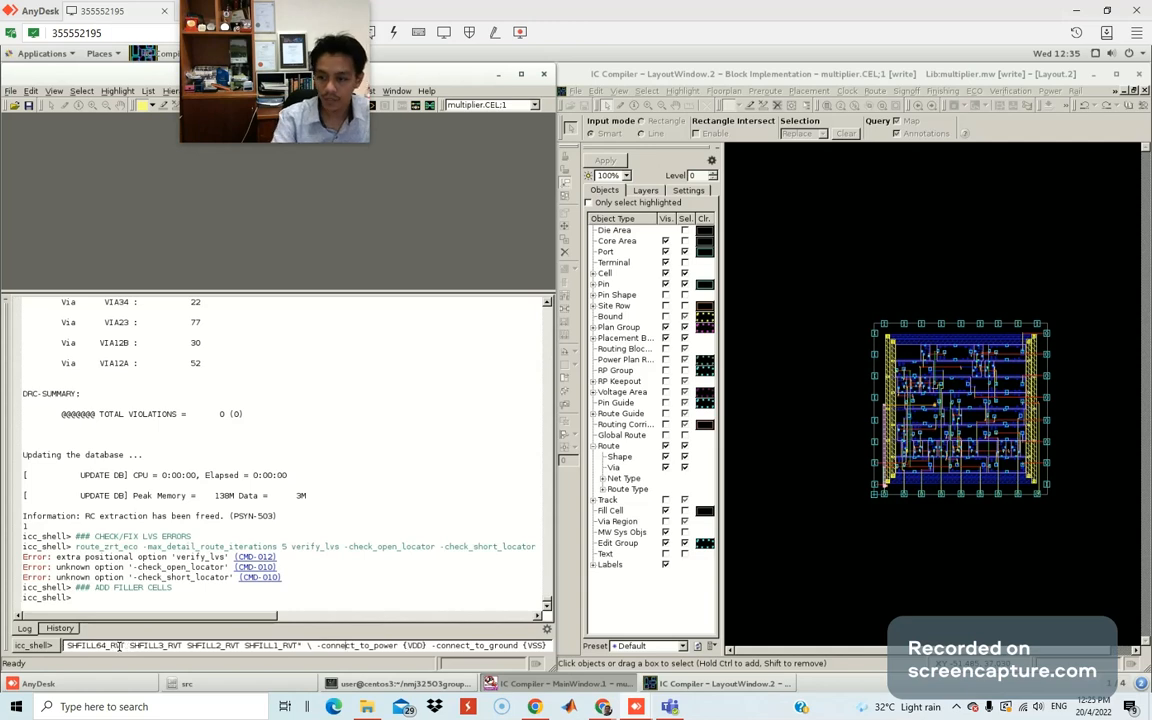
pyautogui.press('Left')
pyautogui.press('Left')
pyautogui.press('Left')
pyautogui.press('Left')
pyautogui.press('Left')
pyautogui.press('Left')
pyautogui.press('Left')
pyautogui.press('BackSpace')
pyautogui.press('BackSpace')
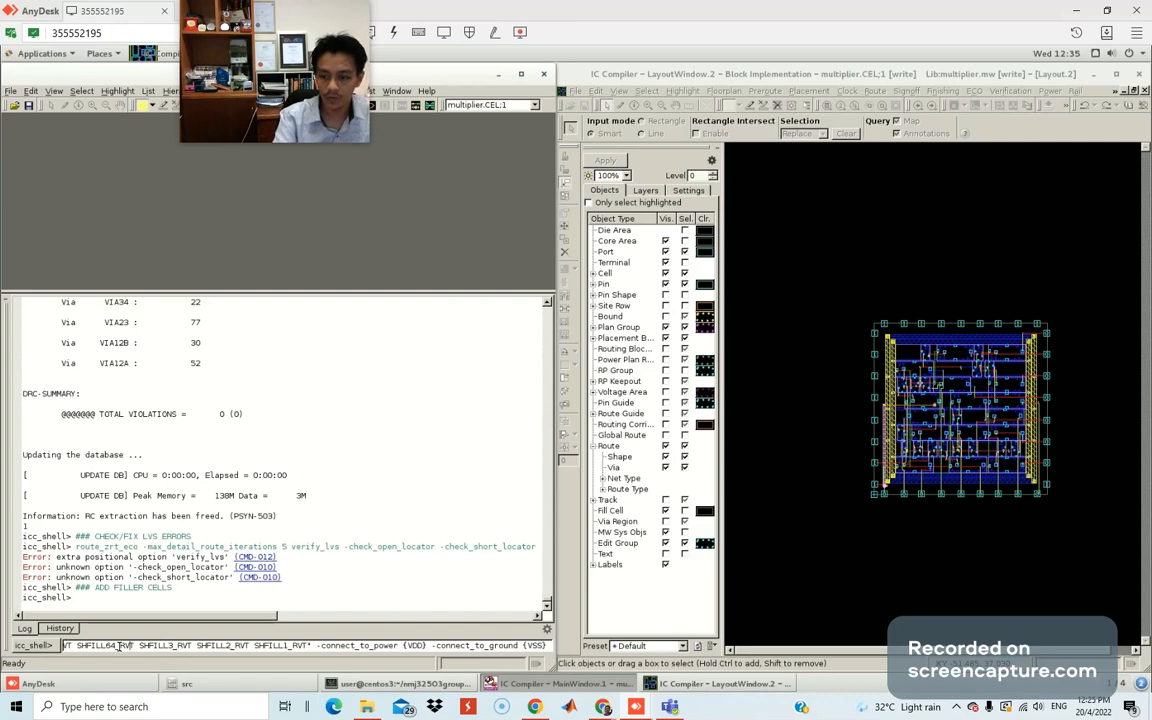
pyautogui.press('BackSpace')
# Delete the backslash before -cell_without_metal and run the SHFILL filler insertion tied to VDD/VSS.
pyautogui.press('Left')
pyautogui.press('Left')
pyautogui.press('Left')
pyautogui.press('Left')
pyautogui.press('Left')
pyautogui.press('Left')
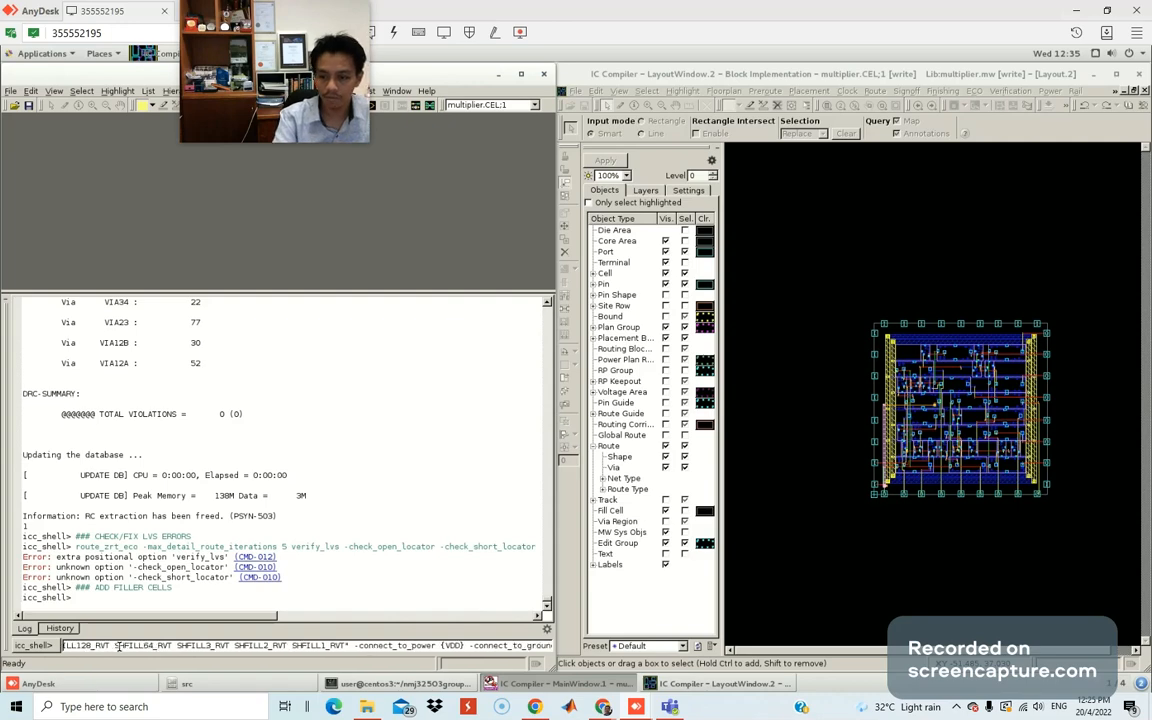
pyautogui.press('Left')
pyautogui.press('Left')
pyautogui.press('Left')
pyautogui.press('Left')
pyautogui.press('Left')
pyautogui.press('Left')
pyautogui.press('Left')
pyautogui.press('Left')
pyautogui.press('Left')
pyautogui.press('Left')
pyautogui.press('Left')
pyautogui.press('Left')
pyautogui.press('Left')
pyautogui.press('Left')
pyautogui.press('Left')
pyautogui.press('Left')
pyautogui.press('Left')
pyautogui.press('Left')
pyautogui.press('Left')
pyautogui.press('Left')
pyautogui.press('Left')
pyautogui.press('Left')
pyautogui.press('Left')
pyautogui.press('Left')
pyautogui.press('Left')
pyautogui.press('Left')
pyautogui.press('Left')
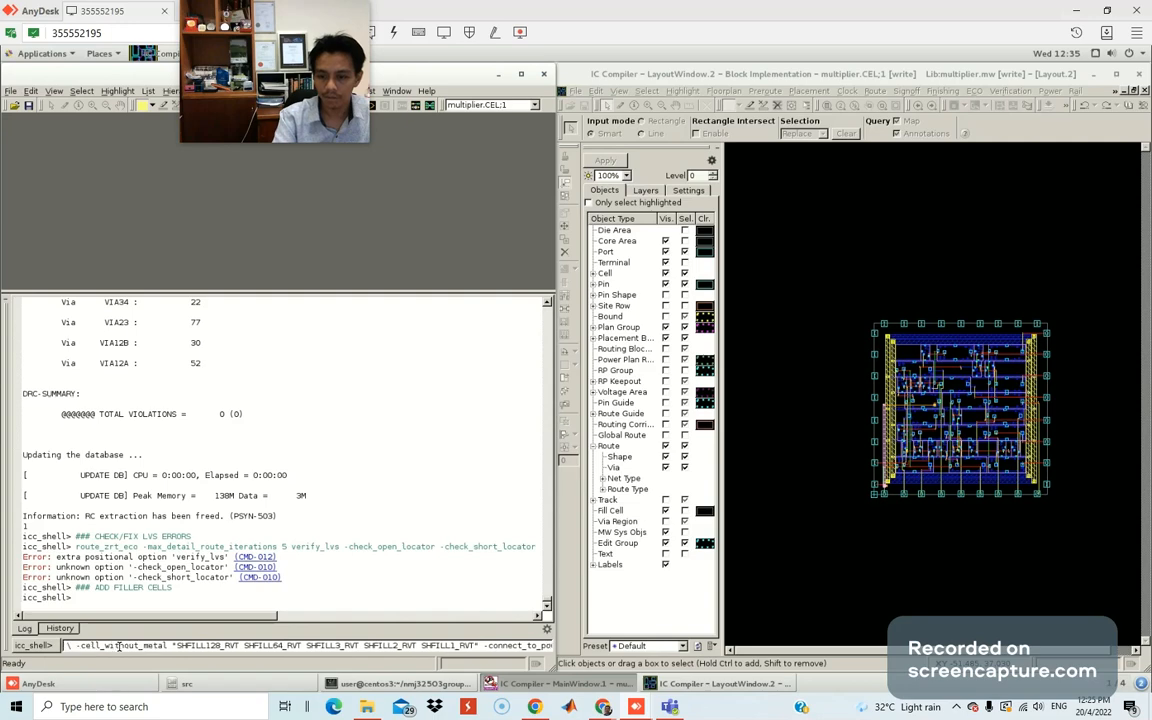
pyautogui.press('Left')
pyautogui.press('Left')
pyautogui.press('Delete')
pyautogui.press('Delete')
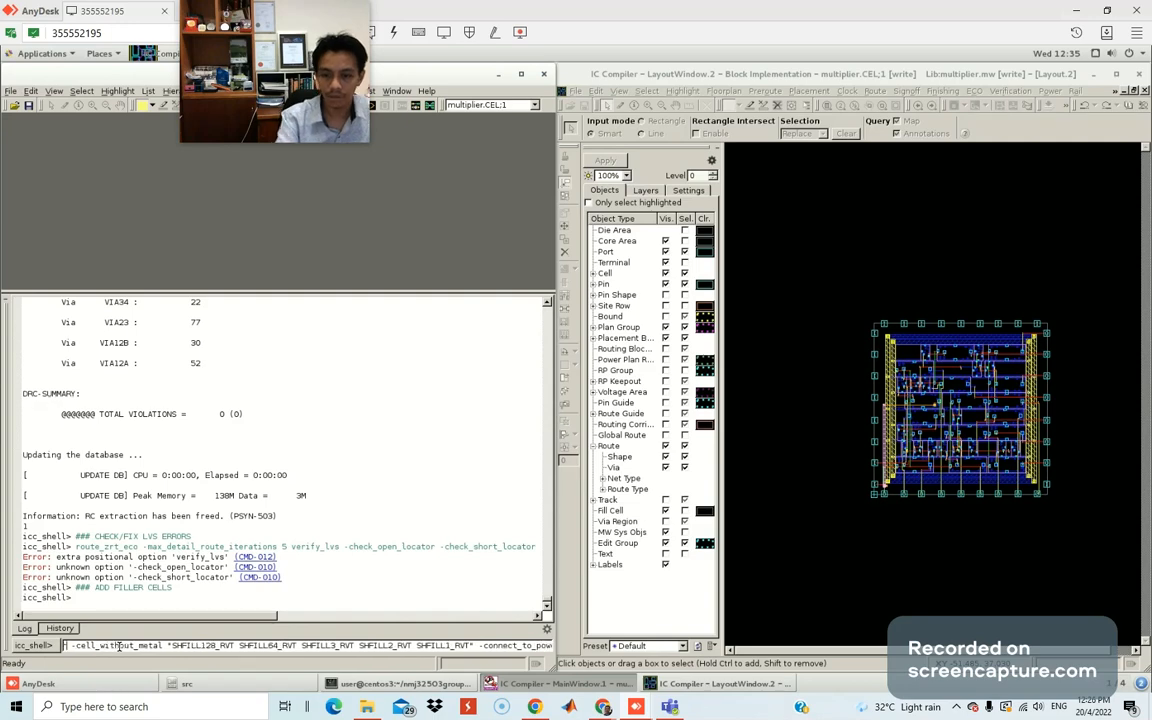
pyautogui.press('Left')
pyautogui.press('Left')
pyautogui.press('Left')
pyautogui.press('Left')
pyautogui.press('Left')
pyautogui.press('Left')
pyautogui.press('Left')
pyautogui.press('Left')
pyautogui.press('Left')
pyautogui.press('Left')
pyautogui.press('Left')
pyautogui.press('Left')
pyautogui.press('Left')
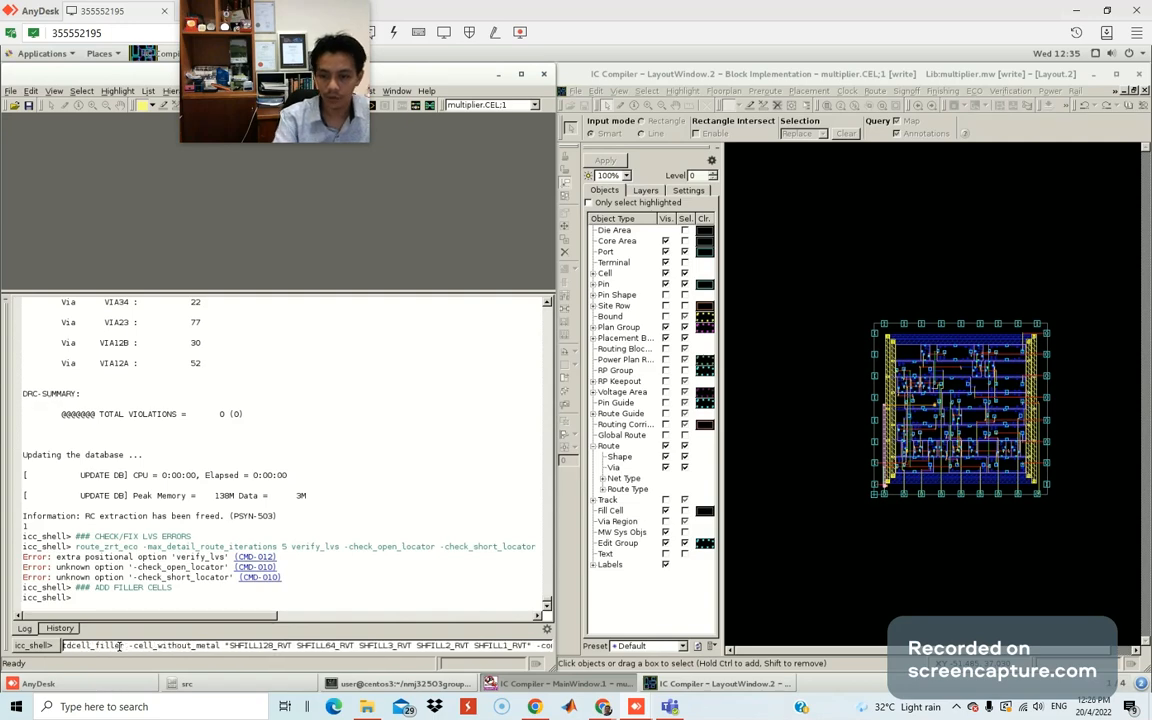
pyautogui.press('Left')
pyautogui.press('Left')
pyautogui.press('Left')
pyautogui.press('Left')
pyautogui.press('Left')
pyautogui.press('Left')
pyautogui.press('Left')
pyautogui.press('Left')
pyautogui.press('Left')
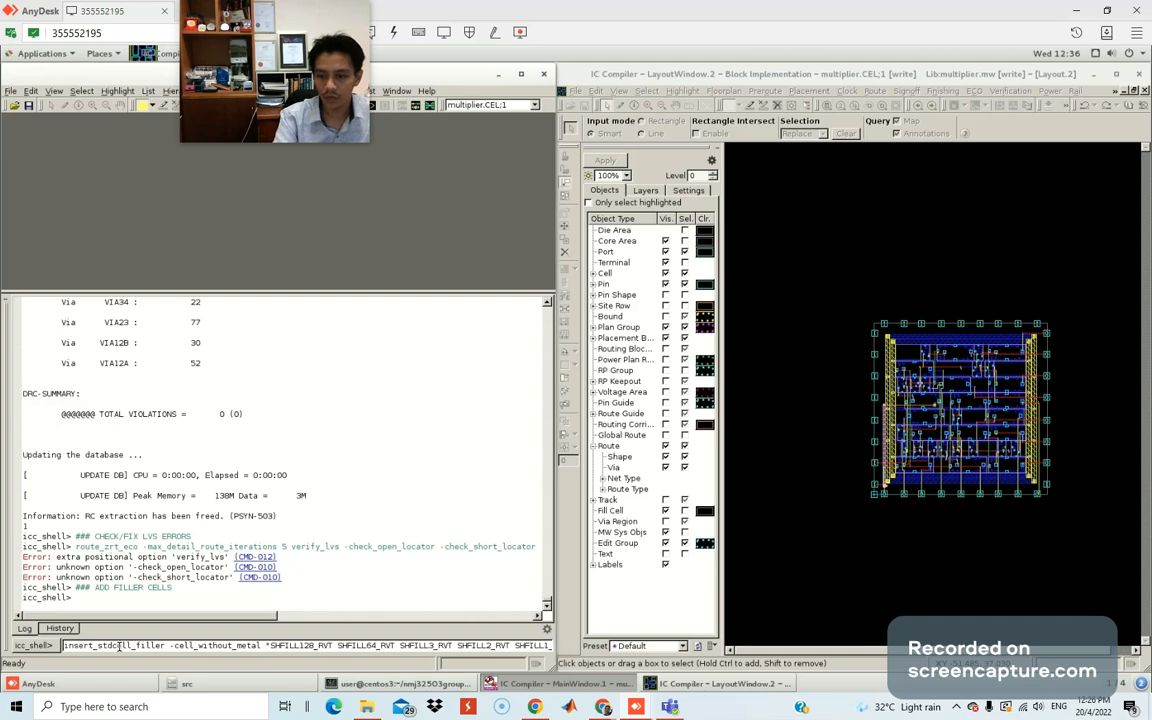
pyautogui.press('End')
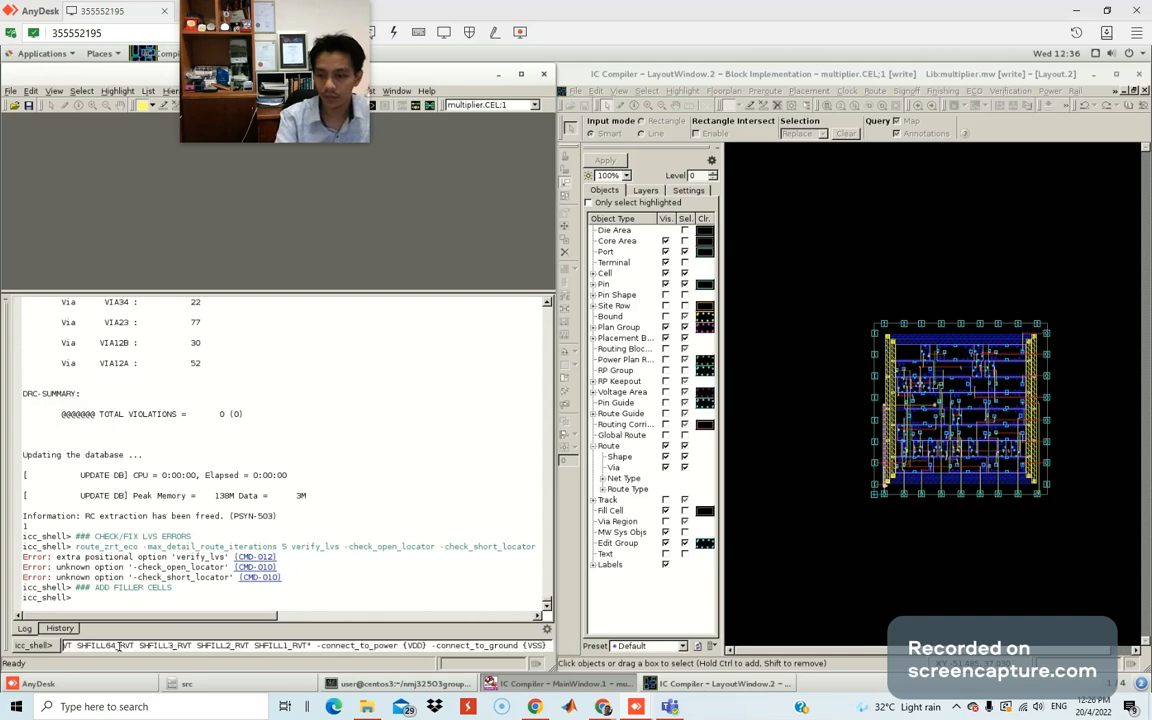
pyautogui.press('Return')
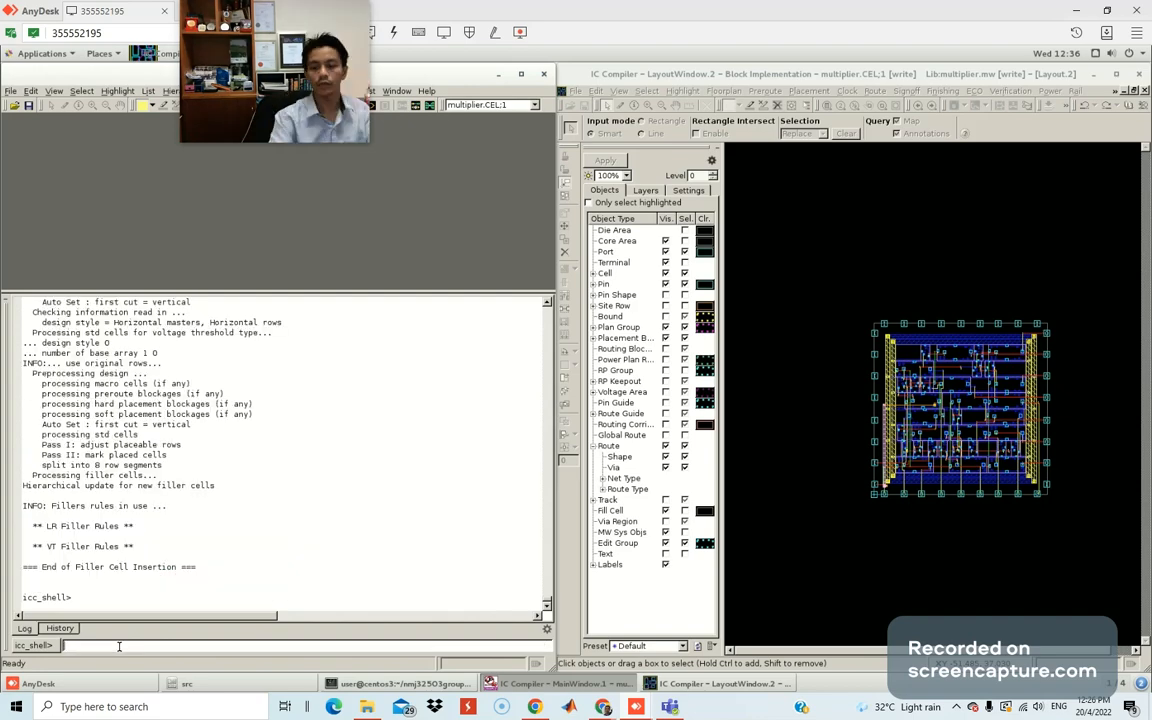
# Review the filler insertion output, which matched 0 filler masters, and glance at the lab guide.
pyautogui.scroll(10, 160, 430)
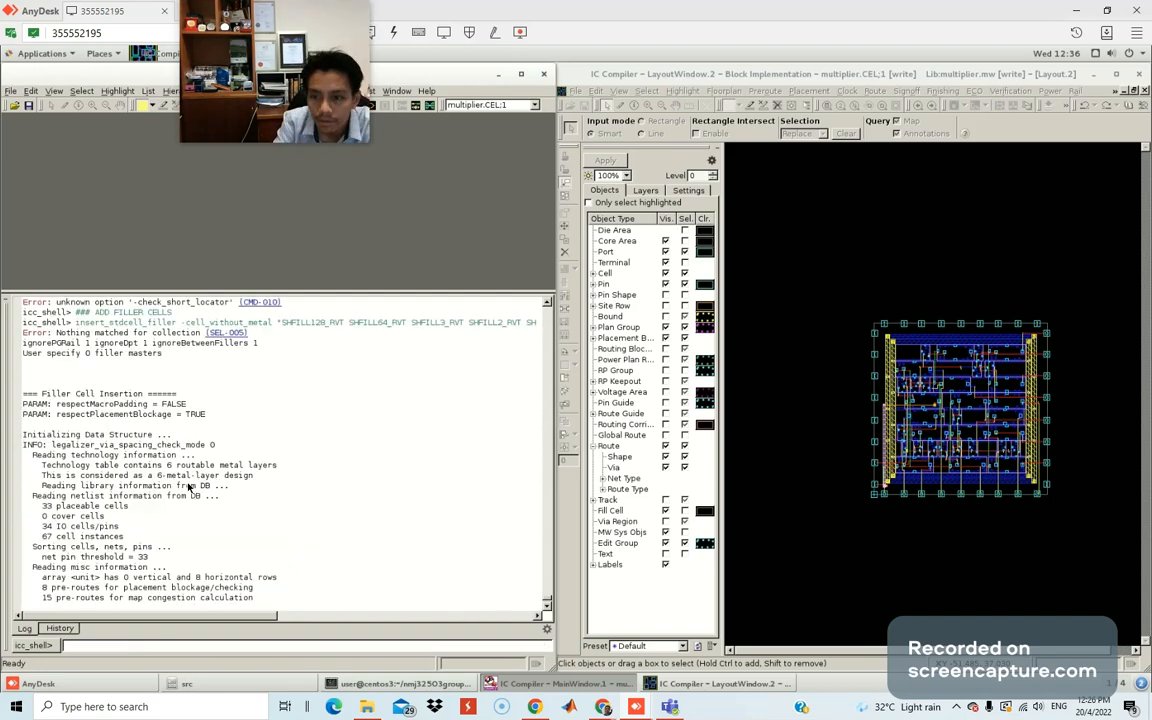
pyautogui.scroll(-5, 110, 400)
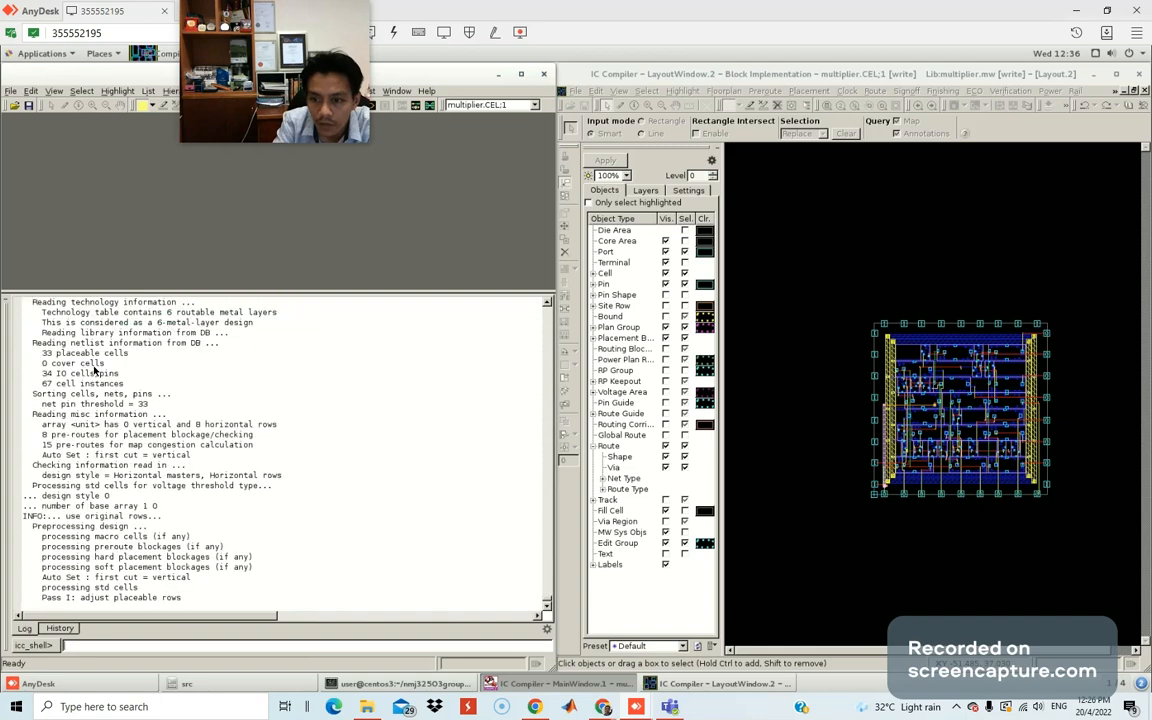
pyautogui.scroll(-5, 240, 491)
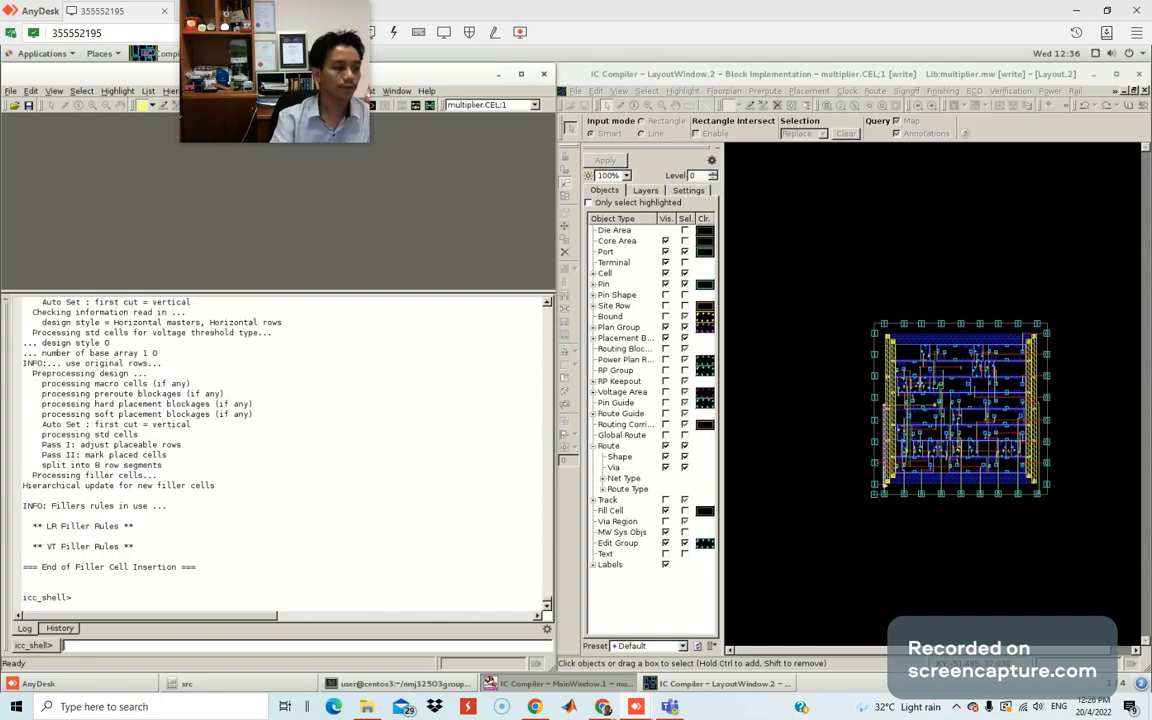
pyautogui.hotkey('alt', 'Tab')
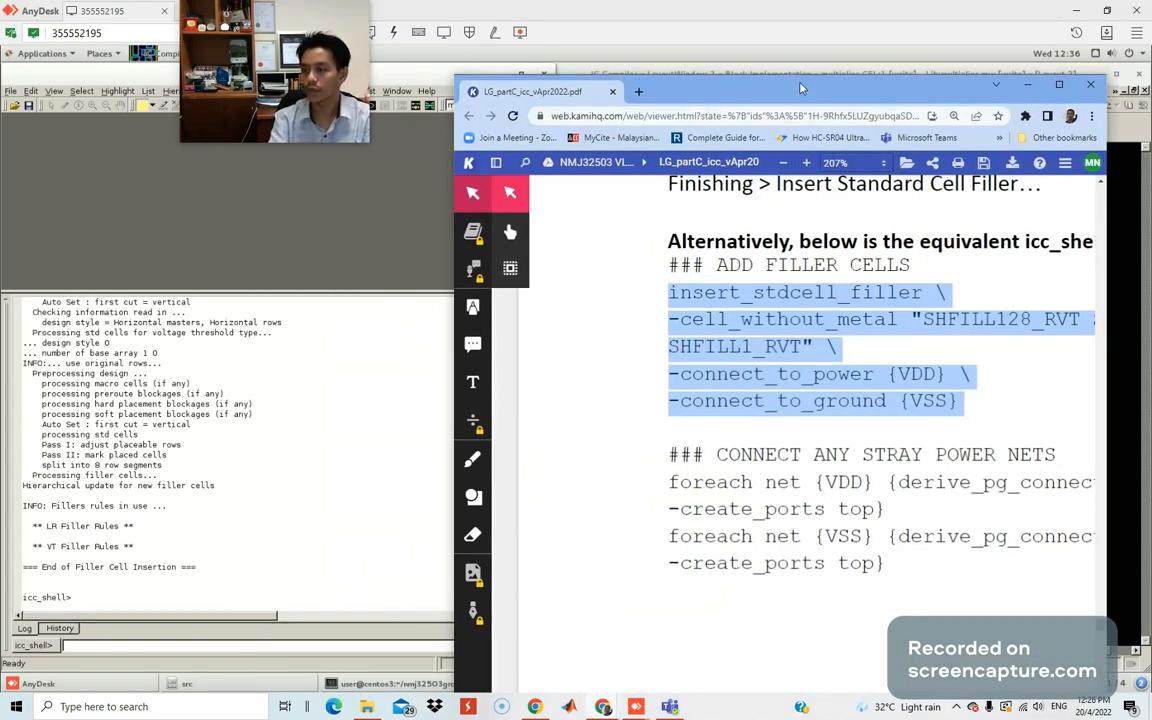
pyautogui.hotkey('alt', 'Tab')
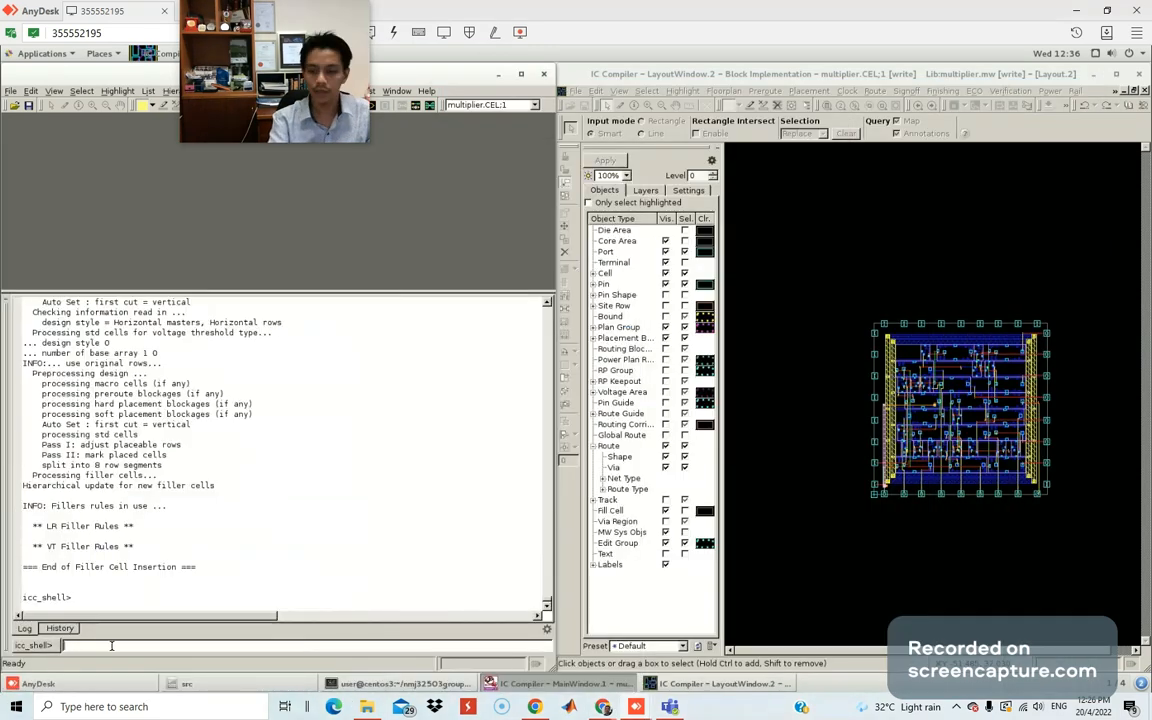
# Enter the stray power nets comment, run derive_pg_connection for VDD and VSS, then maximize the guide.
pyautogui.write('### CONNECT ANY STRAY POWER NETS')
pyautogui.press('Return')
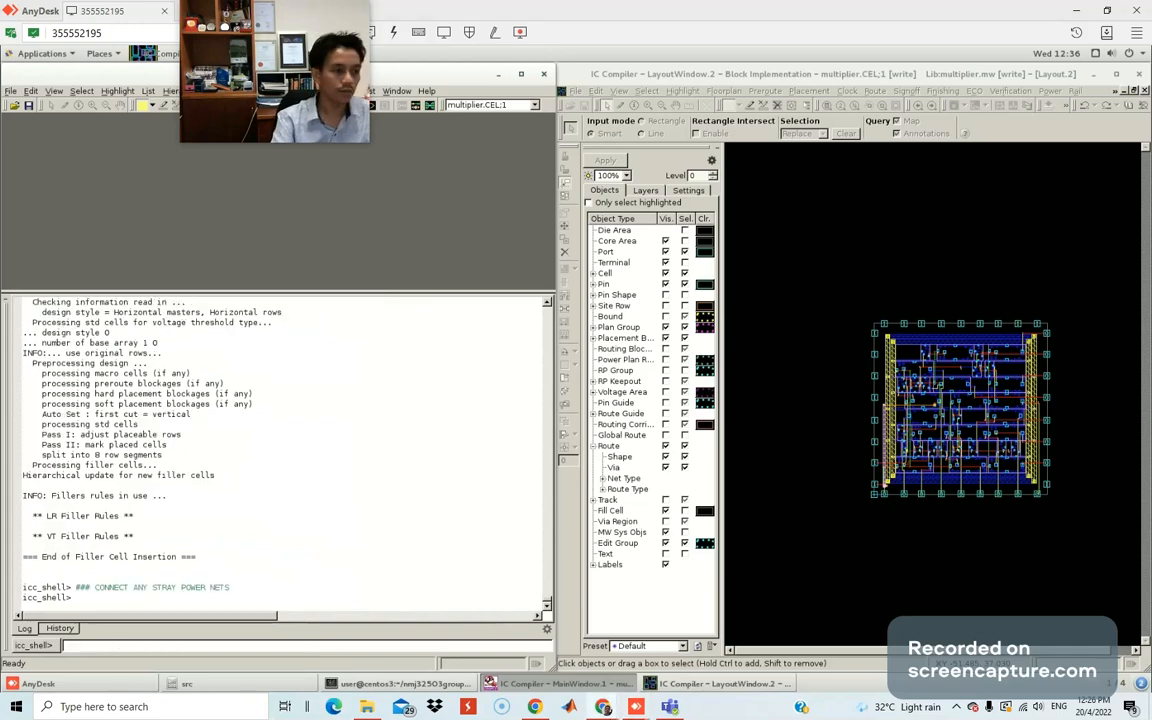
pyautogui.middleClick(129, 645)
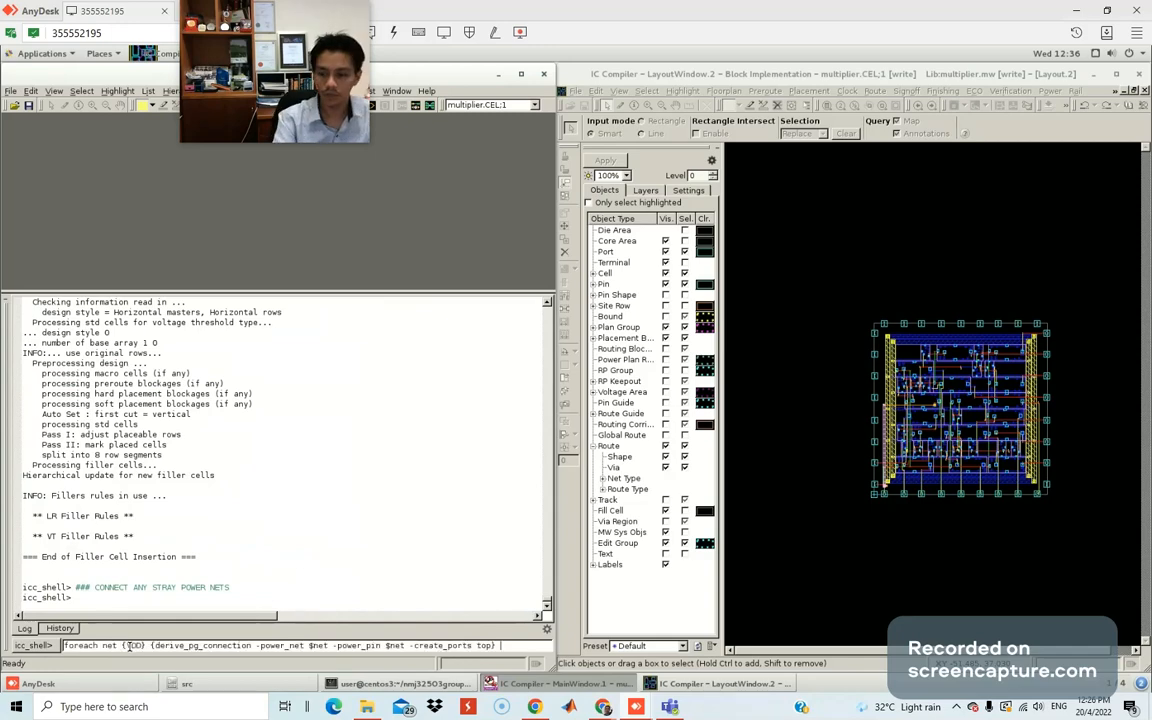
pyautogui.press('Return')
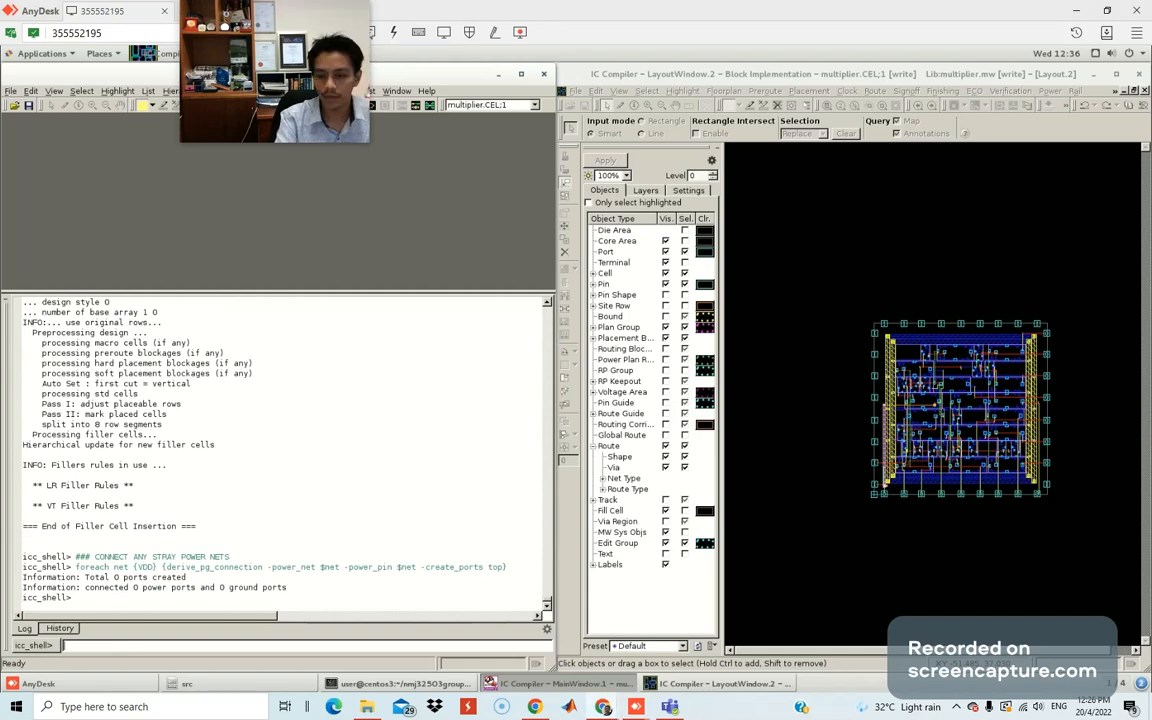
pyautogui.write('foreach net {VSS} {derive_pg_connection -ground_net $net -ground_pin $net -create_ports top}')
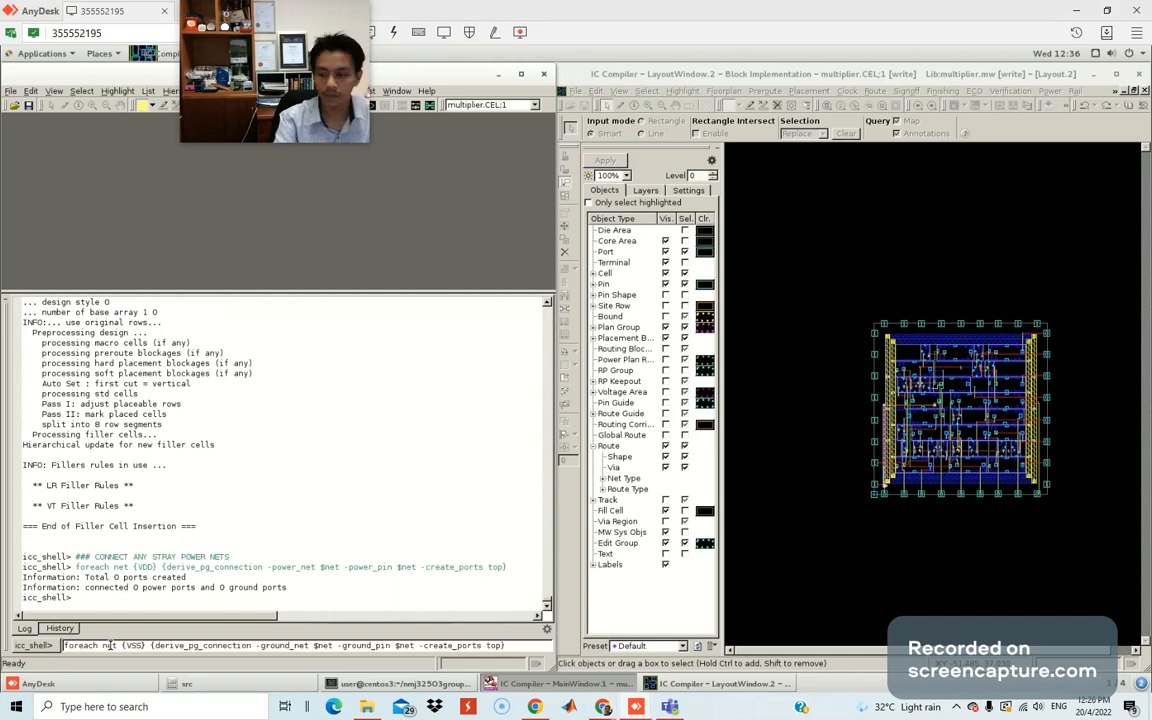
pyautogui.press('Return')
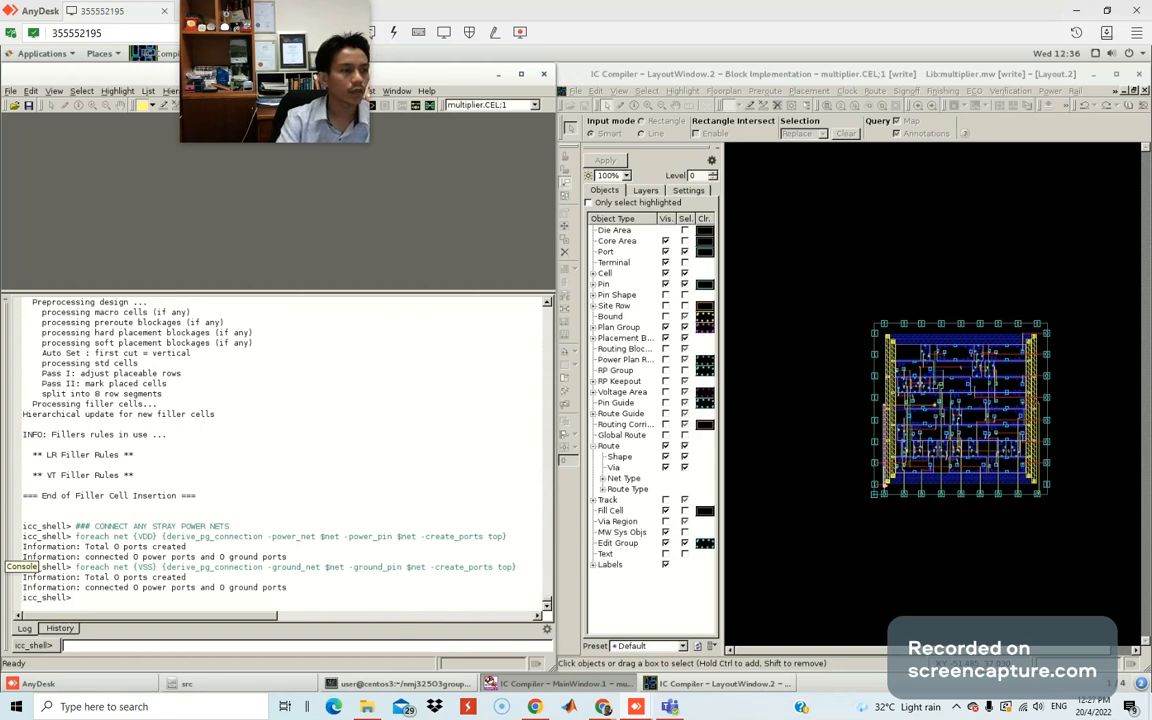
pyautogui.moveTo(0, 211); pyautogui.dragTo(689, 211)
pyautogui.doubleClick(689, 211)
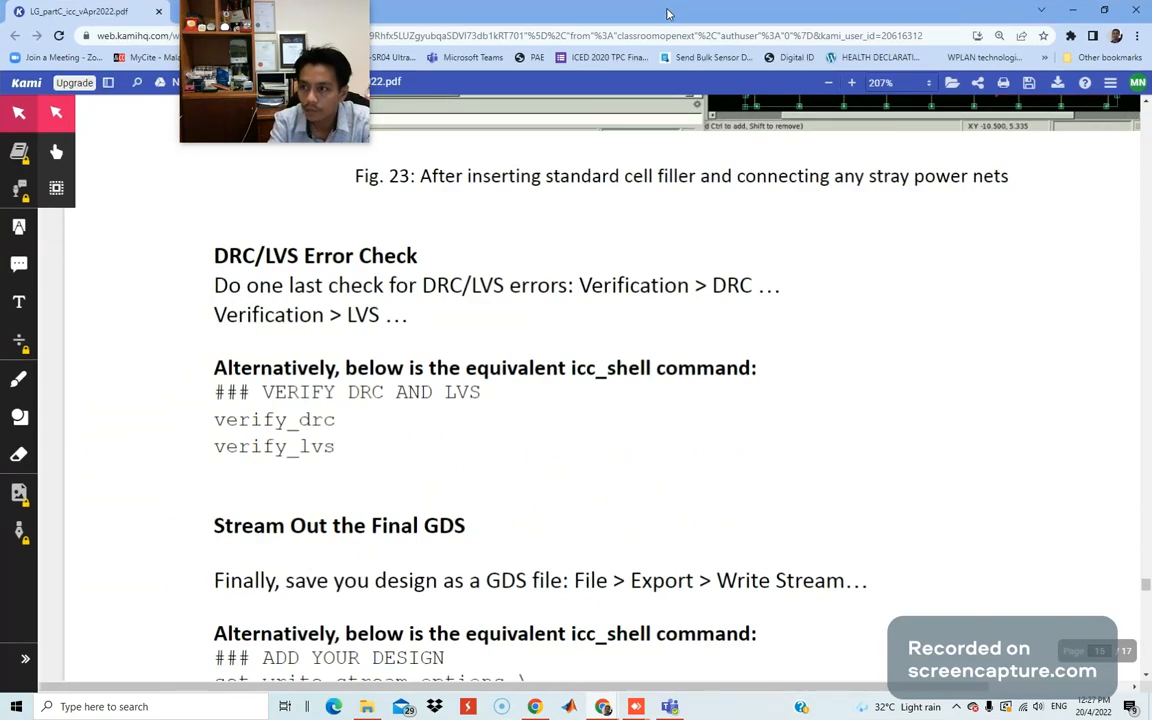
# Enter the ### VERIFY DRC AND LVS comment and run verify_drc twice.
pyautogui.hotkey('alt', 'Tab')
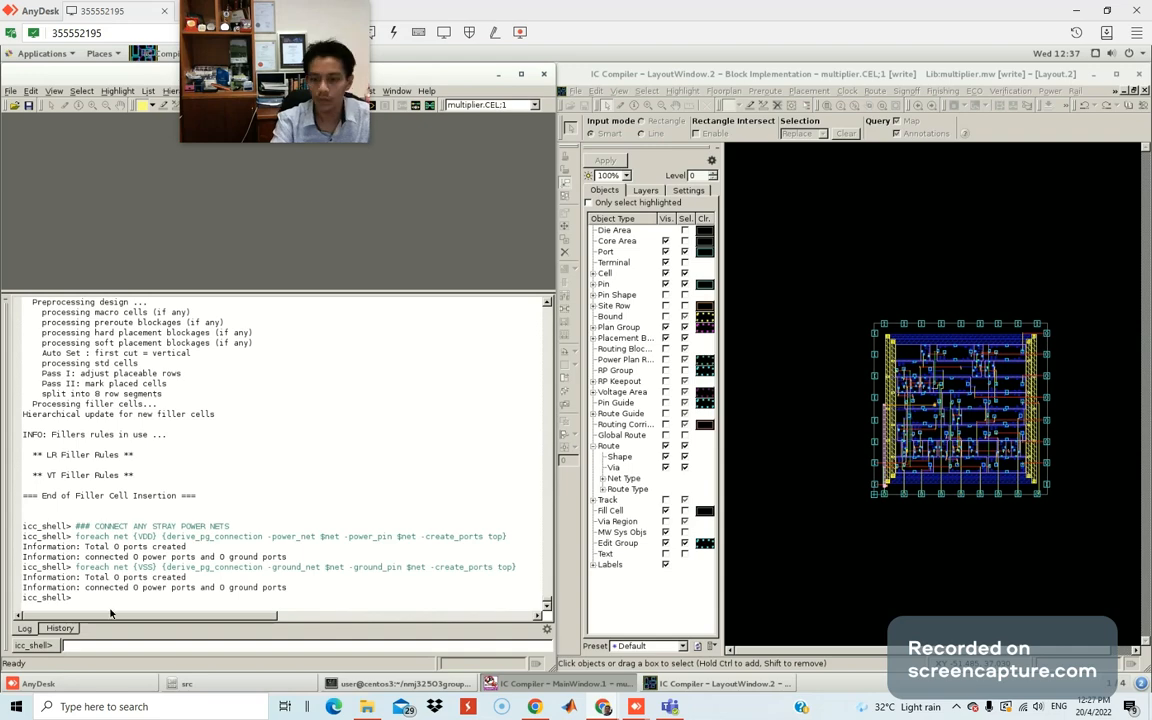
pyautogui.write('### VERIFY DRC AND LVS')
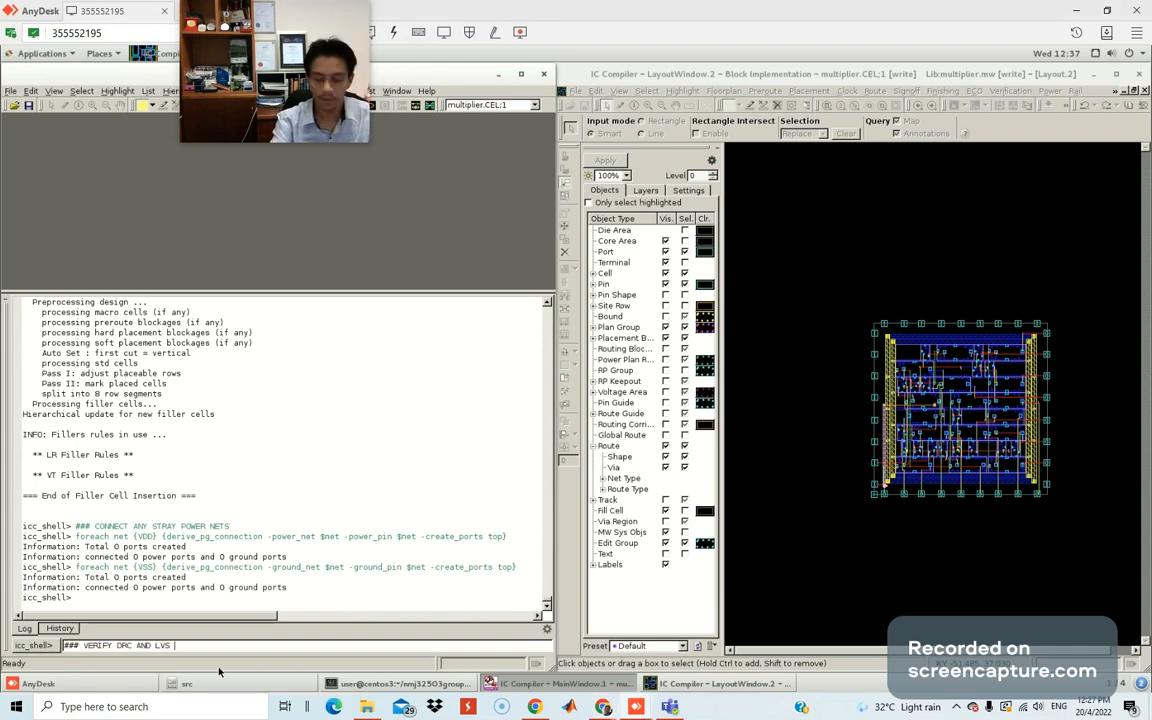
pyautogui.press('Return')
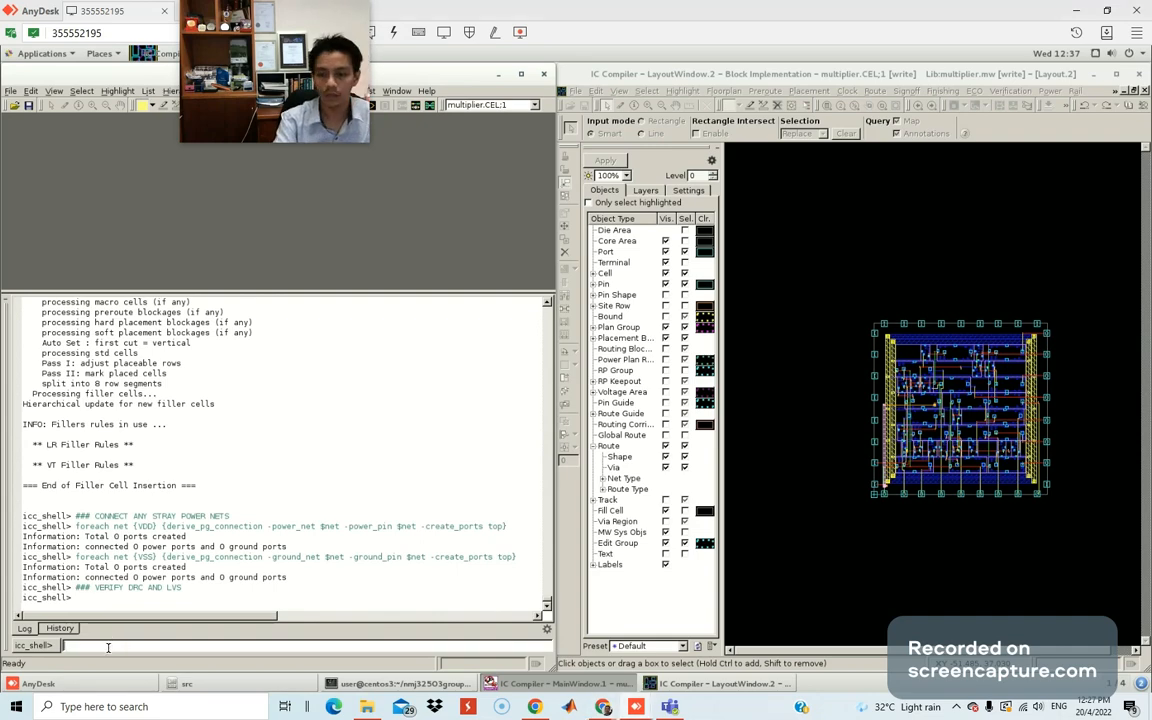
pyautogui.write('verify_drc')
pyautogui.press('Return')
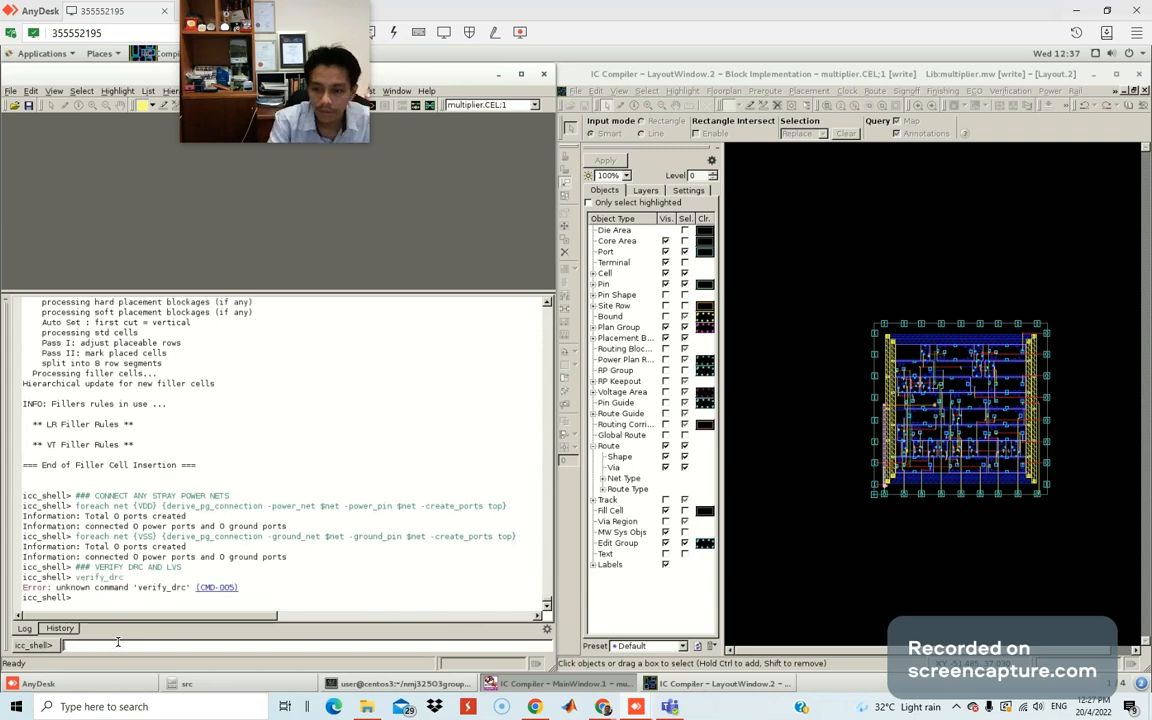
pyautogui.press('Up')
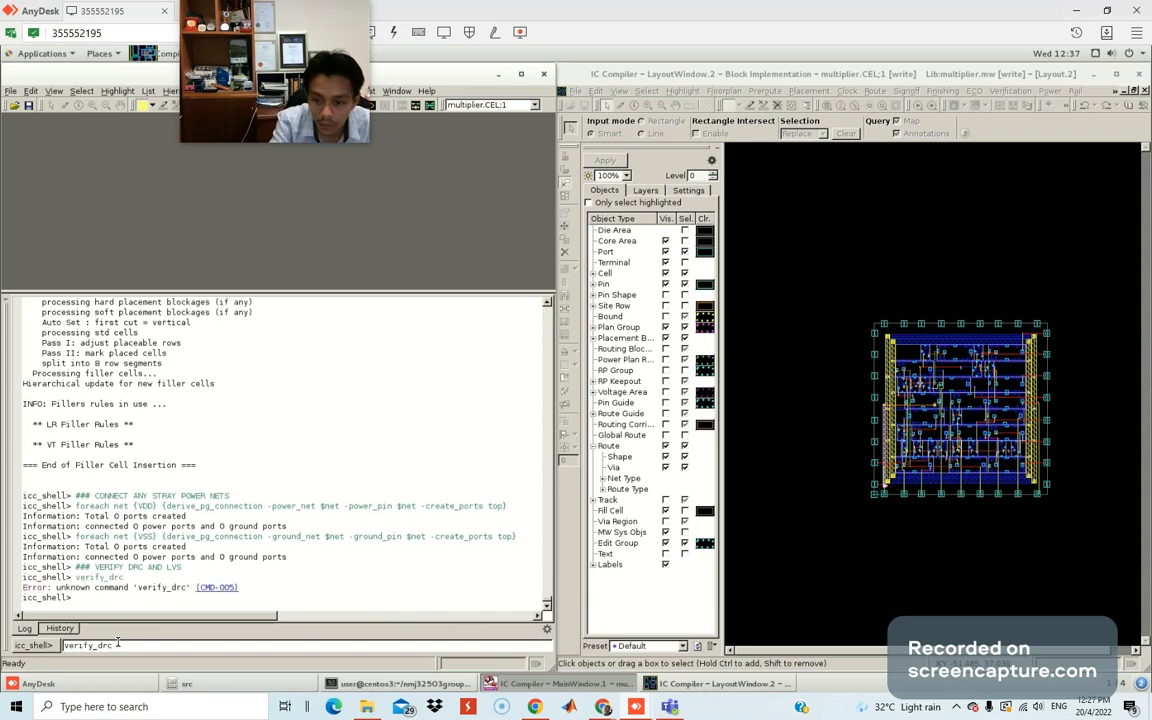
pyautogui.press('Return')
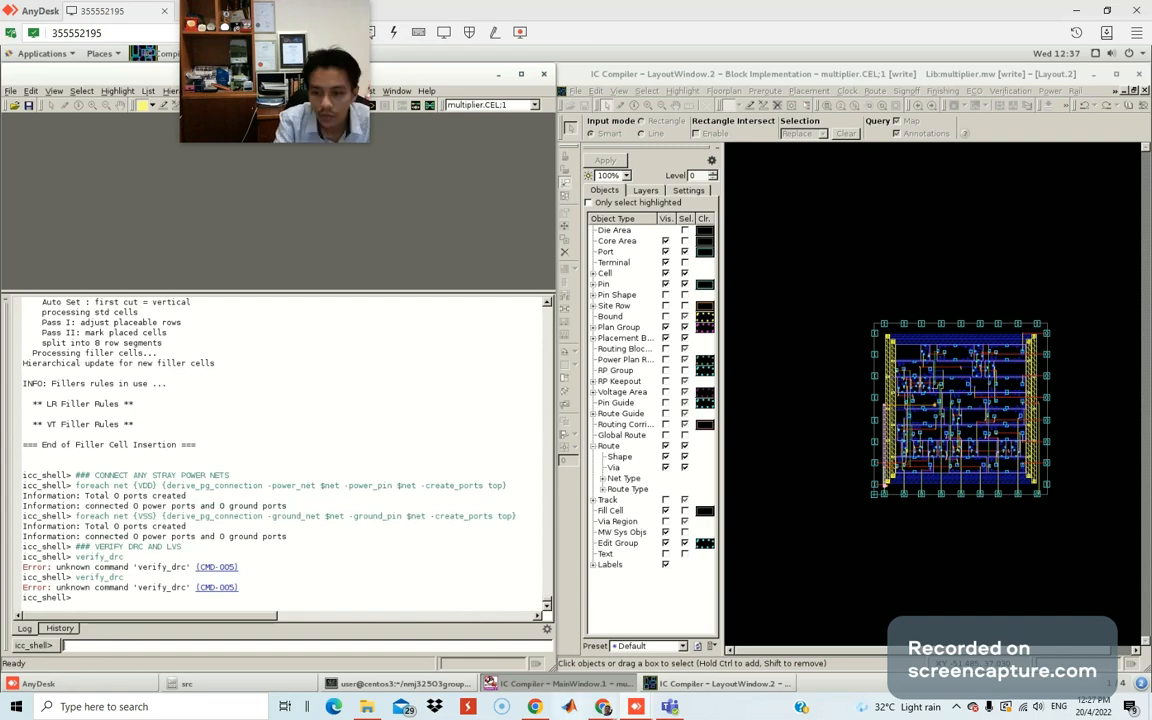
# Run verify_lvs, then rerun verify_drc and verify_lvs, reporting 5 floating ports and an open VSS net.
pyautogui.moveTo(366, 707)
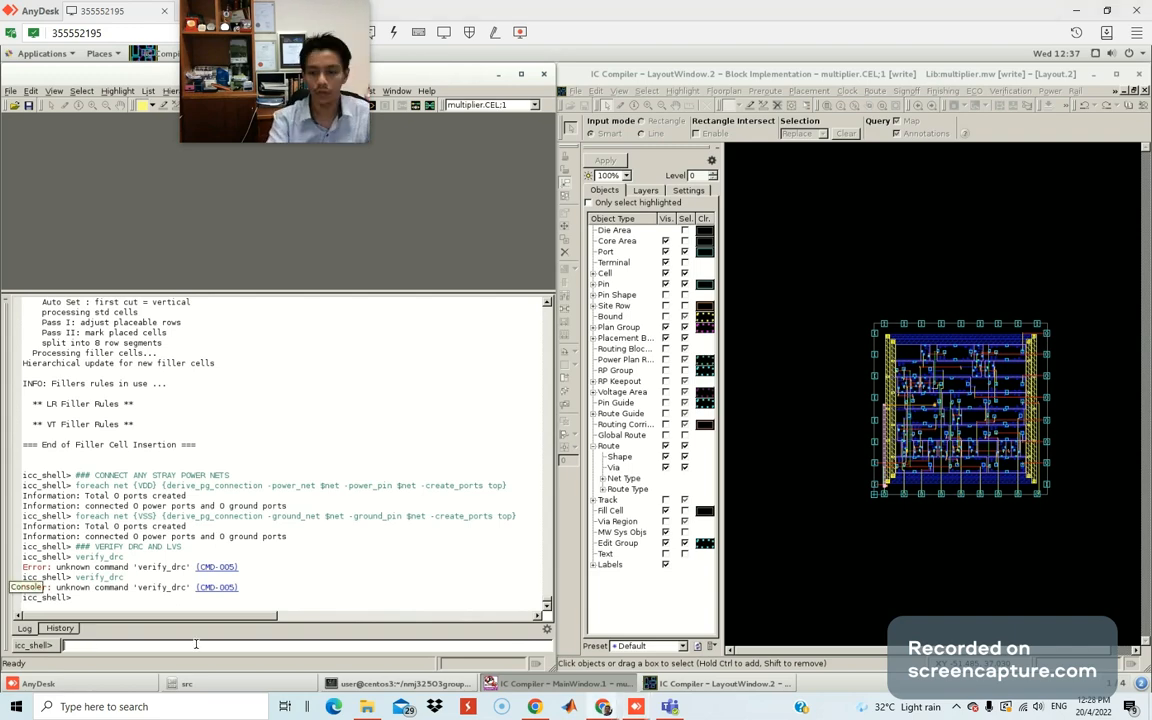
pyautogui.write('verify_lvs')
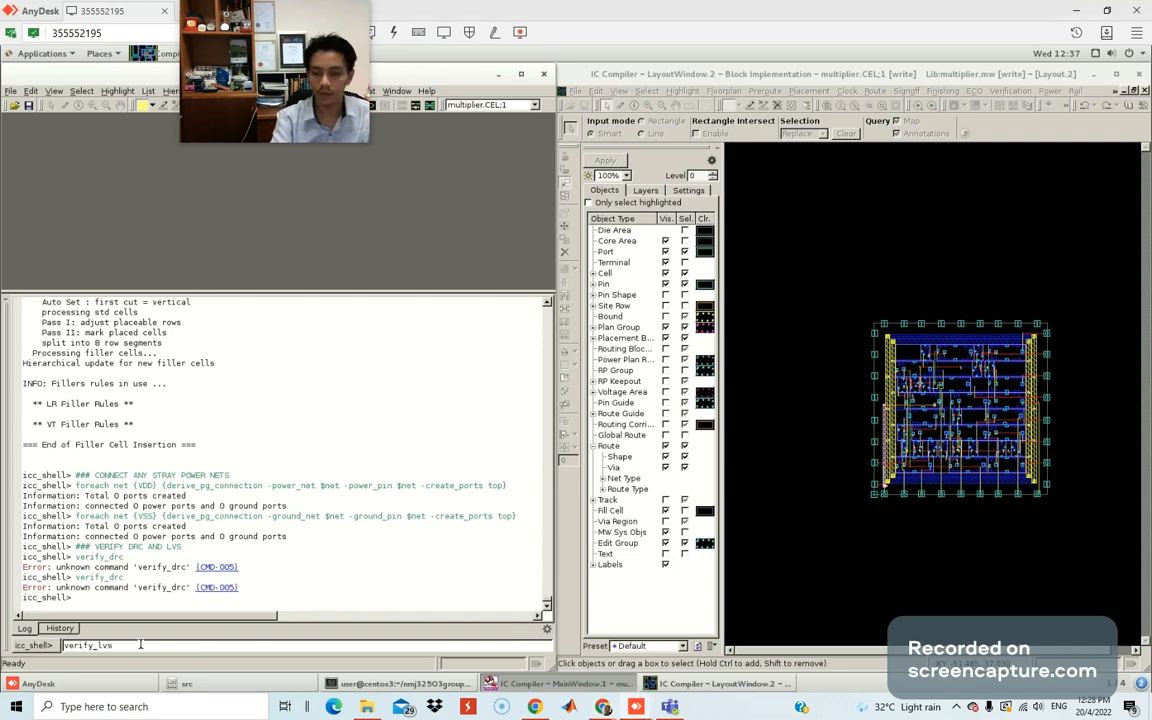
pyautogui.press('Return')
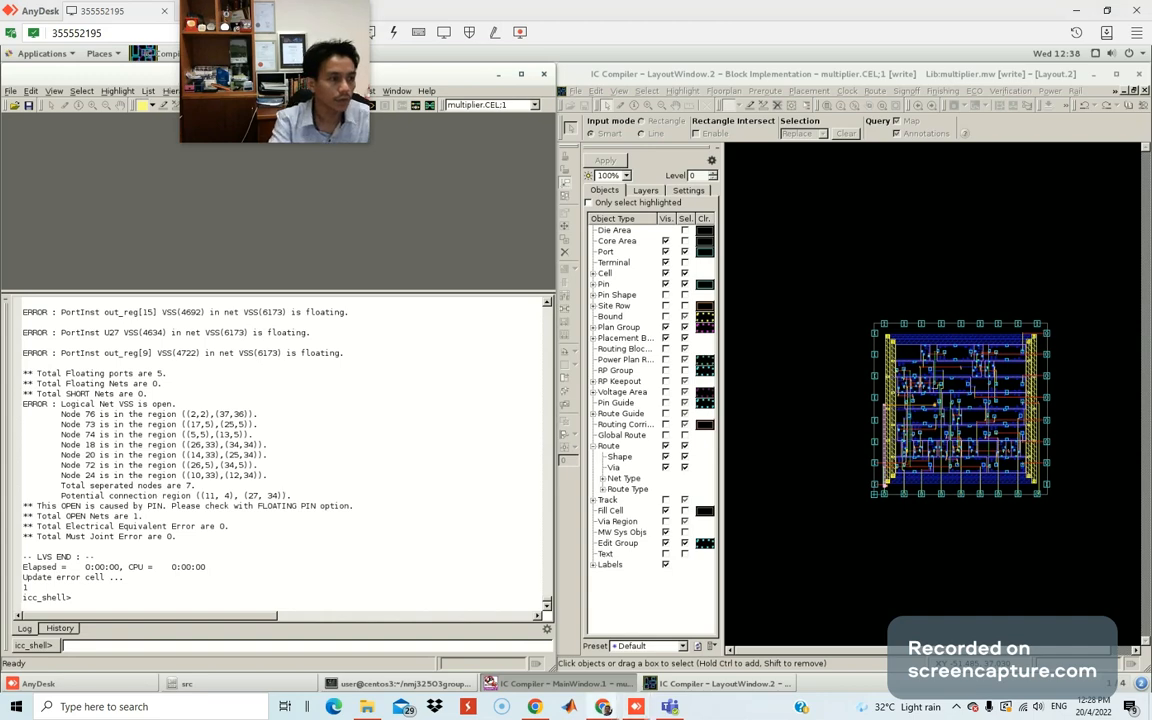
pyautogui.click(71, 645)
pyautogui.write('verify_drc')
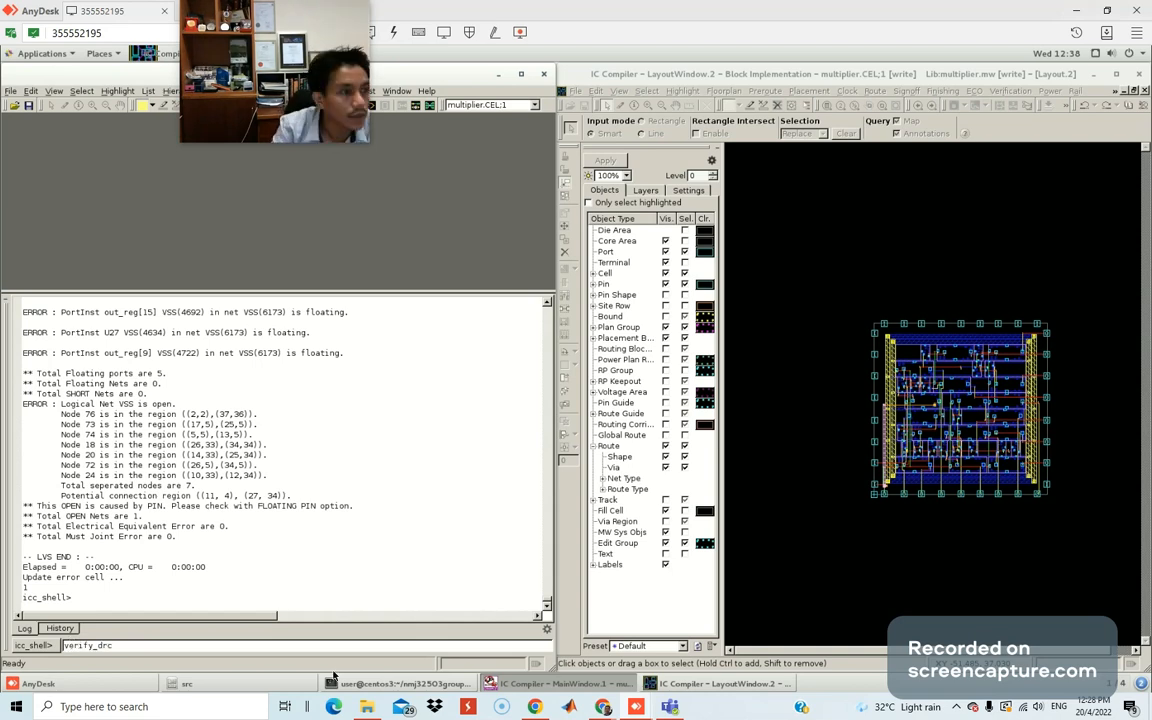
pyautogui.press('Return')
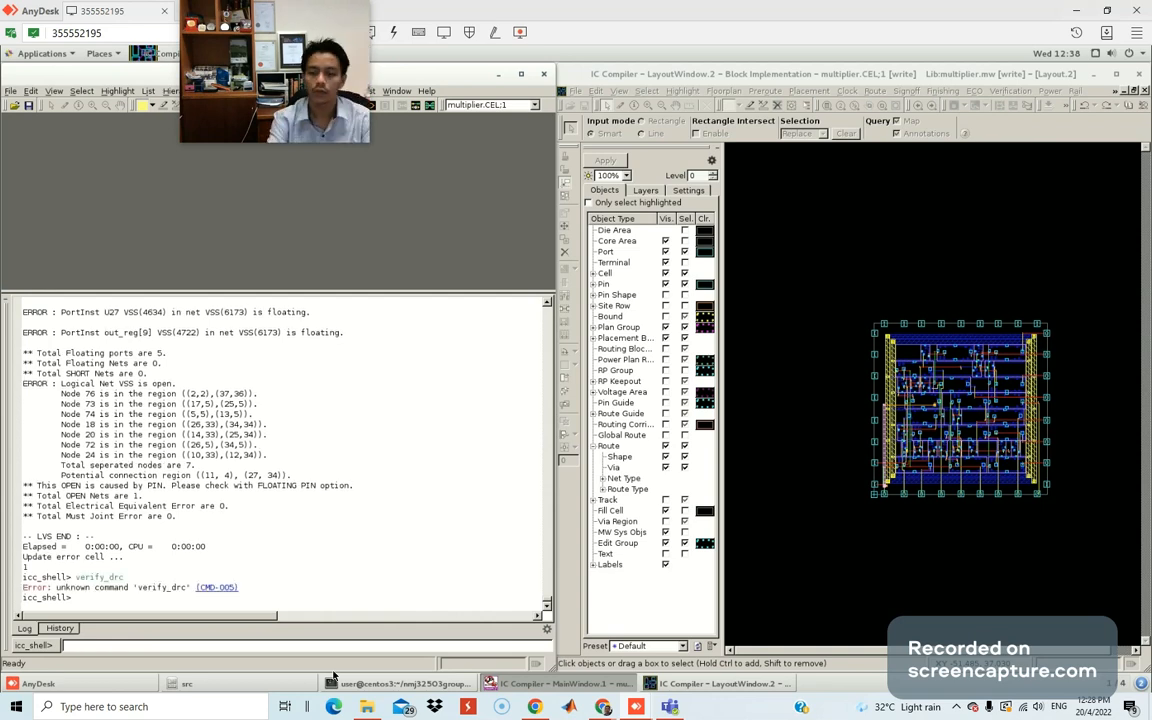
pyautogui.press('Up')
pyautogui.press('Up')
pyautogui.press('Return')
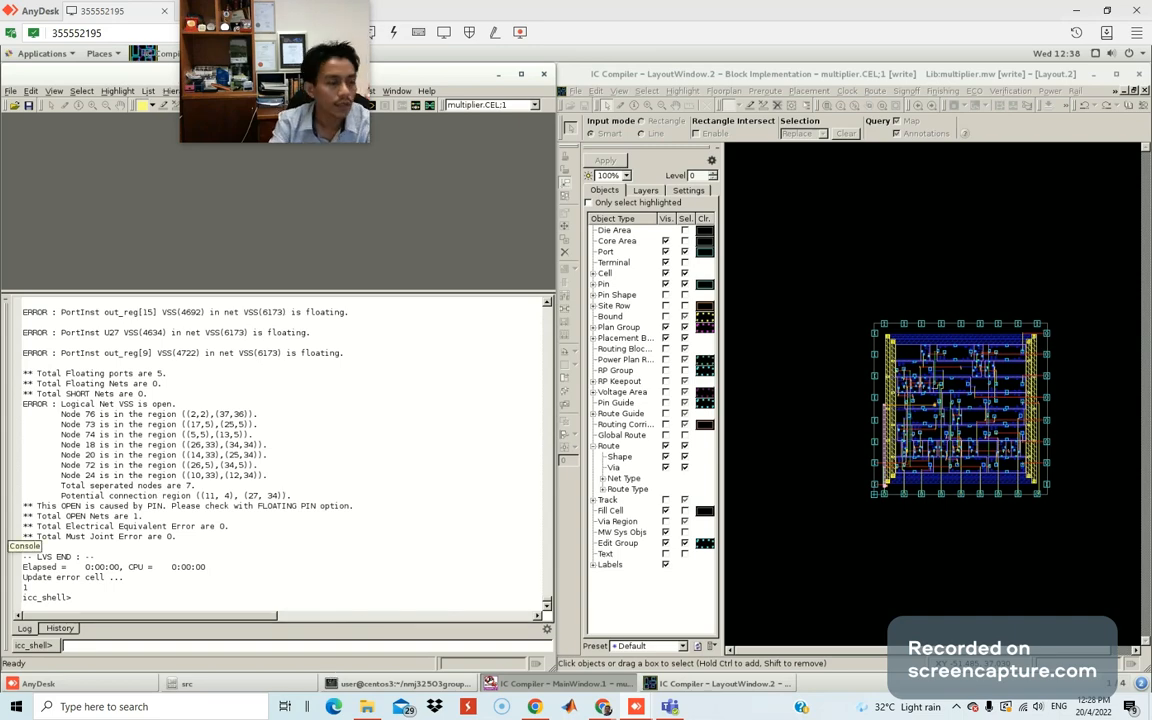
# Maximize the Kami lab guide and draw a green pen arrow beside Stream Out the Final GDS.
pyautogui.click(602, 707)
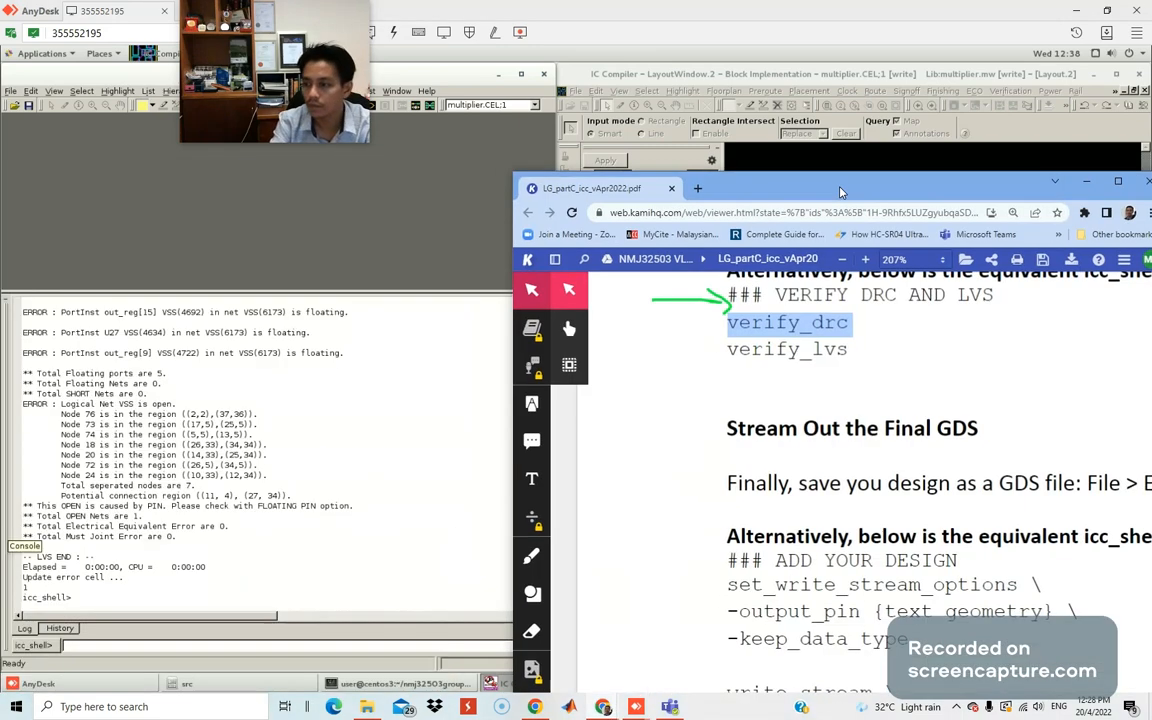
pyautogui.doubleClick(839, 186)
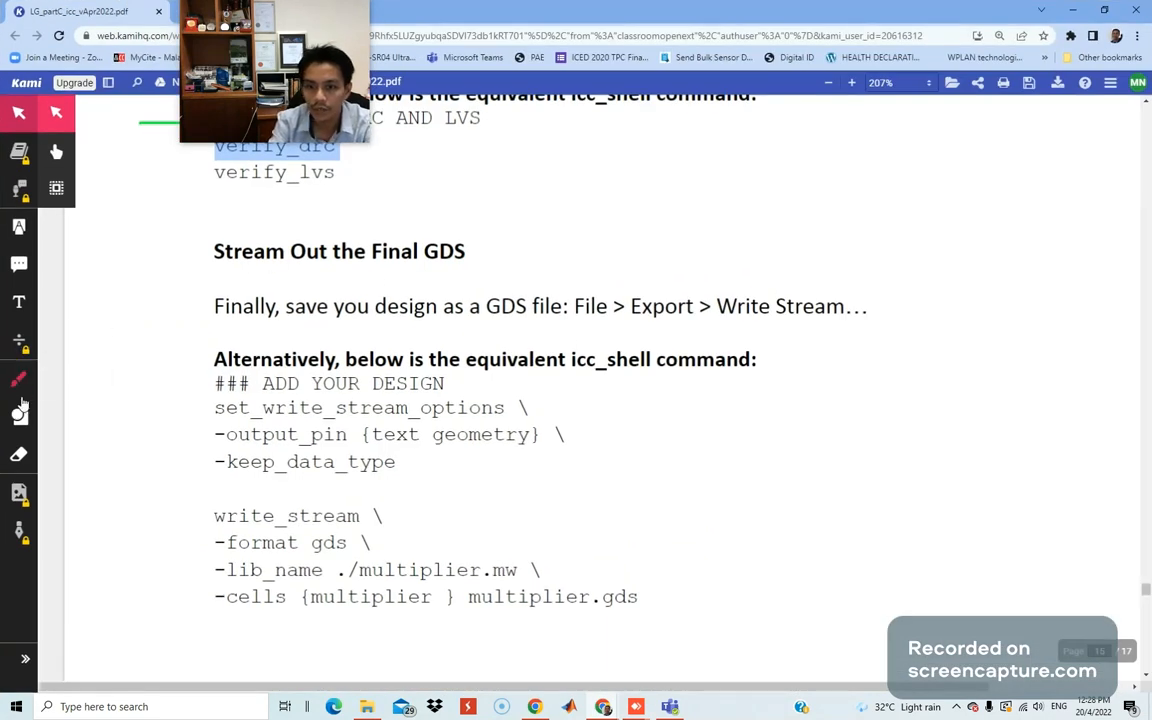
pyautogui.click(18, 379)
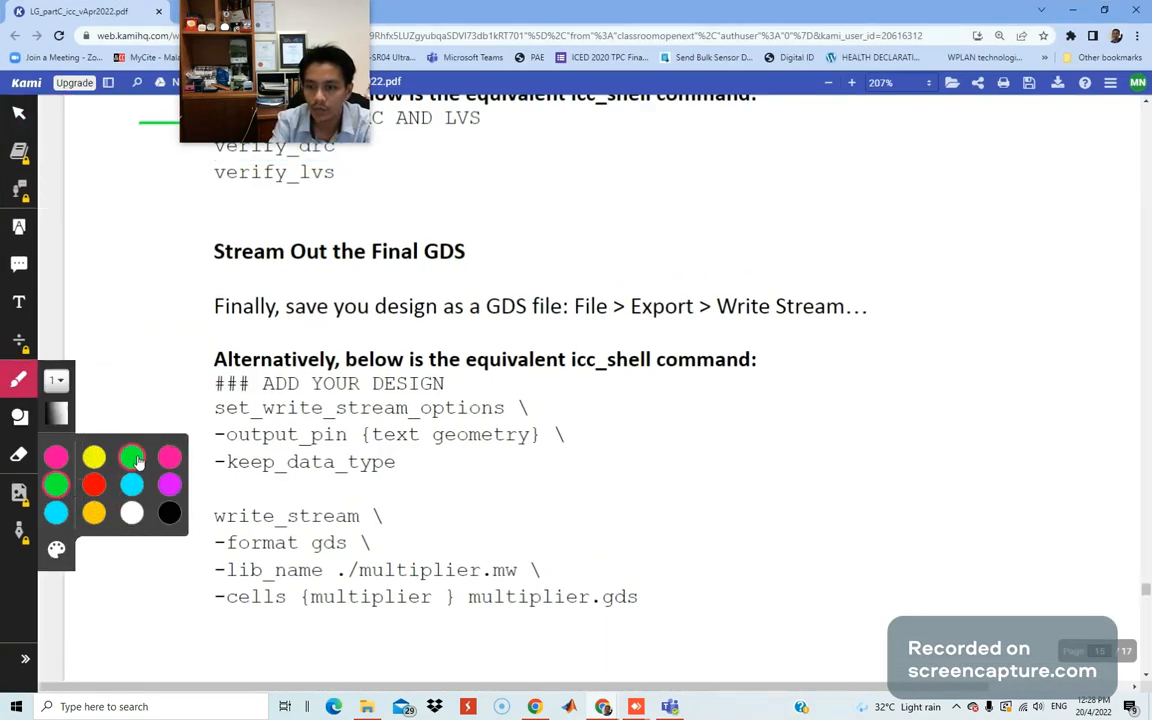
pyautogui.moveTo(95, 258)
pyautogui.mouseDown()
pyautogui.moveTo(188, 259)
pyautogui.moveTo(182, 281)
pyautogui.mouseUp()
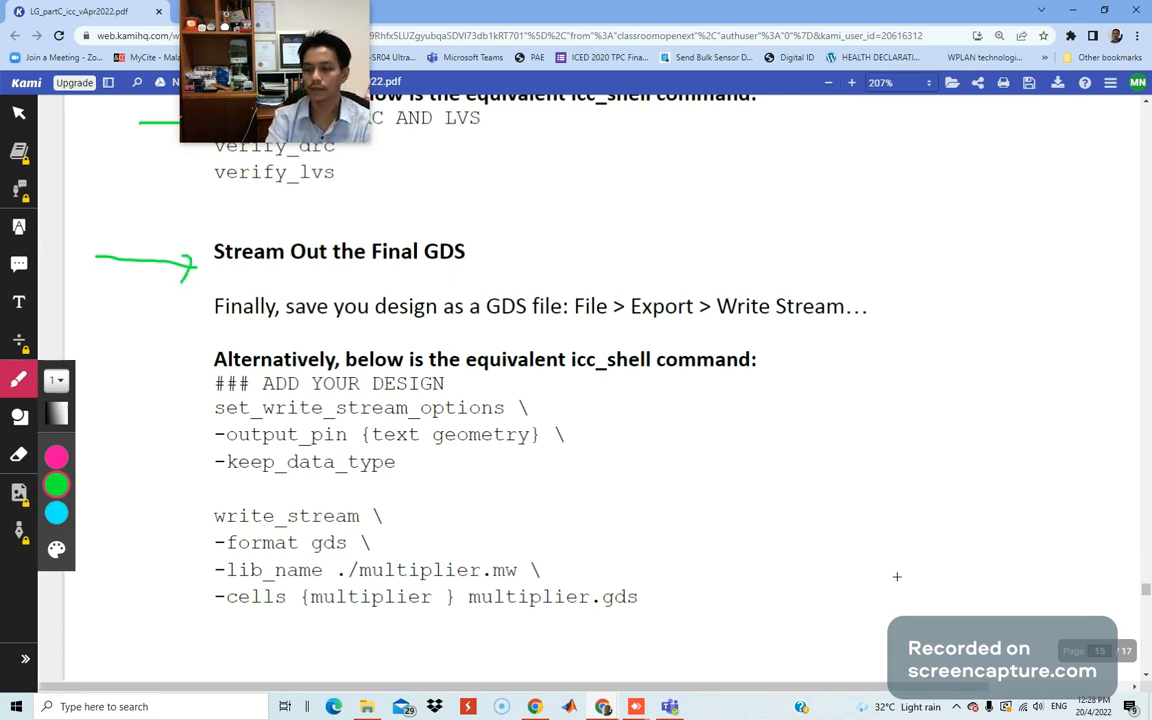
# Scroll through the lab guide, then move the browser aside to reveal the remote desktop.
pyautogui.moveTo(1145, 591); pyautogui.dragTo(1139, 118)
pyautogui.scroll(-7, 1139, 118)
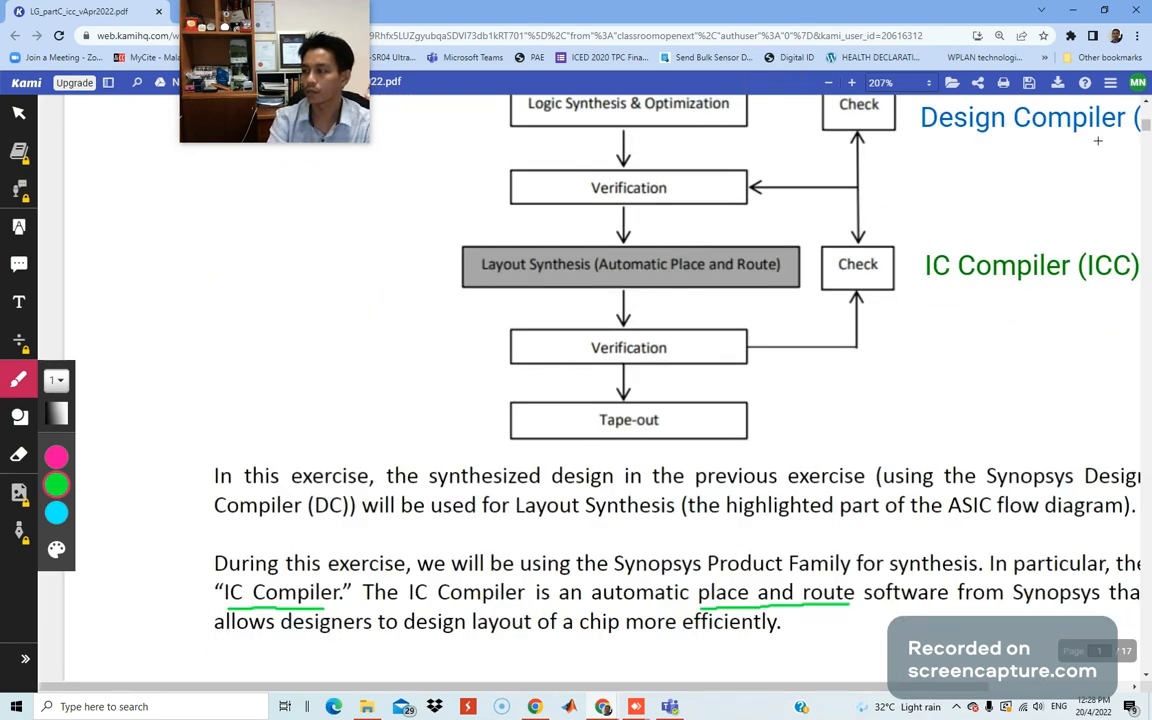
pyautogui.moveTo(1146, 126); pyautogui.dragTo(1148, 597)
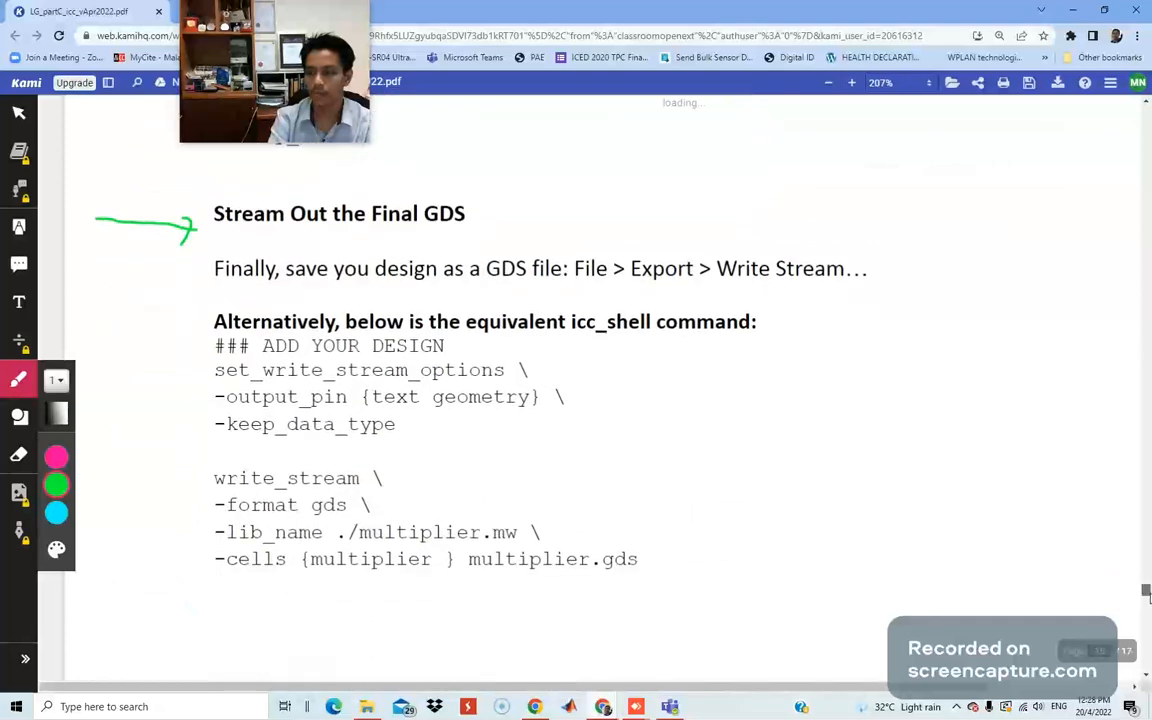
pyautogui.scroll(-2, 349, 478)
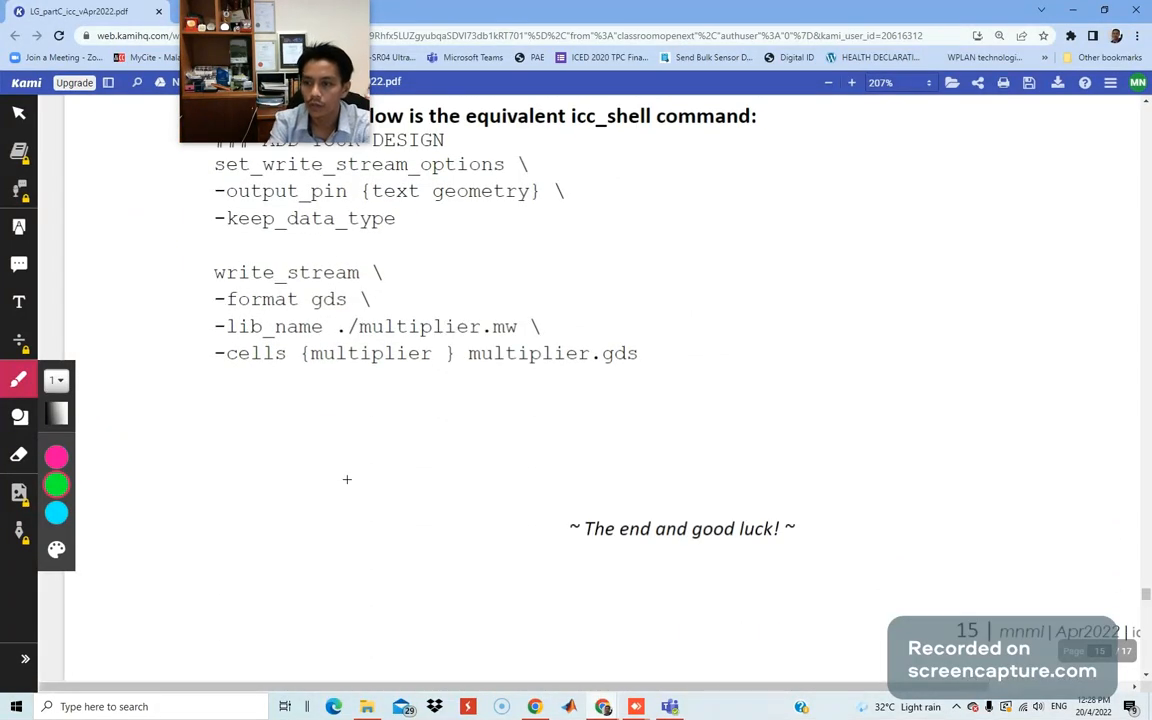
pyautogui.scroll(2, 345, 478)
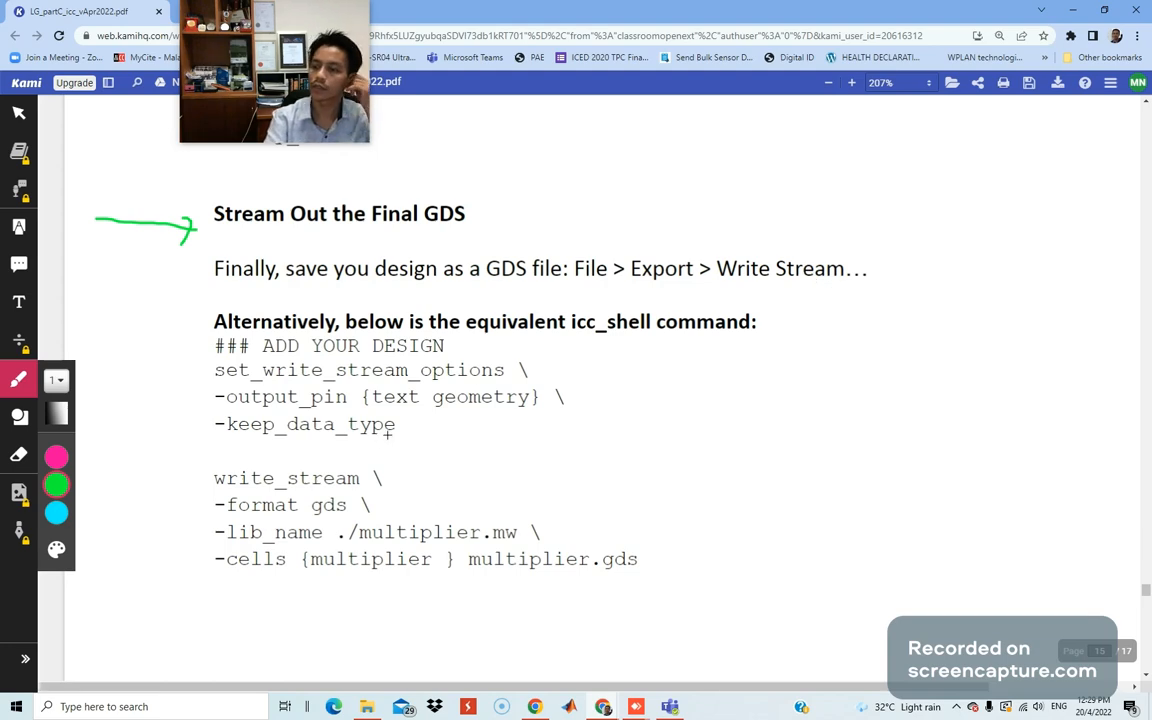
pyautogui.scroll(3, 414, 446)
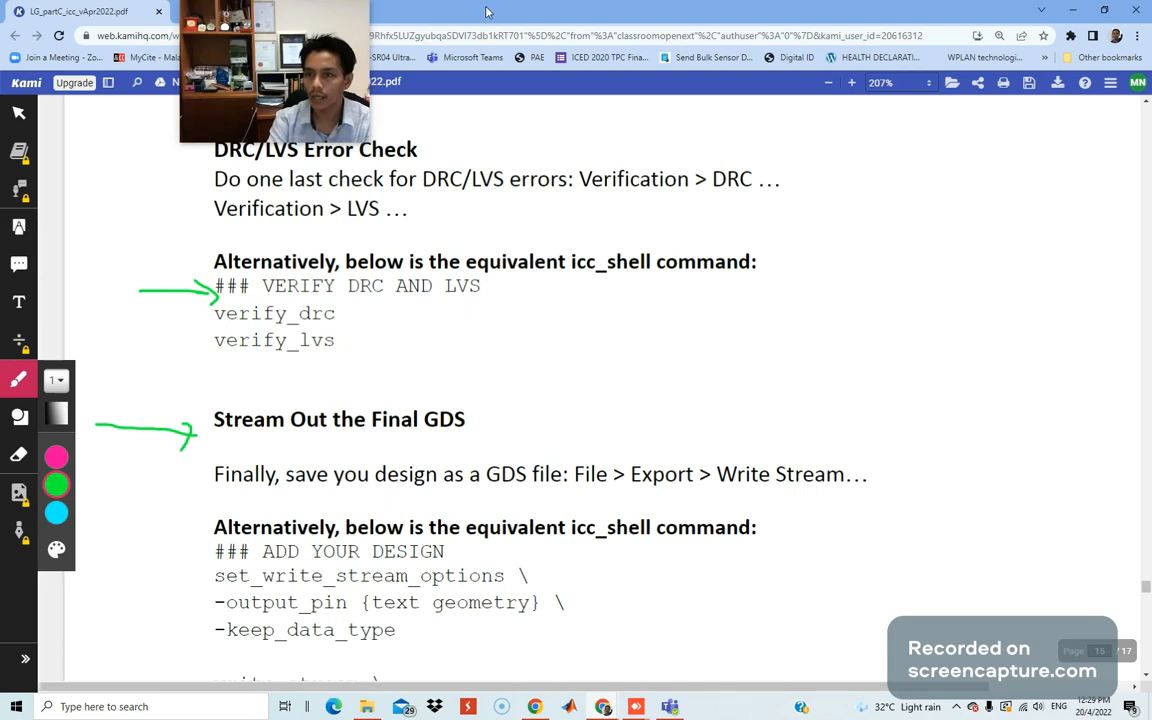
pyautogui.moveTo(440, 10); pyautogui.dragTo(2, 110)
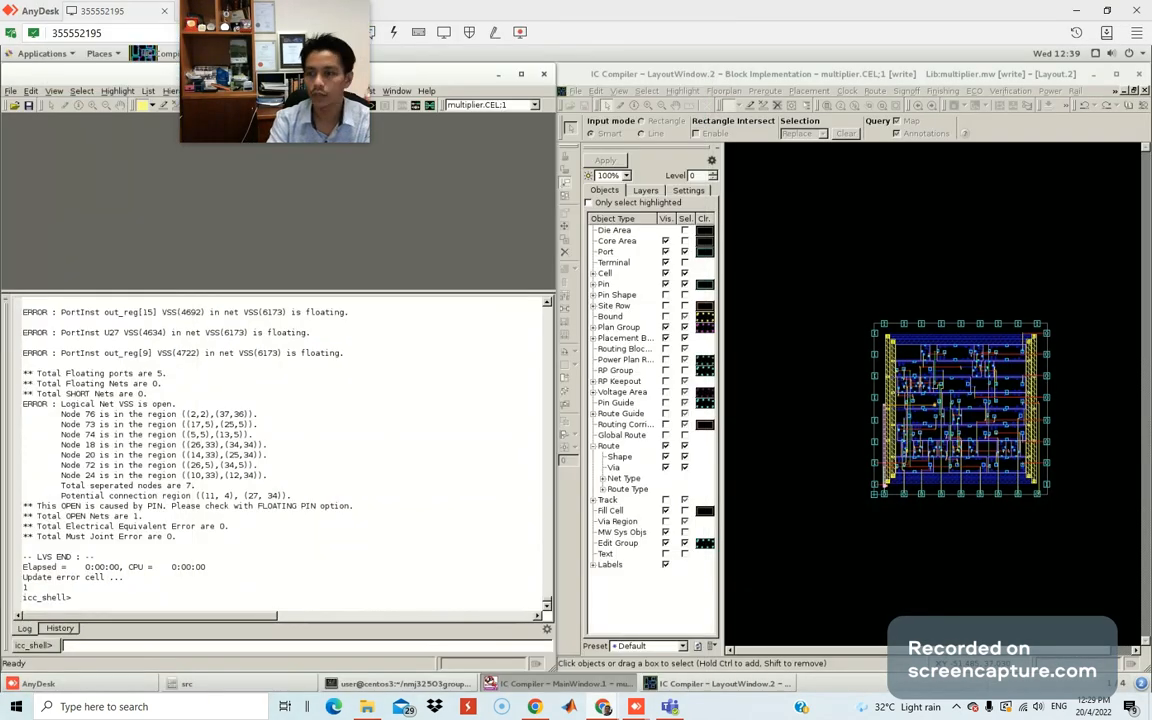
# Maximize the multiplier layout window to fill the remote desktop.
pyautogui.click(818, 76)
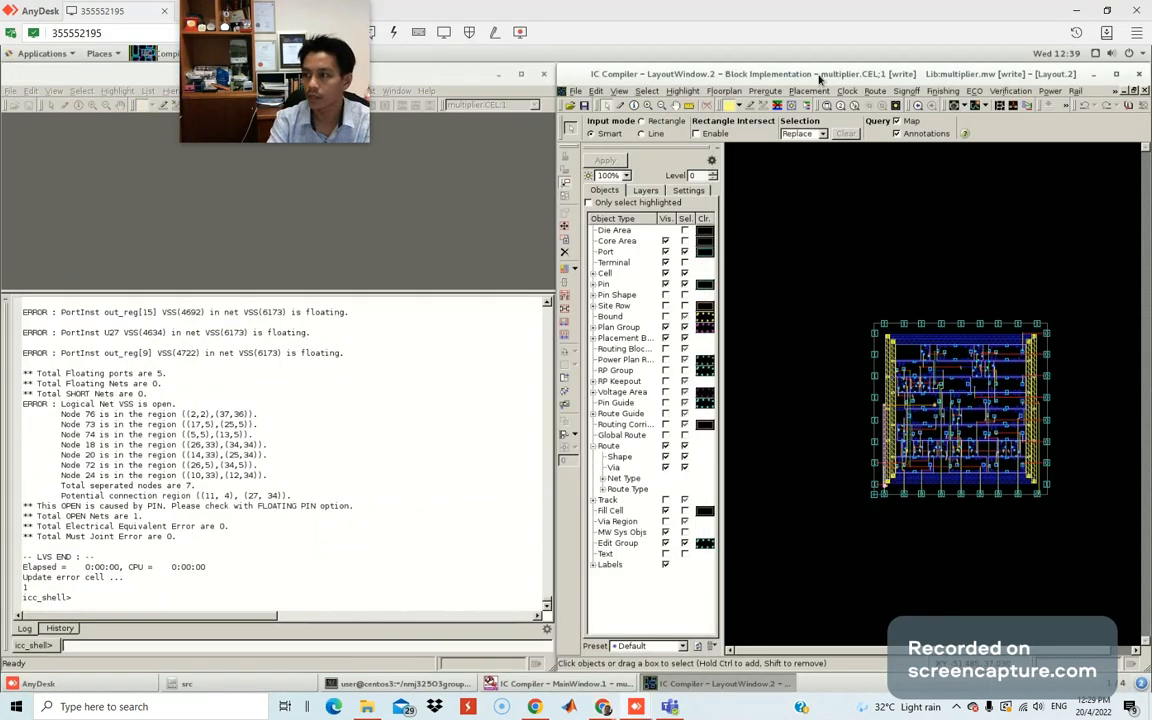
pyautogui.doubleClick(817, 77)
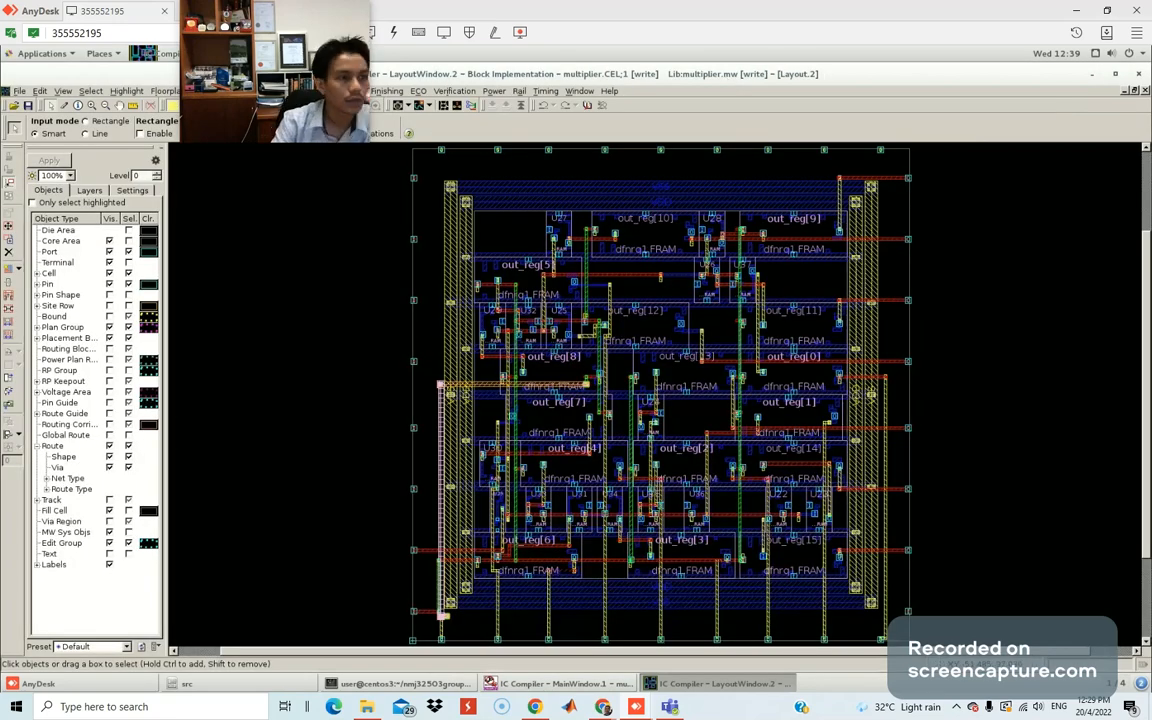
pyautogui.moveTo(247, 29)
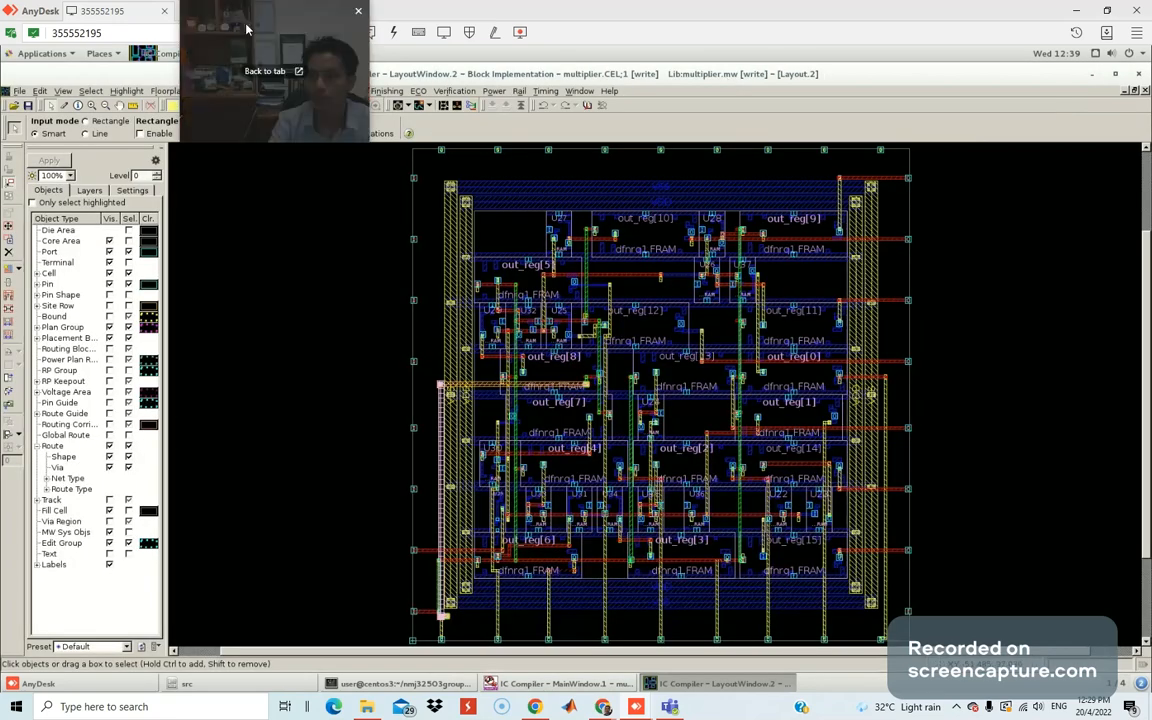
pyautogui.moveTo(247, 29); pyautogui.dragTo(1094, 488)
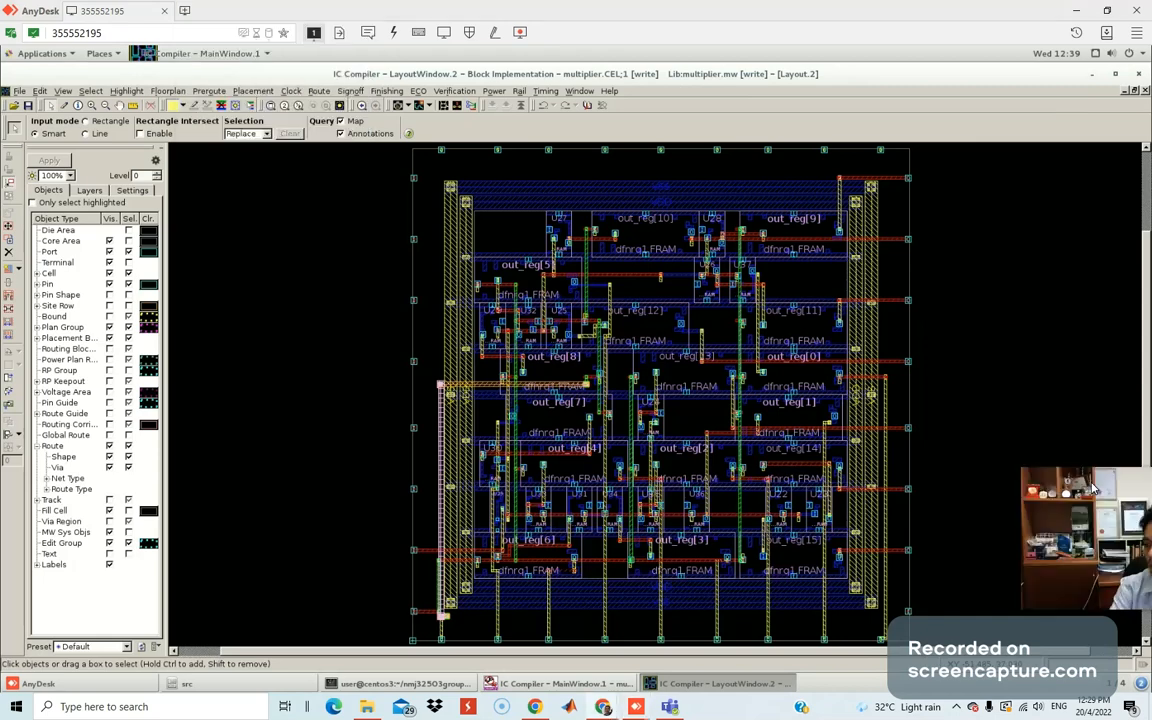
# Open Verification > Signoff DRC, cancel it, reopen the Verification menu, and bring the lab guide back.
pyautogui.click(455, 91)
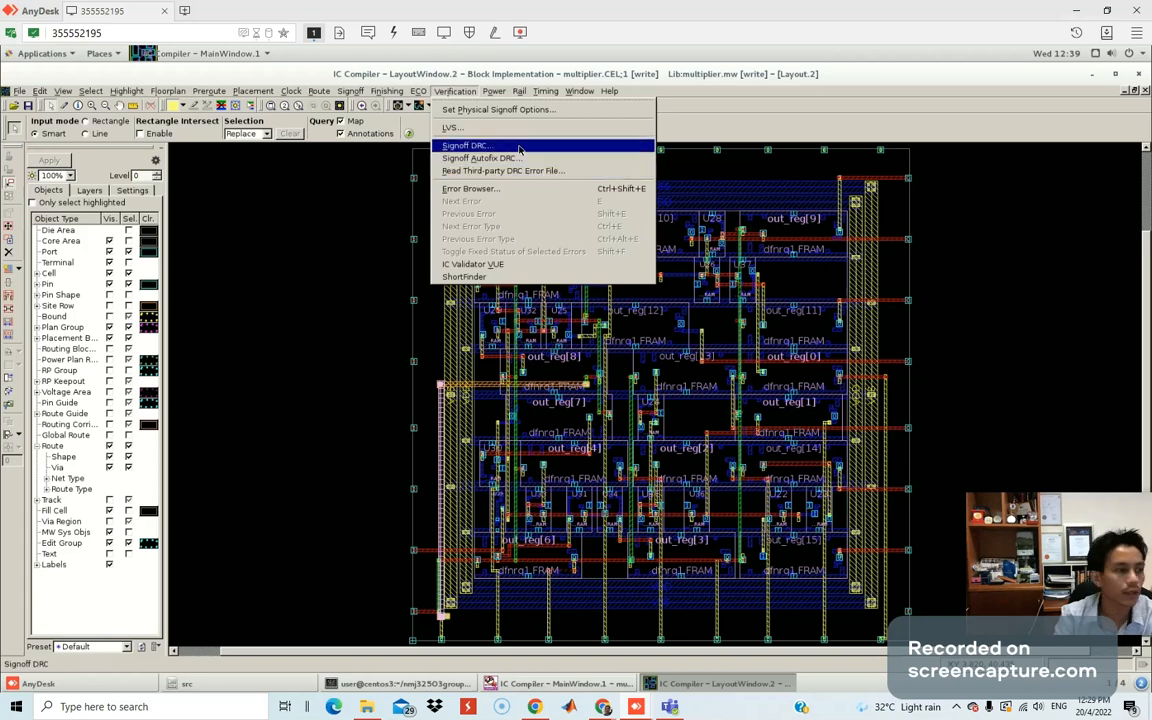
pyautogui.click(519, 149)
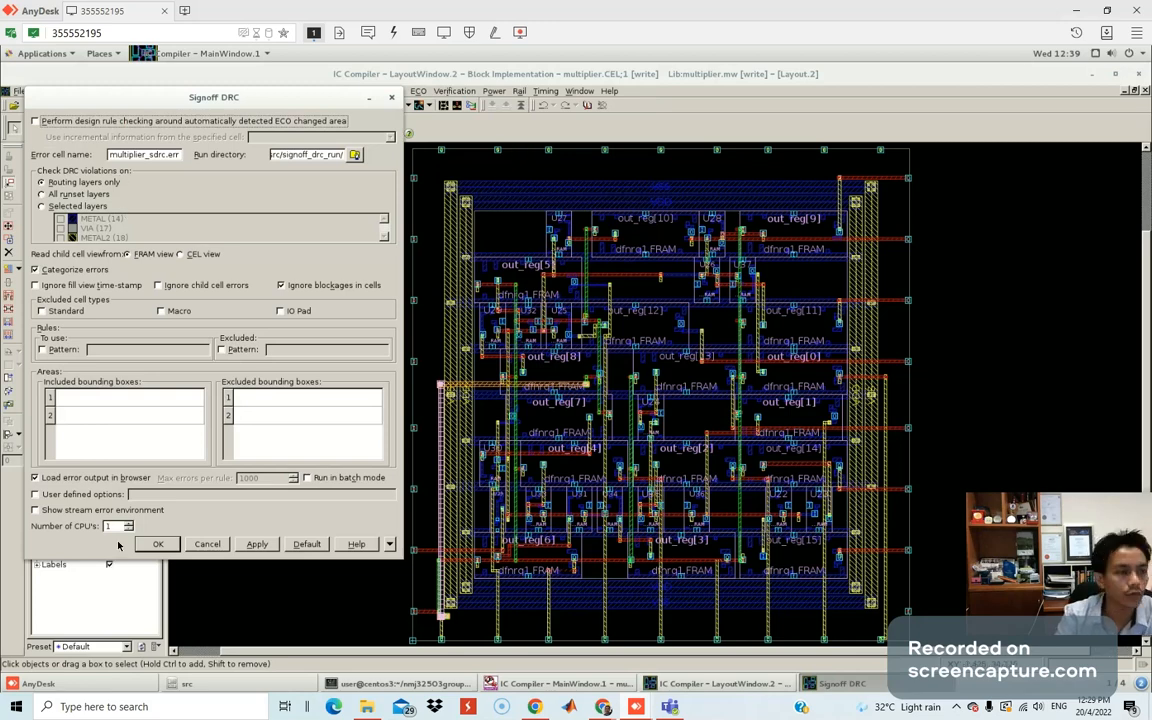
pyautogui.click(208, 544)
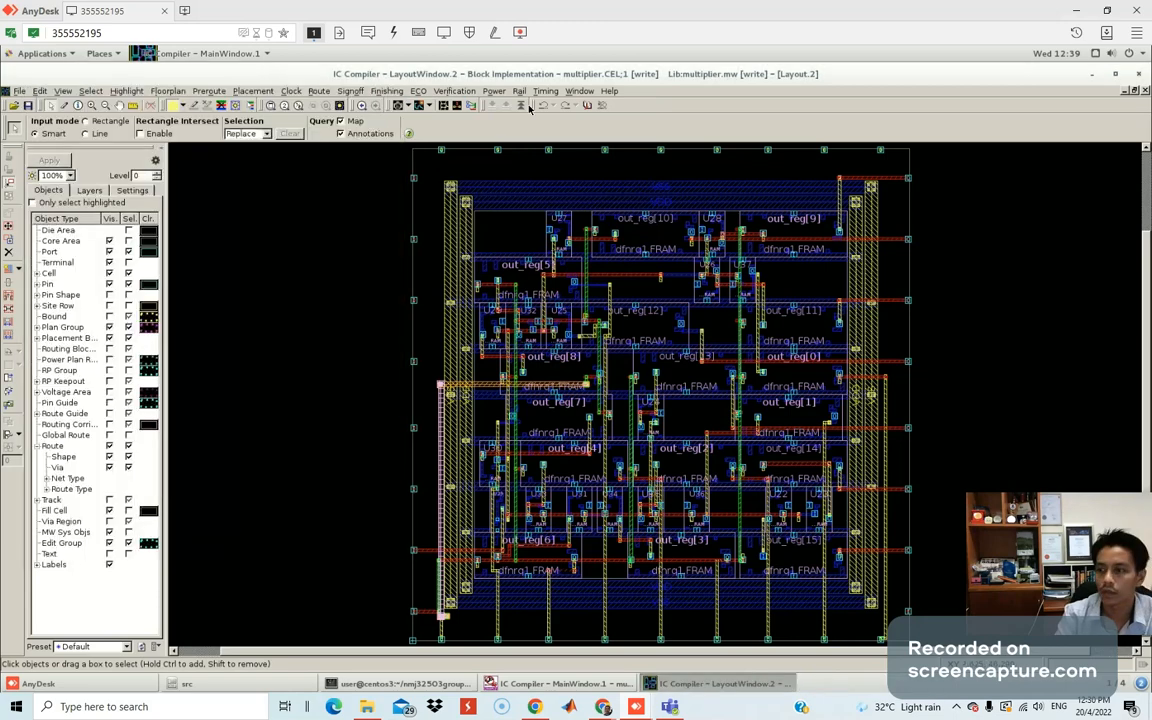
pyautogui.click(466, 94)
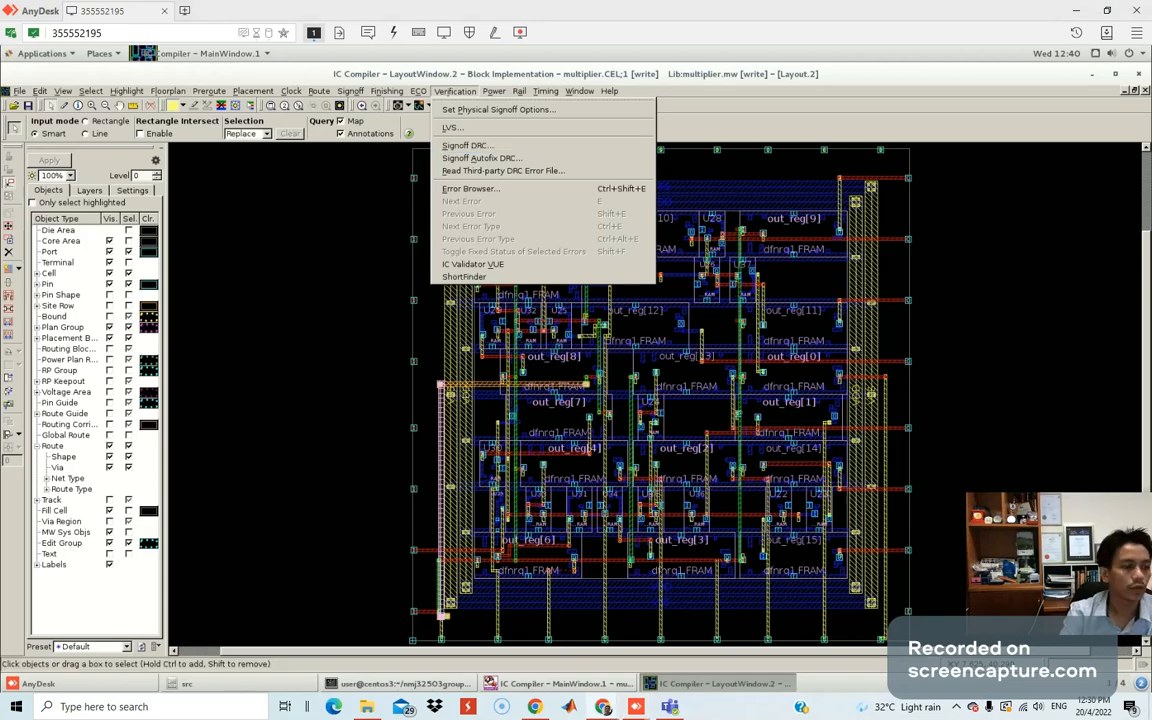
pyautogui.moveTo(1150, 52); pyautogui.dragTo(781, 46)
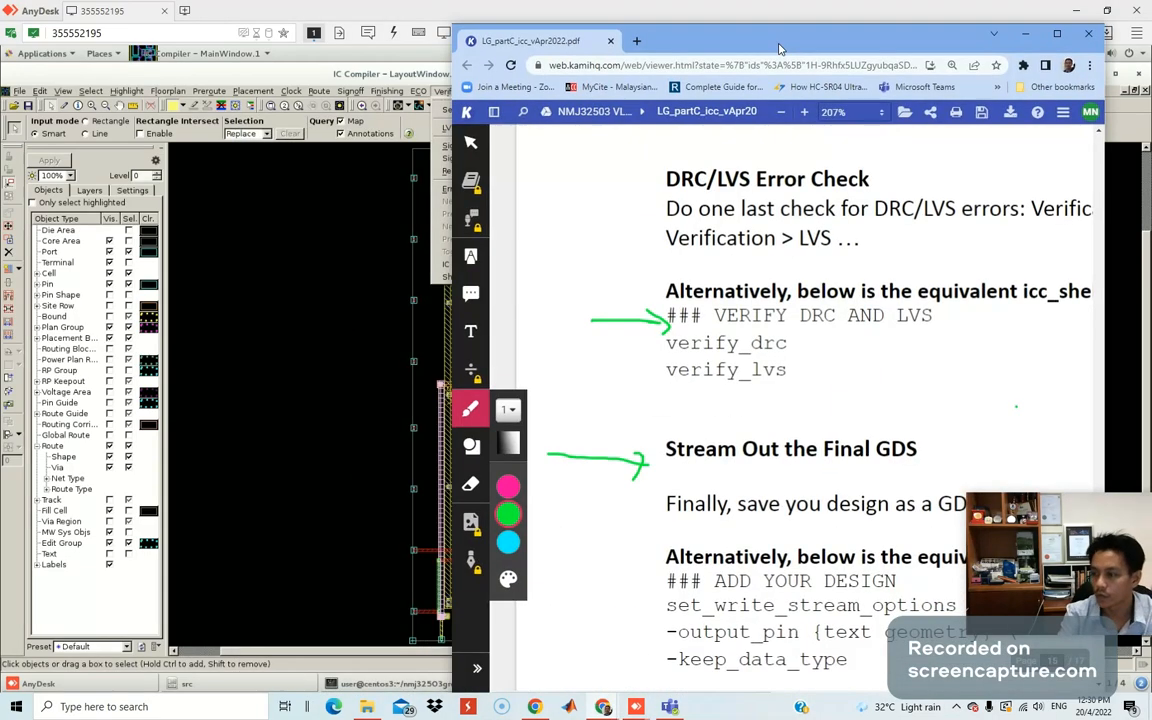
# Maximize the lab guide and scroll down to the Stream Out the Final GDS steps.
pyautogui.doubleClick(781, 46)
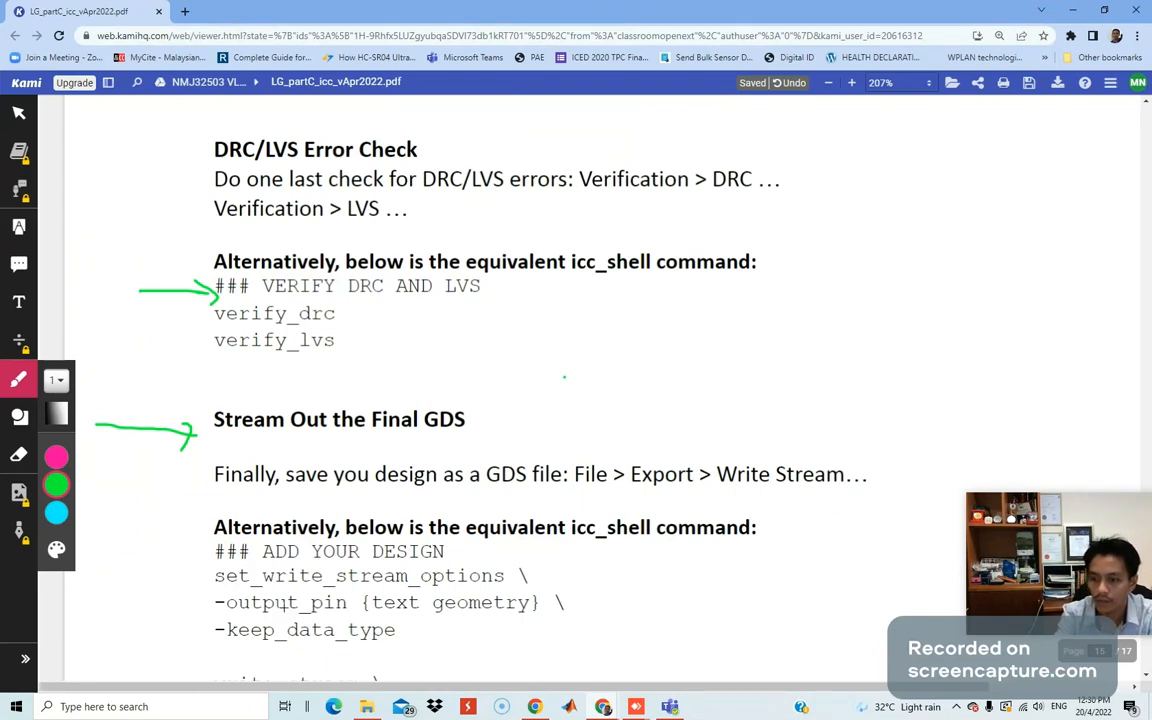
pyautogui.scroll(-2, 253, 632)
pyautogui.scroll(-2, 306, 512)
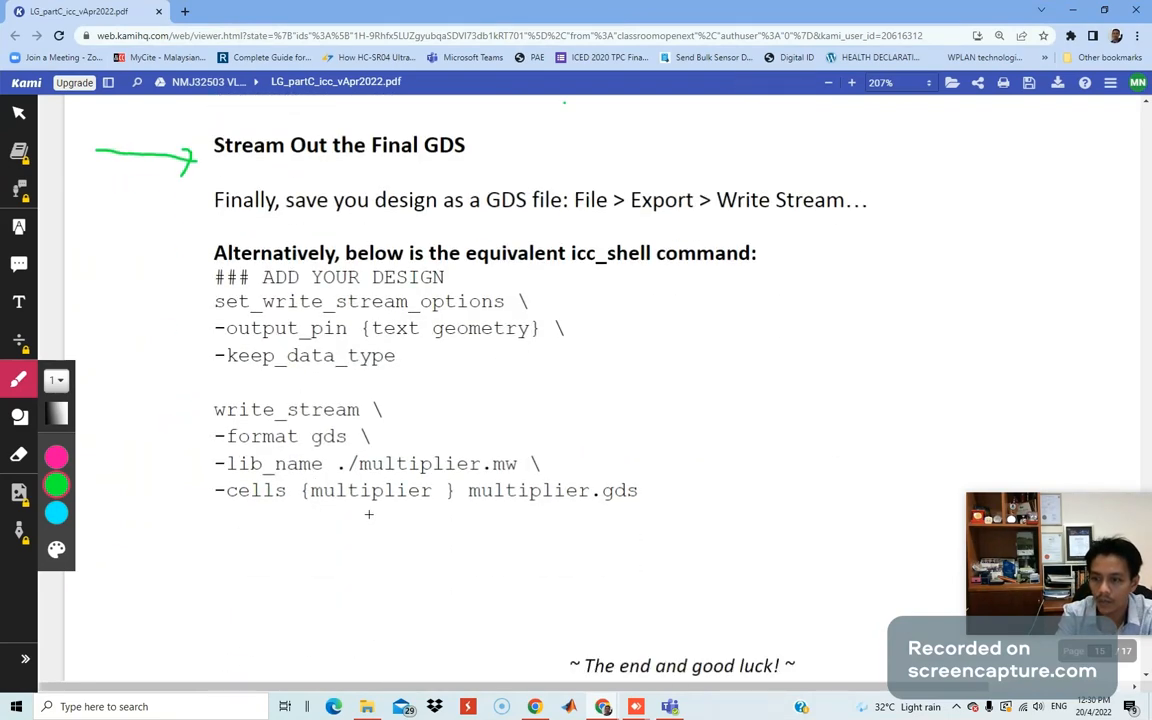
# Back in IC Compiler, close the Verification menu and restore LayoutWindow.2 beside the main log.
pyautogui.hotkey('alt', 'Tab')
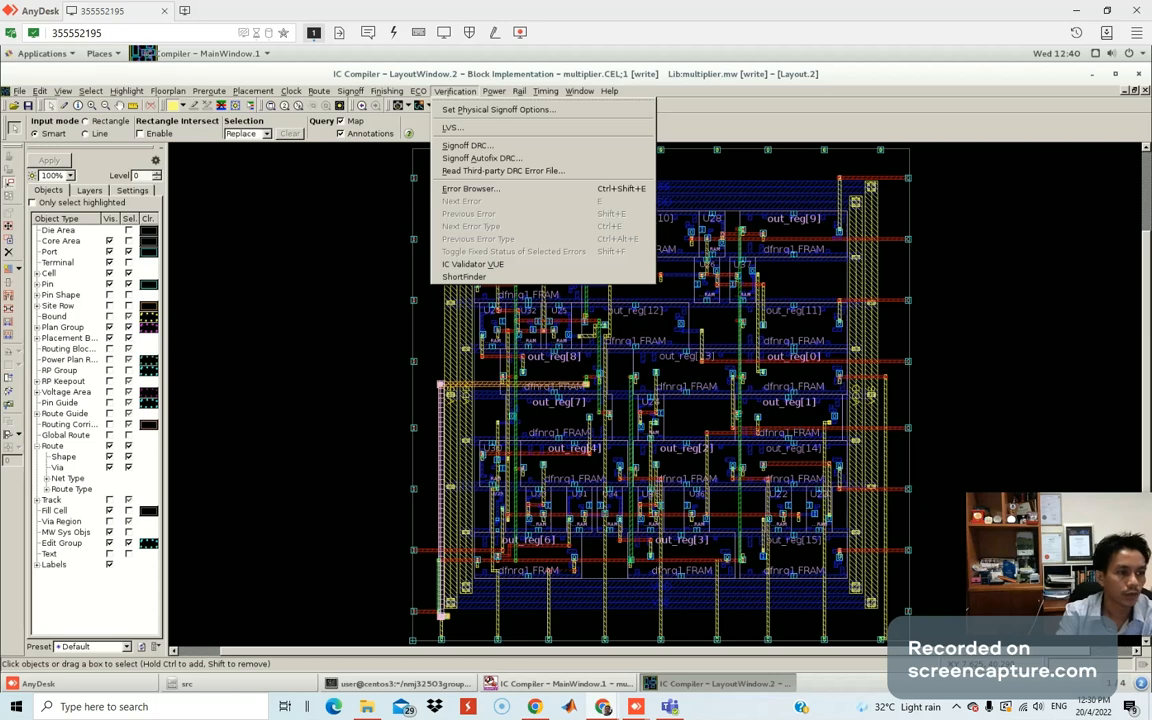
pyautogui.click(1106, 86)
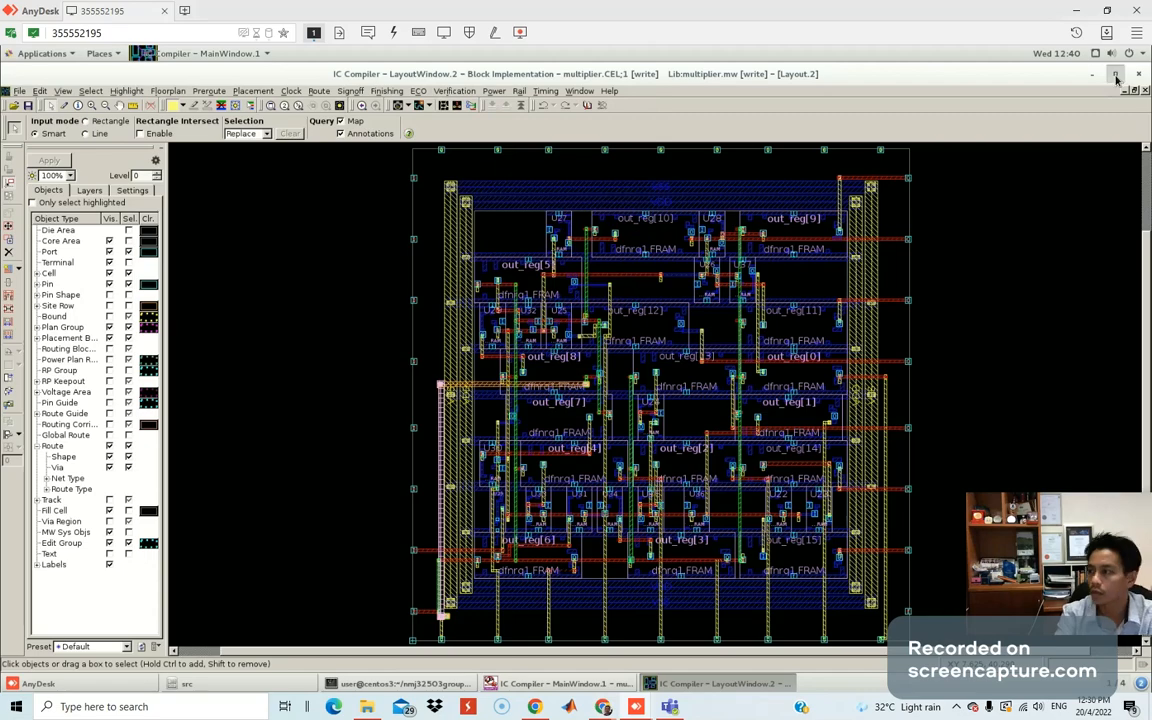
pyautogui.click(1117, 78)
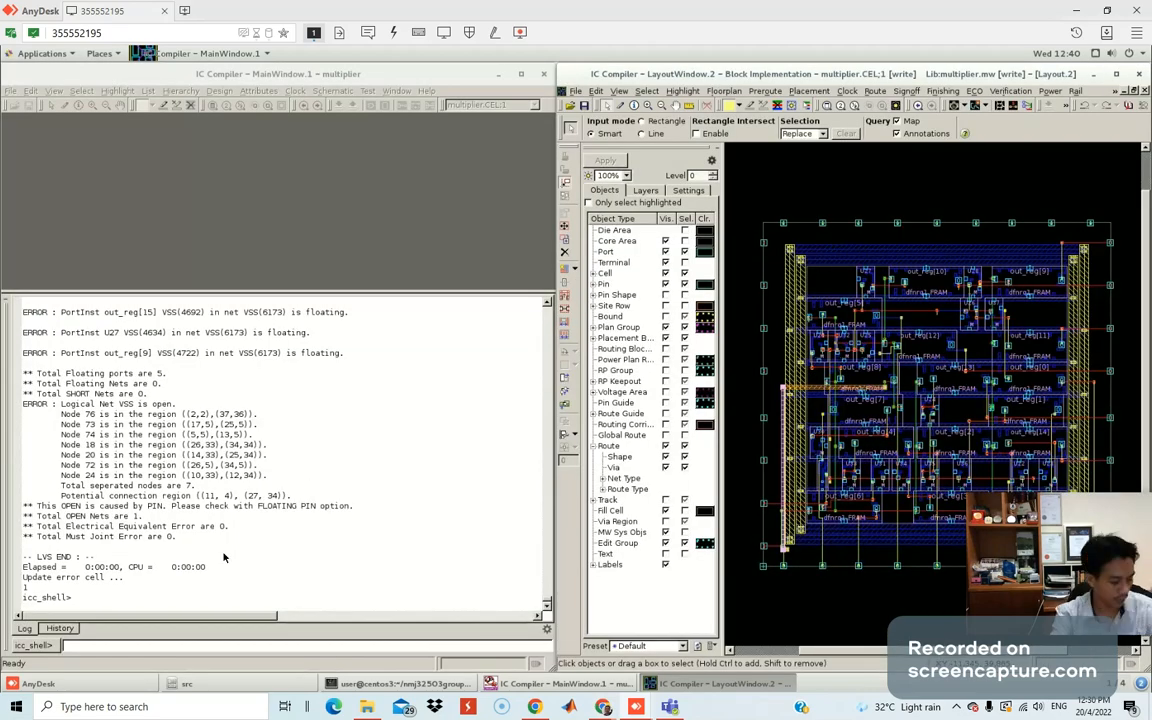
# Bring the IC Compiler main window forward and run verify_drc.
pyautogui.press('super')
pyautogui.click(248, 562)
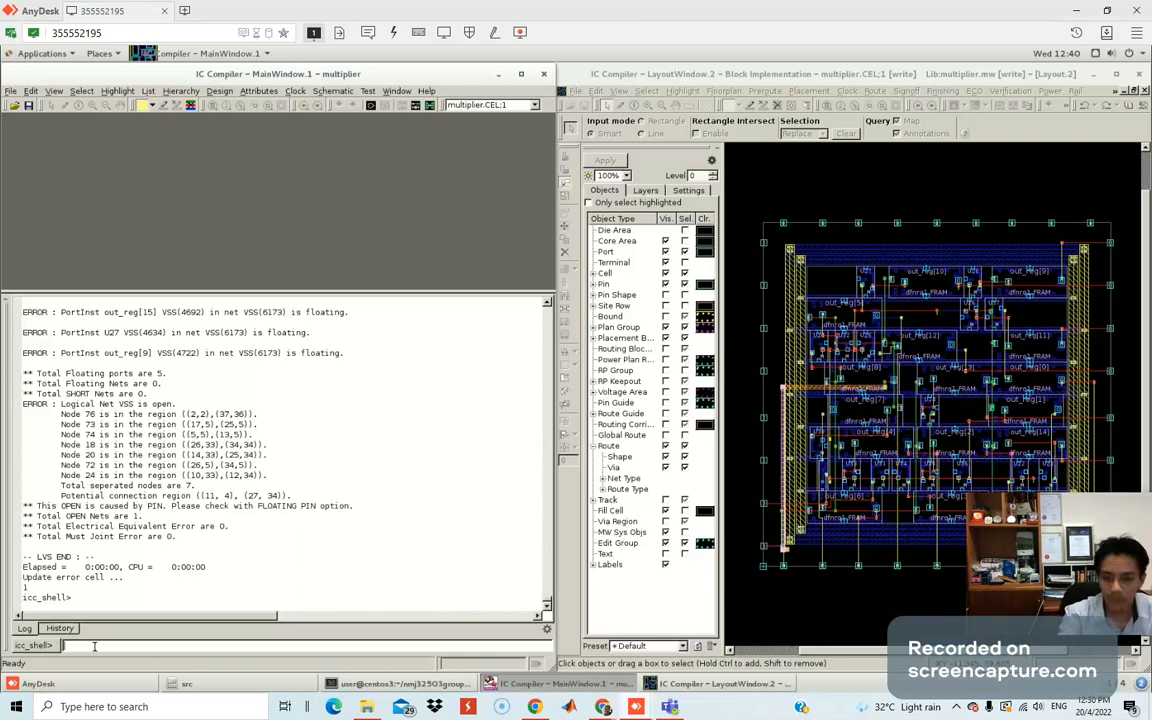
pyautogui.write('verify_drc')
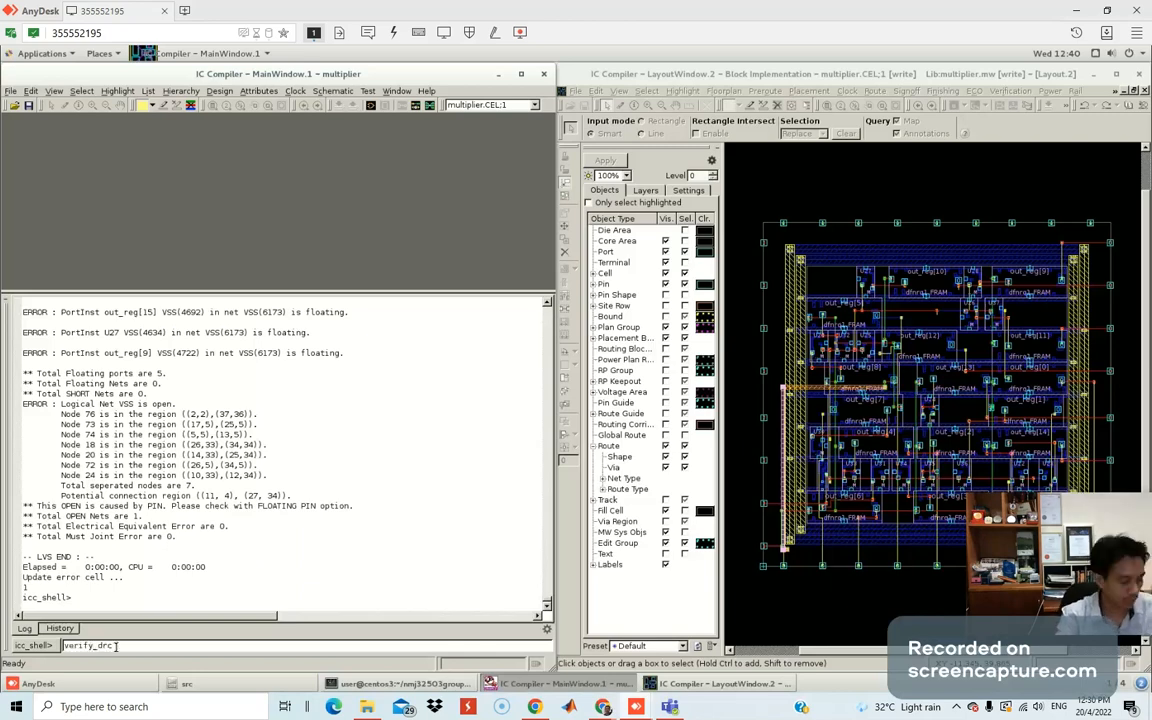
pyautogui.press('Return')
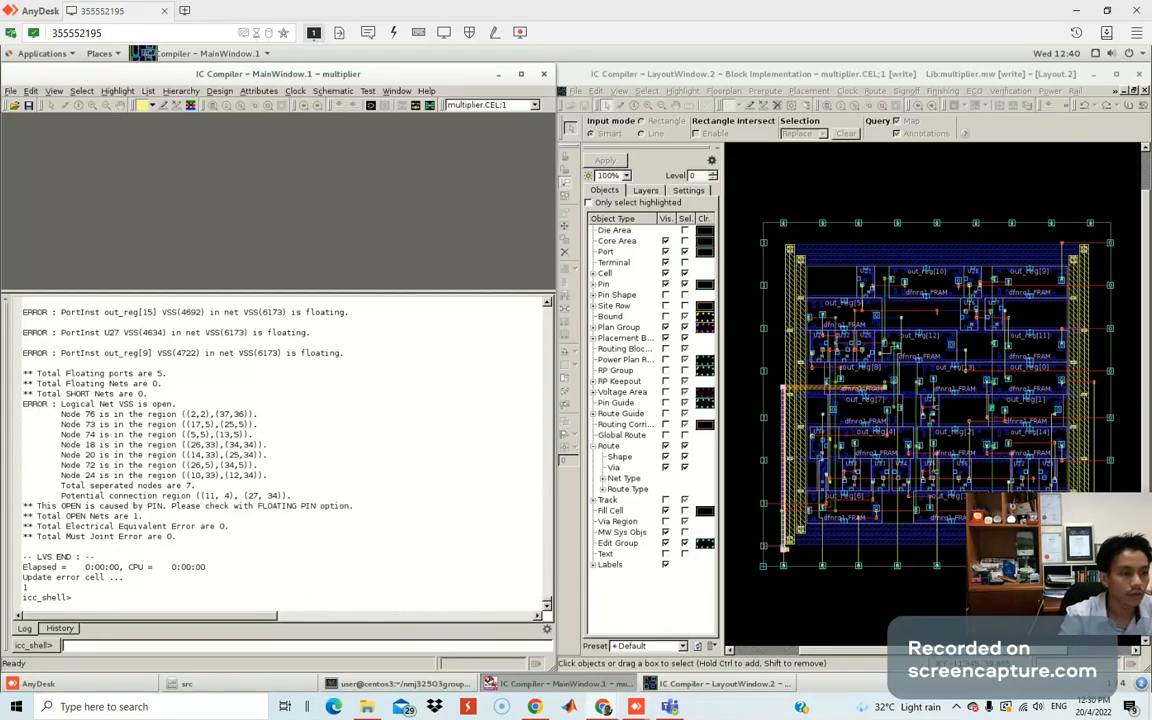
# Enter the ### ADD YOUR DESIGN comment, then run set_write_stream_options -output_pin {text geometry} -keep_data_type.
pyautogui.write('### ADD YOUR DESIGN')
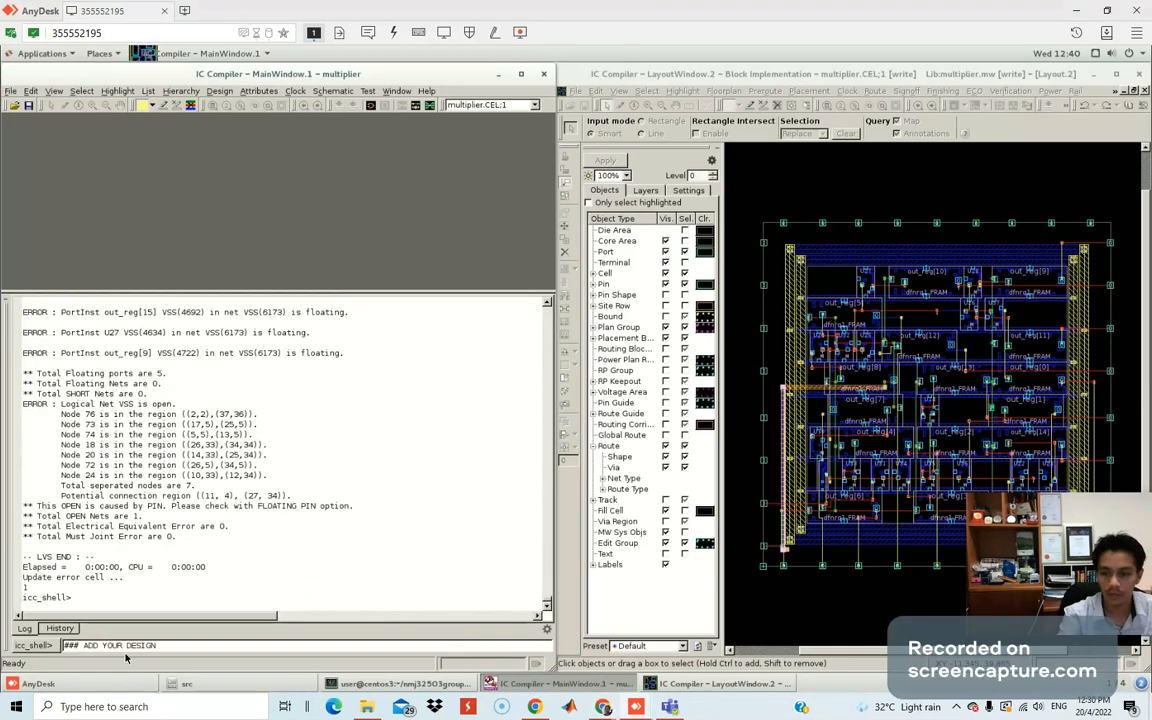
pyautogui.press('Return')
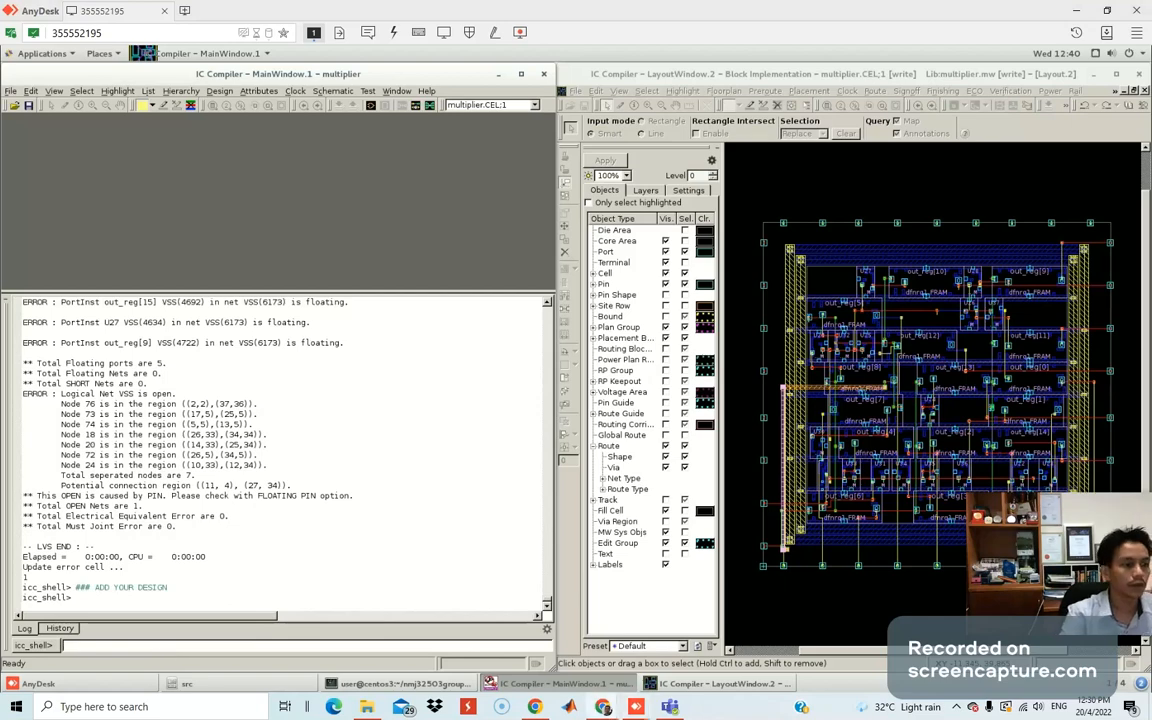
pyautogui.middleClick(170, 647)
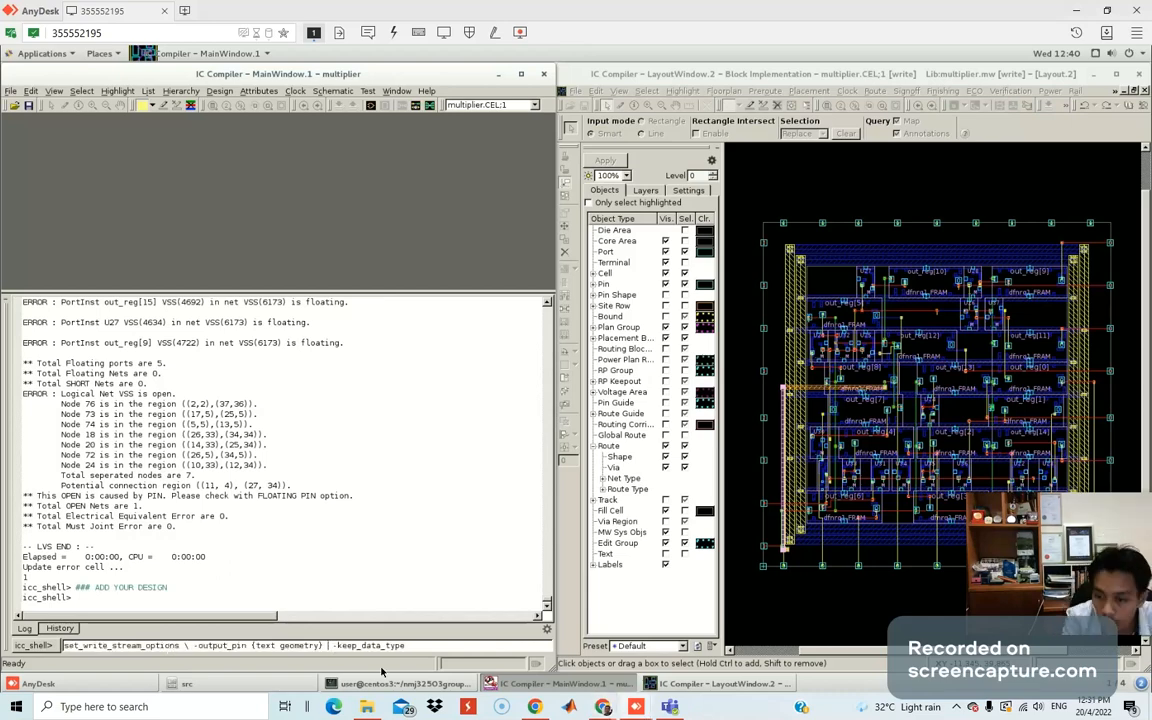
pyautogui.click(185, 646)
pyautogui.write('\\')
pyautogui.press('BackSpace')
pyautogui.press('BackSpace')
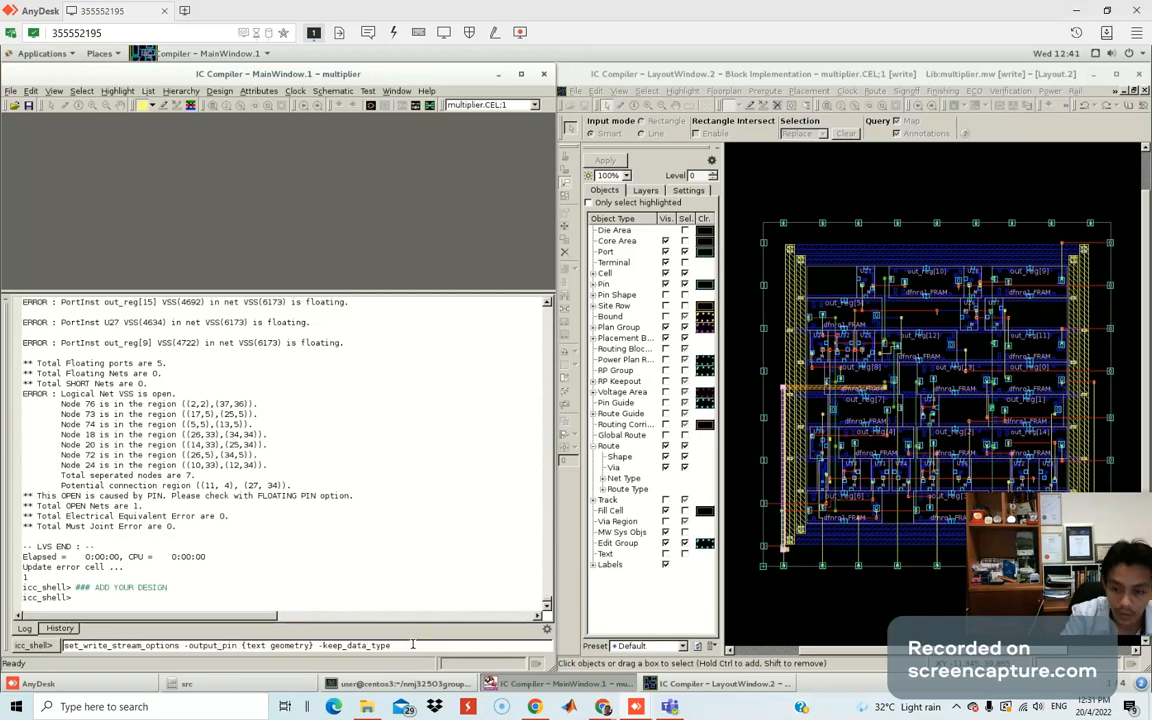
pyautogui.press('Return')
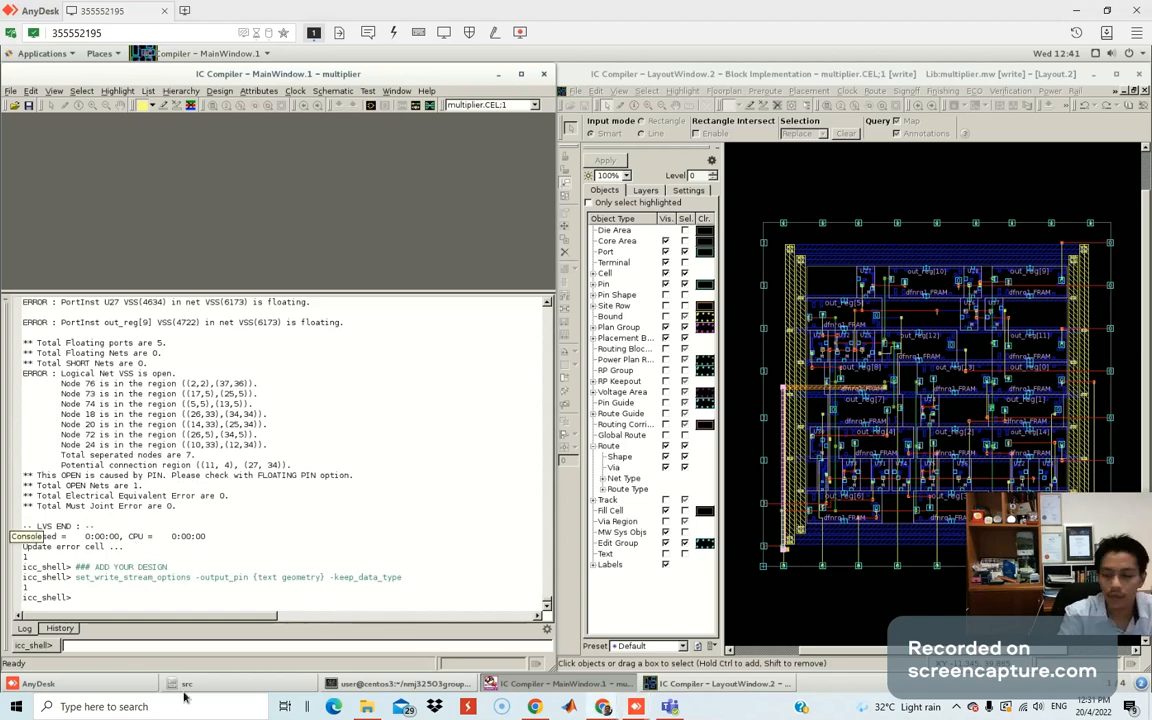
# Paste the write_stream command for multiplier.mw into icc_shell and remove its backslashes.
pyautogui.rightClick(106, 646)
pyautogui.click(130, 609)
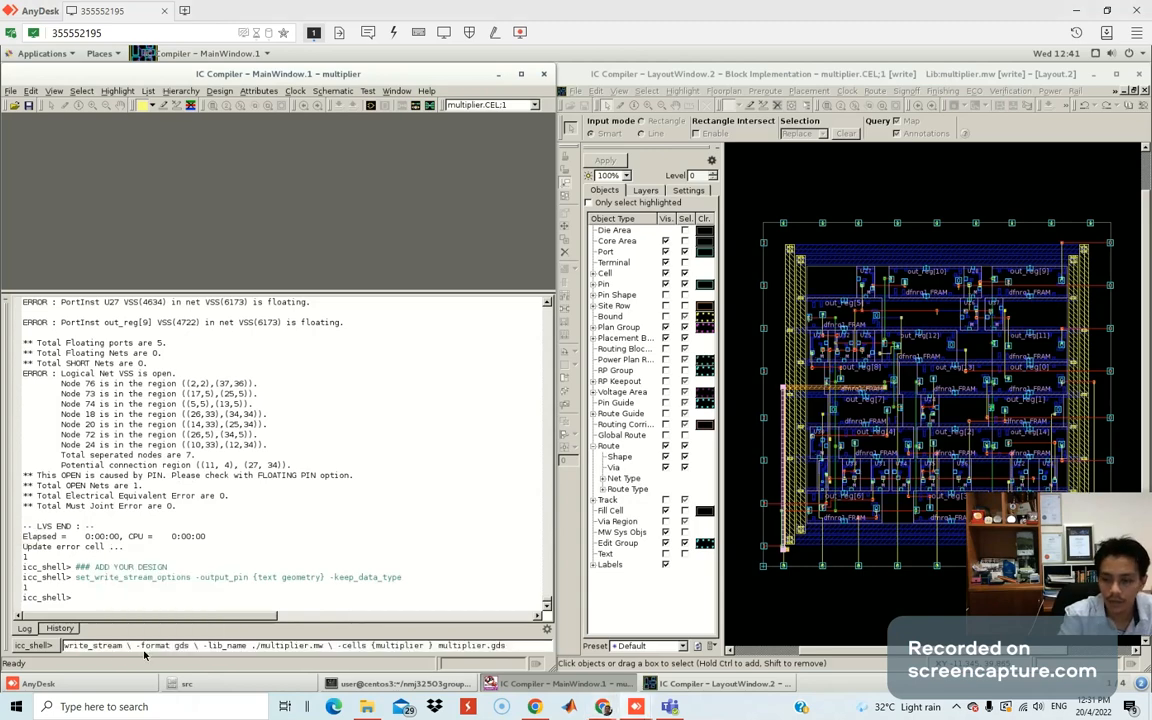
pyautogui.press('BackSpace')
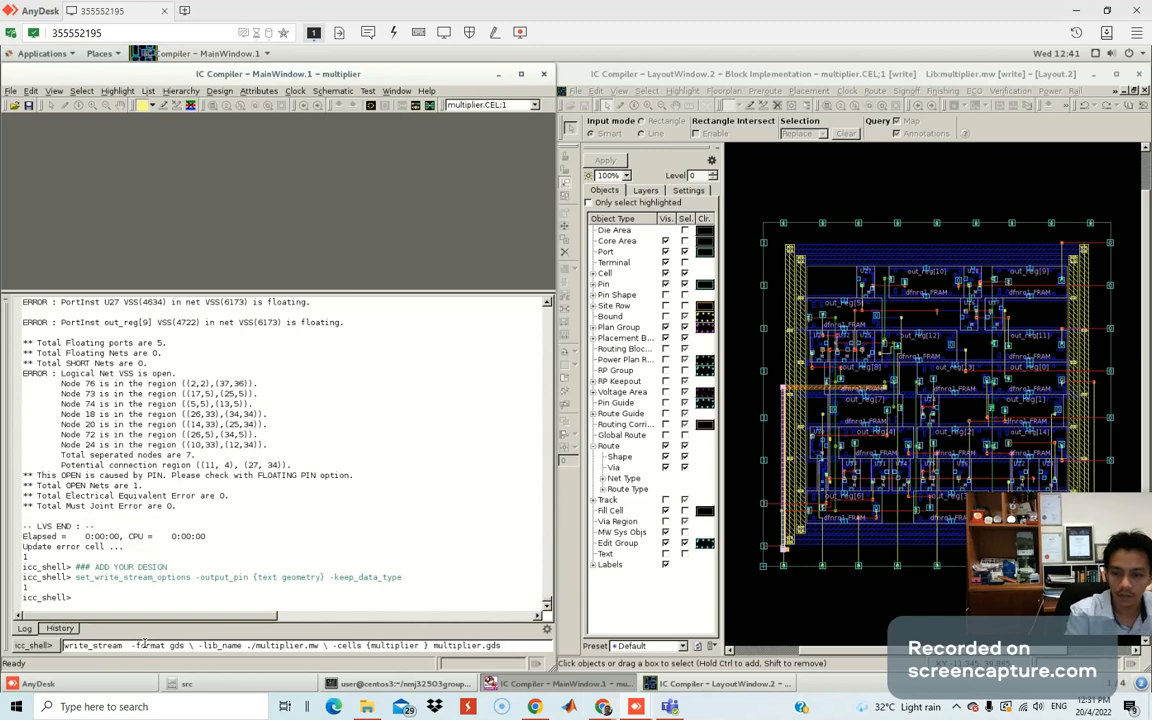
pyautogui.press('BackSpace')
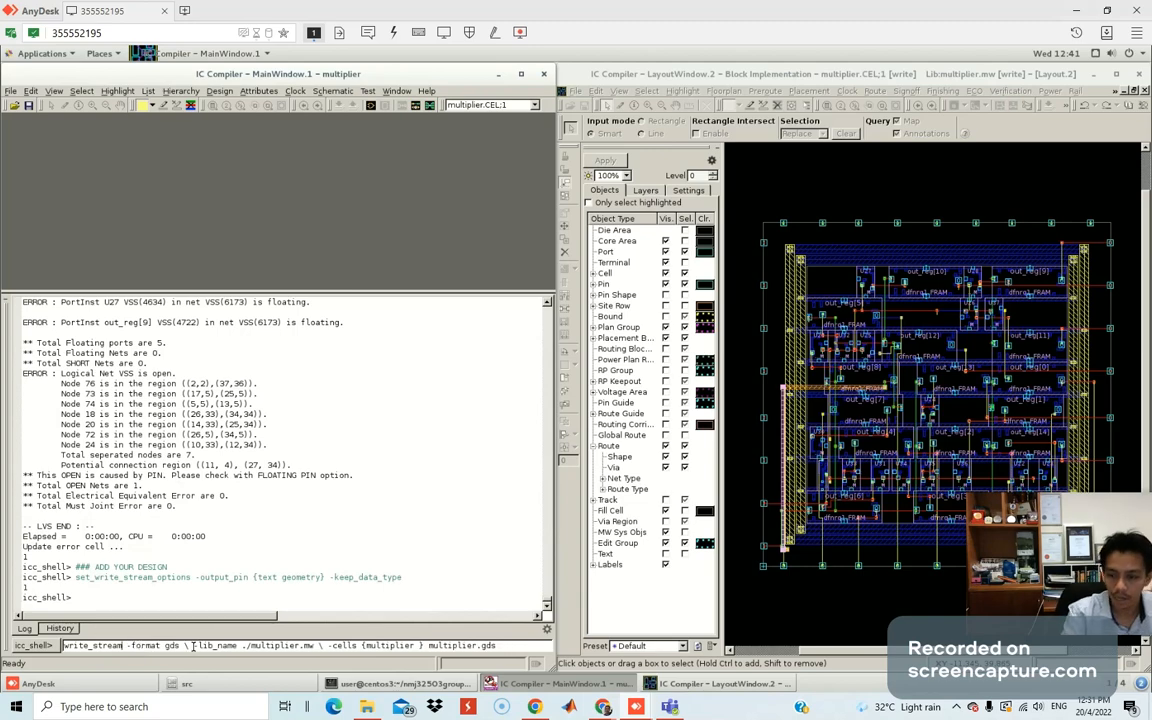
pyautogui.click(194, 646)
pyautogui.press('Left')
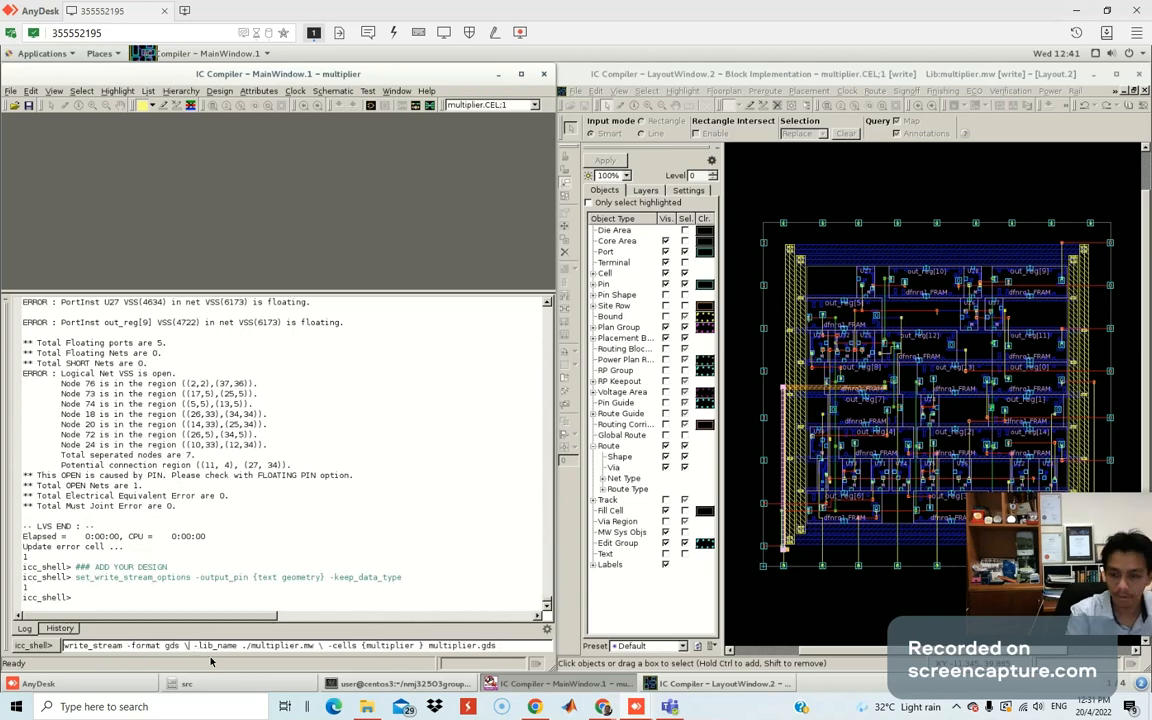
pyautogui.press('BackSpace')
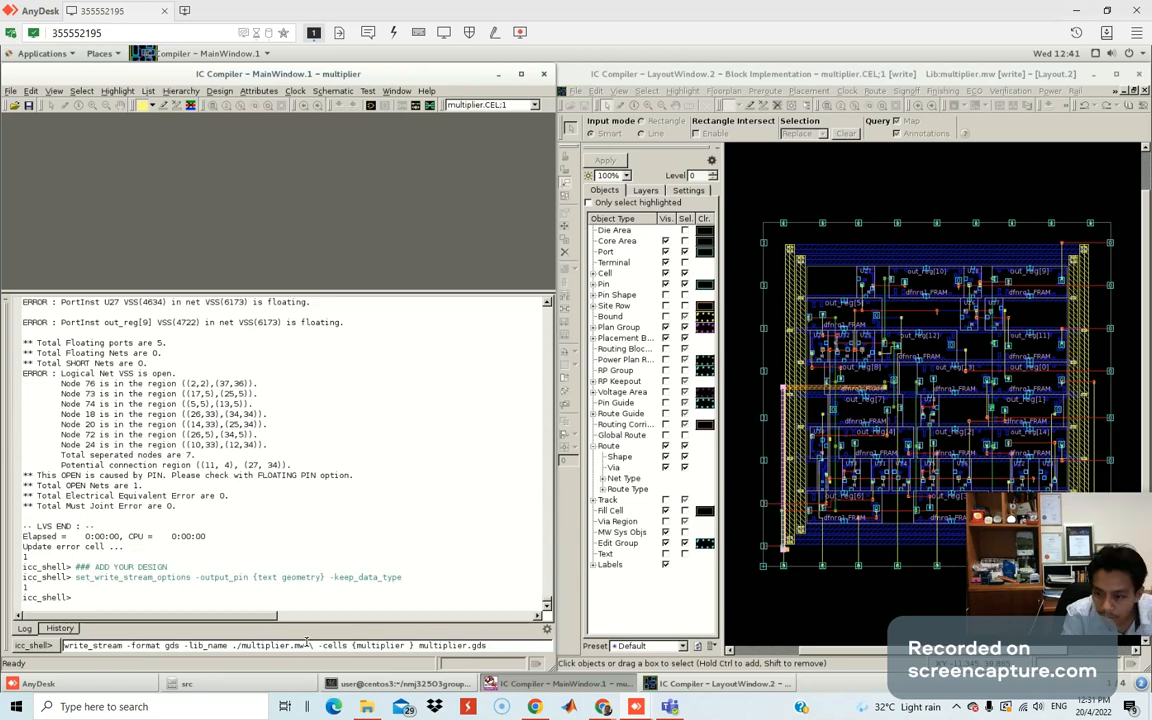
pyautogui.press('BackSpace')
pyautogui.press('BackSpace')
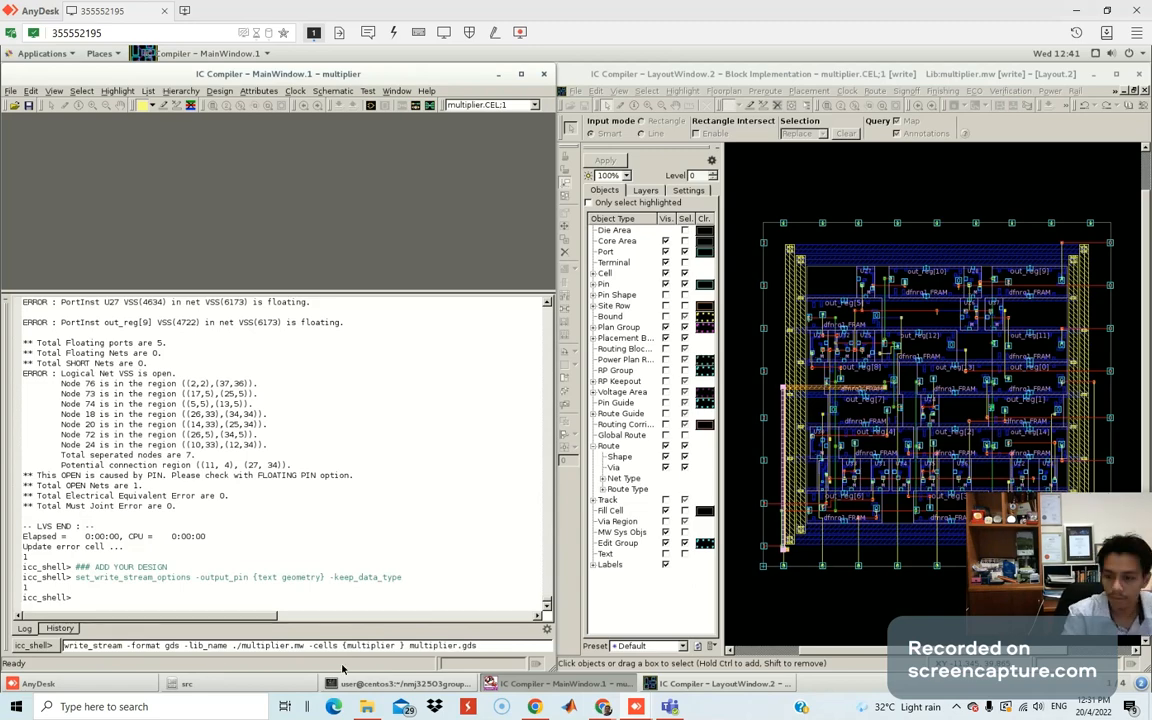
# Run write_stream to export multiplier.gds, then bring the lab guide back over the session.
pyautogui.click(487, 645)
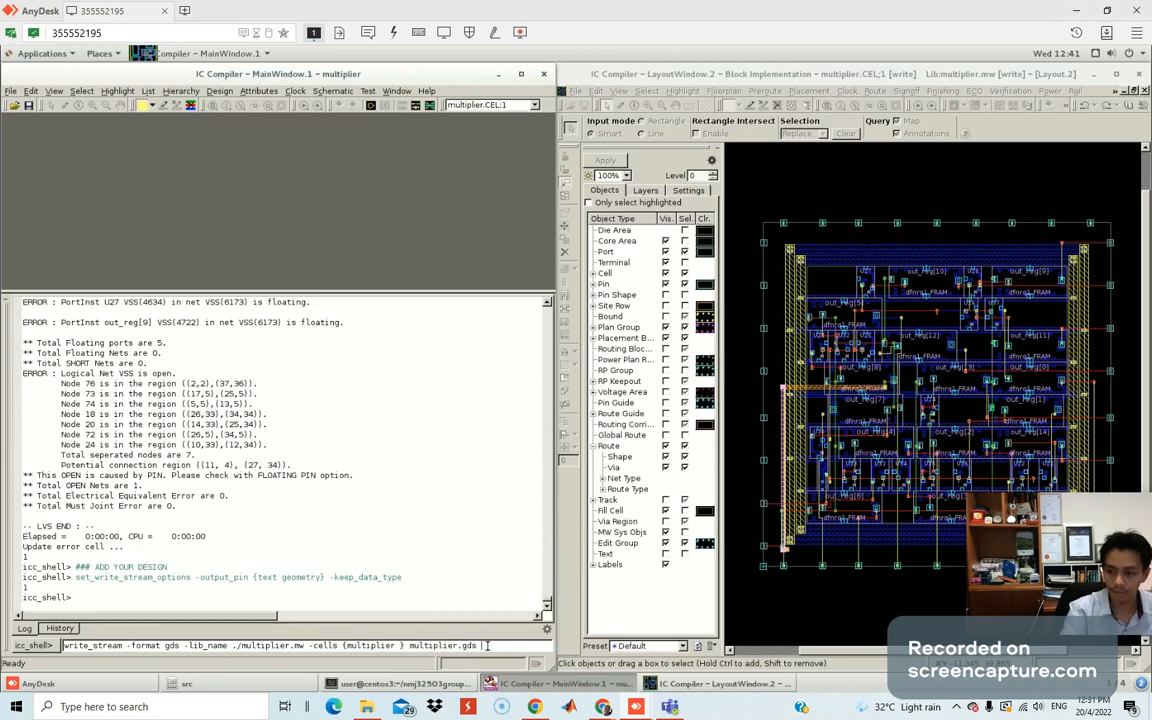
pyautogui.press('Return')
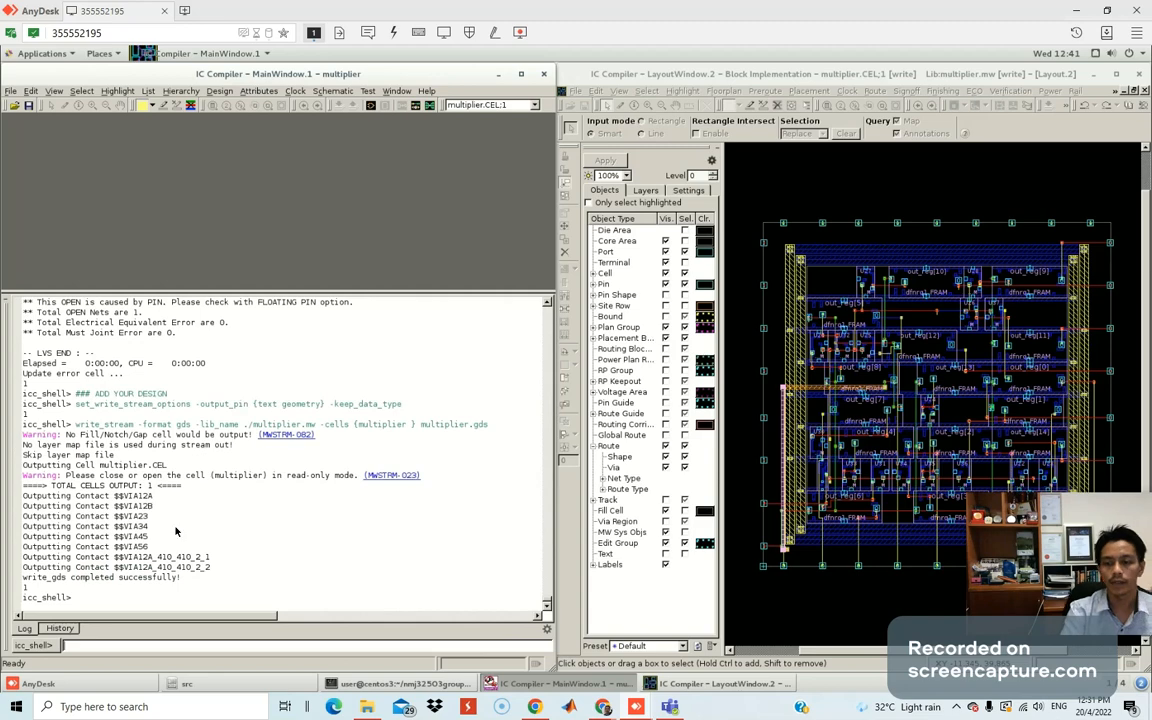
pyautogui.moveTo(1080, 548)
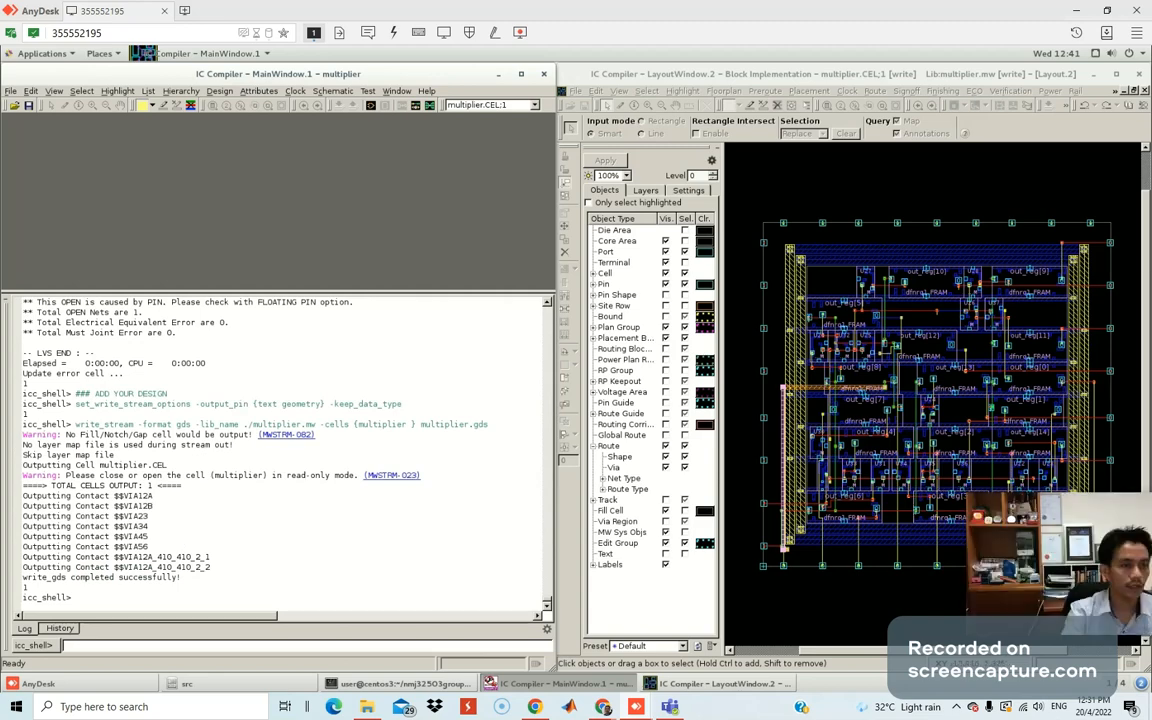
pyautogui.moveTo(0, 88); pyautogui.dragTo(458, 123)
# Maximize the lab guide and scroll from page 17 back to page 14's VDD/VSS stray power nets commands.
pyautogui.doubleClick(458, 123)
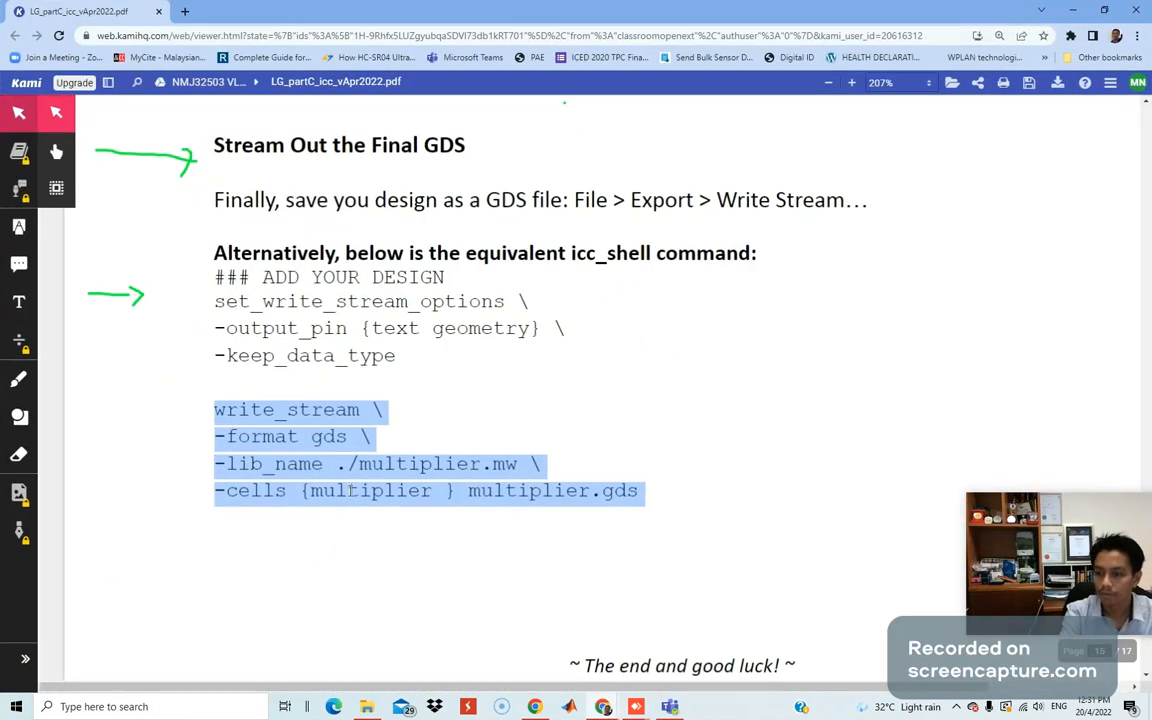
pyautogui.scroll(-10, 348, 490)
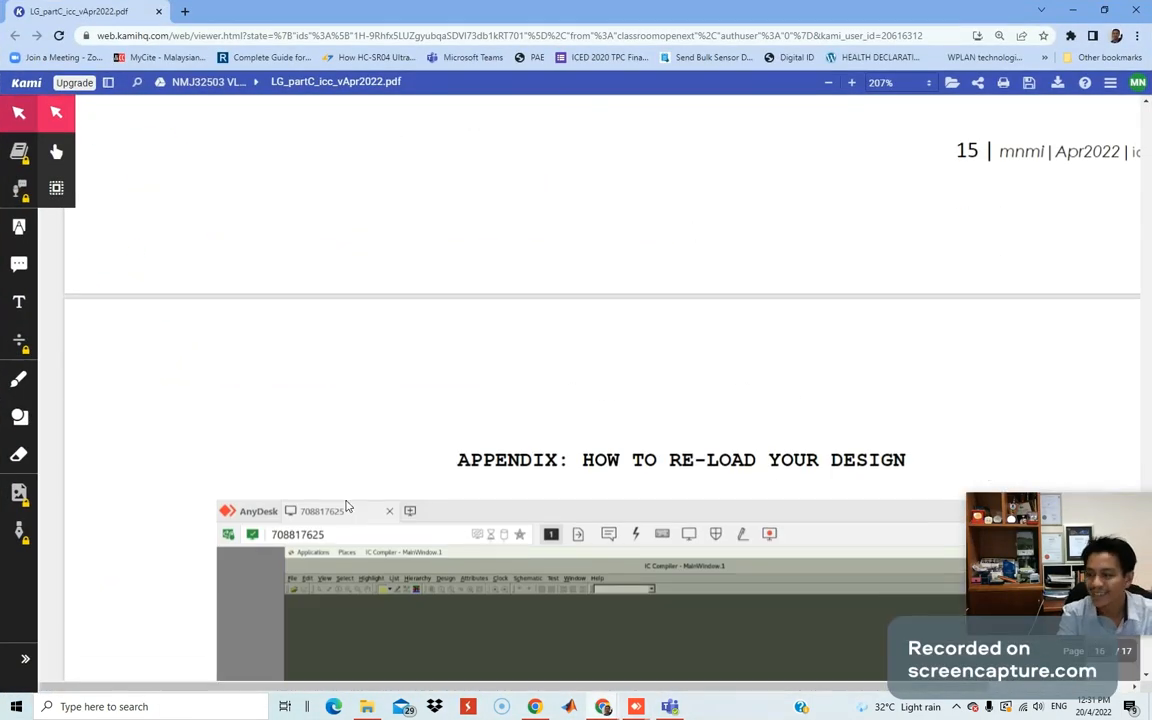
pyautogui.scroll(-3, 348, 500)
pyautogui.scroll(-6, 347, 497)
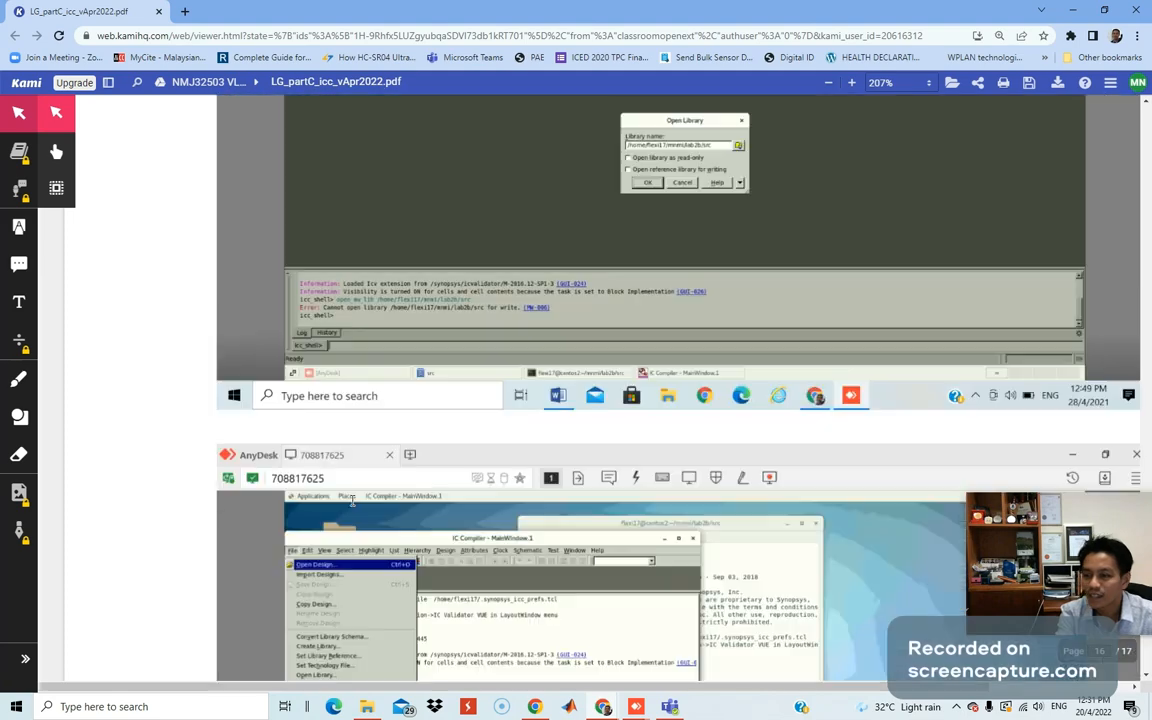
pyautogui.scroll(11, 352, 499)
pyautogui.scroll(-3, 355, 500)
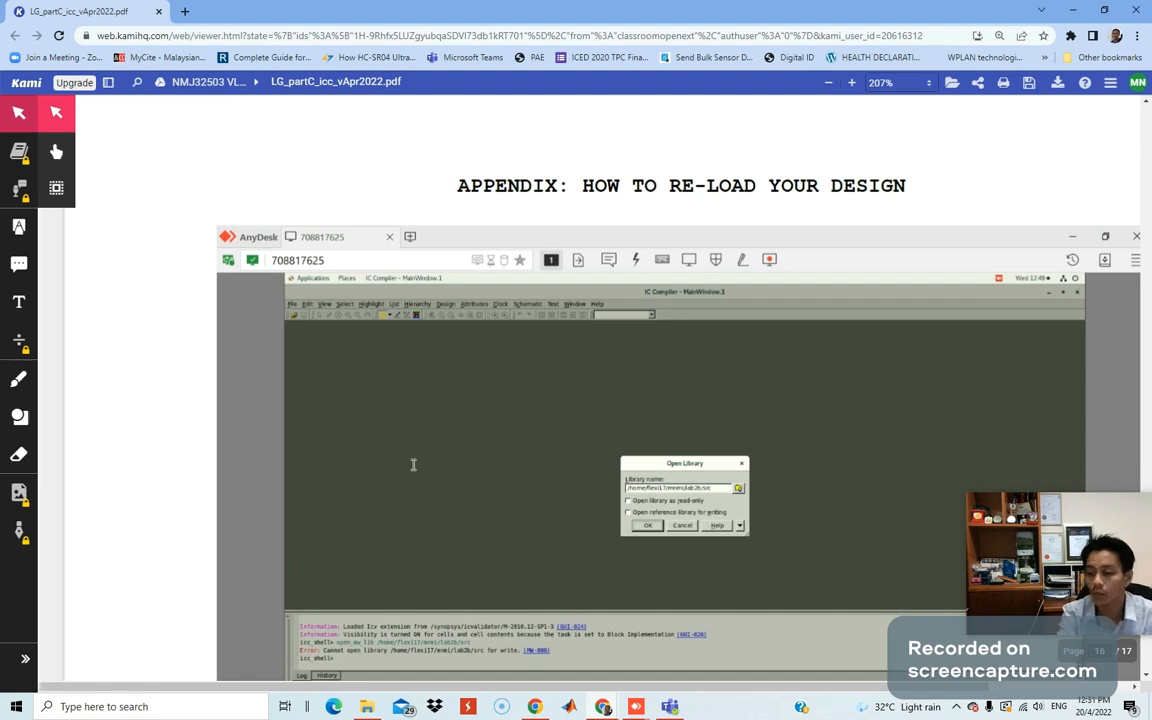
pyautogui.scroll(-2, 412, 464)
pyautogui.scroll(3, 535, 409)
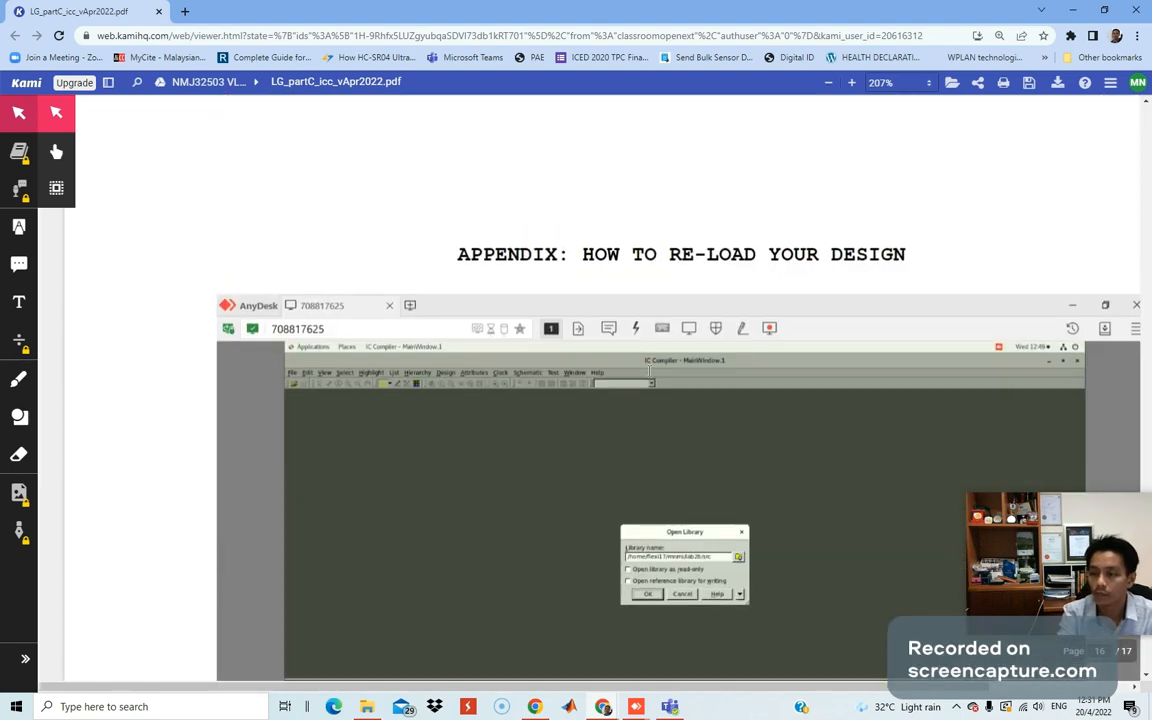
pyautogui.scroll(-5, 743, 355)
pyautogui.scroll(-15, 743, 365)
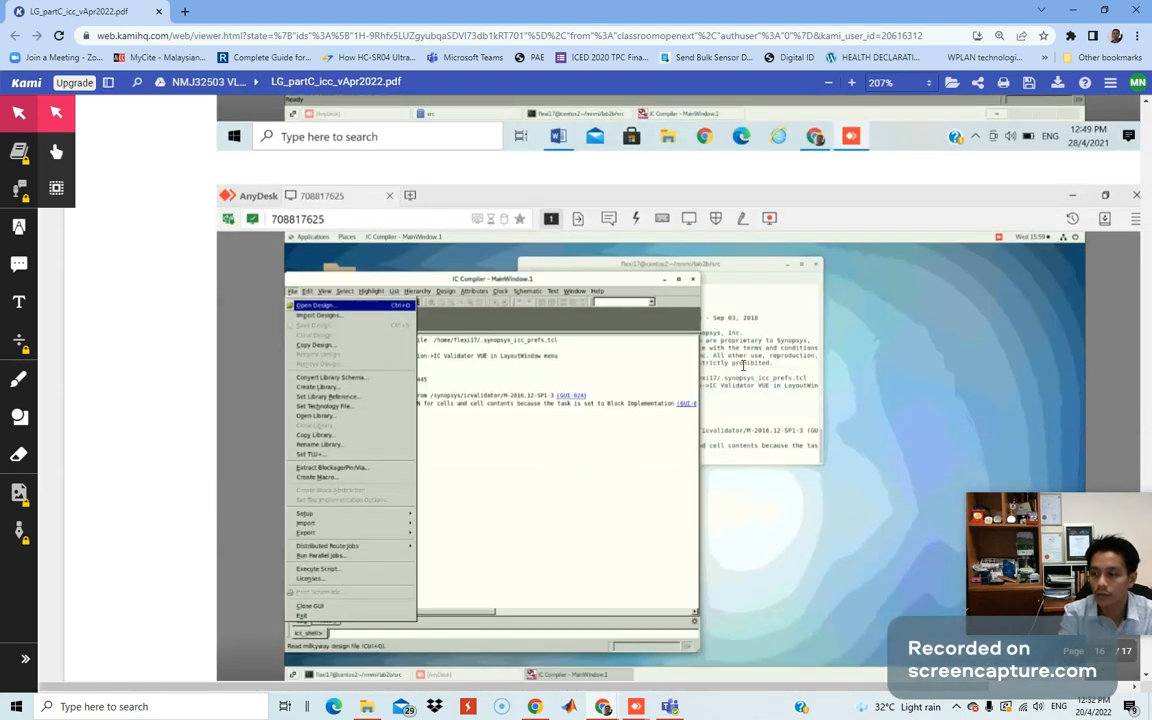
pyautogui.scroll(-12, 743, 365)
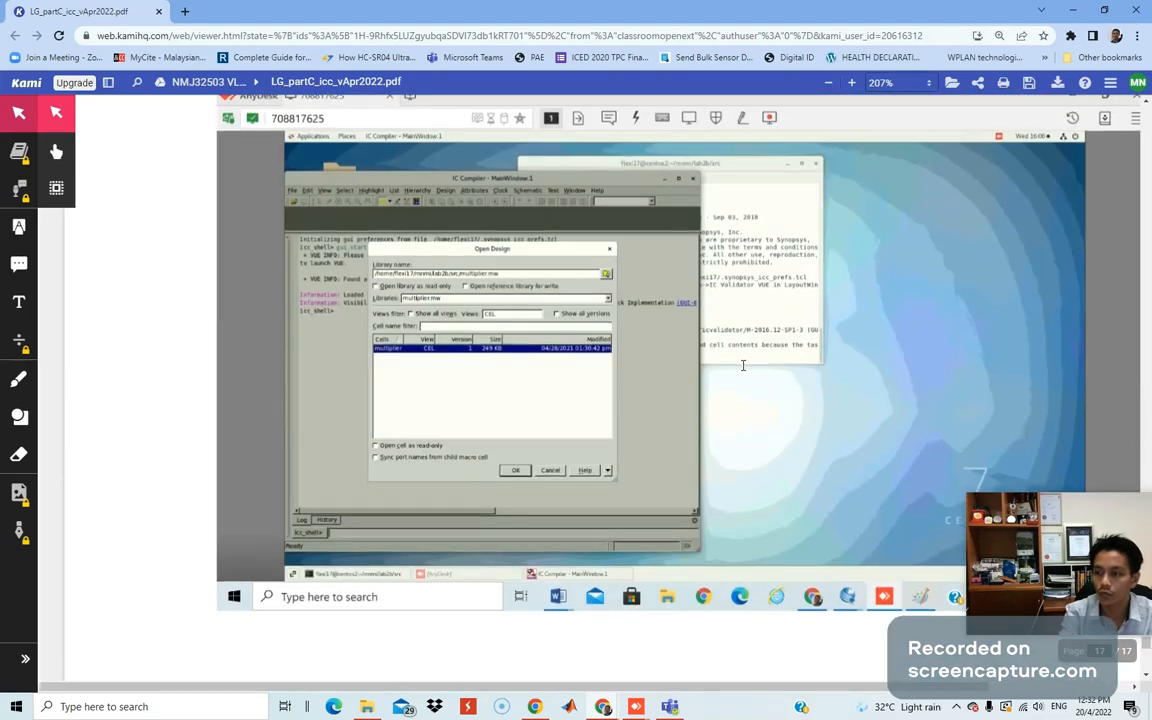
pyautogui.scroll(-4, 743, 365)
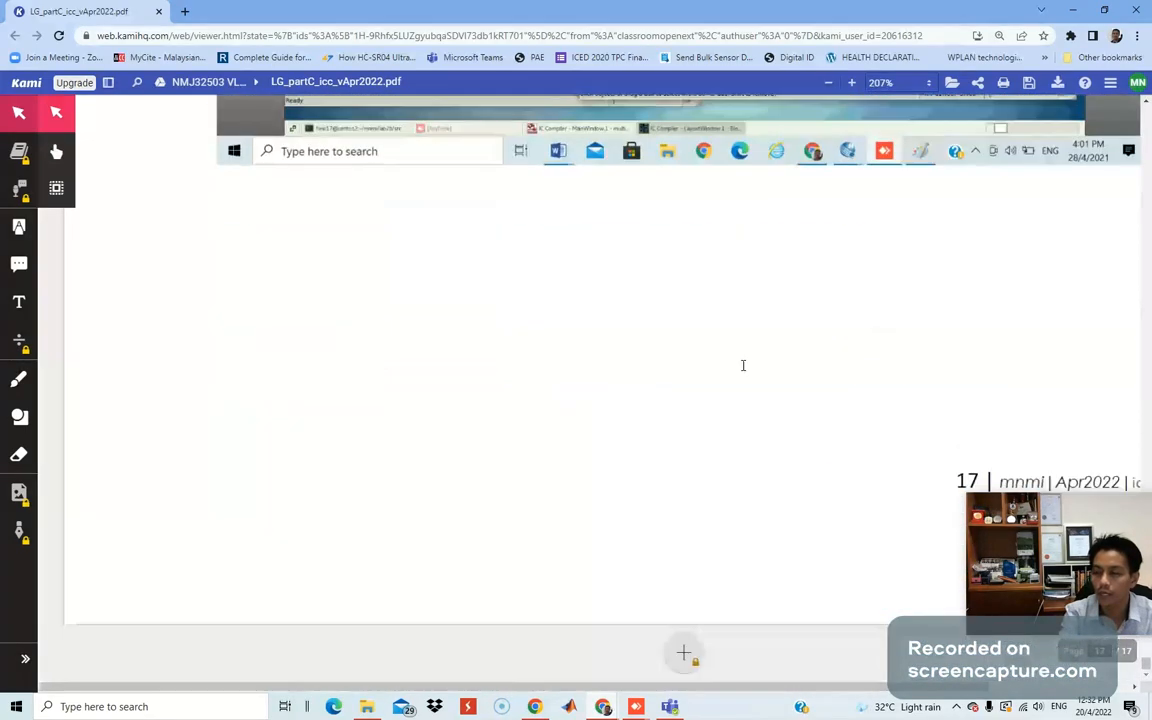
pyautogui.scroll(10, 743, 365)
pyautogui.scroll(5, 743, 365)
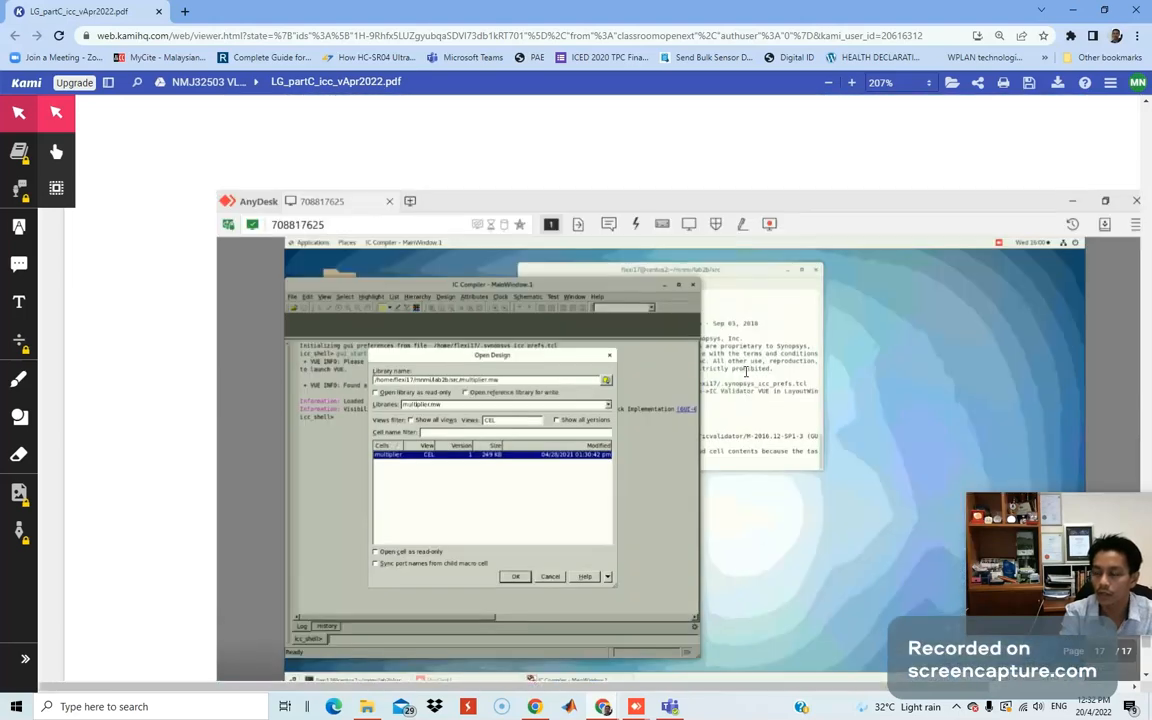
pyautogui.scroll(2, 740, 355)
pyautogui.scroll(10, 720, 343)
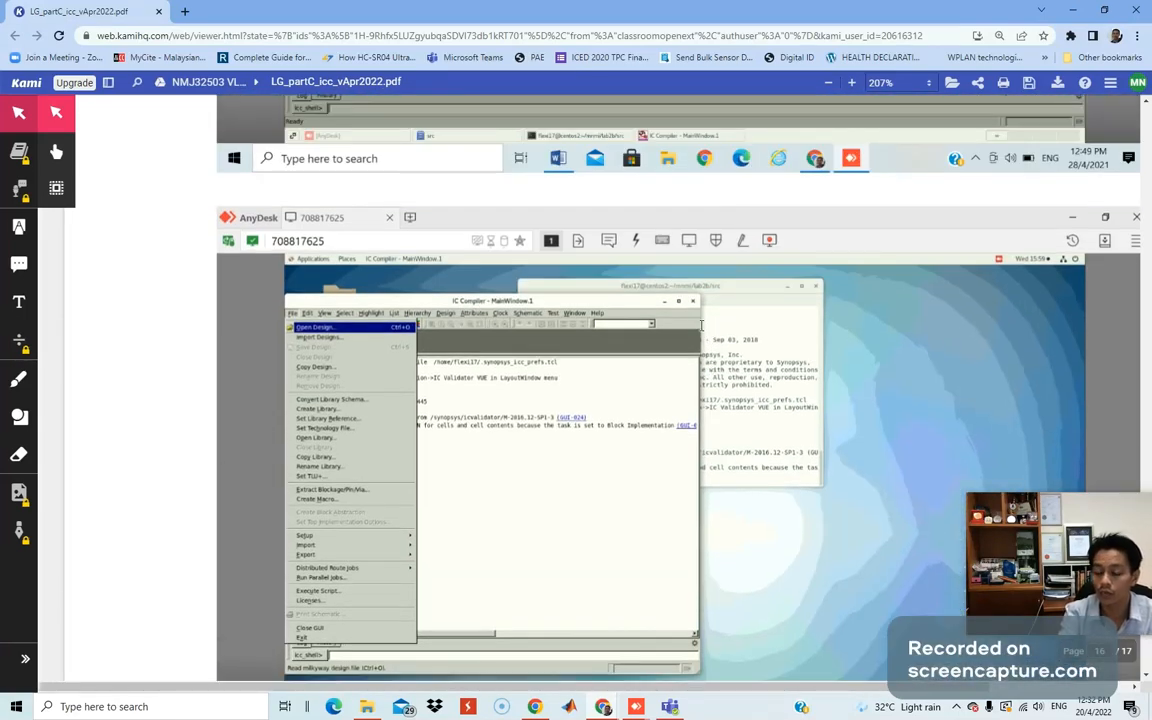
pyautogui.scroll(1, 672, 322)
pyautogui.scroll(3, 672, 322)
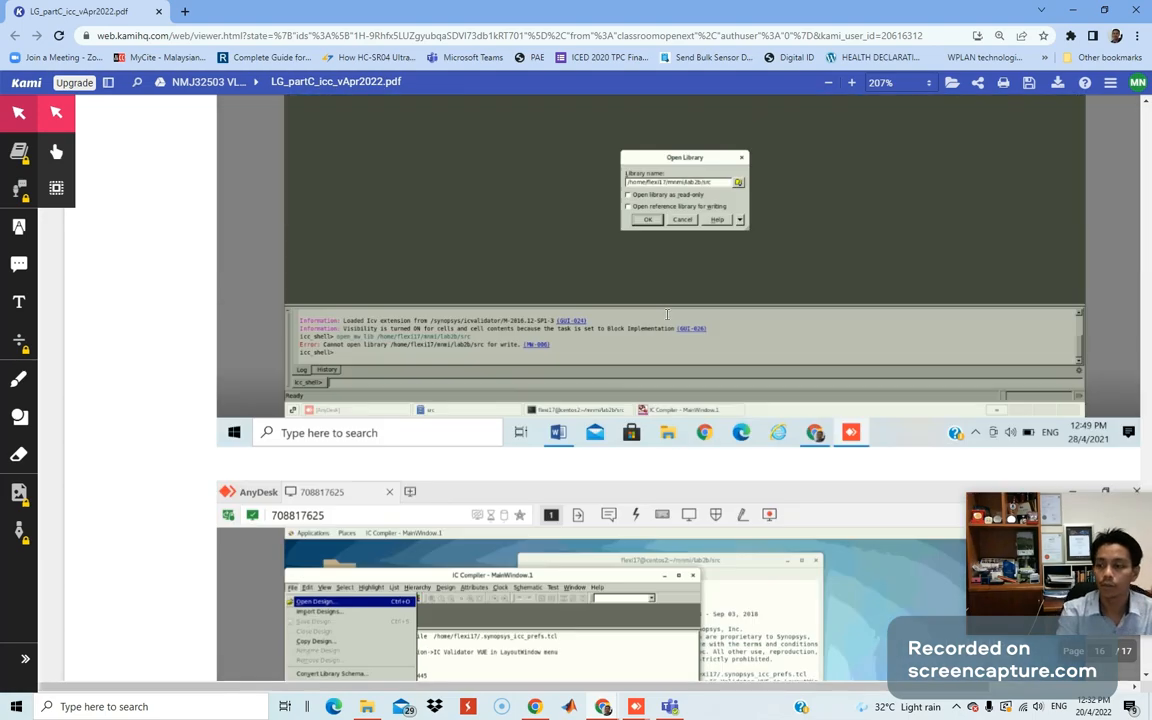
pyautogui.scroll(3, 563, 275)
pyautogui.scroll(3, 627, 340)
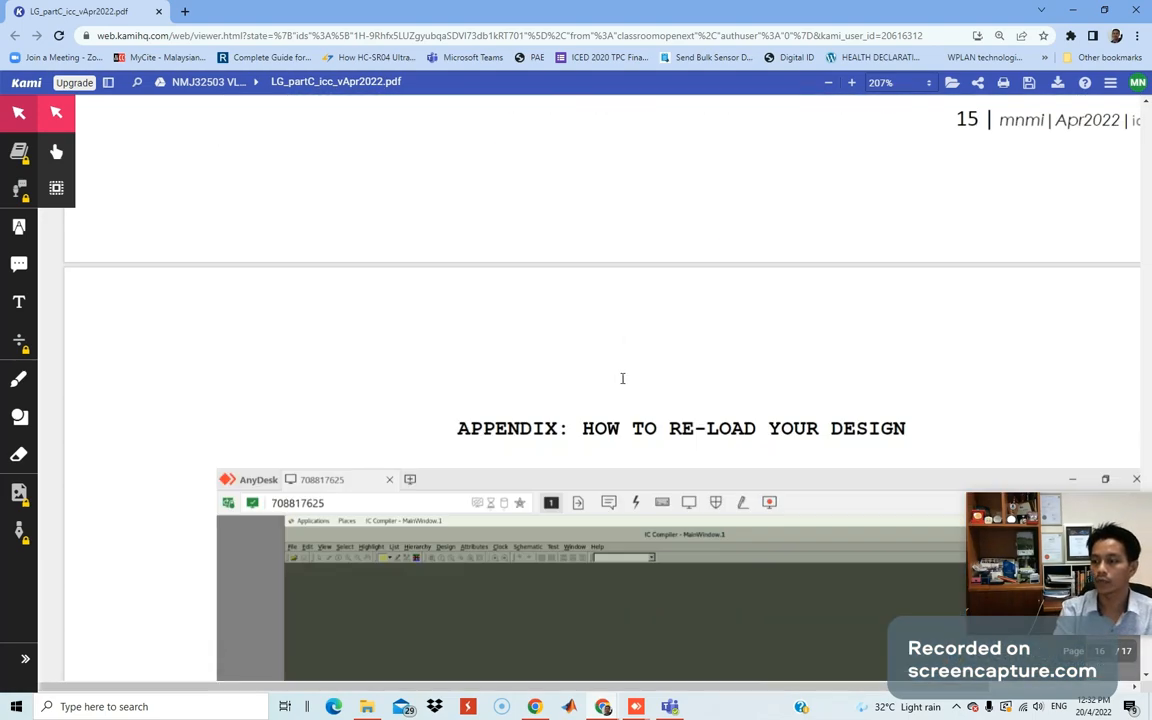
pyautogui.scroll(10, 545, 440)
pyautogui.scroll(10, 527, 420)
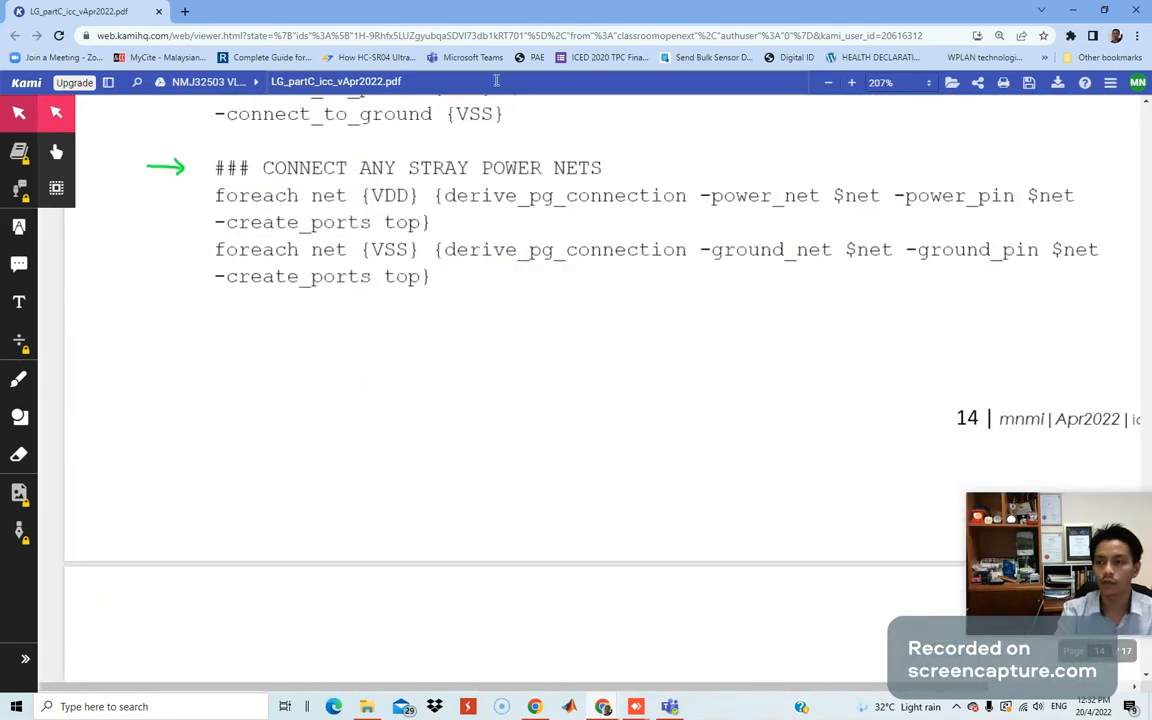
# Move the PDF browser off-screen to view the completed GDS export, then bring the Classroom window in.
pyautogui.moveTo(444, 10); pyautogui.dragTo(0, 125)
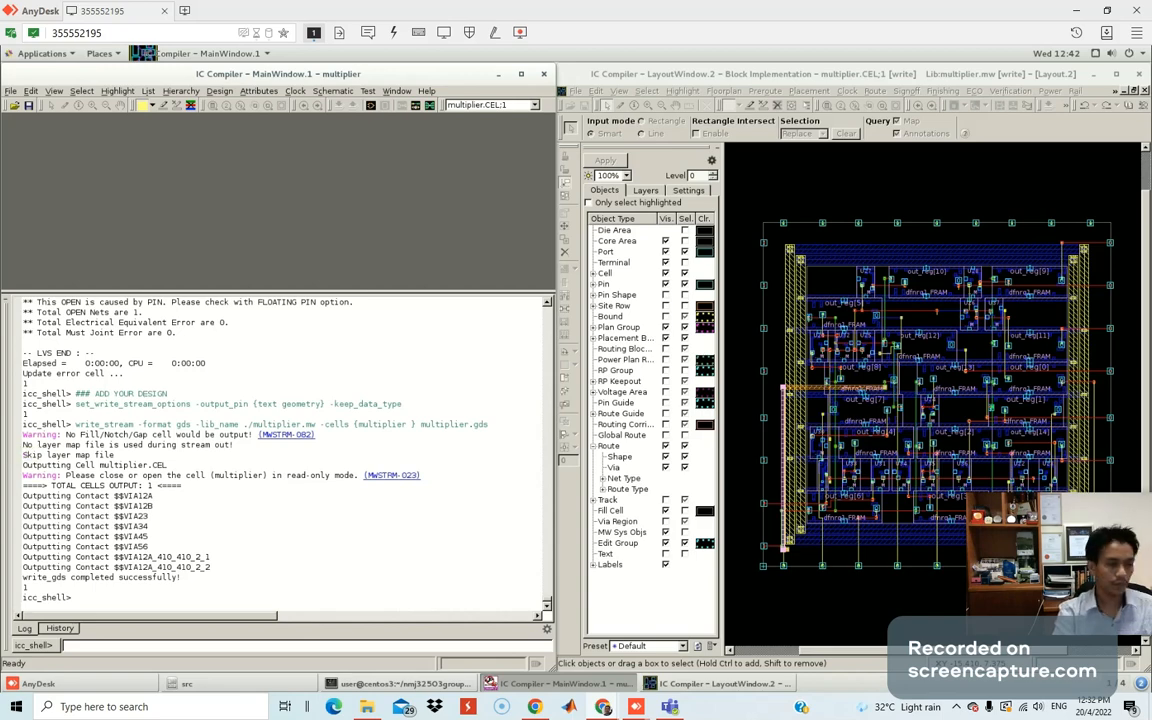
pyautogui.moveTo(1151, 91); pyautogui.dragTo(812, 91)
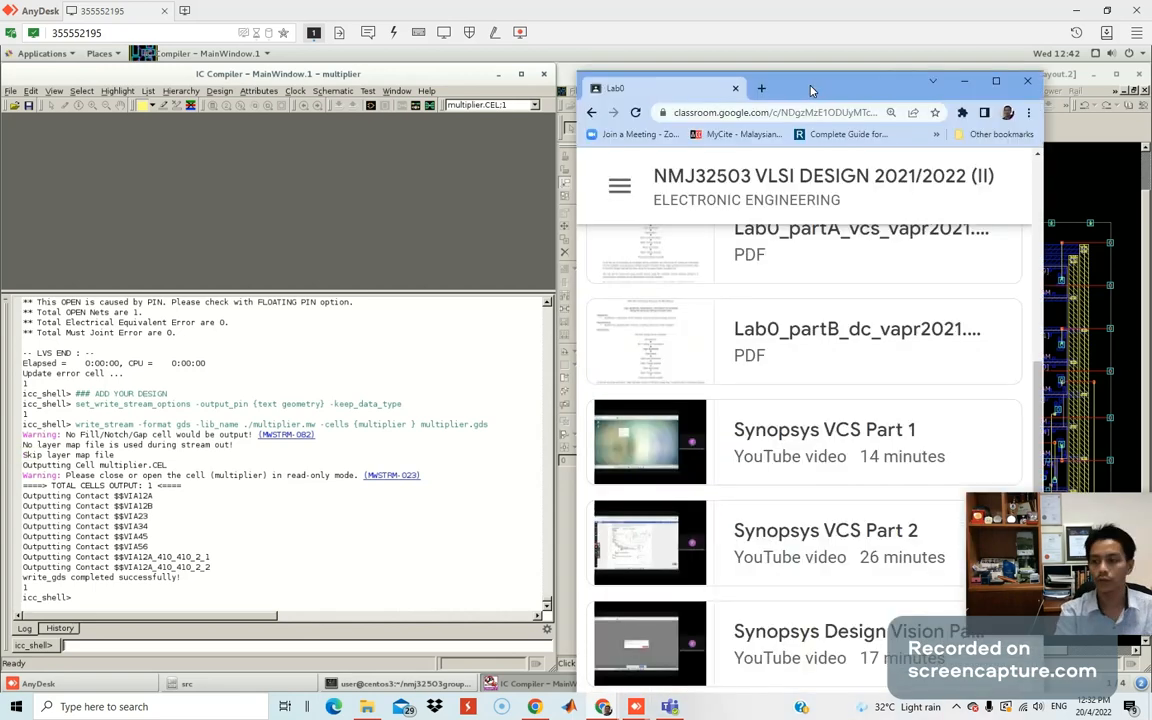
# Maximize the Classroom window and preview LG_partC_icc_vApr2022.pdf, scrolling through its pages.
pyautogui.doubleClick(812, 91)
pyautogui.scroll(-1, 491, 493)
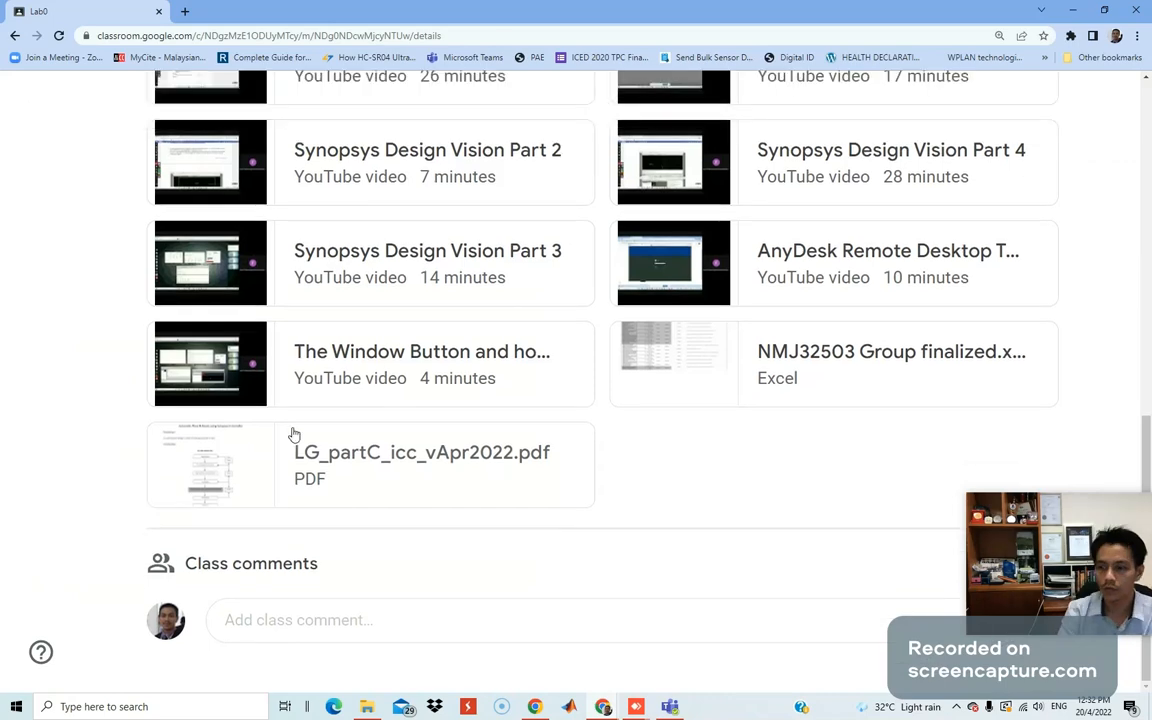
pyautogui.click(293, 434)
pyautogui.scroll(-10, 589, 460)
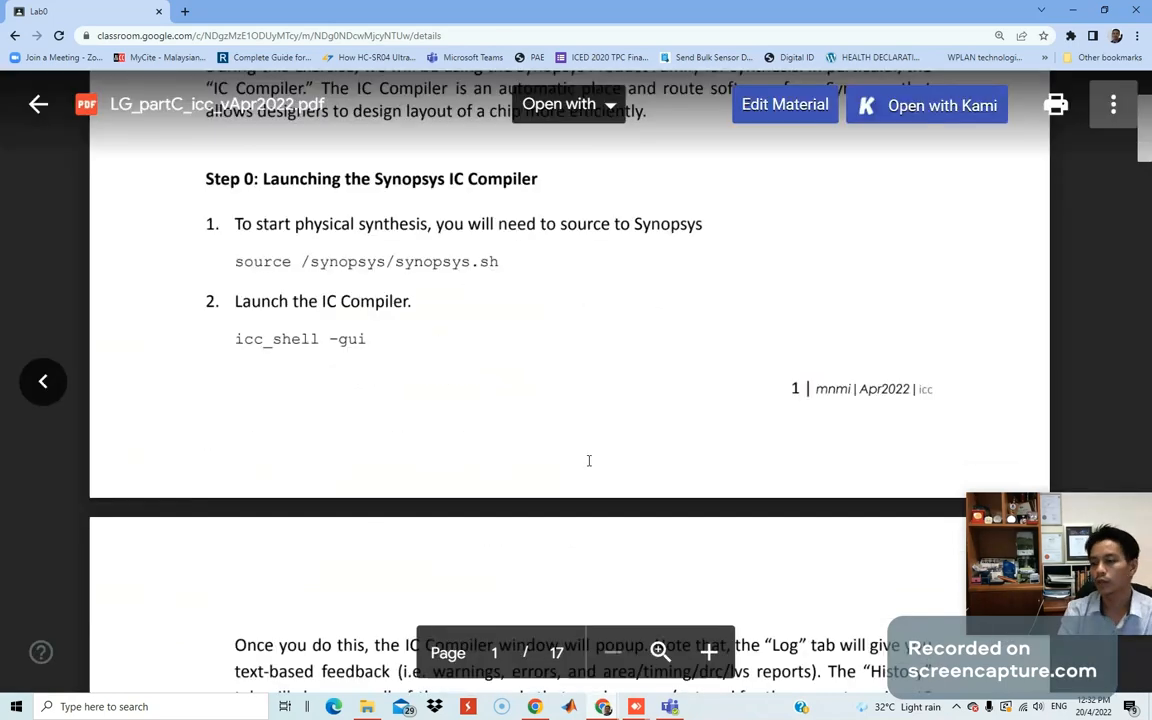
pyautogui.scroll(-5, 598, 462)
pyautogui.scroll(-10, 607, 465)
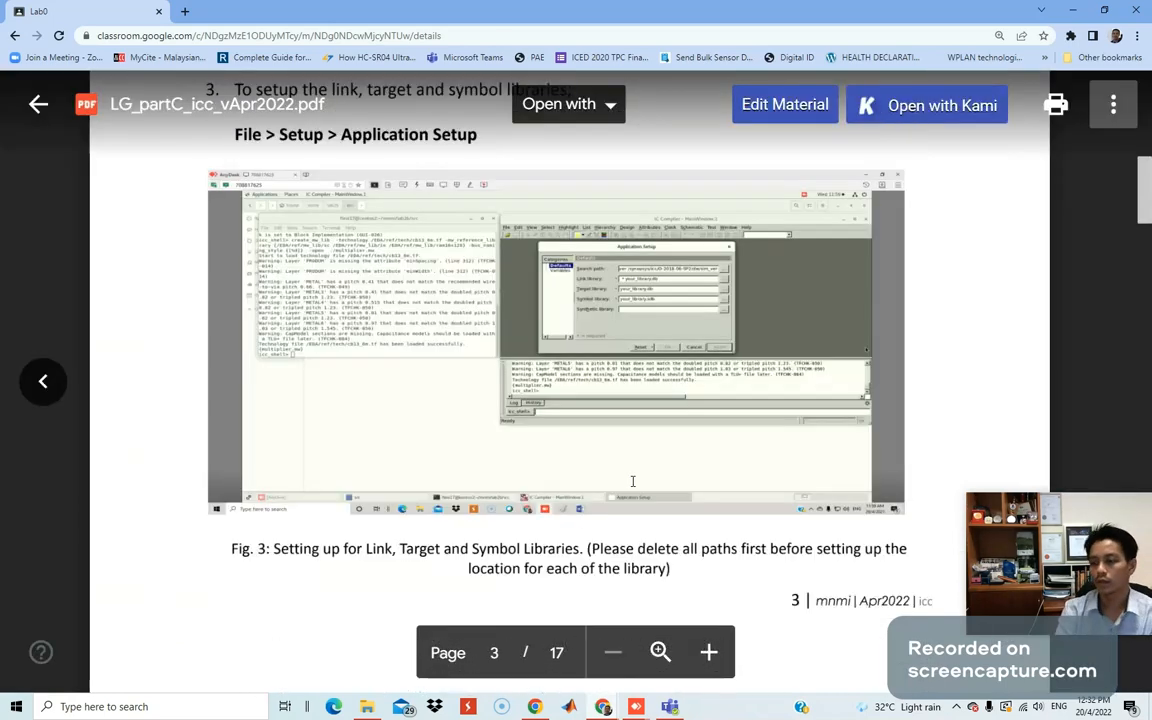
pyautogui.scroll(-10, 634, 488)
# Scroll back to the top of the PDF preview and close it to return to Lab0.
pyautogui.scroll(2, 637, 494)
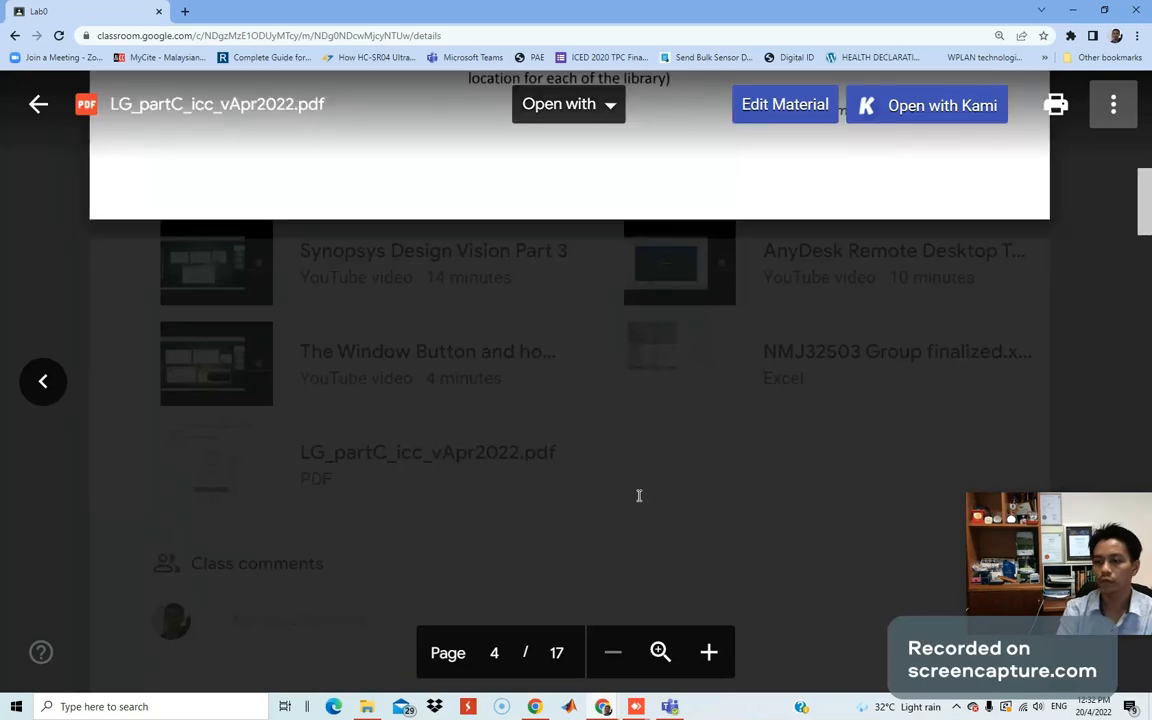
pyautogui.scroll(3, 639, 495)
pyautogui.moveTo(1143, 196); pyautogui.dragTo(1114, 617)
pyautogui.scroll(3, 515, 431)
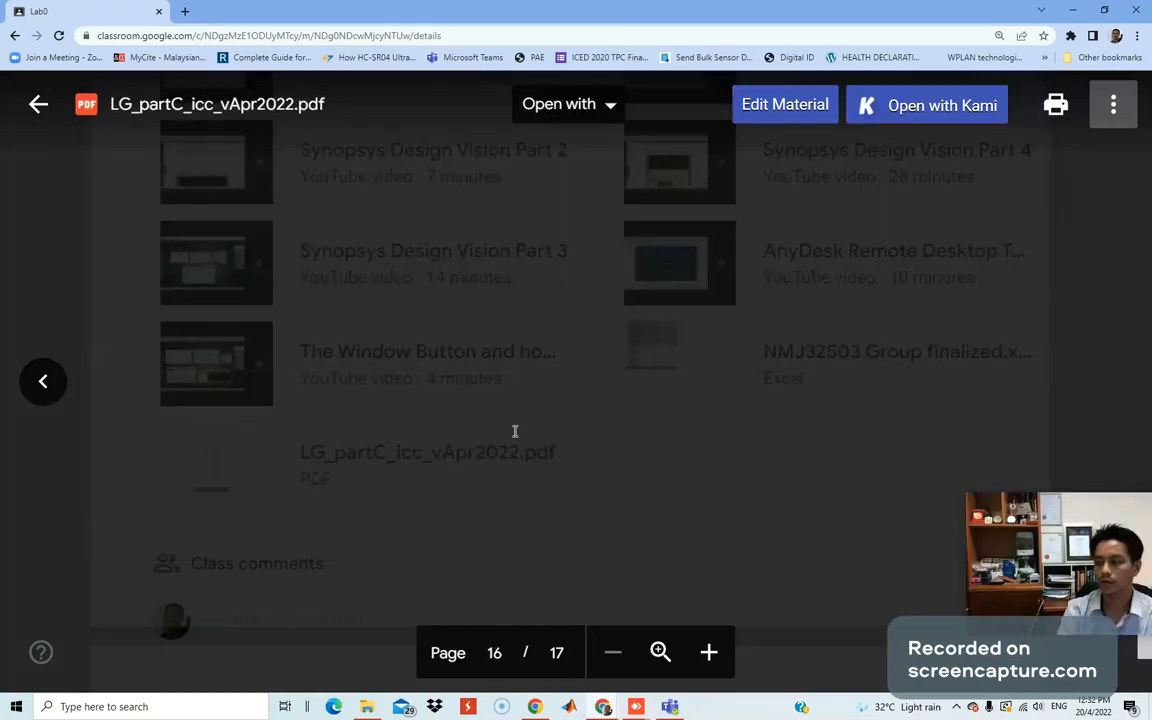
pyautogui.scroll(2, 521, 431)
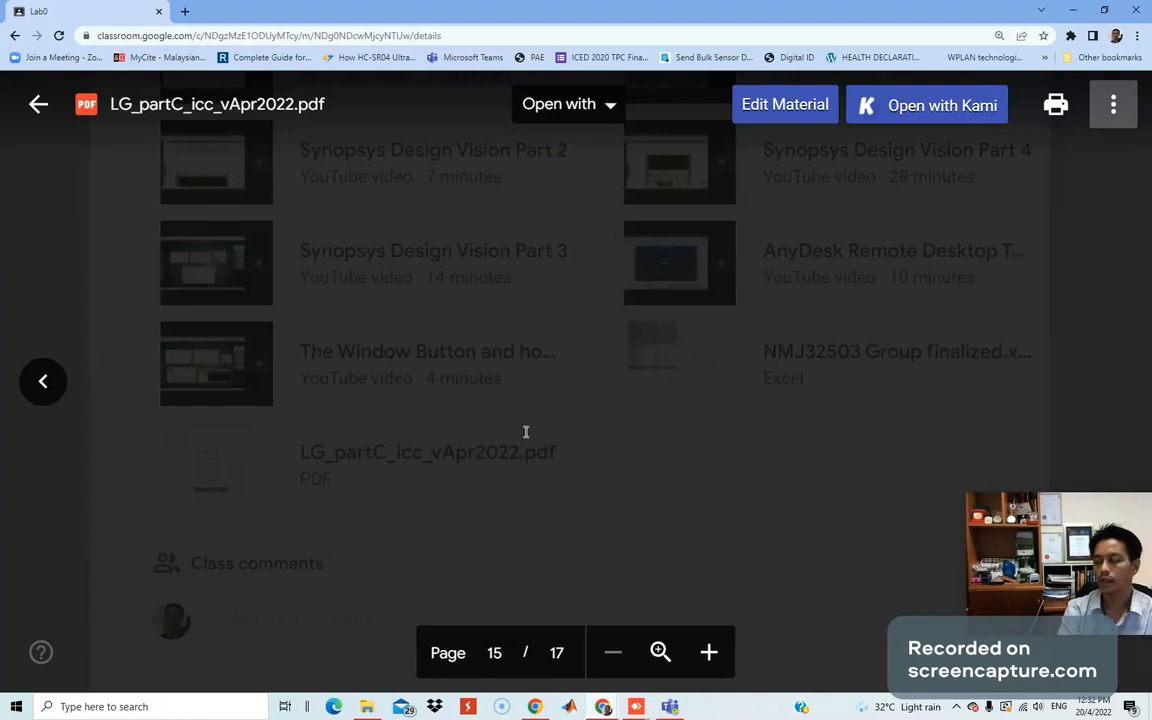
pyautogui.scroll(2, 512, 433)
pyautogui.scroll(2, 499, 437)
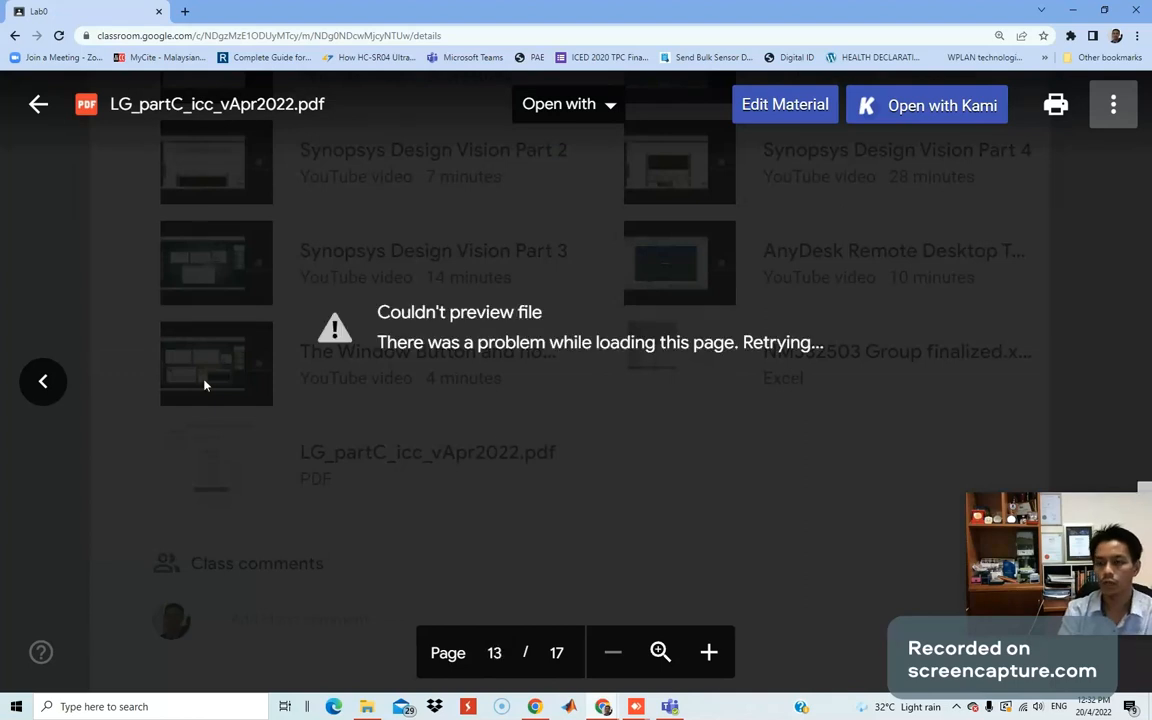
pyautogui.click(66, 152)
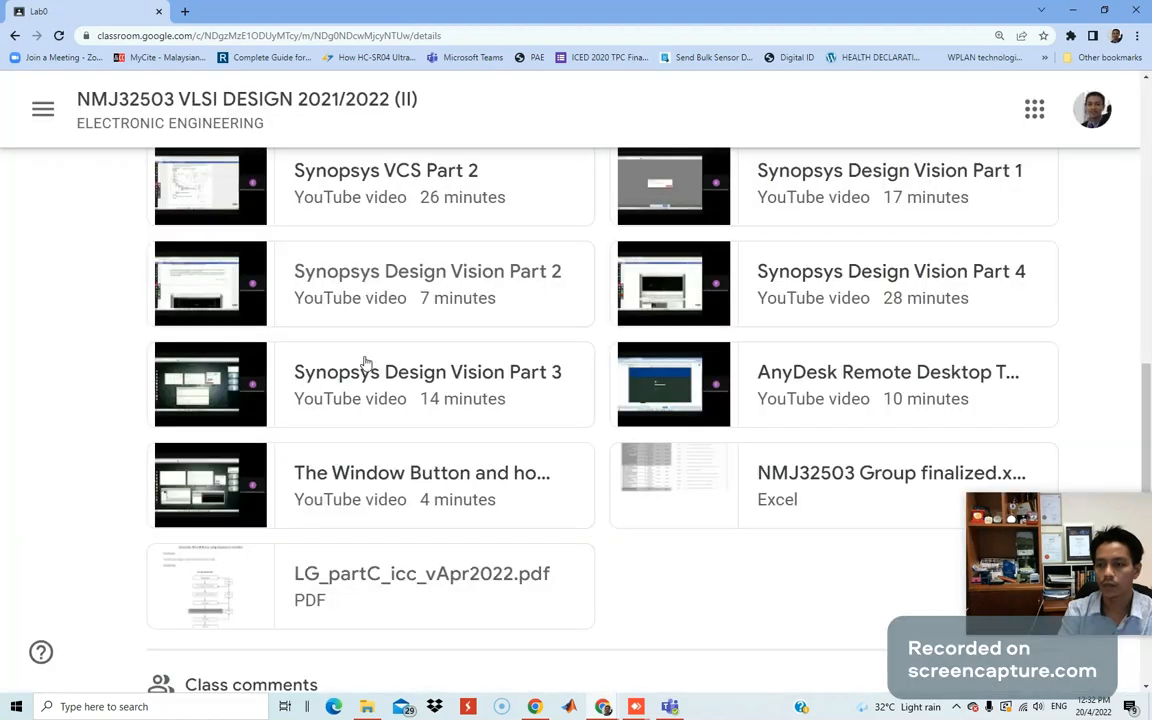
# Scroll through the Lab0 material page, then go to the NMJ32503 course stream.
pyautogui.scroll(7, 712, 436)
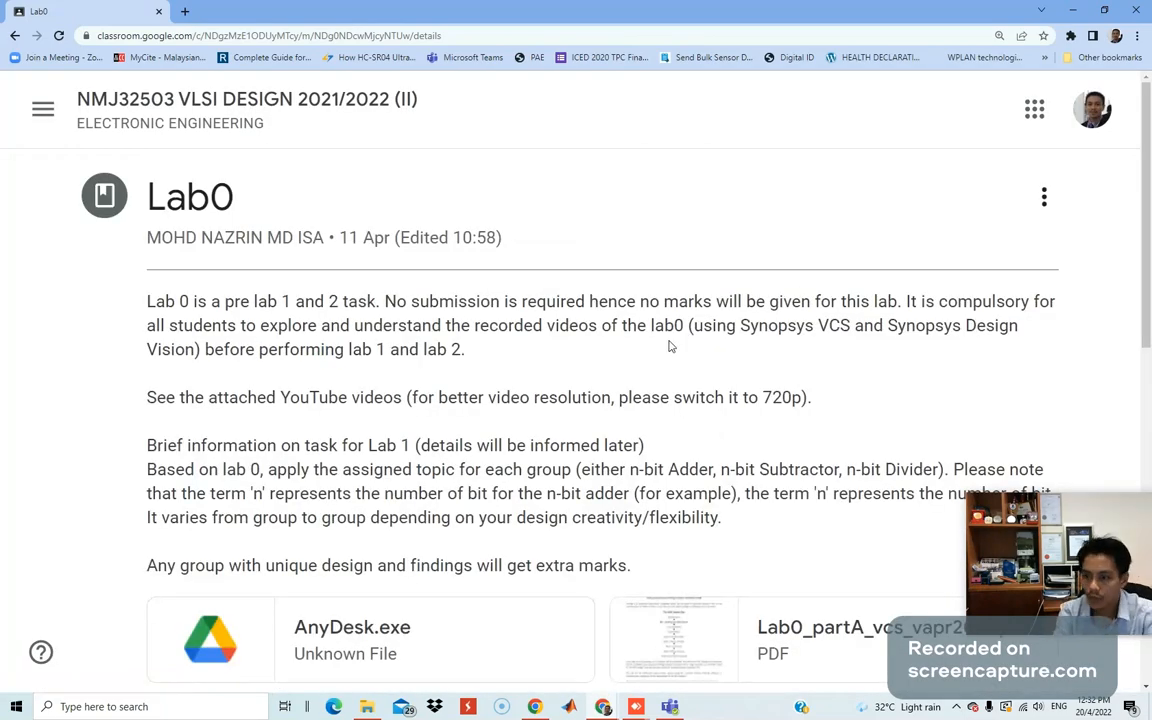
pyautogui.scroll(-1, 503, 400)
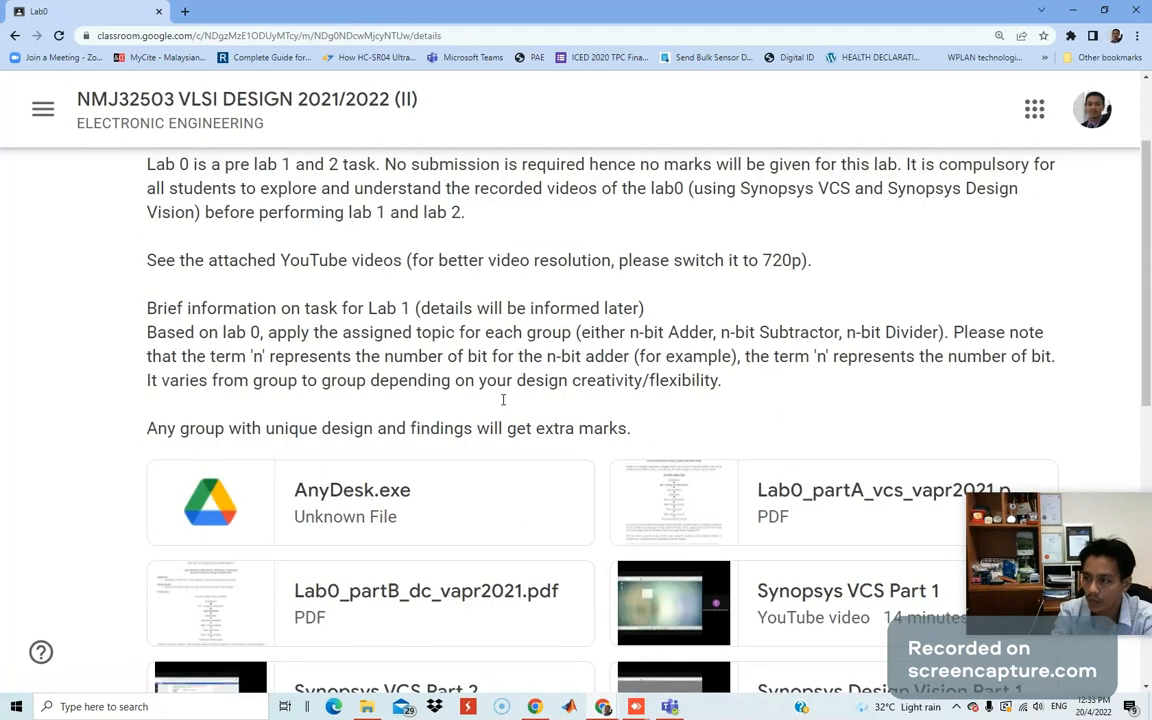
pyautogui.scroll(1, 503, 400)
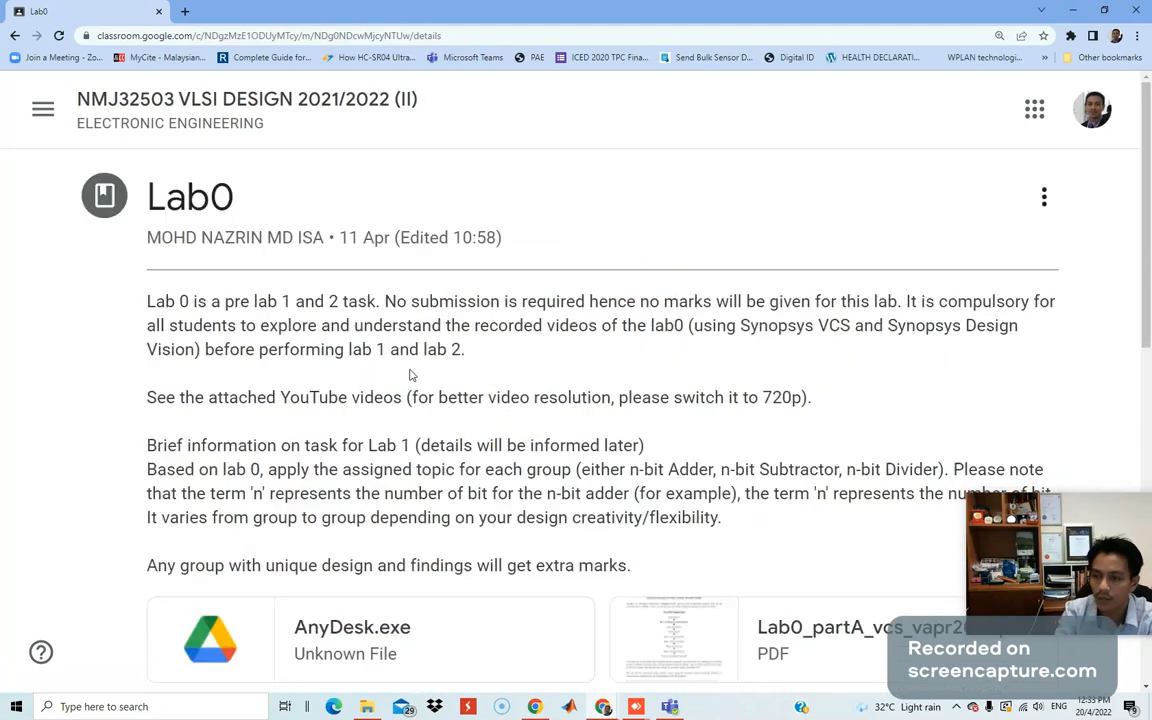
pyautogui.scroll(-1, 460, 322)
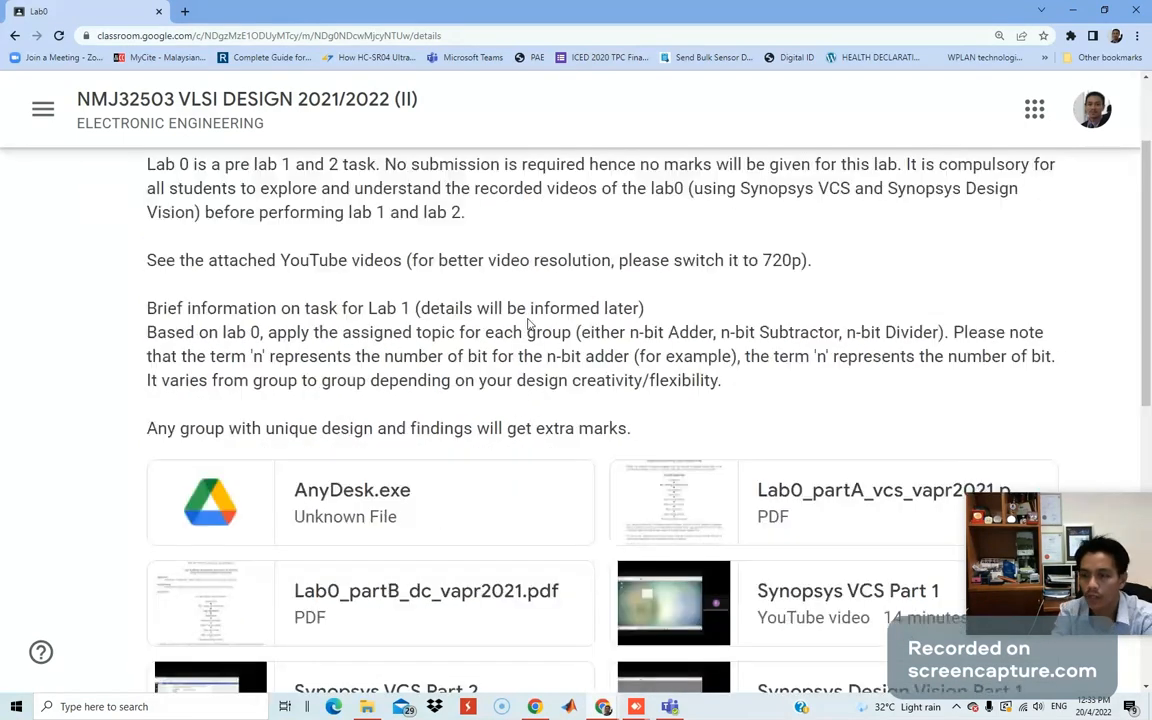
pyautogui.scroll(1, 426, 306)
pyautogui.scroll(-1, 420, 306)
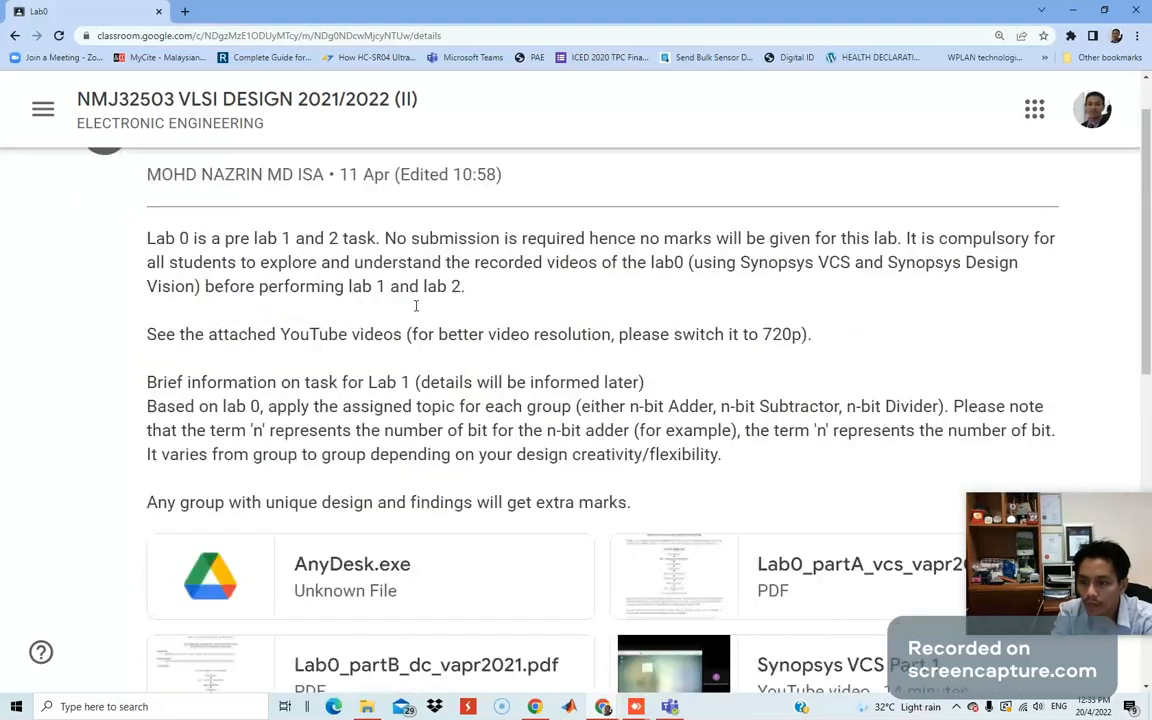
pyautogui.scroll(-3, 417, 308)
pyautogui.scroll(-1, 350, 141)
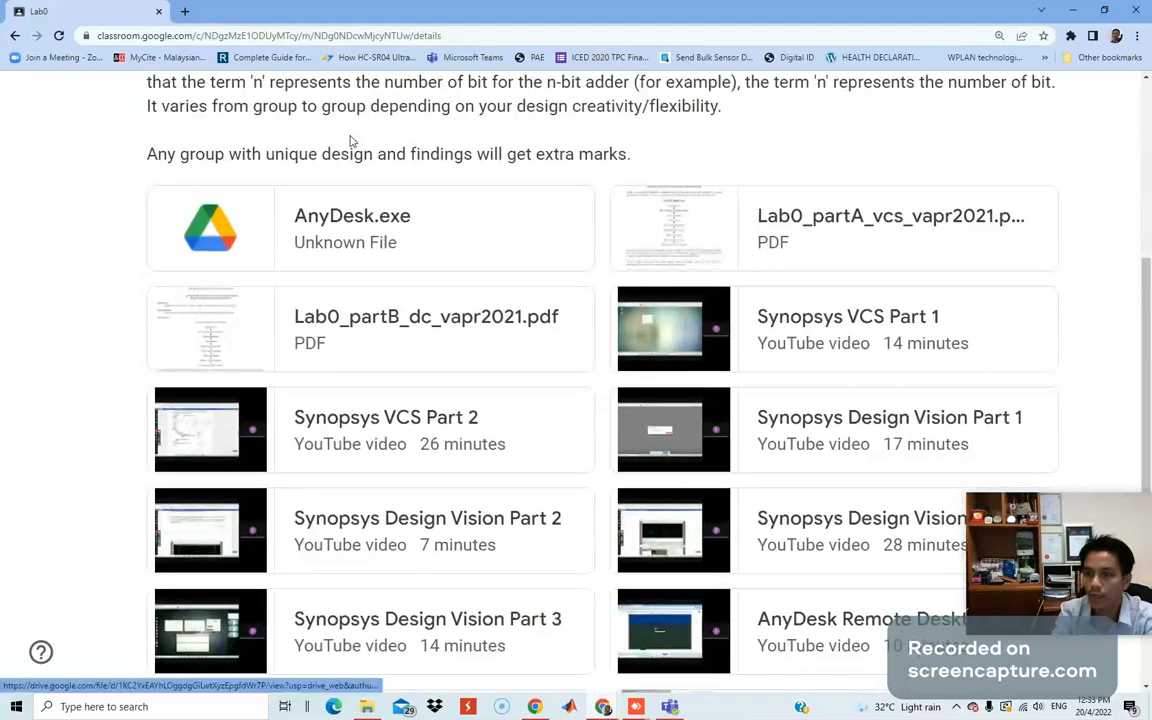
pyautogui.scroll(1, 485, 370)
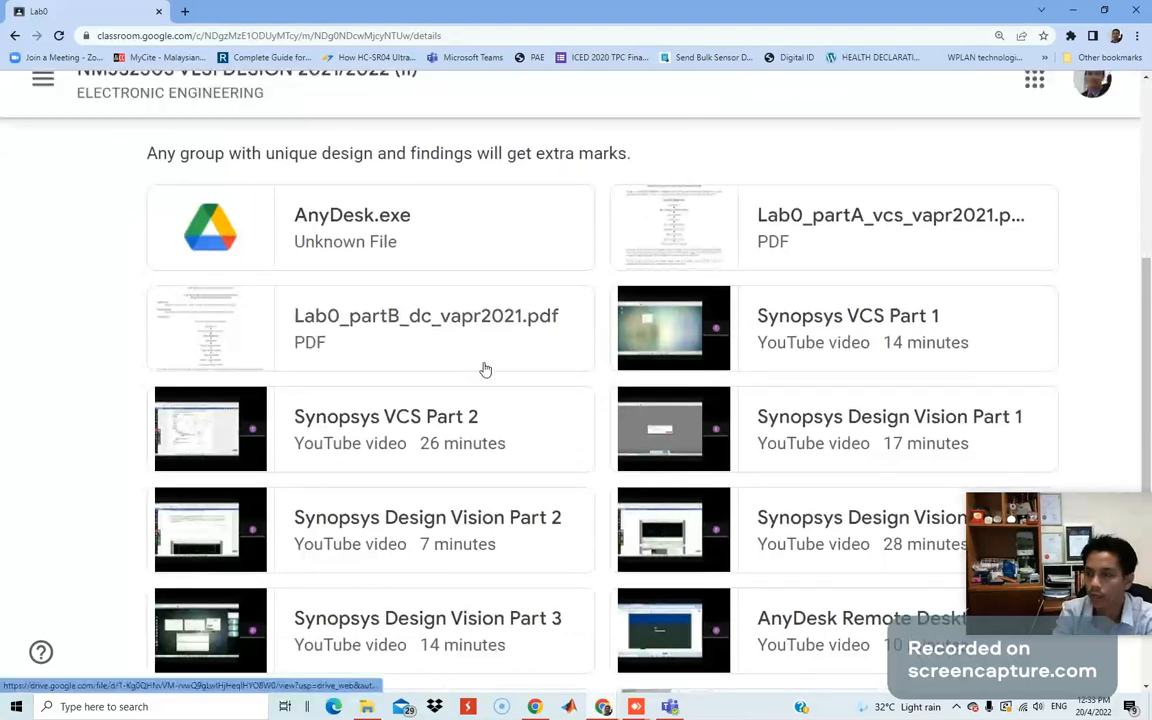
pyautogui.scroll(4, 485, 370)
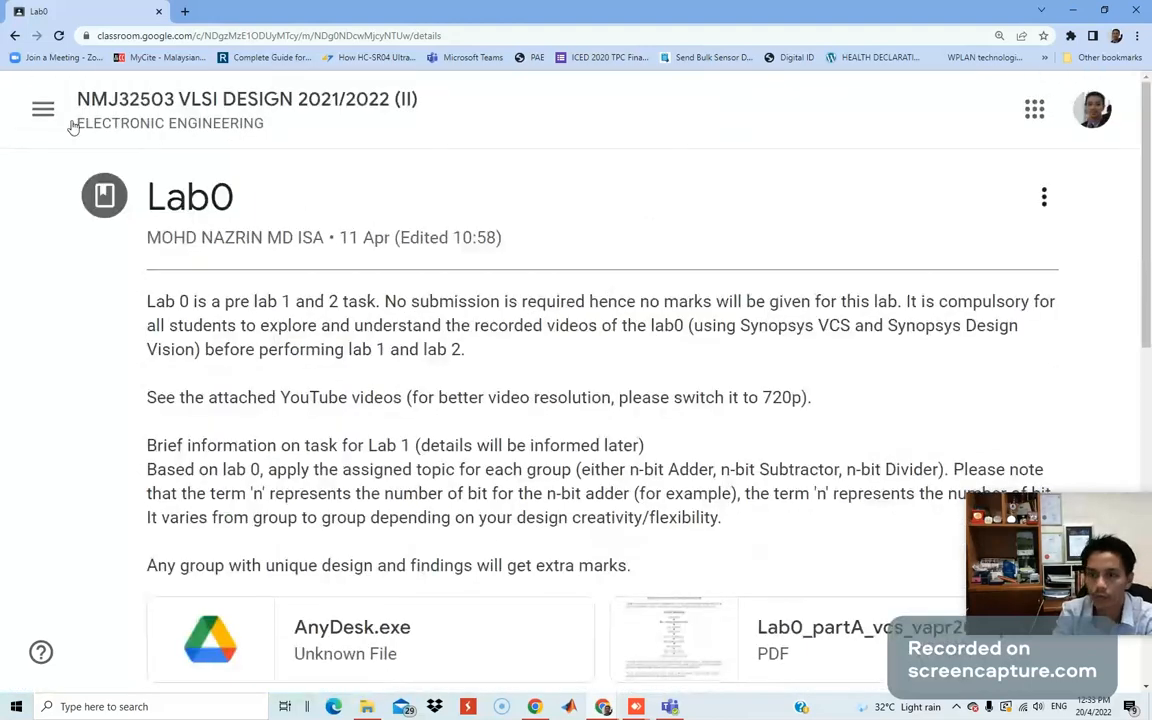
pyautogui.click(135, 106)
# Open the Lab 1 assignment from the class stream.
pyautogui.scroll(-2, 514, 481)
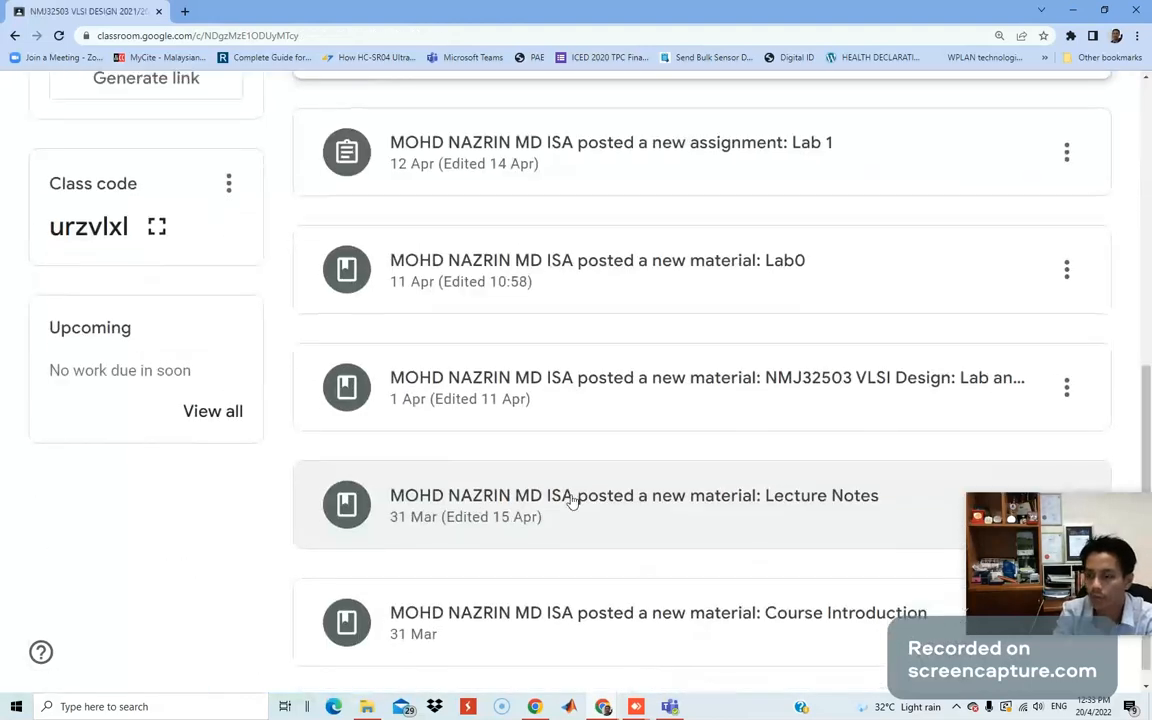
pyautogui.scroll(2, 572, 500)
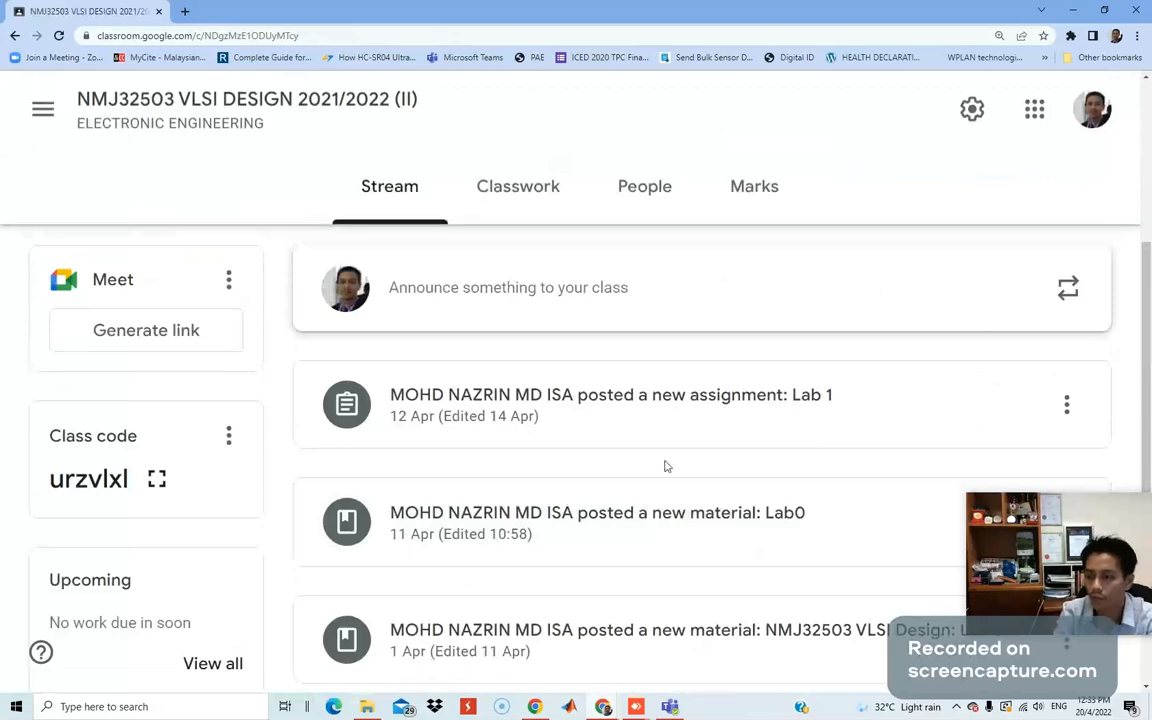
pyautogui.click(745, 413)
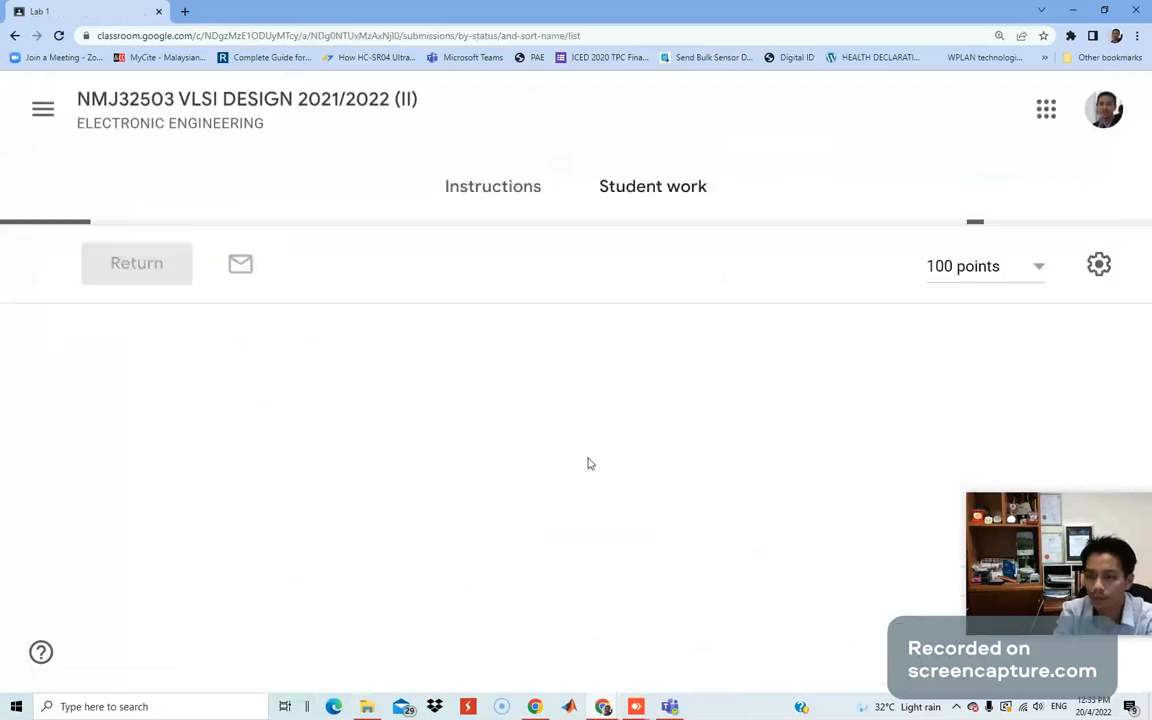
# Read the Lab 1 instructions and open the attached Google Forms sign-in form in a new tab.
pyautogui.click(511, 204)
pyautogui.scroll(-2, 639, 514)
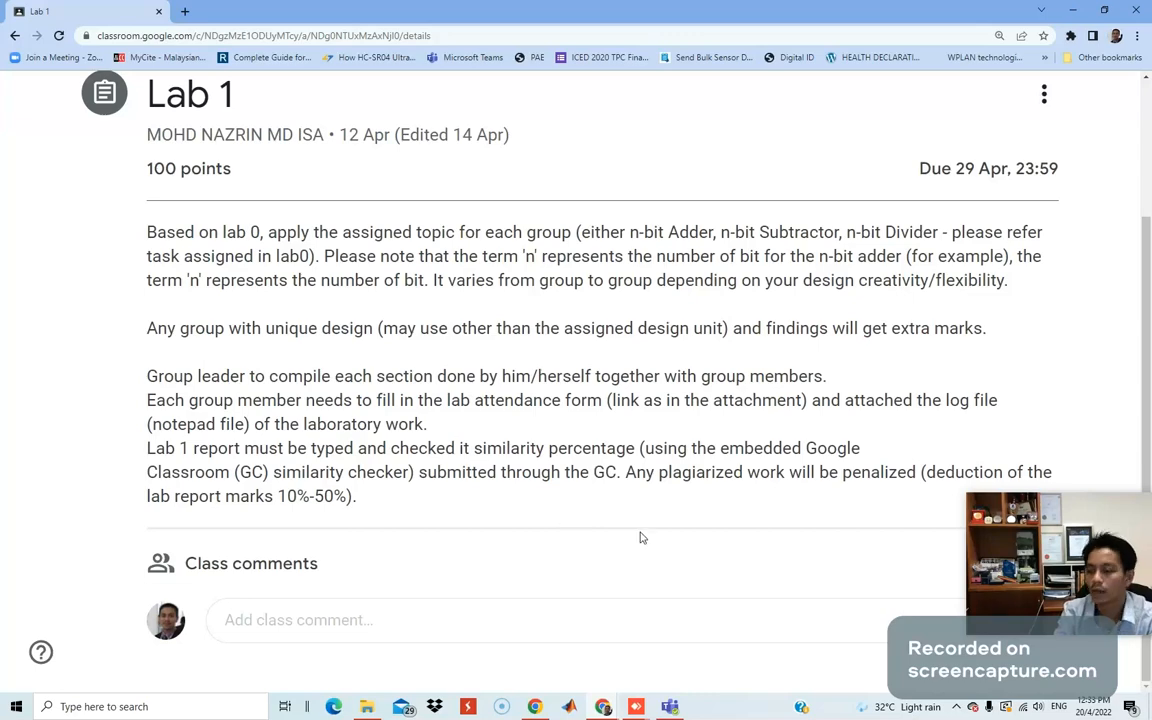
pyautogui.scroll(-2, 632, 540)
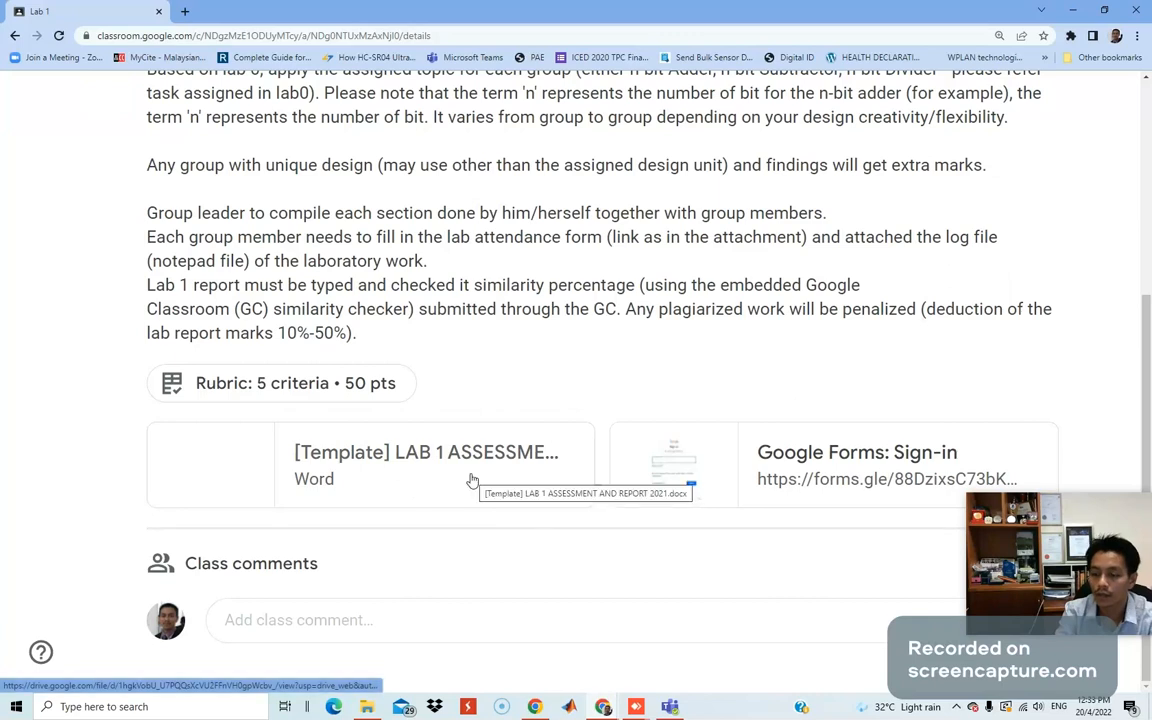
pyautogui.click(818, 465)
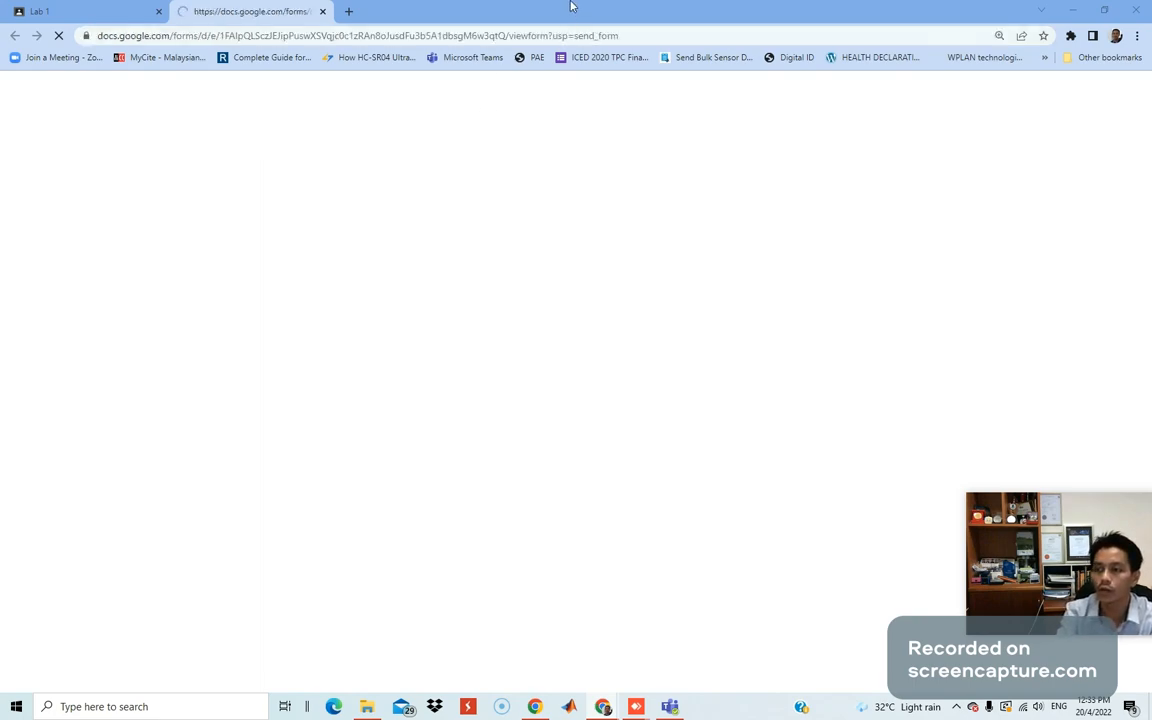
# Bring the attendance form back full-screen and scroll down to its Log File upload questions.
pyautogui.moveTo(571, 5); pyautogui.dragTo(573, 0)
pyautogui.moveTo(0, 118); pyautogui.dragTo(823, 70)
pyautogui.doubleClick(823, 70)
pyautogui.scroll(-12, 345, 376)
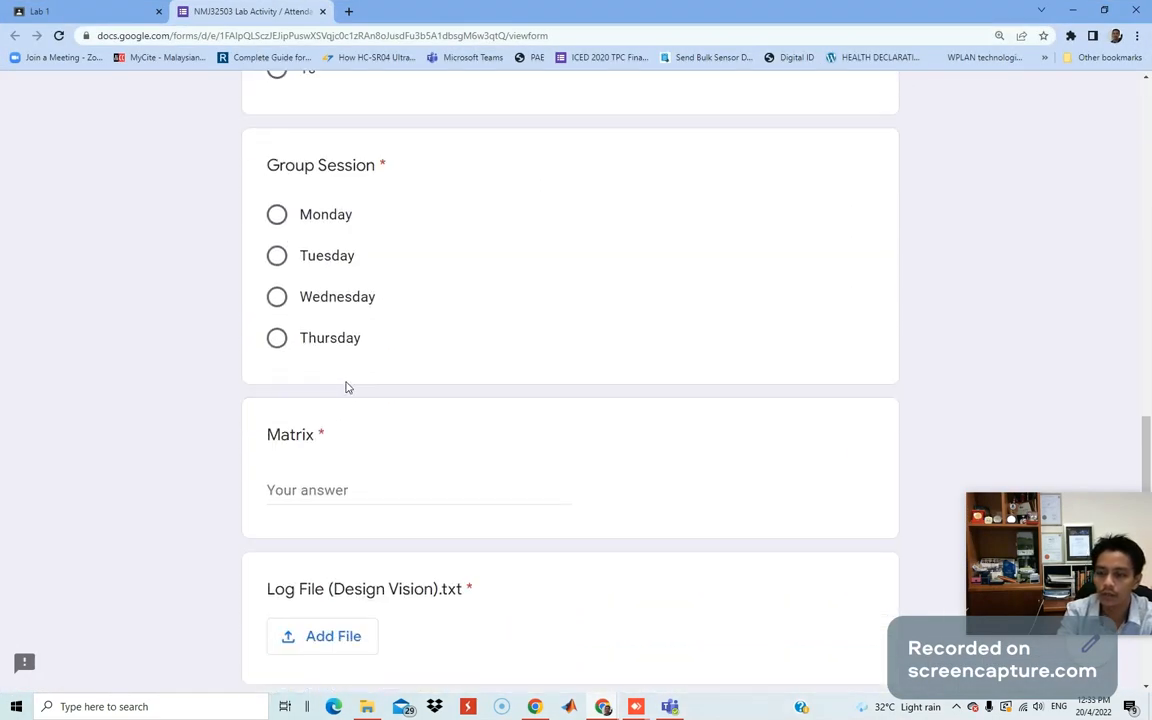
pyautogui.scroll(-3, 345, 385)
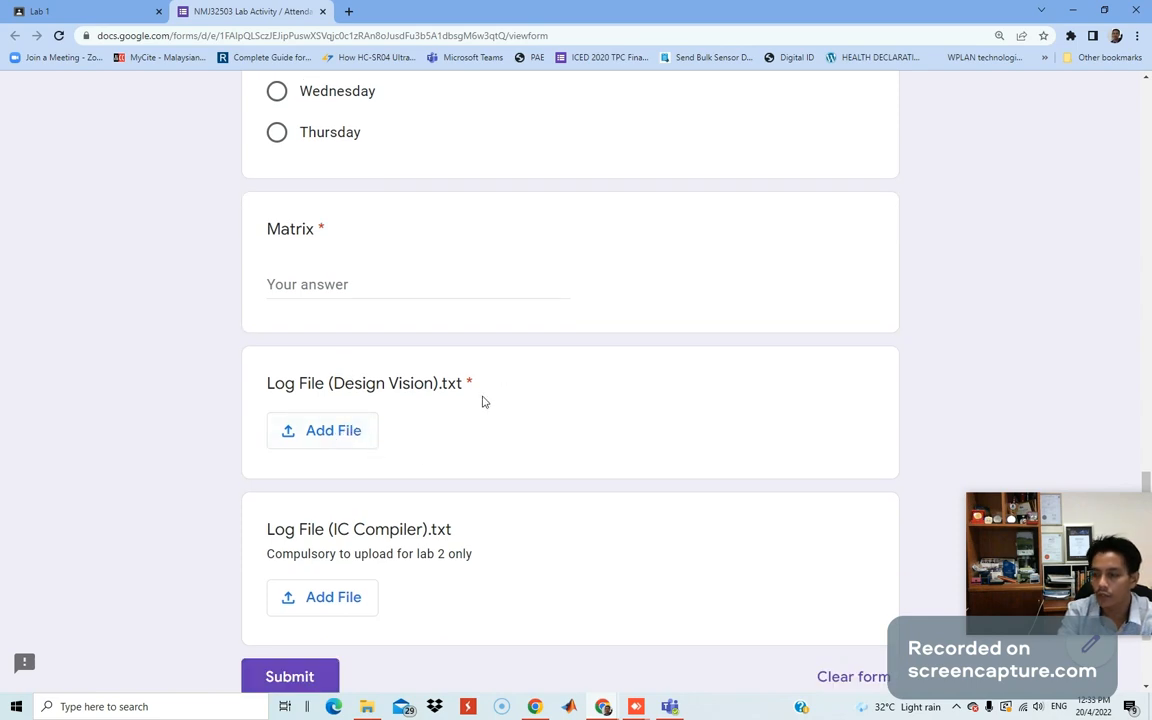
pyautogui.scroll(-2, 373, 500)
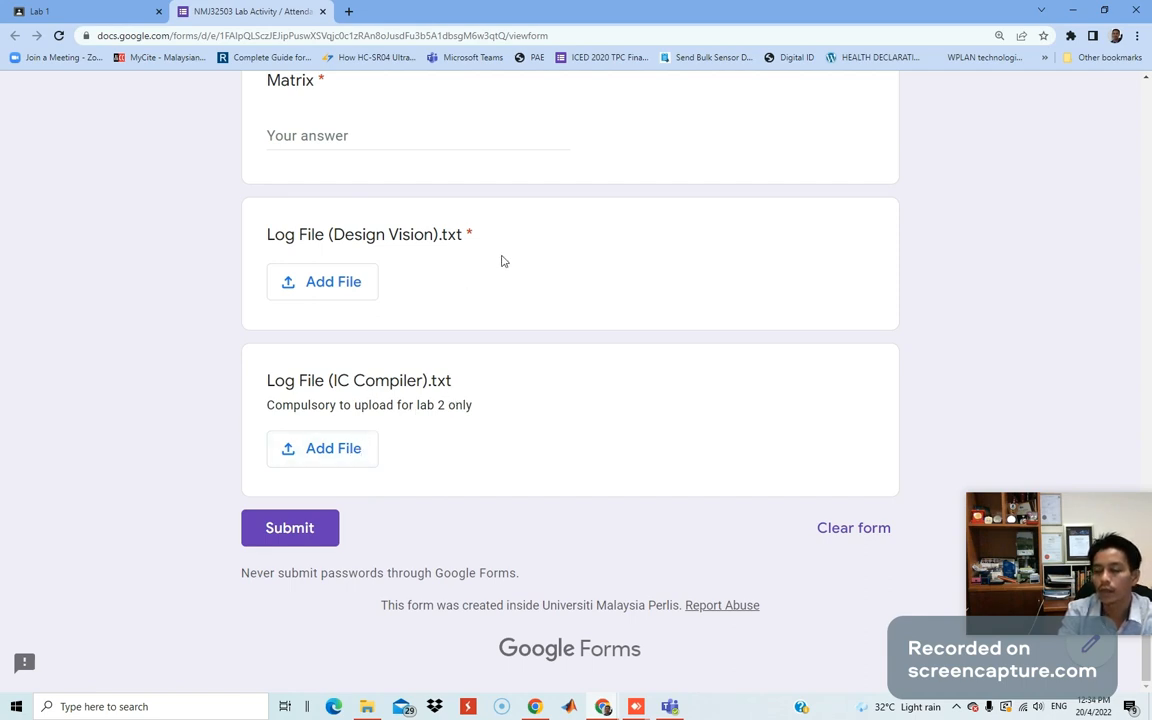
pyautogui.scroll(2, 565, 345)
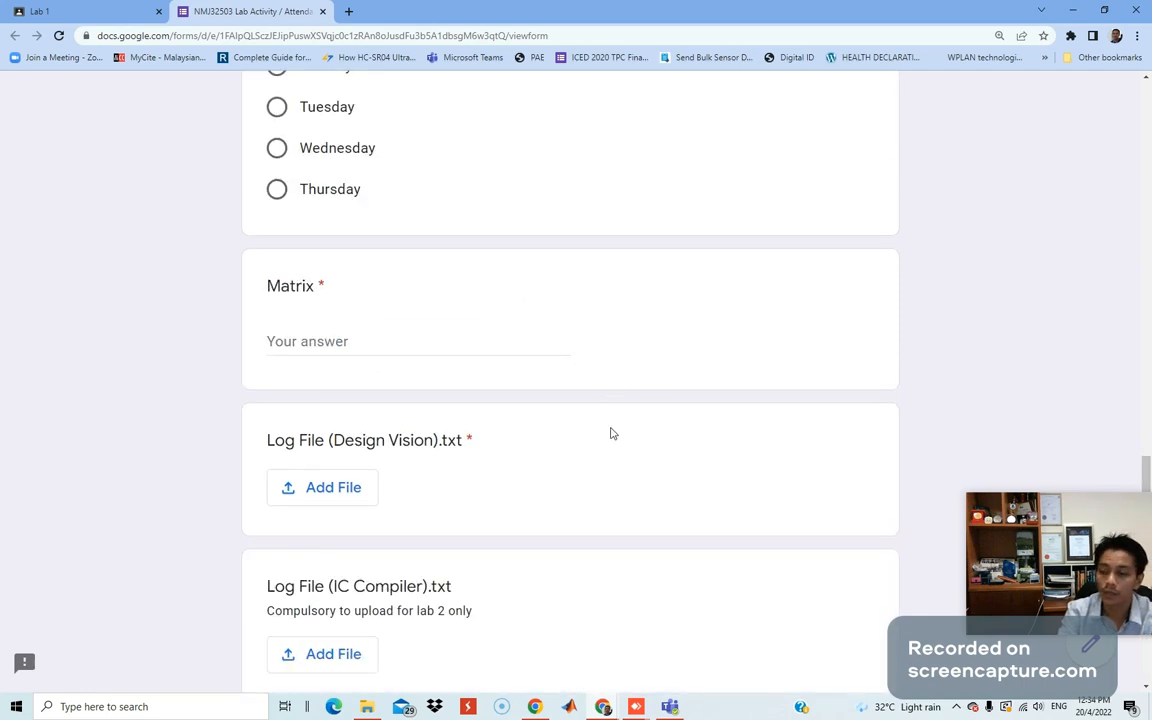
# Highlight 'ALL students' in the form description, then move Chrome aside to reveal AnyDesk.
pyautogui.scroll(-2, 570, 440)
pyautogui.scroll(10, 645, 530)
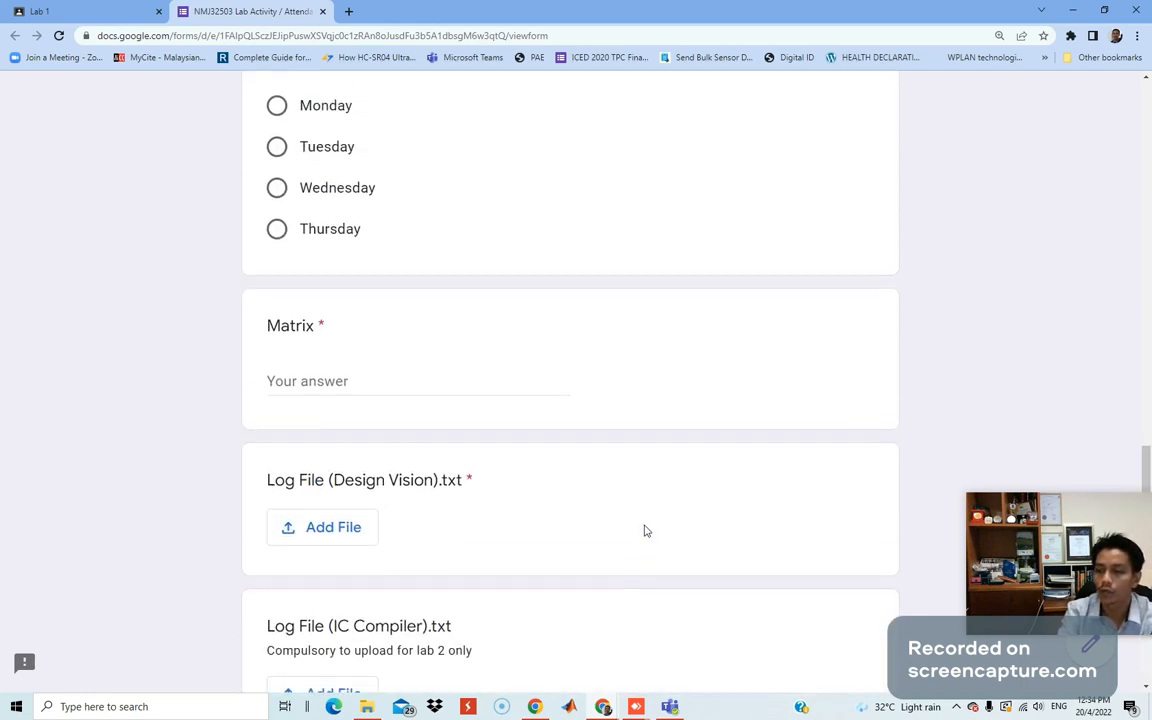
pyautogui.scroll(4, 508, 391)
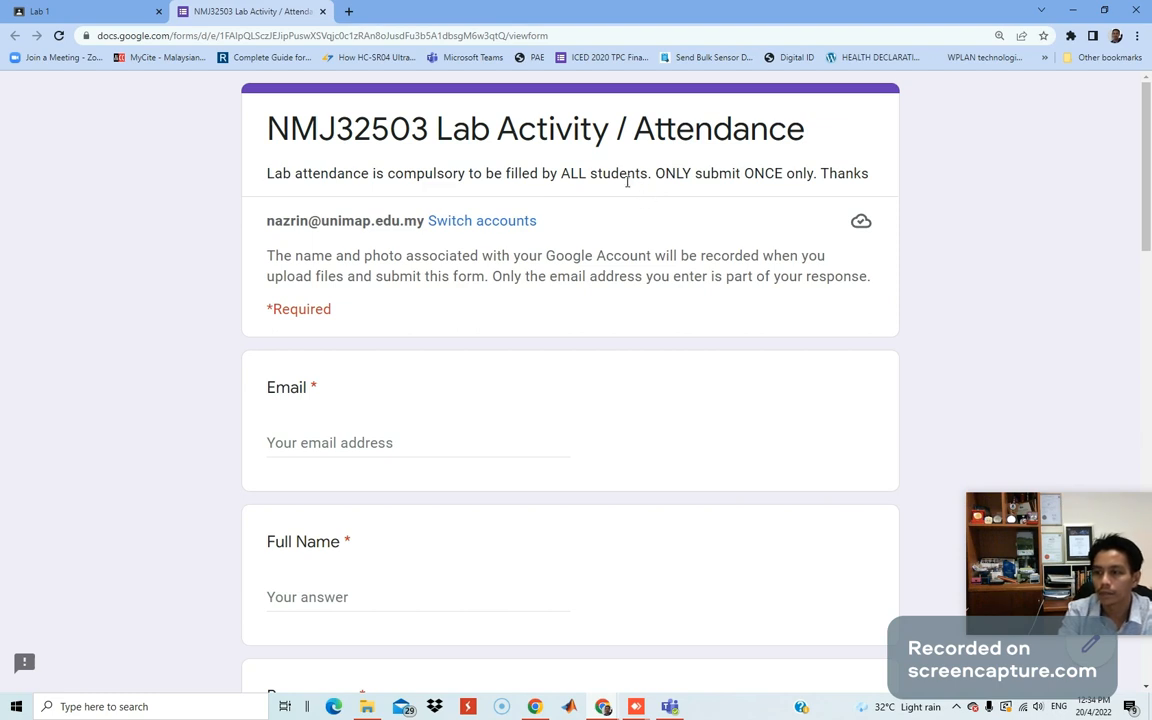
pyautogui.moveTo(560, 173); pyautogui.dragTo(650, 173)
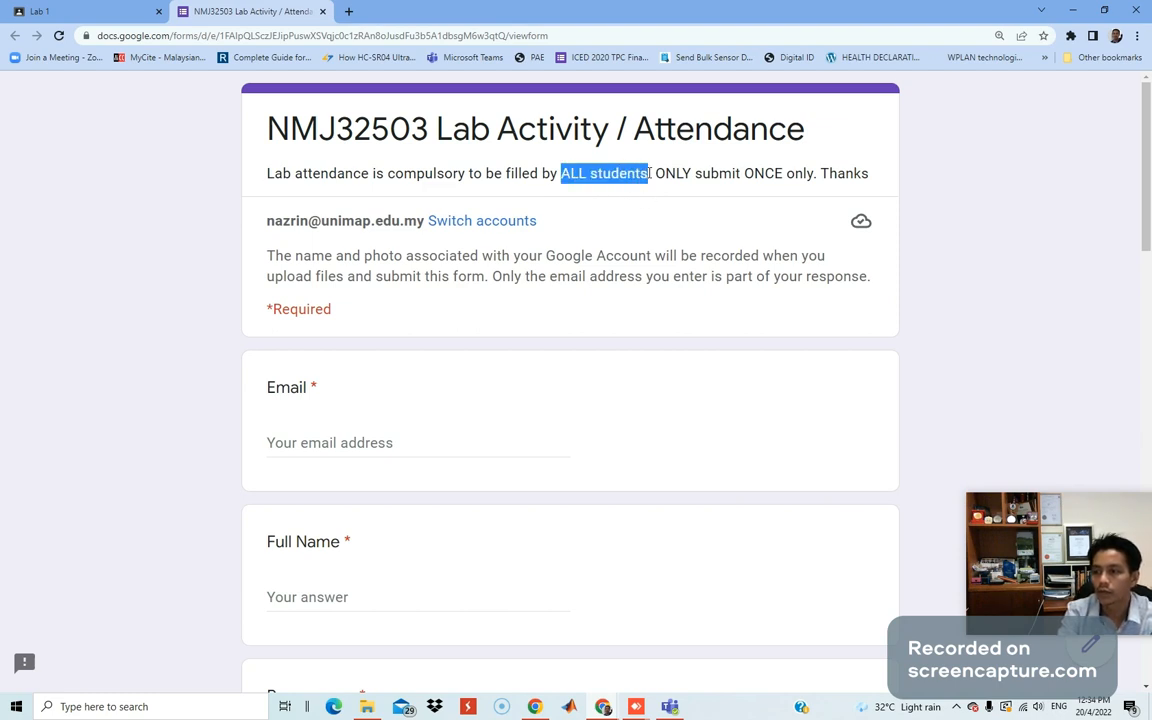
pyautogui.moveTo(667, 14); pyautogui.dragTo(0, 112)
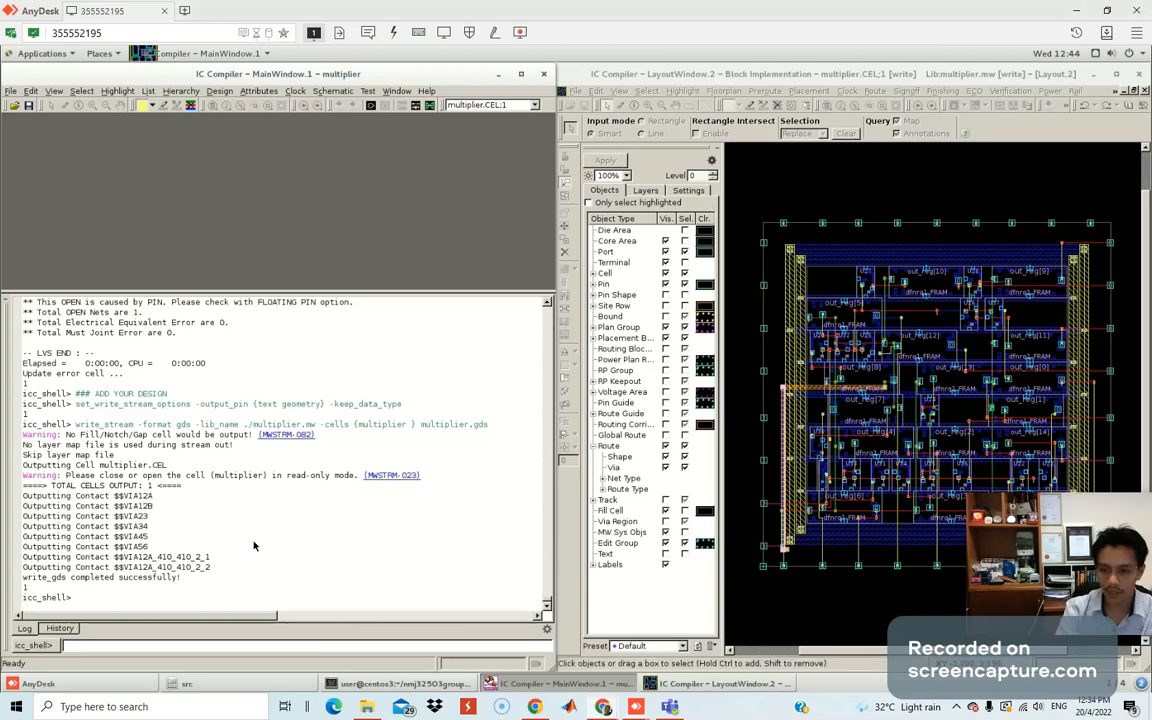
# Select all of the IC Compiler console log text and copy it.
pyautogui.rightClick(83, 598)
pyautogui.click(130, 548)
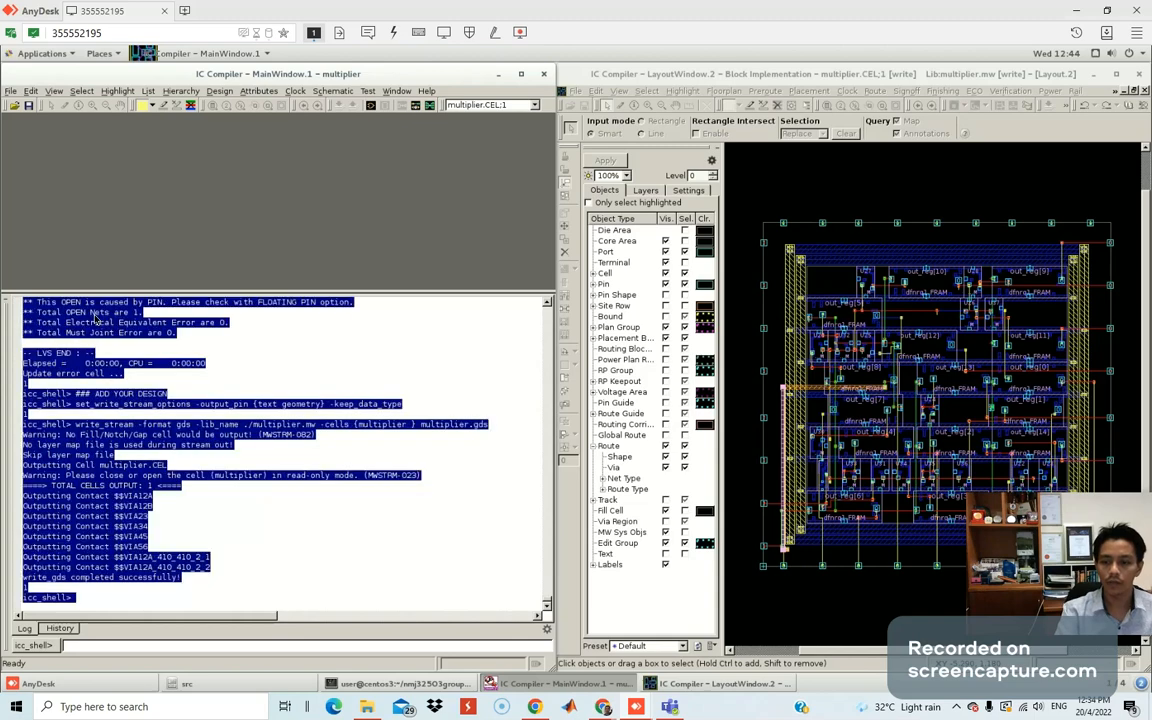
pyautogui.rightClick(97, 316)
pyautogui.click(126, 447)
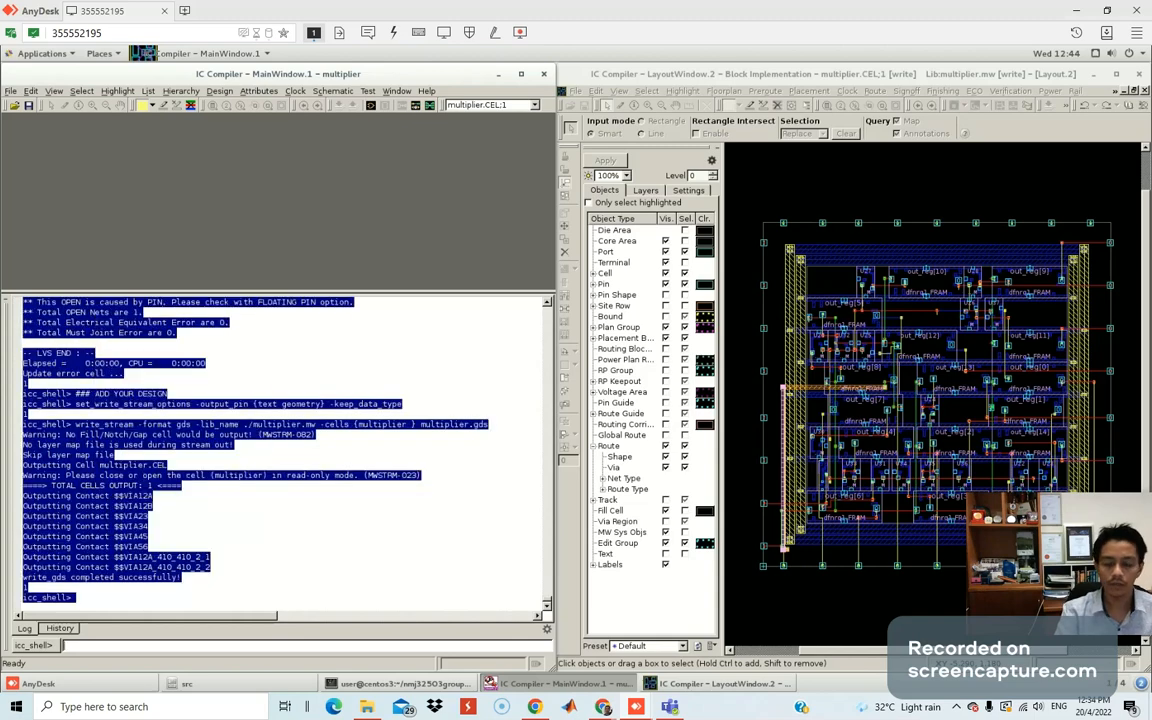
# Launch Notepad, maximize it, and paste the copied console log.
pyautogui.click(105, 707)
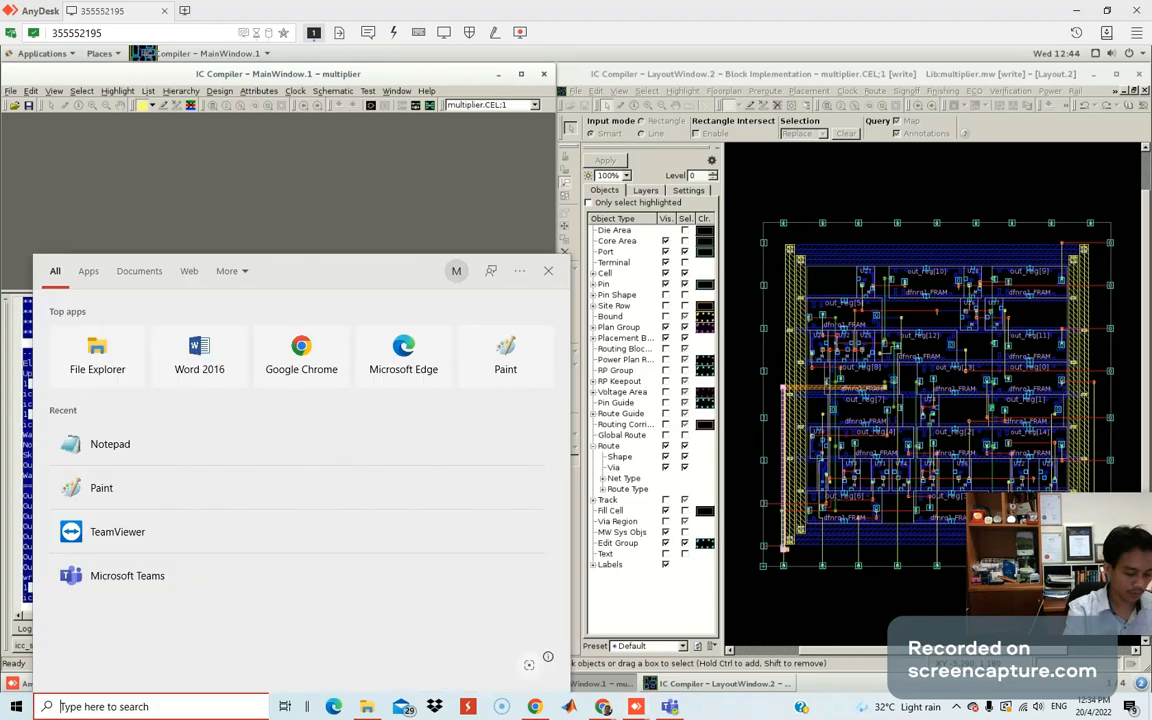
pyautogui.write('noe')
pyautogui.press('Escape')
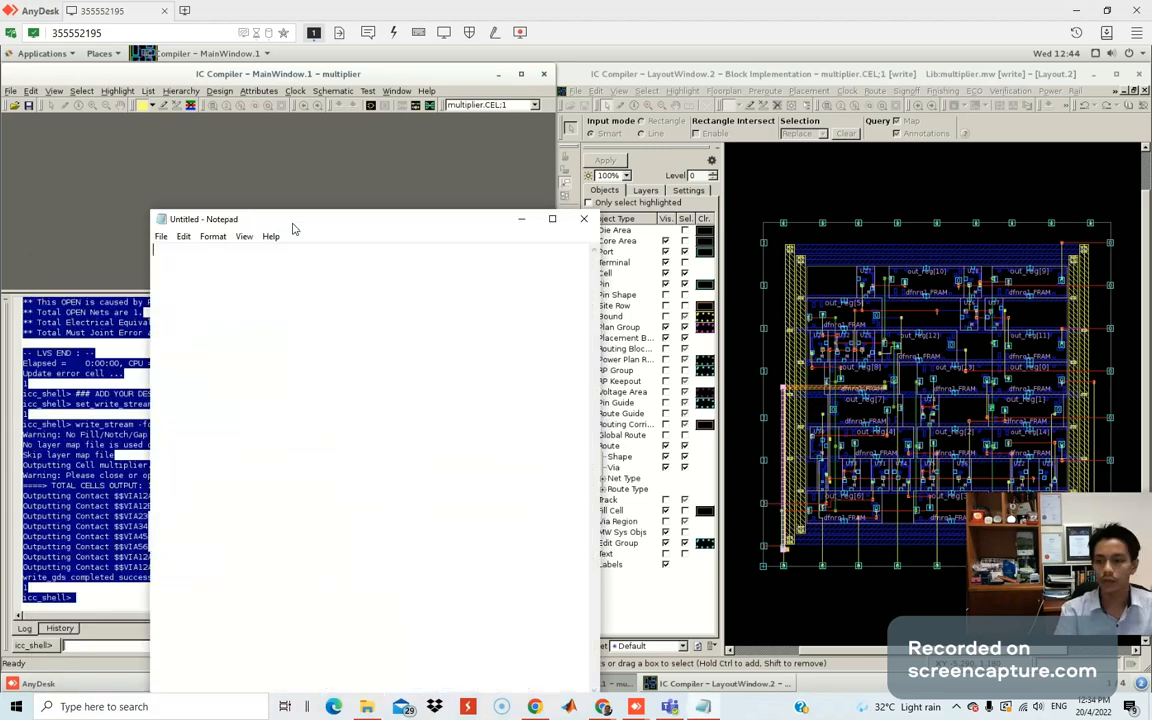
pyautogui.doubleClick(293, 219)
pyautogui.hotkey('ctrl', 'v')
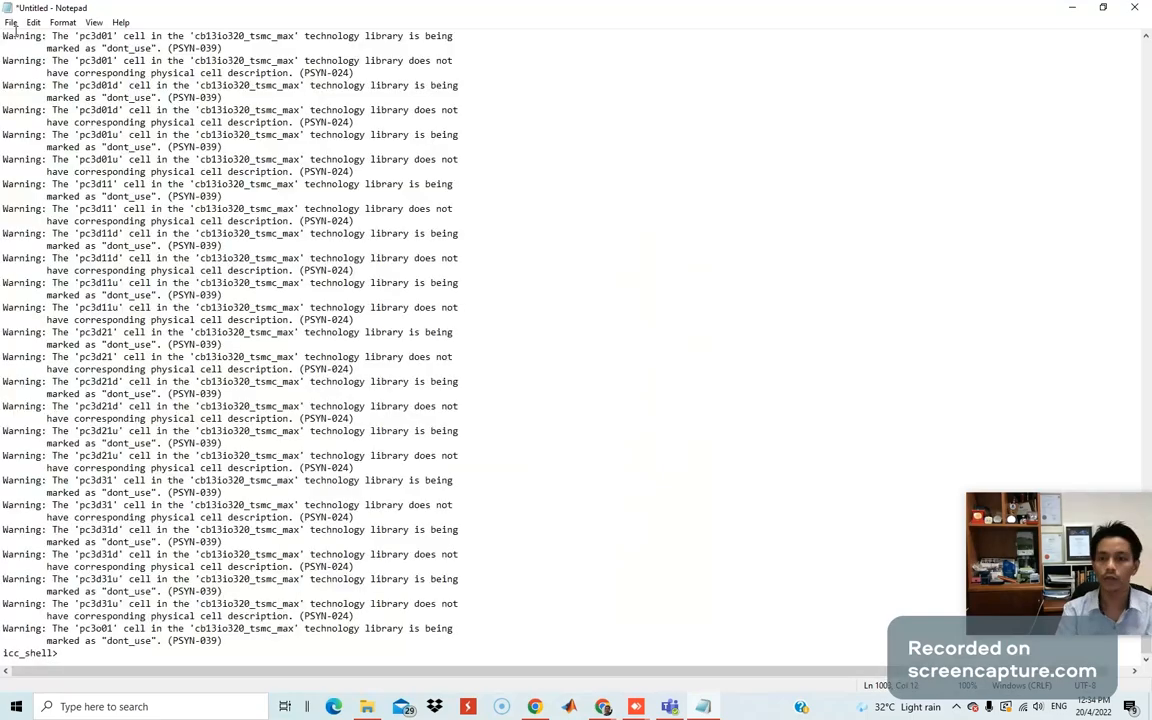
pyautogui.click(11, 22)
# Save the Notepad log as 'lab2icc' inside the Desktop's NMJ32503 VLSI Design folder.
pyautogui.click(41, 99)
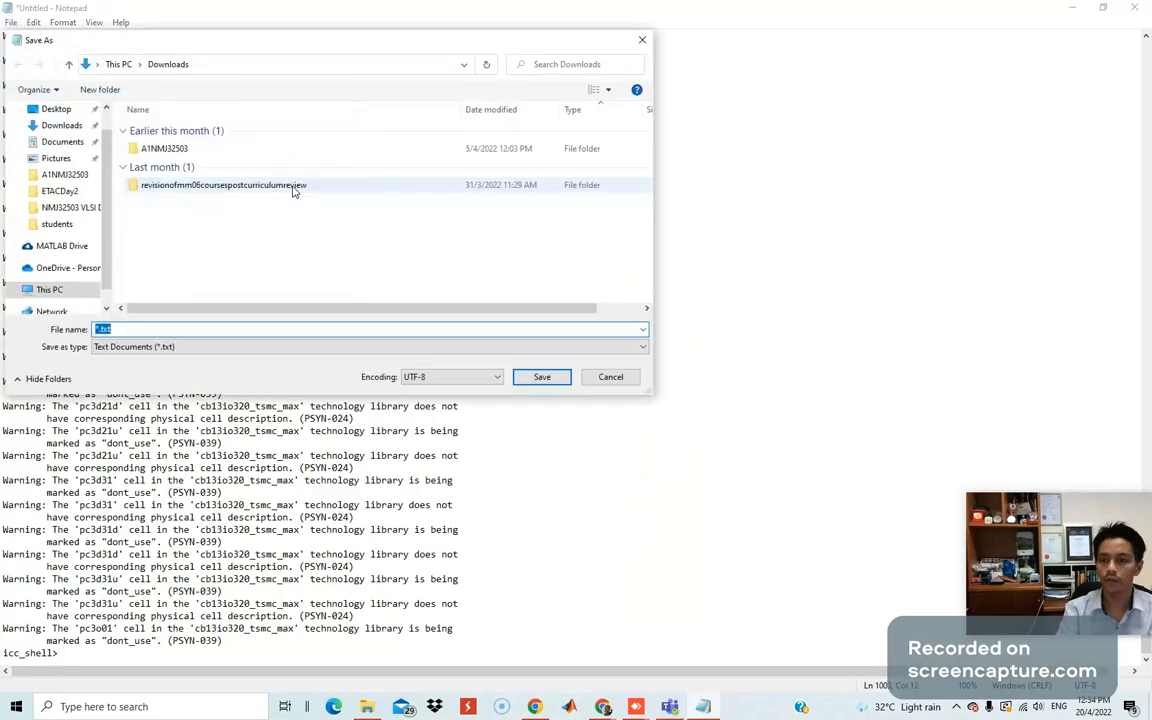
pyautogui.click(76, 127)
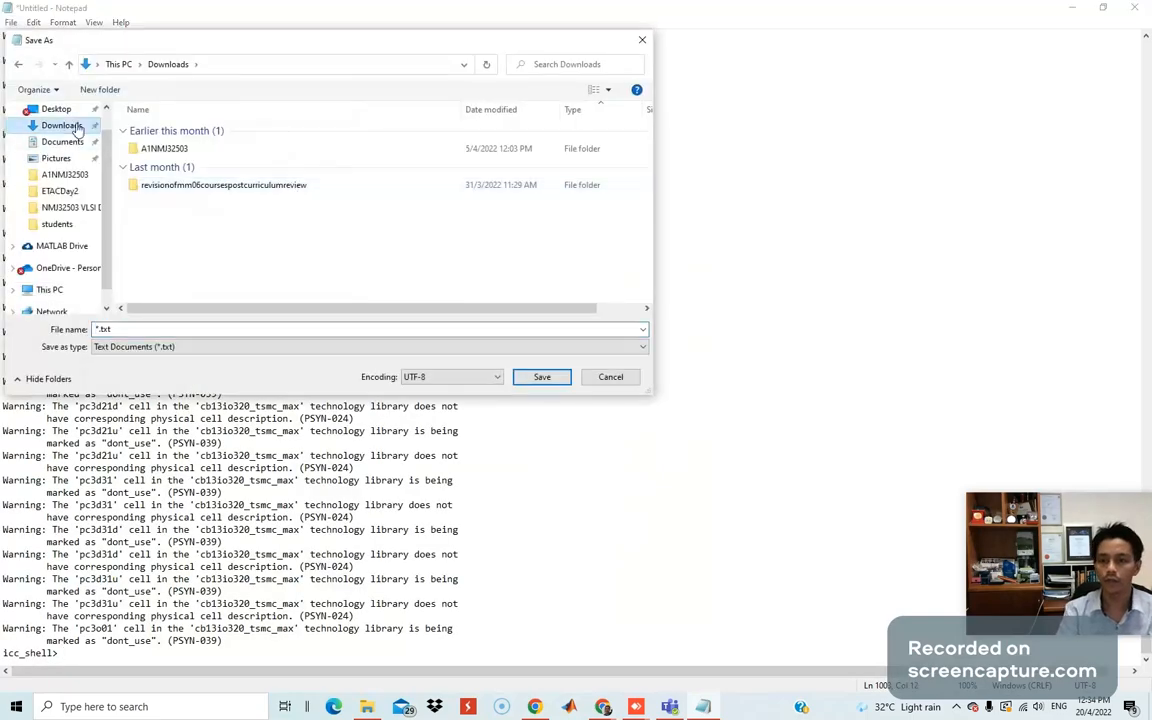
pyautogui.click(82, 208)
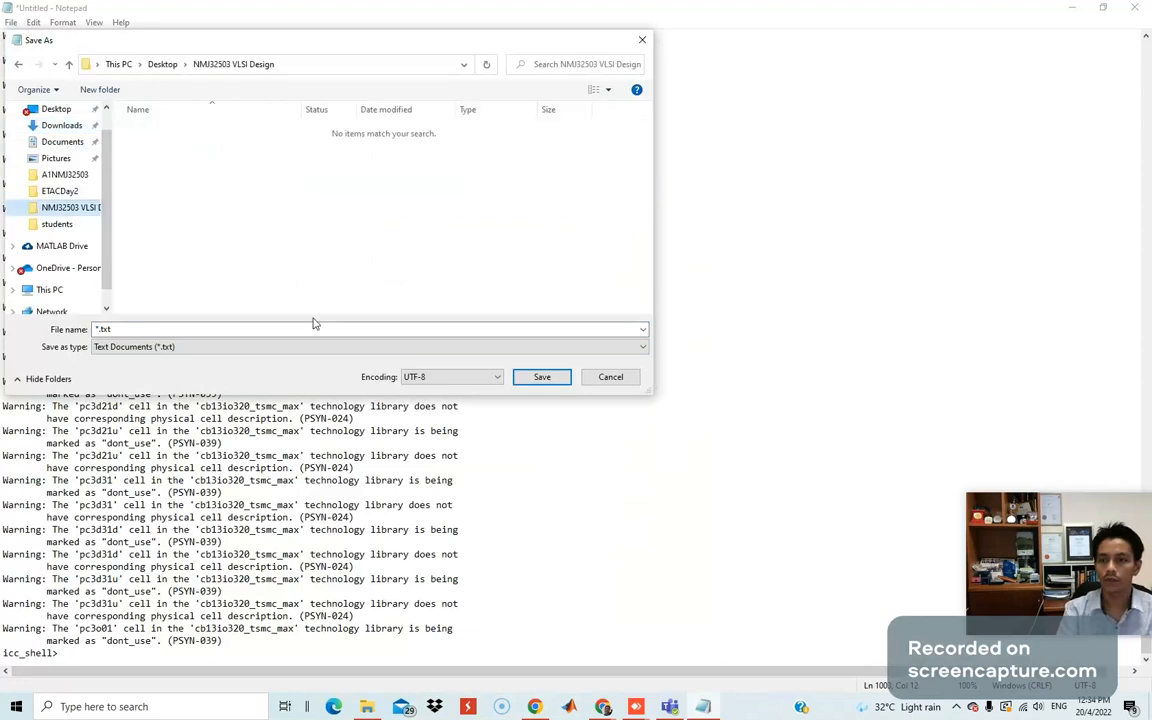
pyautogui.click(167, 328)
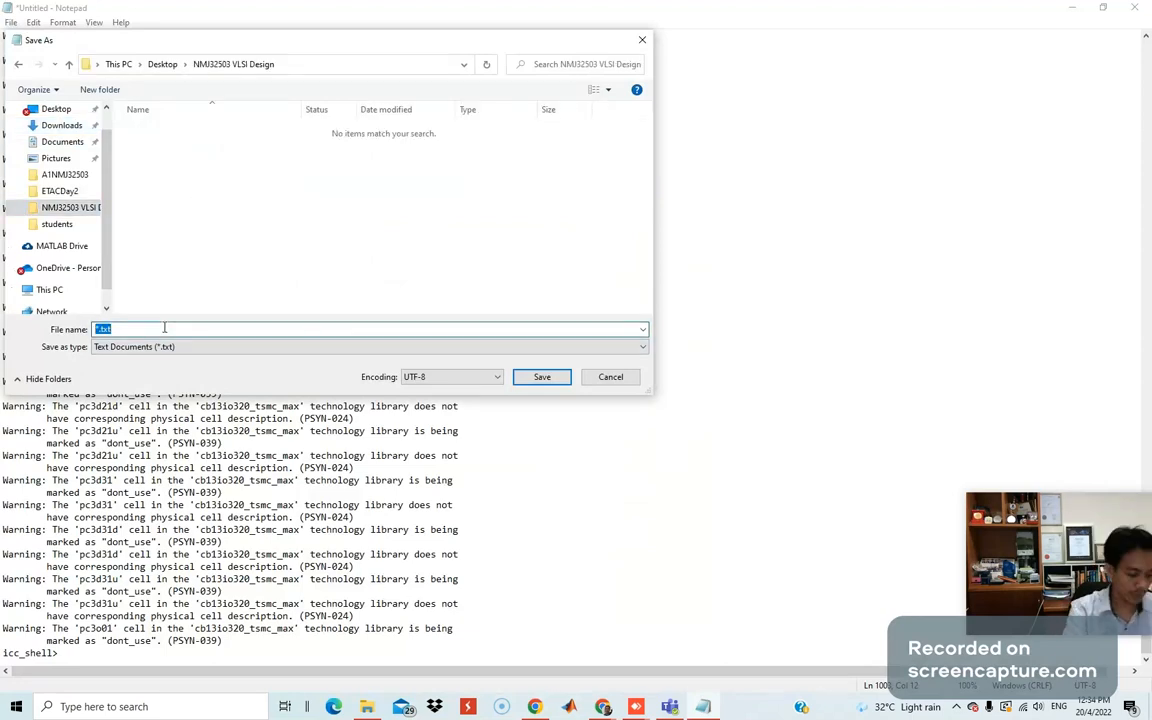
pyautogui.press('BackSpace')
pyautogui.write('lab2')
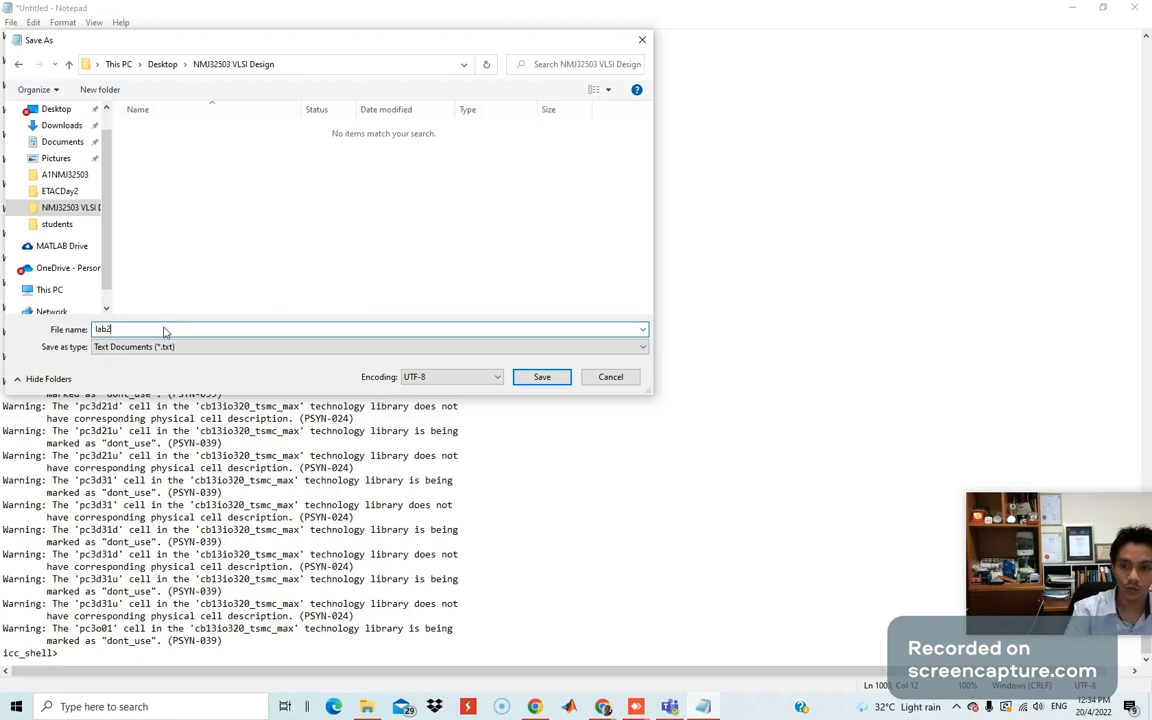
pyautogui.write('d')
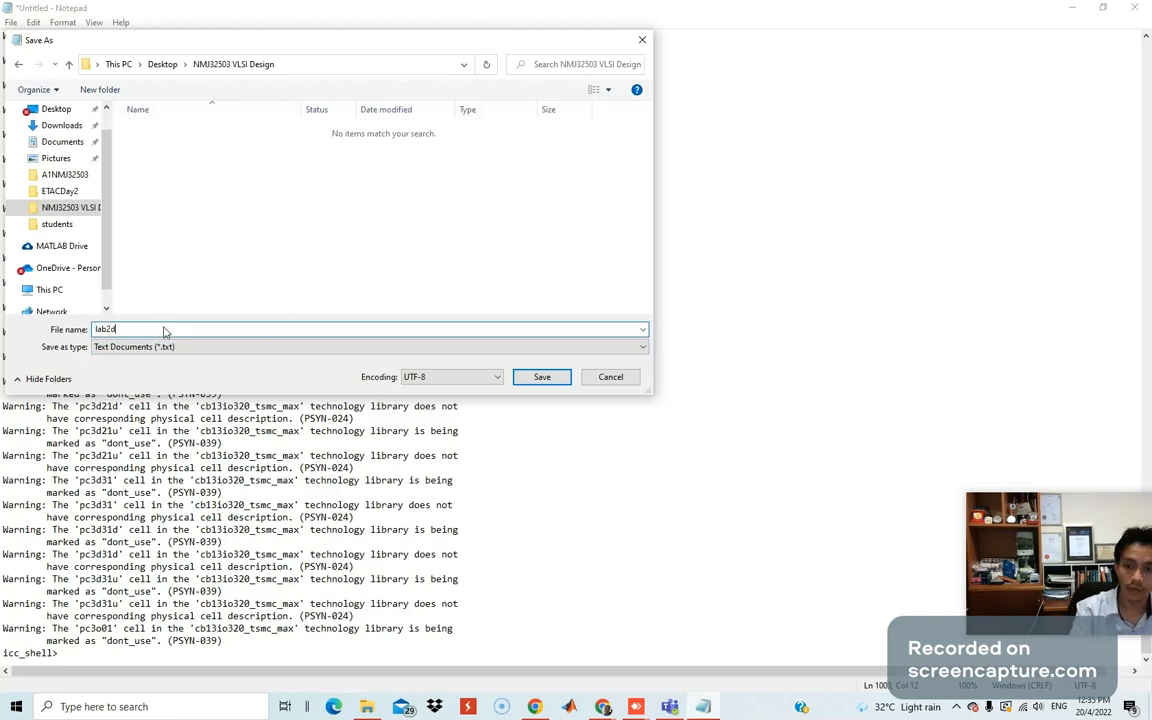
pyautogui.press('BackSpace')
pyautogui.write('iccc')
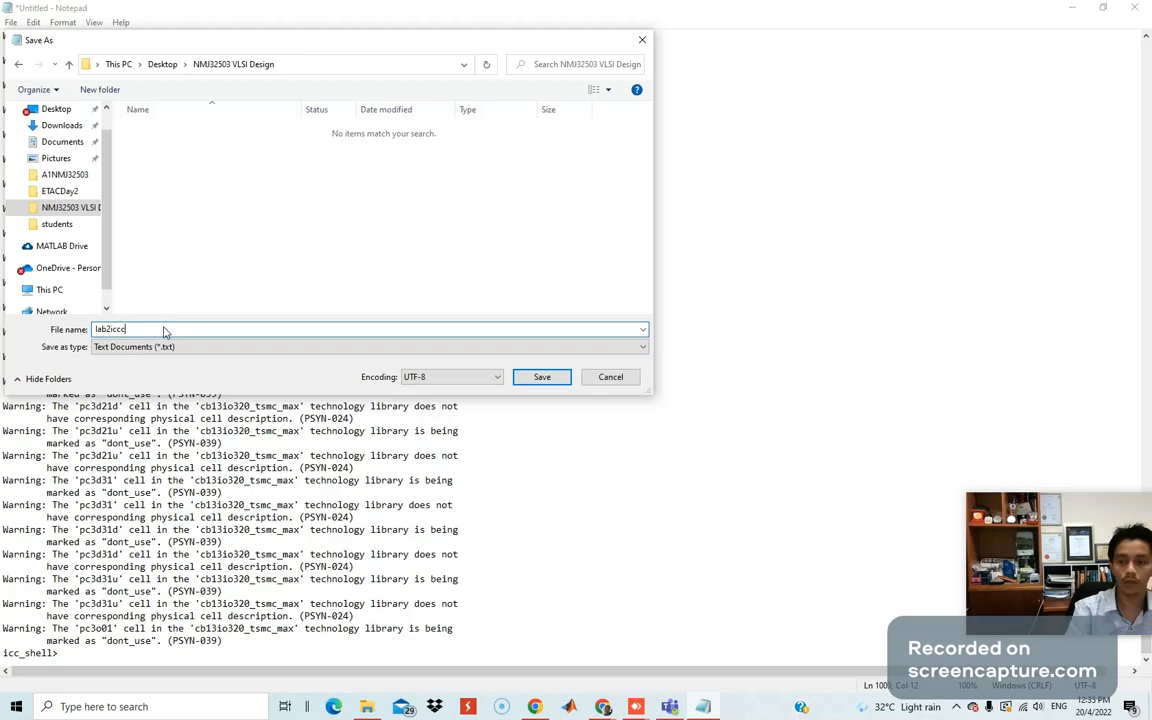
pyautogui.press('BackSpace')
pyautogui.press('Return')
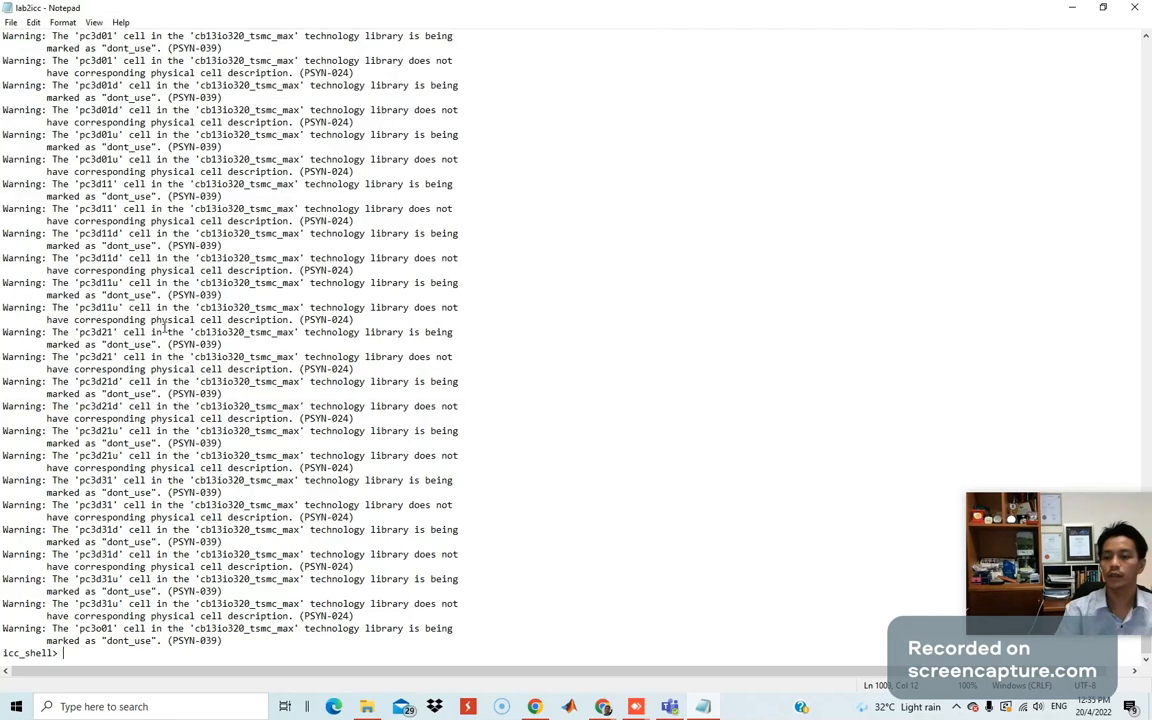
# Close the saved lab2icc Notepad and minimize the Chrome form window.
pyautogui.click(1133, 9)
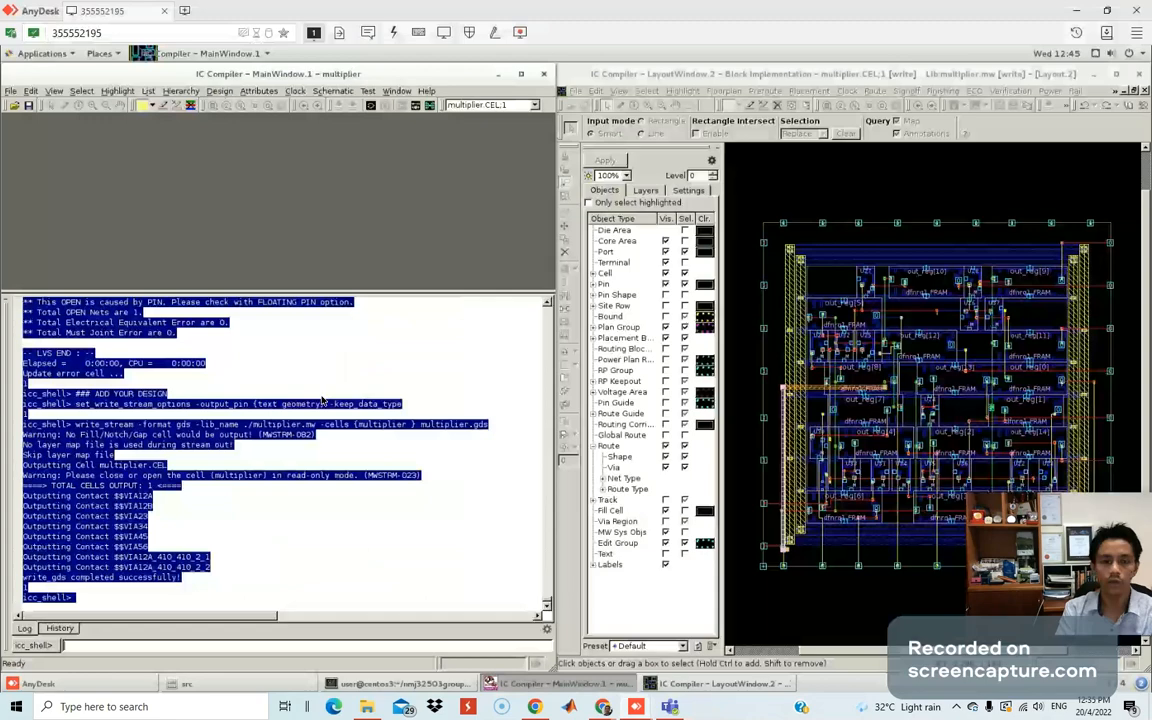
pyautogui.moveTo(1151, 28); pyautogui.dragTo(722, 39)
pyautogui.scroll(-1, 720, 521)
pyautogui.scroll(-15, 720, 521)
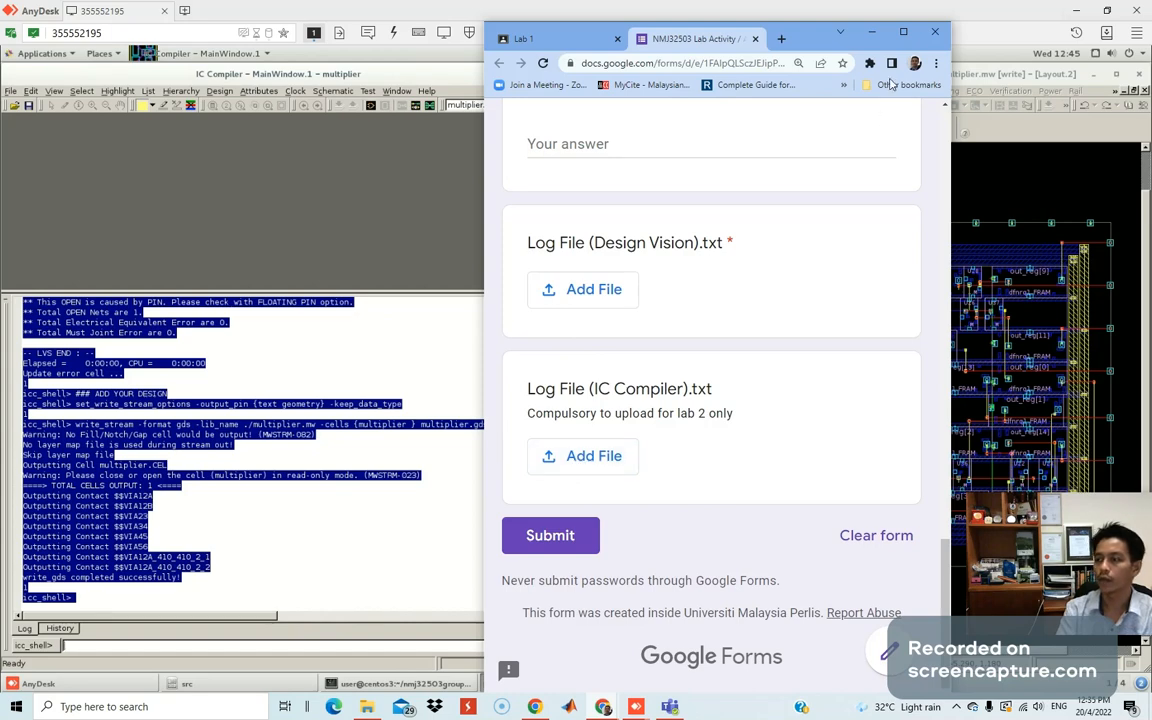
pyautogui.click(871, 32)
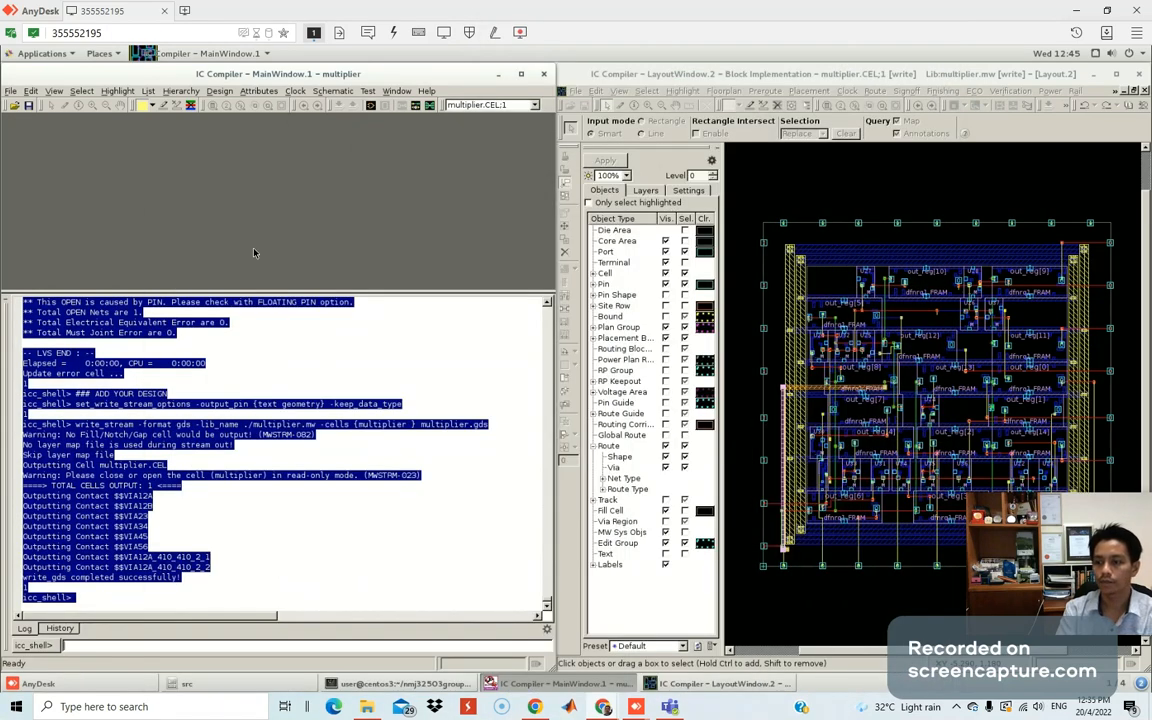
# Switch IC Compiler to the History tab, select every command, and copy them.
pyautogui.click(59, 628)
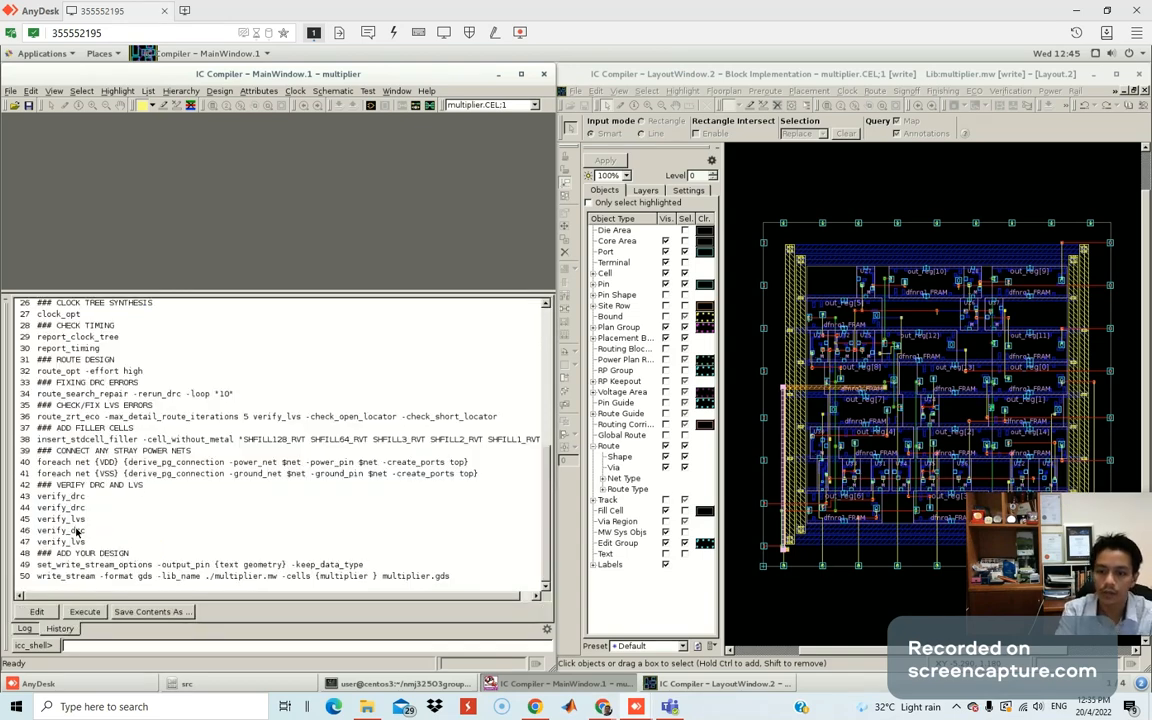
pyautogui.click(130, 529)
pyautogui.rightClick(270, 359)
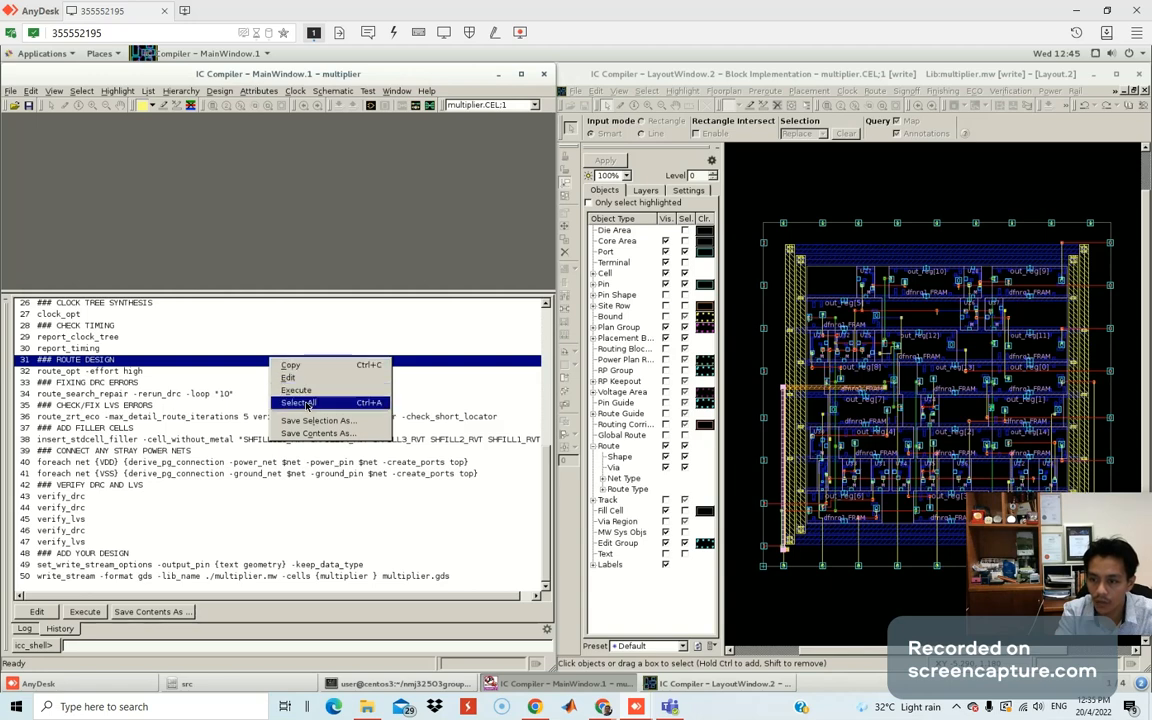
pyautogui.click(300, 402)
pyautogui.rightClick(226, 353)
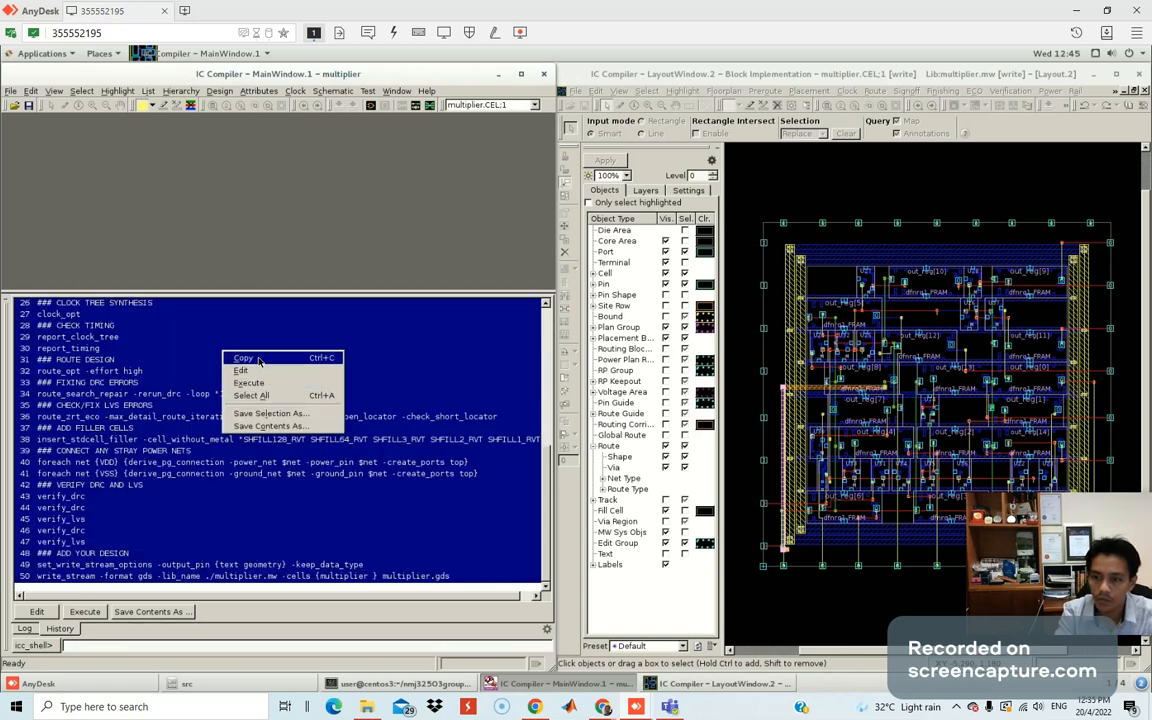
pyautogui.click(259, 358)
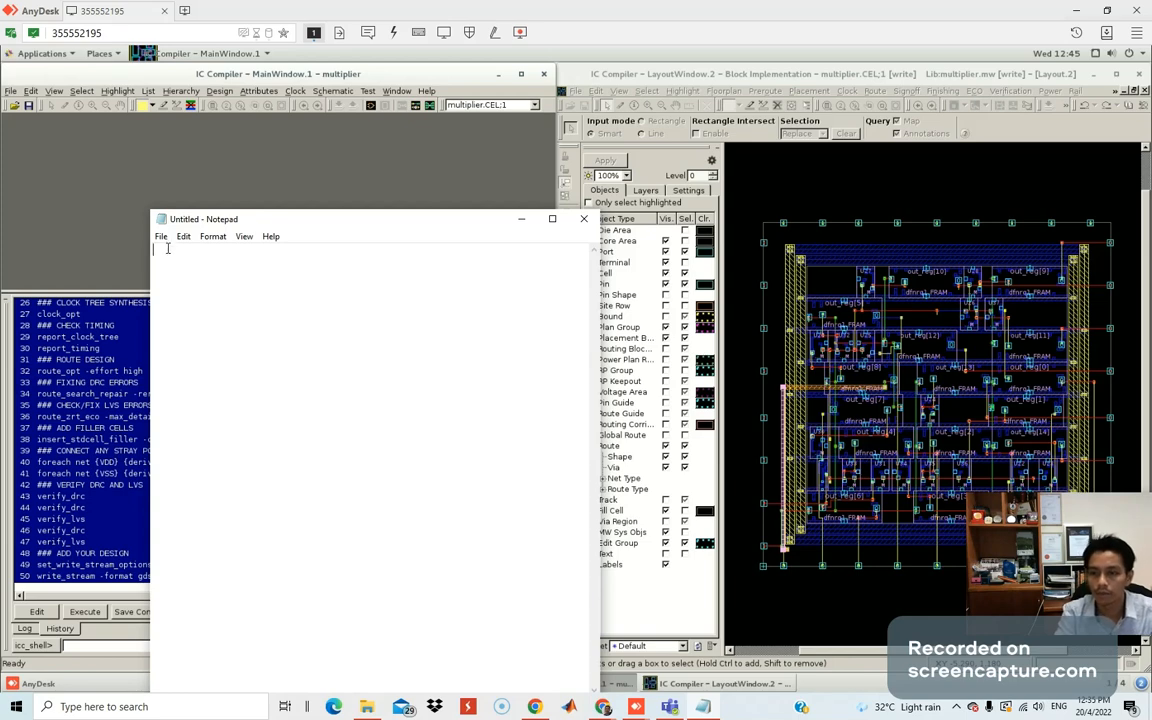
# Reopen the saved lab2icc file in a maximized Notepad window.
pyautogui.click(161, 236)
pyautogui.click(212, 236)
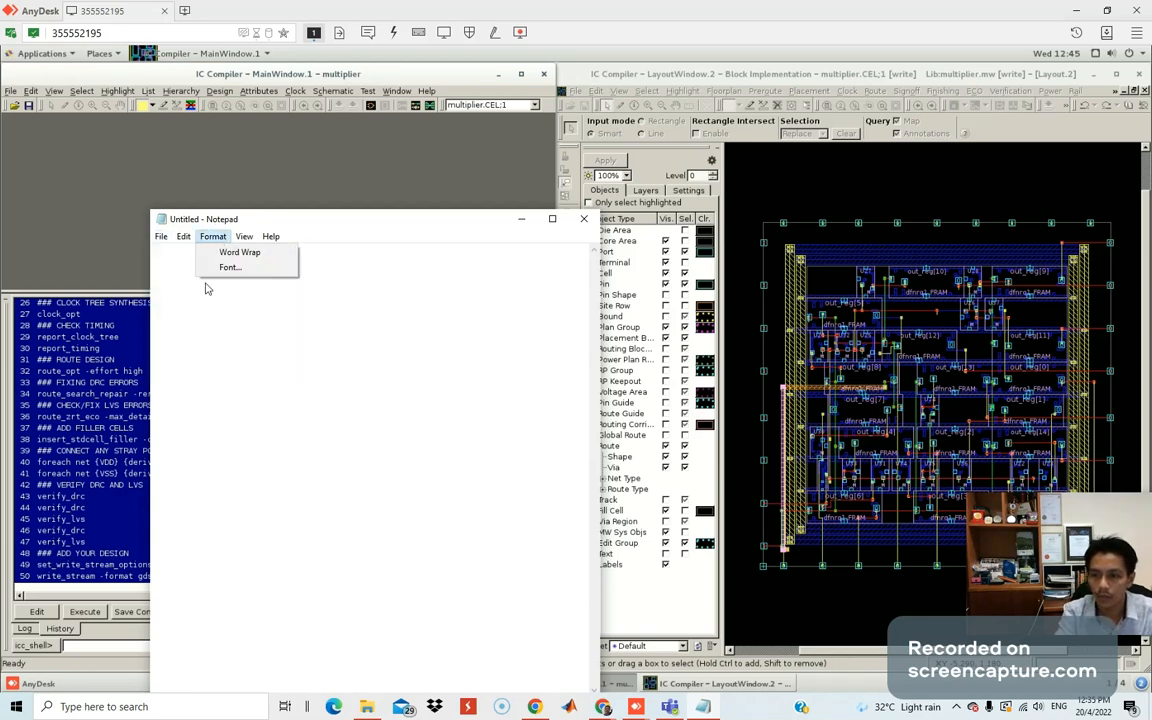
pyautogui.click(200, 283)
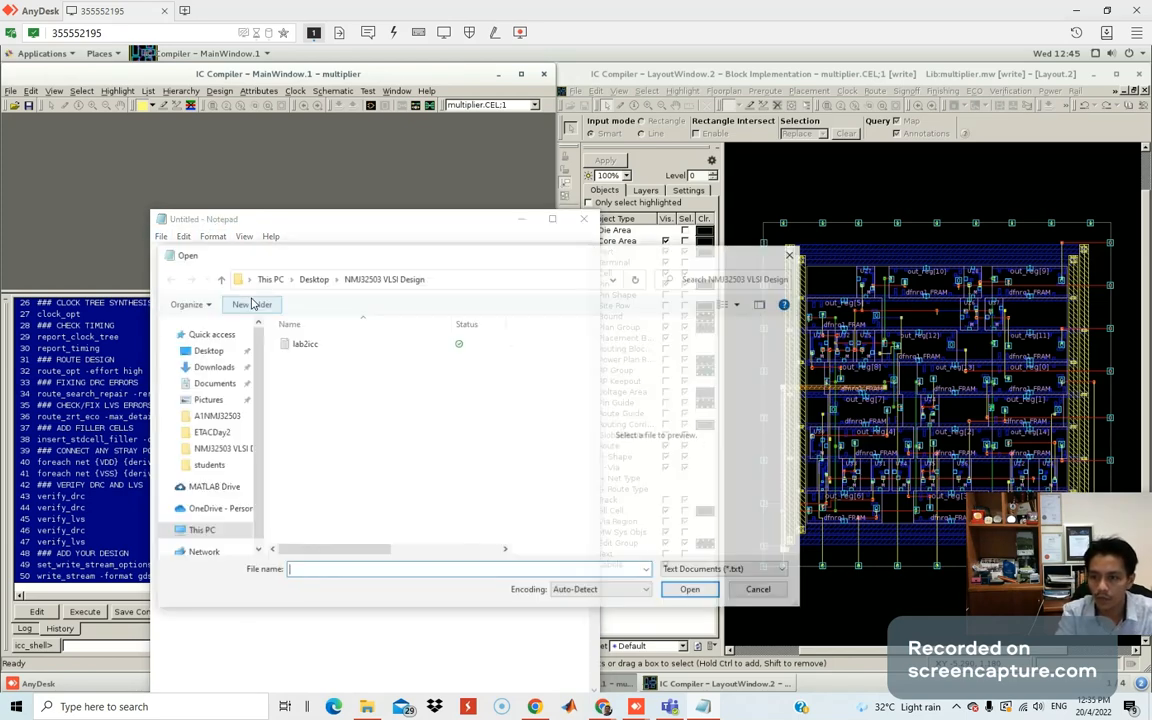
pyautogui.doubleClick(320, 341)
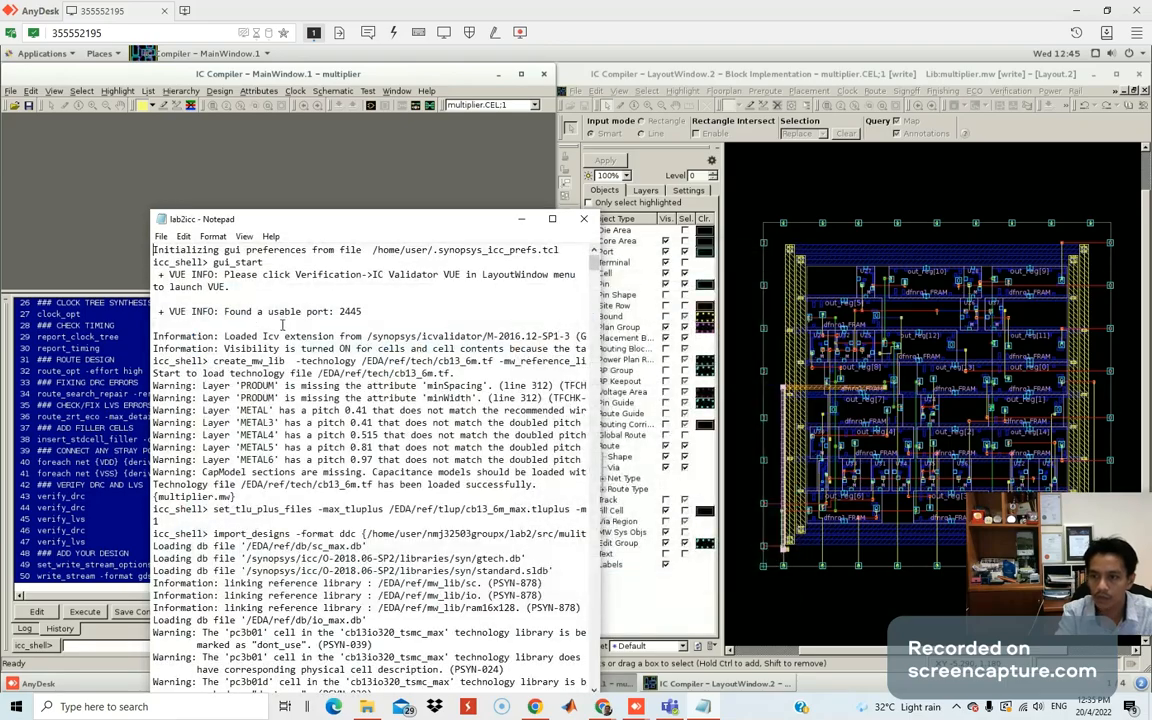
pyautogui.doubleClick(301, 214)
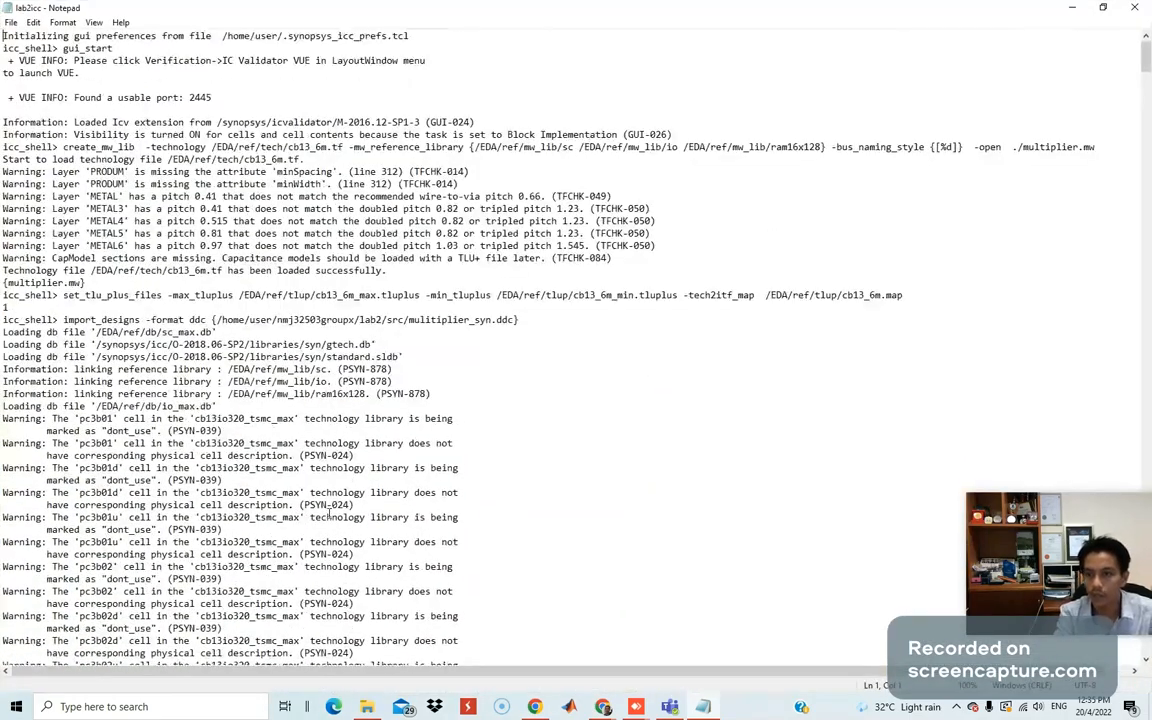
# Add a '-------------' divider at the top and paste the 50-line command script above it.
pyautogui.press('Return')
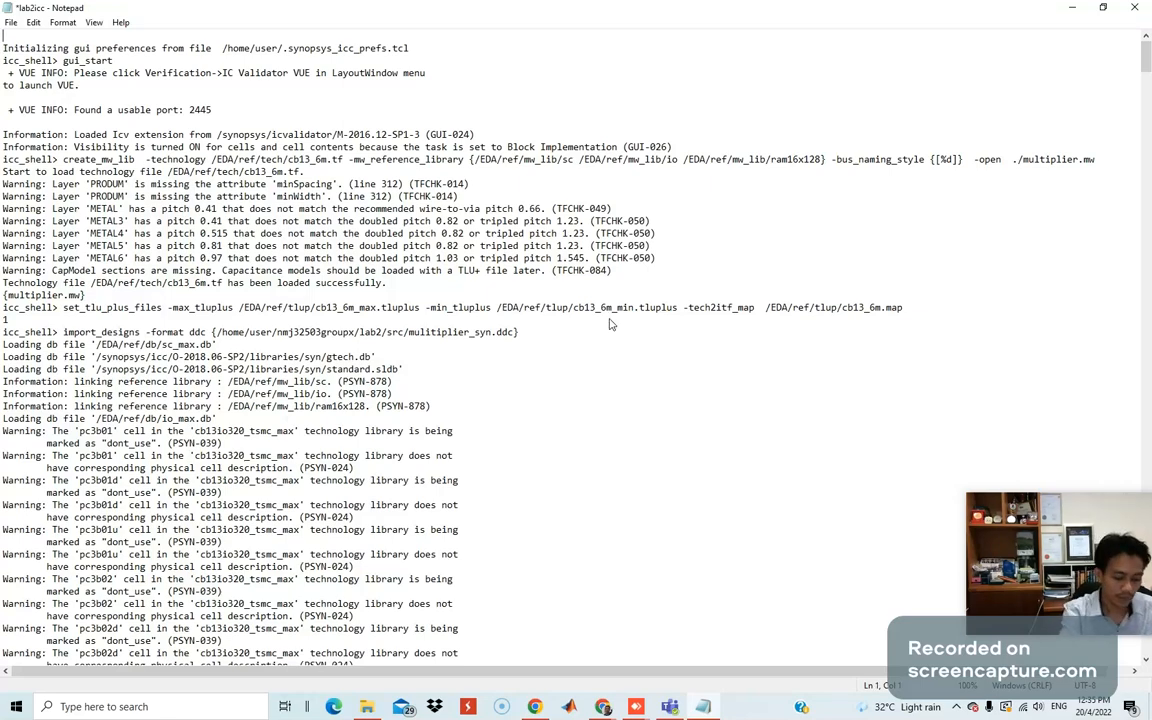
pyautogui.write('-------------')
pyautogui.press('Return')
pyautogui.press('Up')
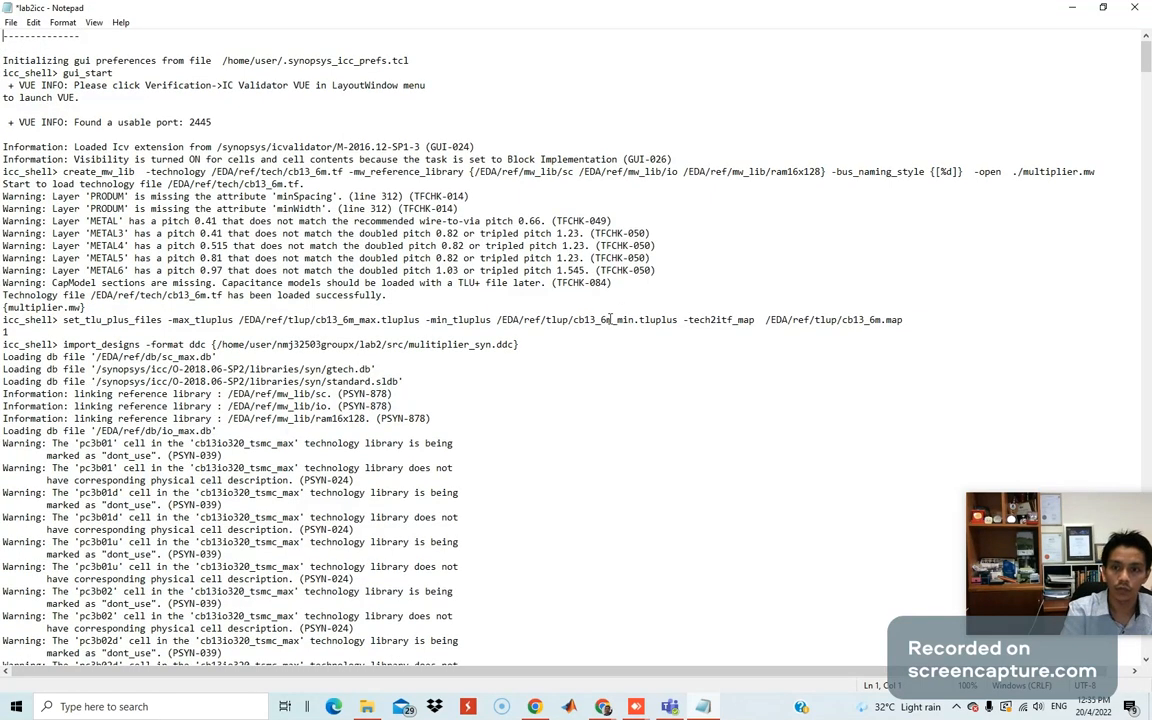
pyautogui.press('Return')
pyautogui.press('Up')
pyautogui.hotkey('ctrl', 'v')
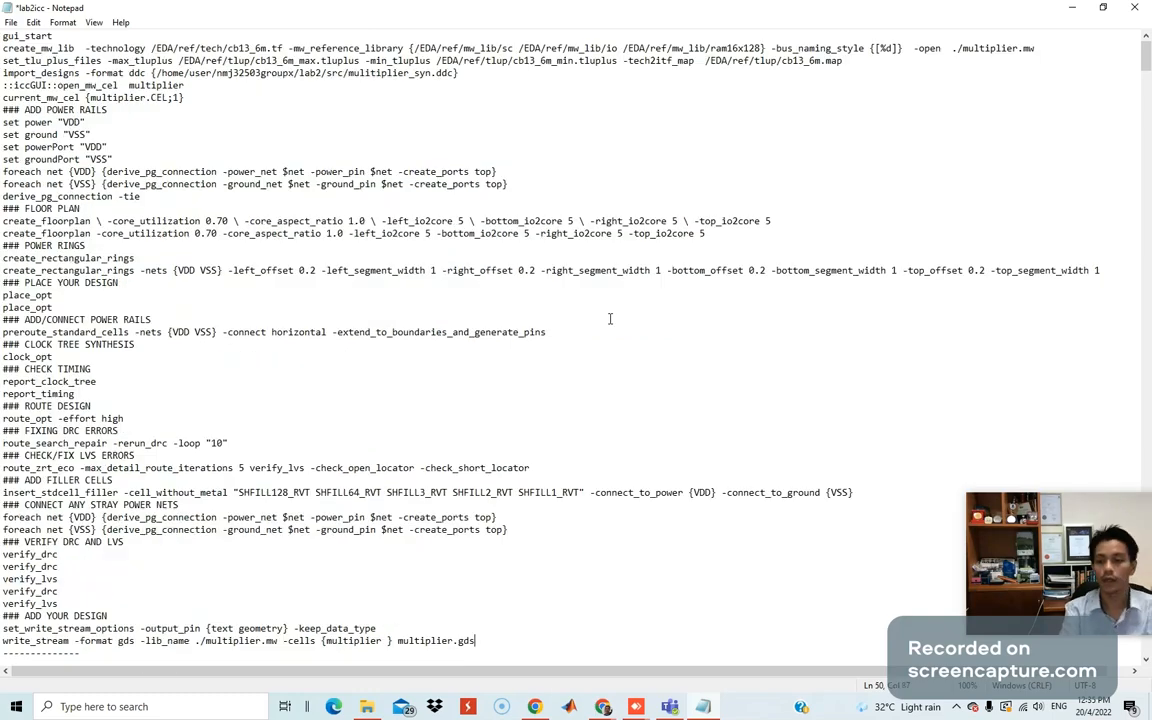
pyautogui.scroll(-8, 687, 458)
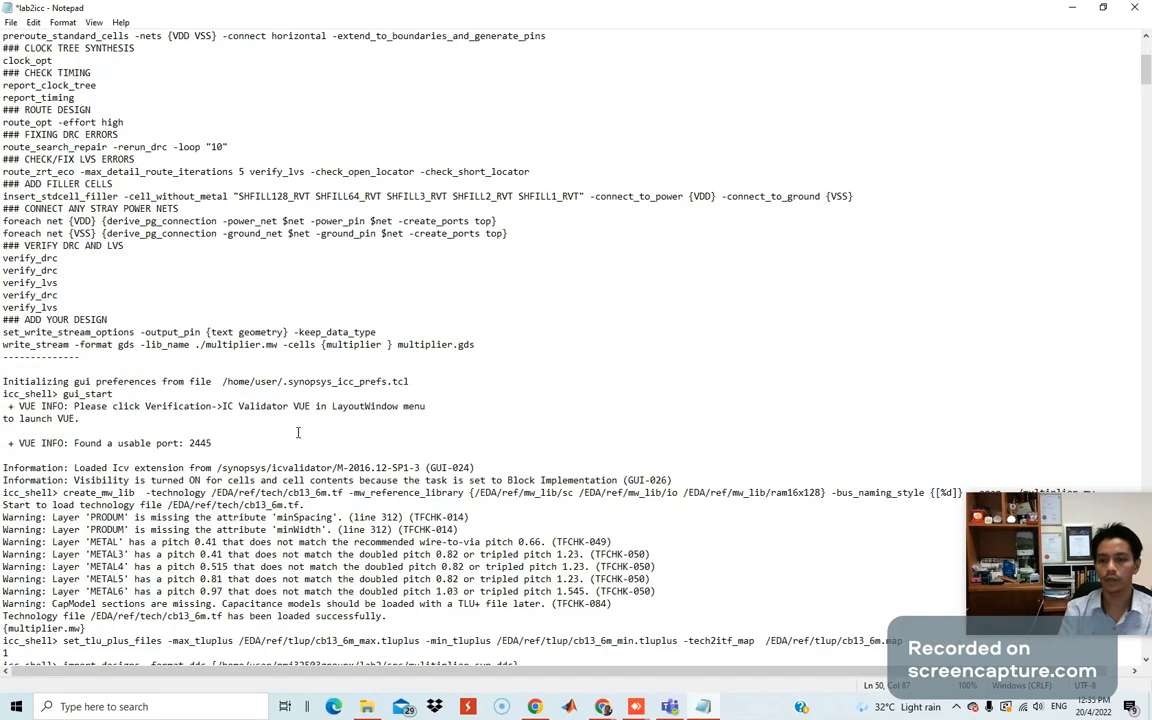
pyautogui.scroll(-12, 58, 356)
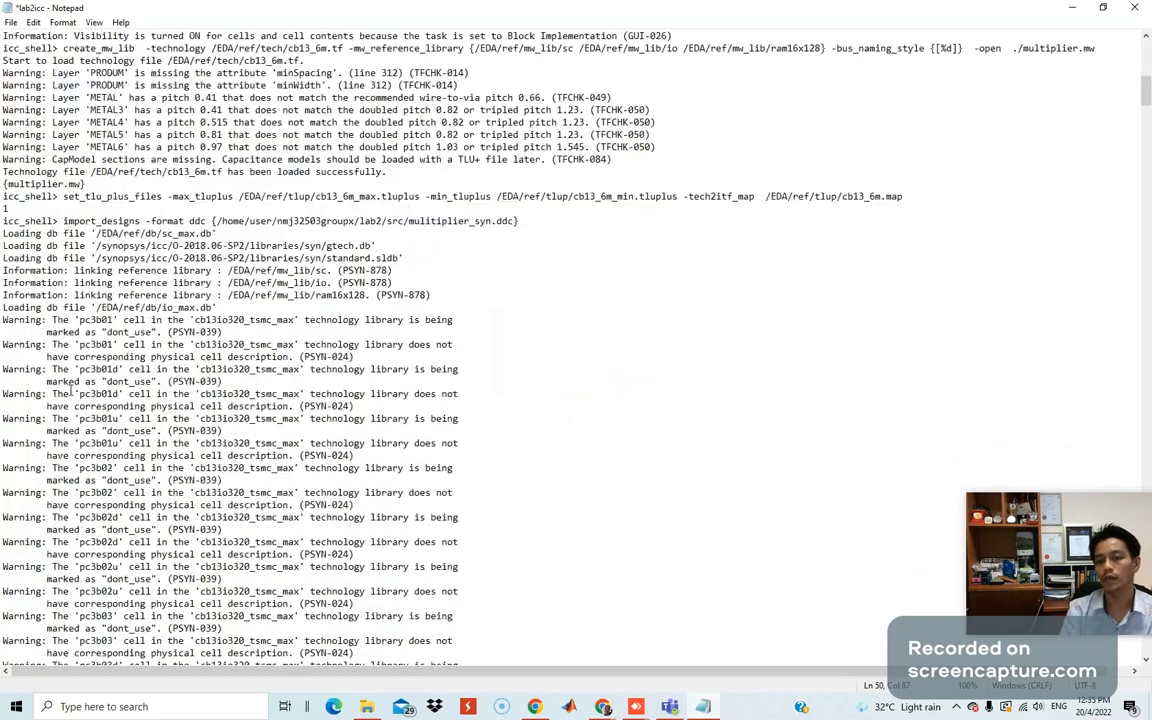
# Save lab2icc and close Notepad, returning to the IC Compiler session.
pyautogui.click(11, 22)
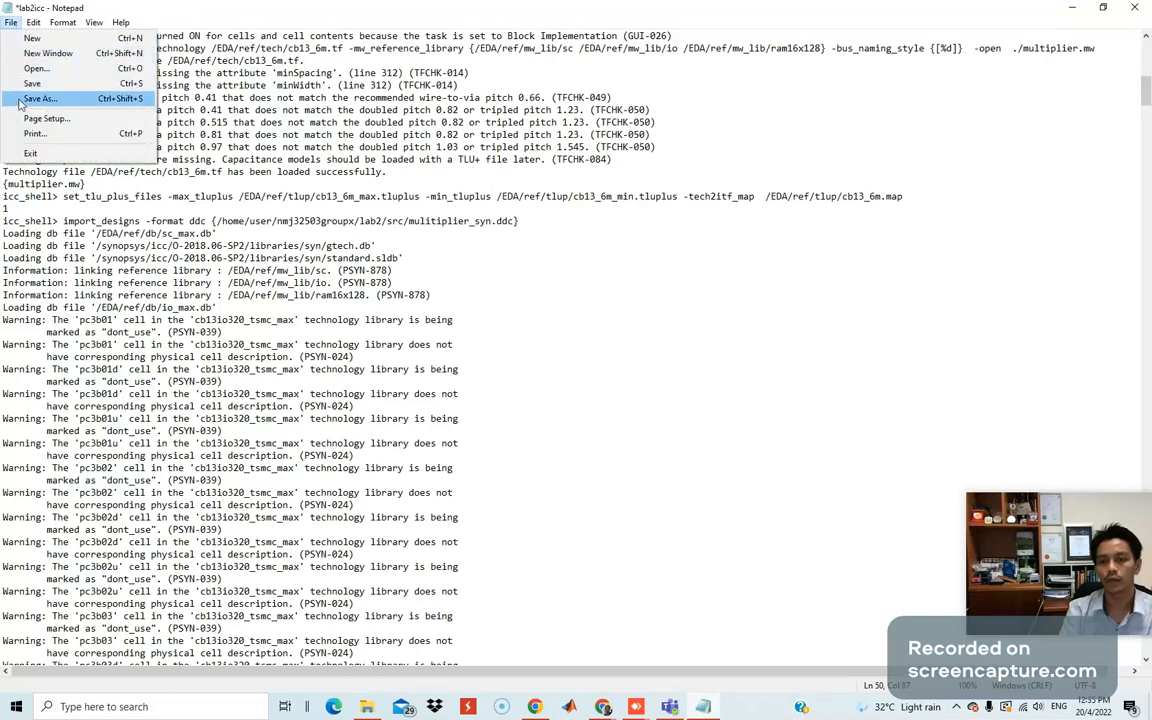
pyautogui.click(120, 76)
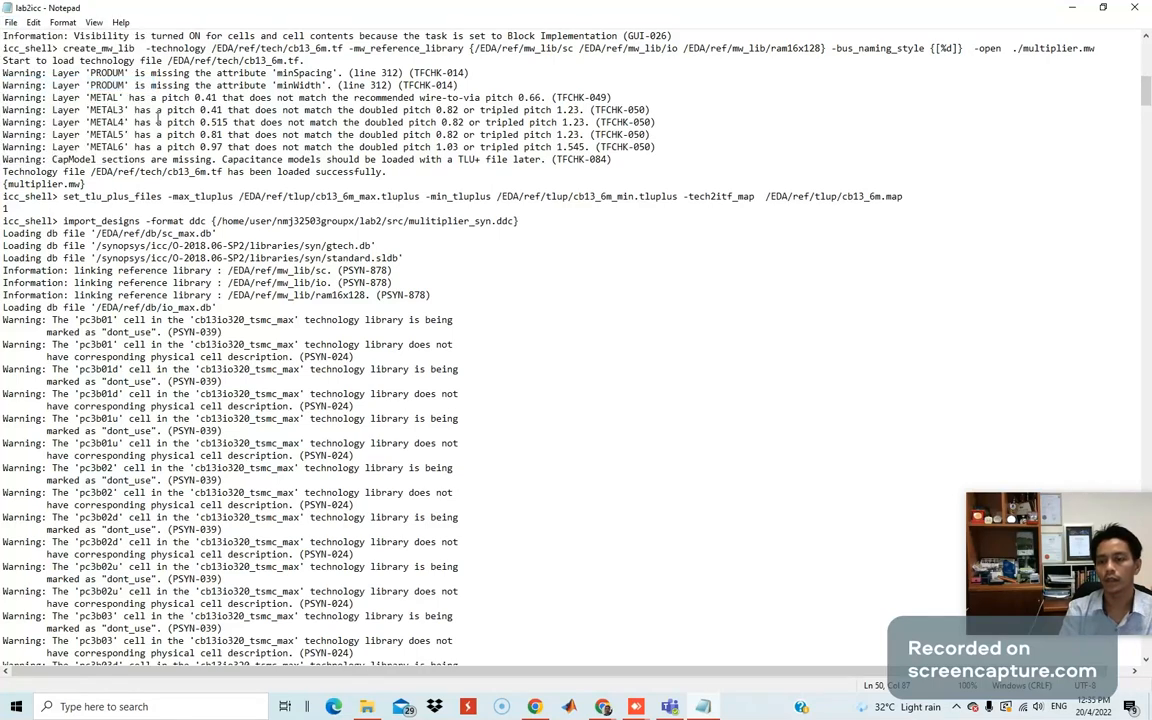
pyautogui.click(1134, 7)
pyautogui.click(207, 477)
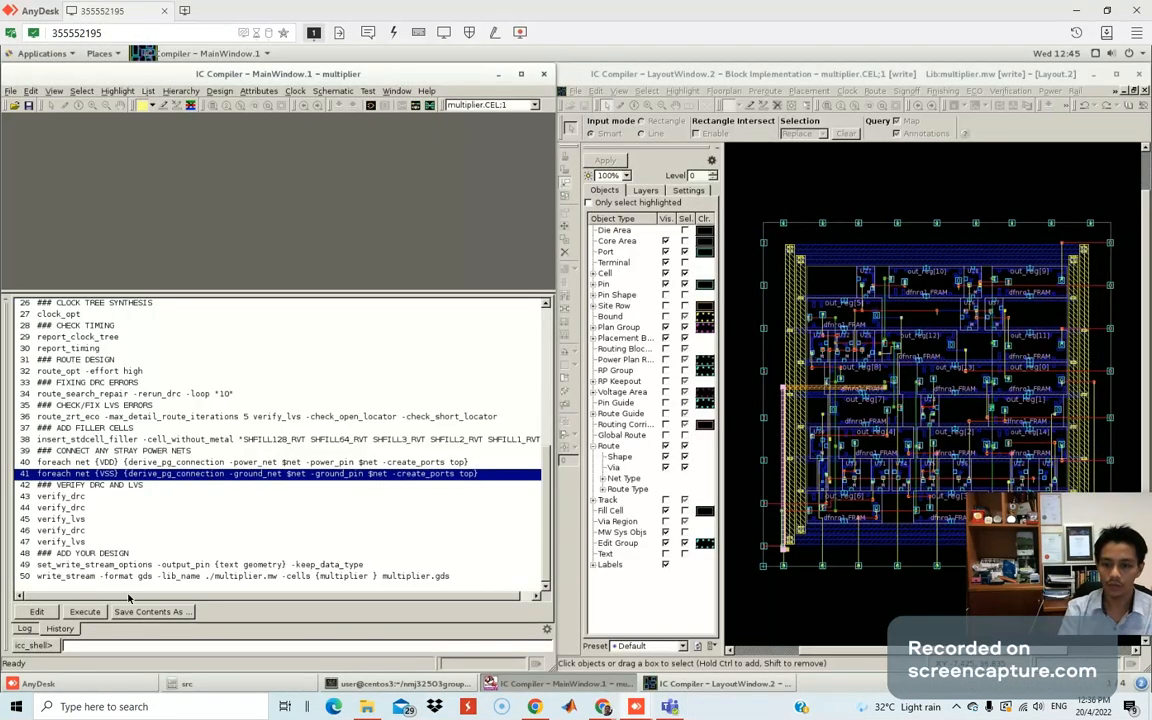
# Check the Log tab for write_gds success, then close the multiplier LayoutWindow.
pyautogui.click(26, 629)
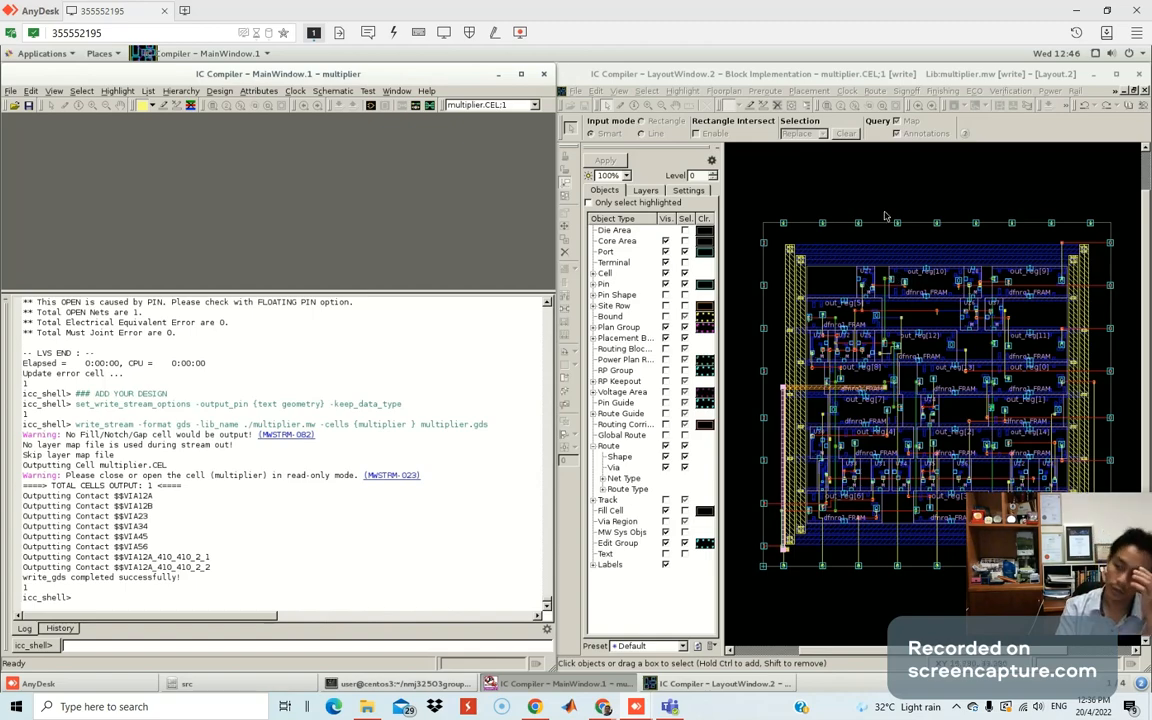
pyautogui.doubleClick(834, 72)
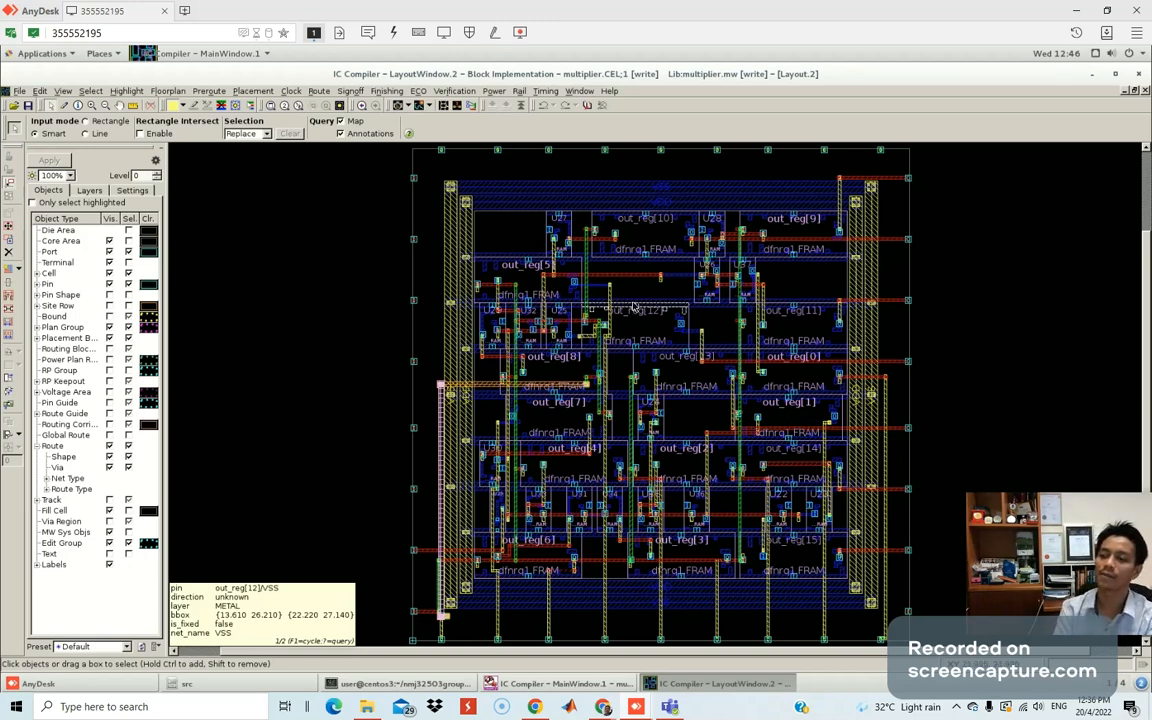
pyautogui.click(1107, 11)
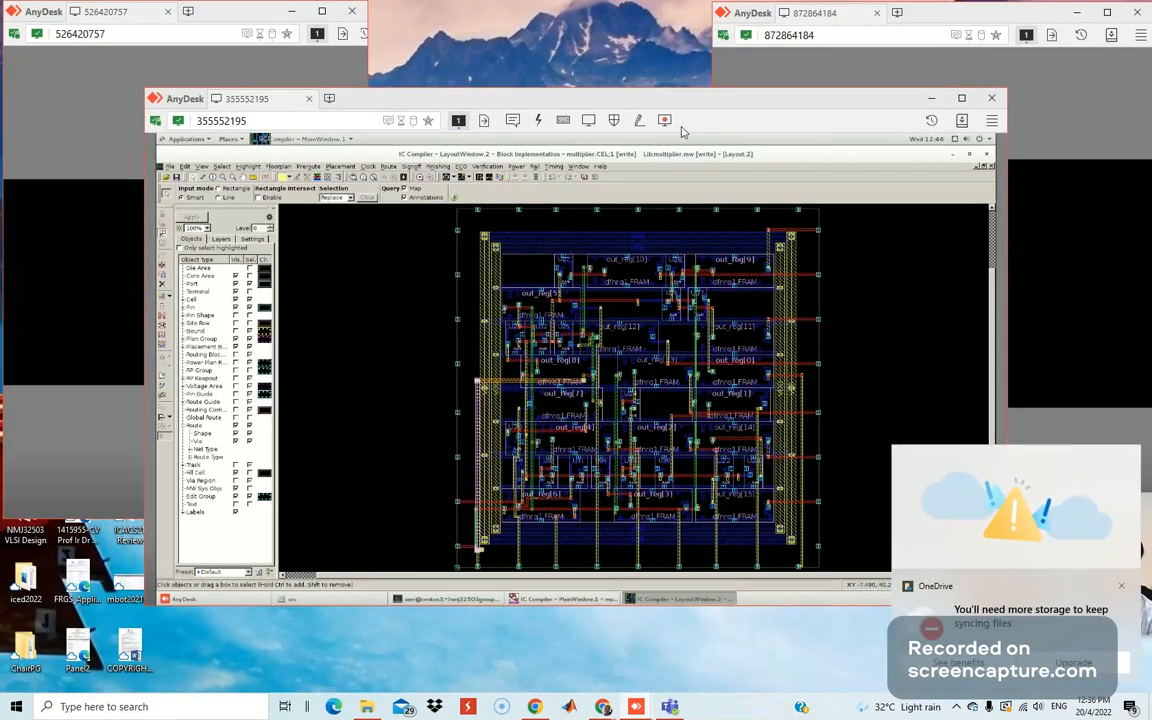
pyautogui.doubleClick(630, 97)
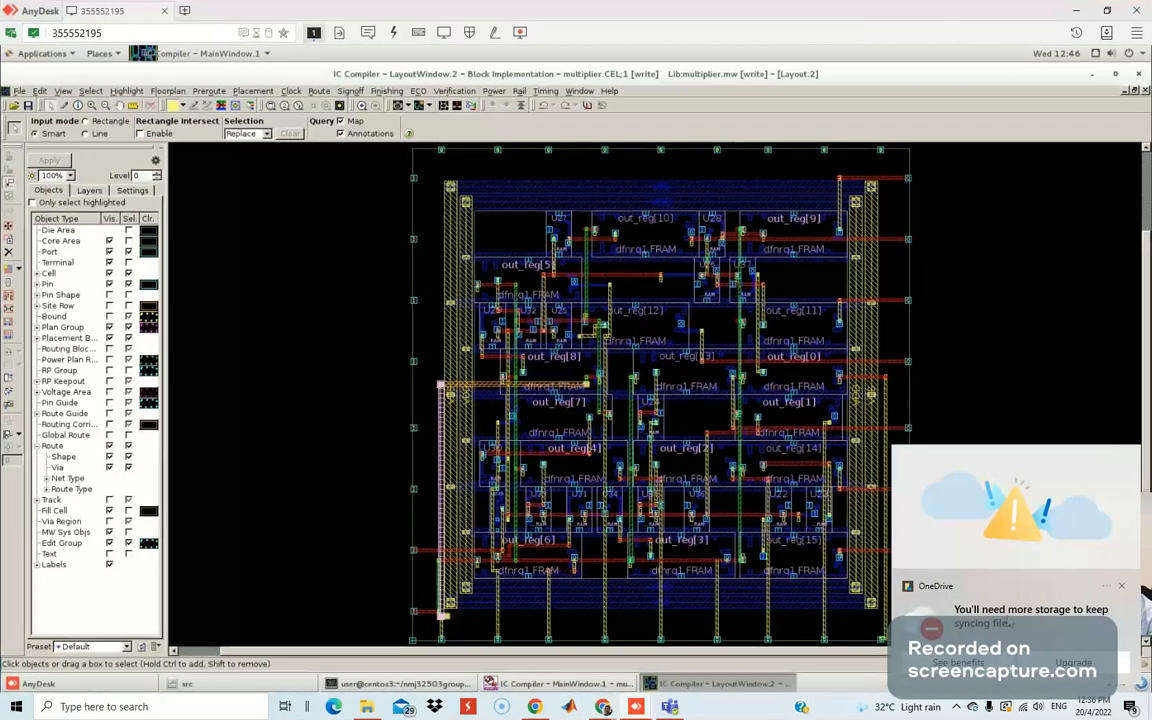
pyautogui.click(1121, 588)
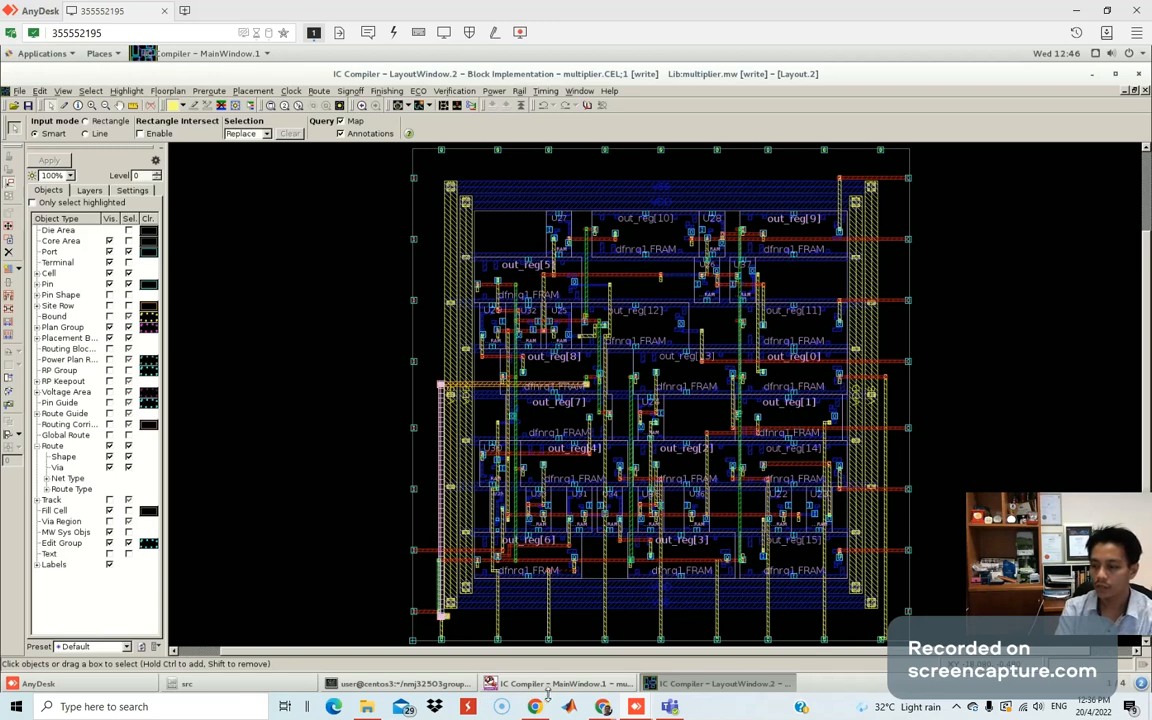
pyautogui.click(1139, 91)
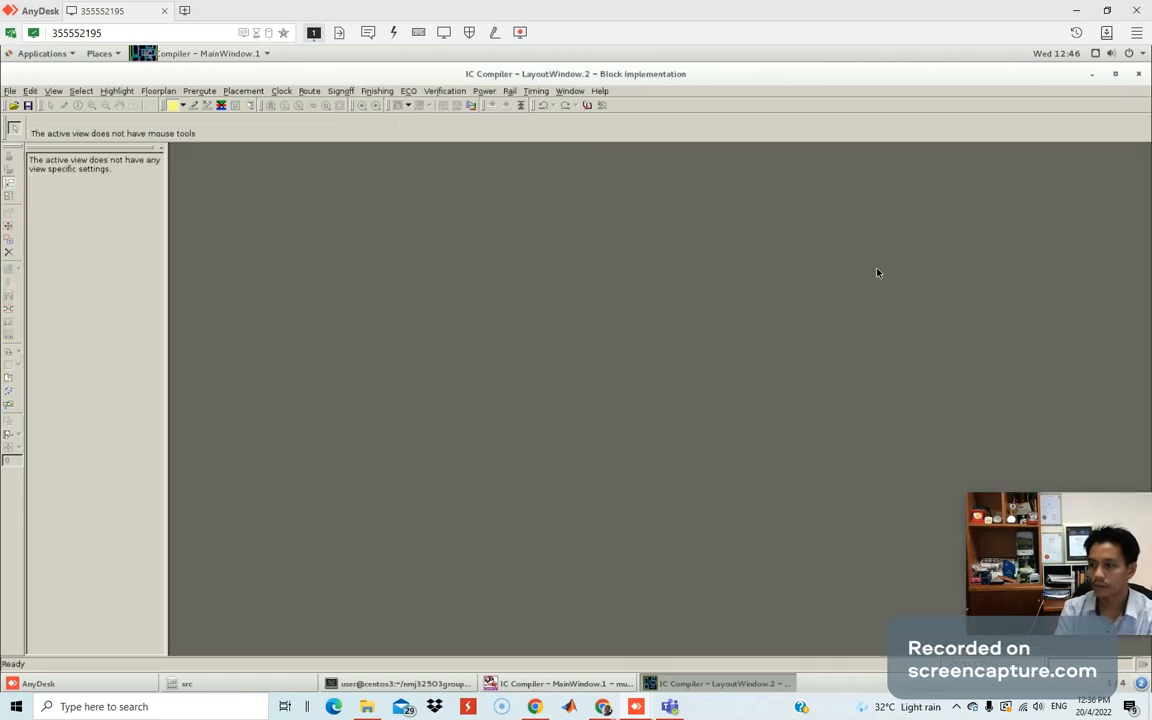
pyautogui.click(1137, 75)
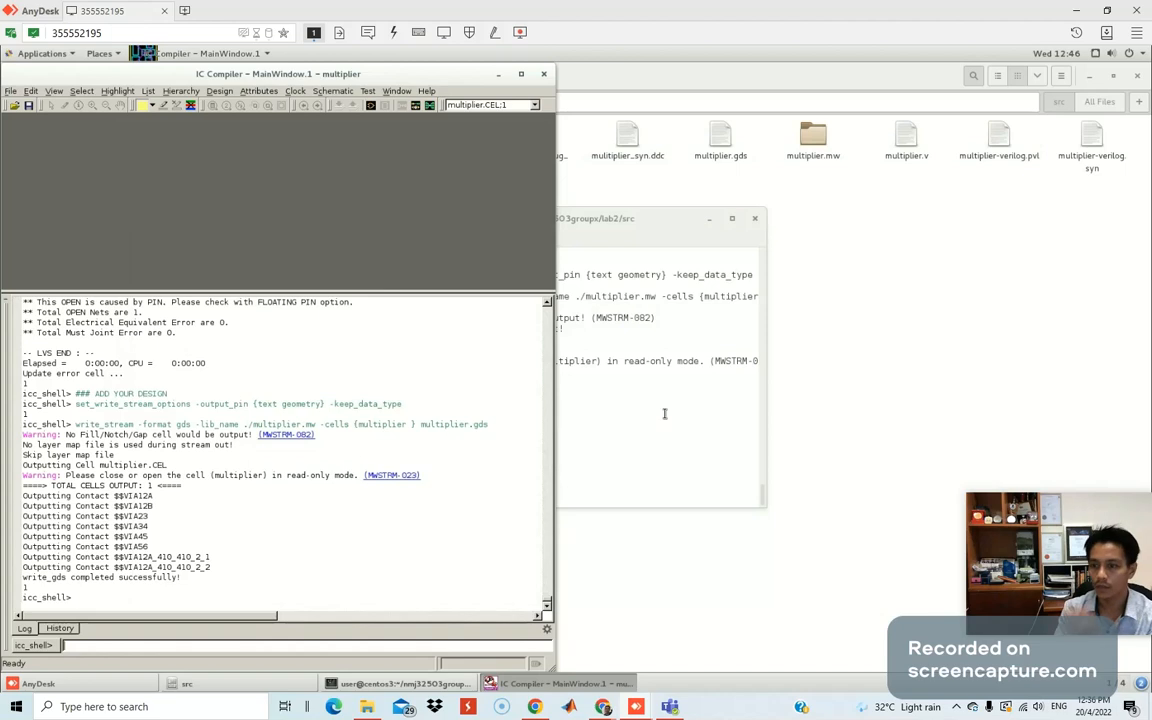
# Enter exit in icc_shell and choose Save All to save the design and quit.
pyautogui.click(145, 644)
pyautogui.write('exit')
pyautogui.press('Return')
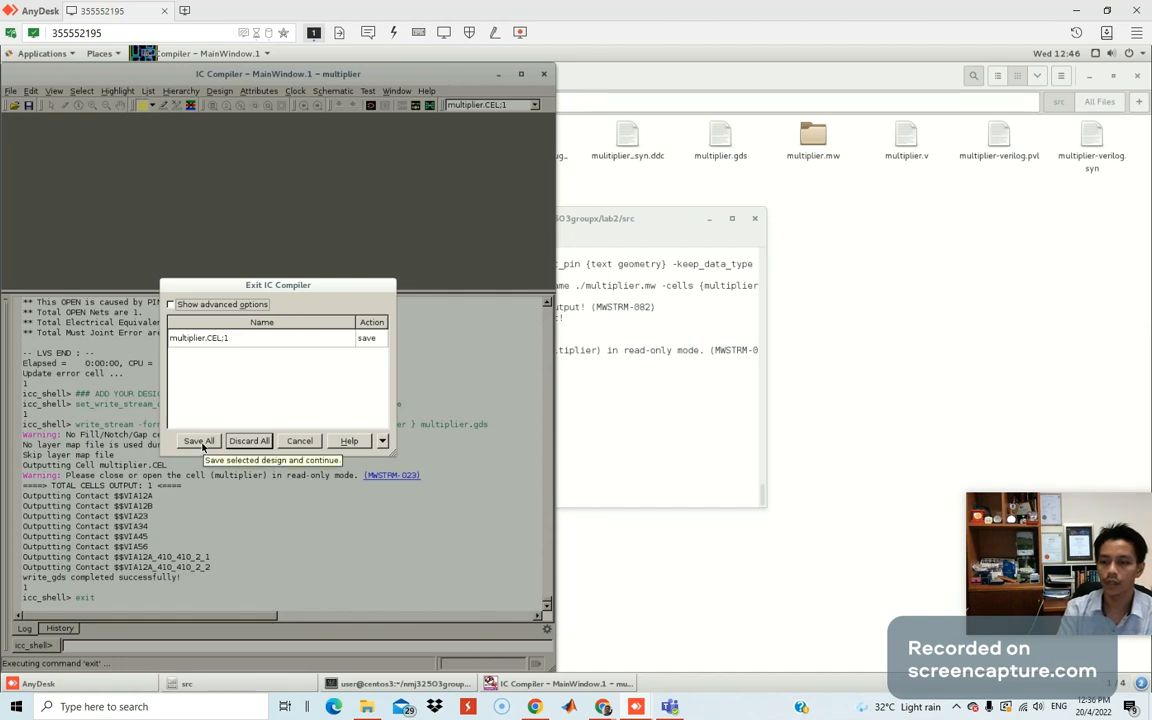
pyautogui.click(200, 442)
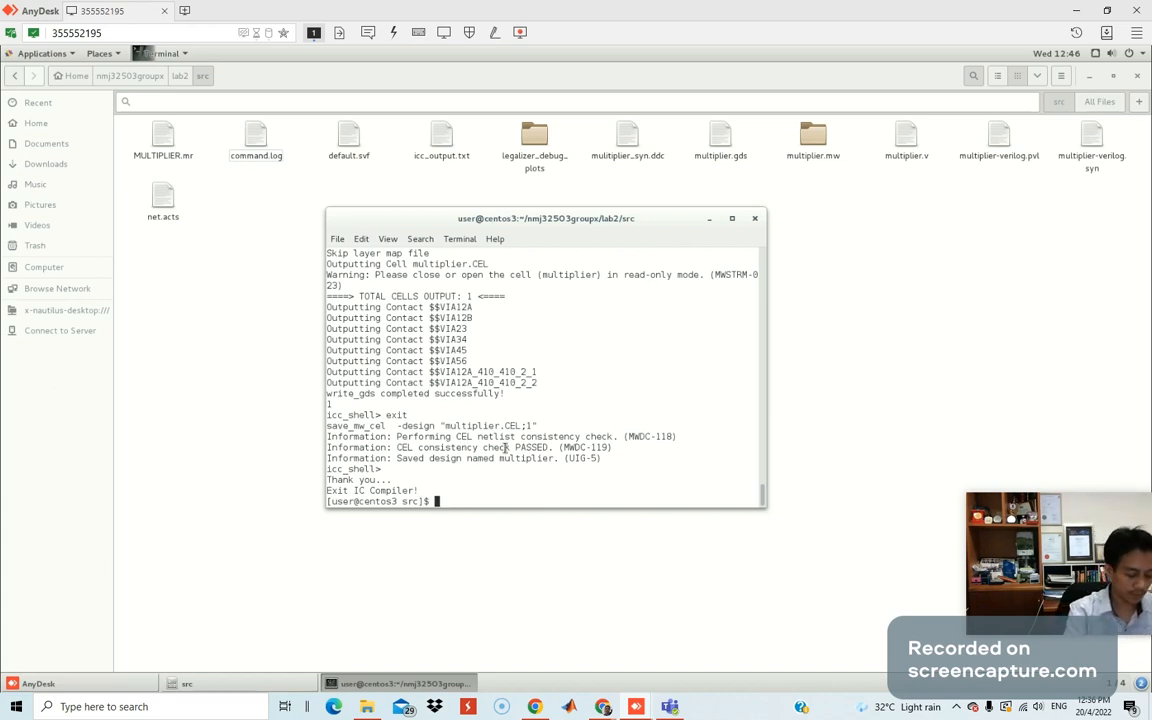
# Run pwd and ls to confirm multiplier.gds is in the lab2/src folder.
pyautogui.write('pwd')
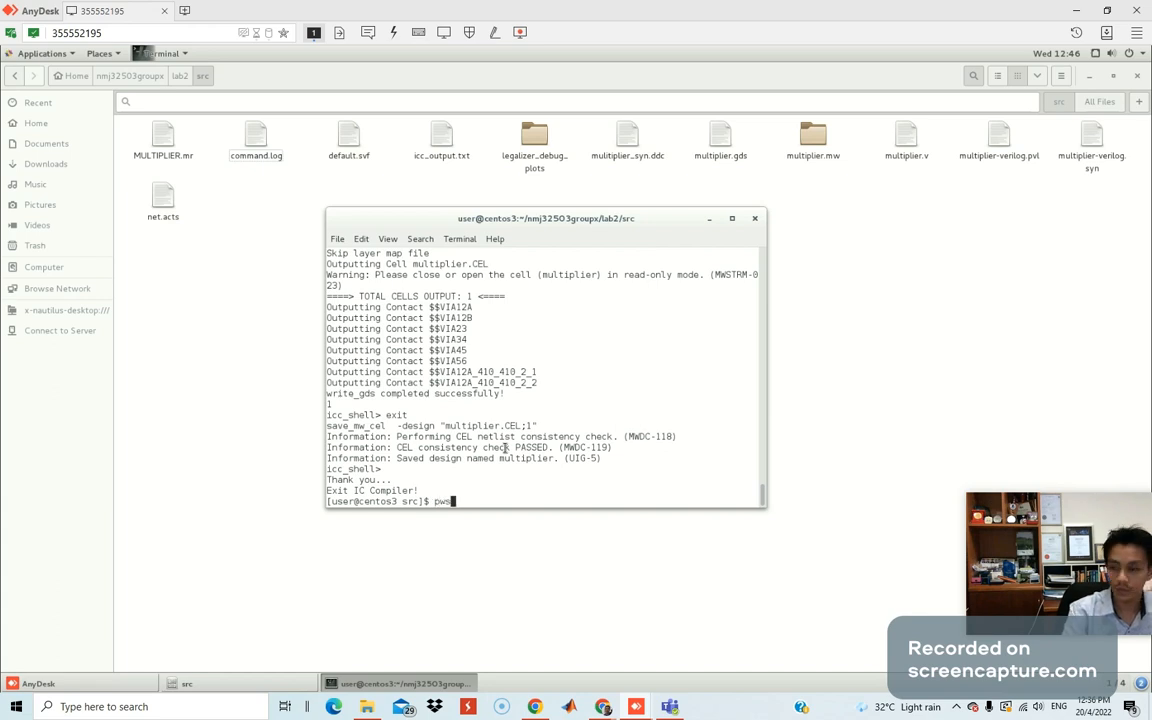
pyautogui.press('Return')
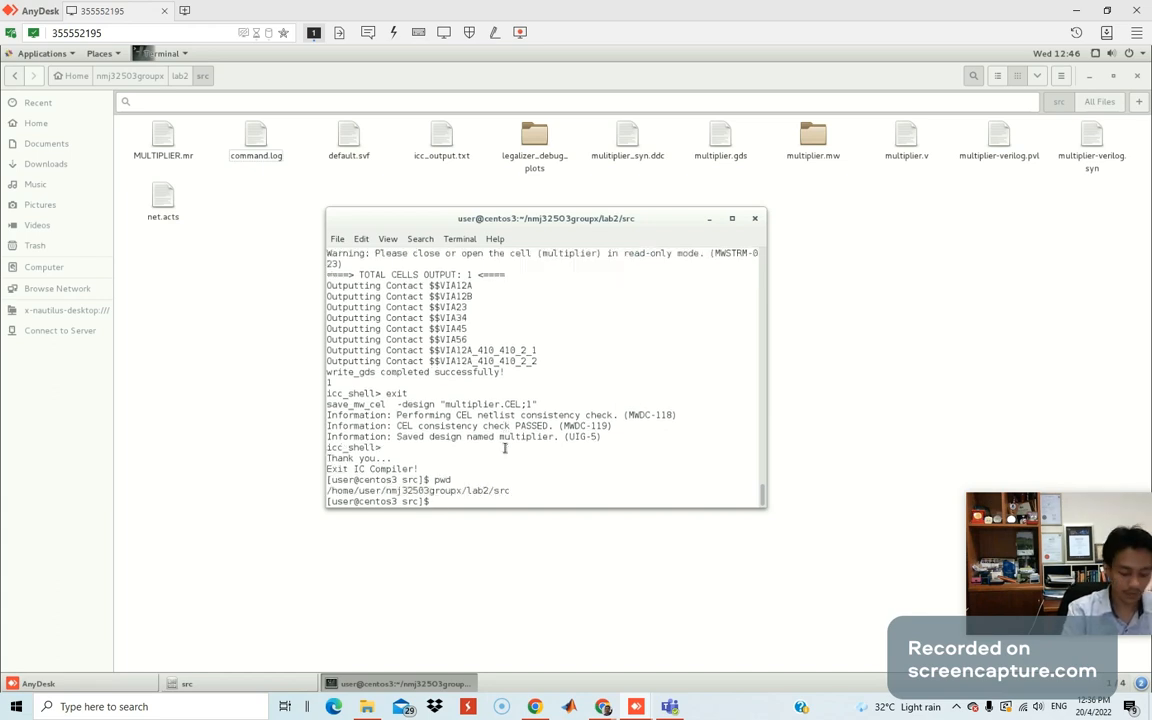
pyautogui.write('ls')
pyautogui.press('Return')
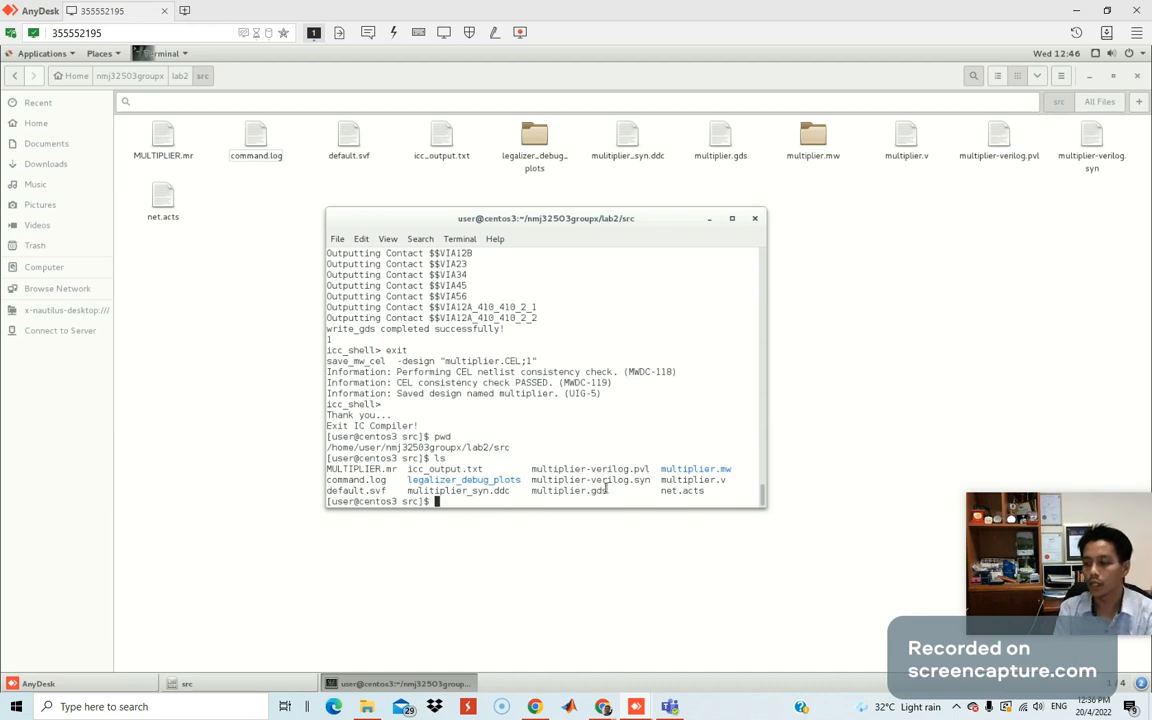
pyautogui.moveTo(609, 490); pyautogui.dragTo(527, 490)
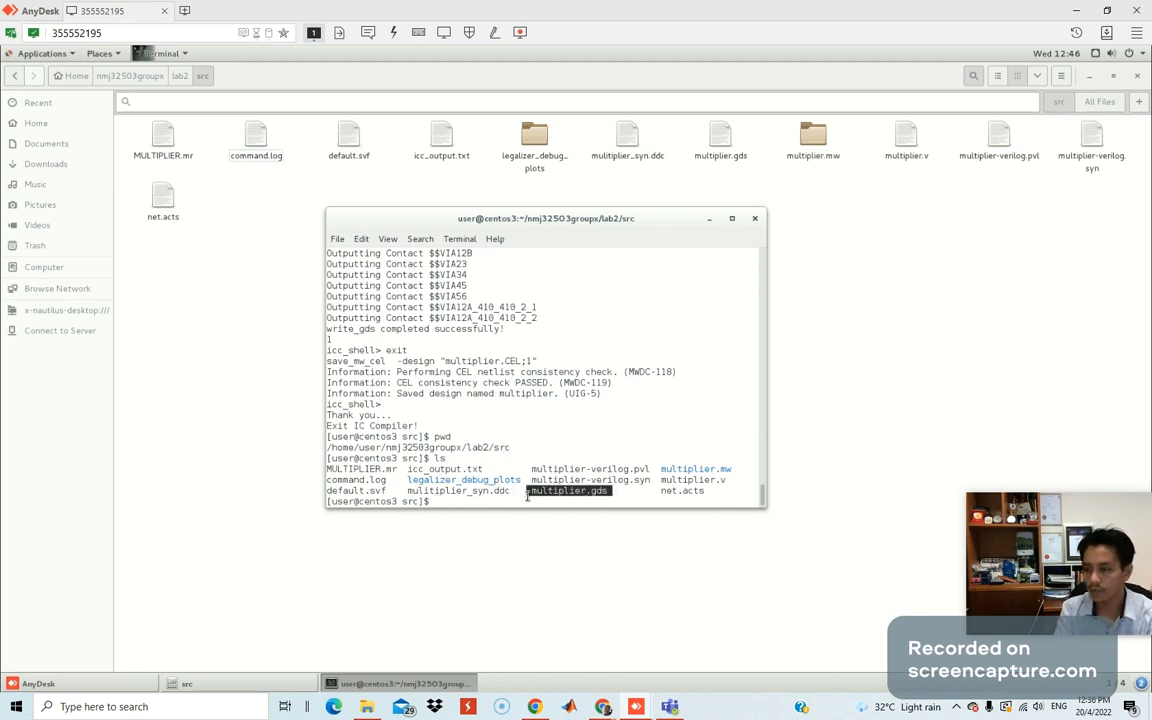
pyautogui.click(732, 218)
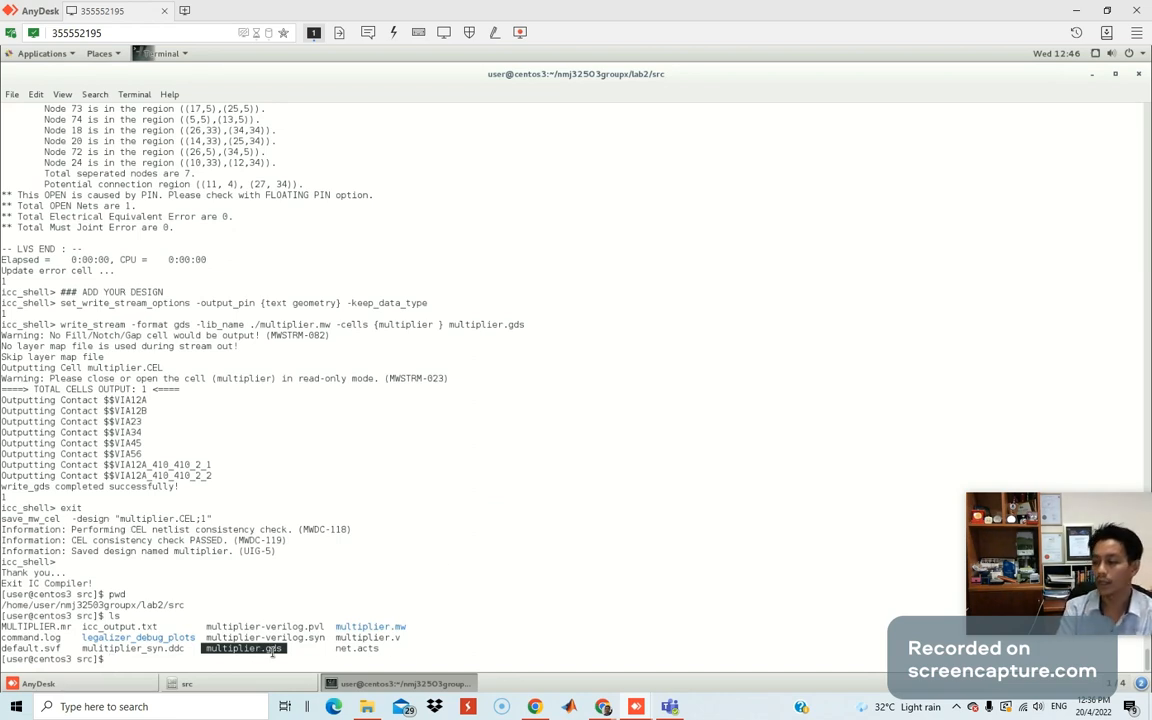
pyautogui.click(118, 660)
# Exit the terminal, close the file manager, and lock the CentOS desktop.
pyautogui.write('exit')
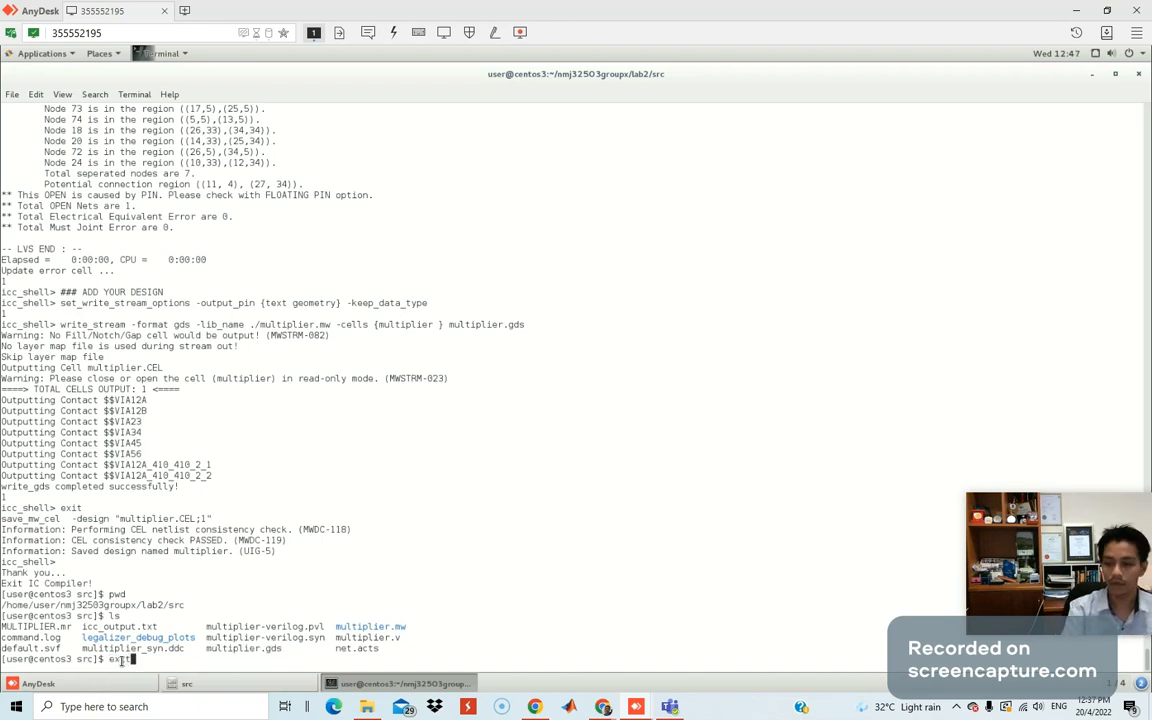
pyautogui.press('Return')
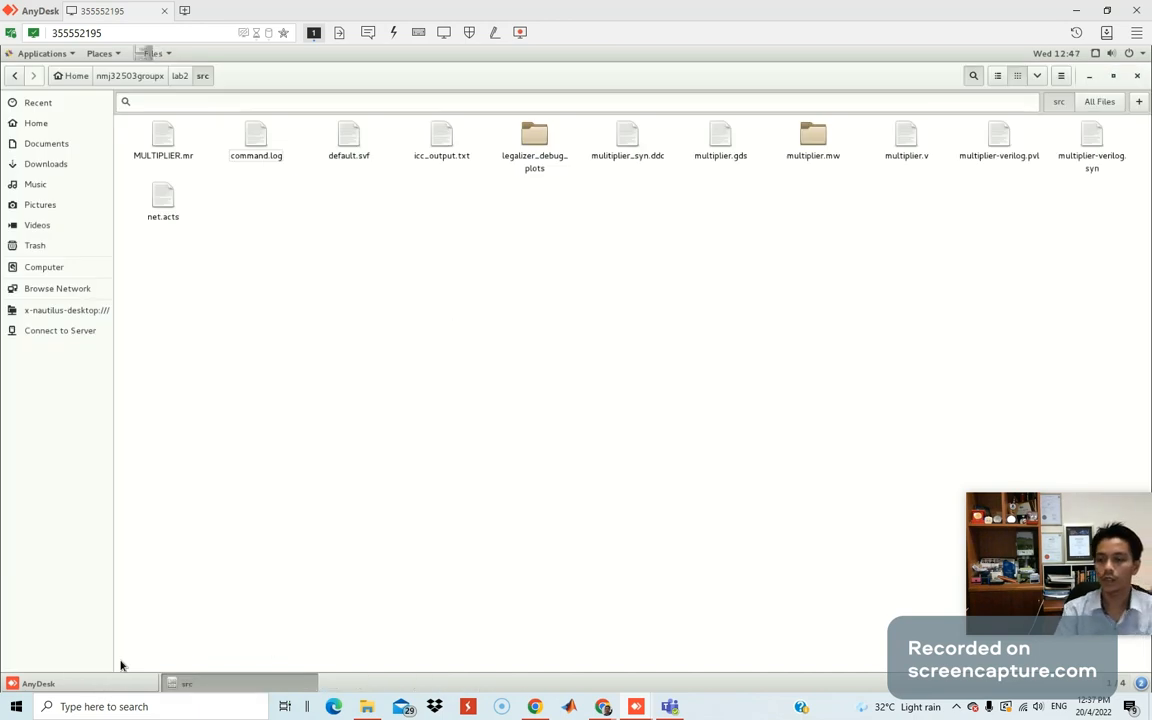
pyautogui.click(1137, 76)
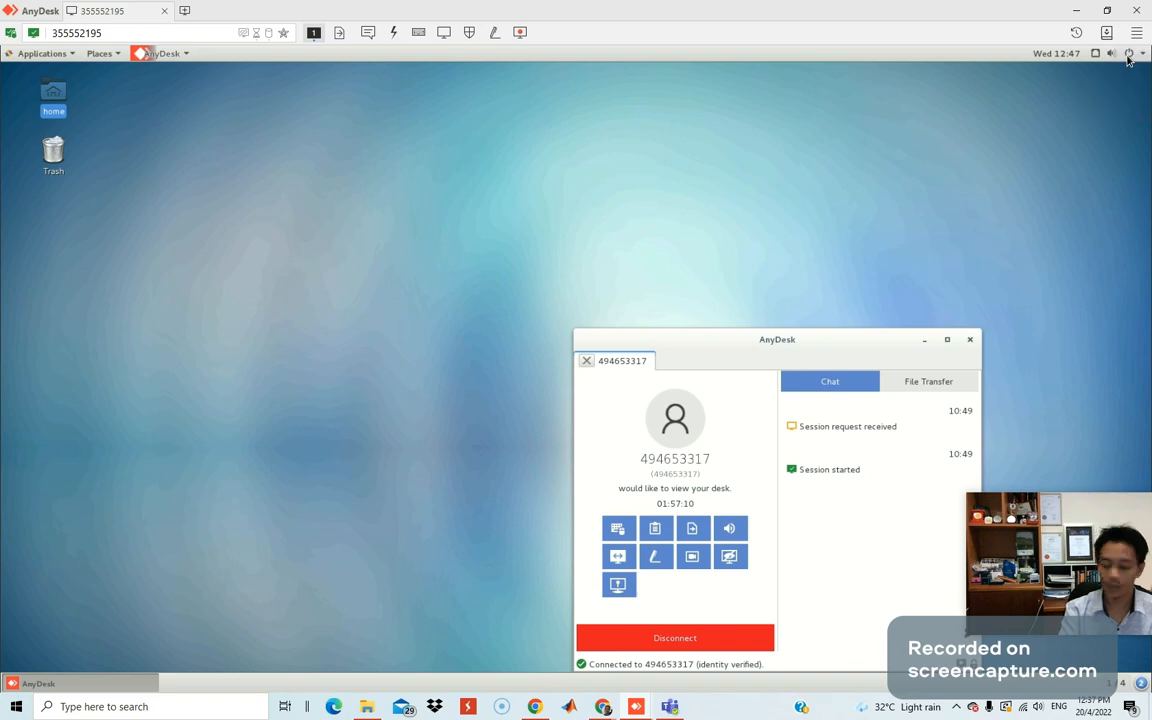
pyautogui.press('super')
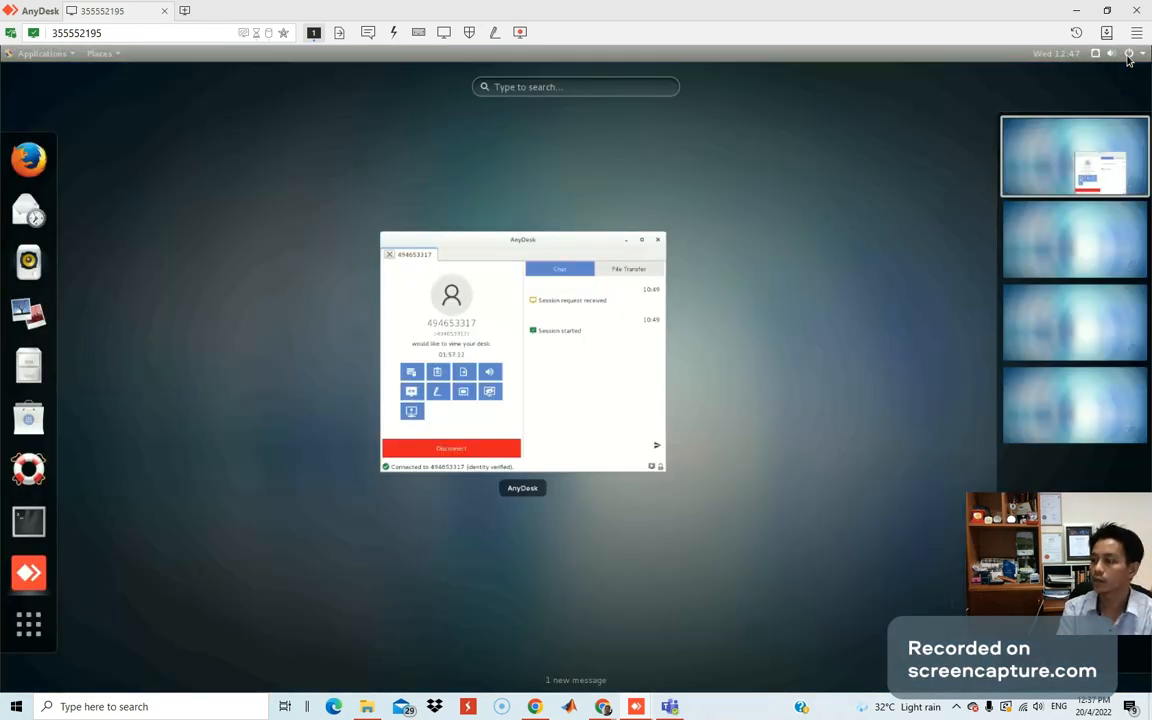
pyautogui.click(1129, 55)
pyautogui.click(1031, 213)
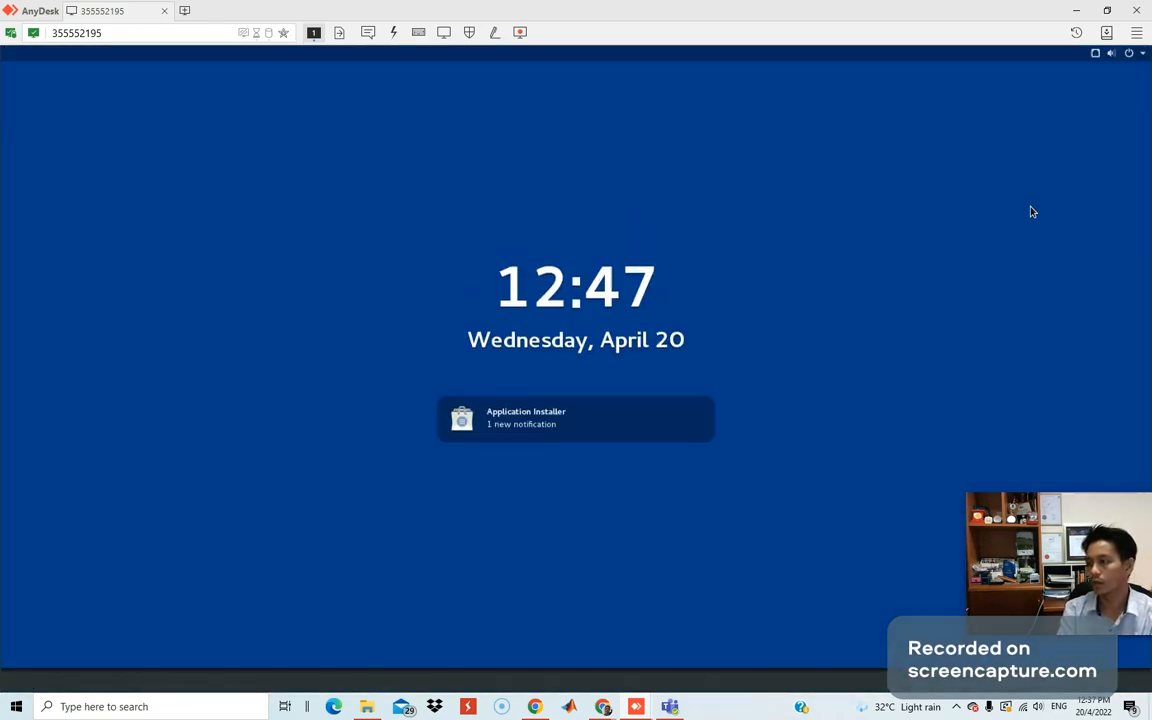